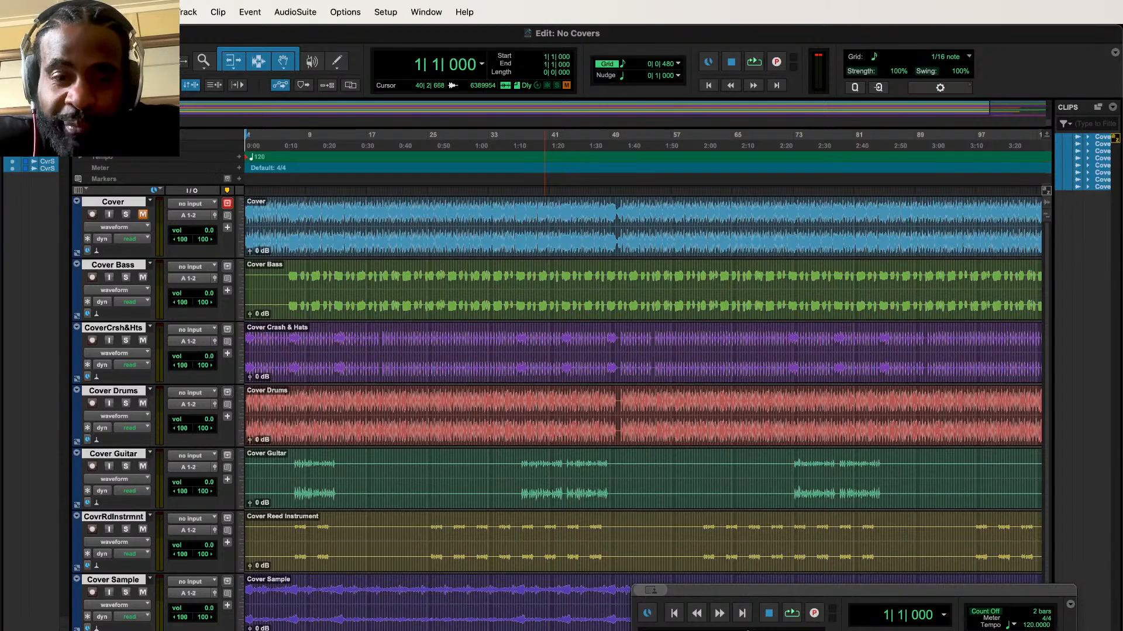
# Step: Unmute the full Cover track, mute all the other stem tracks, and play the song from the start
pyautogui.keyDown('alt'); pyautogui.click(143, 216); pyautogui.keyUp('alt')
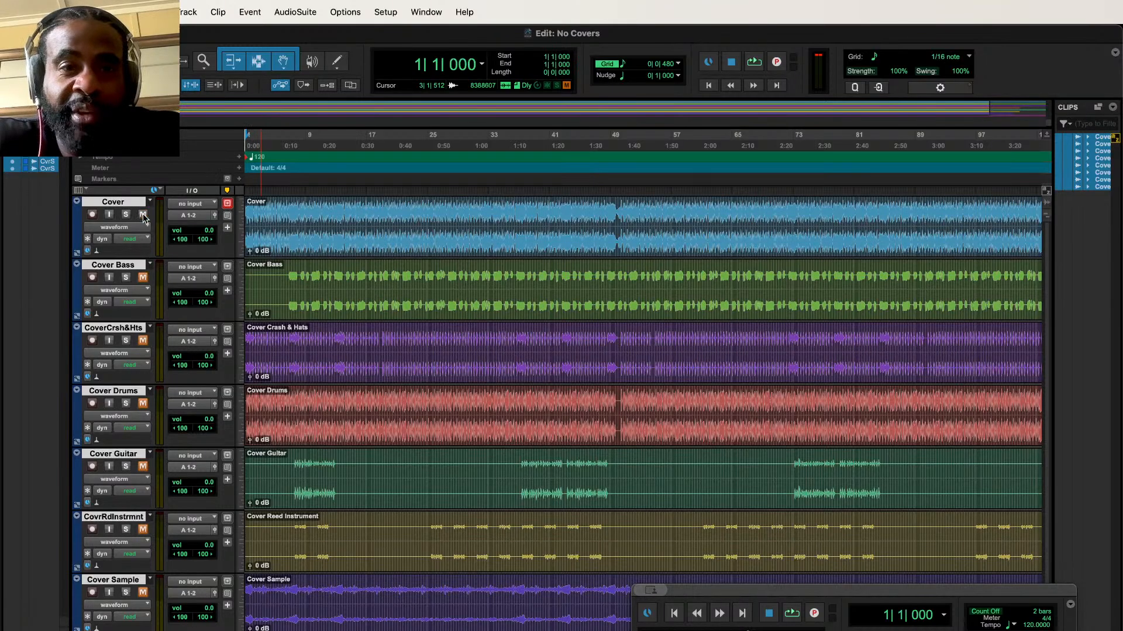
pyautogui.press('space')
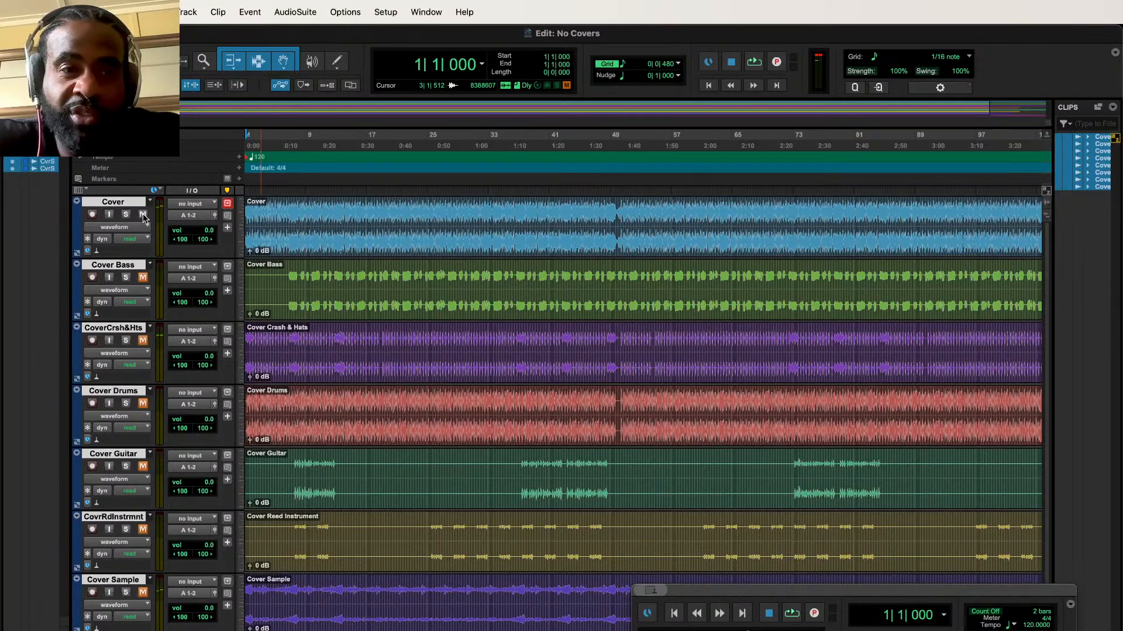
pyautogui.press('space')
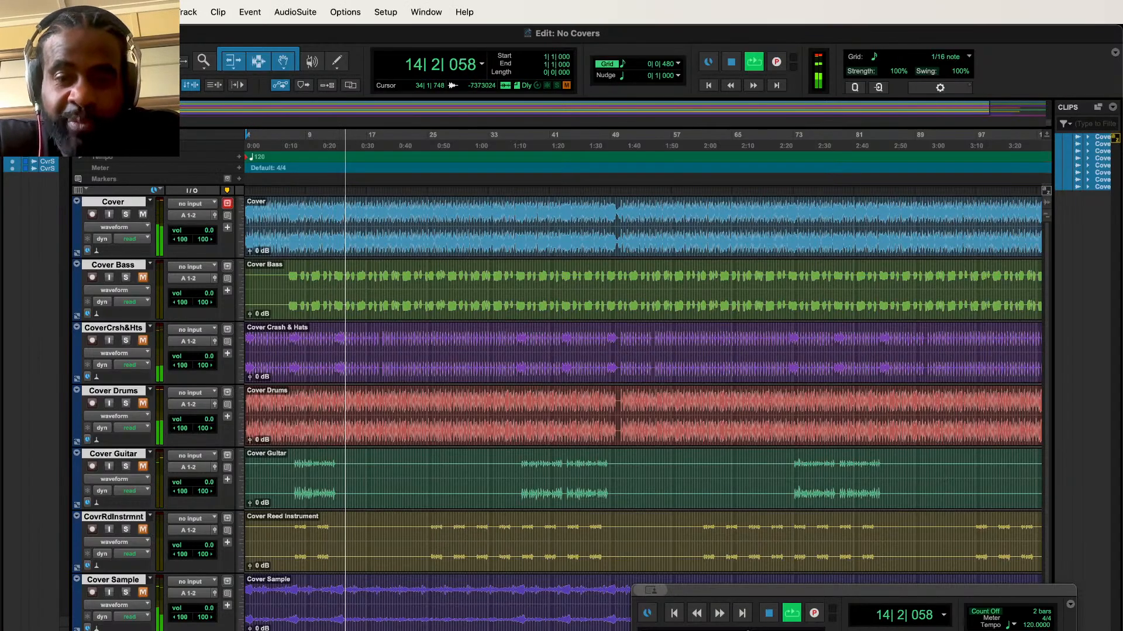
pyautogui.scroll(-2, 502, 614)
pyautogui.moveTo(790, 592); pyautogui.dragTo(540, 613)
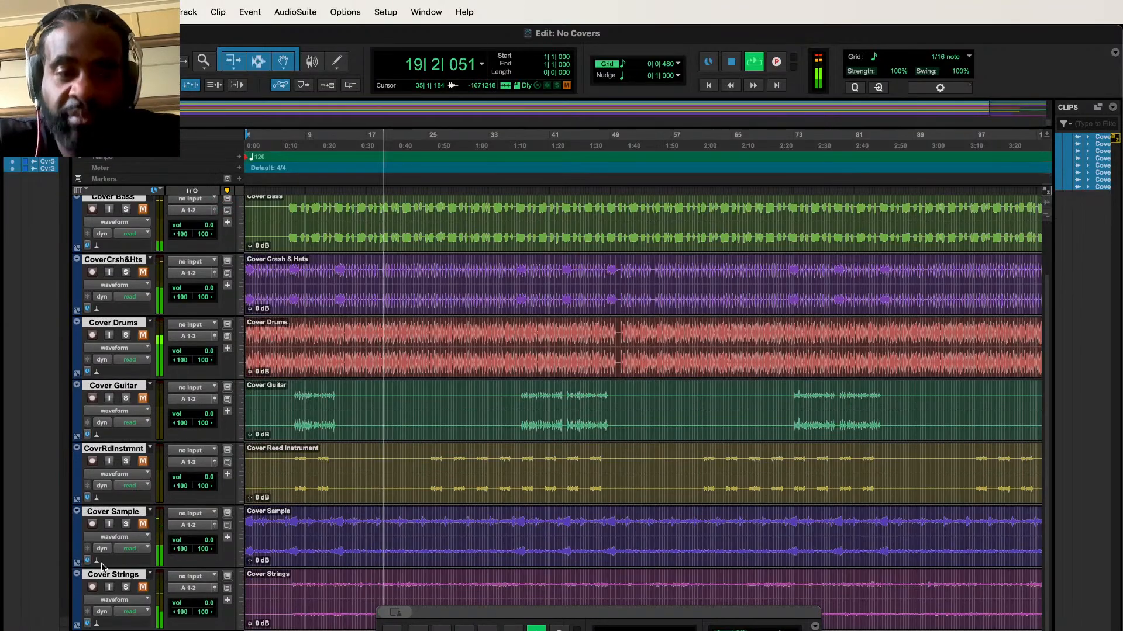
pyautogui.press('space')
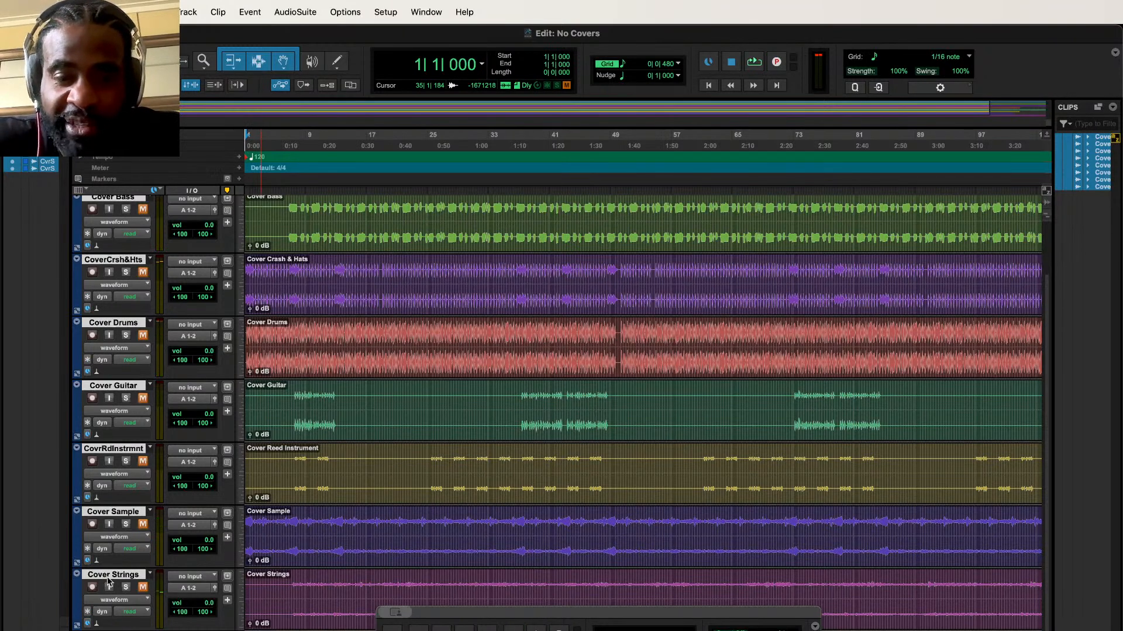
# Step: Set up one new stereo Master Fader track for creation
pyautogui.press('super+shift+n')
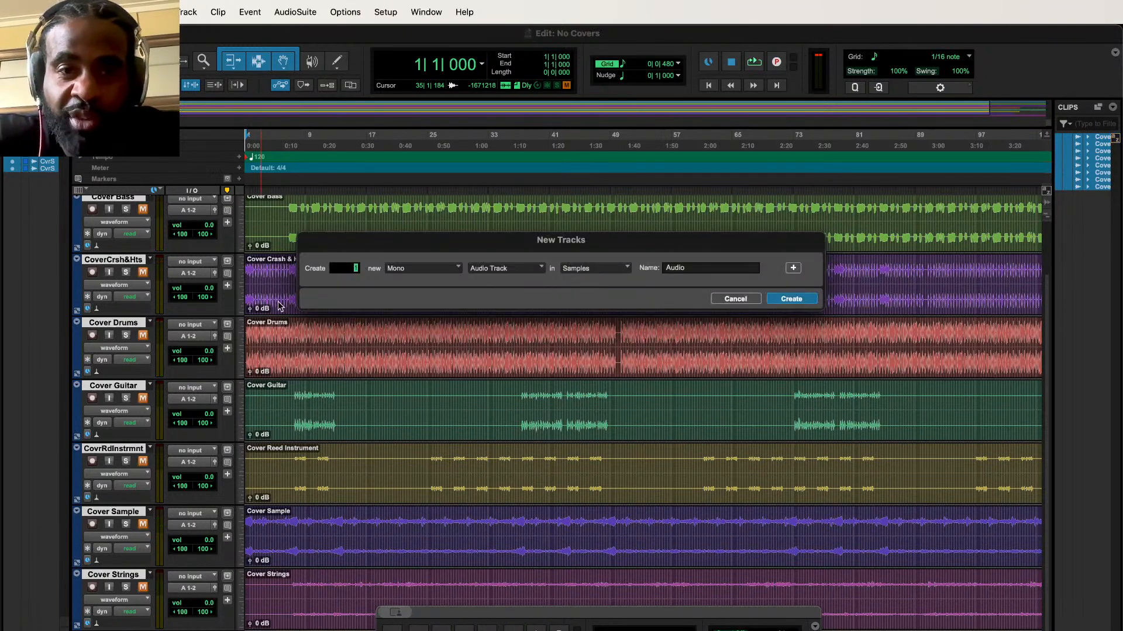
pyautogui.click(419, 269)
pyautogui.click(422, 283)
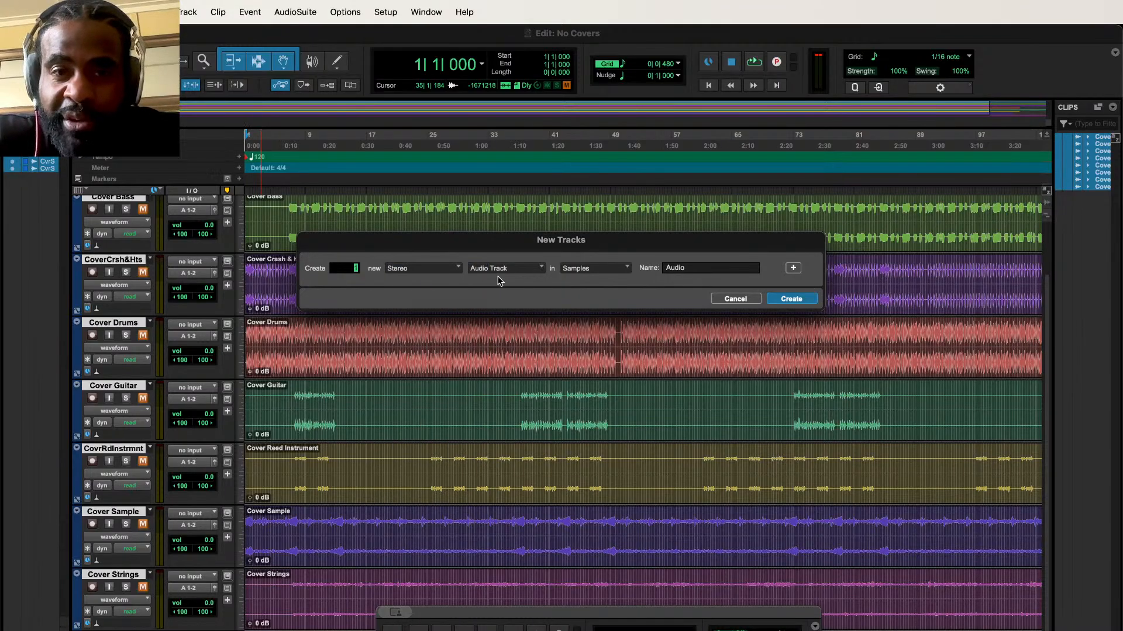
pyautogui.click(506, 270)
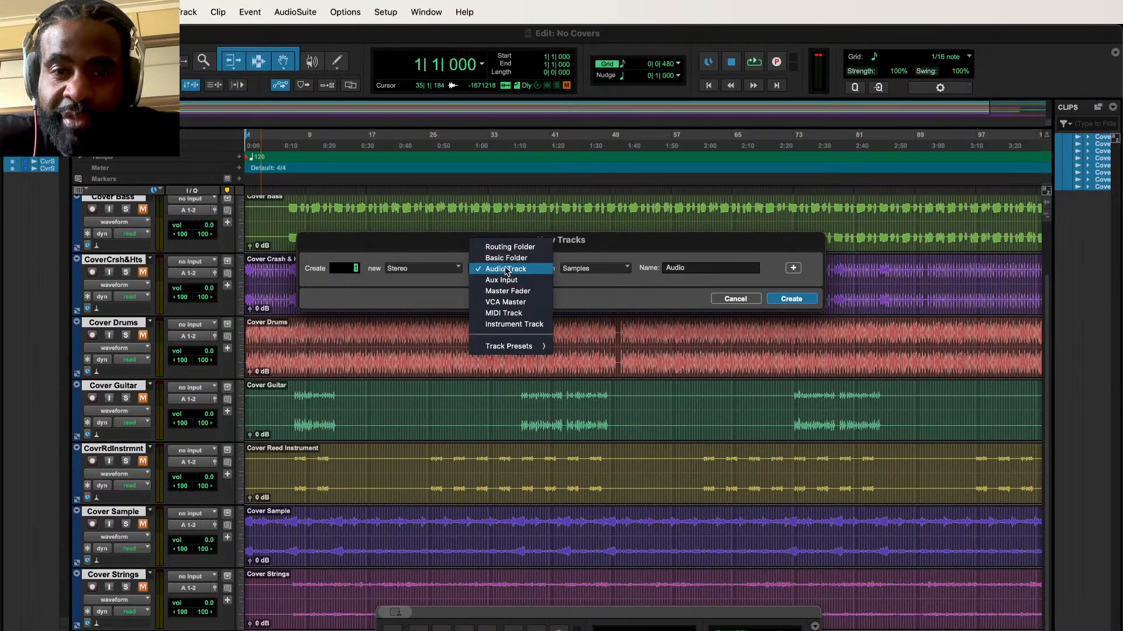
pyautogui.click(515, 294)
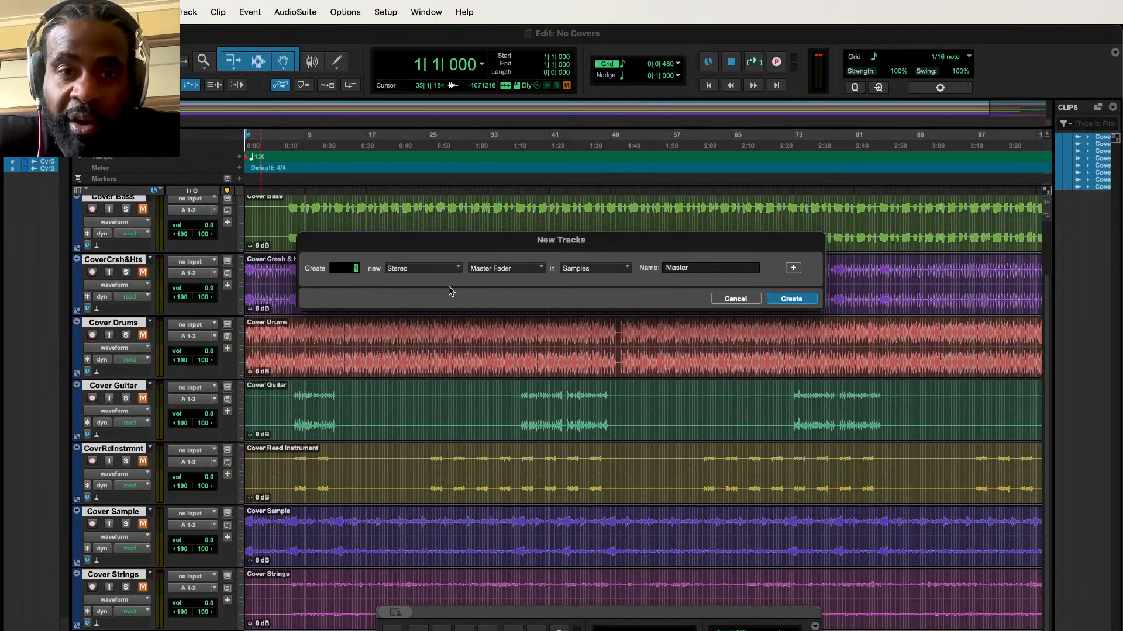
# Step: Add two stereo Aux Input tracks to the same new-track request and create all the tracks
pyautogui.click(793, 268)
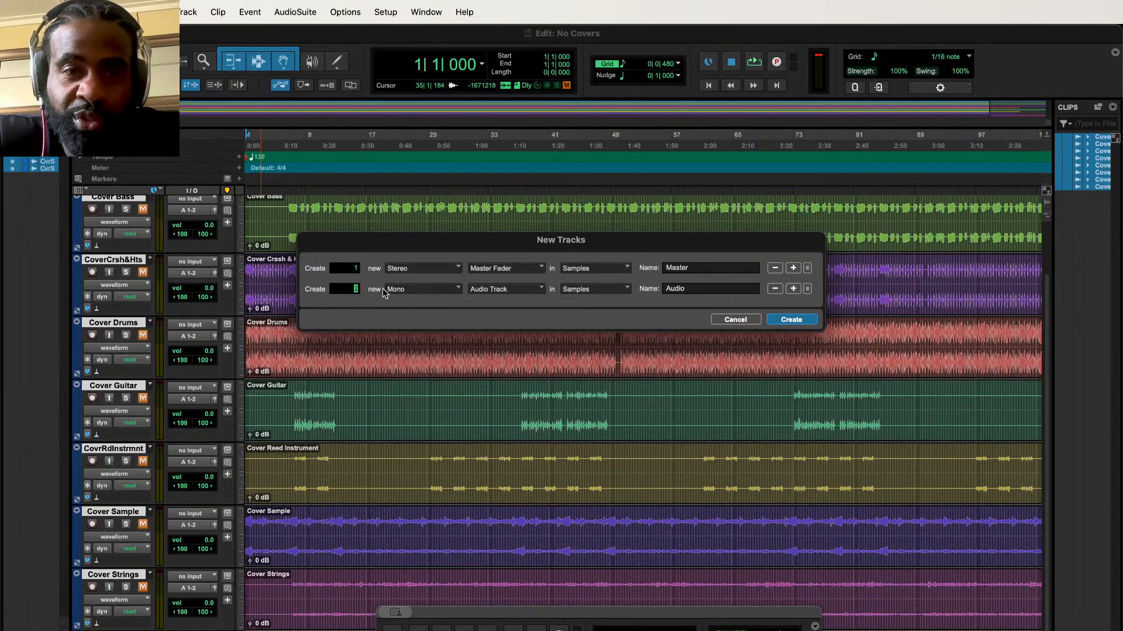
pyautogui.click(447, 292)
pyautogui.click(448, 308)
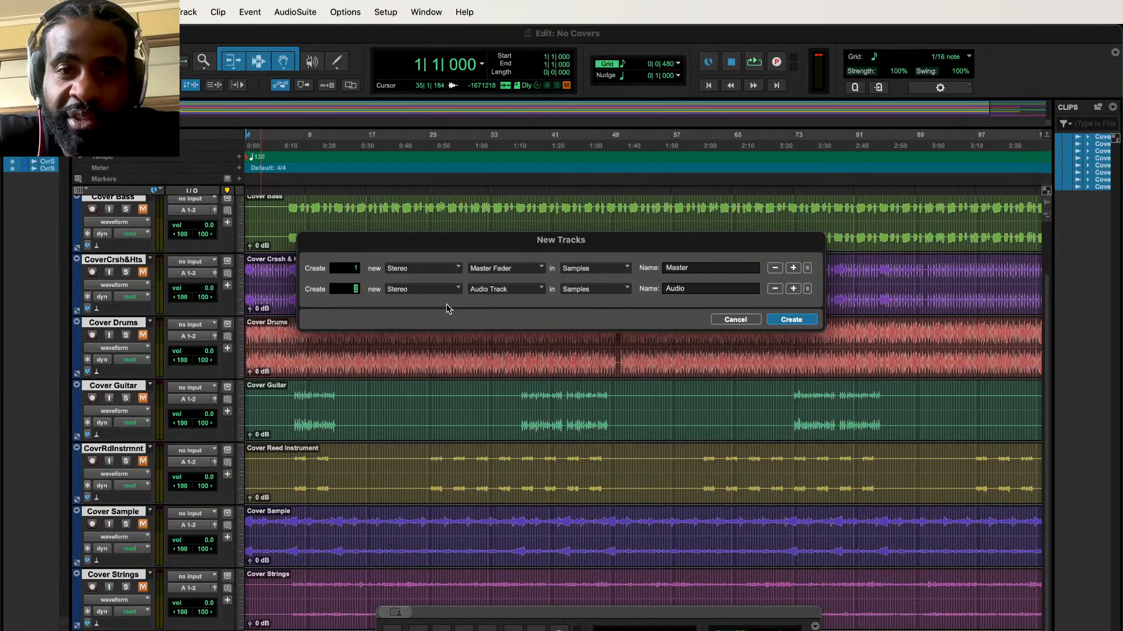
pyautogui.click(518, 291)
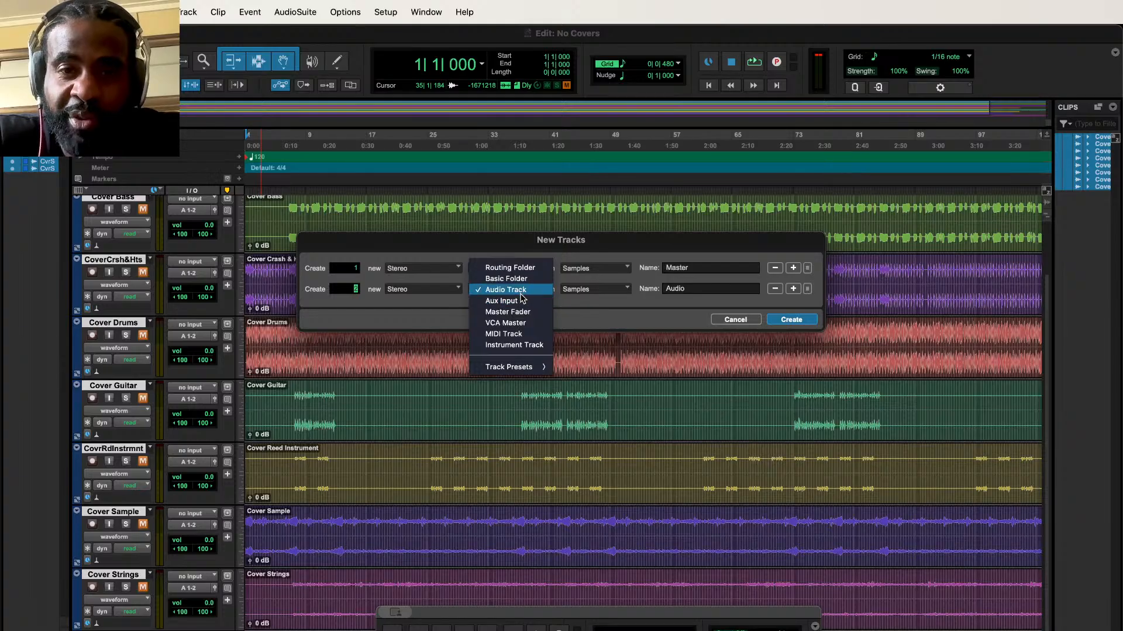
pyautogui.click(520, 302)
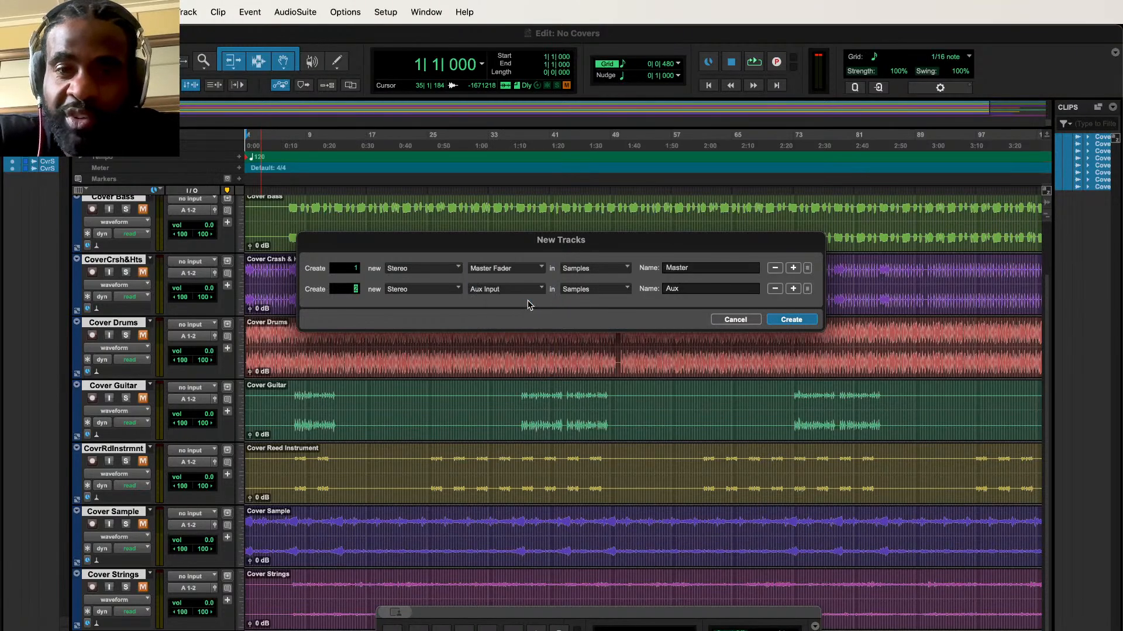
pyautogui.click(791, 320)
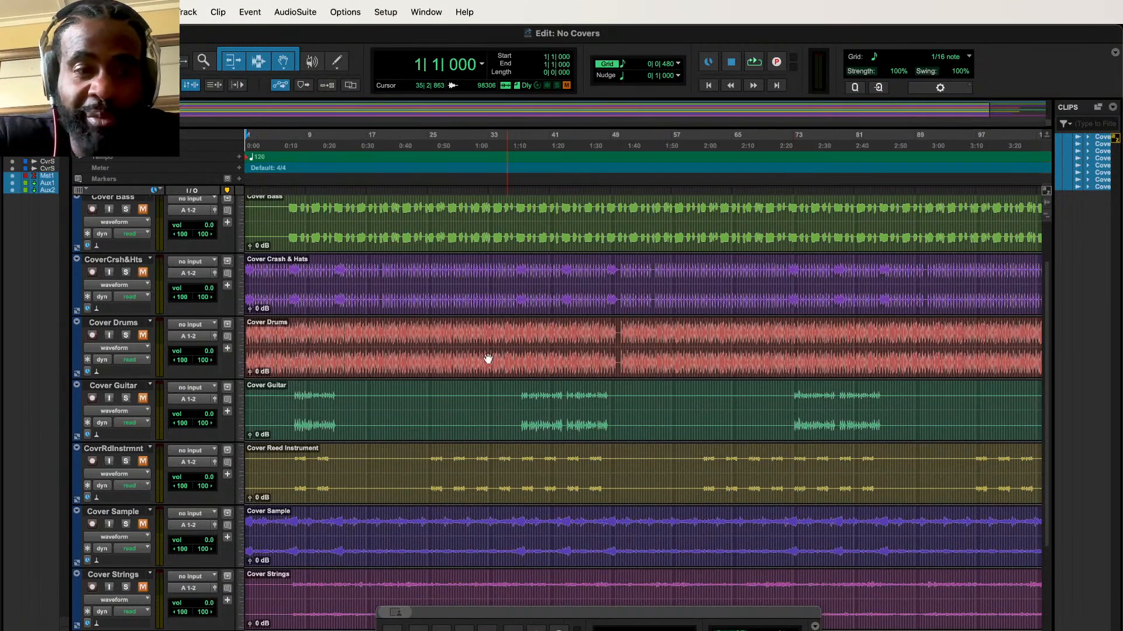
# Step: Move the Cover Drums track directly below the full Cover track
pyautogui.scroll(2, 487, 359)
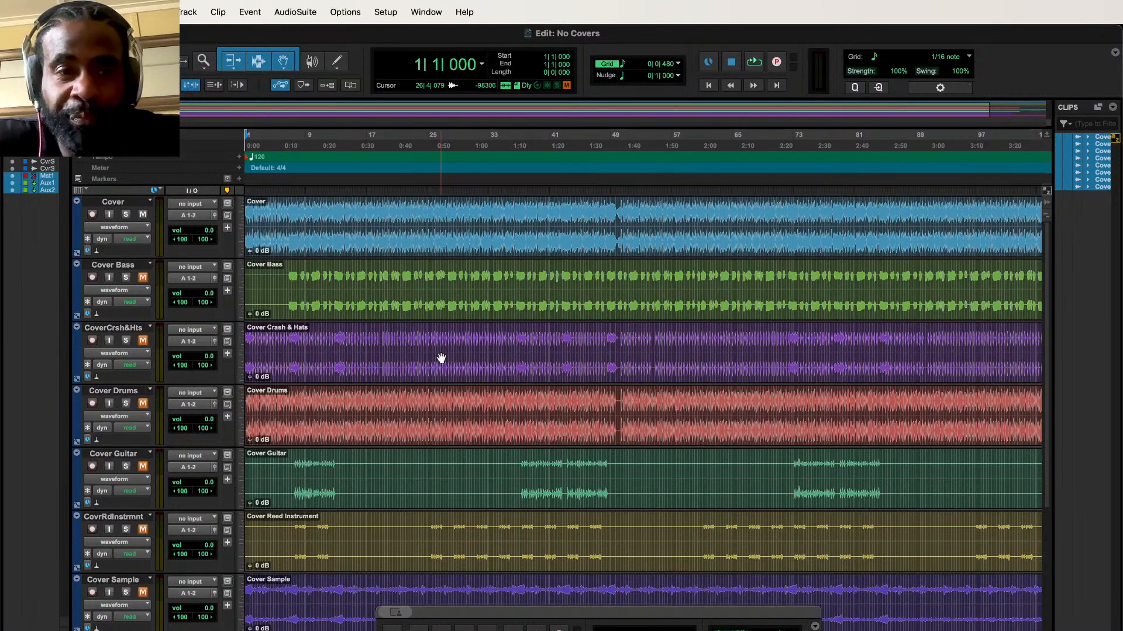
pyautogui.click(124, 393)
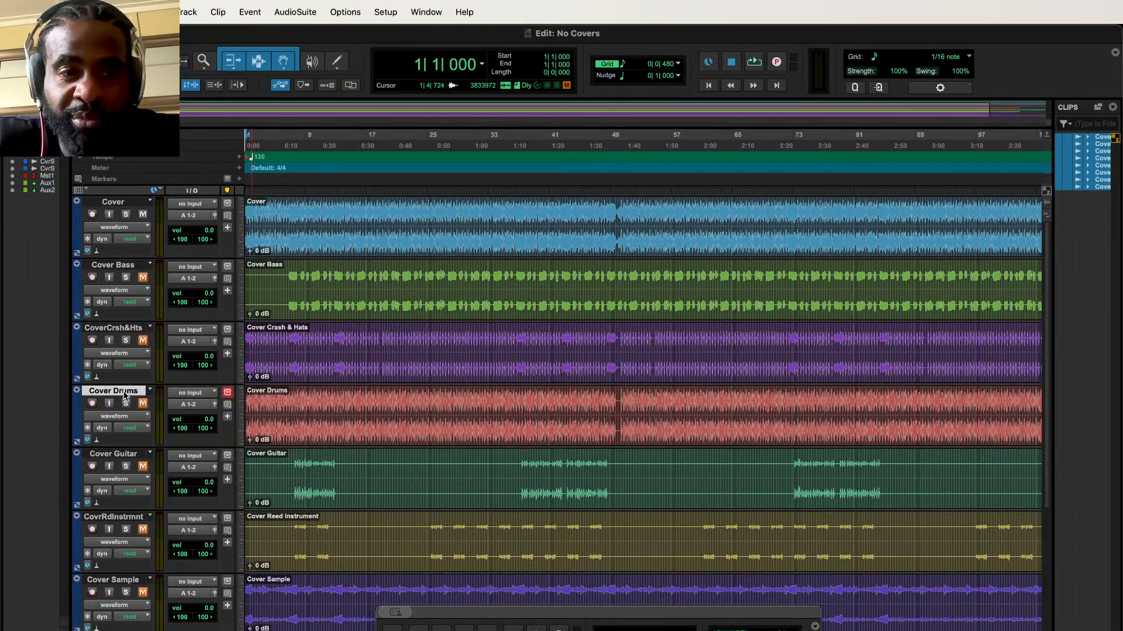
pyautogui.moveTo(124, 396); pyautogui.dragTo(125, 266)
# Step: Unmute and solo Cover Drums and play it from about bar 5, examining its waveform during playback
pyautogui.click(276, 275)
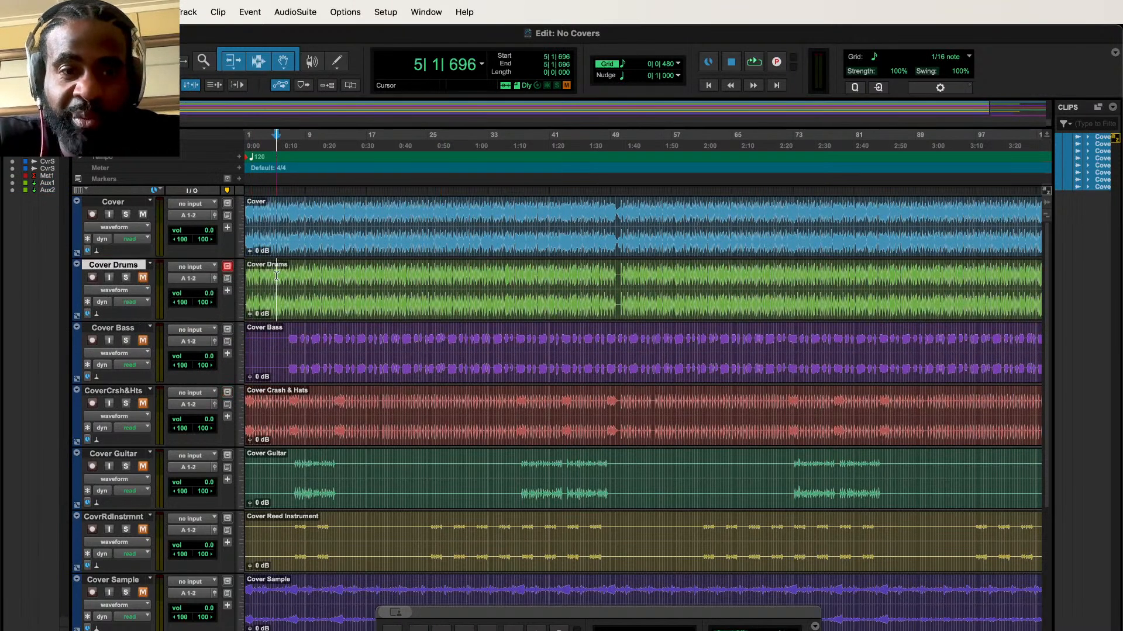
pyautogui.click(126, 277)
pyautogui.press('space')
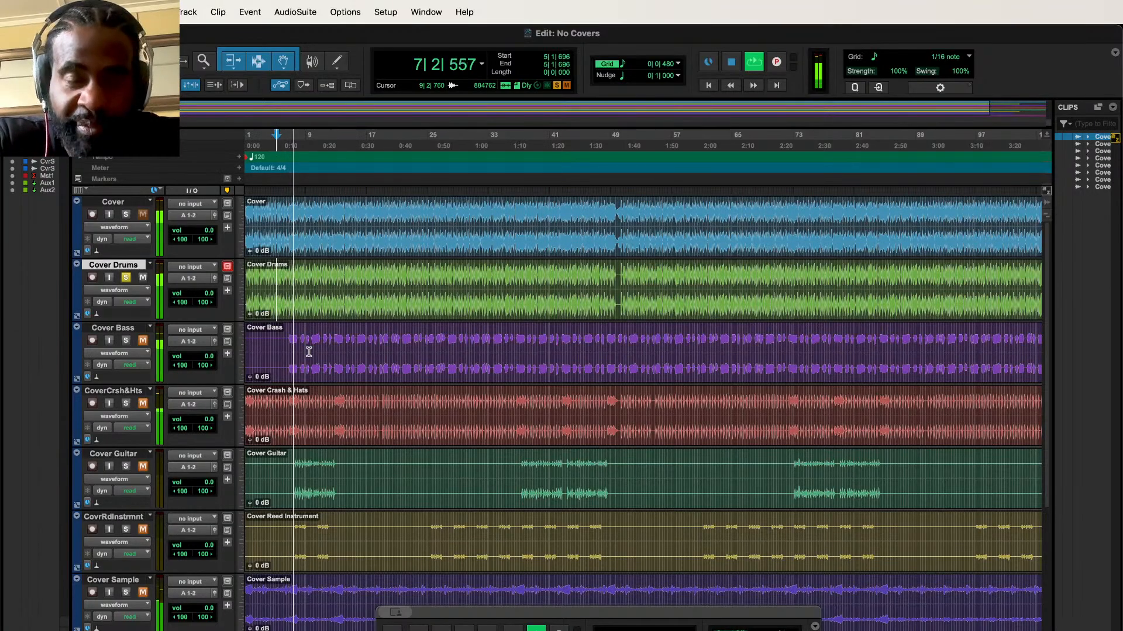
pyautogui.press('super+]')
pyautogui.press('super+]')
pyautogui.press('super+]')
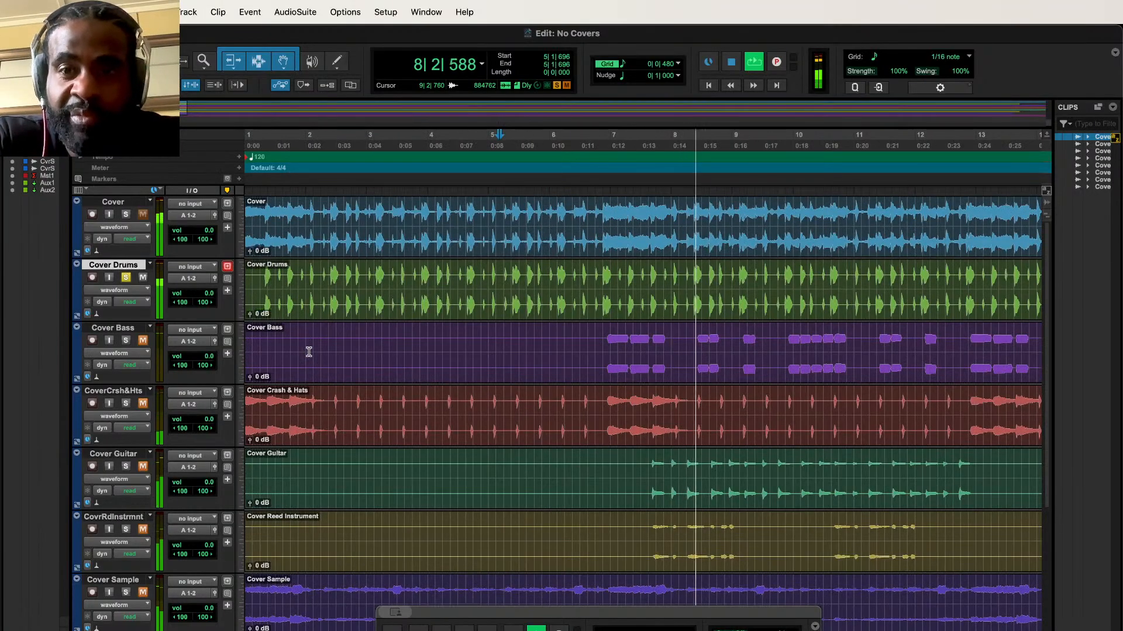
pyautogui.press('super+[')
pyautogui.press('super+[')
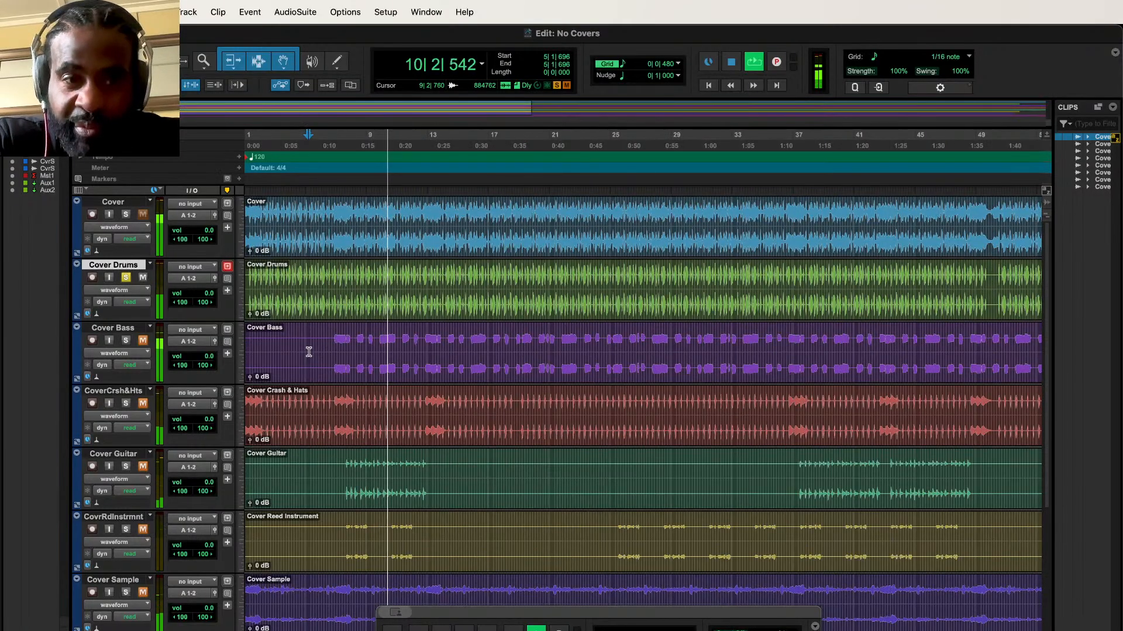
pyautogui.press('super+[')
pyautogui.press('space')
# Step: Turn off solo on the Cover Drums track
pyautogui.click(126, 278)
pyautogui.click(126, 278)
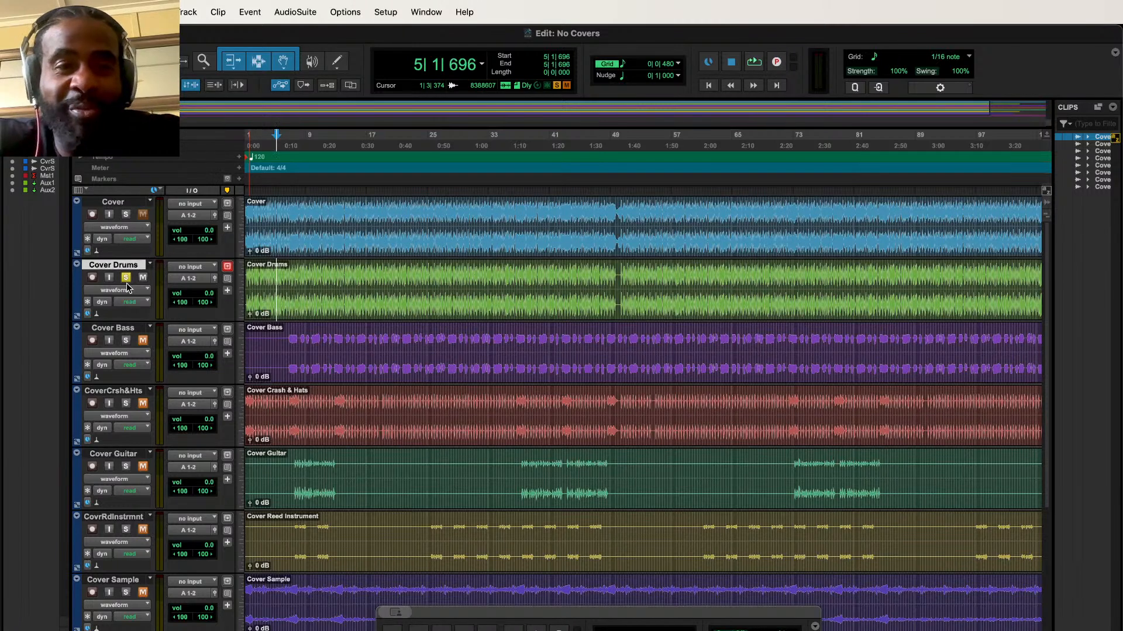
pyautogui.click(125, 278)
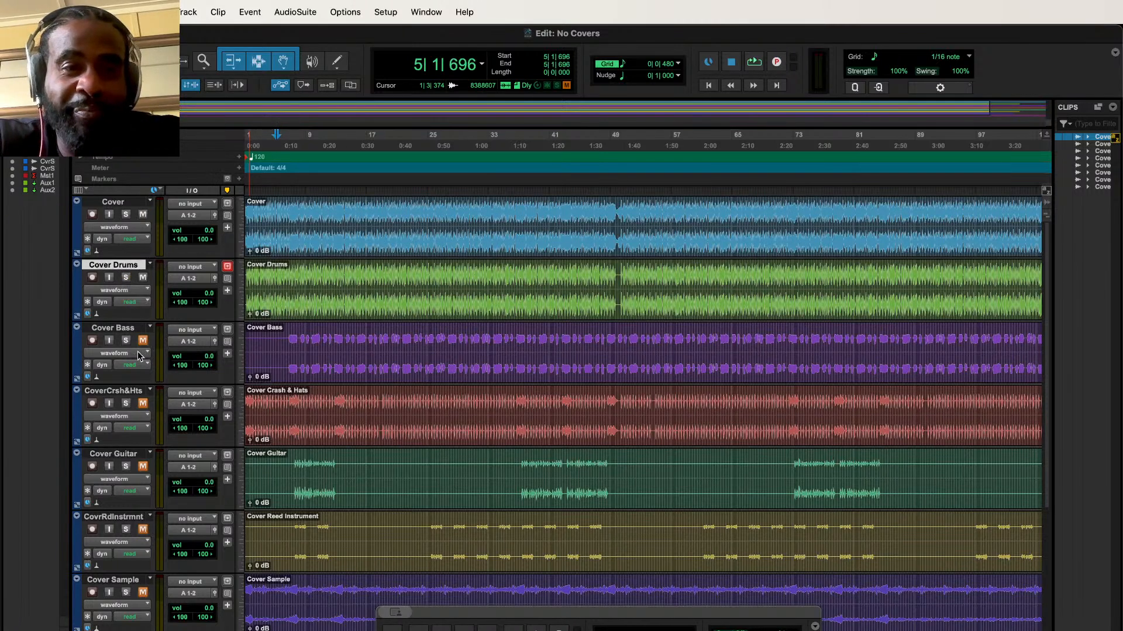
# Step: Move the CoverCrsh&Hts track directly below Cover Drums and audition it unmuted and soloed from about bar 4
pyautogui.moveTo(133, 391); pyautogui.dragTo(130, 346)
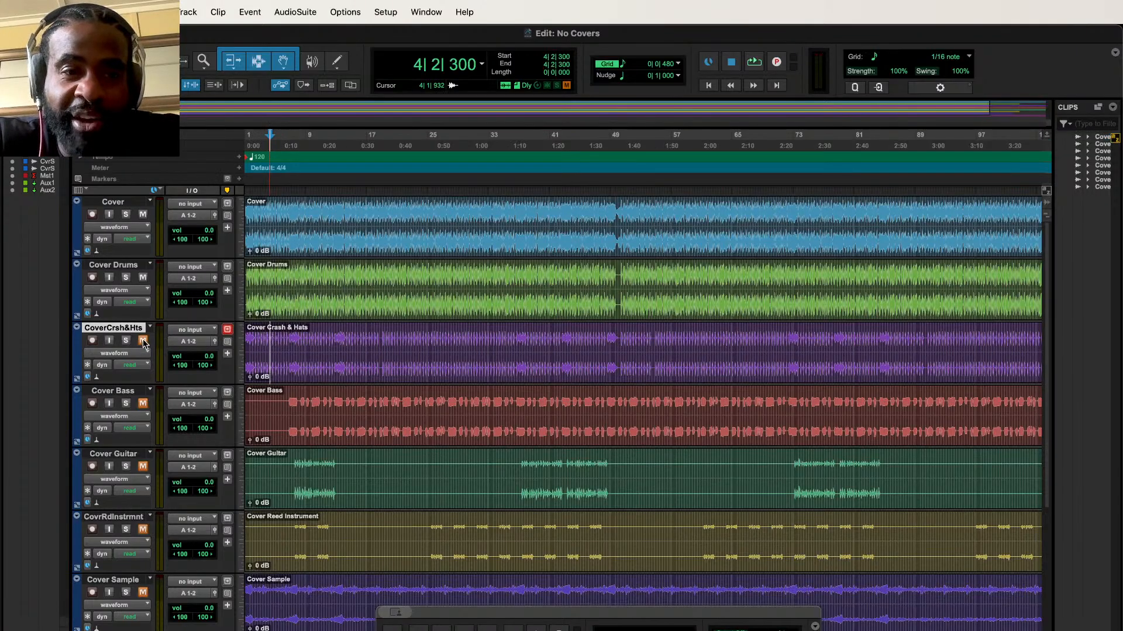
pyautogui.click(125, 340)
pyautogui.click(126, 339)
pyautogui.press('space')
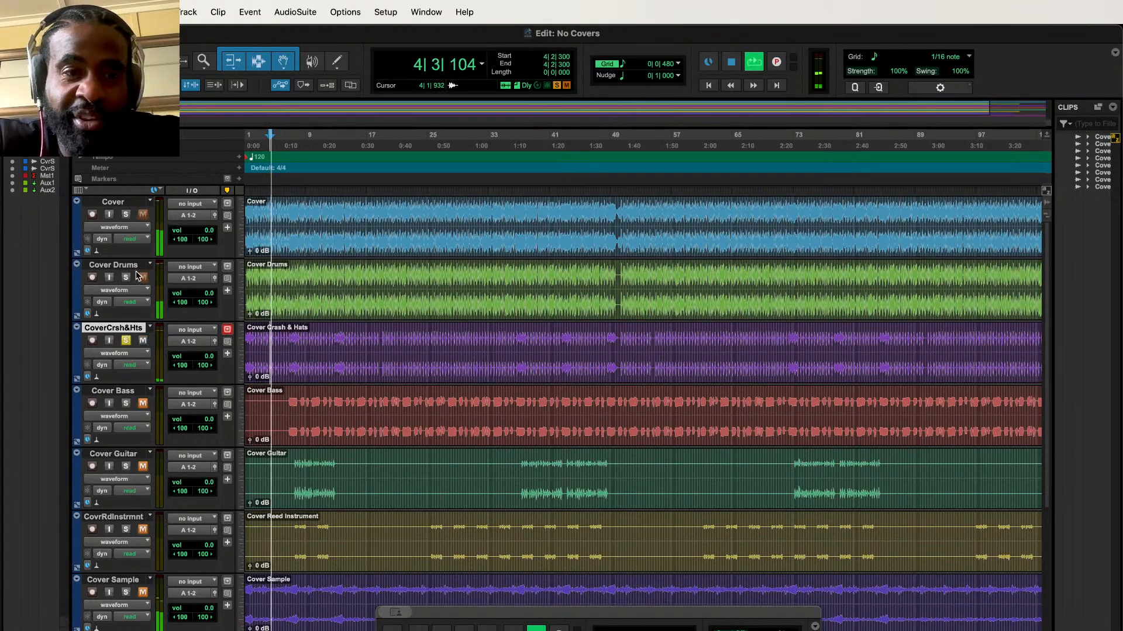
pyautogui.scroll(2, 290, 362)
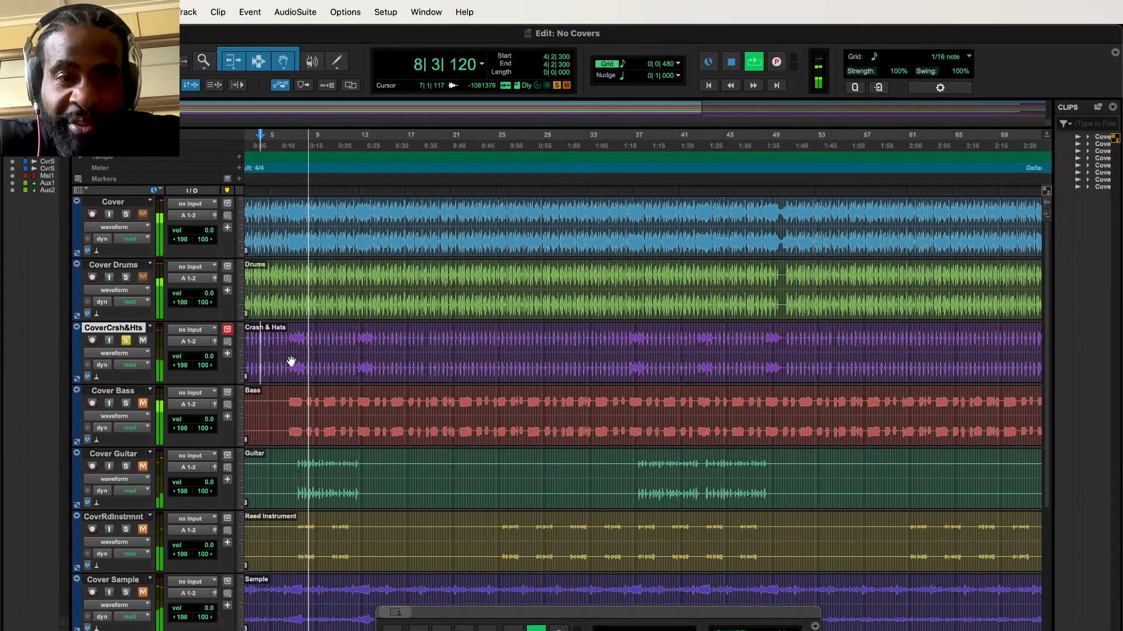
pyautogui.press('space')
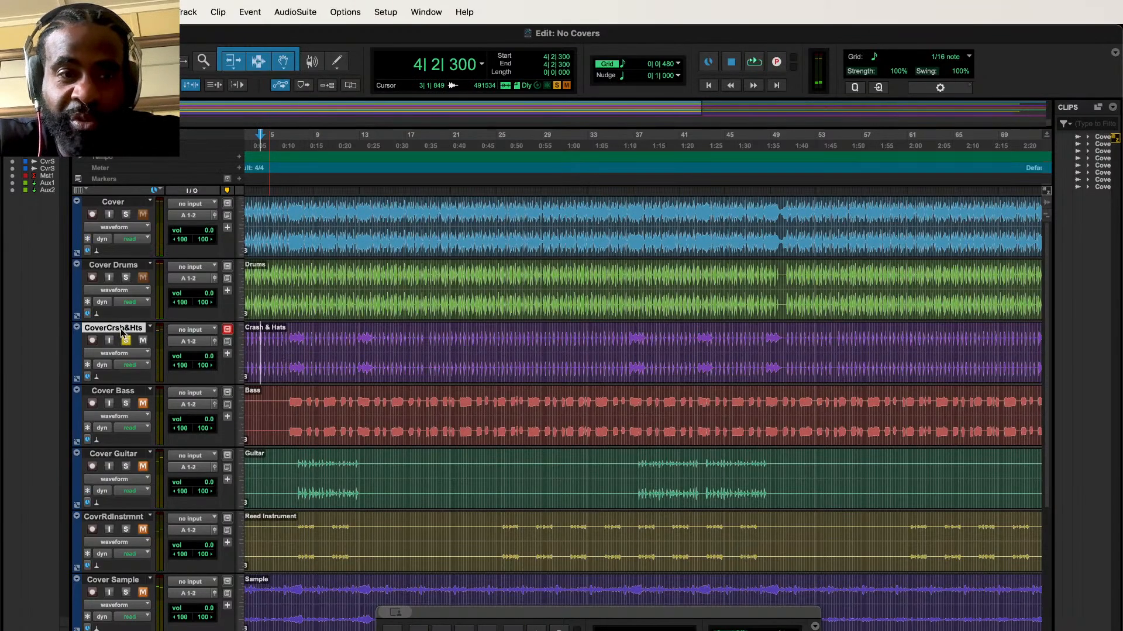
# Step: Create two mono audio tracks below CoverCrsh&Hts and move the Crash & Hats clip onto them as separate left and right channels
pyautogui.press('super+shift+n')
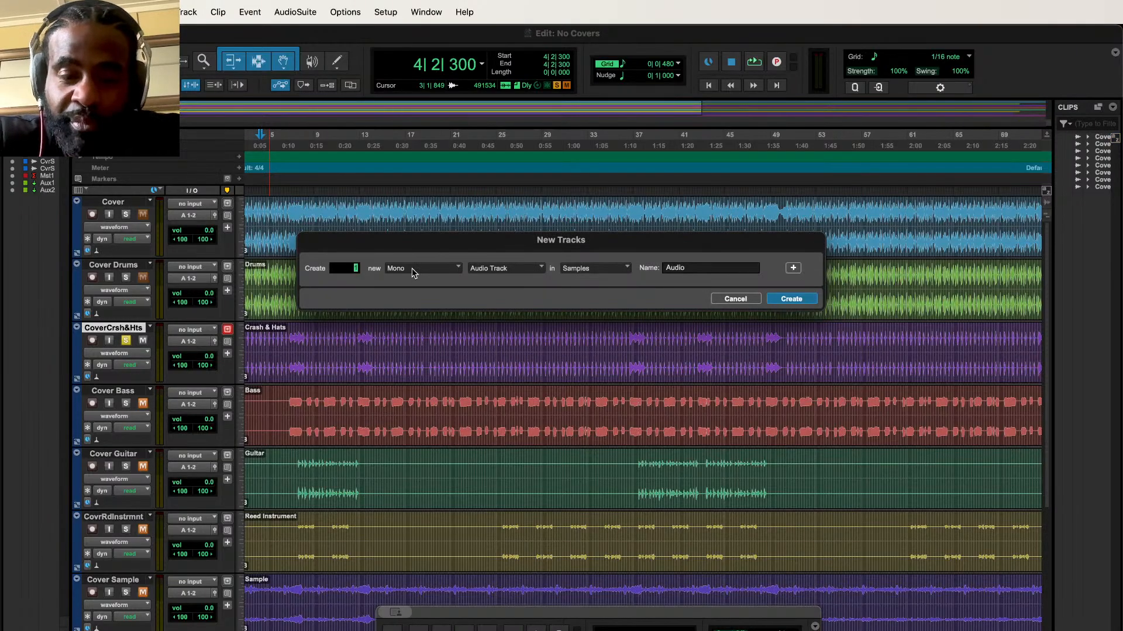
pyautogui.click(791, 299)
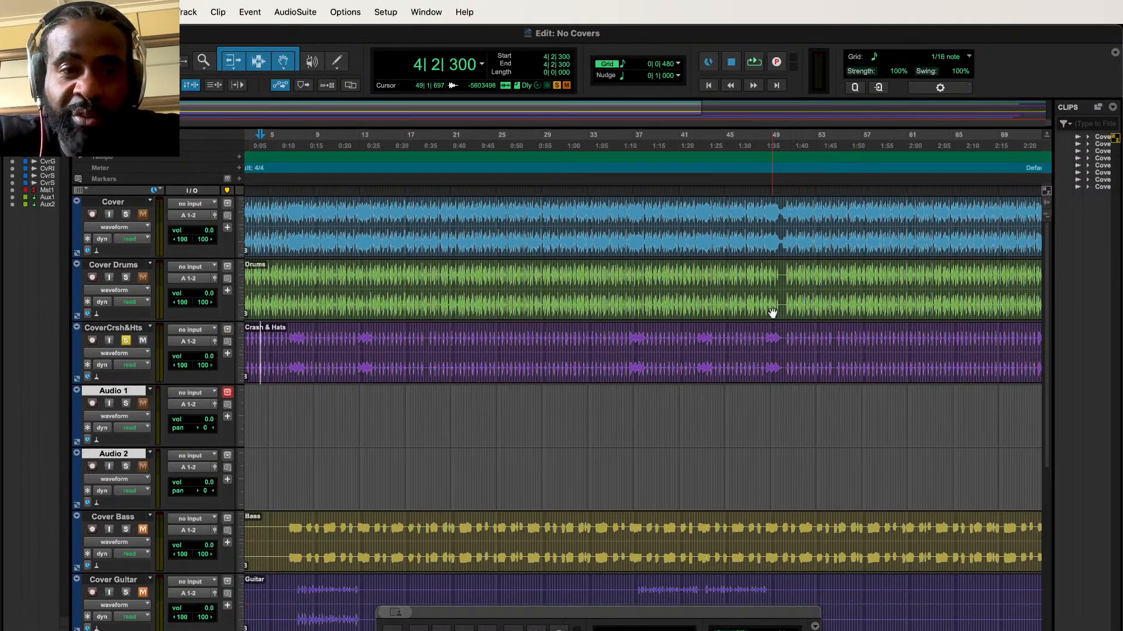
pyautogui.moveTo(398, 378); pyautogui.dragTo(398, 437)
pyautogui.click(394, 337)
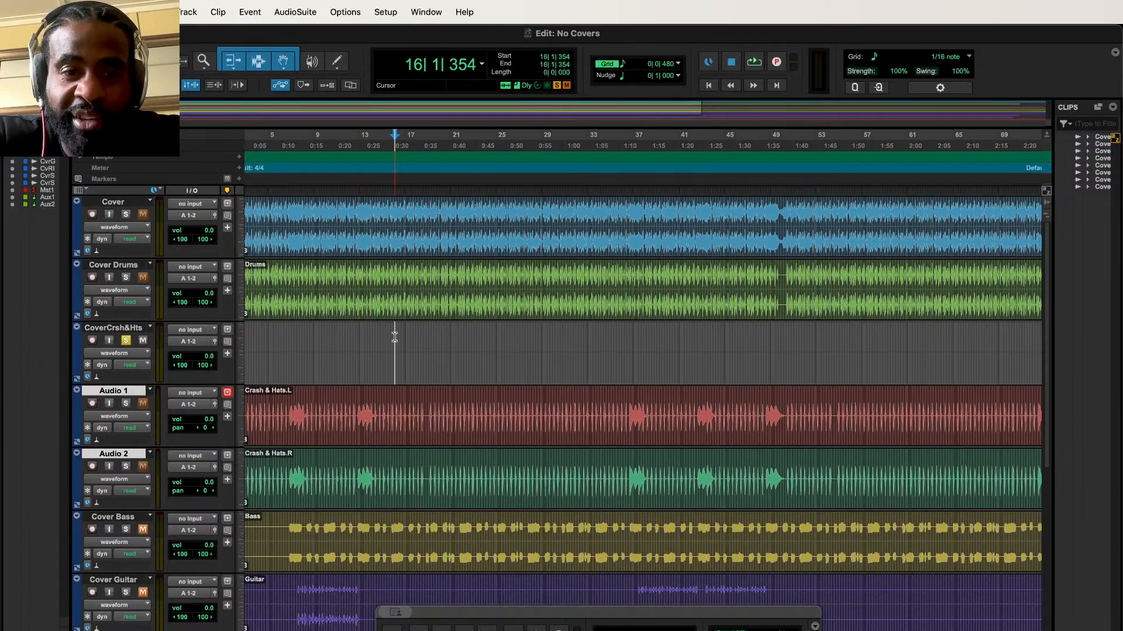
# Step: Select the Cover Crash & Hats.L clip on Audio 1 and play it from the song's start
pyautogui.click(372, 436)
pyautogui.scroll(3, 372, 436)
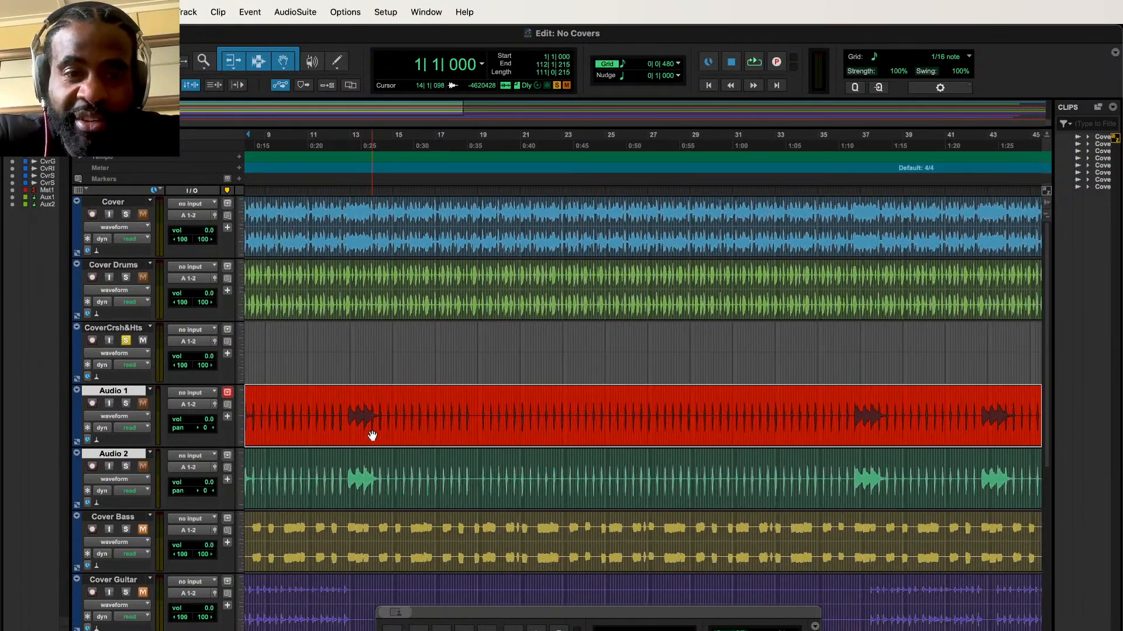
pyautogui.scroll(-3, 372, 436)
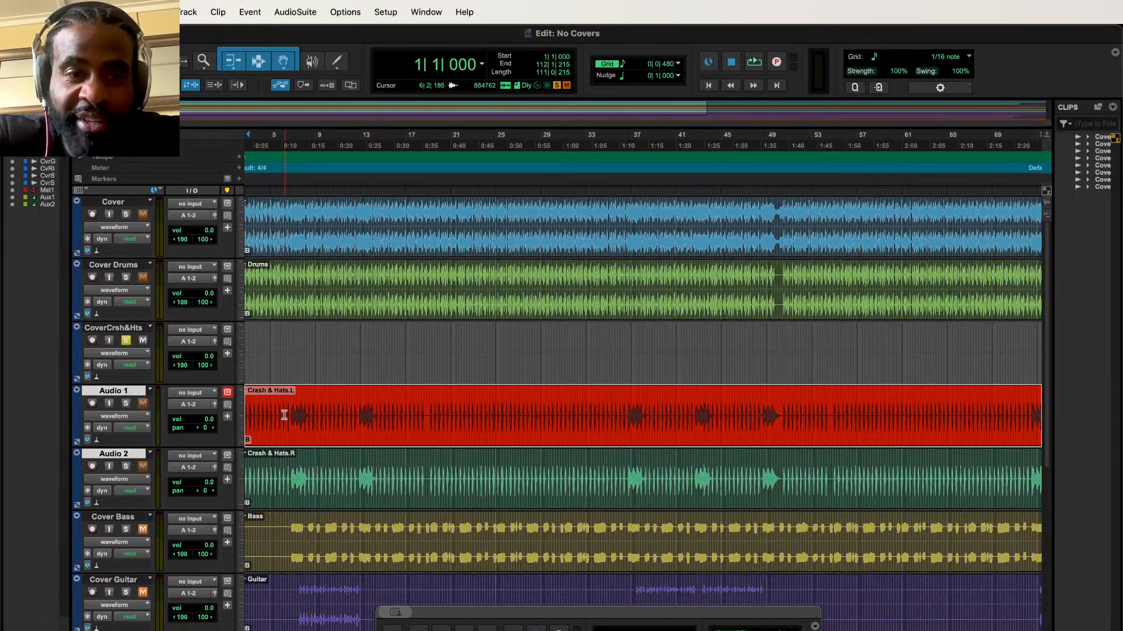
pyautogui.moveTo(285, 415); pyautogui.dragTo(228, 415)
pyautogui.doubleClick(258, 424)
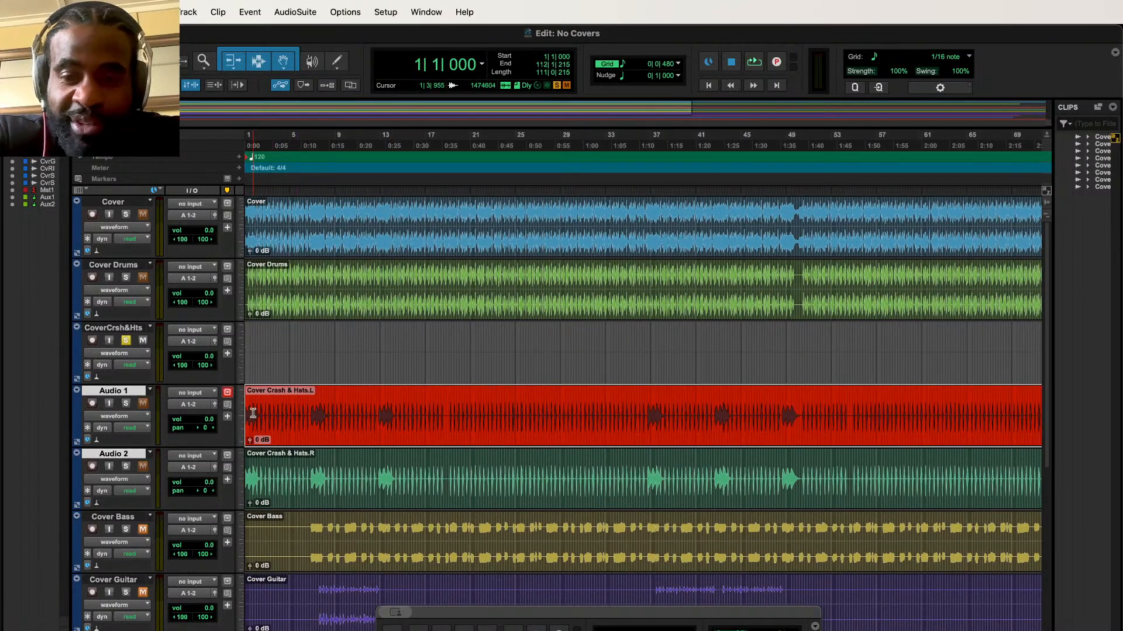
pyautogui.scroll(3, 253, 412)
pyautogui.press('space')
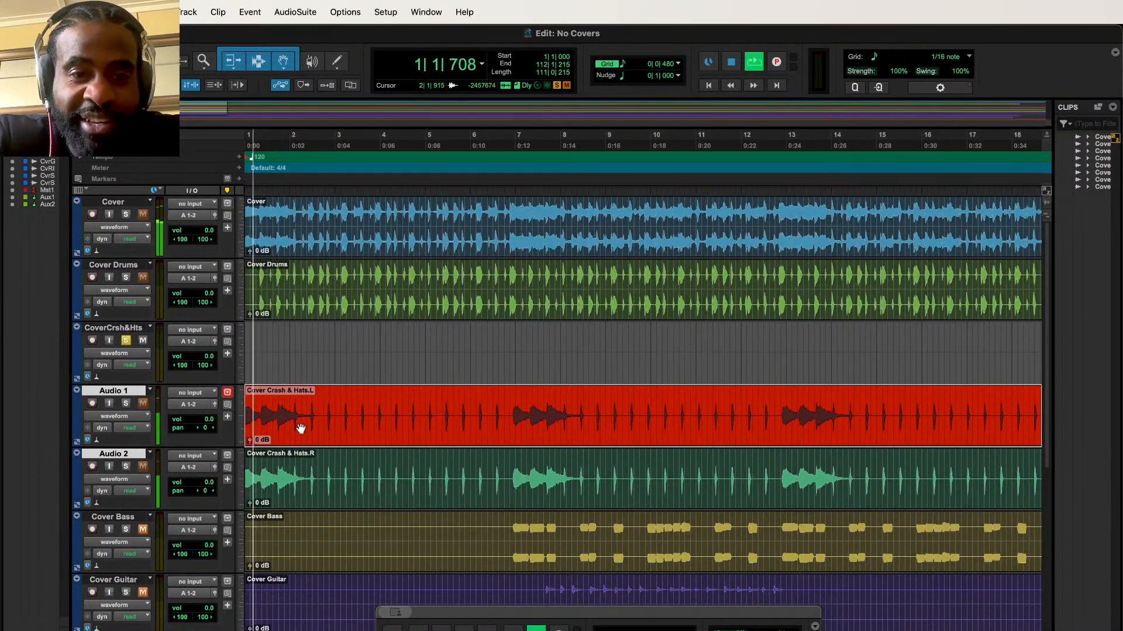
# Step: Solo the Audio 1 track and replay the left-channel crash and hats from the beginning
pyautogui.press('space')
pyautogui.click(125, 403)
pyautogui.press('space')
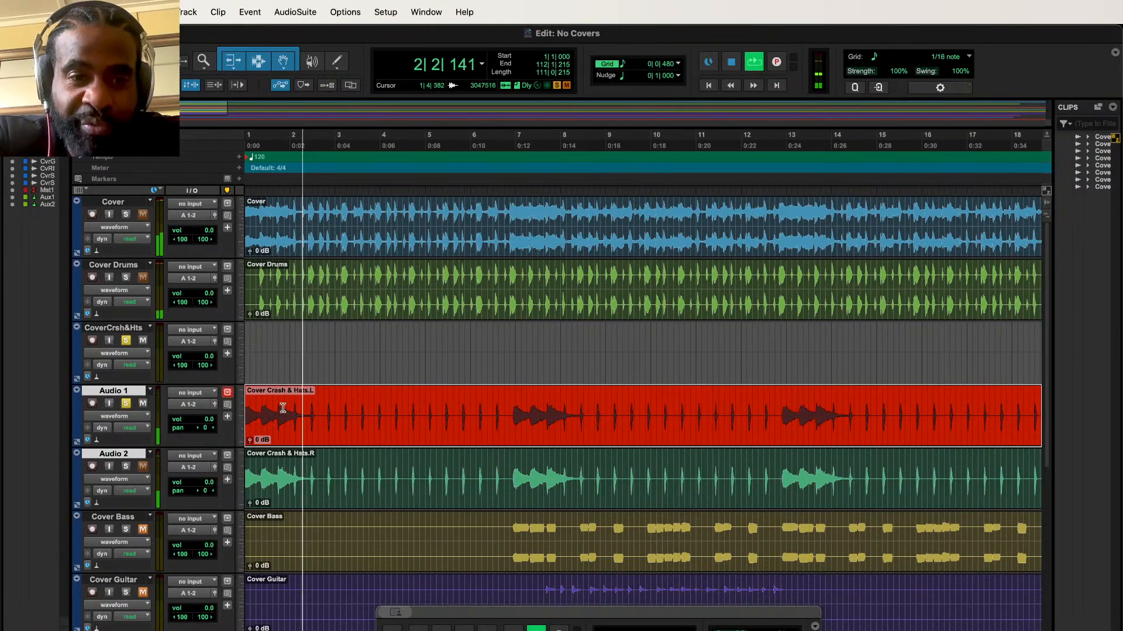
pyautogui.press('space')
pyautogui.press('space')
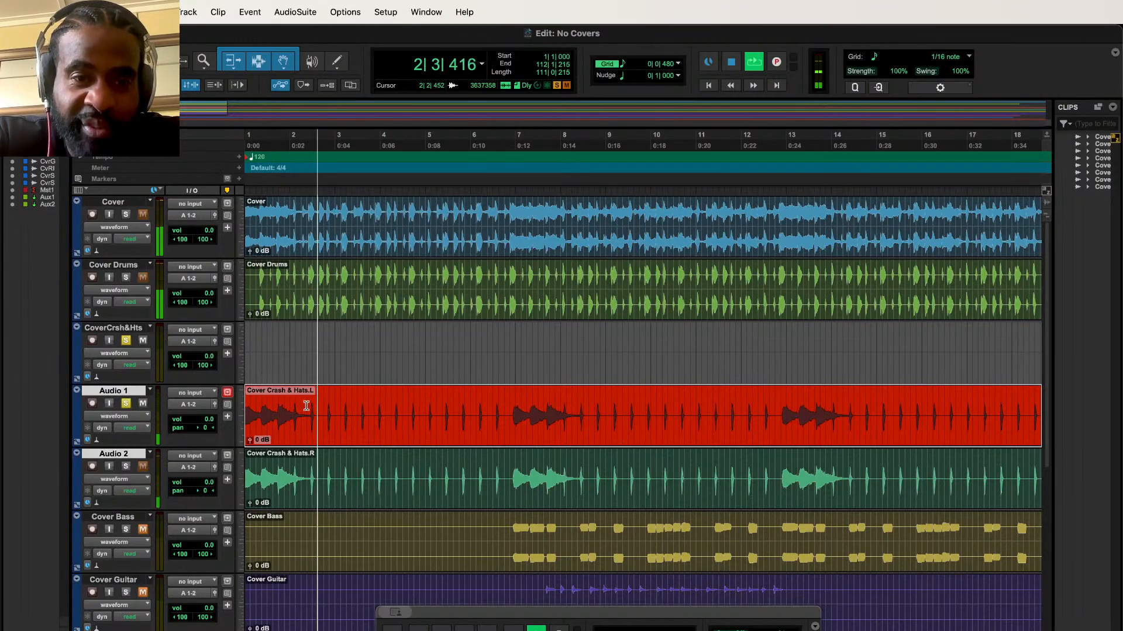
# Step: Delete the hats on Audio 1 from 2|2|784 to 6|4|588, and replay the track from the beginning
pyautogui.click(310, 410)
pyautogui.moveTo(310, 411); pyautogui.dragTo(511, 436)
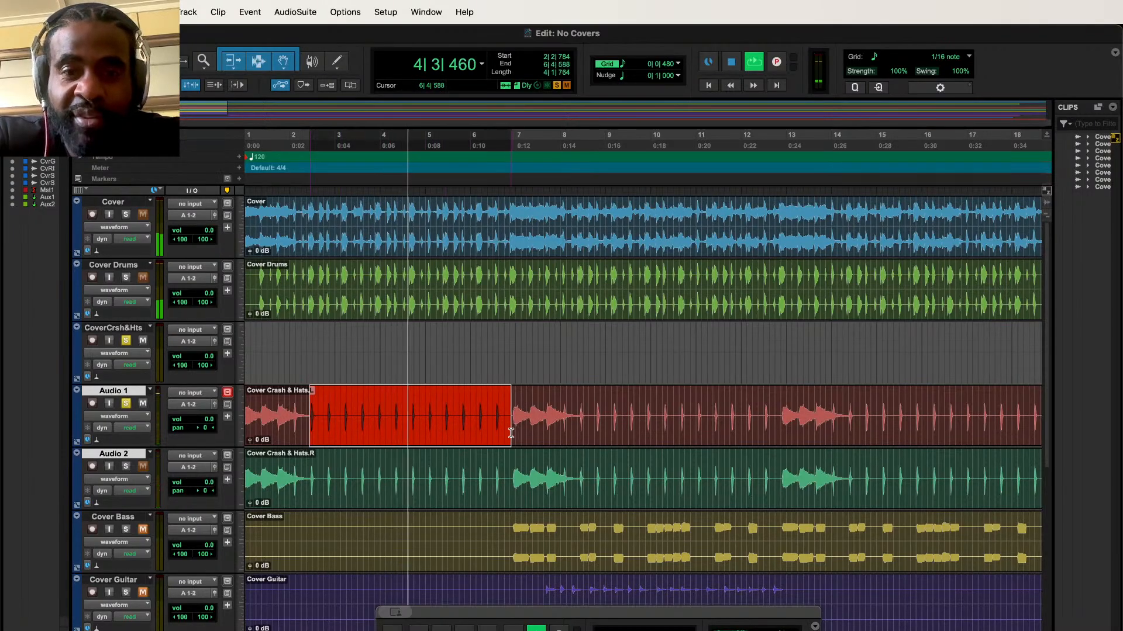
pyautogui.press('Delete')
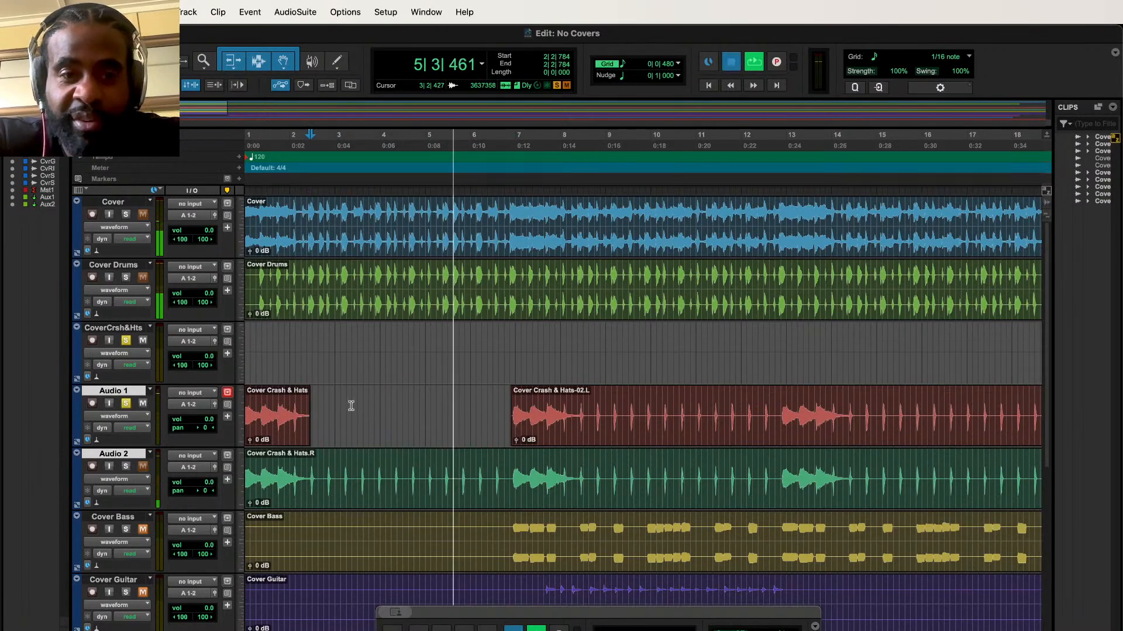
pyautogui.press('space')
pyautogui.press('Return')
pyautogui.press('space')
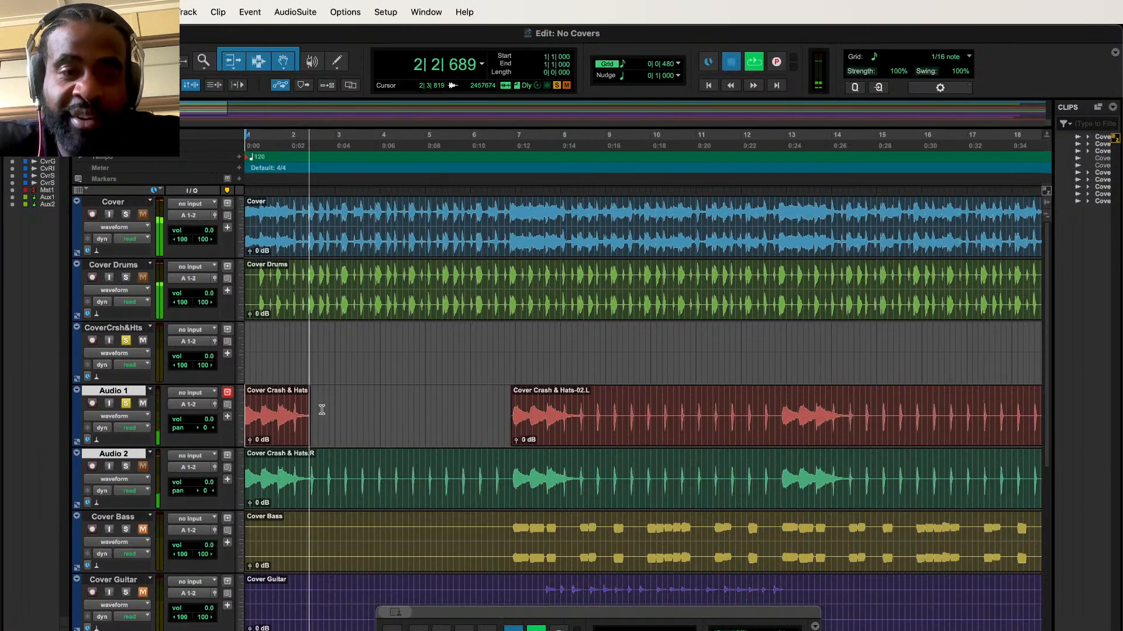
pyautogui.press('space')
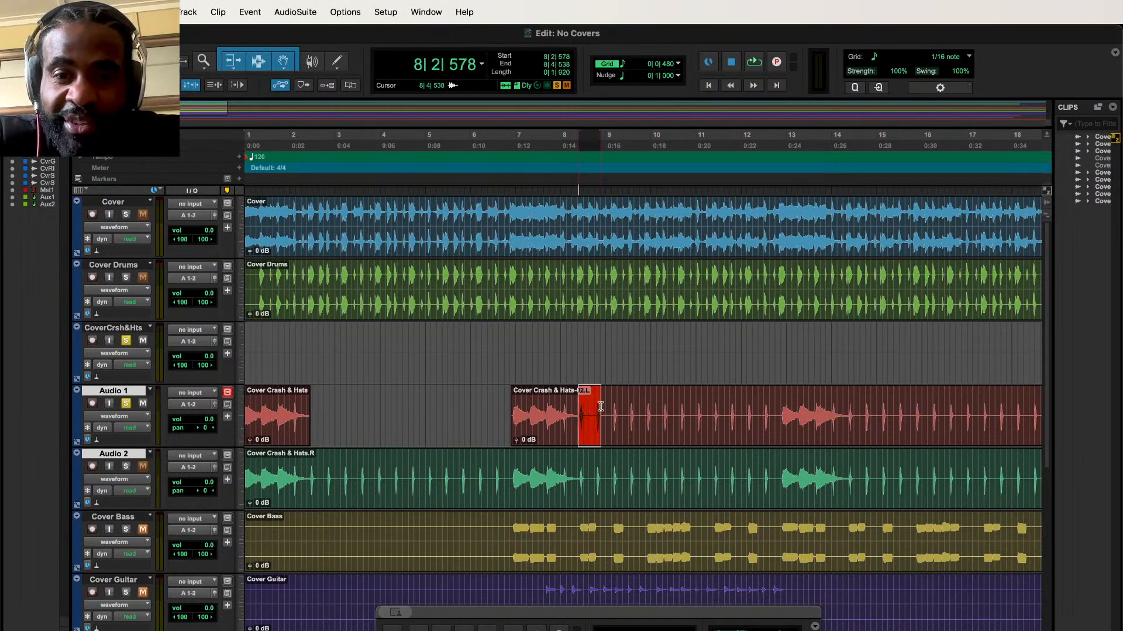
# Step: Audition the second crash on Audio 1 from about bar 7|3 and delete the hats between about 8|2 and 12|3
pyautogui.click(542, 404)
pyautogui.press('space')
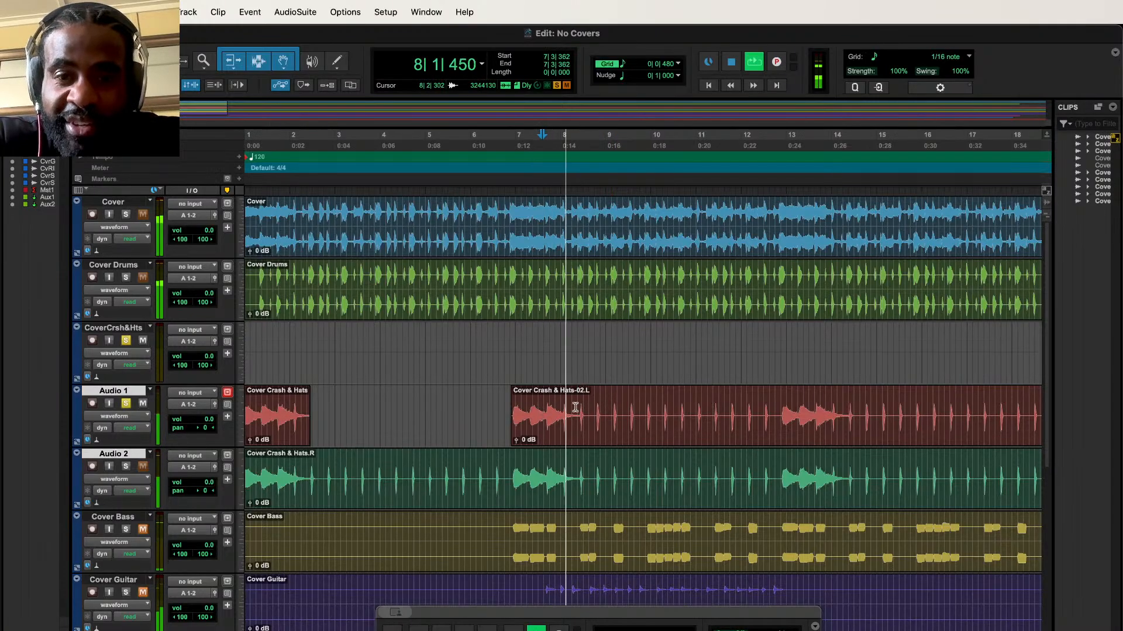
pyautogui.moveTo(579, 408); pyautogui.dragTo(774, 421)
pyautogui.press('Delete')
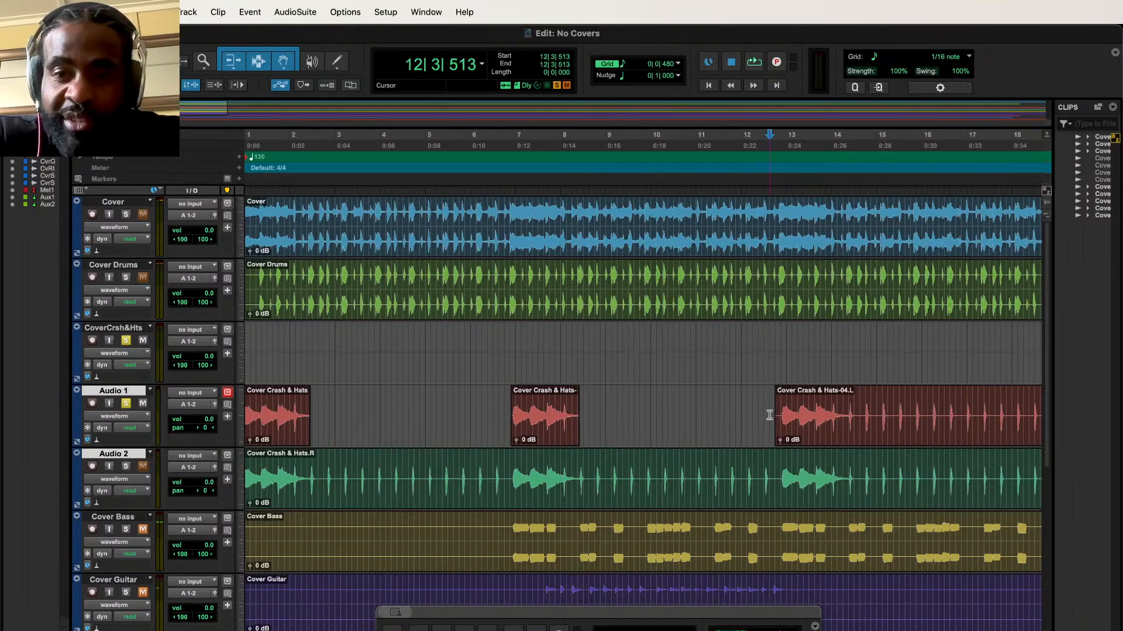
# Step: Audition the end of the third crash on Audio 1 and delete the hats from 14|4|055 to about bar 36|3
pyautogui.press('space')
pyautogui.hscroll(5, 731, 418)
pyautogui.press('space')
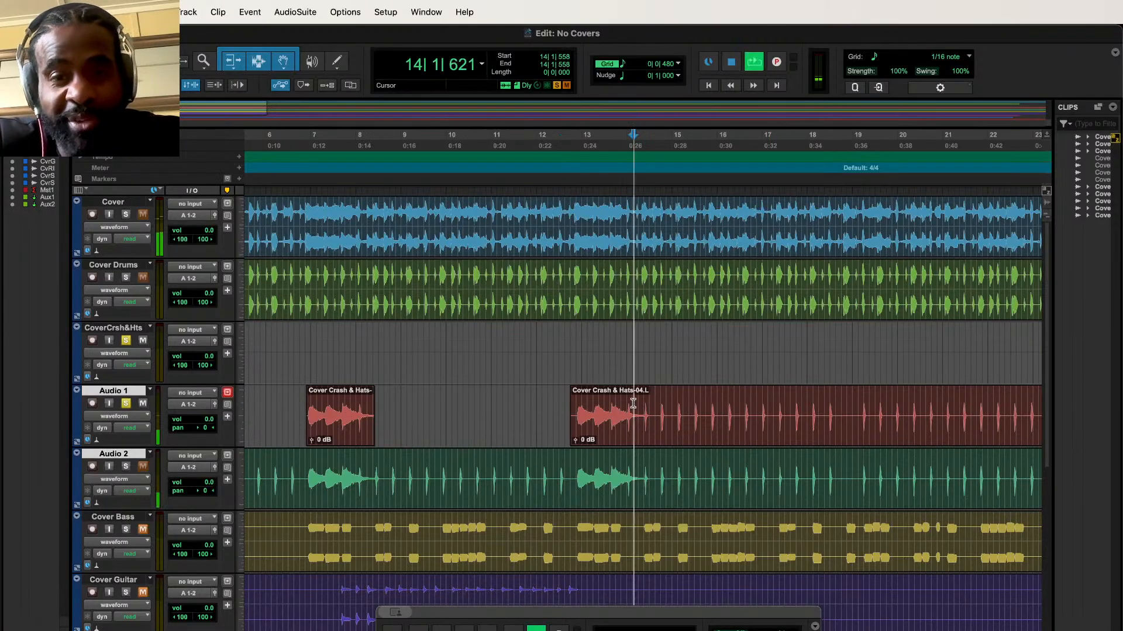
pyautogui.moveTo(661, 411); pyautogui.dragTo(617, 411)
pyautogui.press('Delete')
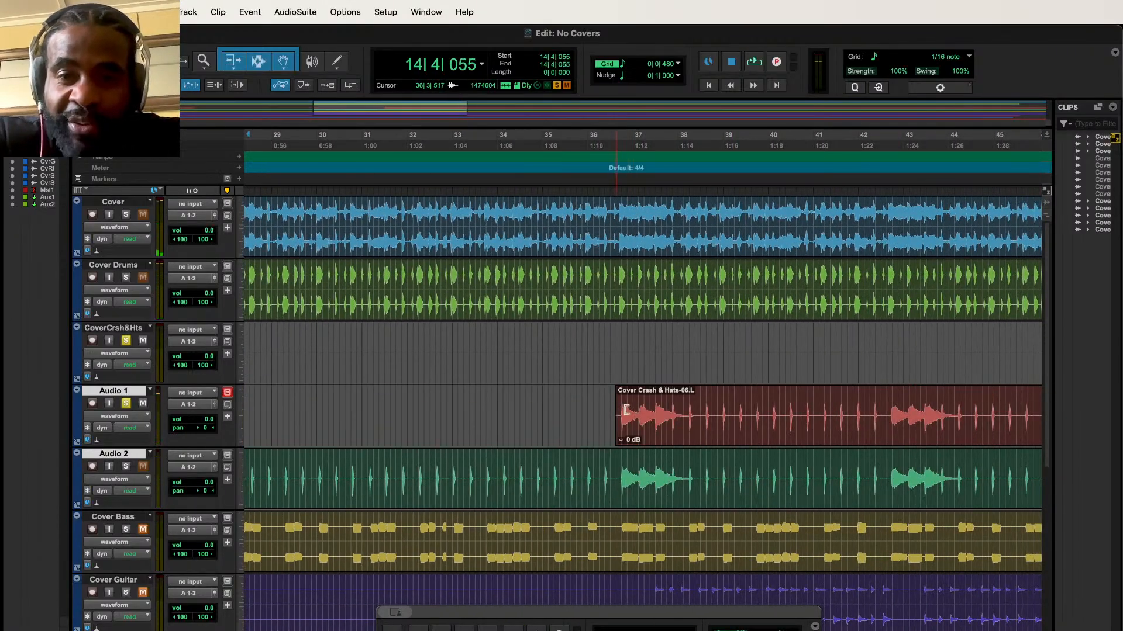
# Step: Play the Audio 1 clip starting at about bar 36|3 and delete its hats from 38|3|191 to 42|3|532
pyautogui.doubleClick(635, 414)
pyautogui.press('space')
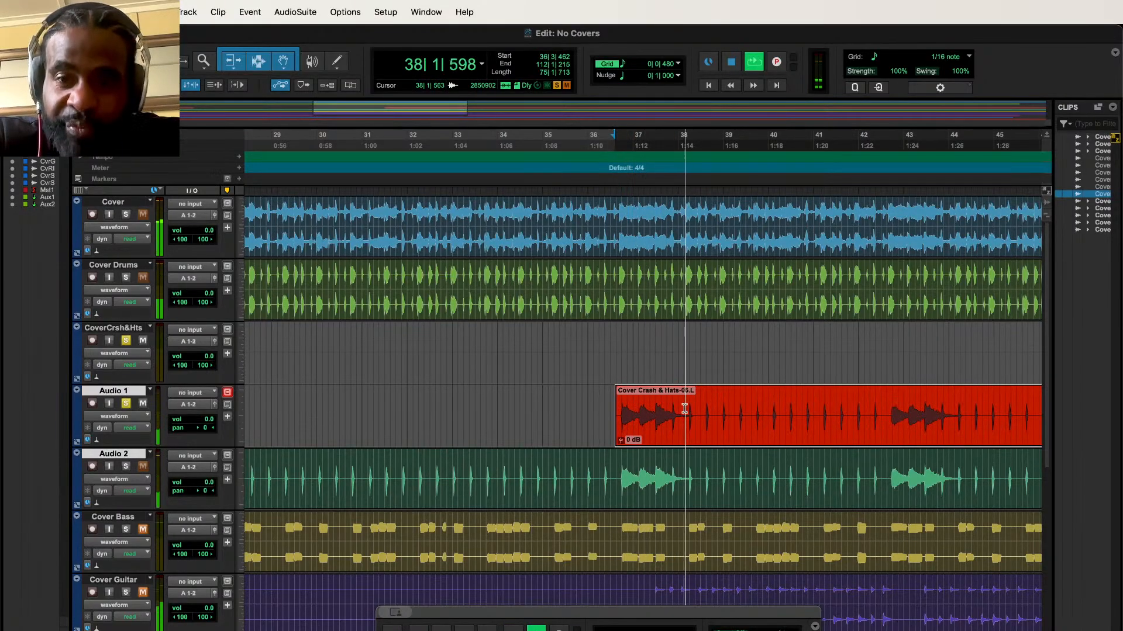
pyautogui.moveTo(702, 410); pyautogui.dragTo(887, 433)
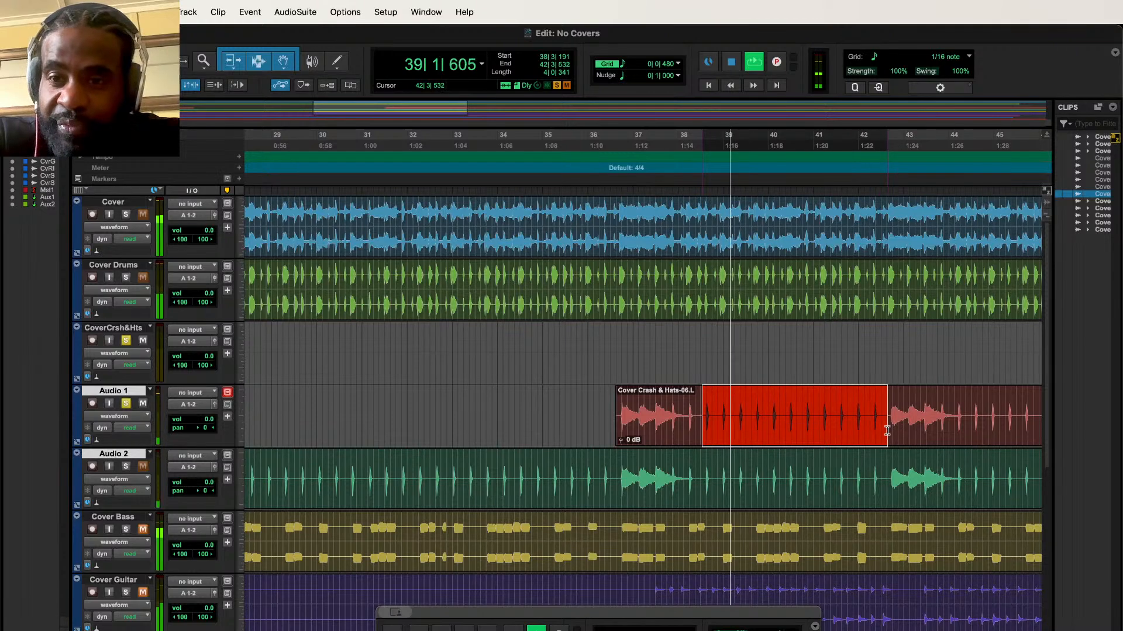
pyautogui.press('Delete')
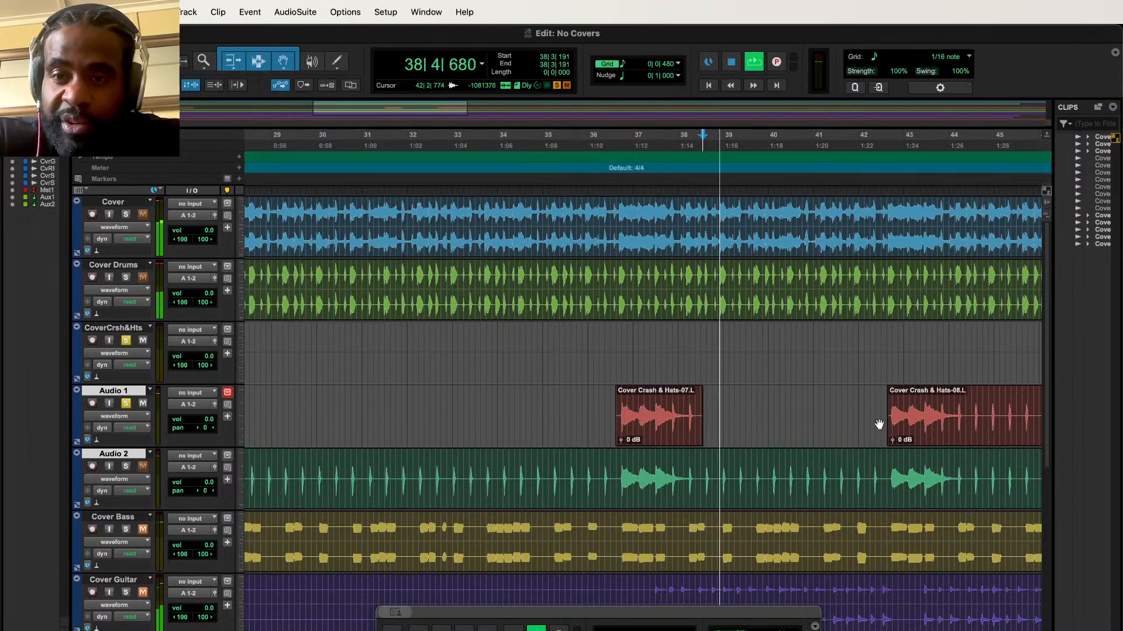
# Step: Play Audio 1 from about bar 42|2 and delete the hats from 44|3|095 to about bar 48|2
pyautogui.click(879, 418)
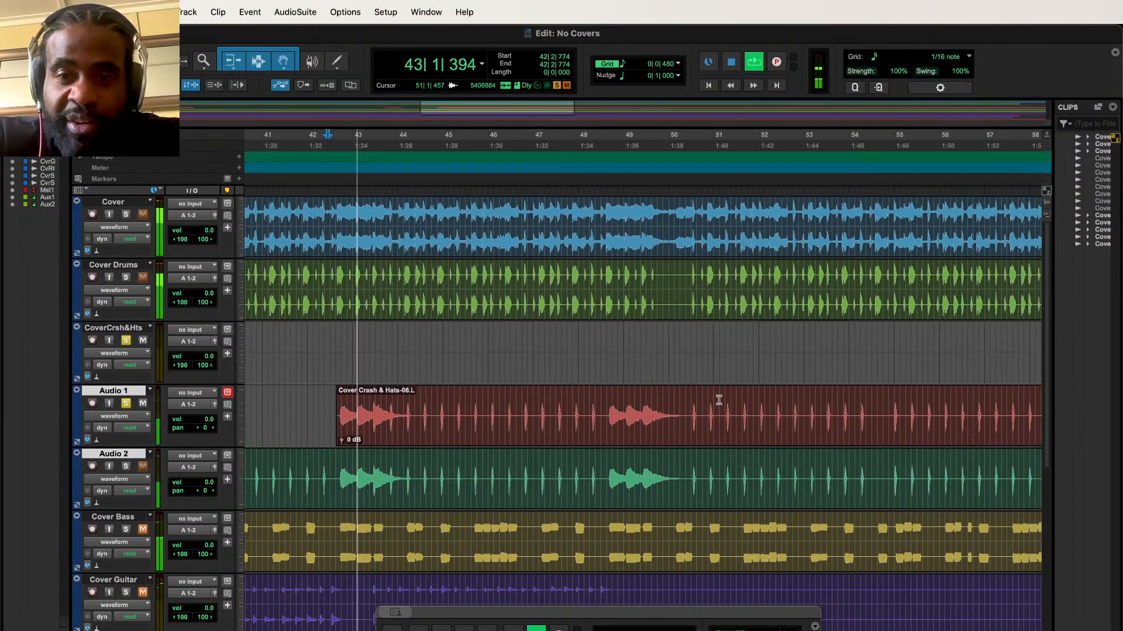
pyautogui.moveTo(607, 412); pyautogui.dragTo(423, 419)
pyautogui.press('Delete')
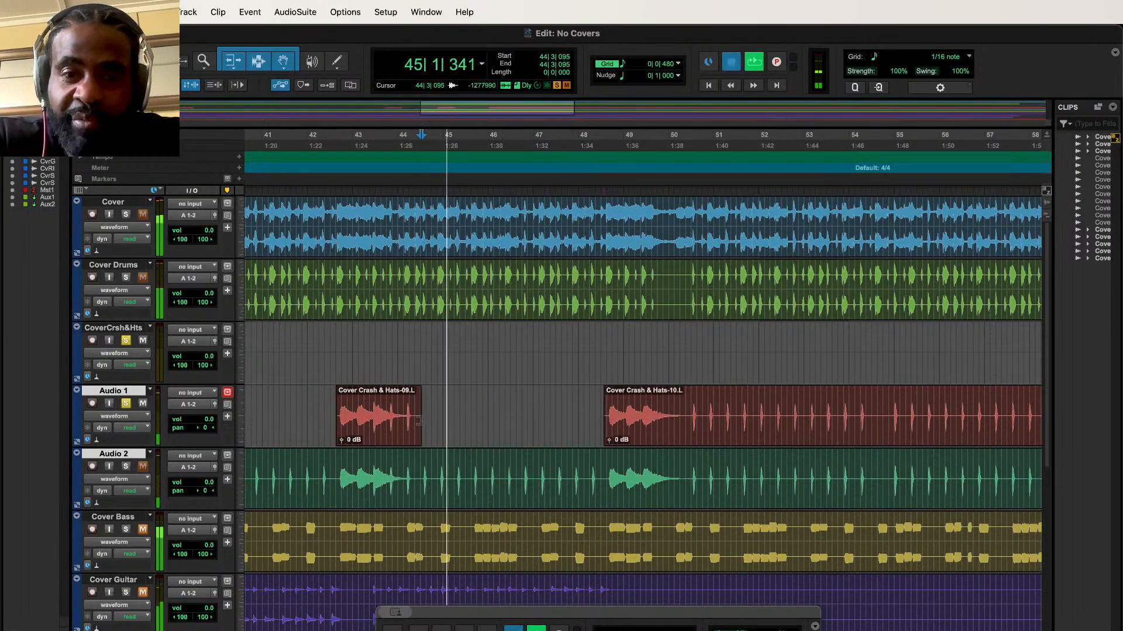
# Step: Stop playback and delete the long run of hats on Audio 1 from 50|2|739 to 72|2|683
pyautogui.press('space')
pyautogui.moveTo(688, 408); pyautogui.dragTo(642, 401)
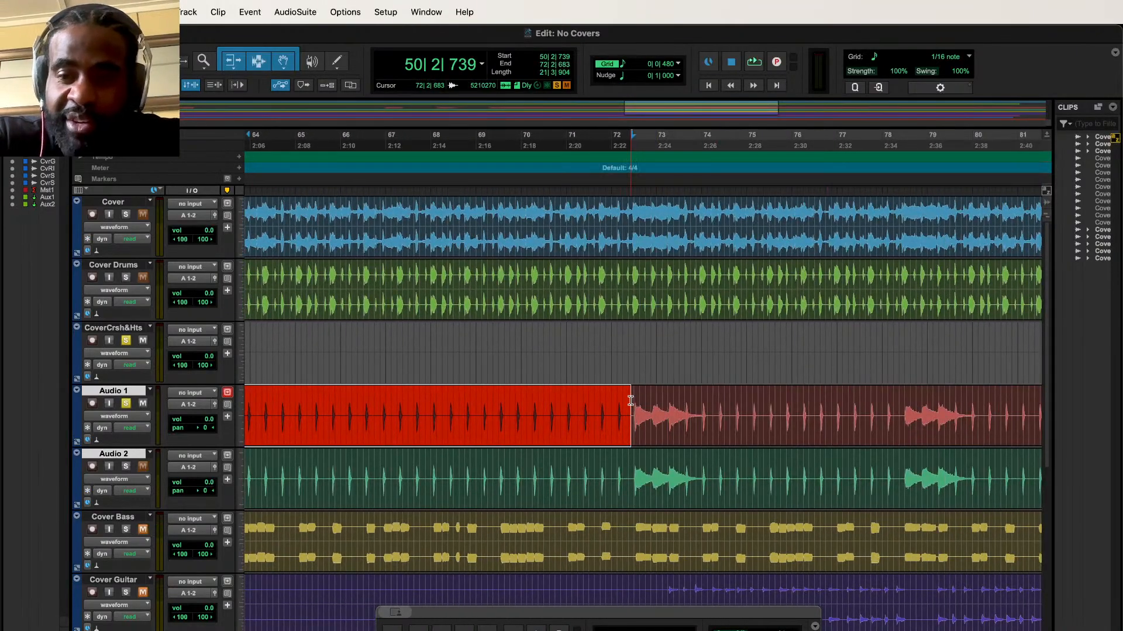
pyautogui.press('Delete')
# Step: Audition the crash at about bar 72|2 on Audio 1 and delete the hats from 74|2|246 to about 78|2
pyautogui.click(630, 402)
pyautogui.press('space')
pyautogui.press('space')
pyautogui.press('space')
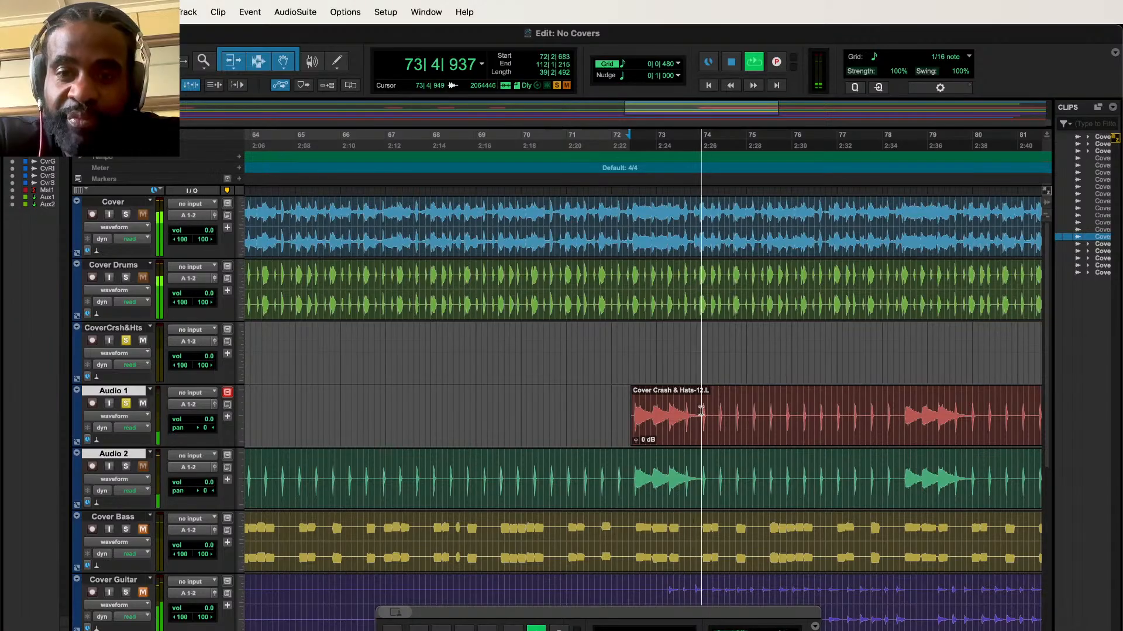
pyautogui.moveTo(714, 412); pyautogui.dragTo(898, 416)
pyautogui.press('space')
pyautogui.press('Delete')
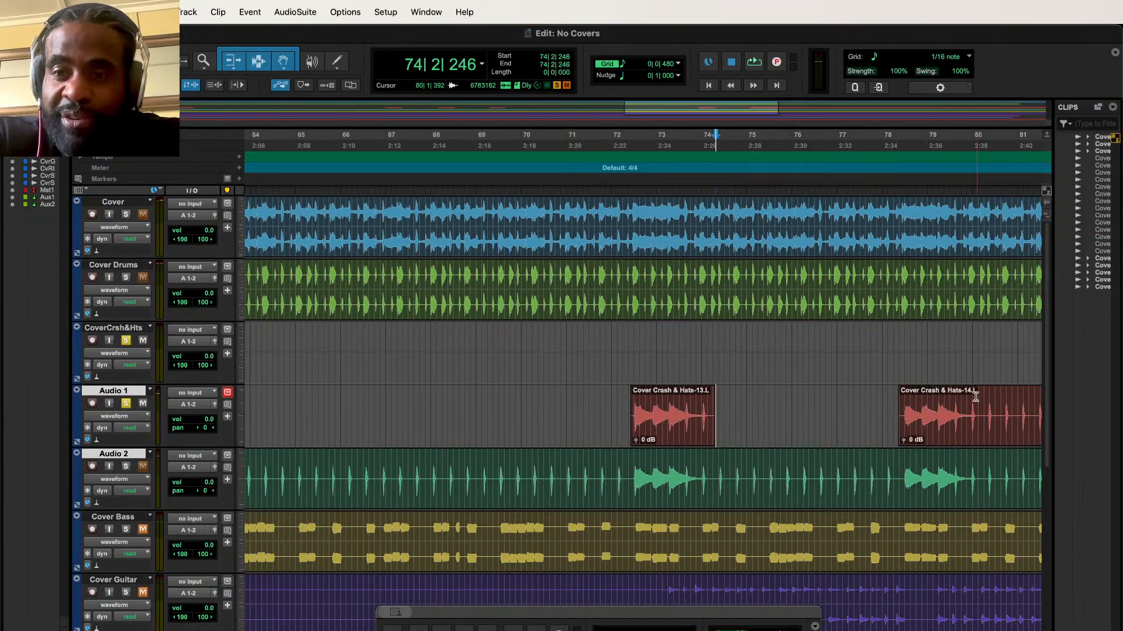
# Step: Audition Audio 1 from about bar 79|1 and delete the hats from about bar 80 to the next crash near bar 84
pyautogui.moveTo(971, 413); pyautogui.dragTo(1043, 426)
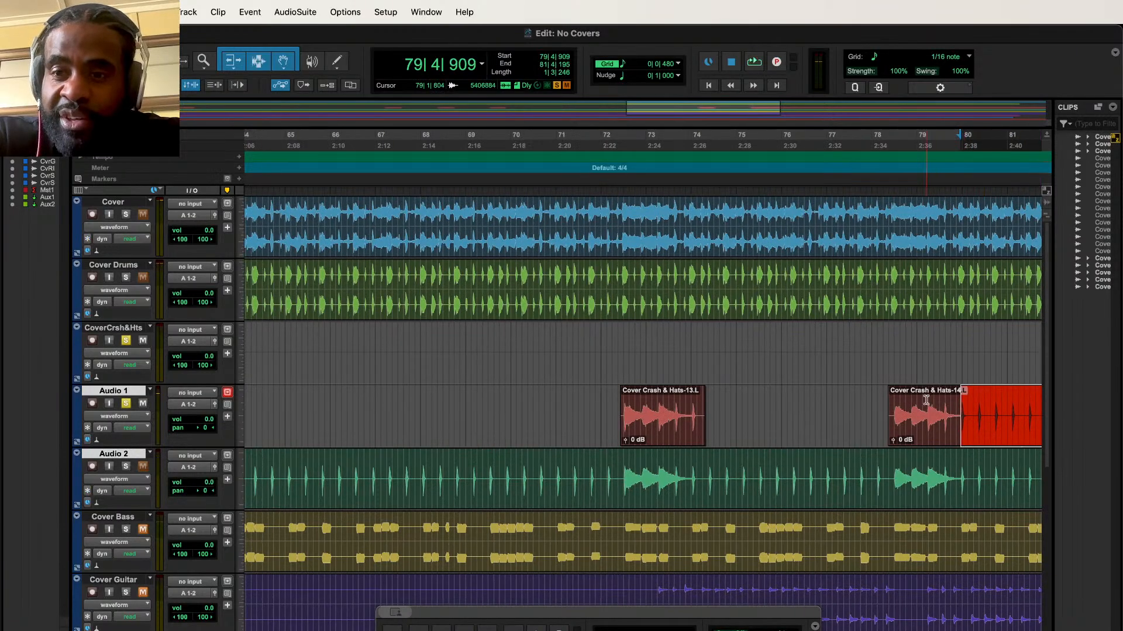
pyautogui.click(920, 400)
pyautogui.press('space')
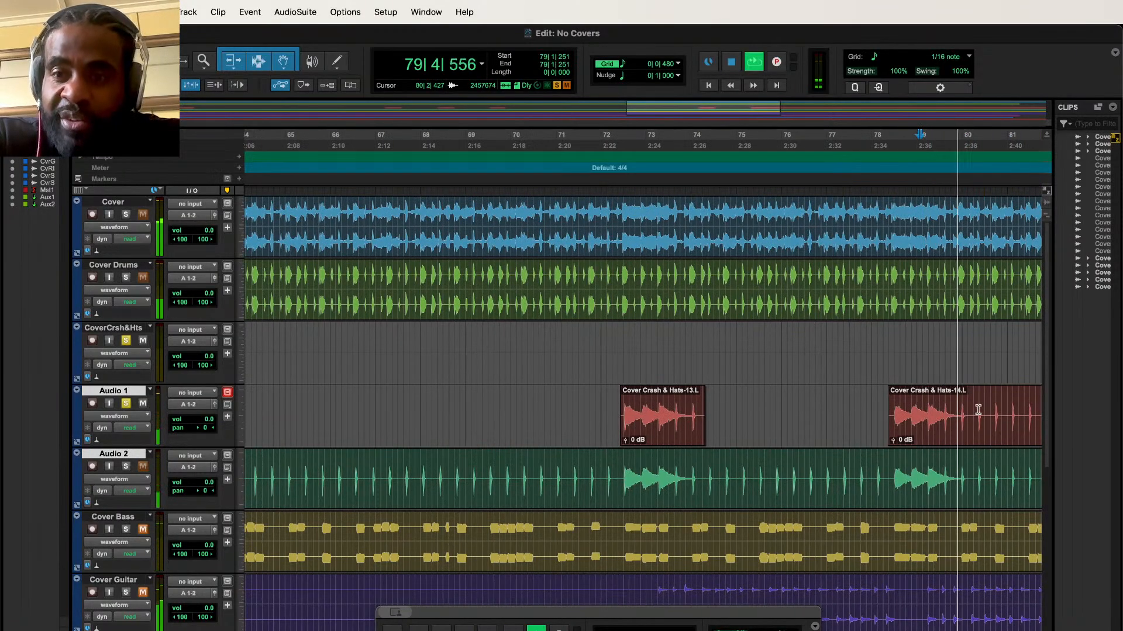
pyautogui.moveTo(980, 412); pyautogui.dragTo(561, 431)
pyautogui.press('Delete')
# Step: Delete the remaining hats on Audio 1 from 86|2|055 to the end of the song at 112|1|748
pyautogui.moveTo(647, 410); pyautogui.dragTo(1004, 403)
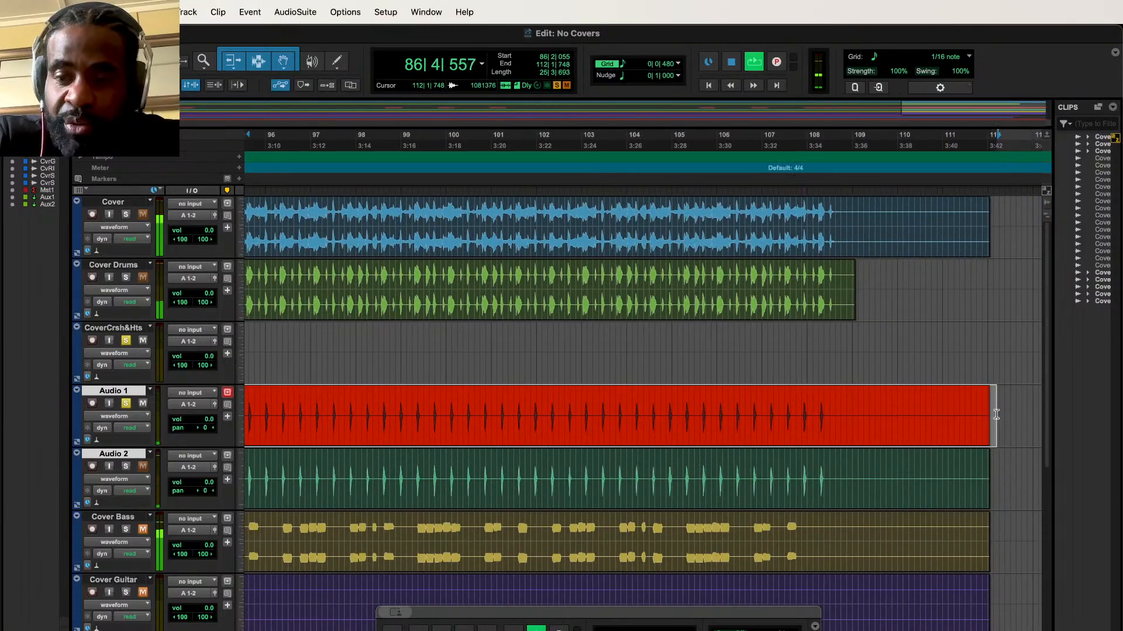
pyautogui.press('Delete')
pyautogui.press('super+bracketleft')
pyautogui.press('super+bracketleft')
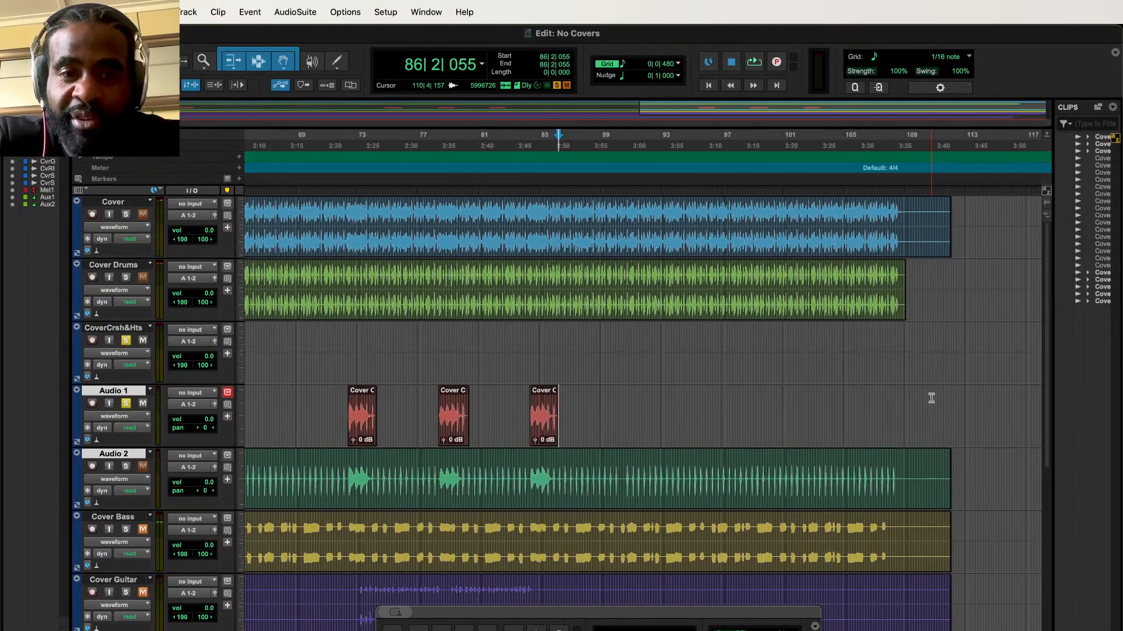
pyautogui.hscroll(-1, 220, 437)
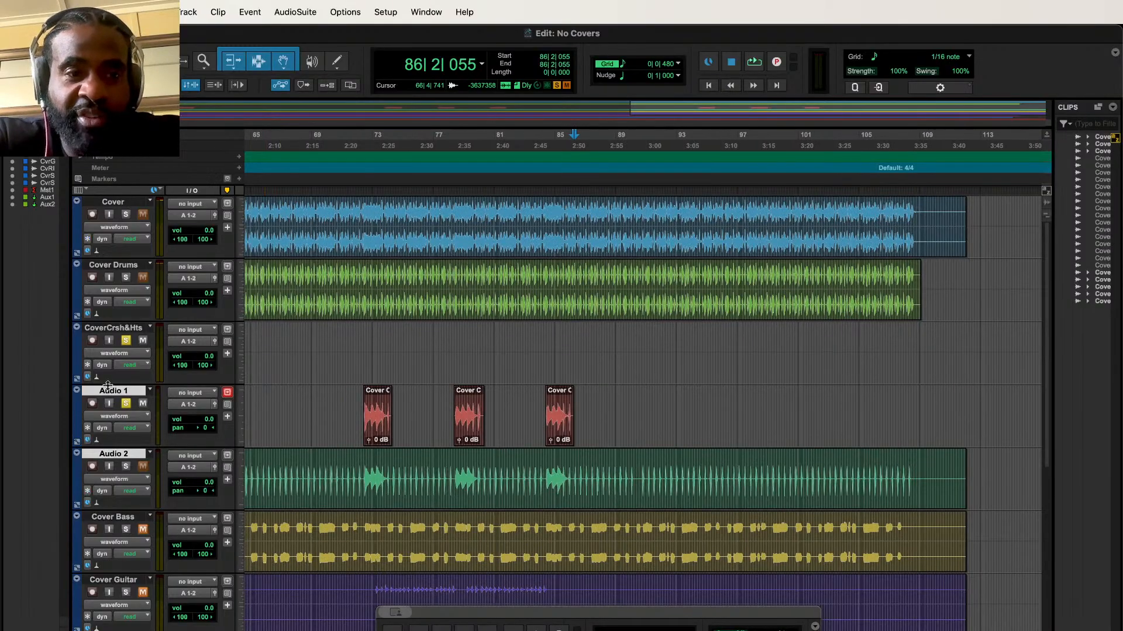
# Step: Select the Cover Crash & Hats.R clip on Audio 2 and play it from the song's start
pyautogui.press('Home')
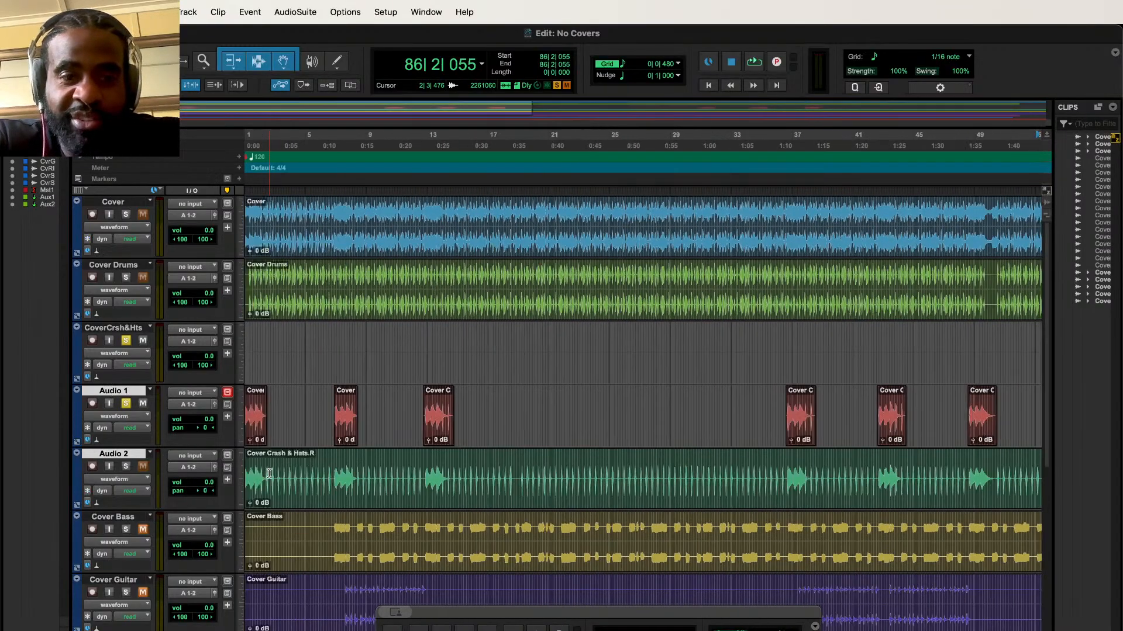
pyautogui.click(269, 490)
pyautogui.press('space')
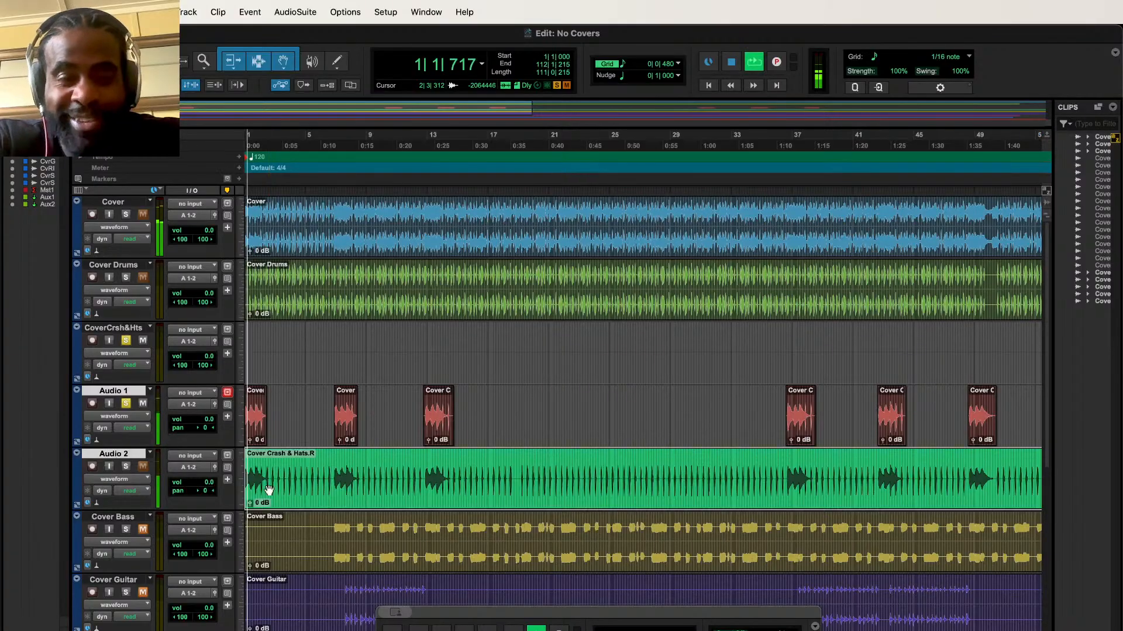
pyautogui.click(300, 389)
pyautogui.press('space')
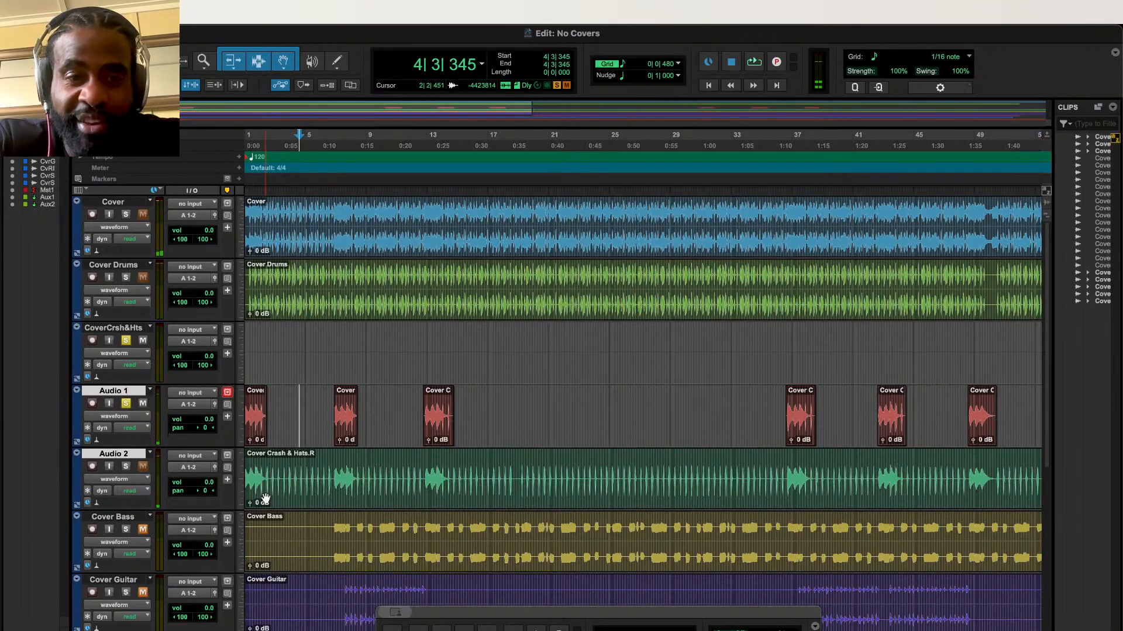
pyautogui.click(265, 498)
pyautogui.press('space')
# Step: Extend the first Audio 1 crash clip to about bar 2|4 and delete the opening crash section from Audio 2 up to about that point
pyautogui.press('super+]')
pyautogui.press('super+]')
pyautogui.press('super+]')
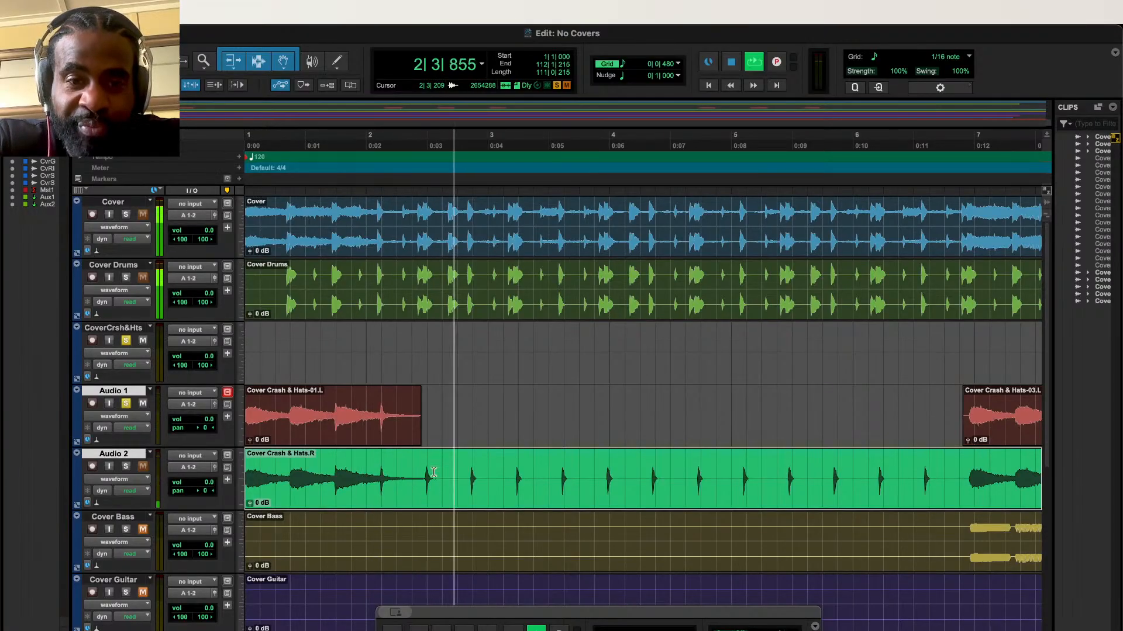
pyautogui.click(403, 414)
pyautogui.moveTo(417, 416); pyautogui.dragTo(459, 425)
pyautogui.click(404, 416)
pyautogui.click(373, 409)
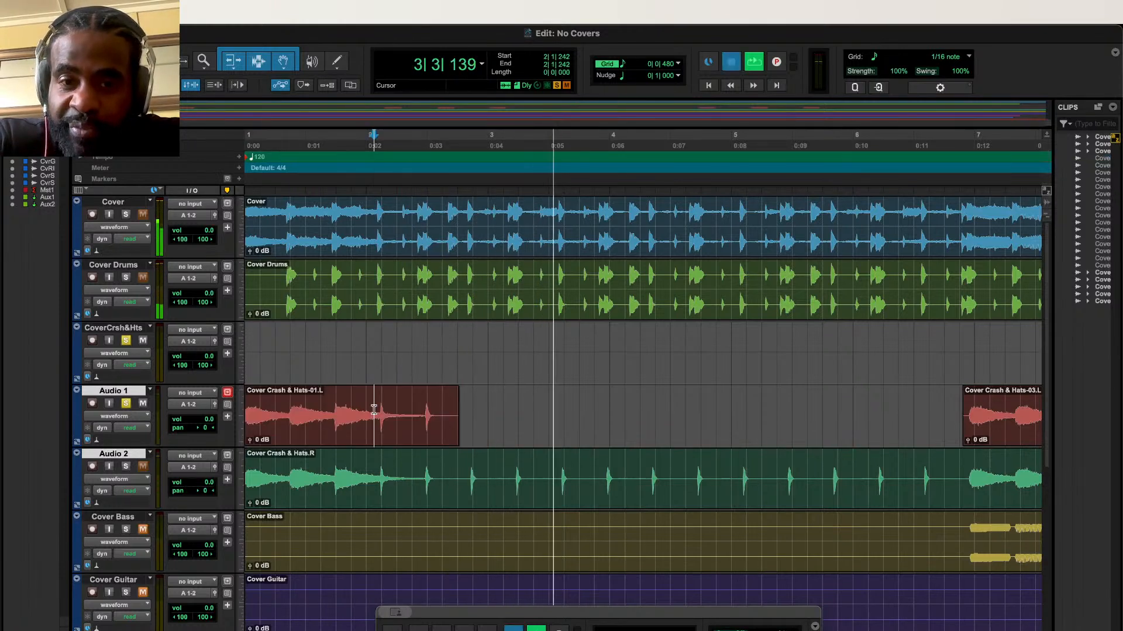
pyautogui.moveTo(468, 473); pyautogui.dragTo(65, 479)
pyautogui.press('Delete')
# Step: Delete the second crash from Audio 2 between 6|4|690 and about 8|3, and extend the matching Audio 1 crash clip to meet the next hats
pyautogui.hscroll(10, 63, 479)
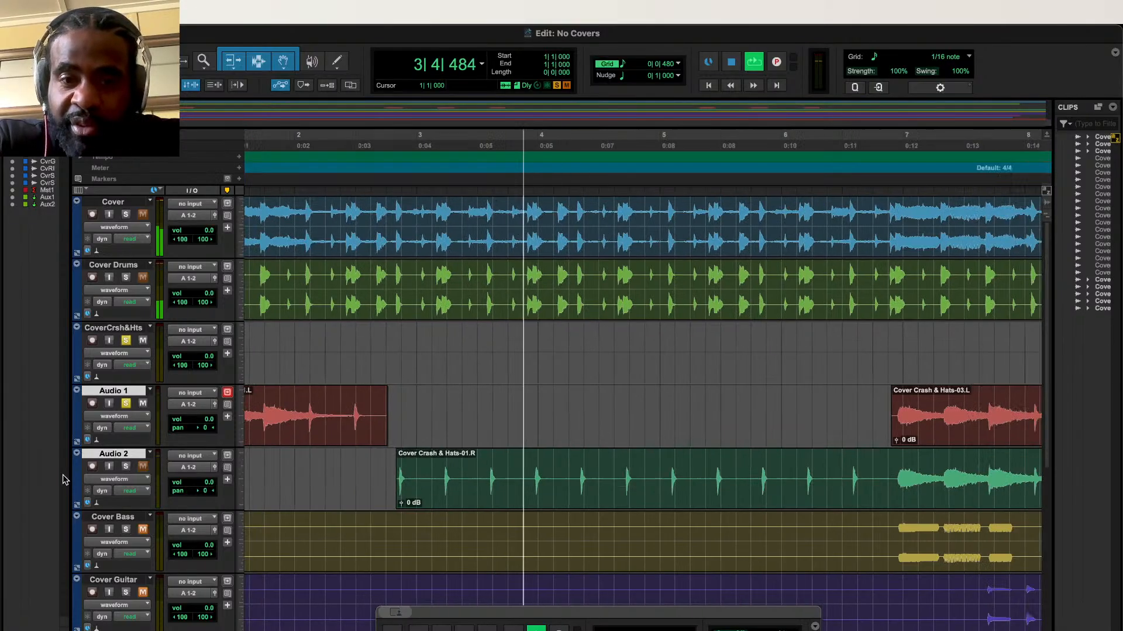
pyautogui.hscroll(-2, 62, 480)
pyautogui.moveTo(400, 471); pyautogui.dragTo(610, 494)
pyautogui.press('Delete')
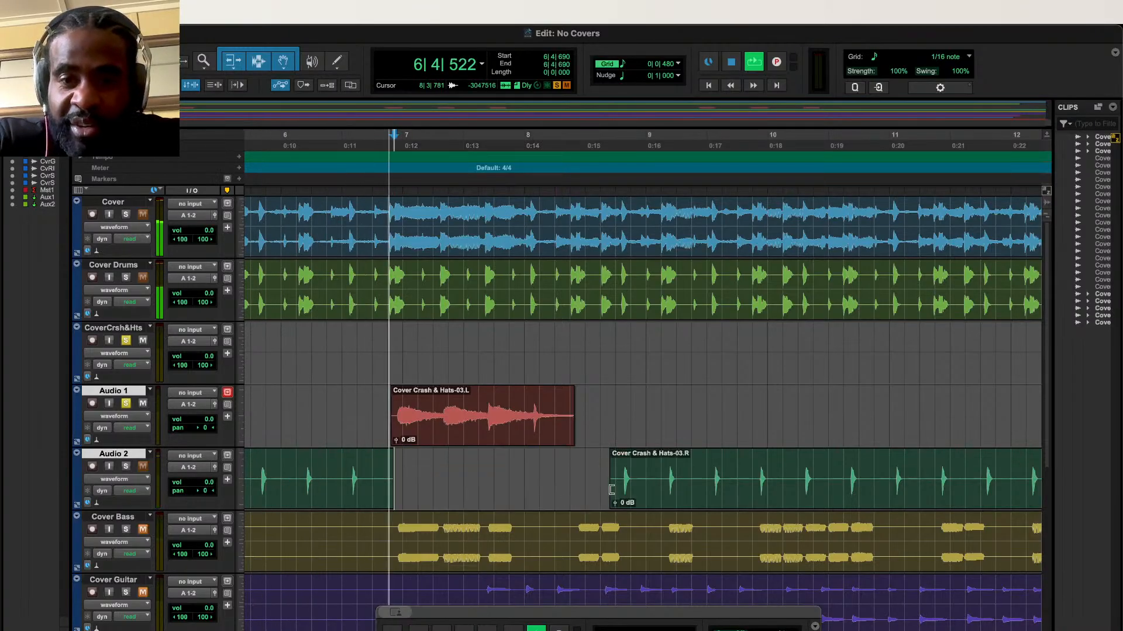
pyautogui.moveTo(574, 409); pyautogui.dragTo(611, 410)
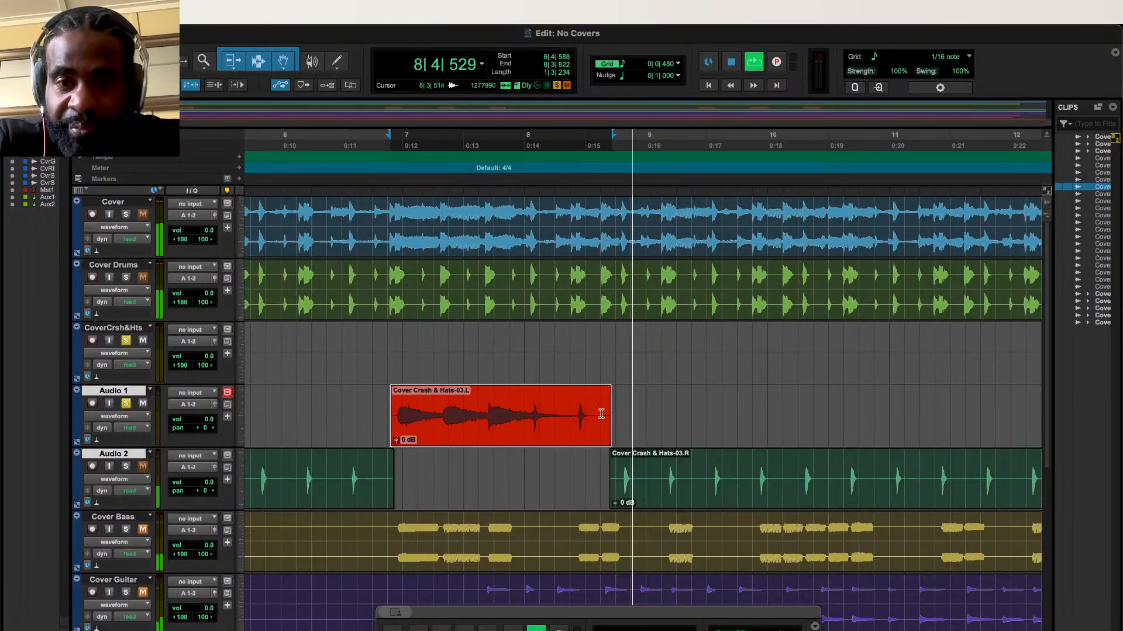
pyautogui.click(574, 403)
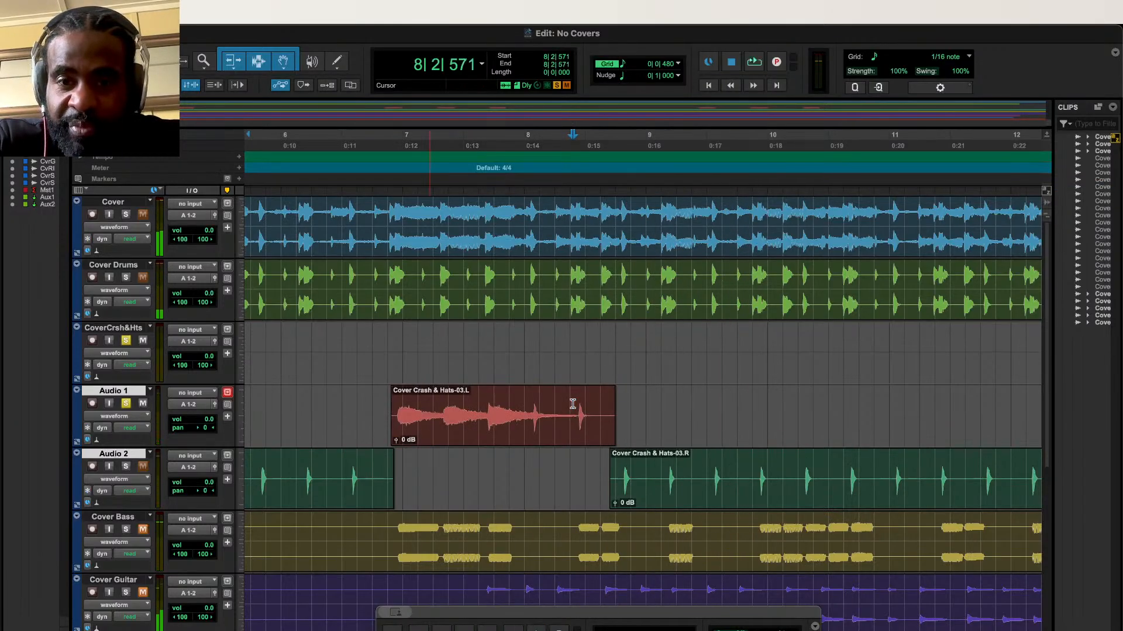
# Step: Delete the third crash section from Audio 2, from 12|3|929 to 14|4|002, matching the crash clip on Audio 1
pyautogui.hscroll(5, 573, 404)
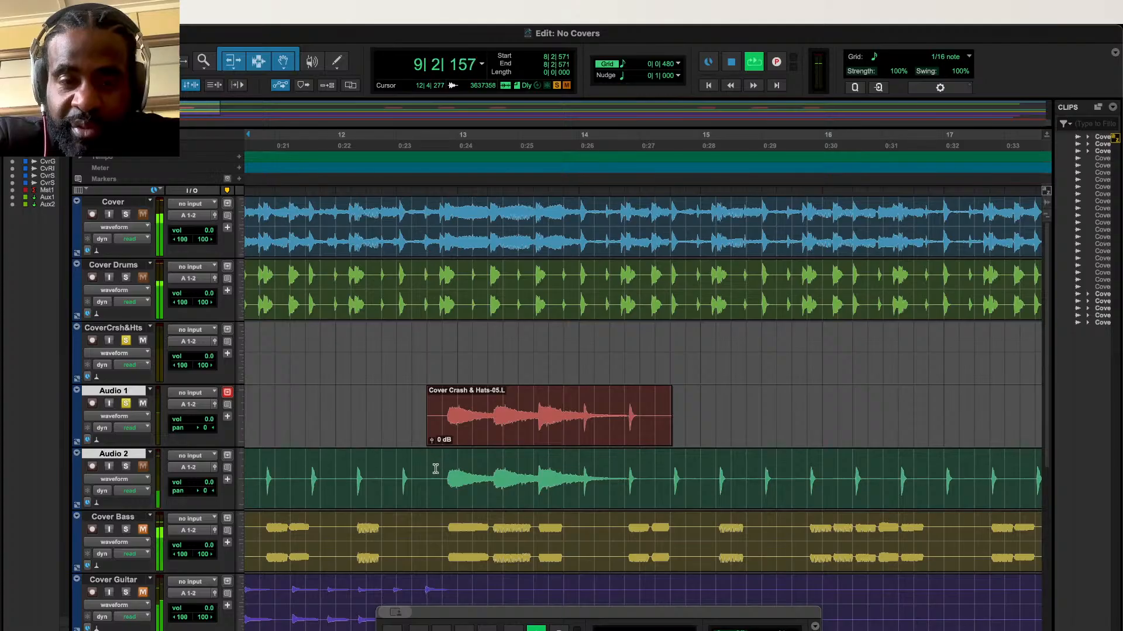
pyautogui.moveTo(426, 473); pyautogui.dragTo(624, 495)
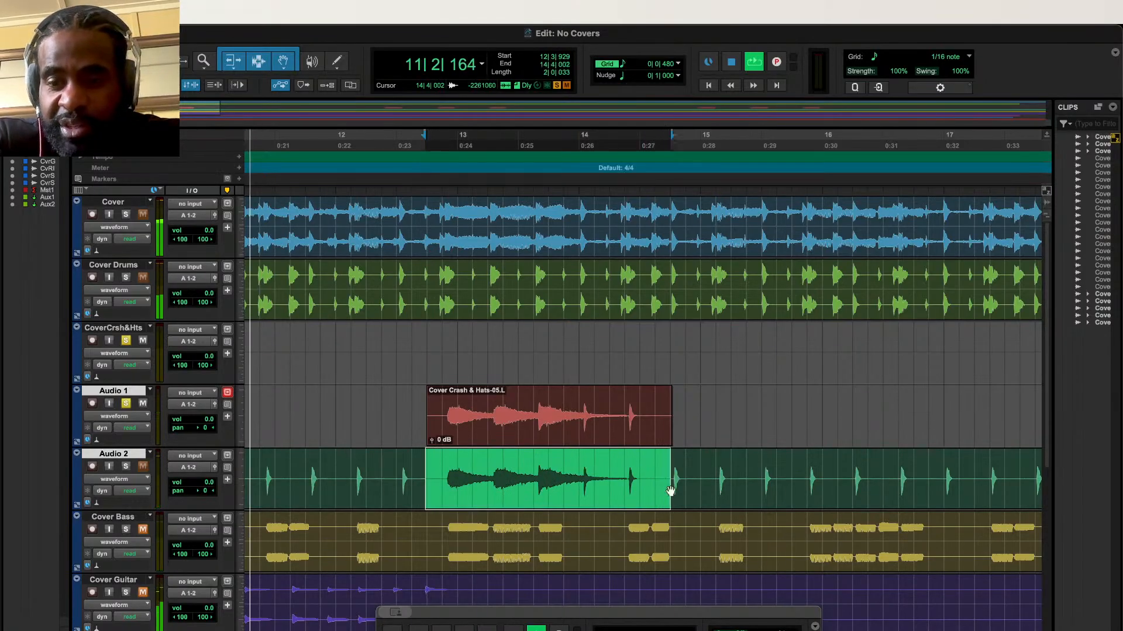
pyautogui.press('Delete')
# Step: Solo the Audio 2 track so it plays together with Audio 1
pyautogui.click(126, 466)
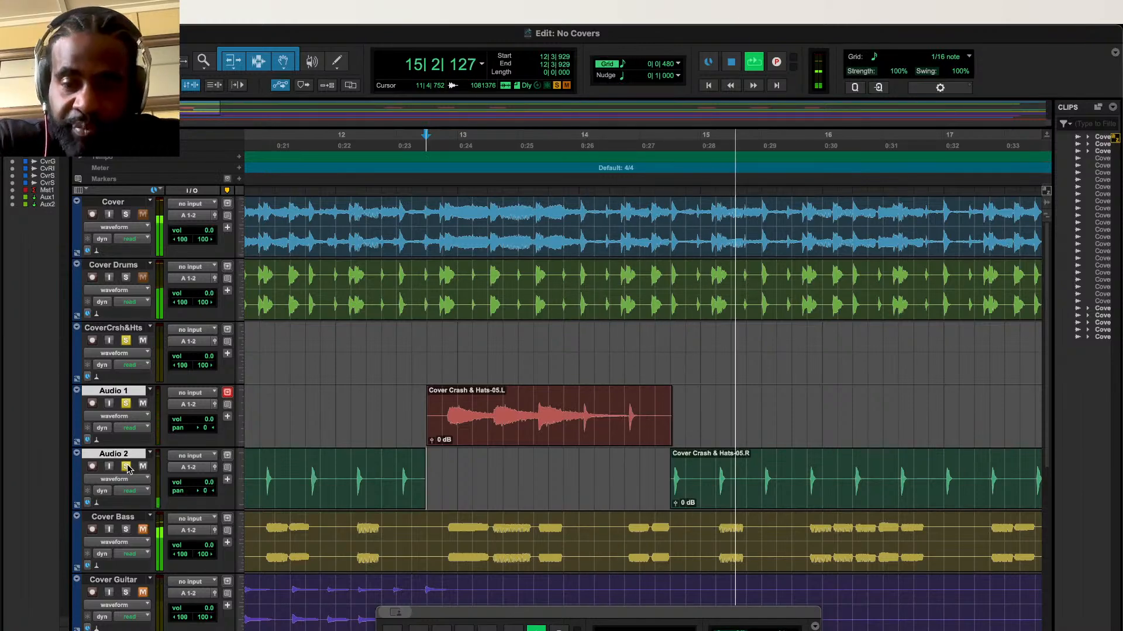
pyautogui.press('super+[')
pyautogui.press('super+[')
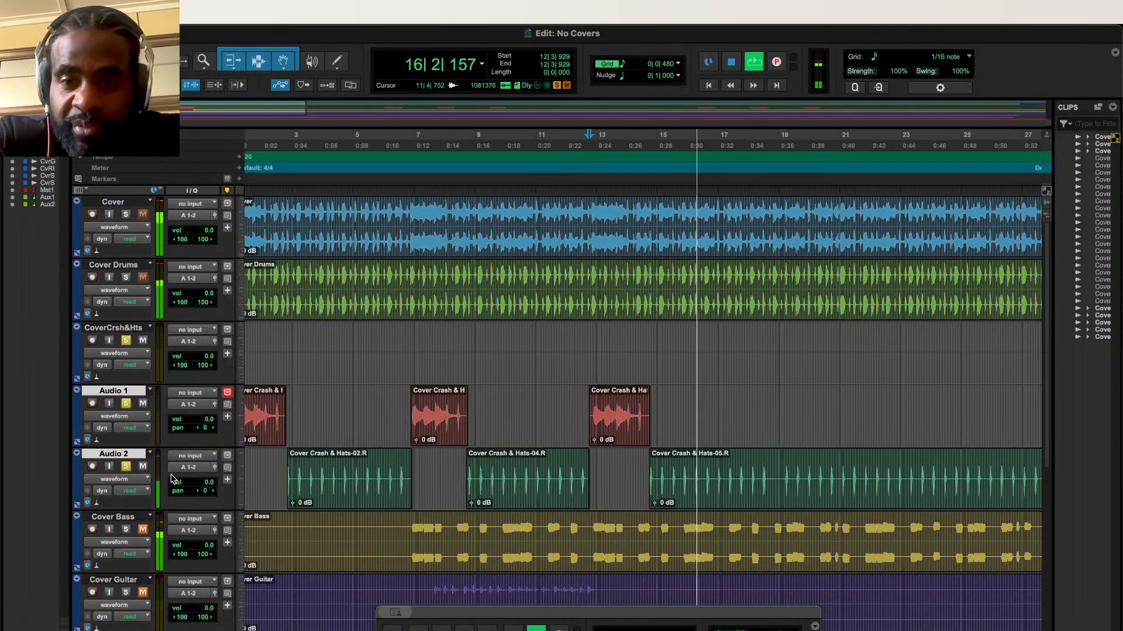
pyautogui.hscroll(10, 171, 479)
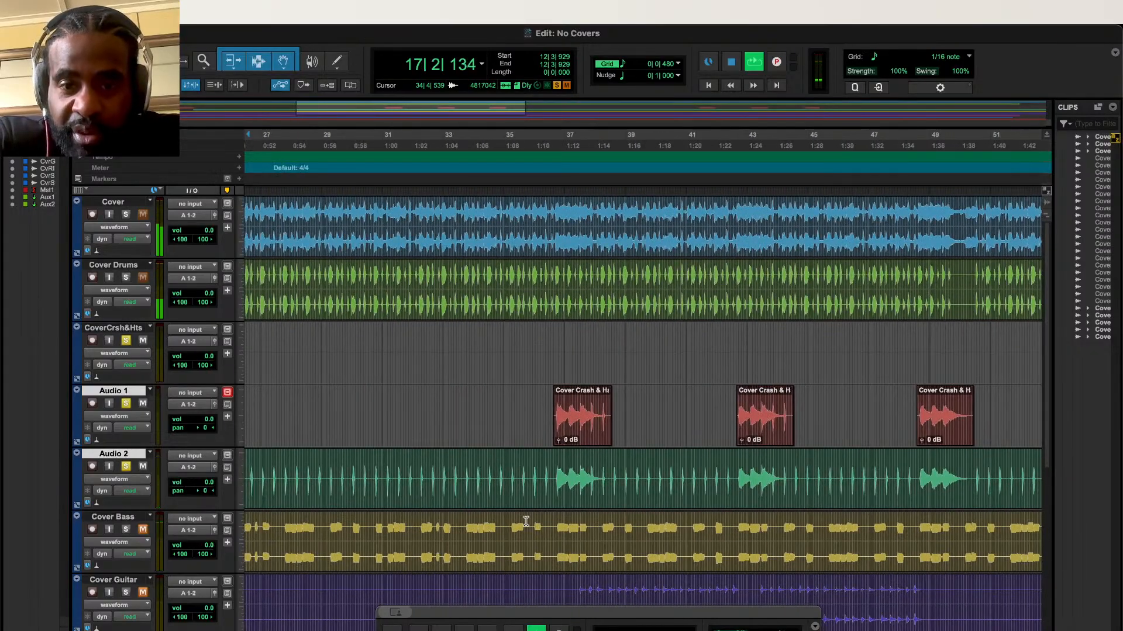
# Step: Delete the crash sections from Audio 2 between 36|3|547 and about 38|3, and between 42|3|811 and about 44|3
pyautogui.moveTo(552, 472); pyautogui.dragTo(606, 490)
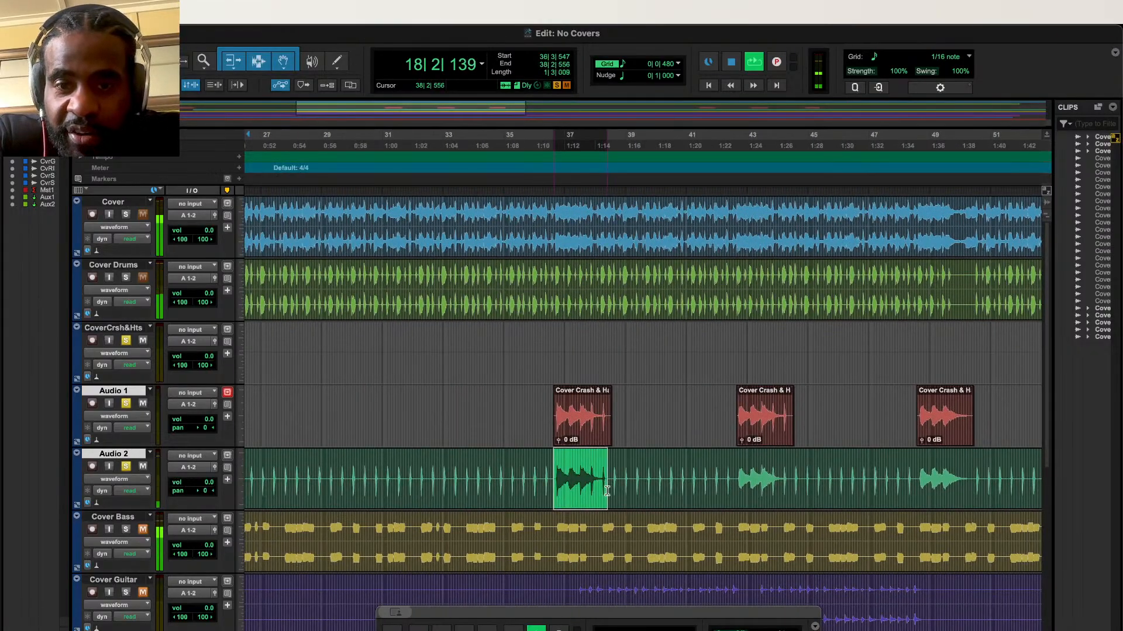
pyautogui.press('Delete')
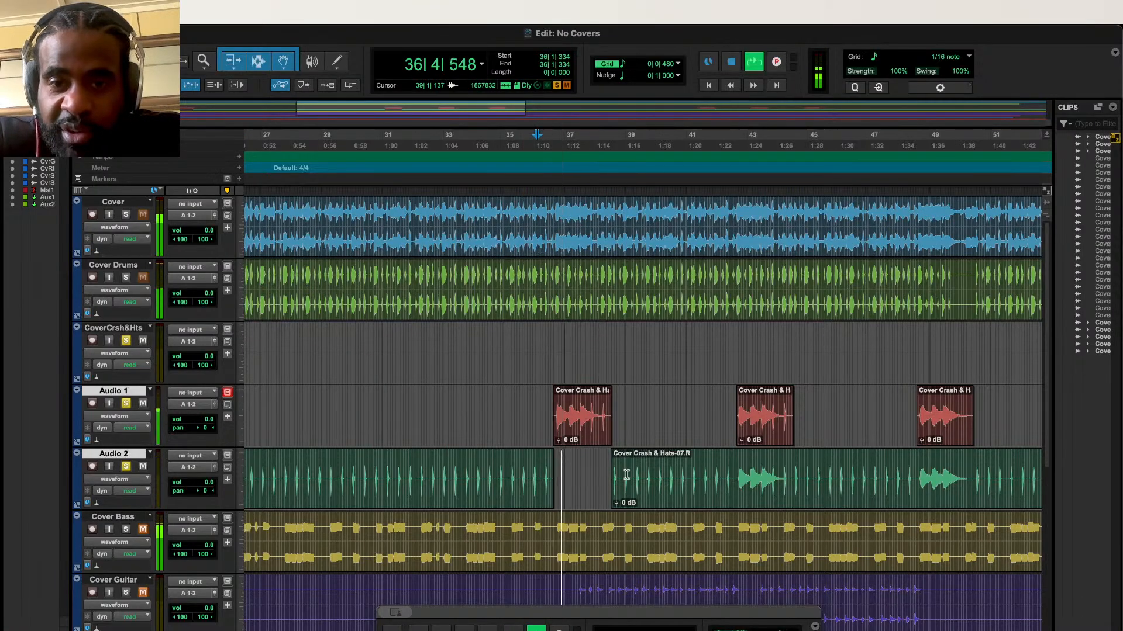
pyautogui.moveTo(737, 477); pyautogui.dragTo(788, 495)
pyautogui.press('Delete')
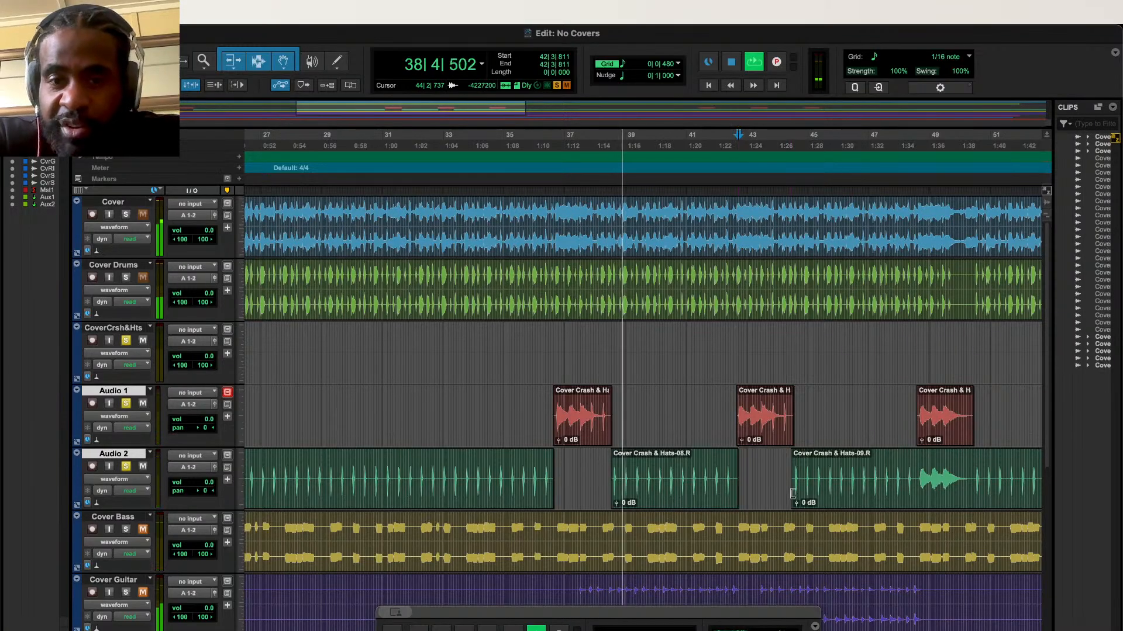
# Step: Trim the start of the Audio 2 hats clip to about 38|3|478 and extend the Audio 1 crash clip's end to meet it
pyautogui.press('super+equal')
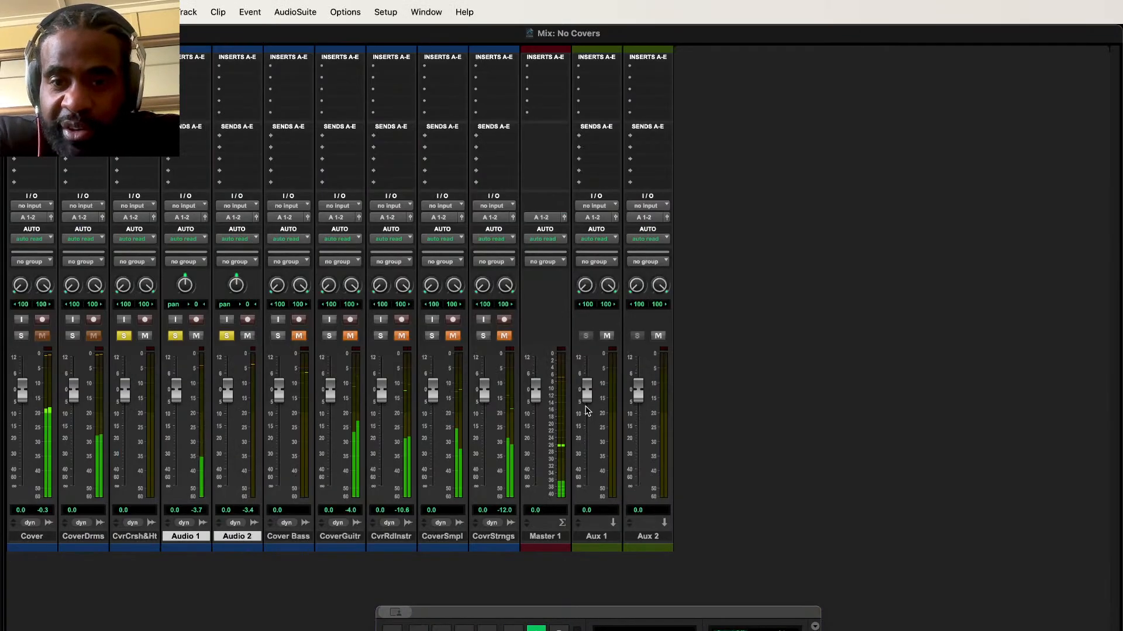
pyautogui.press('super+equal')
pyautogui.press('super+bracketright')
pyautogui.press('super+bracketright')
pyautogui.press('super+bracketright')
pyautogui.press('space')
pyautogui.press('space')
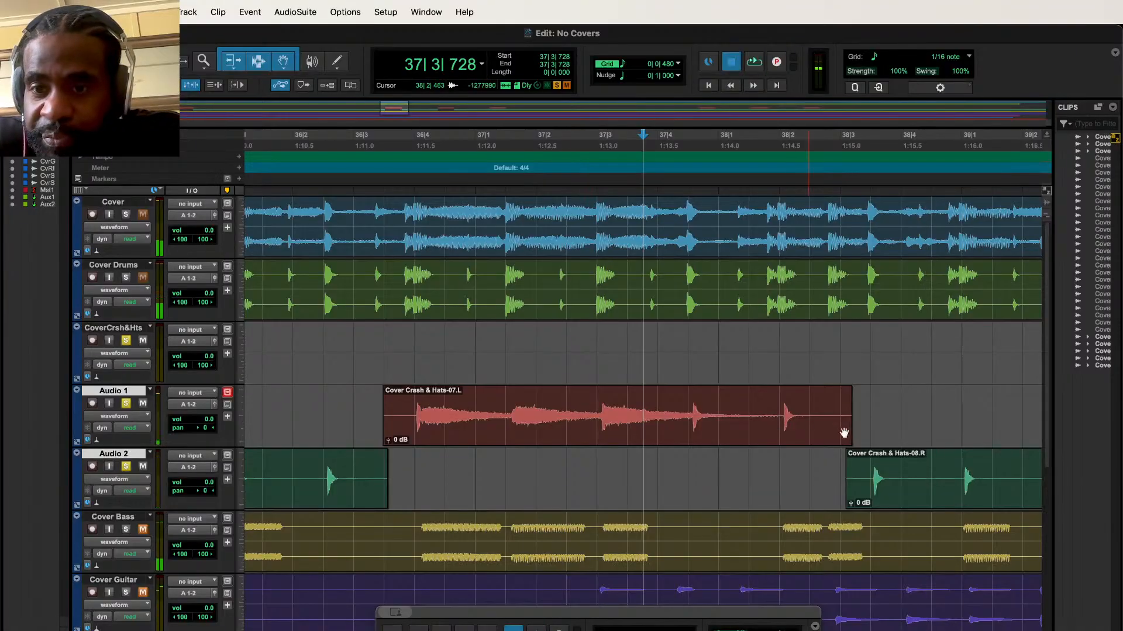
pyautogui.moveTo(851, 475); pyautogui.dragTo(871, 475)
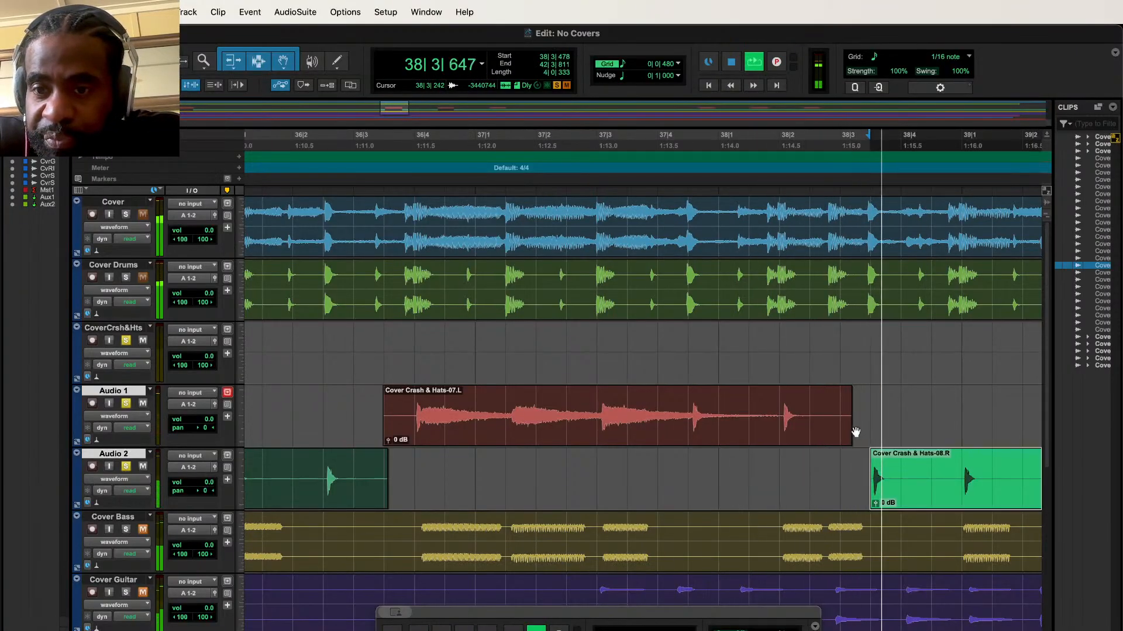
pyautogui.click(845, 422)
pyautogui.moveTo(845, 422); pyautogui.dragTo(865, 422)
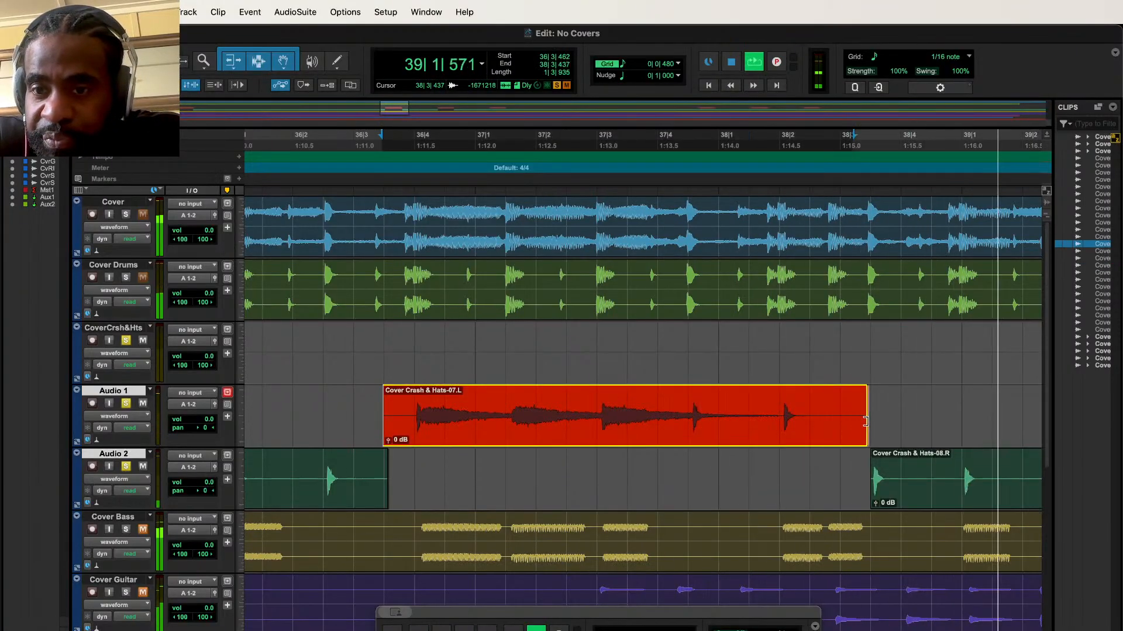
pyautogui.click(789, 403)
# Step: Trim the start of the Audio 1 crash clip near bar 42 to 42|3|829, where the Audio 2 hats end
pyautogui.hscroll(10, 907, 517)
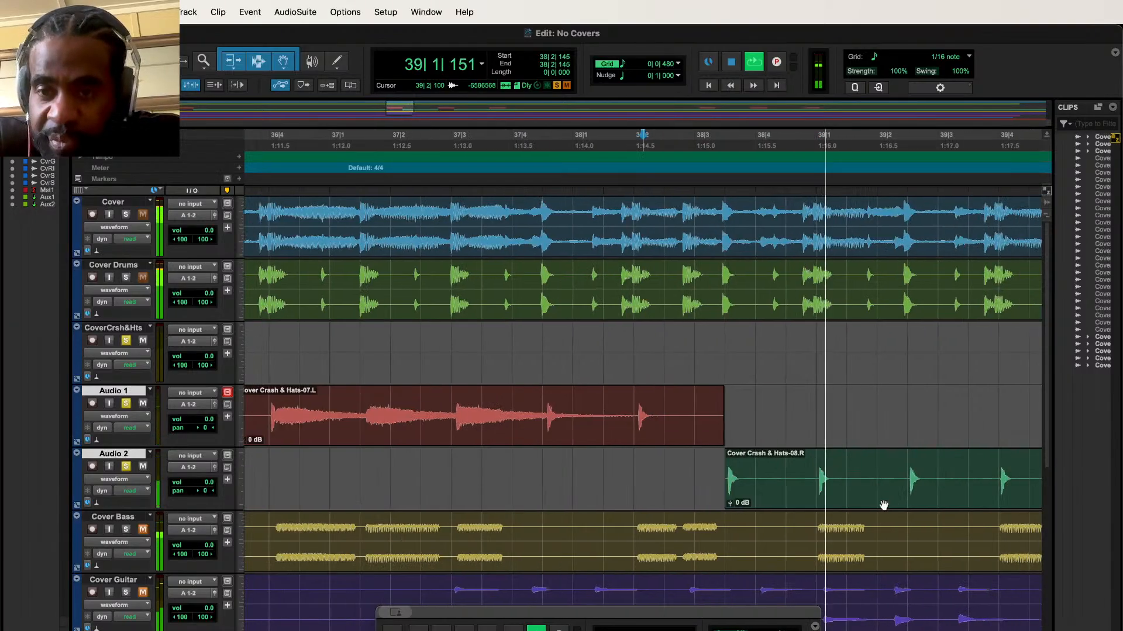
pyautogui.hscroll(5, 884, 505)
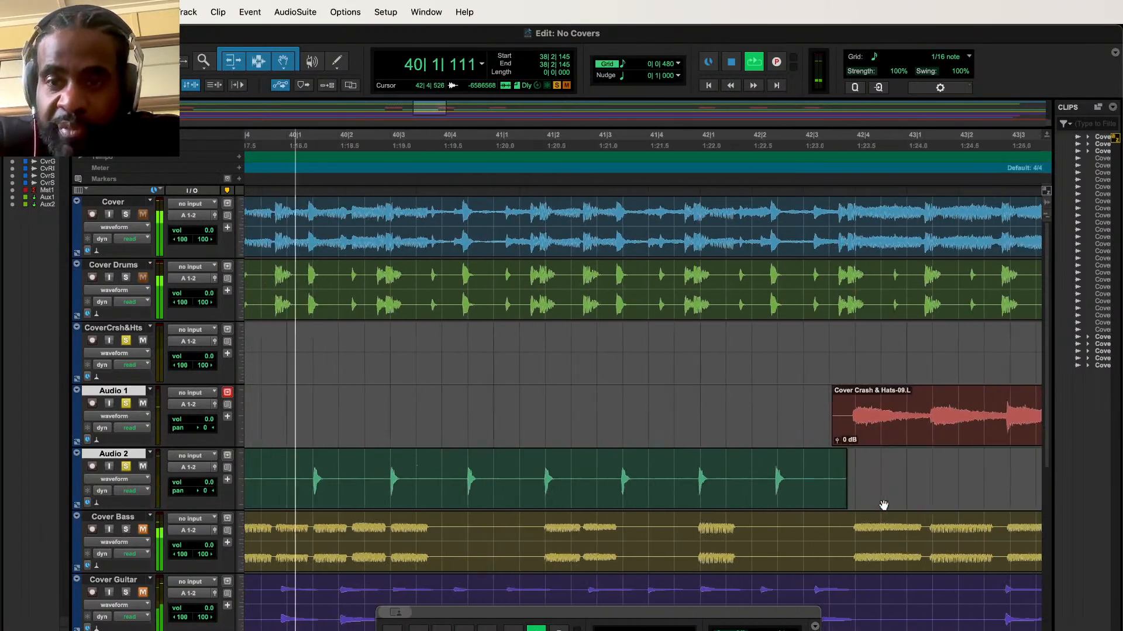
pyautogui.moveTo(844, 422); pyautogui.dragTo(852, 417)
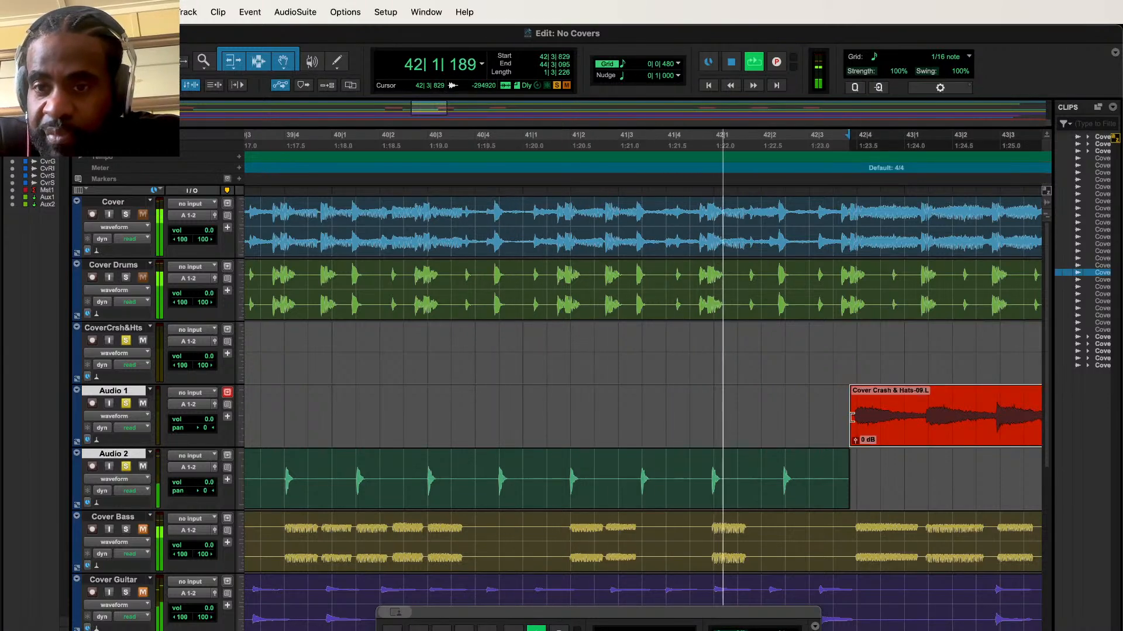
# Step: Trim the following Audio 2 hats clip to start at 44|3|086 and align the Audio 1 crash clip's end with it at about 44|3|067
pyautogui.hscroll(20, 852, 421)
pyautogui.scroll(-1, 851, 421)
pyautogui.scroll(1, 851, 422)
pyautogui.hscroll(-10, 848, 421)
pyautogui.scroll(-5, 848, 421)
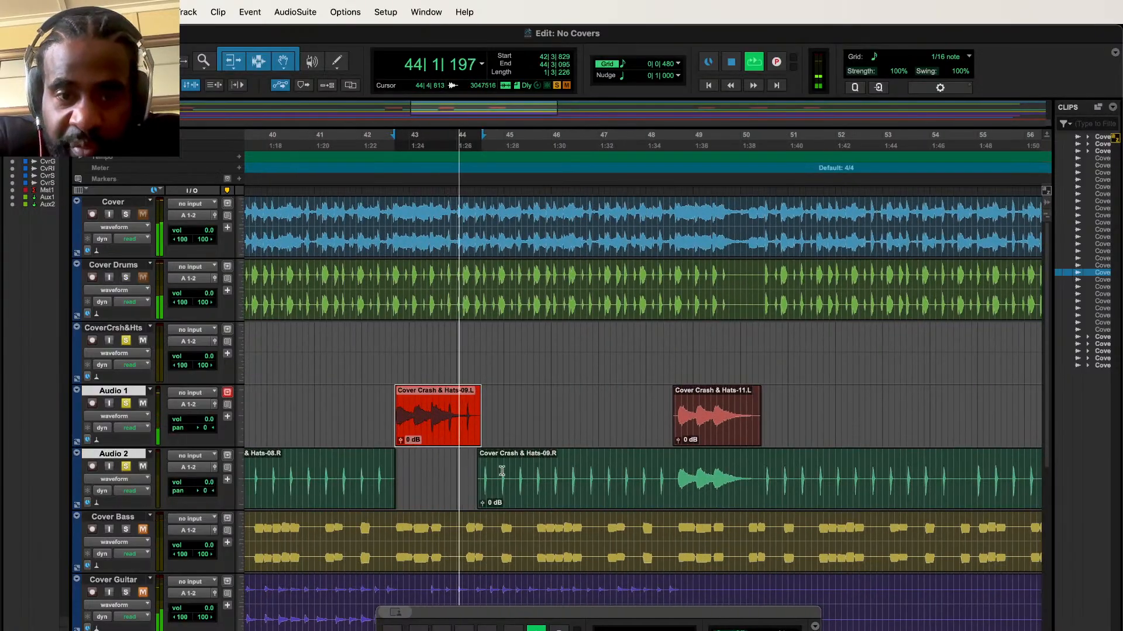
pyautogui.click(483, 487)
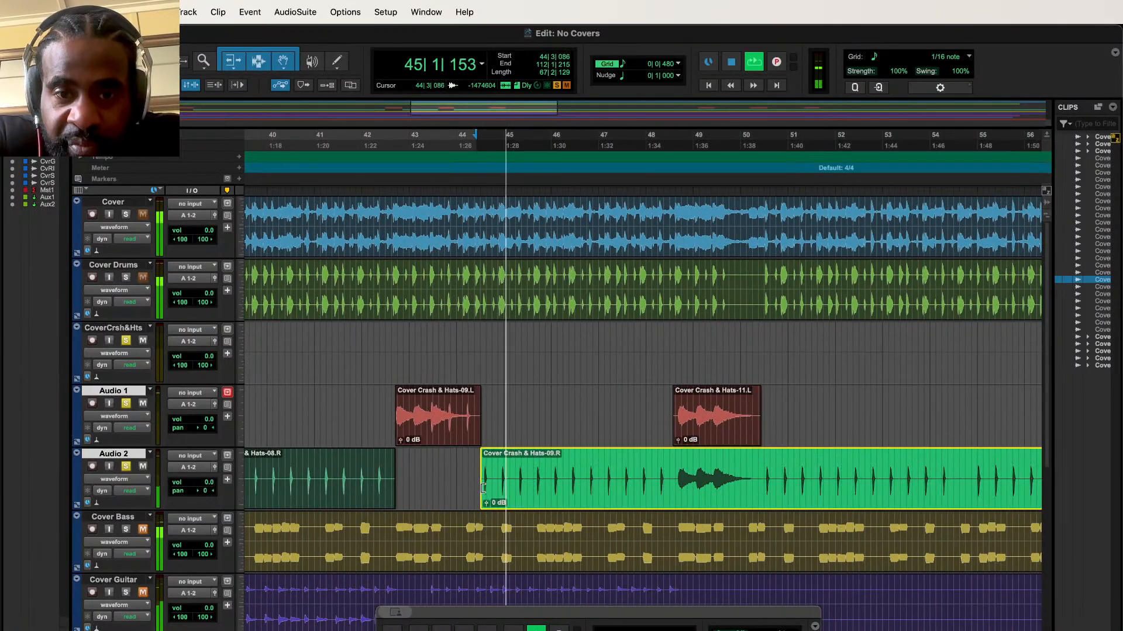
pyautogui.scroll(2, 481, 489)
pyautogui.scroll(3, 482, 488)
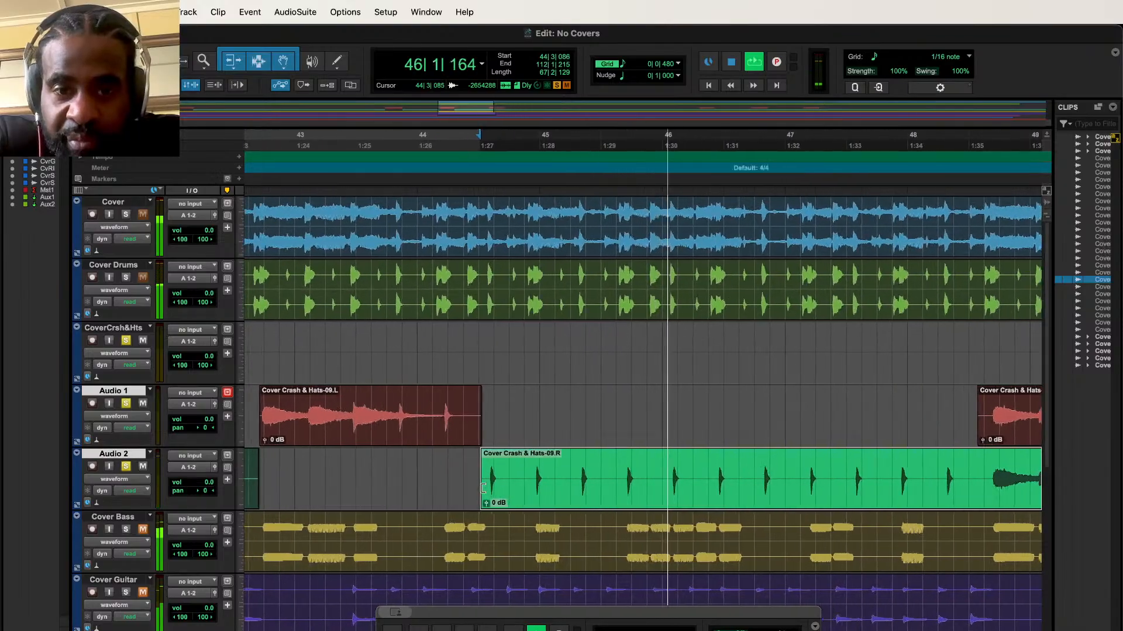
pyautogui.click(478, 416)
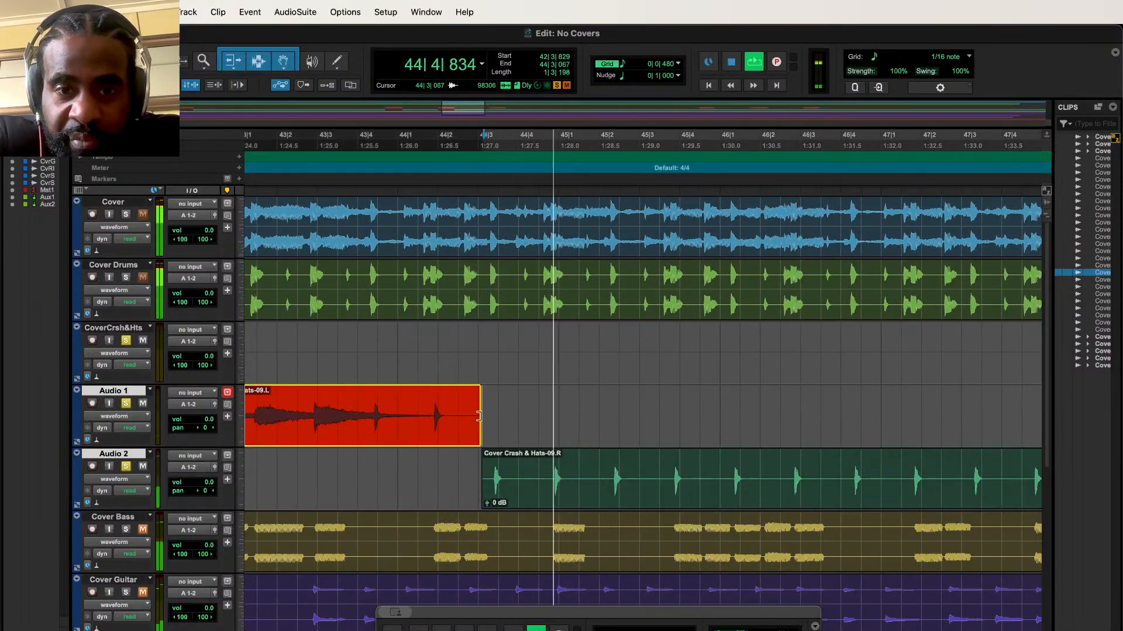
pyautogui.click(448, 412)
# Step: Delete the crash section from Audio 2 between 48|3|554 and 50|2|843
pyautogui.hscroll(10, 446, 412)
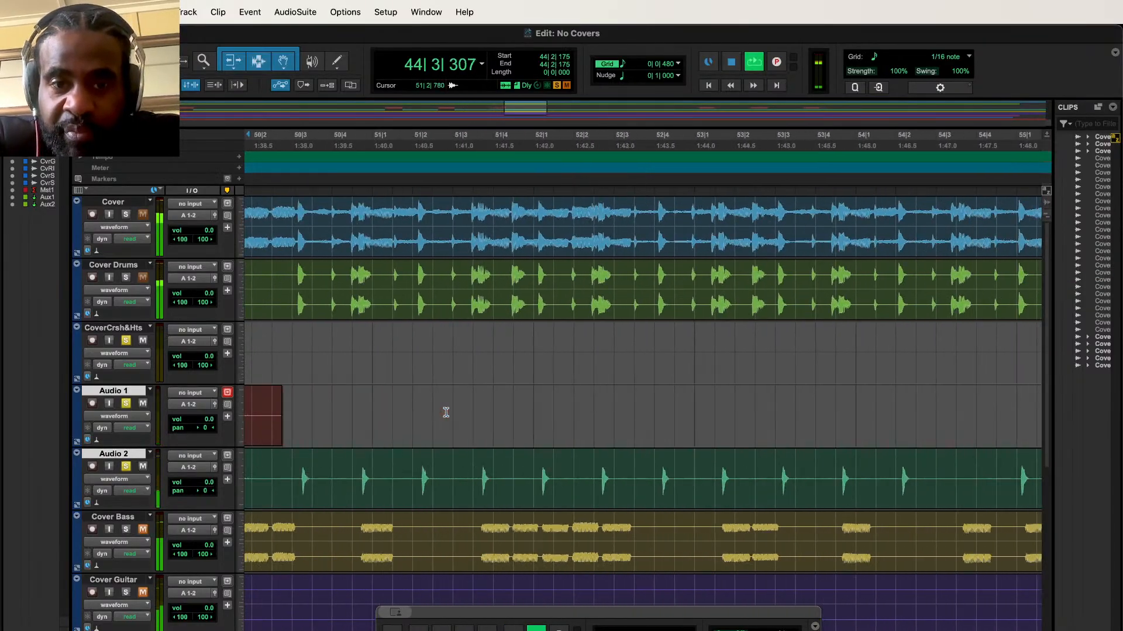
pyautogui.scroll(-2, 446, 413)
pyautogui.hscroll(-5, 446, 412)
pyautogui.scroll(-4, 446, 413)
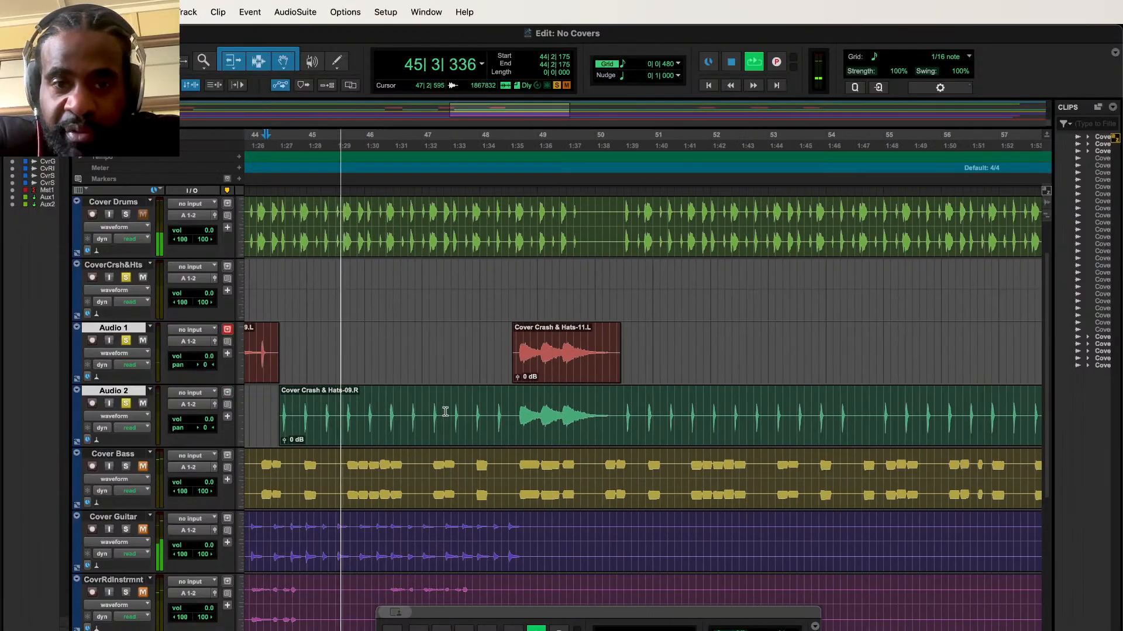
pyautogui.press('space')
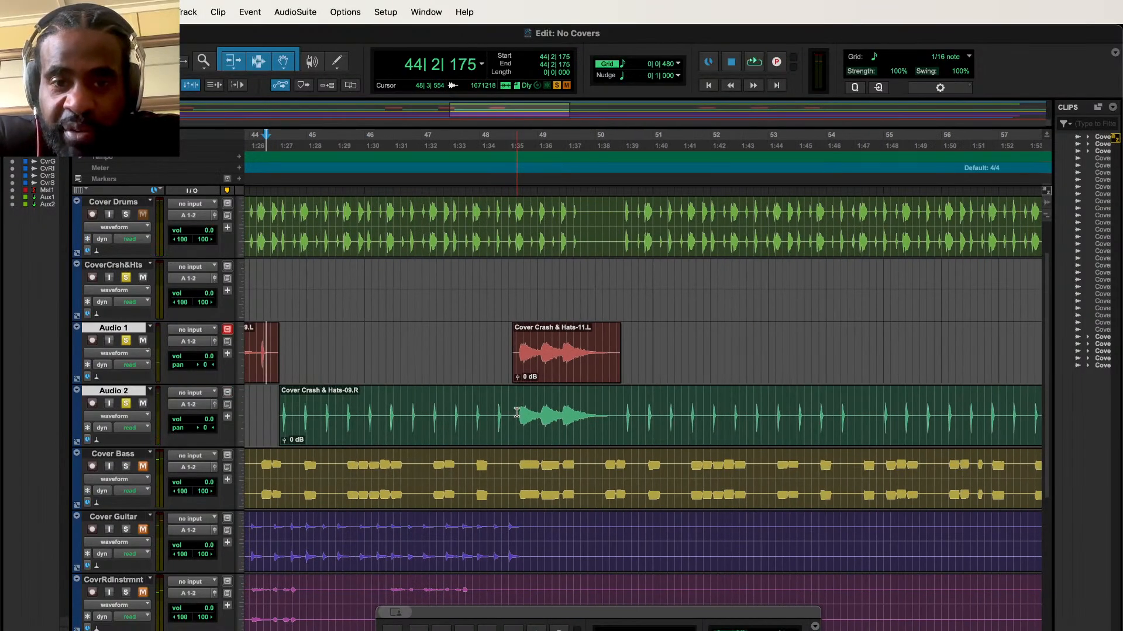
pyautogui.moveTo(517, 413); pyautogui.dragTo(587, 427)
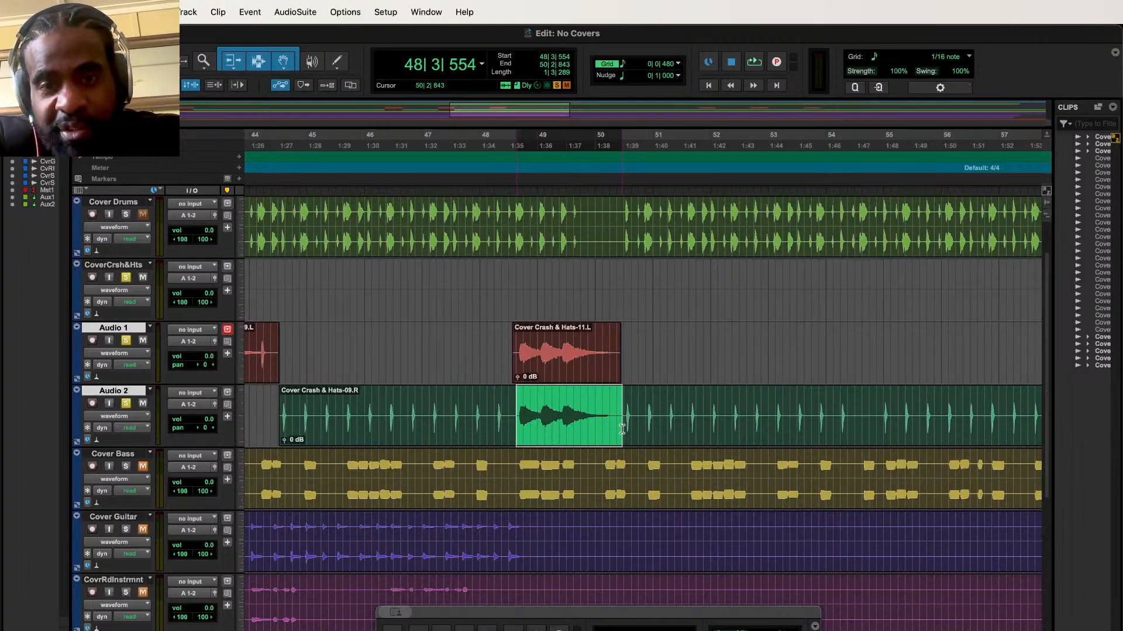
pyautogui.press('Delete')
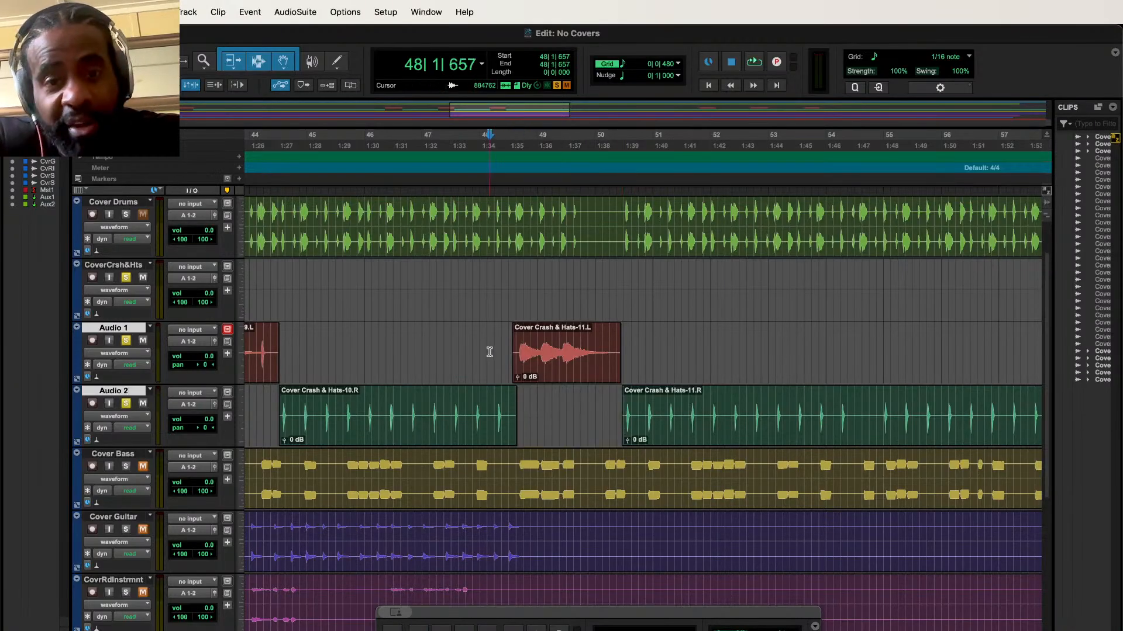
# Step: Trim the start of the Audio 1 crash clip near bar 48 to 48|3|597, where the preceding Audio 2 hats end
pyautogui.press('space')
pyautogui.click(516, 358)
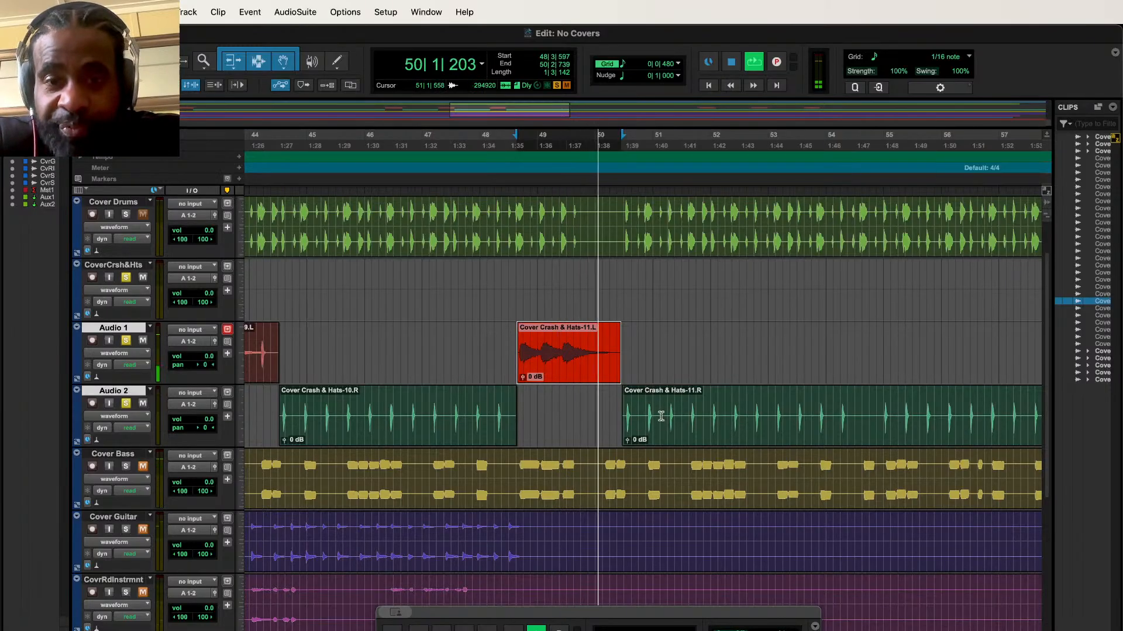
pyautogui.click(626, 376)
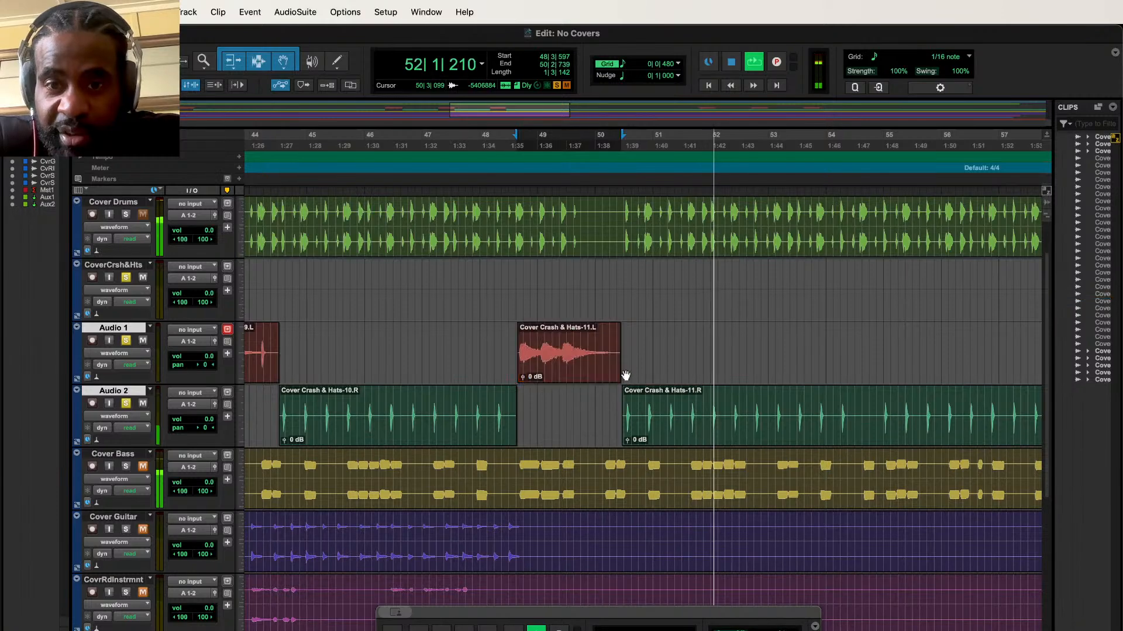
# Step: Extend the start of the Audio 2 hats clip near bar 50 back to meet the end of the Audio 1 crash clip
pyautogui.press('super+equal')
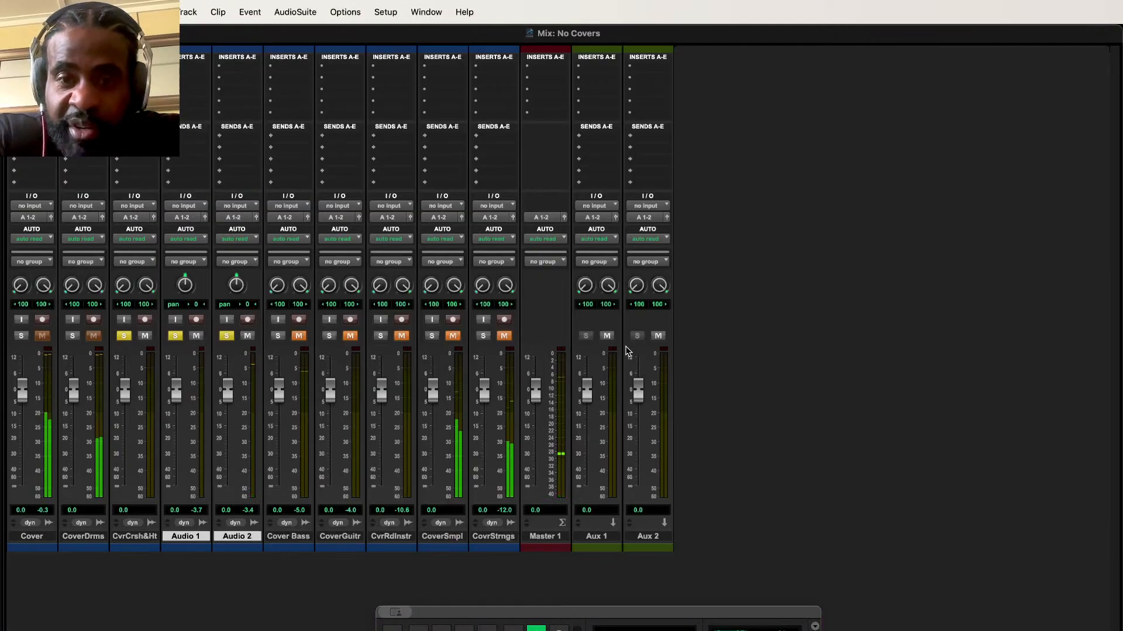
pyautogui.press('super+equal')
pyautogui.press('super+bracketright')
pyautogui.press('super+bracketright')
pyautogui.press('super+bracketright')
pyautogui.press('super+bracketright')
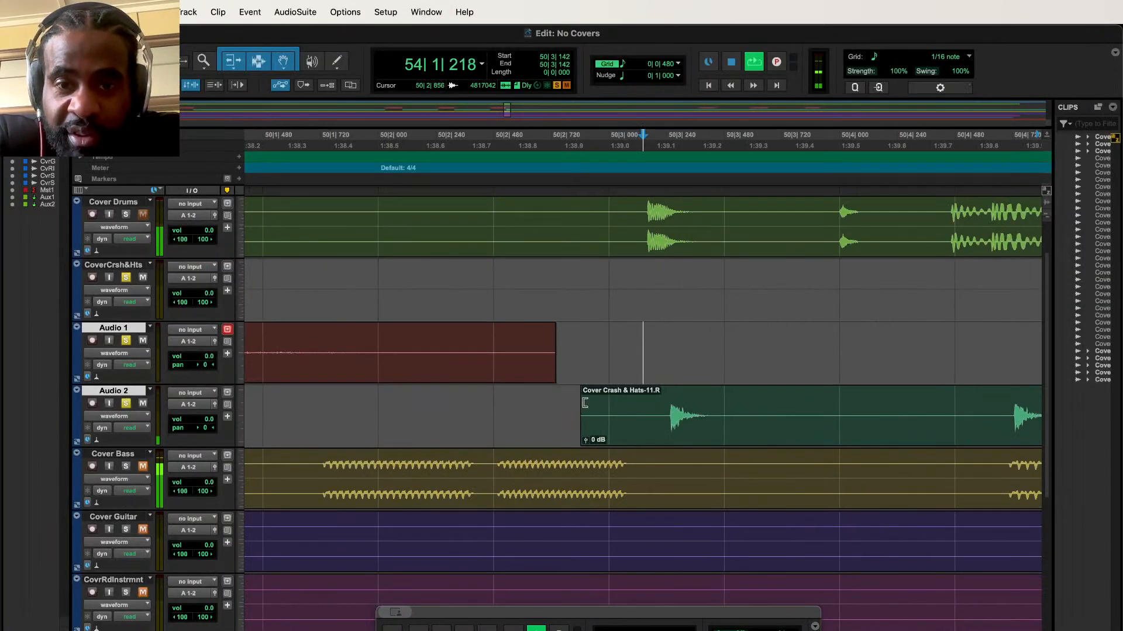
pyautogui.moveTo(582, 404); pyautogui.dragTo(565, 408)
pyautogui.click(628, 404)
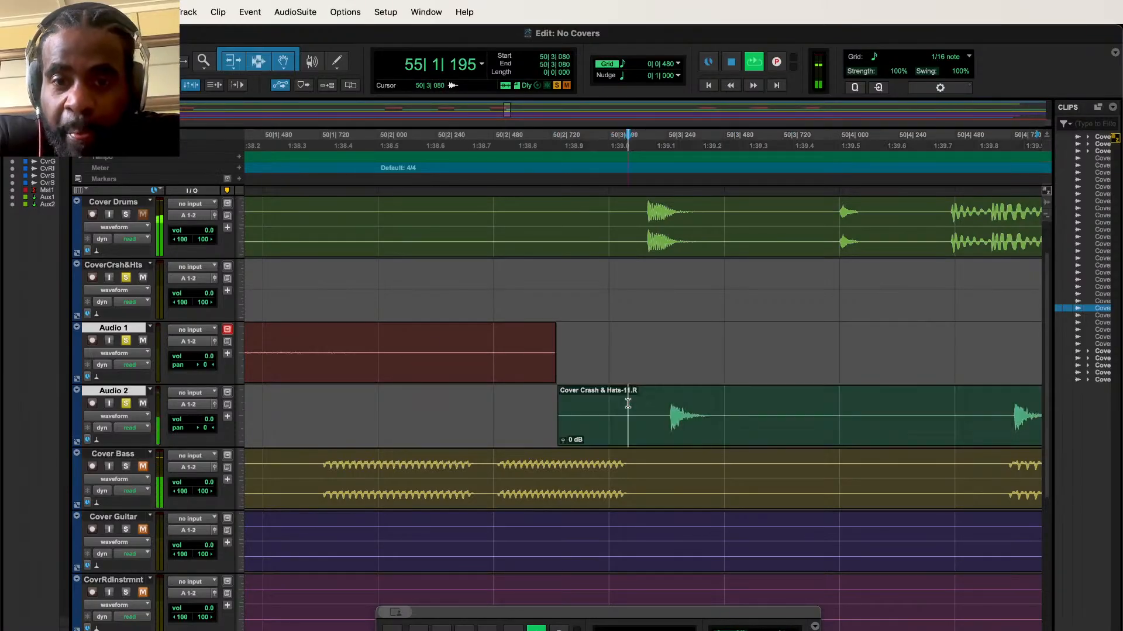
# Step: Delete the crash section from Audio 2 between 72|2|853 and 74|2|268, beneath the matching Audio 1 crash clip
pyautogui.press('space')
pyautogui.press('super+bracketleft')
pyautogui.press('super+bracketleft')
pyautogui.press('super+bracketleft')
pyautogui.press('super+bracketleft')
pyautogui.press('super+bracketleft')
pyautogui.press('super+bracketleft')
pyautogui.press('super+bracketleft')
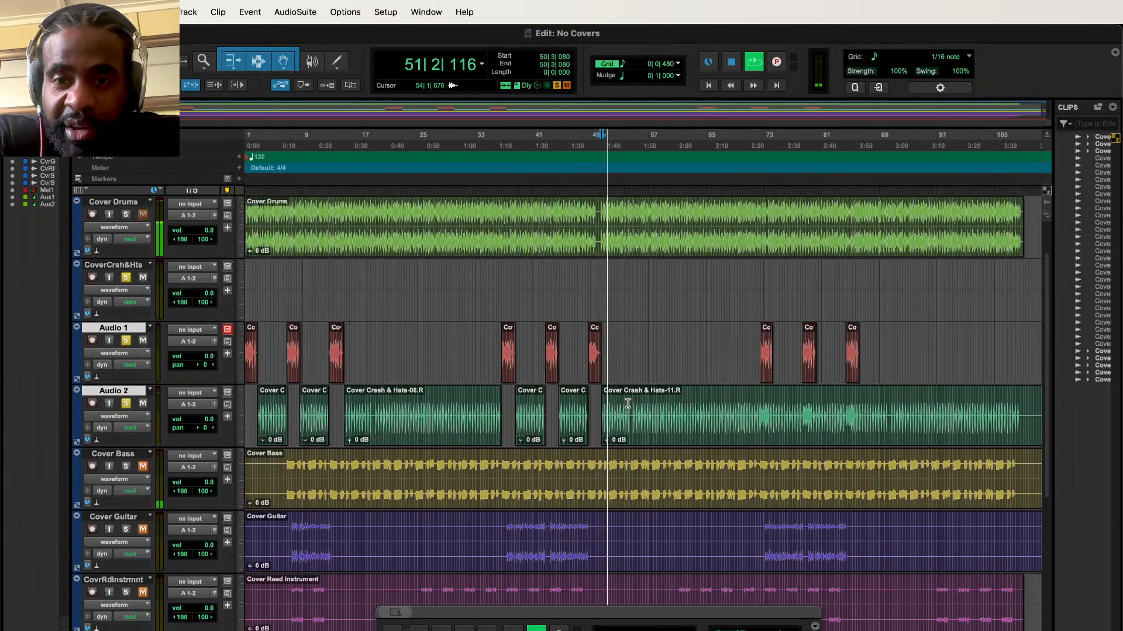
pyautogui.press('space')
pyautogui.click(755, 405)
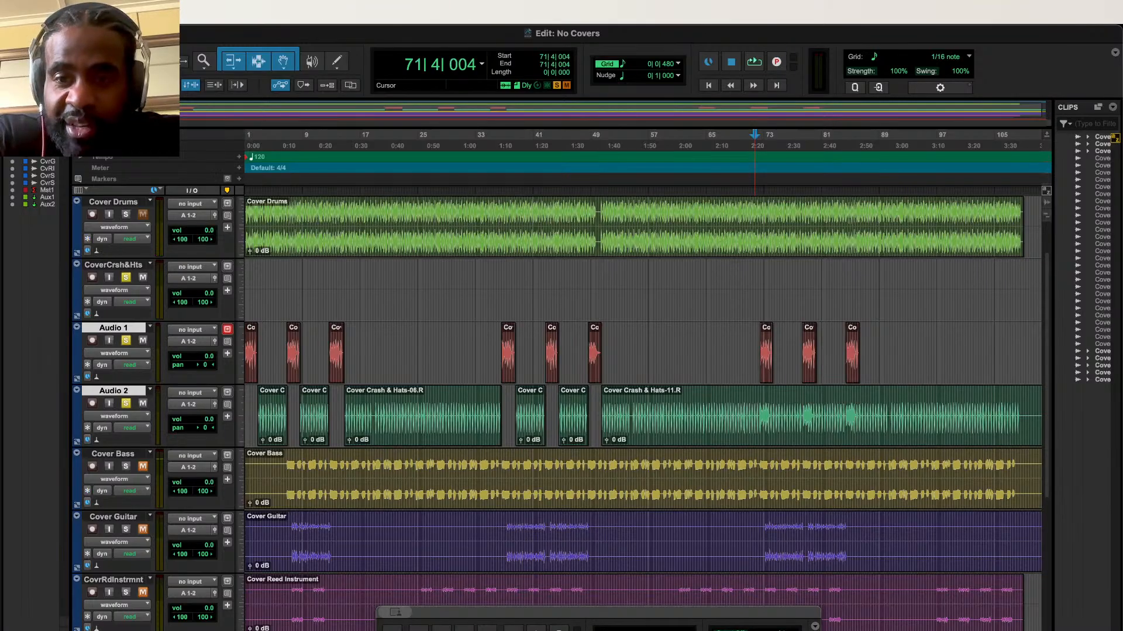
pyautogui.press('space')
pyautogui.press('super+bracketright')
pyautogui.press('super+bracketright')
pyautogui.press('super+bracketright')
pyautogui.press('super+bracketright')
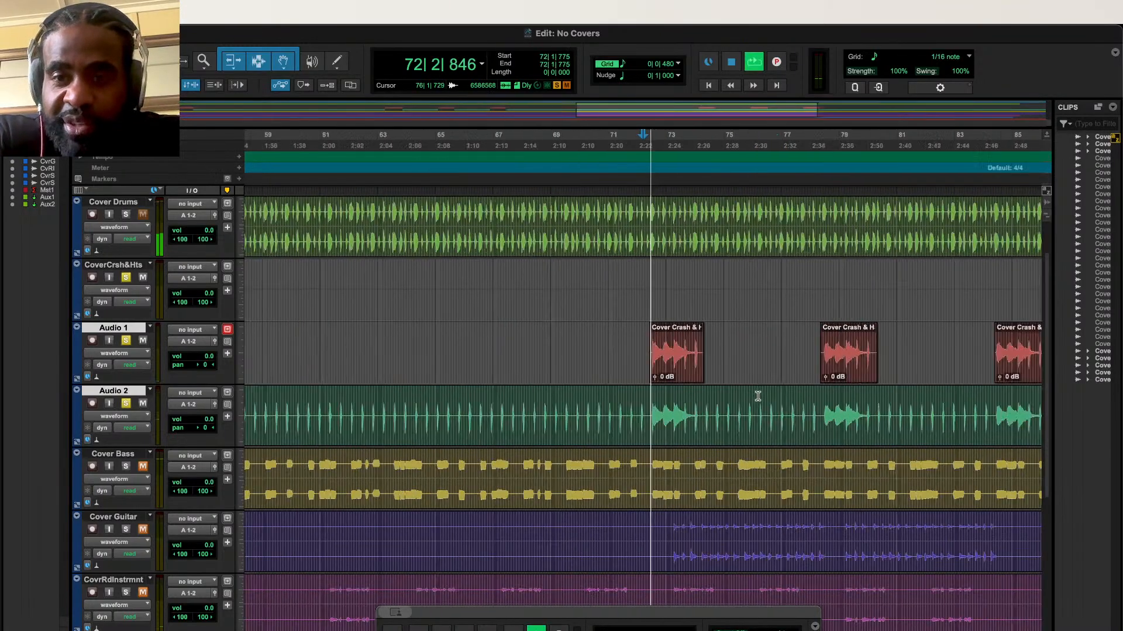
pyautogui.moveTo(675, 416); pyautogui.dragTo(887, 430)
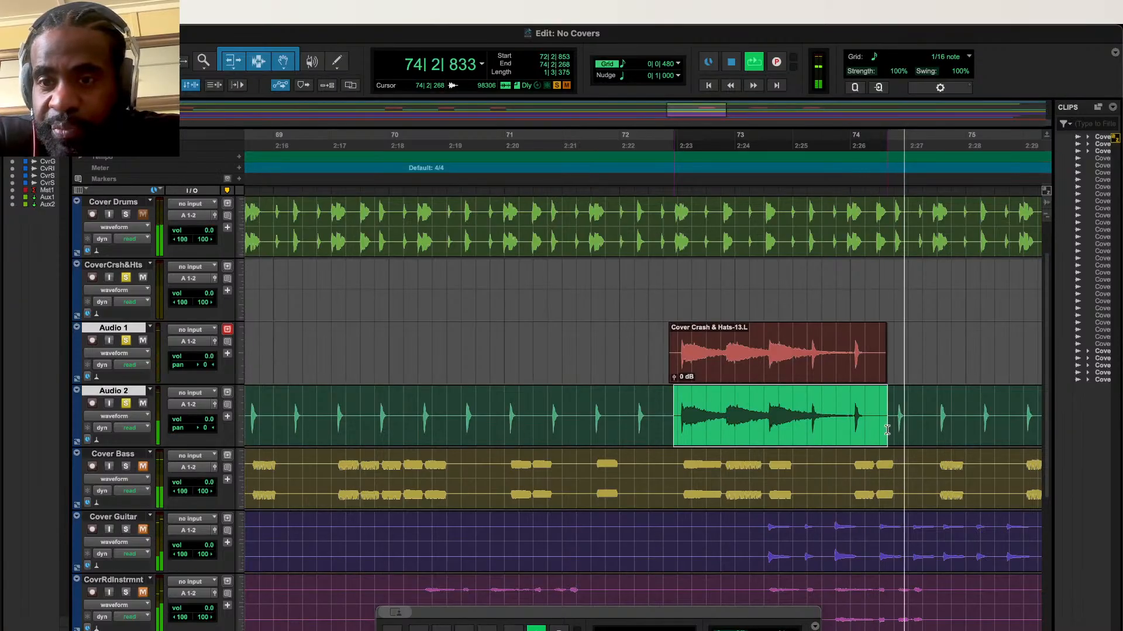
pyautogui.press('Delete')
# Step: Trim the end of the preceding Audio 2 hats clip to 72|2|702 to meet the Audio 1 crash, and play back from about 71|4|956
pyautogui.doubleClick(667, 401)
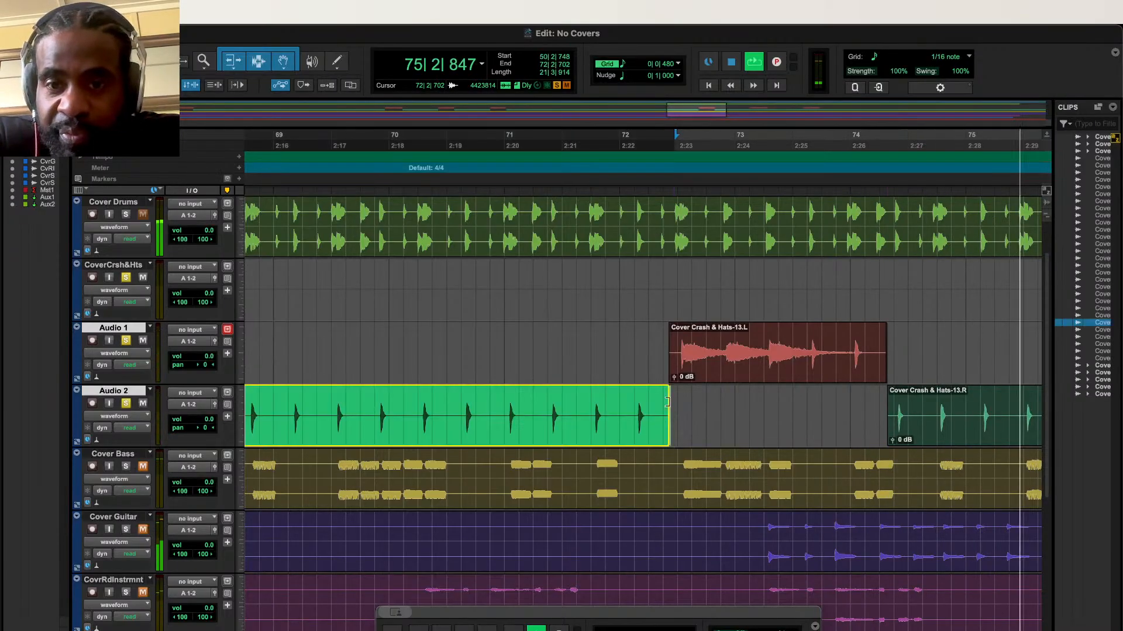
pyautogui.click(626, 341)
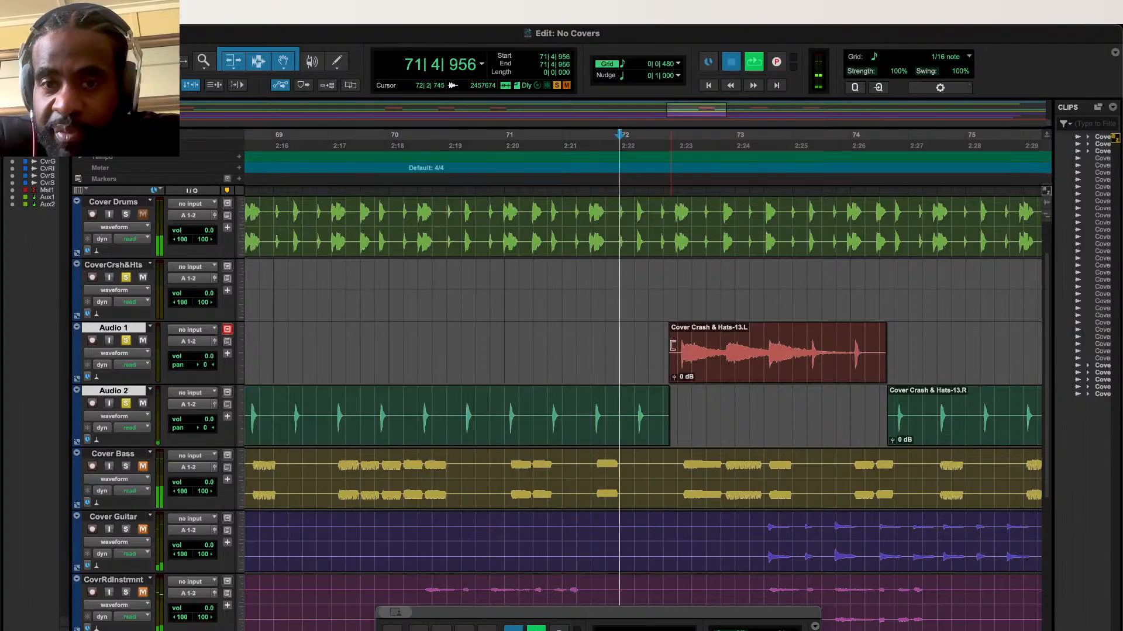
pyautogui.press('space')
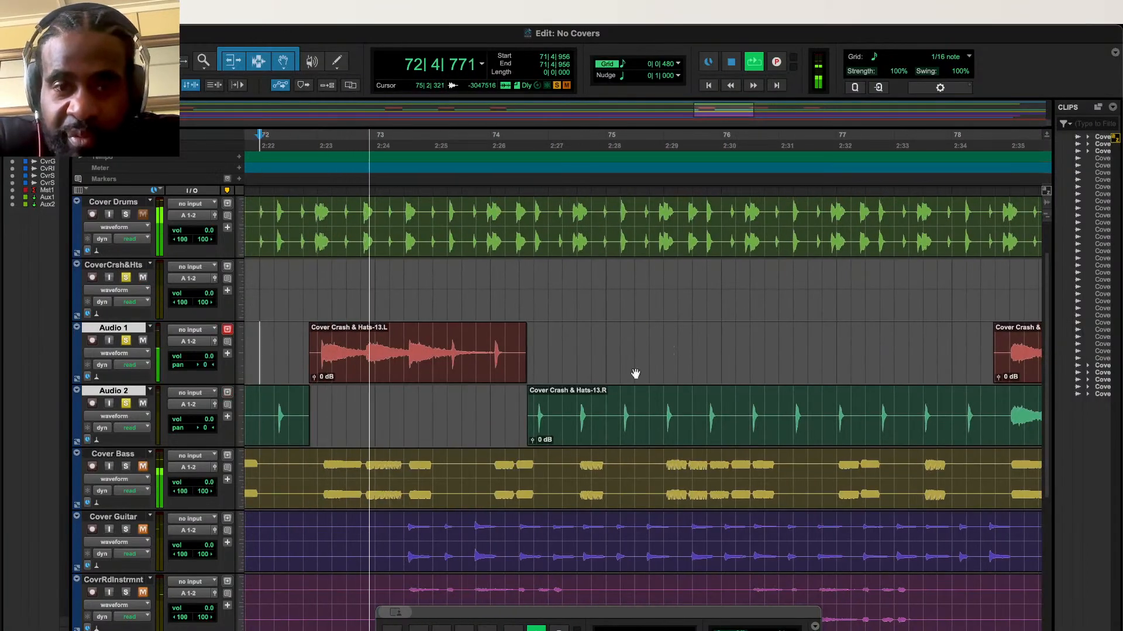
# Step: Delete the crash section from Audio 2 starting at 78|2|482, beneath the matching Audio 1 crash clip
pyautogui.scroll(2, 760, 403)
pyautogui.scroll(-4, 756, 406)
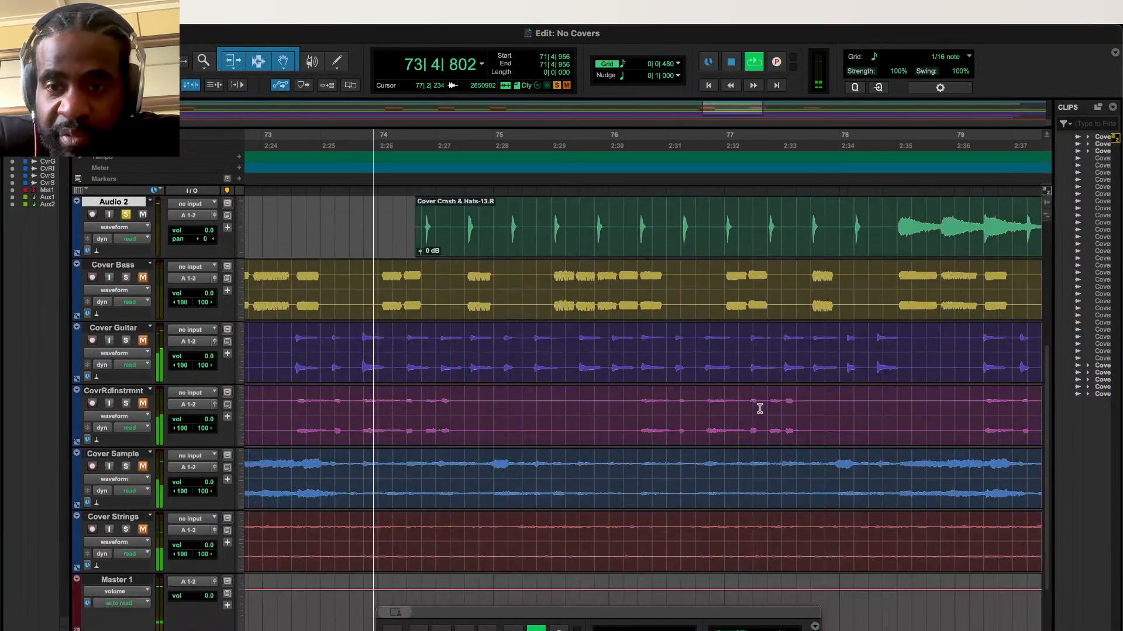
pyautogui.scroll(2, 758, 407)
pyautogui.scroll(2, 759, 408)
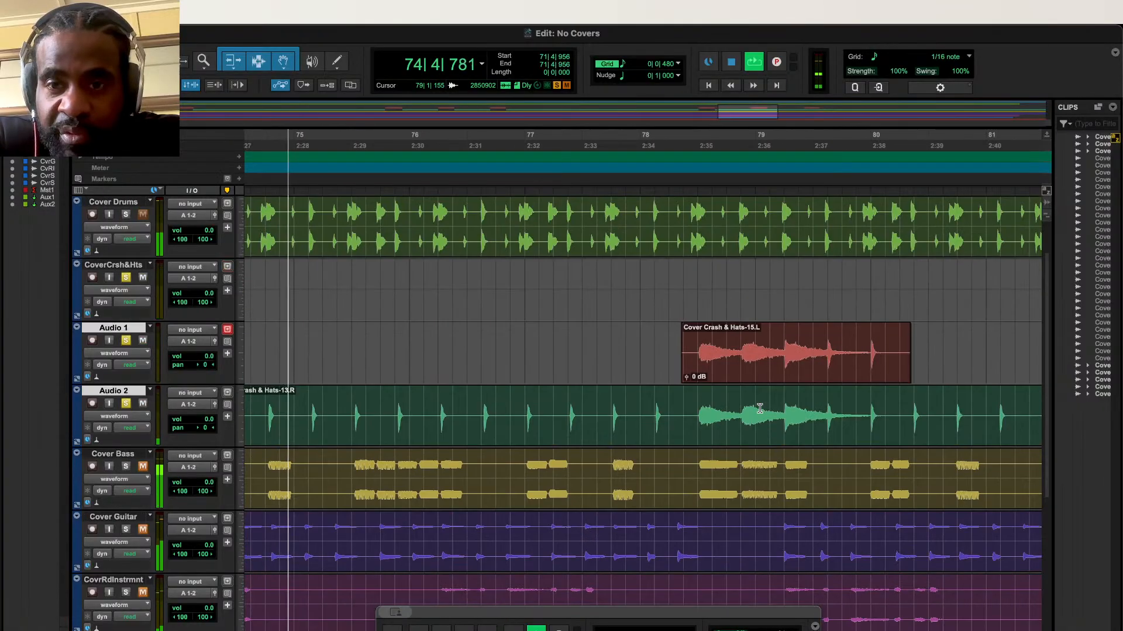
pyautogui.moveTo(695, 415); pyautogui.dragTo(773, 415)
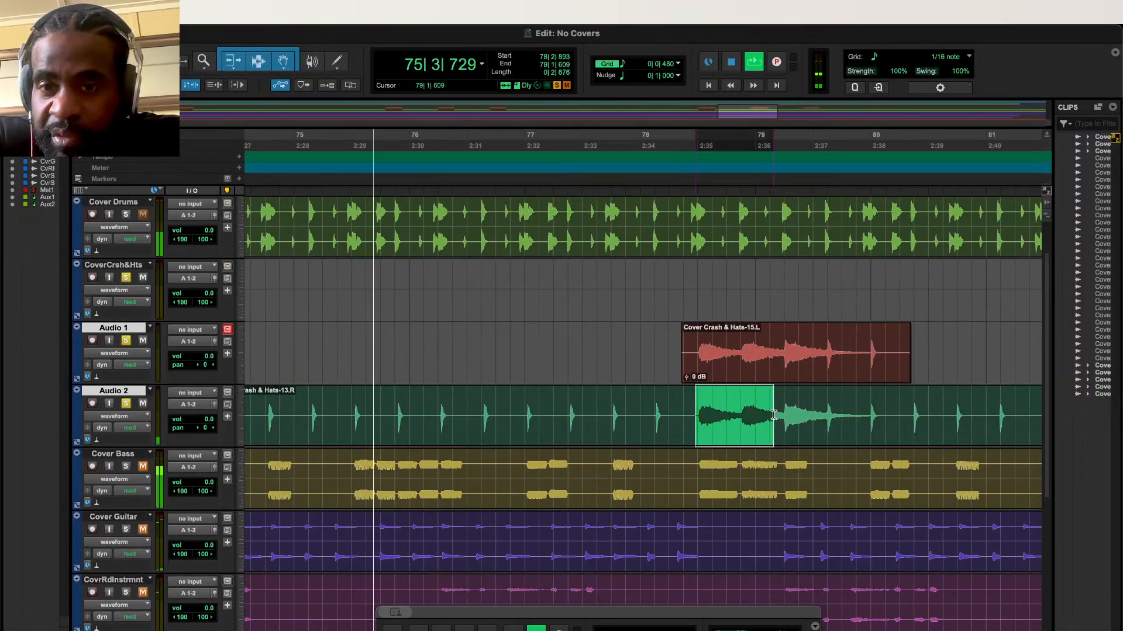
pyautogui.click(684, 398)
pyautogui.click(749, 376)
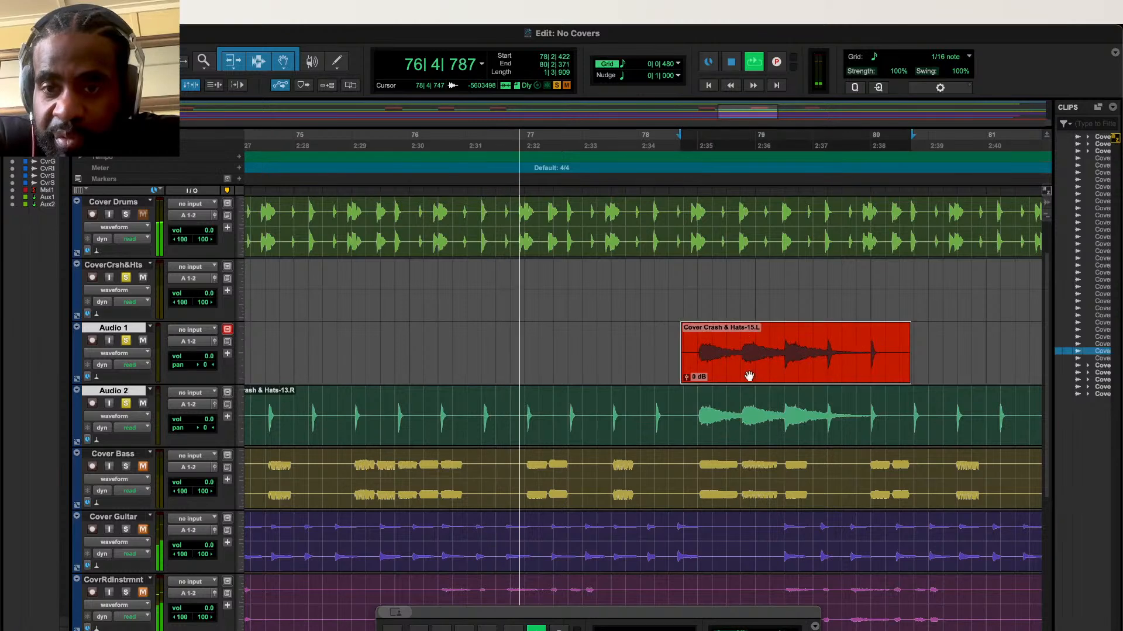
pyautogui.doubleClick(748, 414)
pyautogui.click(702, 409)
pyautogui.moveTo(683, 403); pyautogui.dragTo(910, 413)
pyautogui.press('Delete')
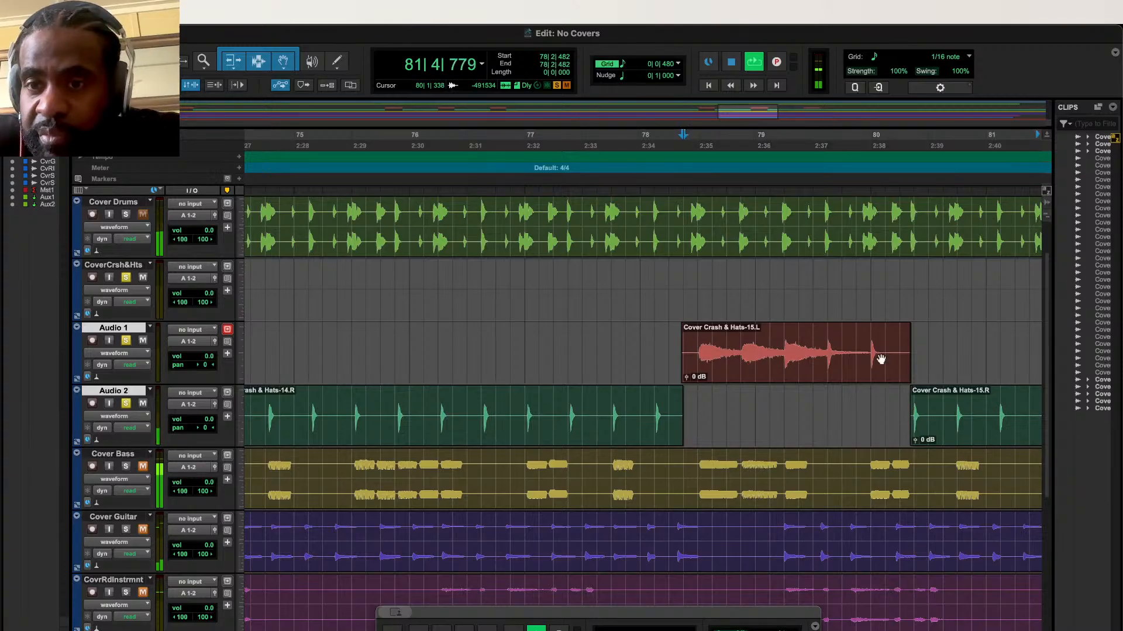
# Step: Play back from 79|3|895 and trim the end of the Audio 1 crash clip to 80|2|351, where the Audio 2 hats resume
pyautogui.click(839, 344)
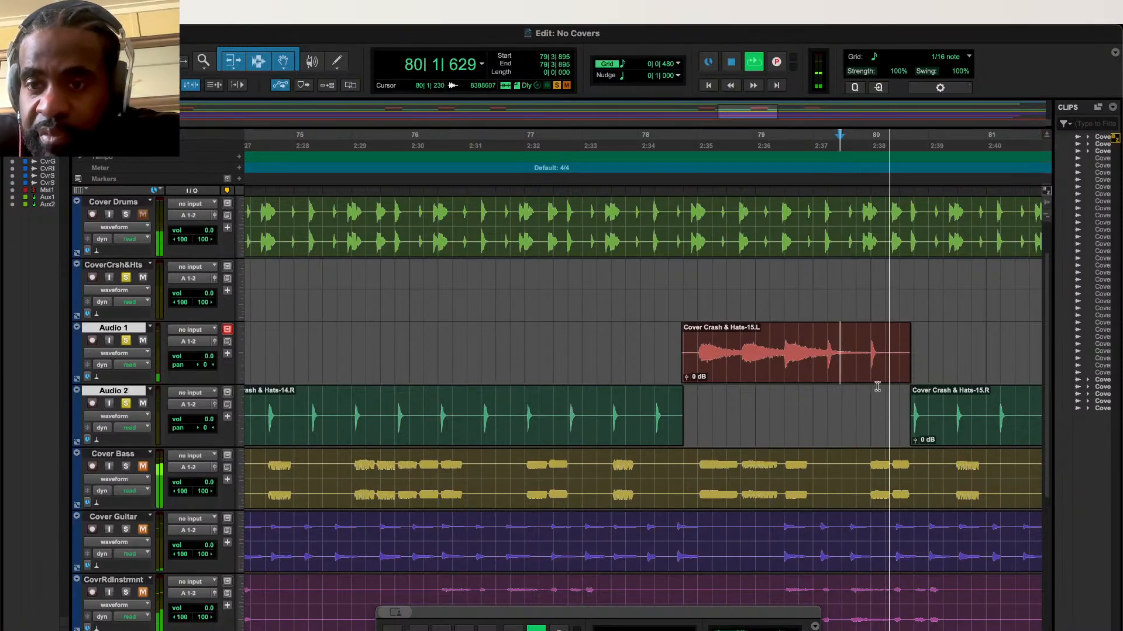
pyautogui.click(903, 363)
pyautogui.moveTo(903, 362); pyautogui.dragTo(909, 362)
pyautogui.hscroll(3, 945, 386)
pyautogui.scroll(1, 945, 386)
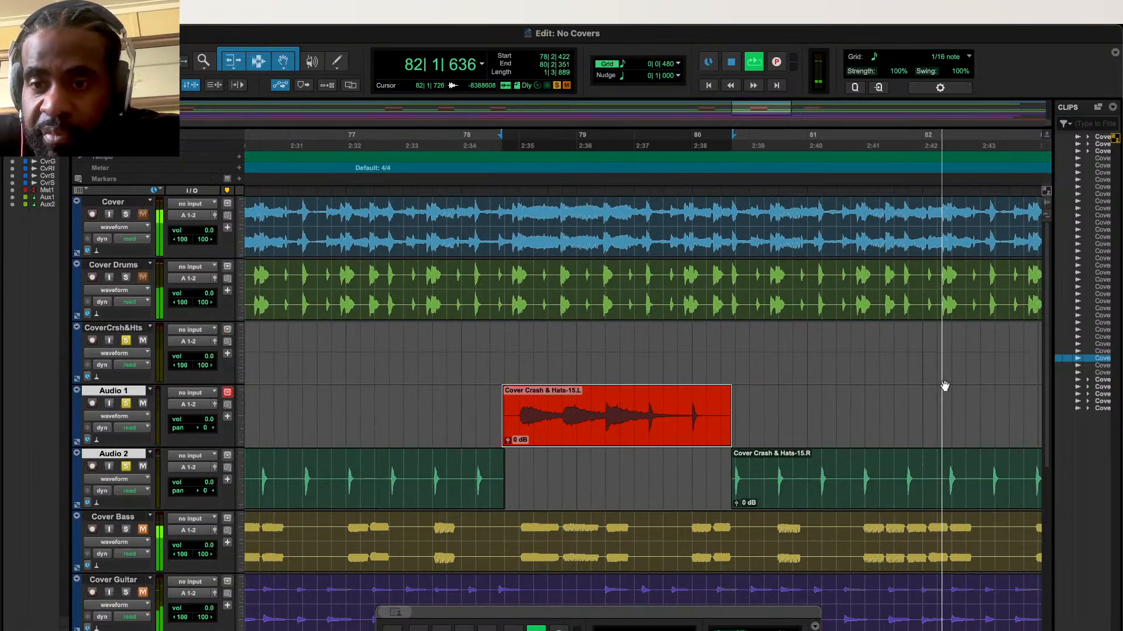
# Step: Delete the crash section from Audio 2 between 84|2|594 and 86|2|053, beneath the matching Audio 1 crash clip
pyautogui.scroll(-3, 945, 386)
pyautogui.hscroll(5, 946, 386)
pyautogui.hscroll(1, 946, 385)
pyautogui.moveTo(812, 472); pyautogui.dragTo(958, 484)
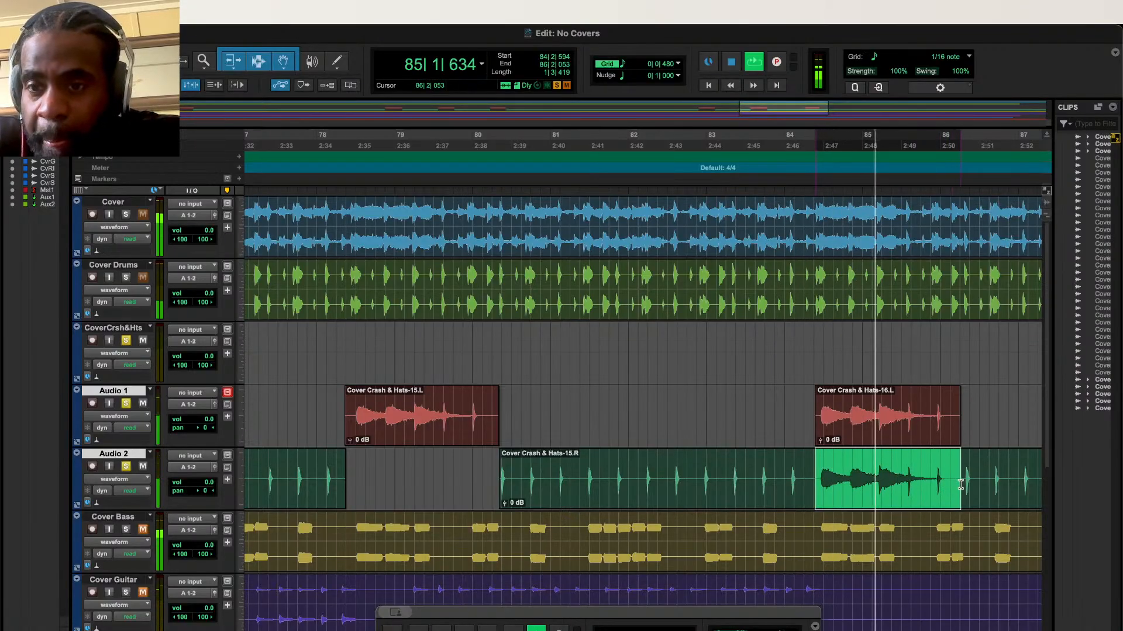
pyautogui.press('Delete')
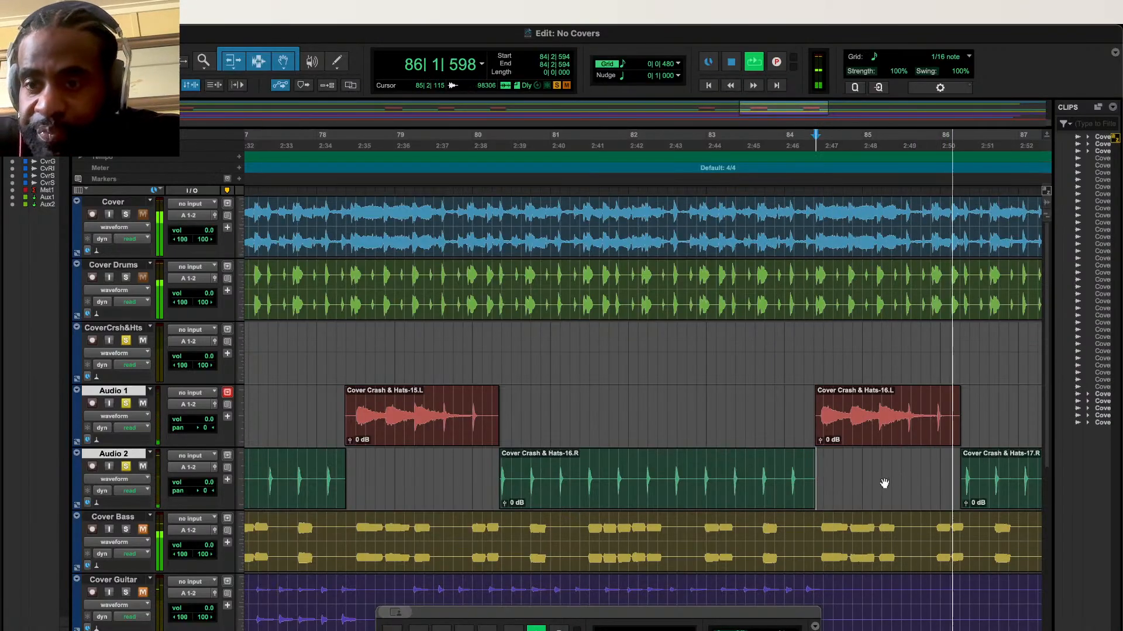
# Step: Check the remaining hats up to the end of the song and rename the Audio 2 track Can Hit
pyautogui.hscroll(10, 882, 484)
pyautogui.scroll(-5, 890, 477)
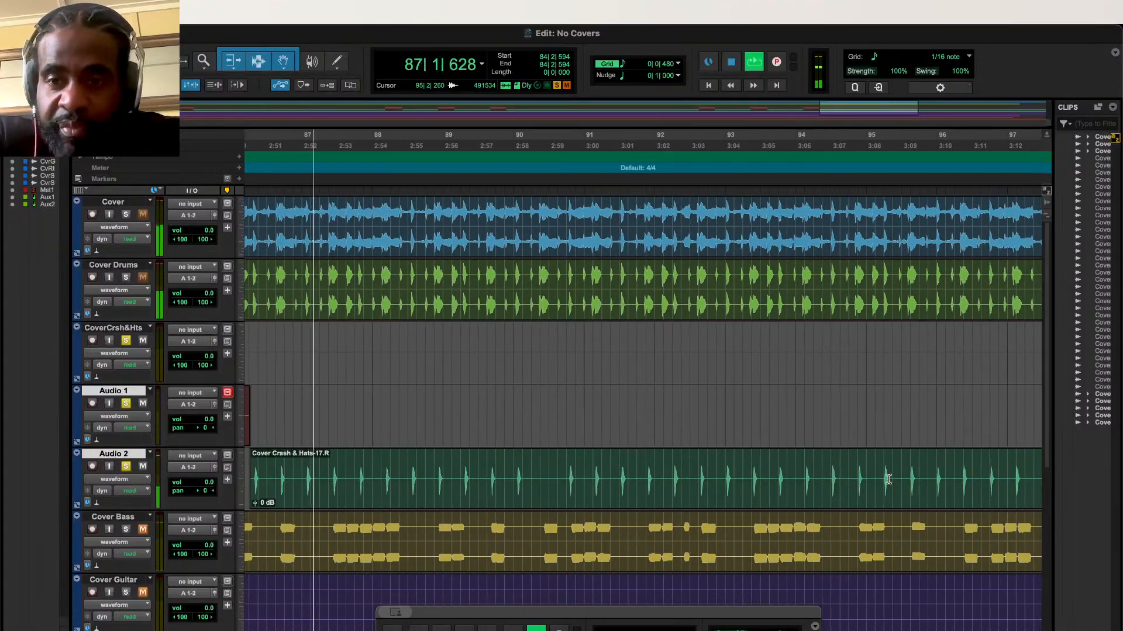
pyautogui.hscroll(10, 888, 480)
pyautogui.hscroll(-20, 888, 479)
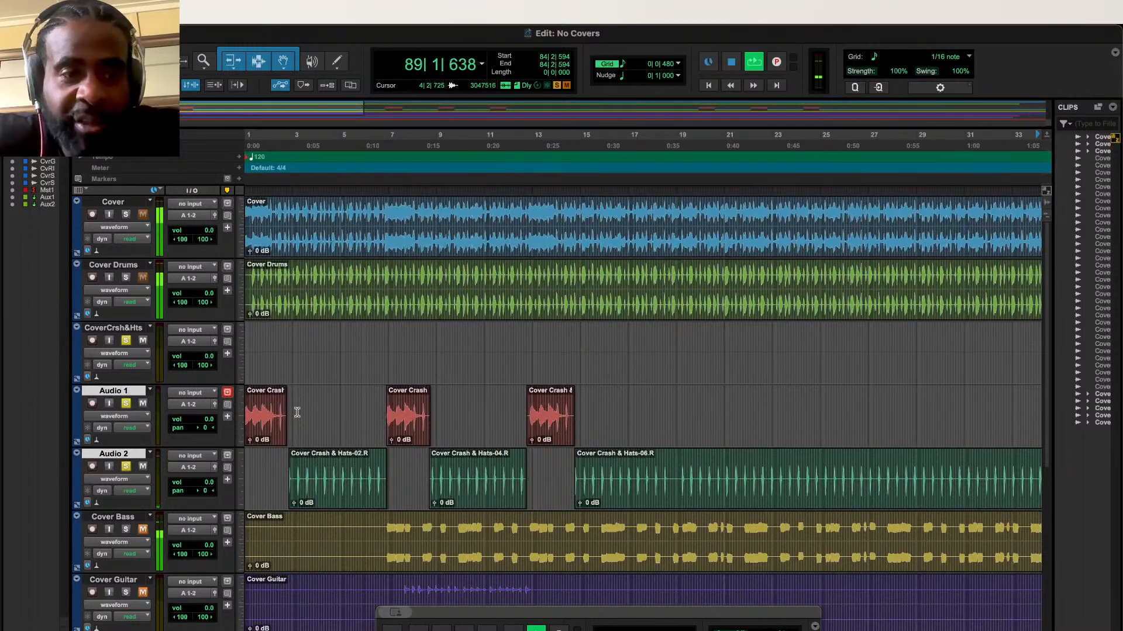
pyautogui.doubleClick(123, 455)
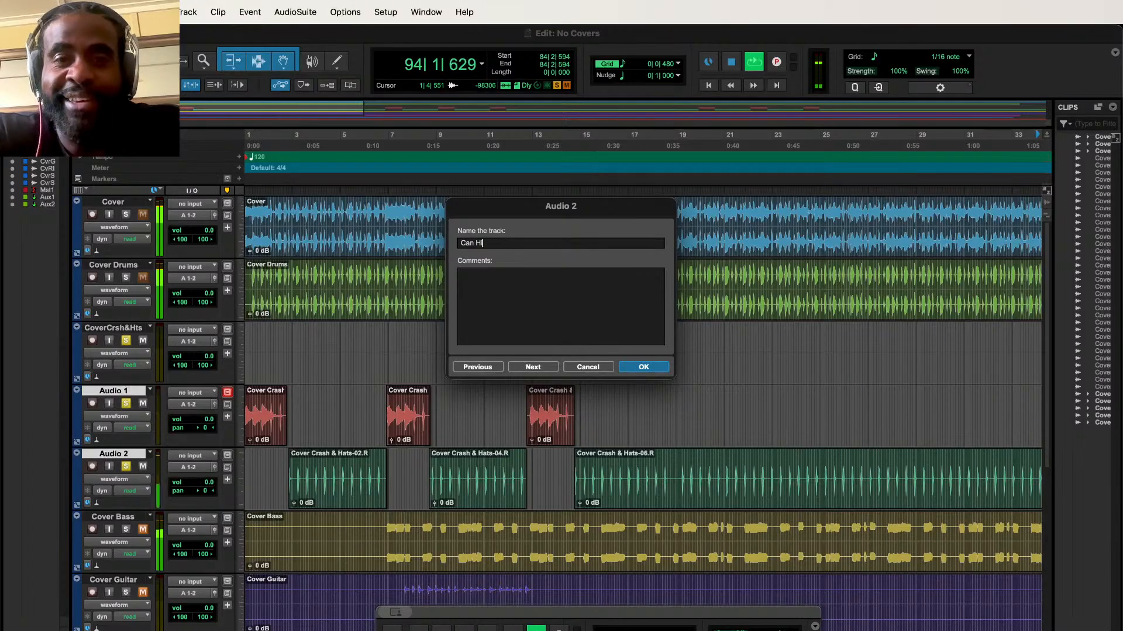
pyautogui.write('it')
pyautogui.press('Return')
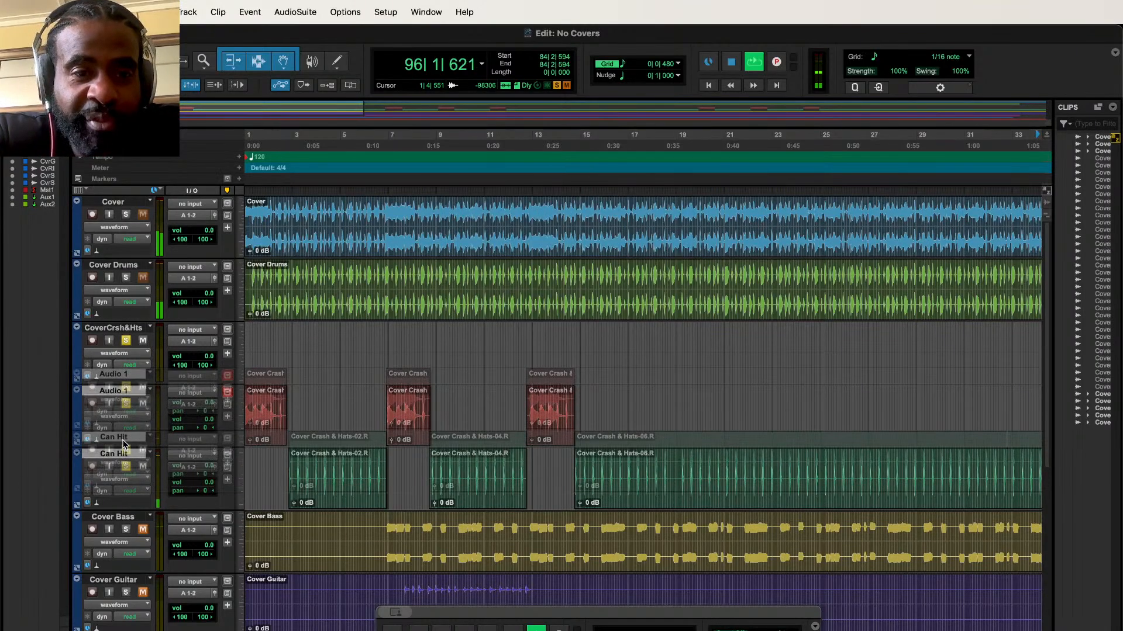
# Step: Reorder the tracks so Can Hit sits directly below Cover Drums, followed by Audio 1 and the empty CoverCrsh&Hts track
pyautogui.click(112, 329)
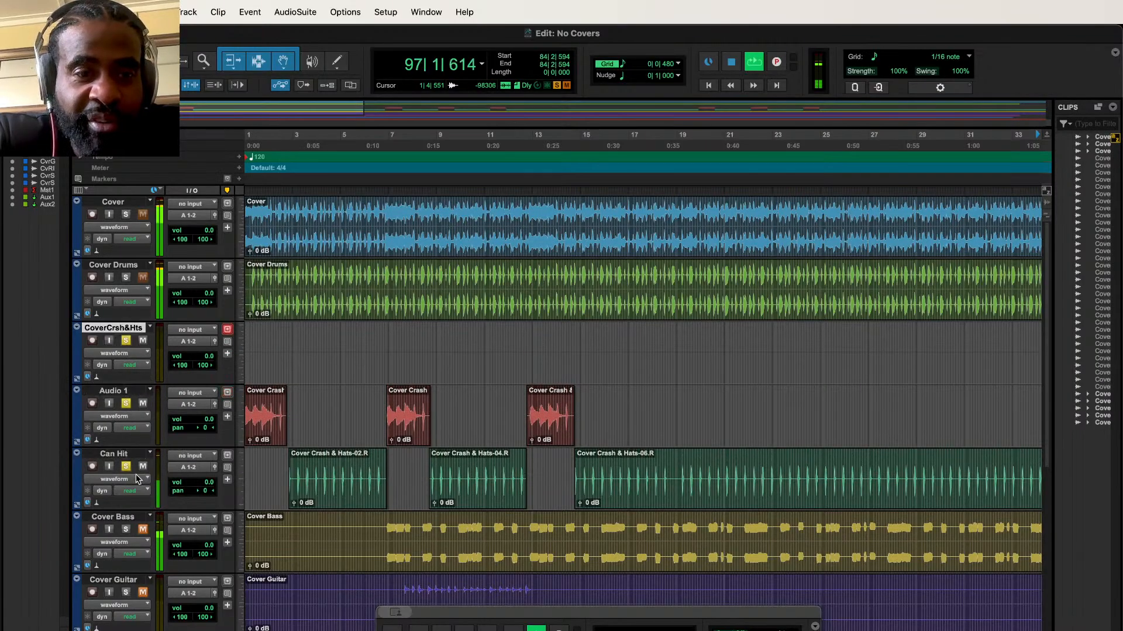
pyautogui.moveTo(116, 461); pyautogui.dragTo(111, 332)
pyautogui.moveTo(114, 455); pyautogui.dragTo(112, 391)
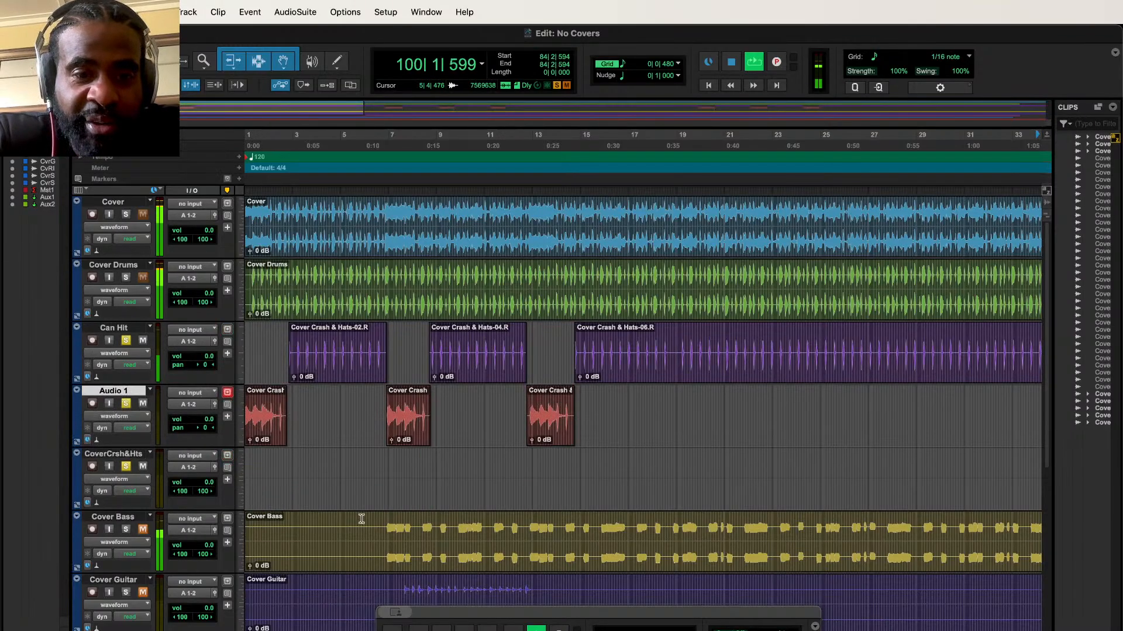
# Step: Audition Cover Bass in solo from 6|4|067, unsolo CoverCrsh&Hts, Audio 1 and Can Hit, then clear the bass solo and stop playback
pyautogui.click(386, 520)
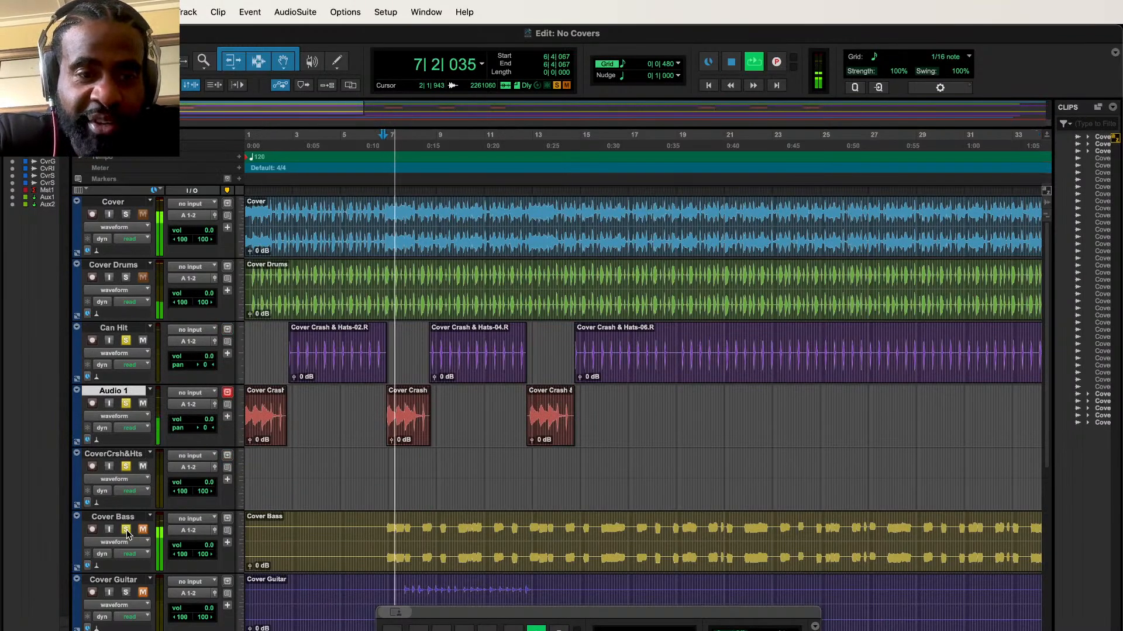
pyautogui.click(126, 466)
pyautogui.click(126, 403)
pyautogui.click(125, 342)
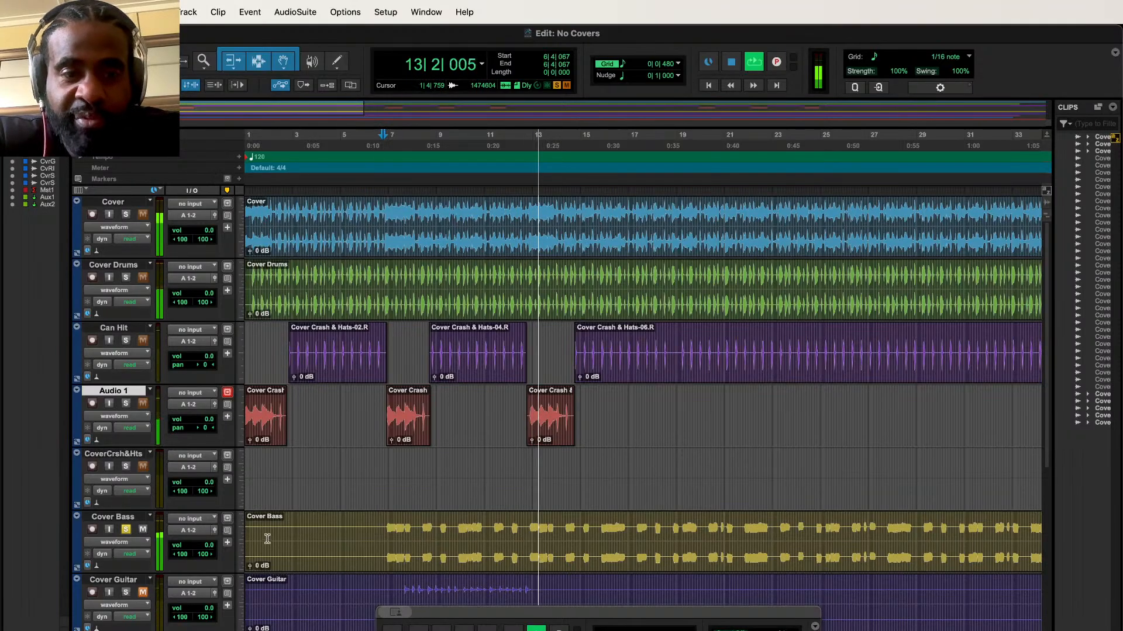
pyautogui.click(126, 530)
pyautogui.press('space')
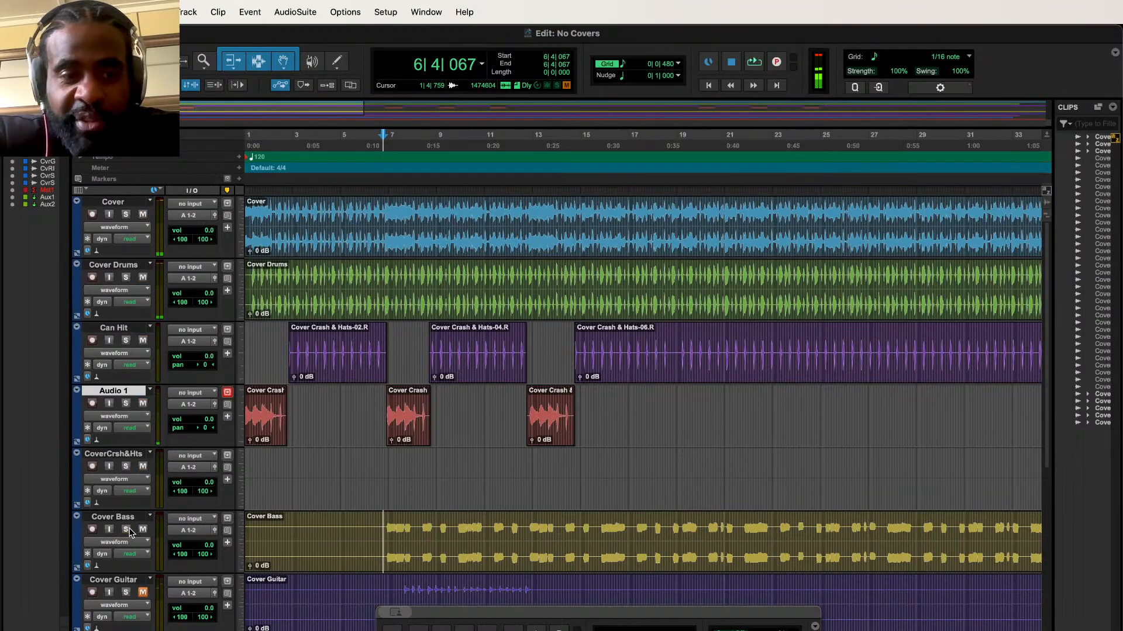
# Step: Play back from 7|2|434 and solo the Cover Guitar track to audition it
pyautogui.scroll(-3, 167, 546)
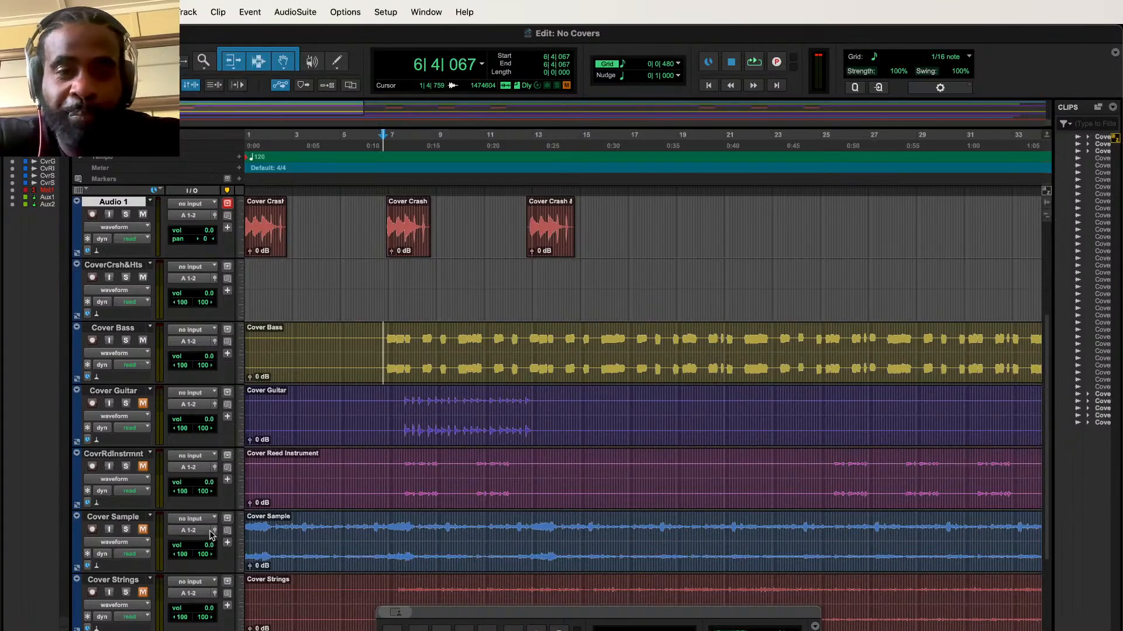
pyautogui.click(395, 398)
pyautogui.press('space')
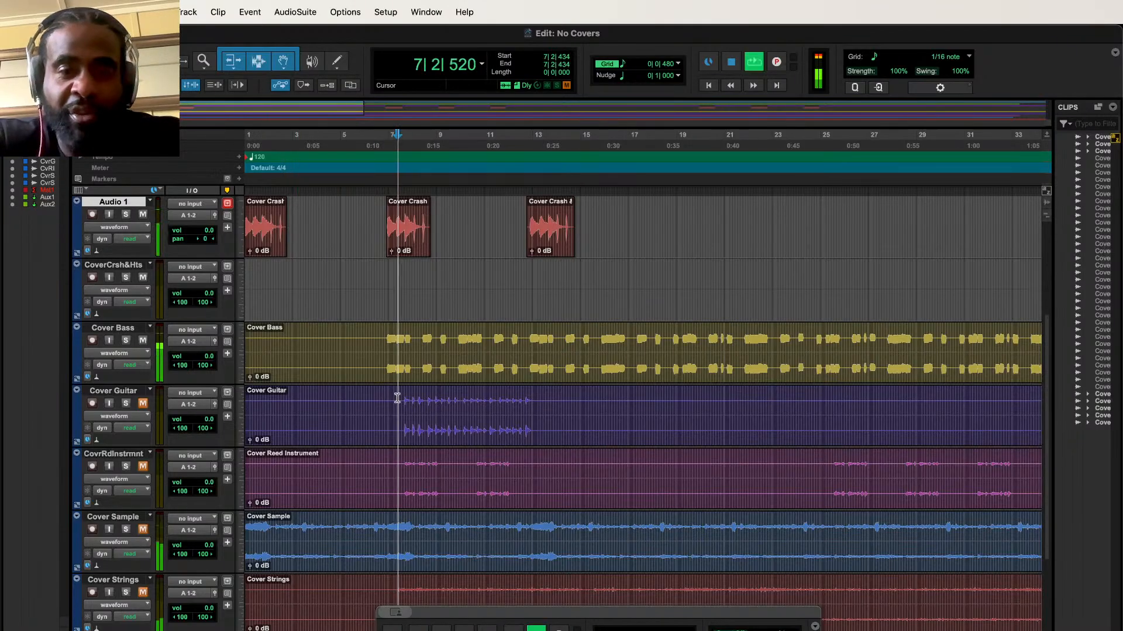
pyautogui.click(127, 403)
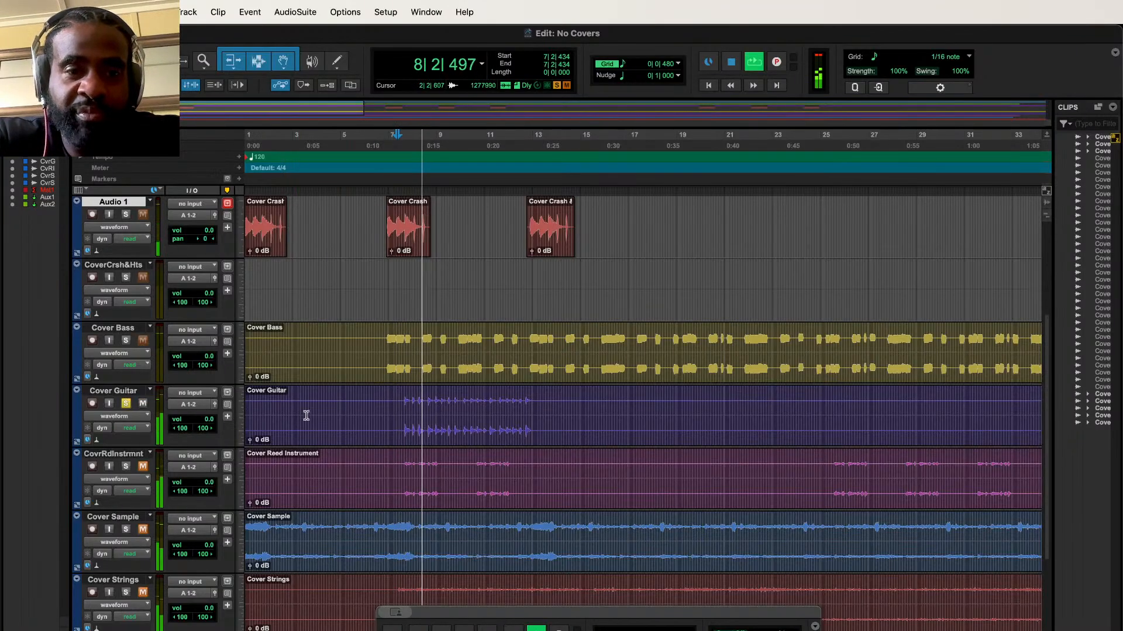
# Step: Play back from 7|2|642 and add CovrRdInstrmnt and Cover Sample to the soloed tracks
pyautogui.click(401, 468)
pyautogui.click(125, 466)
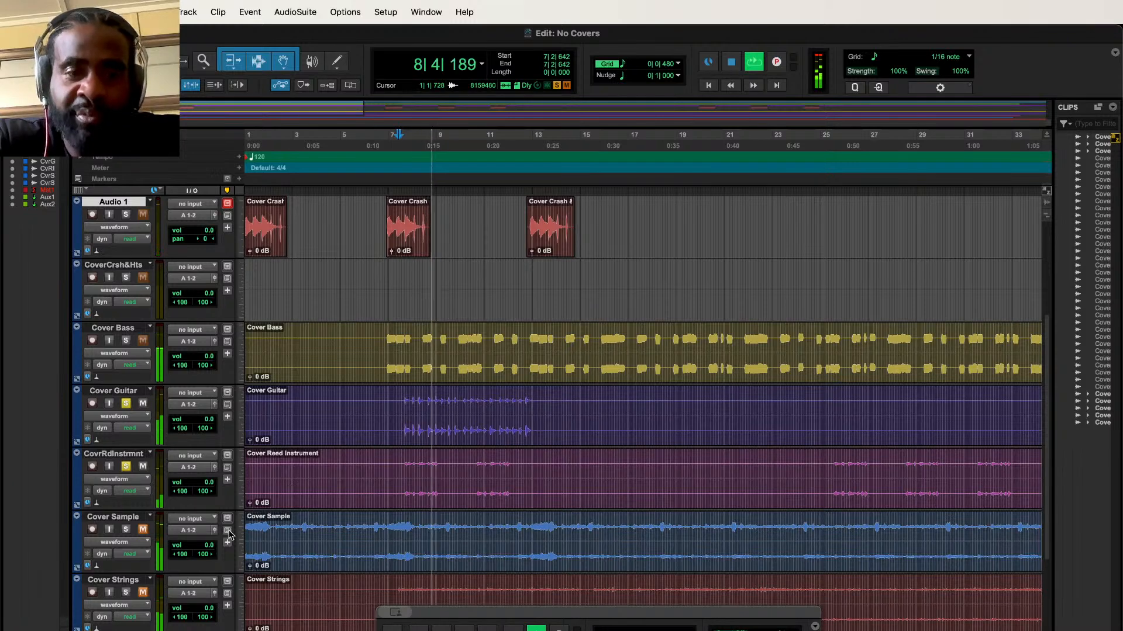
pyautogui.click(126, 529)
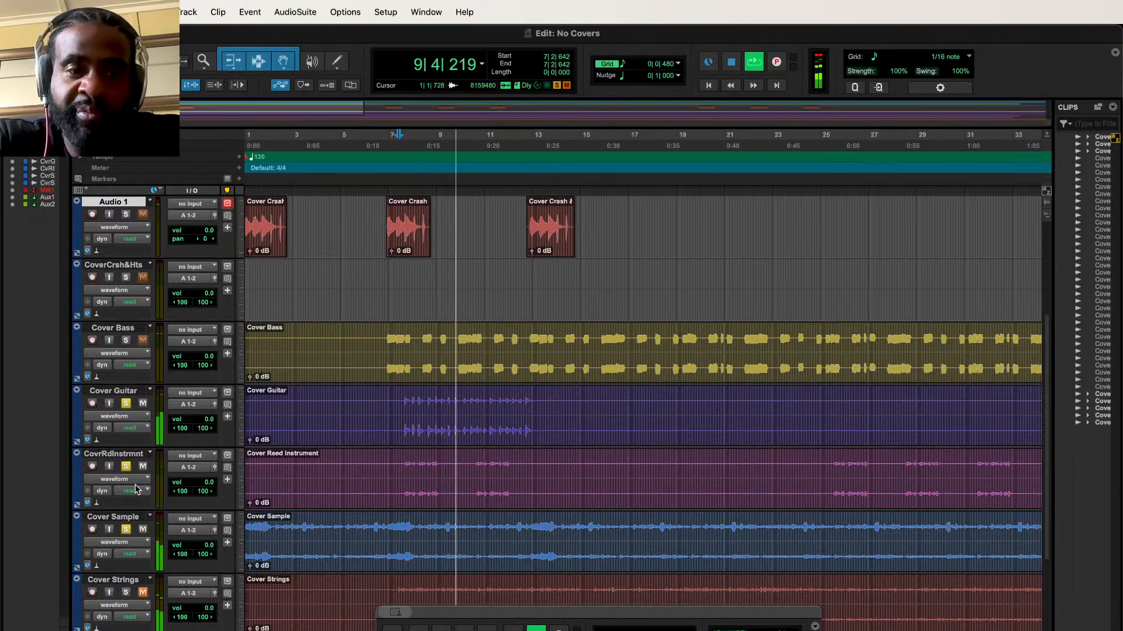
# Step: Restart playback from 7|1|319, add Cover Strings to the soloed tracks, and stop playback
pyautogui.scroll(-3, 308, 581)
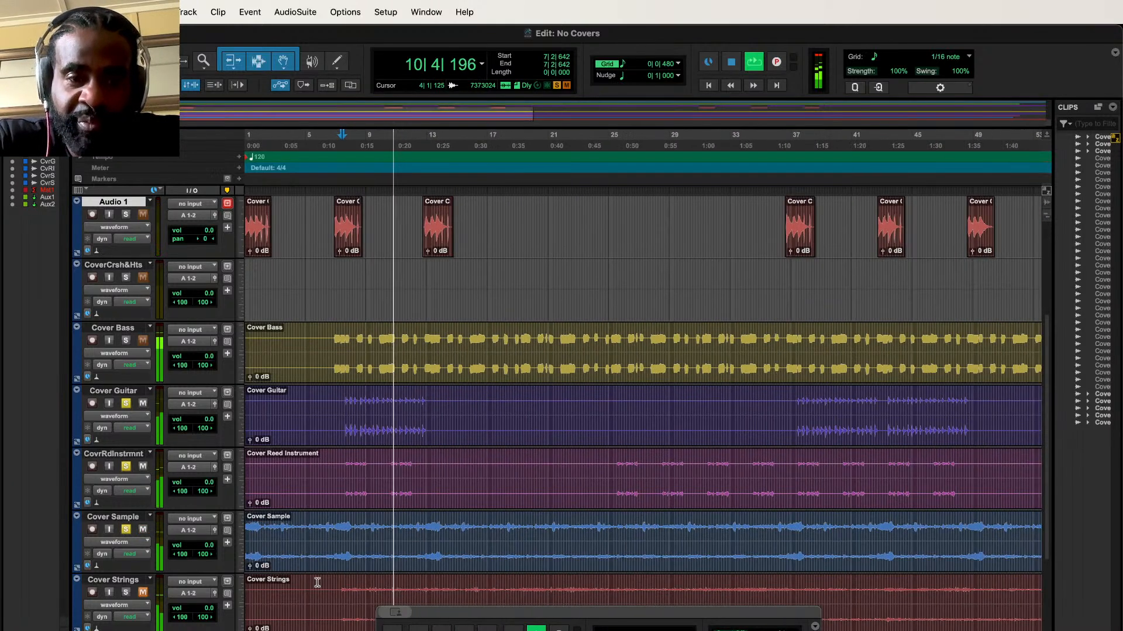
pyautogui.press('space')
pyautogui.press('space')
pyautogui.click(126, 592)
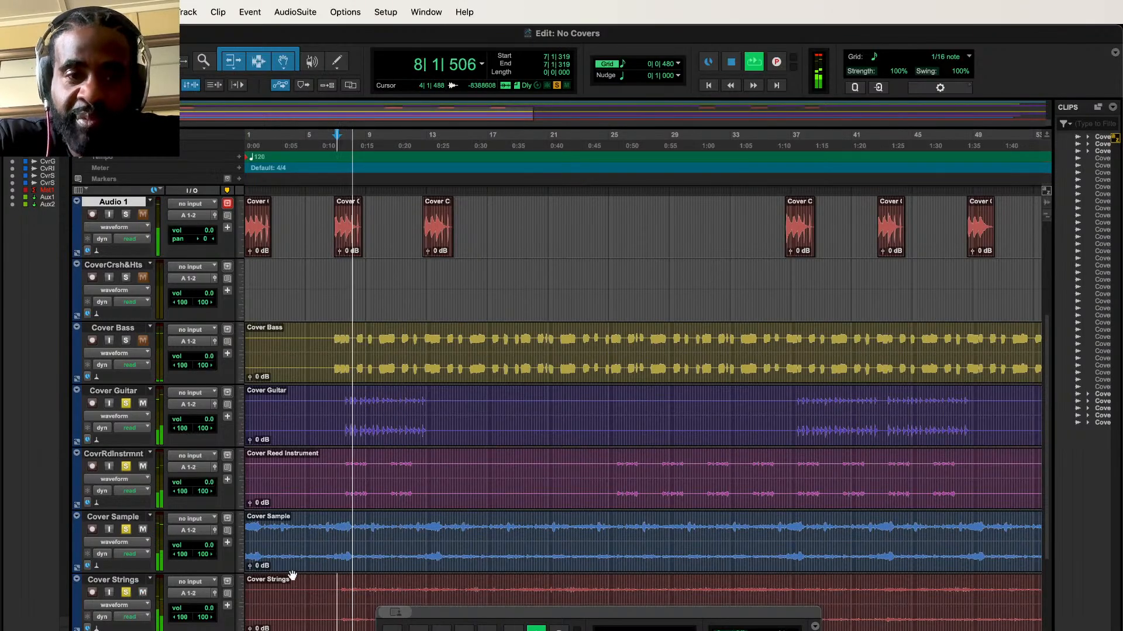
pyautogui.scroll(3, 263, 570)
pyautogui.scroll(-2, 274, 573)
pyautogui.scroll(1, 286, 575)
pyautogui.press('space')
# Step: Move Cover Bass directly below Audio 1 and Cover Sample directly below Cover Bass, both above the empty CoverCrsh&Hts track
pyautogui.scroll(-1, 275, 526)
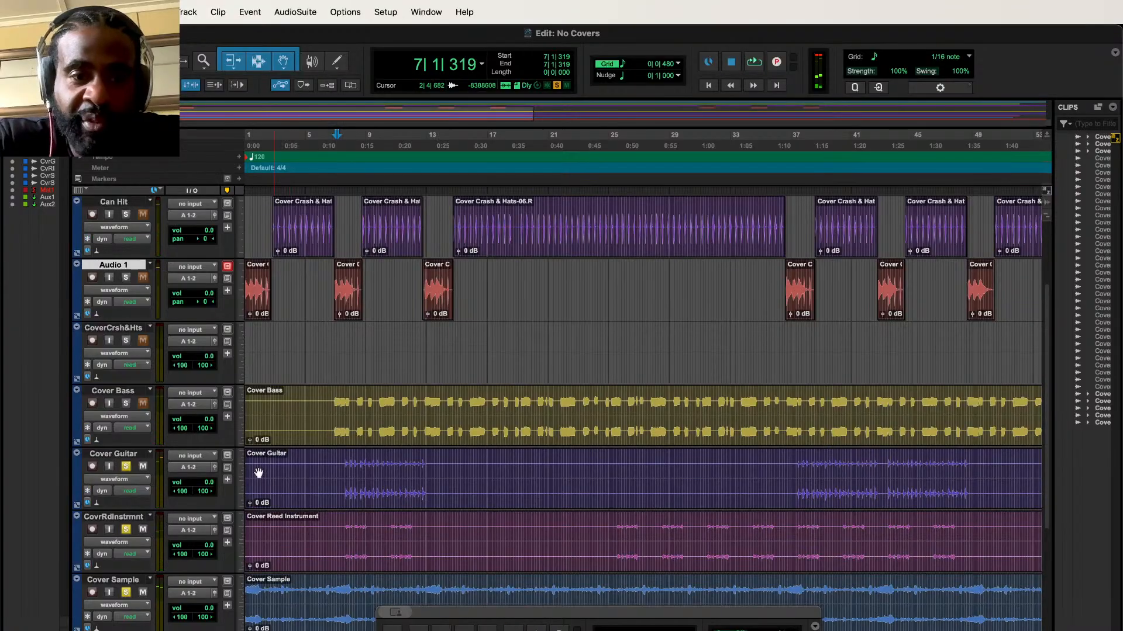
pyautogui.moveTo(128, 397); pyautogui.dragTo(121, 348)
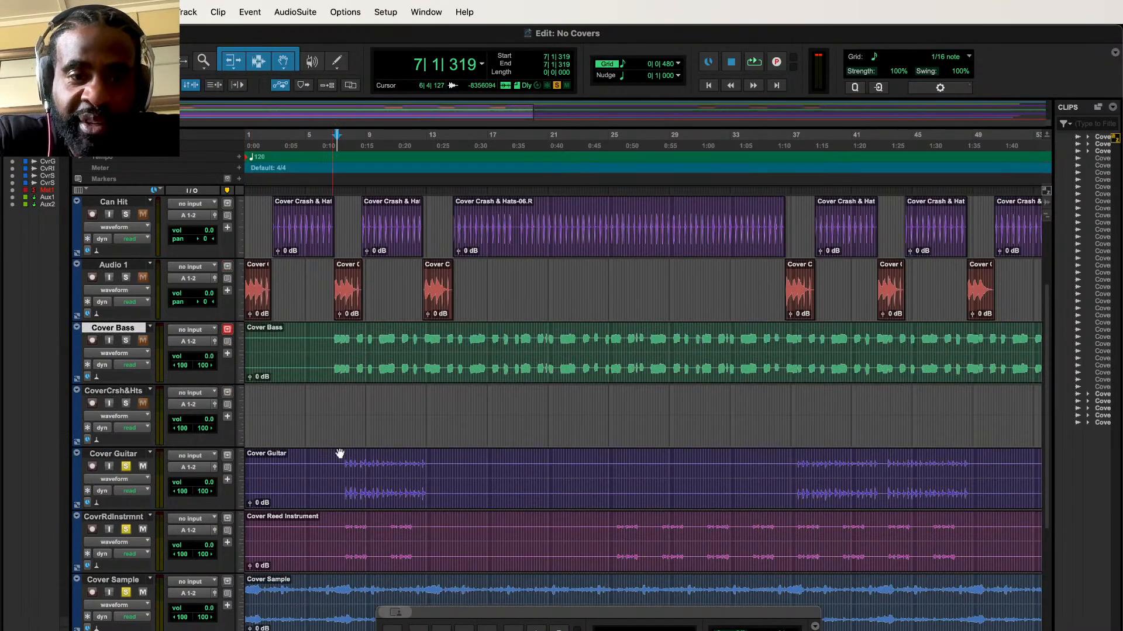
pyautogui.scroll(-2, 340, 453)
pyautogui.moveTo(128, 455); pyautogui.dragTo(122, 263)
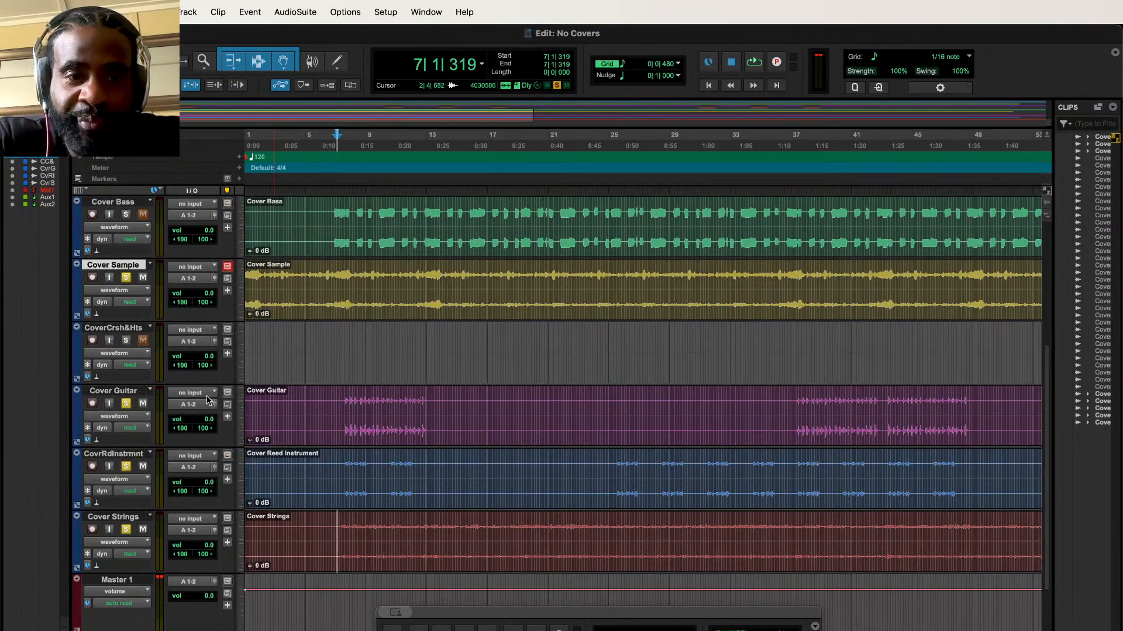
# Step: Select Cover Guitar, CovrRdInstrmnt and Cover Strings together and move them above the empty CoverCrsh&Hts track
pyautogui.click(126, 392)
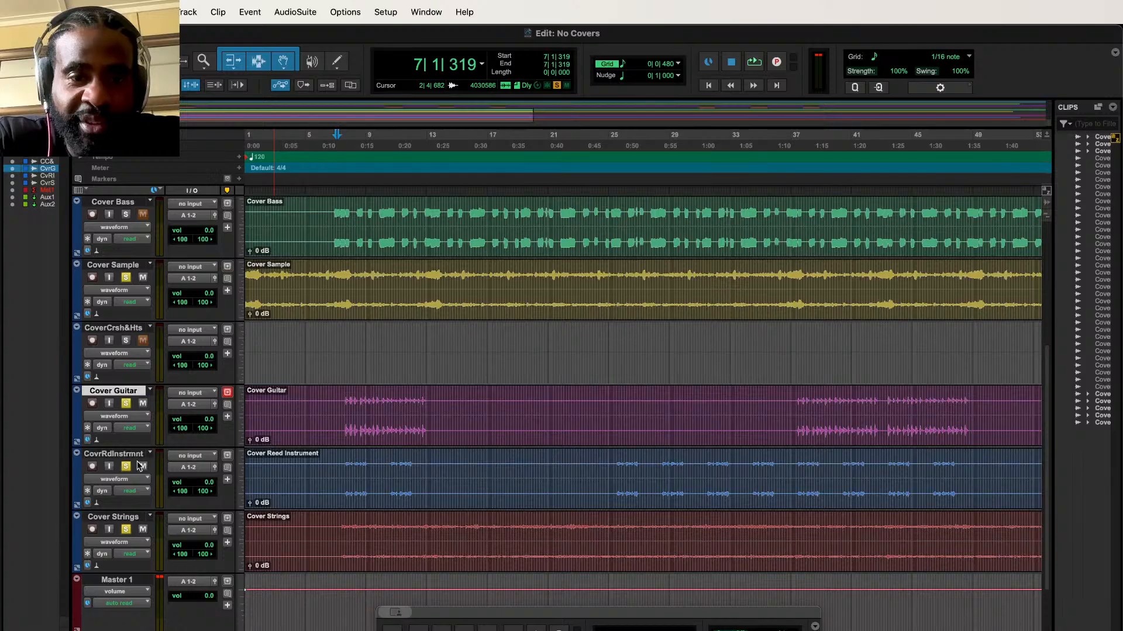
pyautogui.keyDown('shift'); pyautogui.click(138, 517); pyautogui.keyUp('shift')
pyautogui.moveTo(127, 391); pyautogui.dragTo(132, 346)
# Step: Listen to the soloed sample, guitar, reed and strings tracks from 7|2|675, and stop playback
pyautogui.click(342, 332)
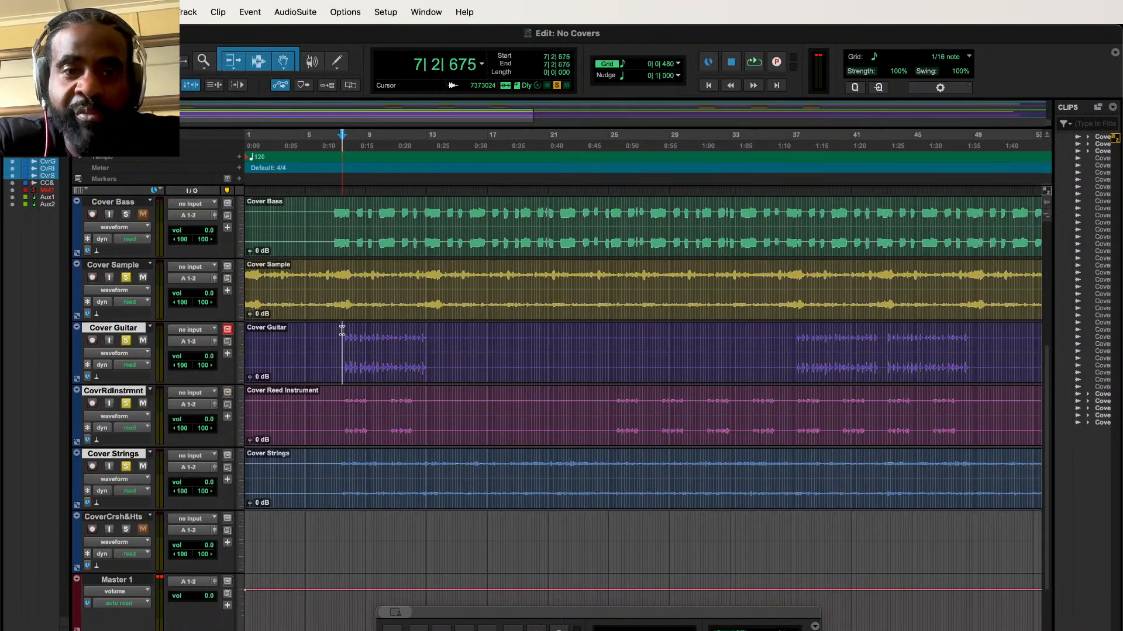
pyautogui.press('space')
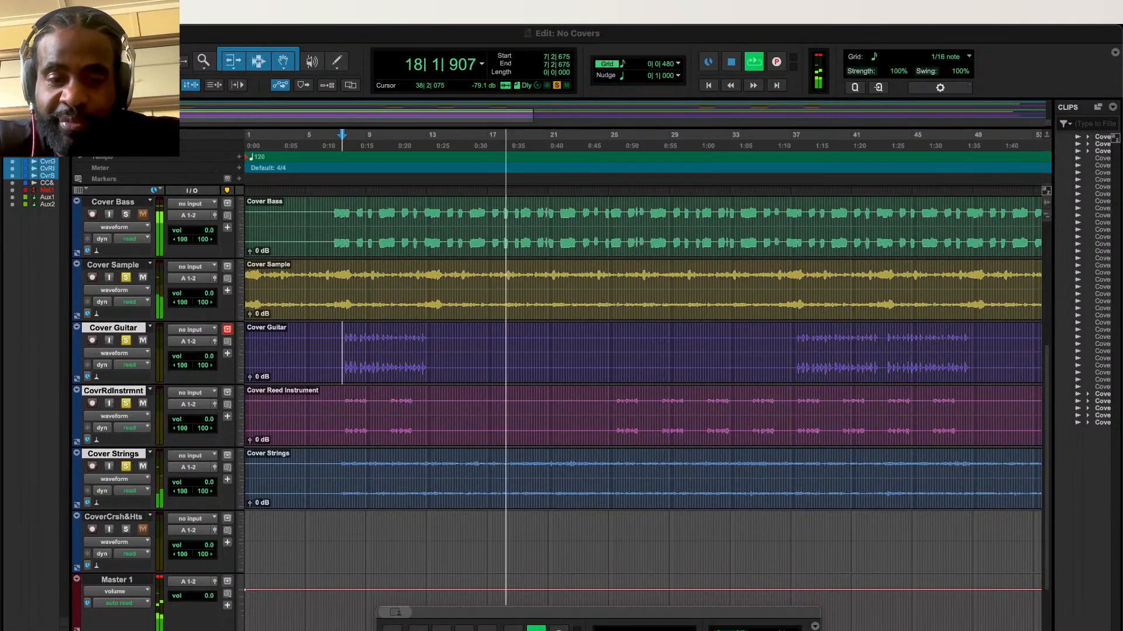
pyautogui.press('space')
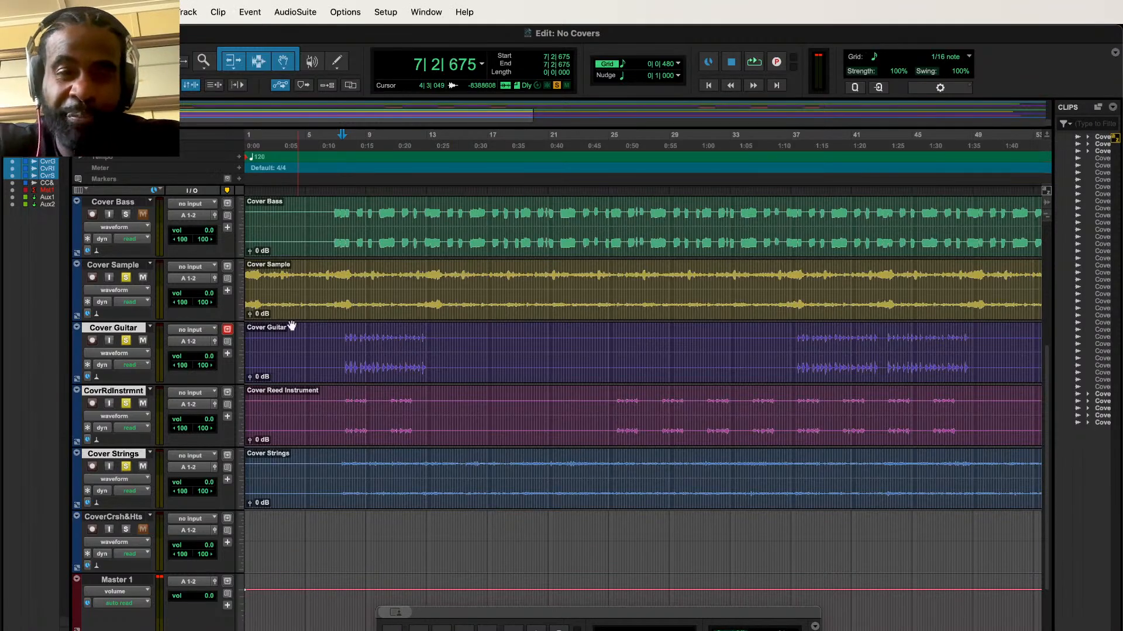
# Step: Solo only the Cover track and play the song from 1|1|000
pyautogui.scroll(4, 308, 324)
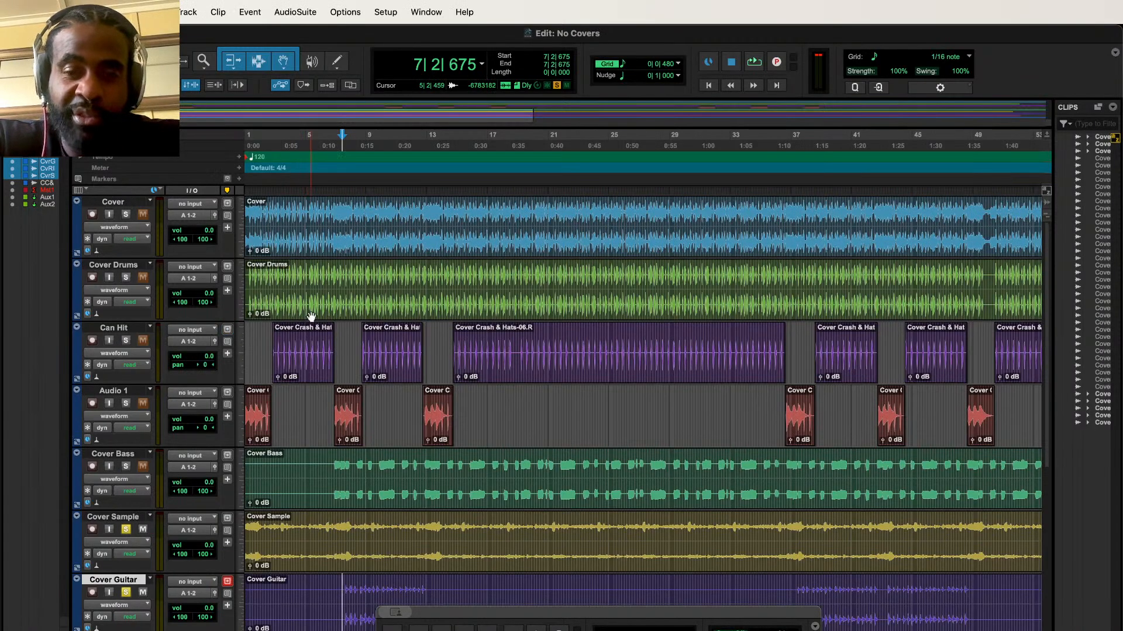
pyautogui.keyDown('super'); pyautogui.click(124, 215); pyautogui.keyUp('super')
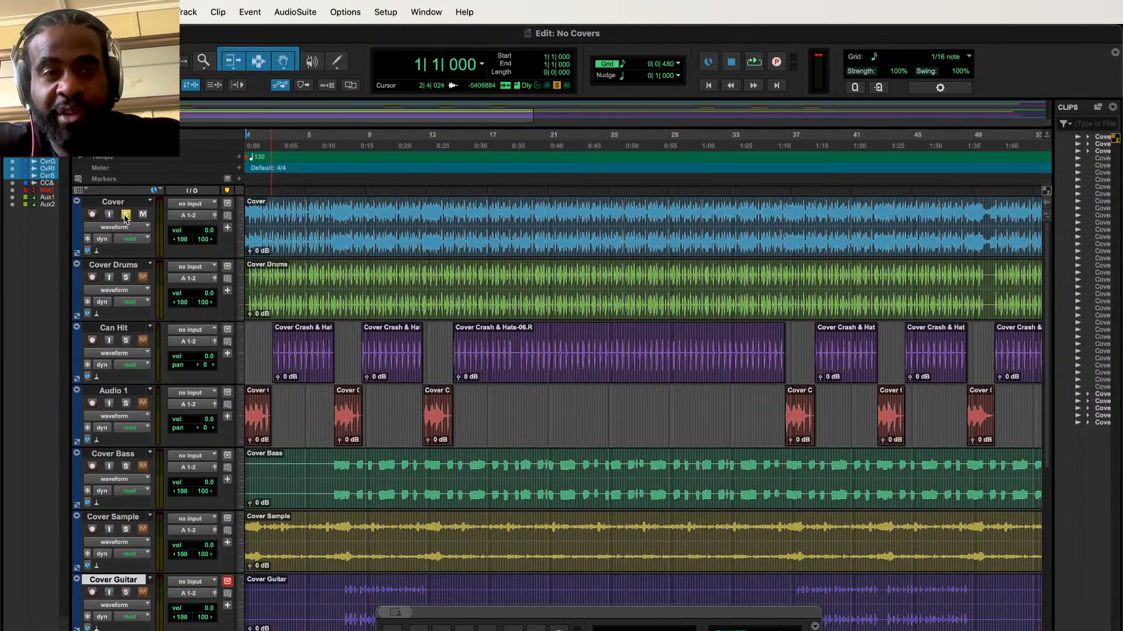
pyautogui.press('space')
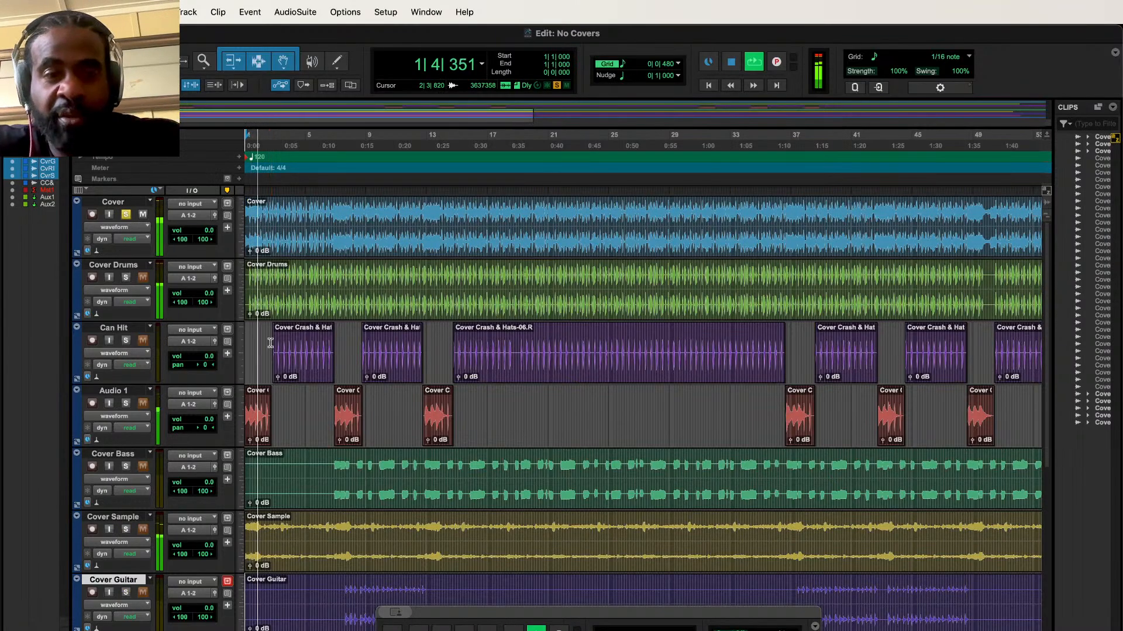
# Step: Listen to the soloed Cover track playing from the start of the song, and stop playback
pyautogui.scroll(-7, 276, 367)
pyautogui.scroll(7, 276, 367)
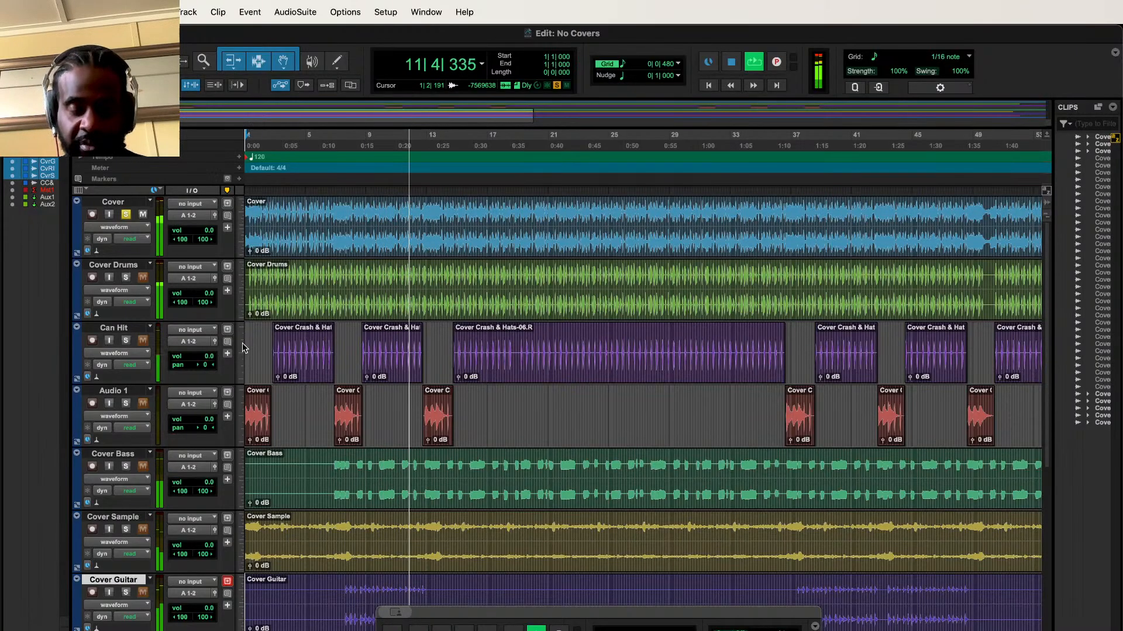
pyautogui.press('space')
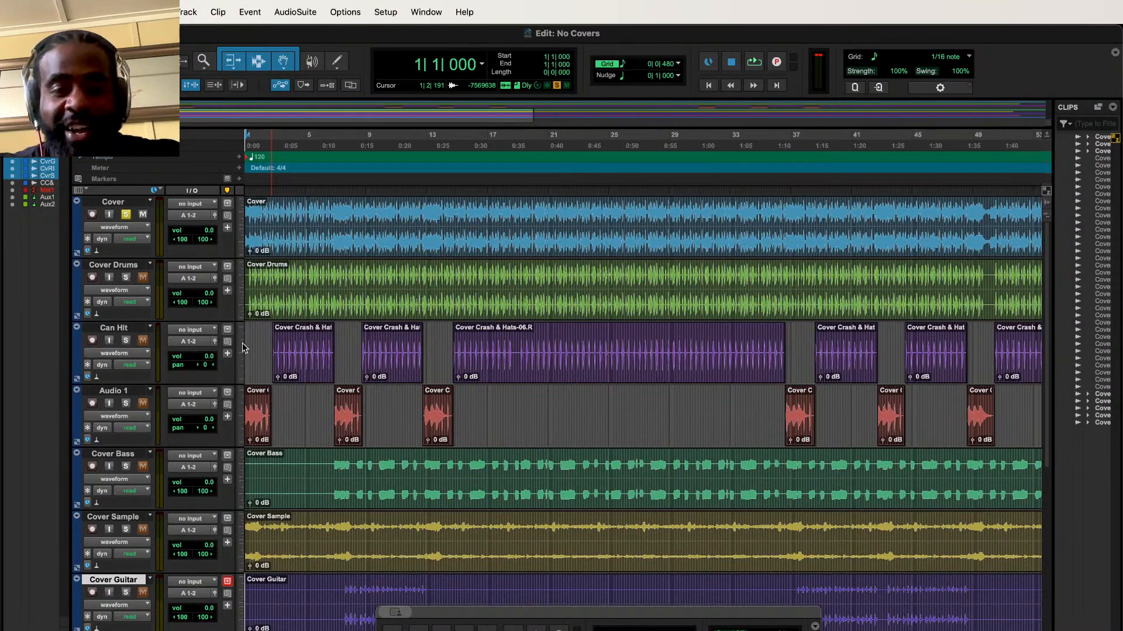
# Step: Unsolo the Cover track, mute every track except Cover Drums, and play the song from 1|1|000
pyautogui.click(127, 215)
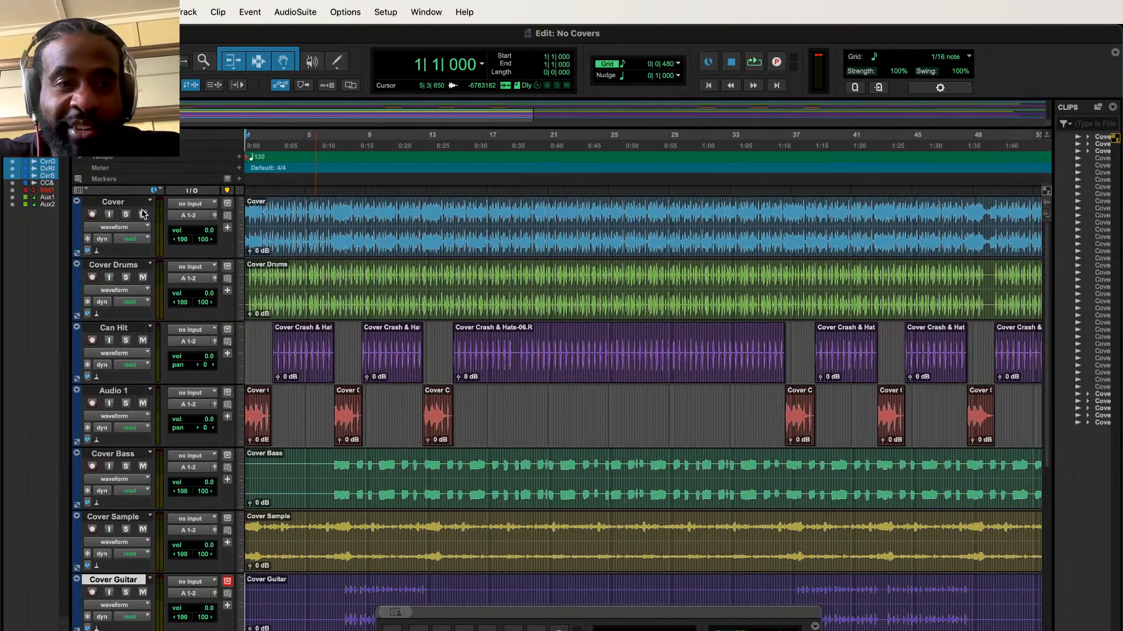
pyautogui.keyDown('alt'); pyautogui.click(143, 277); pyautogui.keyUp('alt')
pyautogui.click(323, 298)
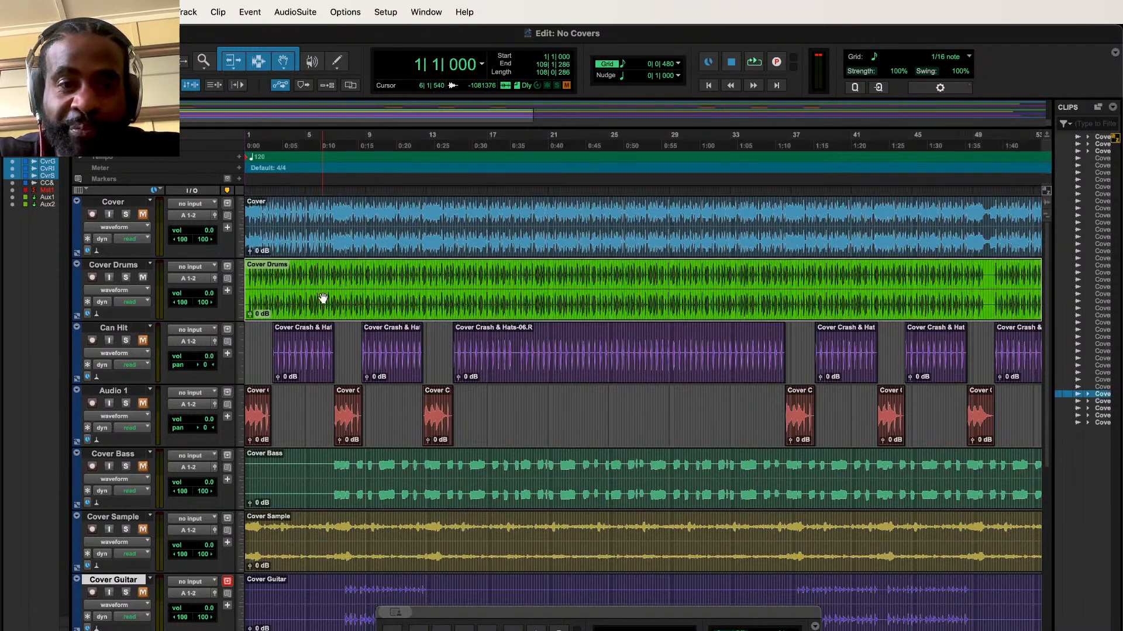
pyautogui.press('space')
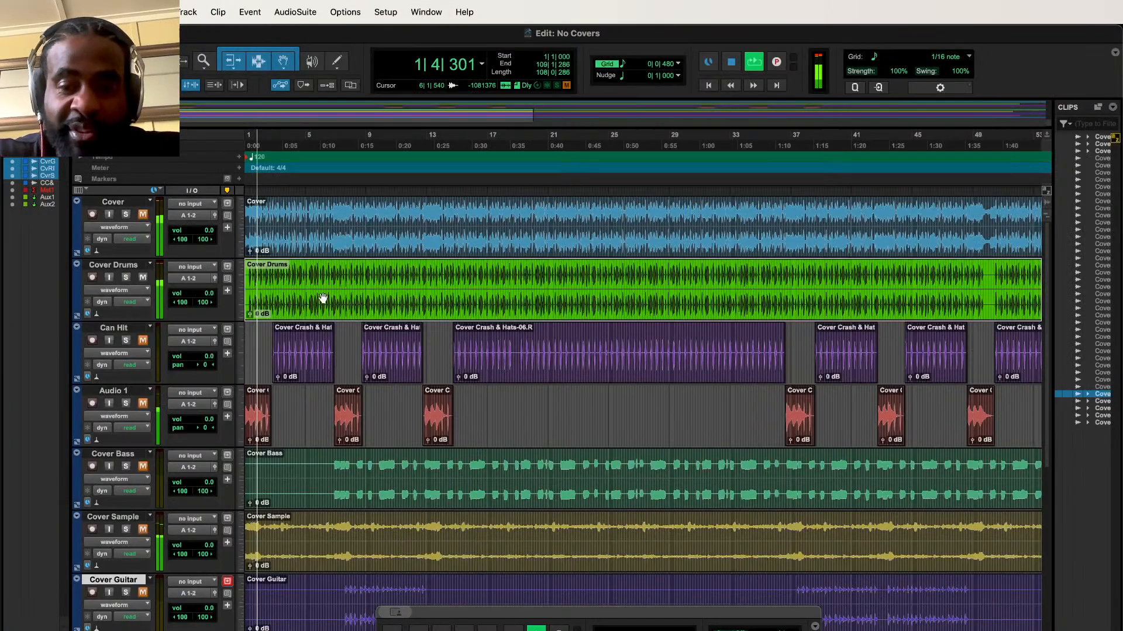
# Step: In the Mix window, load the multichannel SSLComp (stereo) dynamics plug-in on insert E of Master 1
pyautogui.press('super+equal')
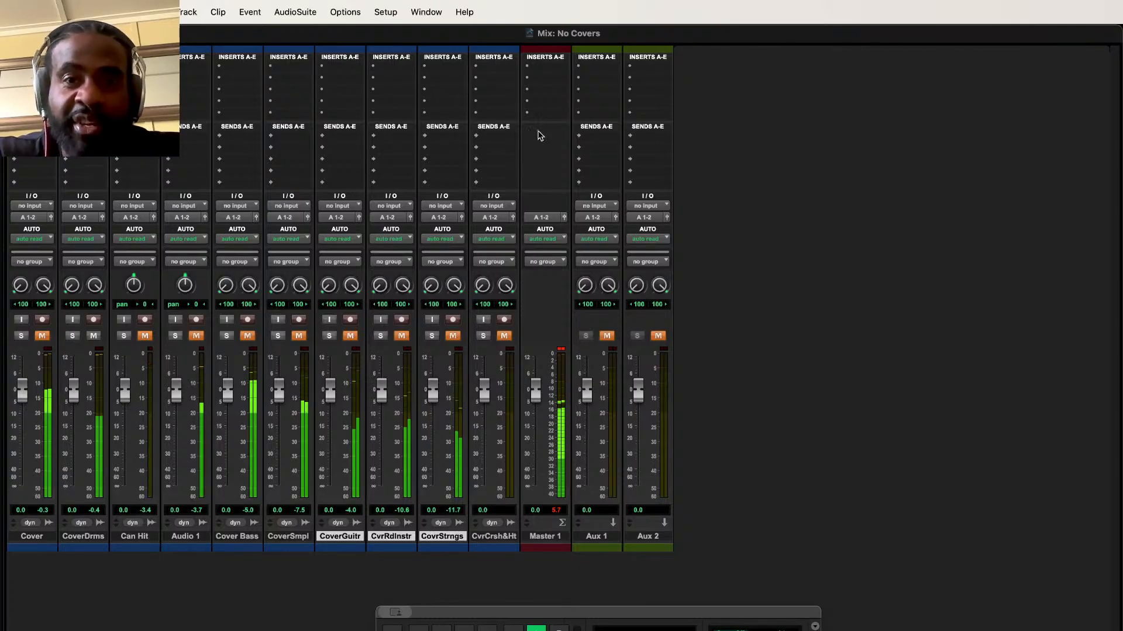
pyautogui.click(536, 115)
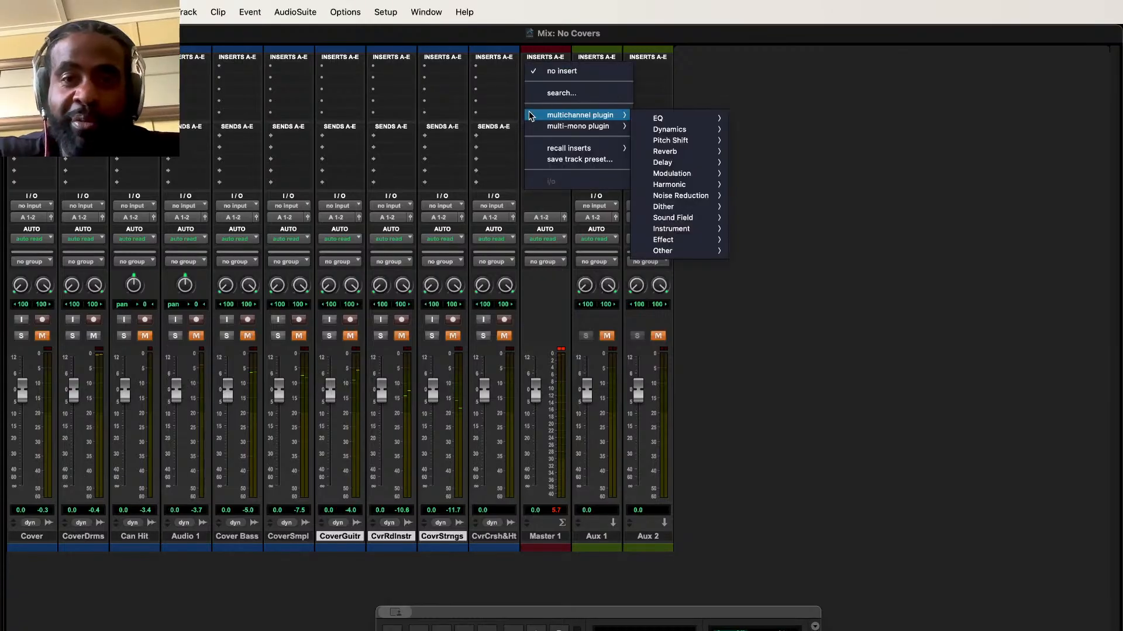
pyautogui.moveTo(579, 115)
pyautogui.moveTo(678, 129)
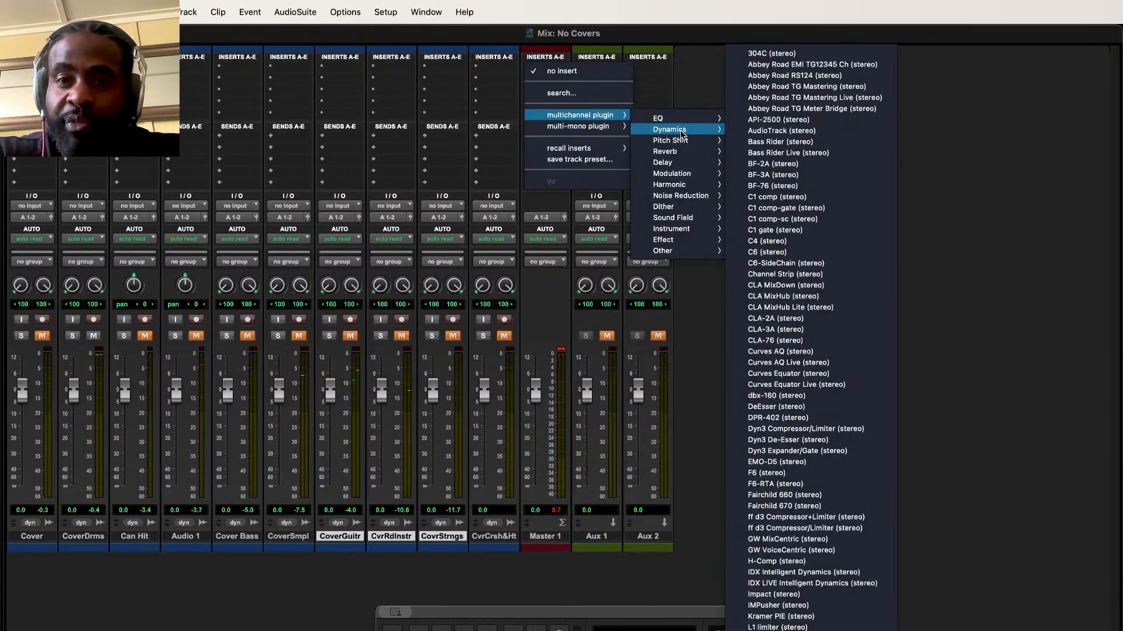
pyautogui.scroll(-5, 824, 584)
pyautogui.scroll(-4, 829, 614)
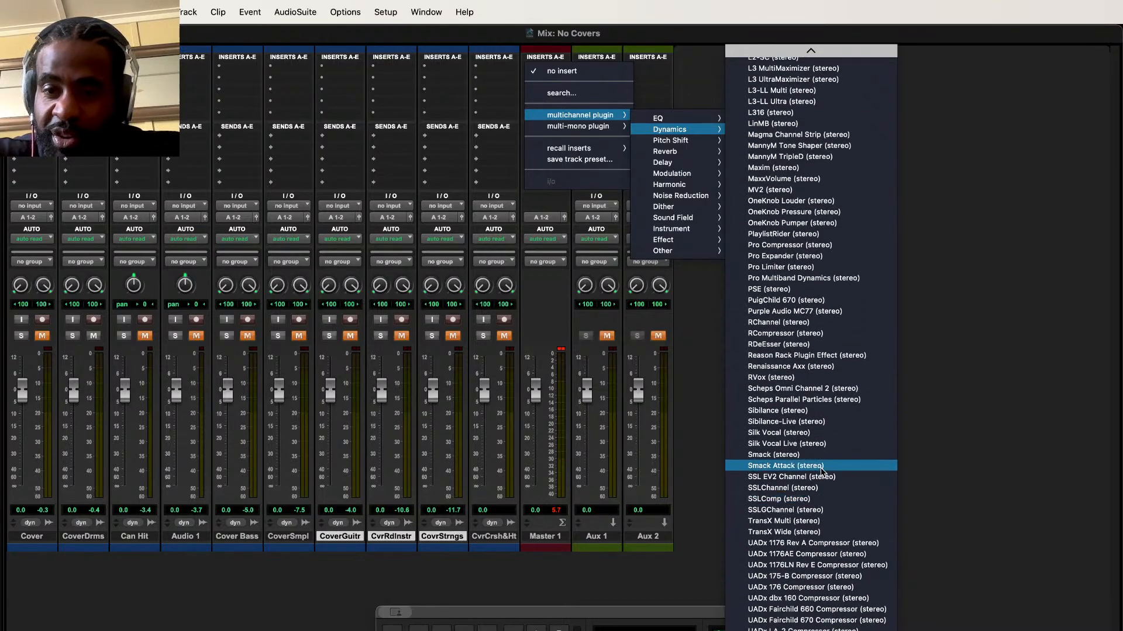
pyautogui.click(820, 500)
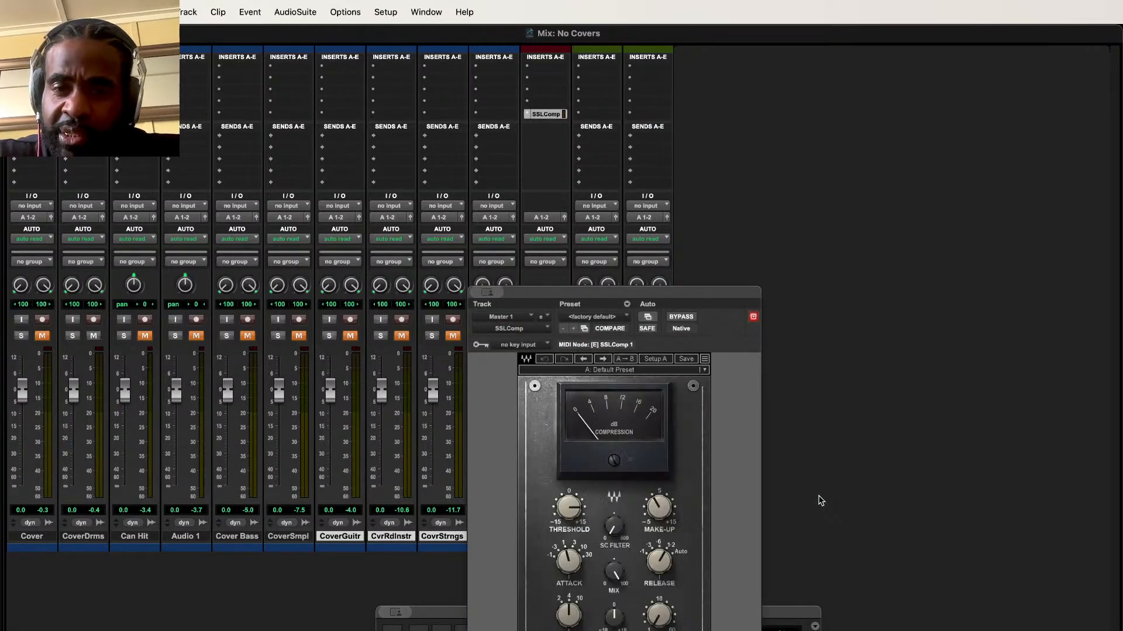
# Step: Adjust the SSLComp attack and ratio, set its make-up gain to about 1.5, and resume playback
pyautogui.moveTo(667, 286); pyautogui.dragTo(789, 166)
pyautogui.click(717, 200)
pyautogui.click(731, 157)
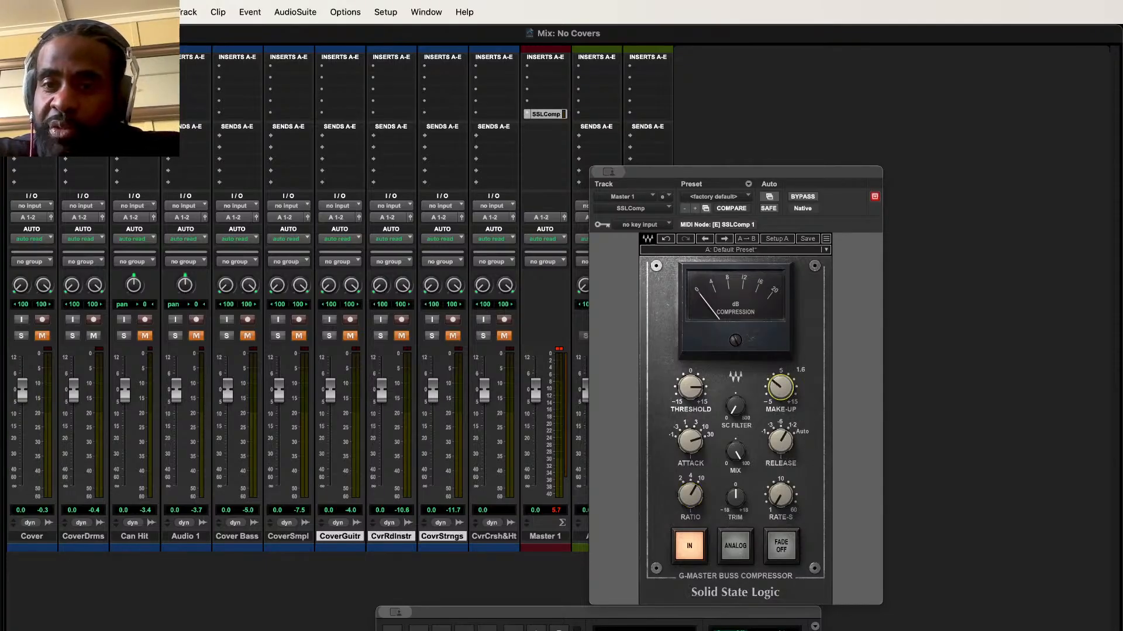
pyautogui.press('space')
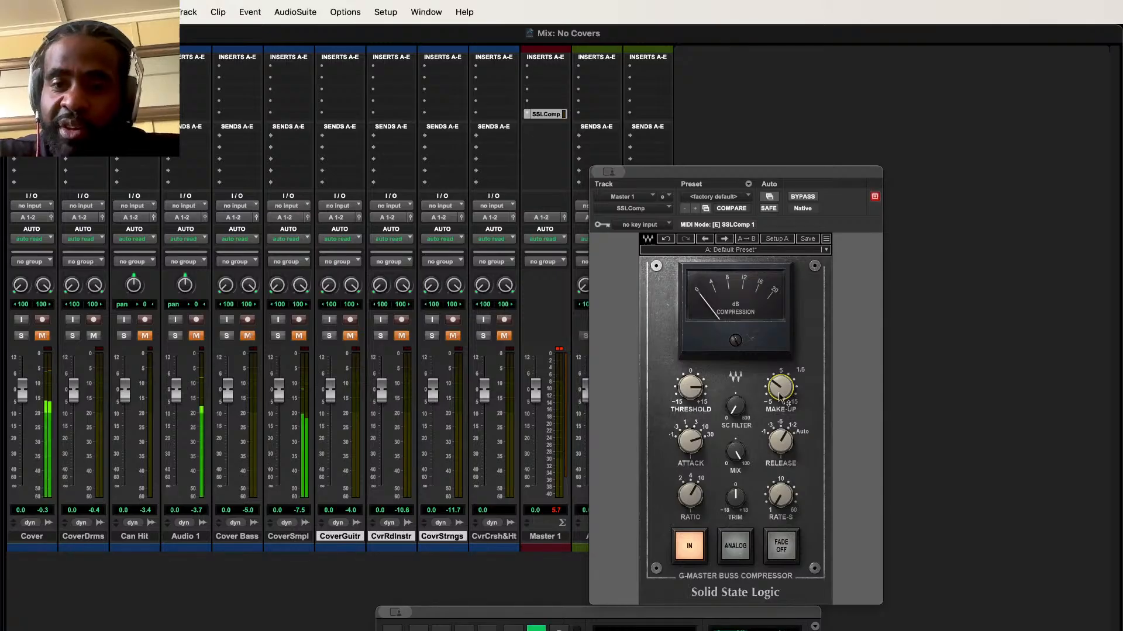
# Step: Compare the playing drums with SSLComp bypassed and active on Master 1
pyautogui.click(804, 197)
pyautogui.moveTo(805, 217); pyautogui.dragTo(921, 126)
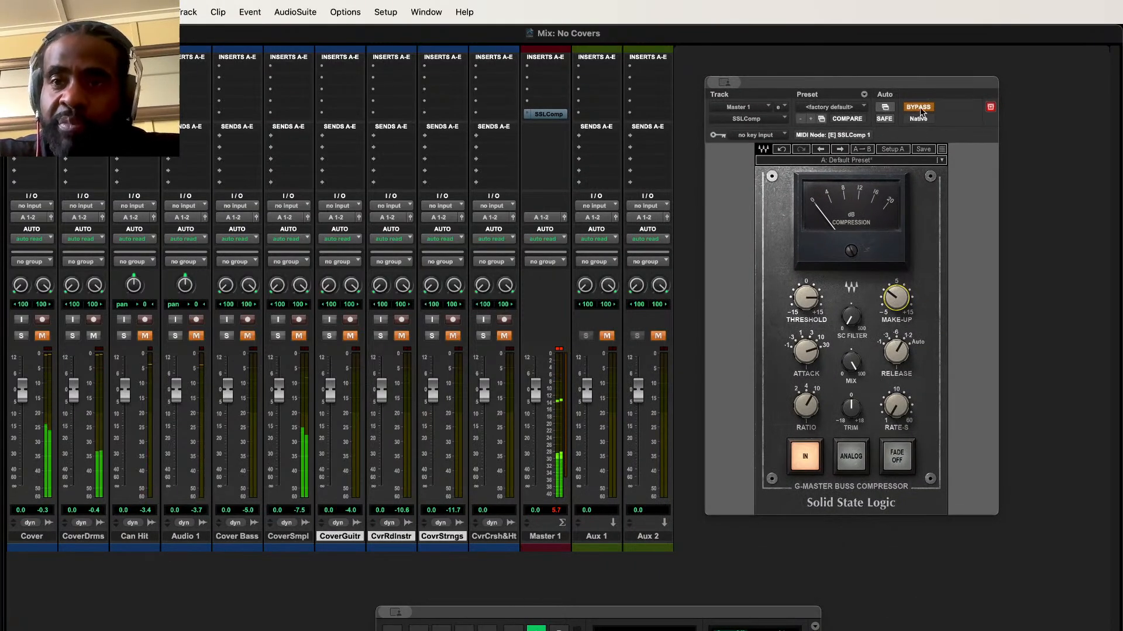
pyautogui.click(918, 108)
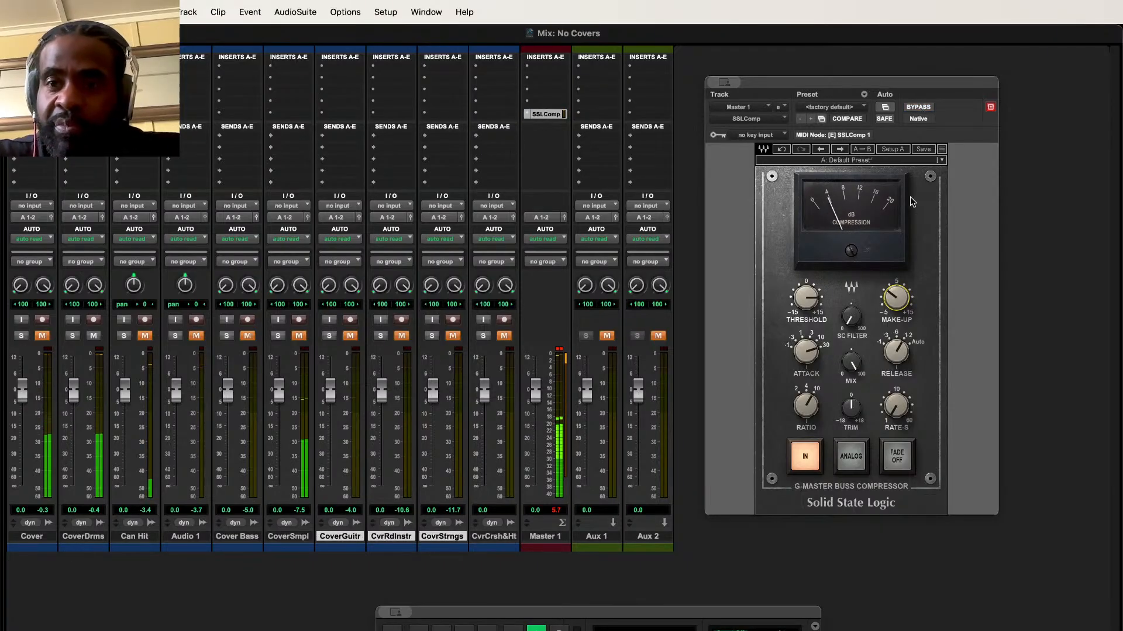
pyautogui.click(920, 109)
# Step: Raise the SSLComp threshold, fine-tune the make-up gain, and compare the sound against bypass
pyautogui.moveTo(893, 296); pyautogui.dragTo(893, 290)
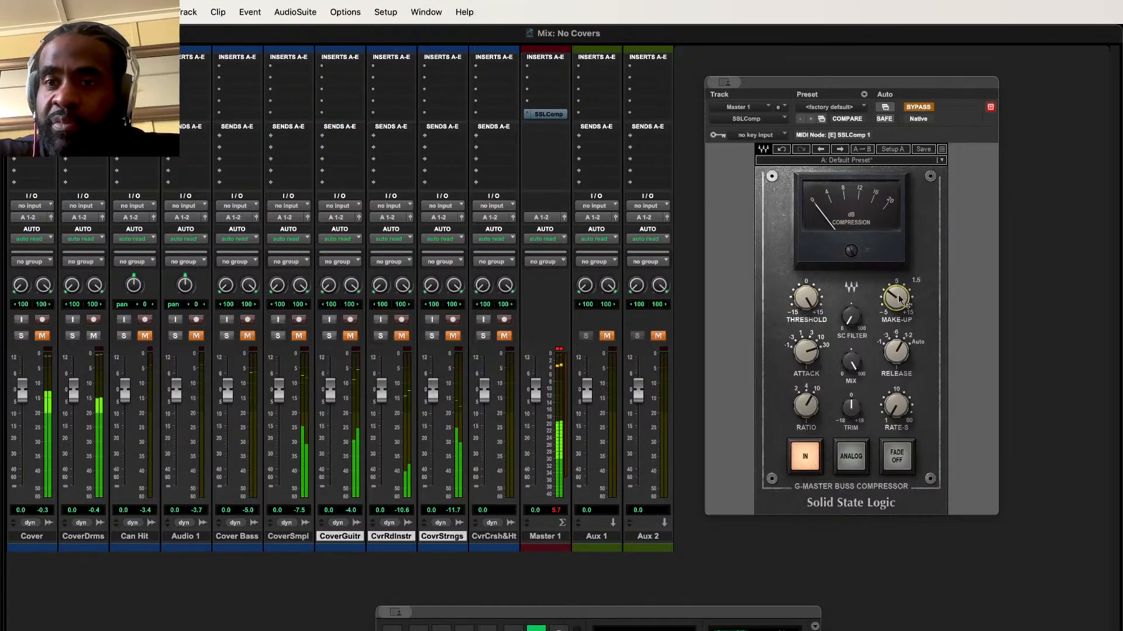
pyautogui.click(910, 110)
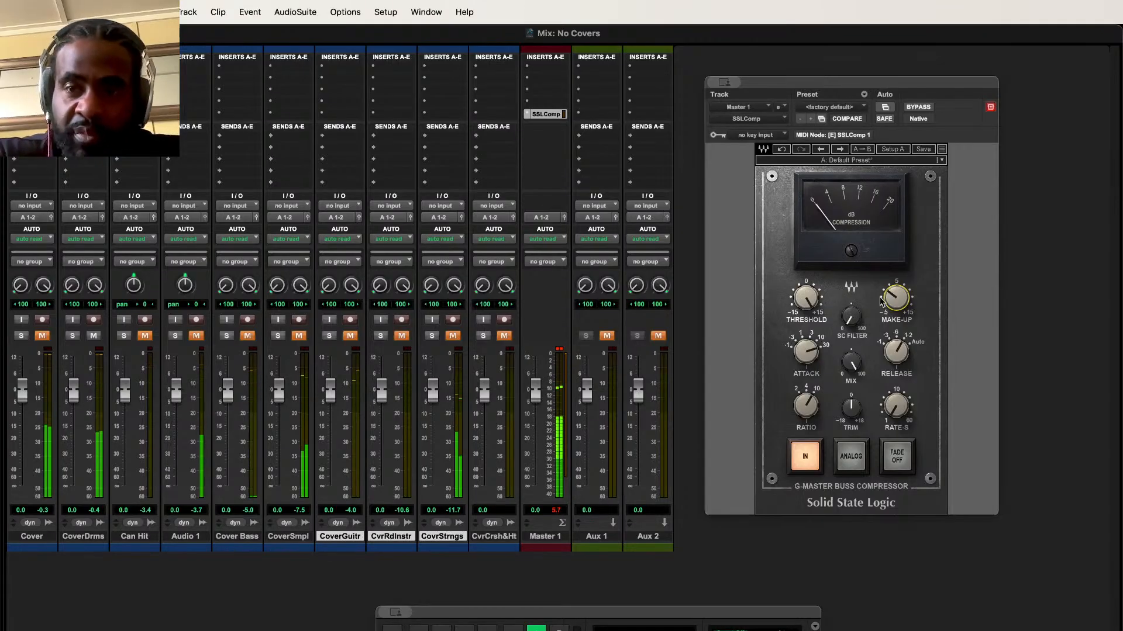
pyautogui.moveTo(896, 301); pyautogui.dragTo(896, 302)
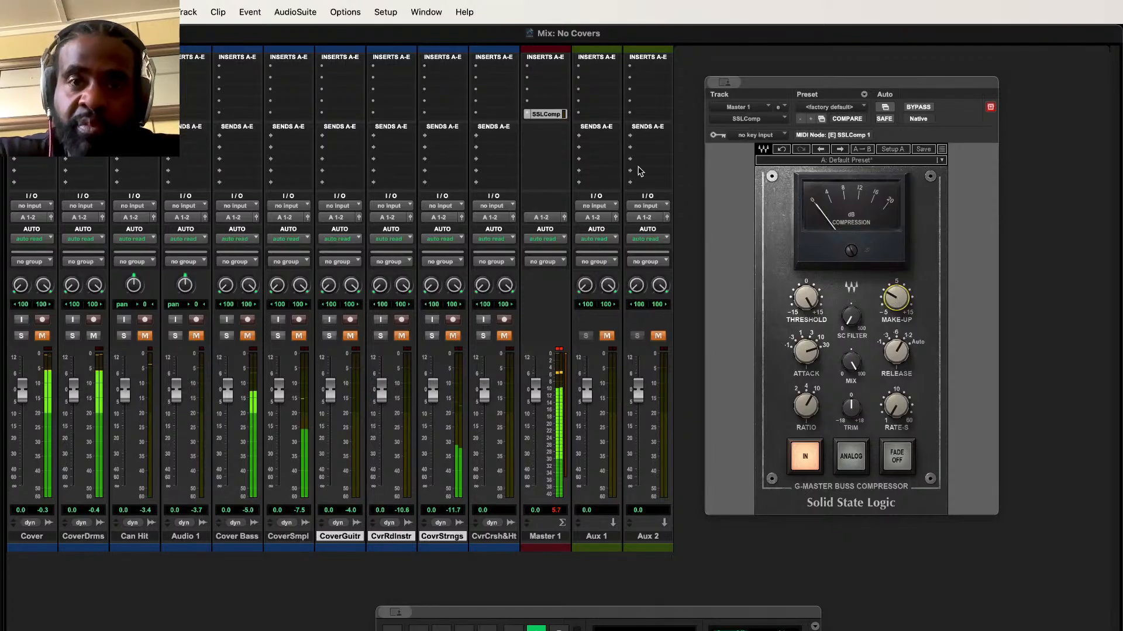
pyautogui.click(919, 105)
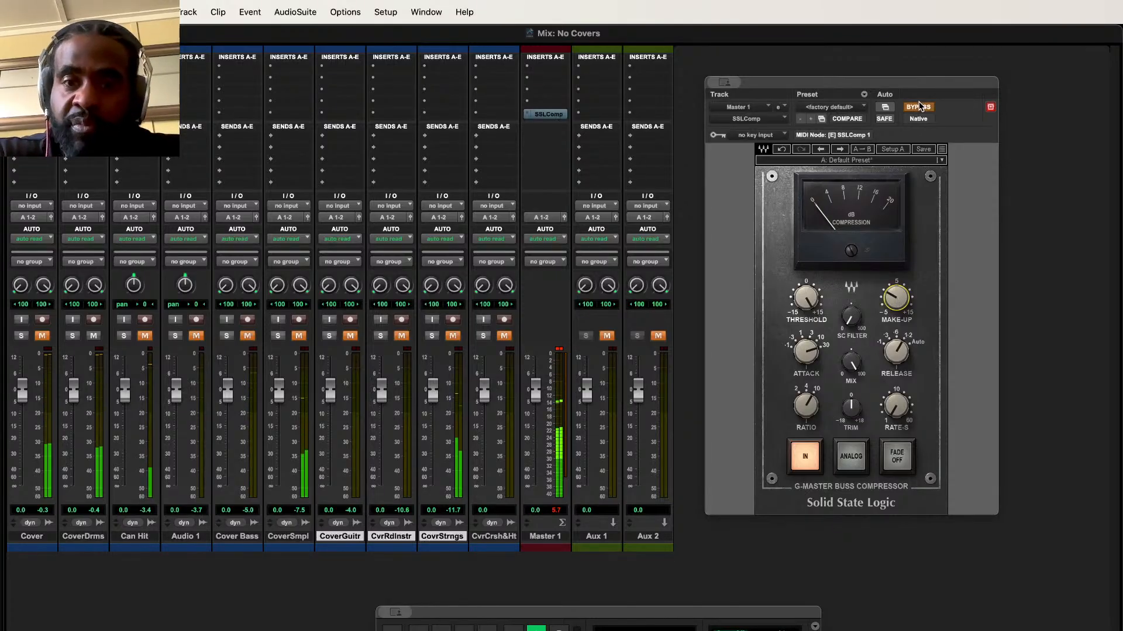
pyautogui.click(919, 107)
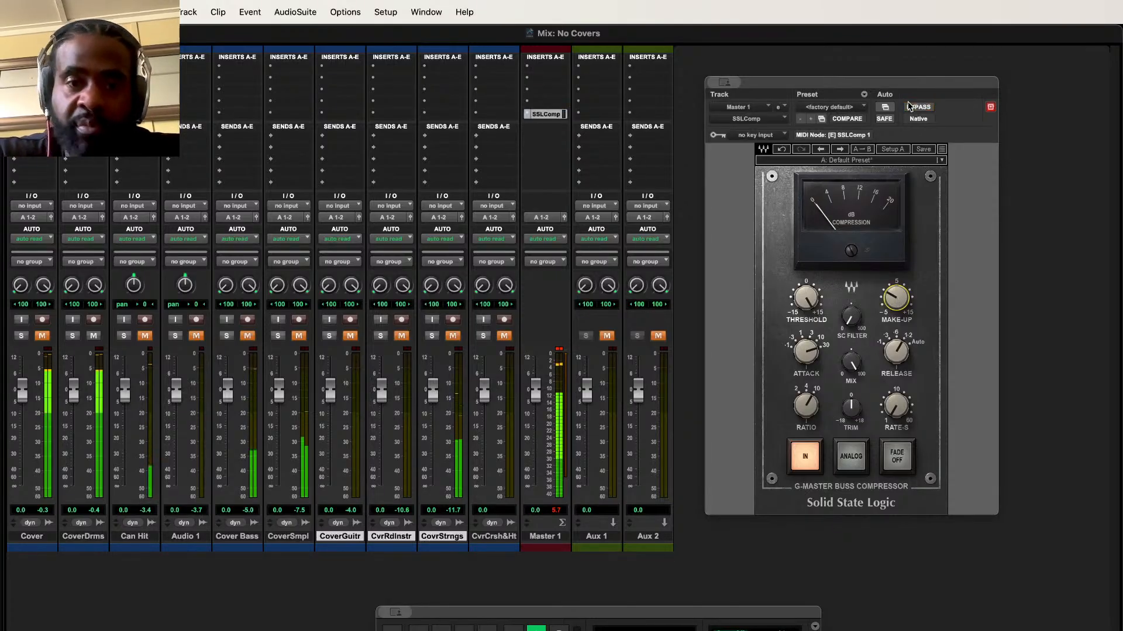
# Step: Solo Cover Drums, stop playback, and load the stereo UADx dbx 160 Compressor on its insert A
pyautogui.click(72, 335)
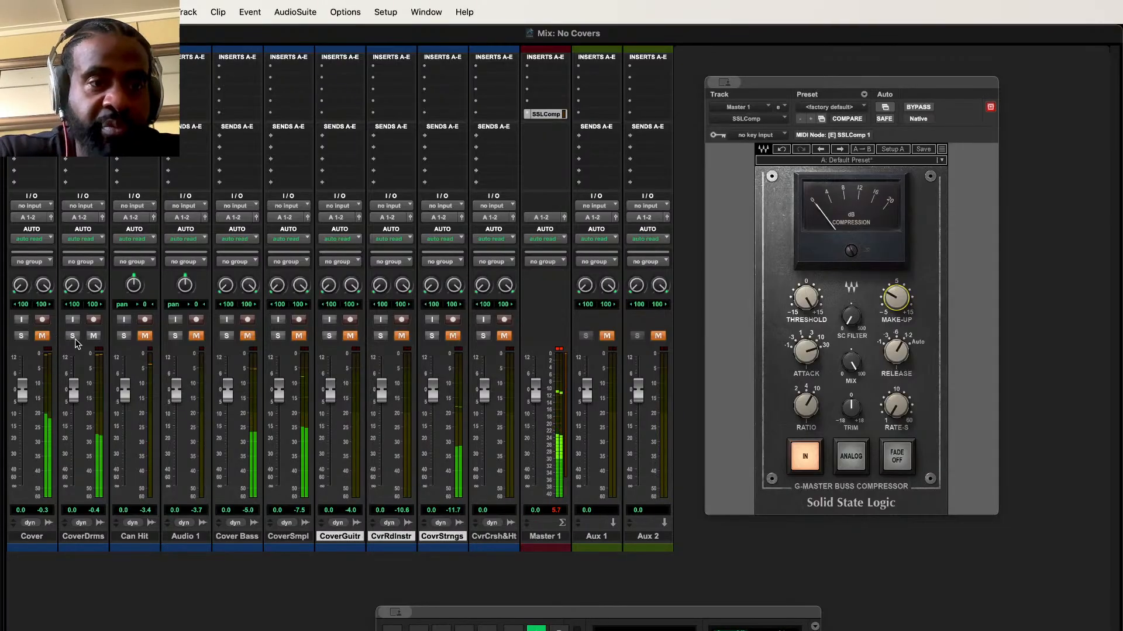
pyautogui.press('space')
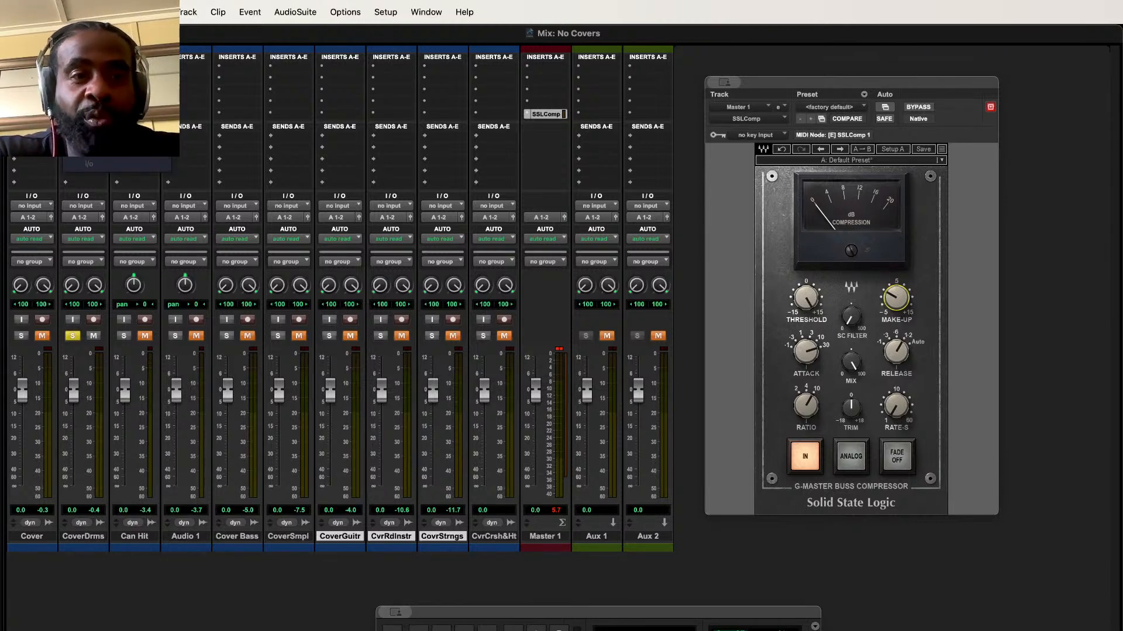
pyautogui.click(193, 66)
pyautogui.moveTo(211, 112)
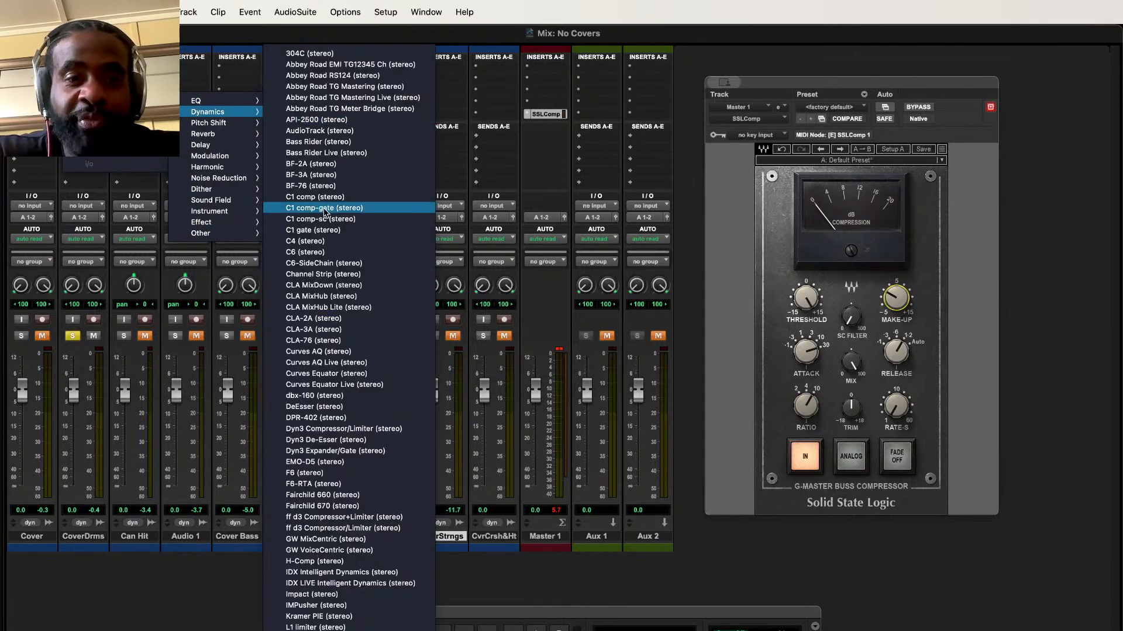
pyautogui.scroll(-10, 351, 523)
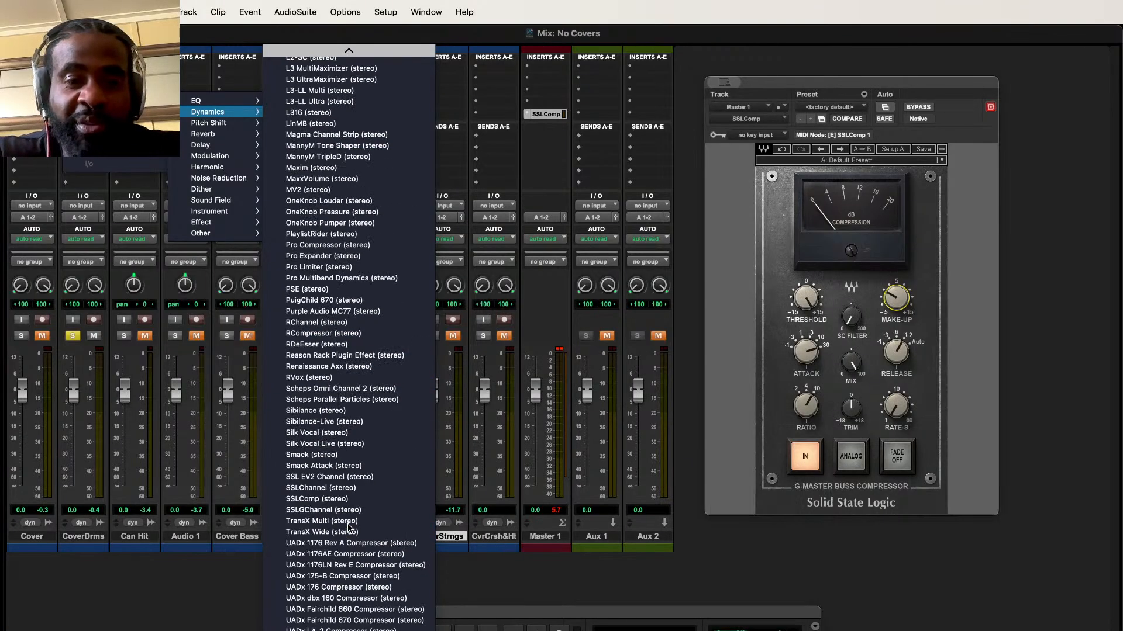
pyautogui.click(369, 600)
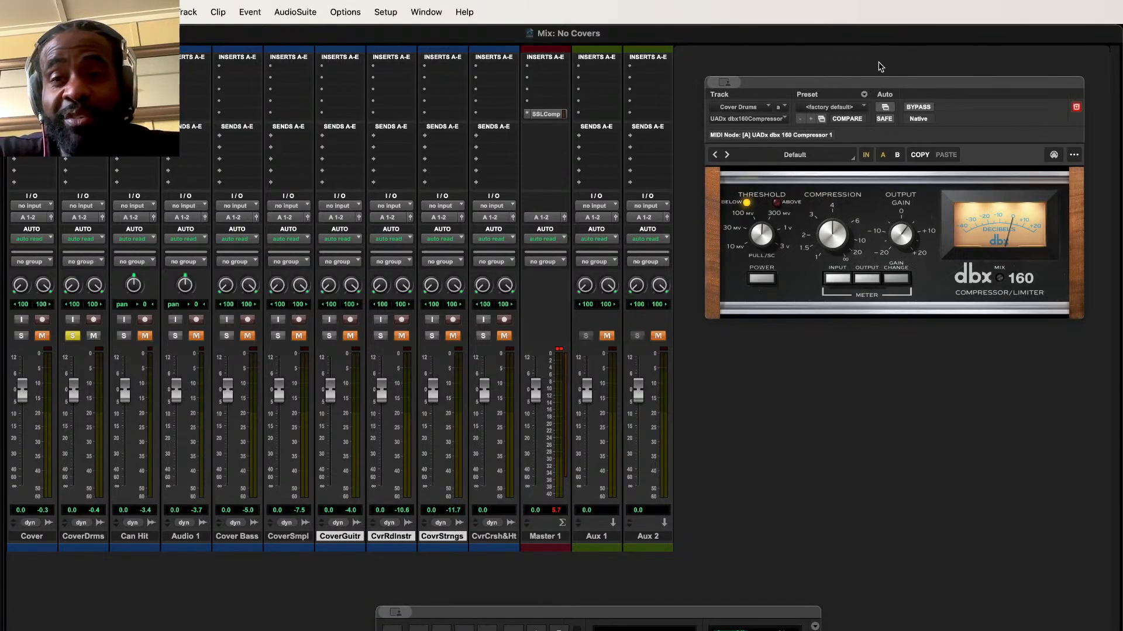
# Step: Play the soloed drums and adjust the threshold of the dbx 160 compressor
pyautogui.moveTo(868, 83); pyautogui.dragTo(840, 317)
pyautogui.press('space')
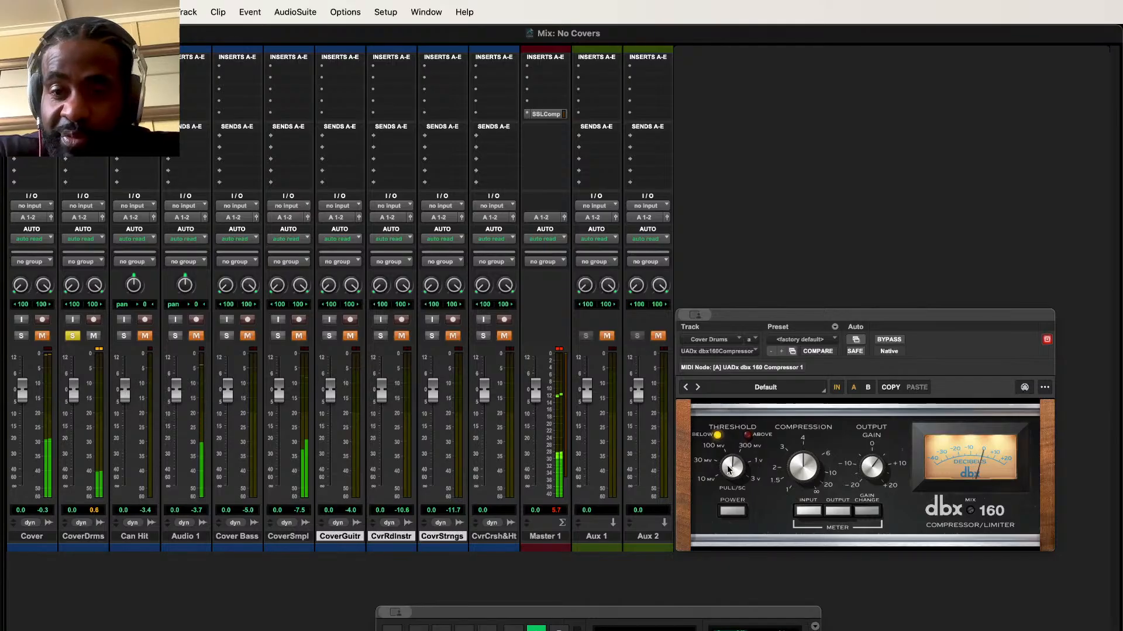
pyautogui.moveTo(732, 467); pyautogui.dragTo(719, 296)
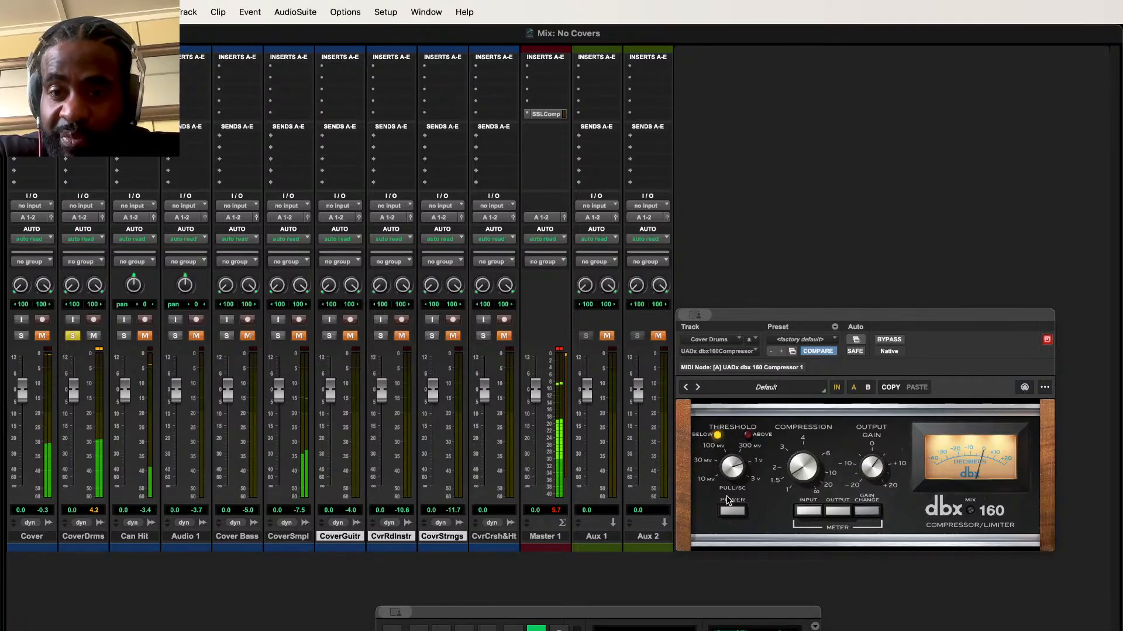
# Step: Compare the drums with the dbx 160 bypassed and active, leaving it active during playback
pyautogui.click(889, 340)
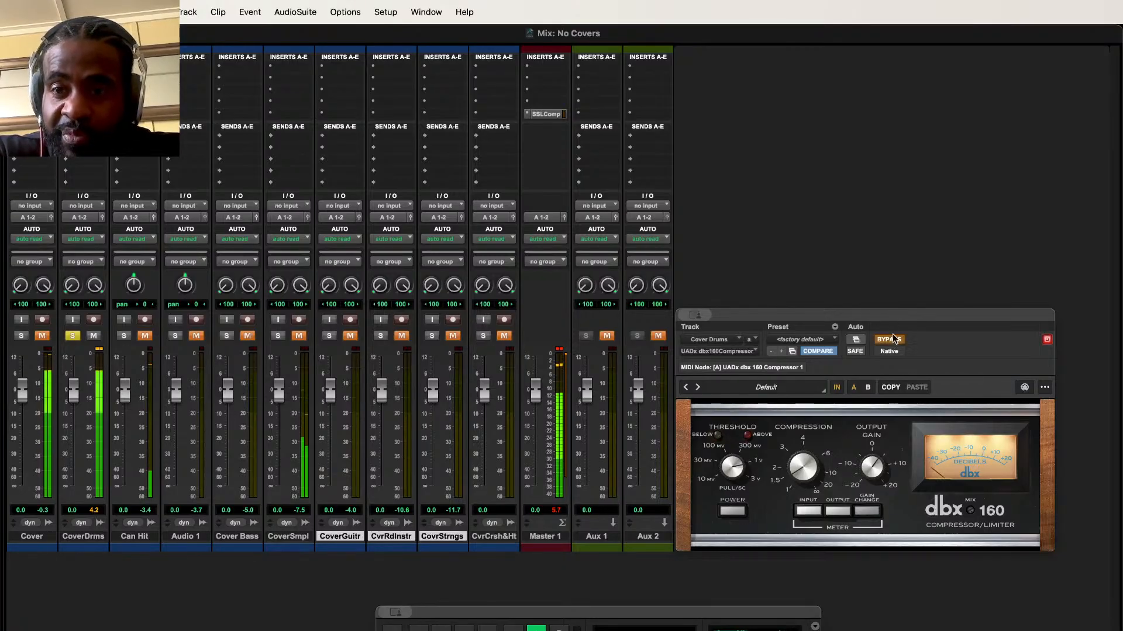
pyautogui.moveTo(882, 313); pyautogui.dragTo(895, 253)
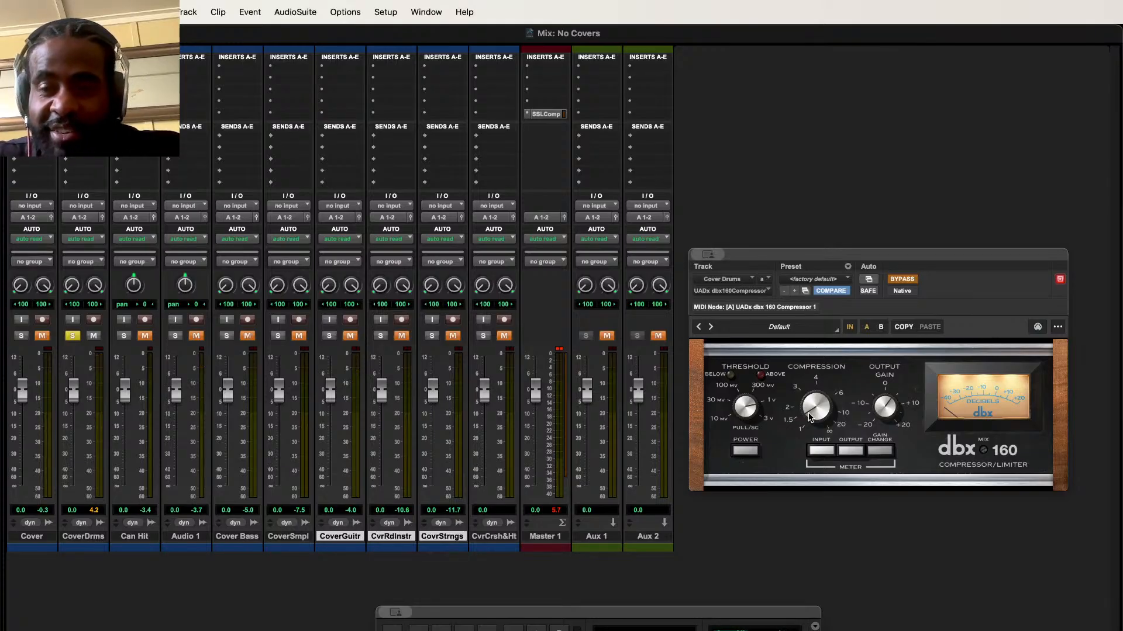
pyautogui.click(904, 280)
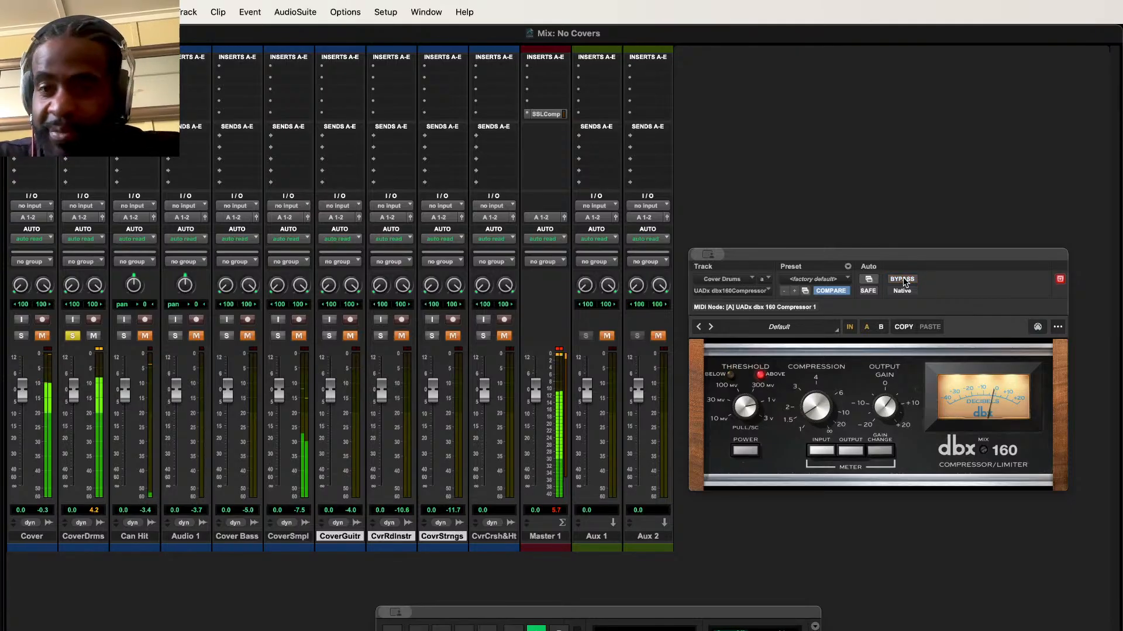
pyautogui.press('space')
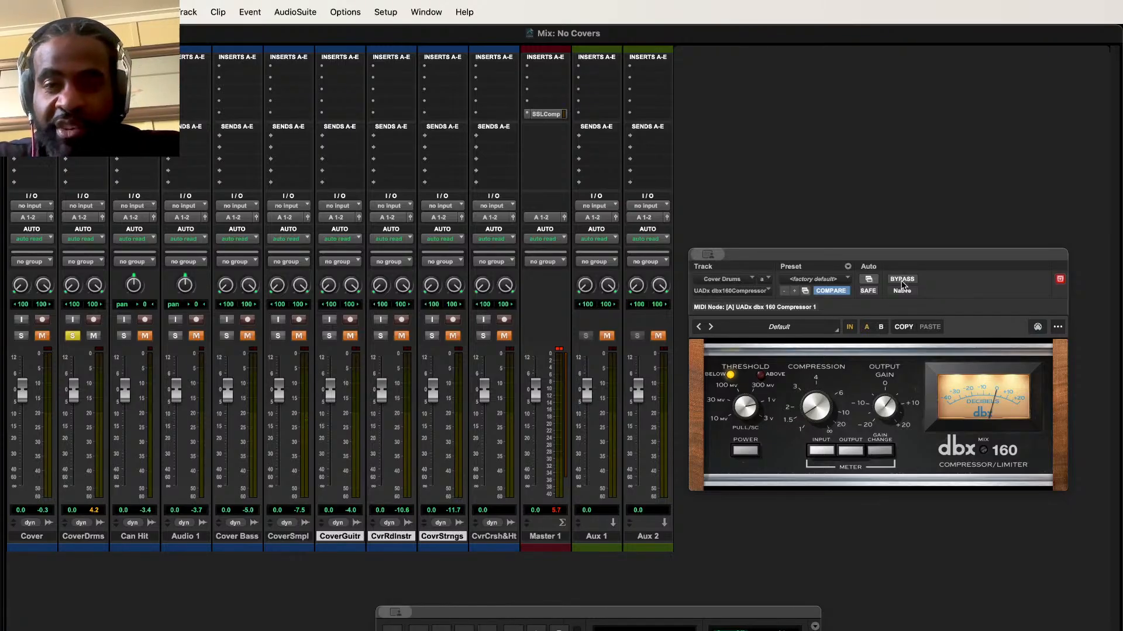
pyautogui.press('space')
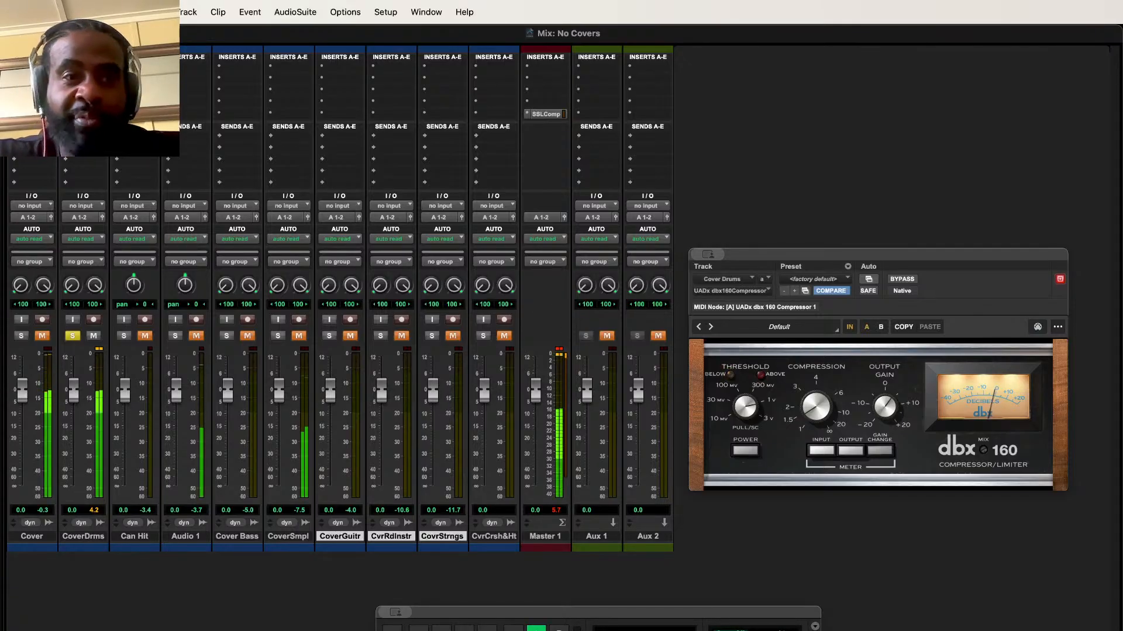
# Step: Load the stereo UADx Neve 1073 Preamp and EQ on insert B of Cover Drums
pyautogui.click(66, 77)
pyautogui.moveTo(117, 101)
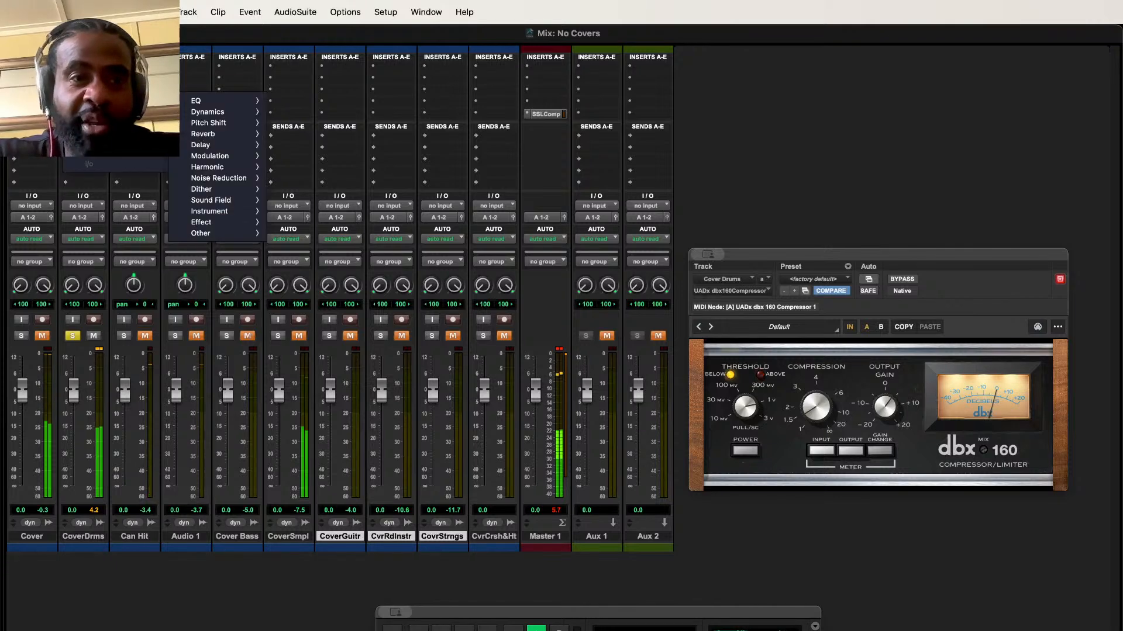
pyautogui.moveTo(209, 101)
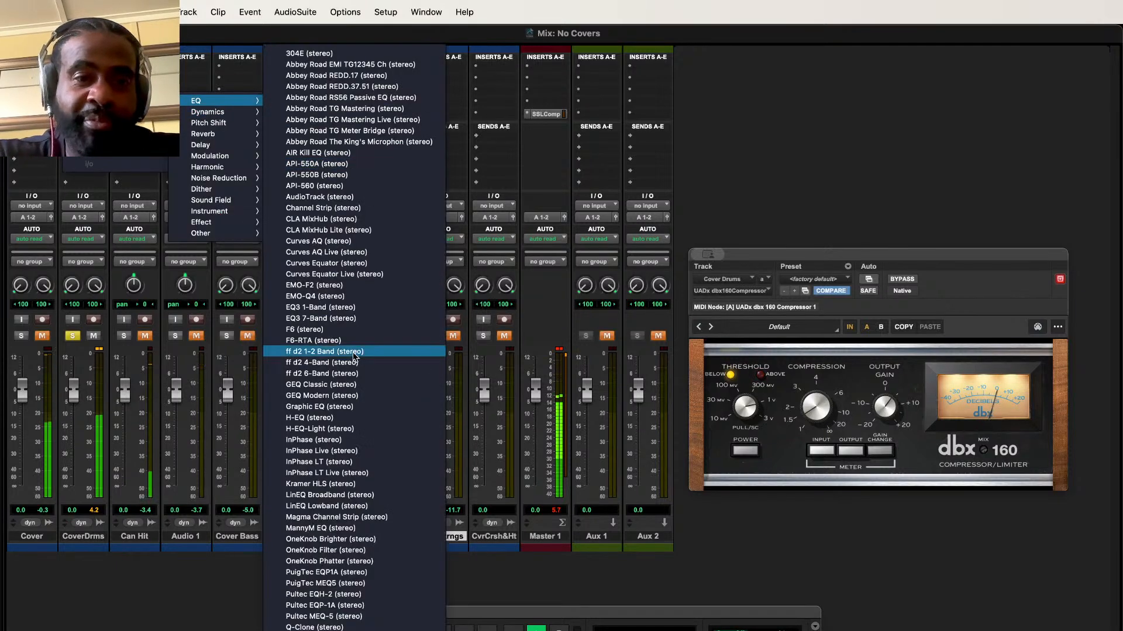
pyautogui.scroll(-5, 354, 357)
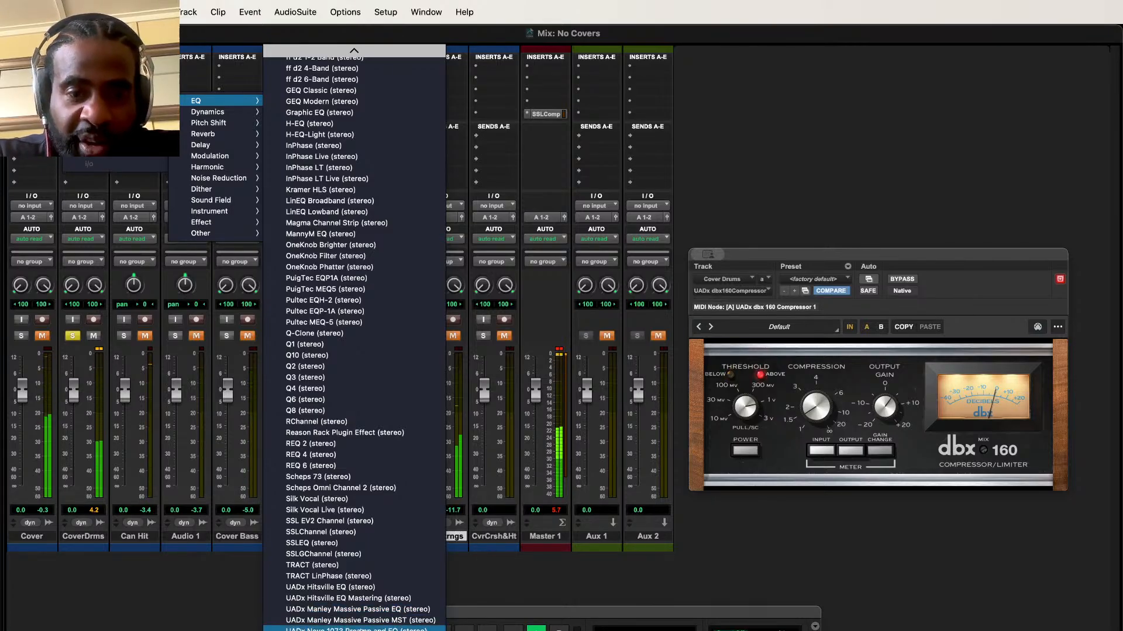
pyautogui.press('Escape')
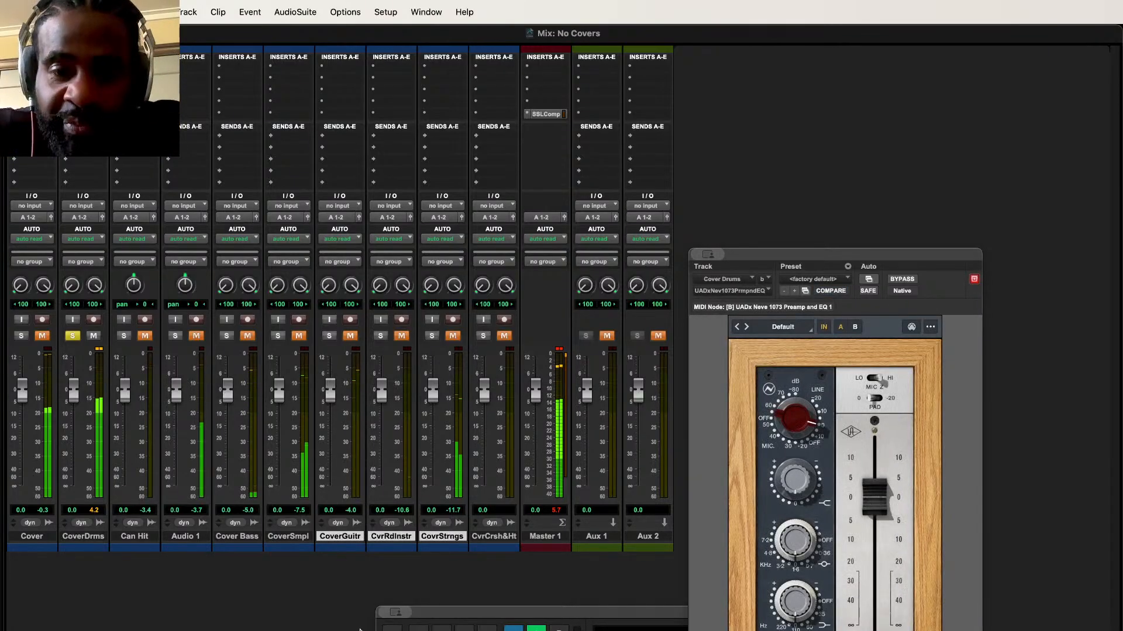
# Step: Load the stereo API-550B equalizer on insert C of Cover Drums and move its window clear of the right side
pyautogui.moveTo(803, 254); pyautogui.dragTo(809, 100)
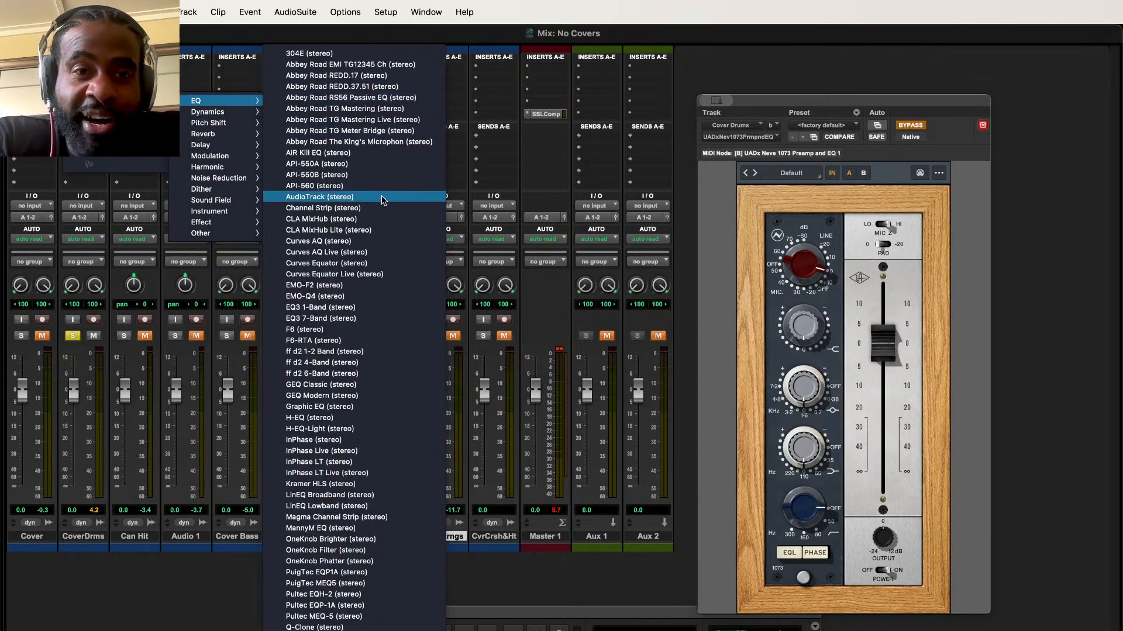
pyautogui.click(376, 177)
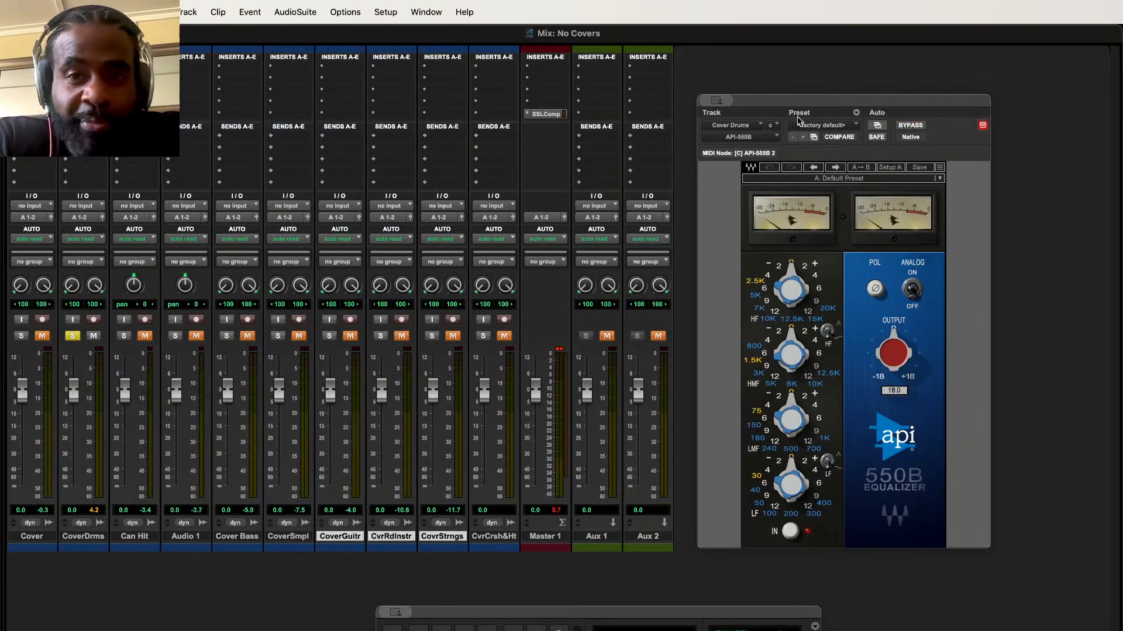
pyautogui.moveTo(794, 105); pyautogui.dragTo(531, 102)
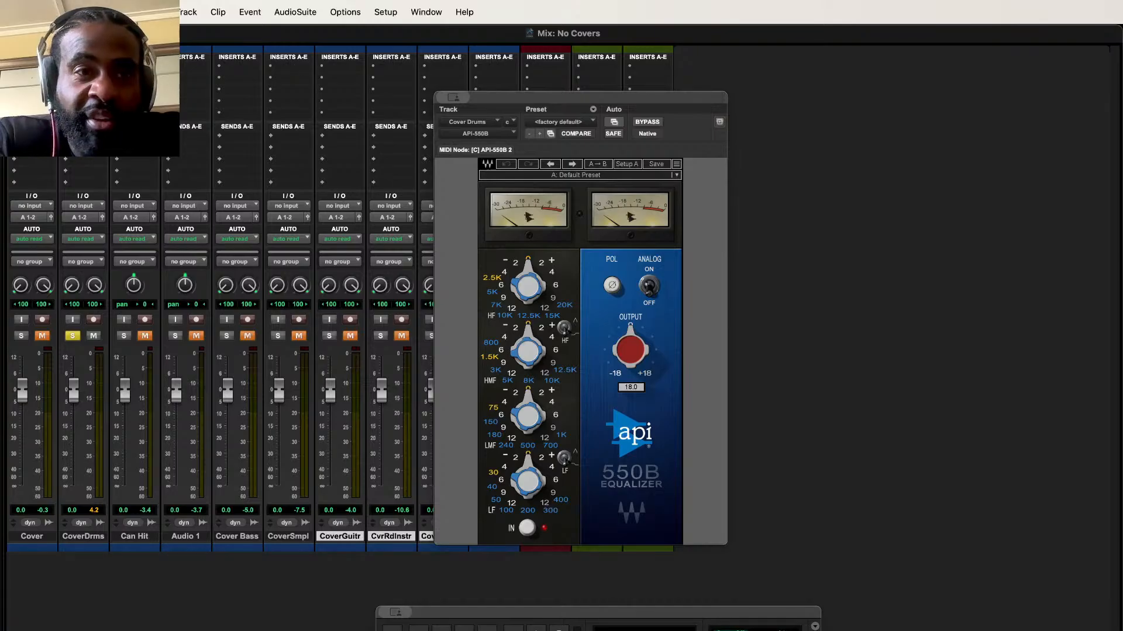
# Step: Open the Neve 1073 in its own window beside the API-550B and bypass the API-550B
pyautogui.click(85, 77)
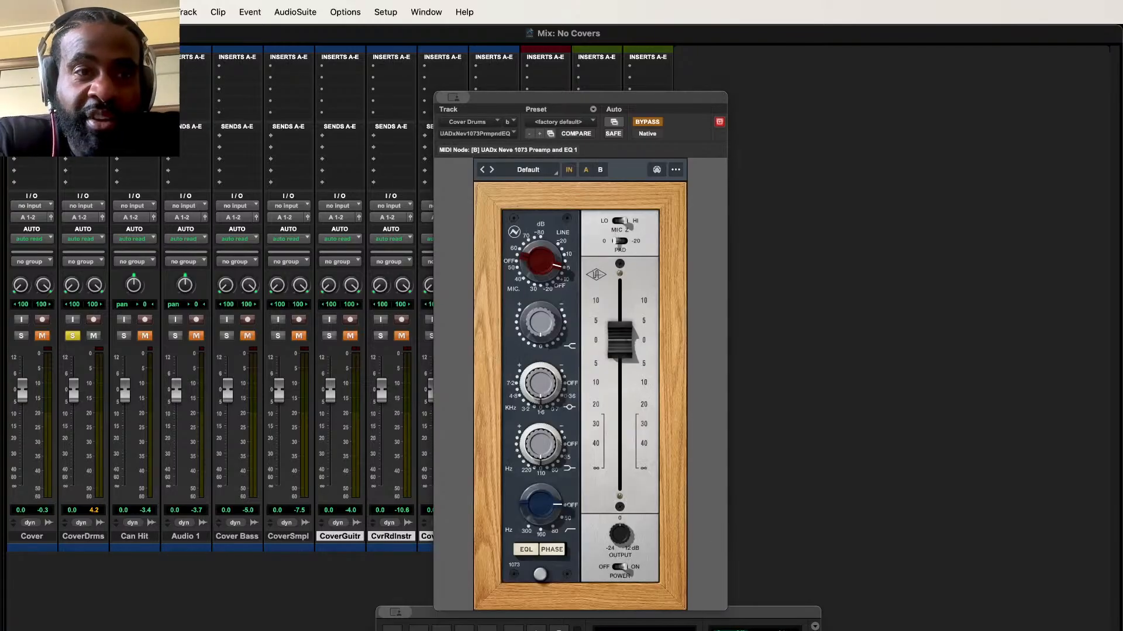
pyautogui.click(718, 123)
pyautogui.moveTo(683, 97); pyautogui.dragTo(980, 87)
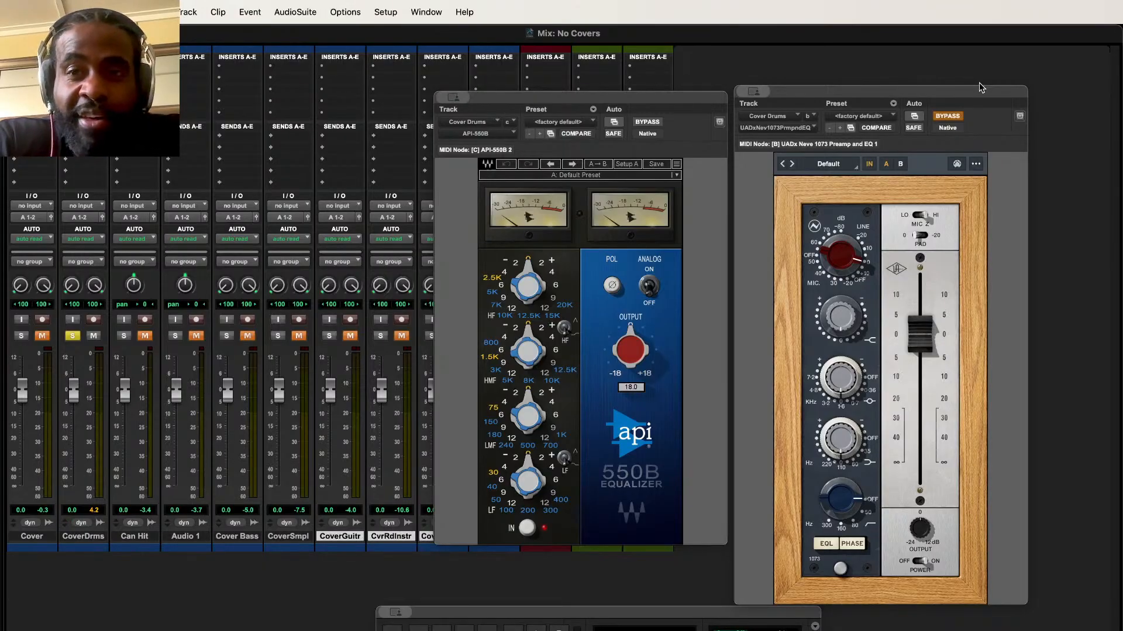
pyautogui.click(649, 123)
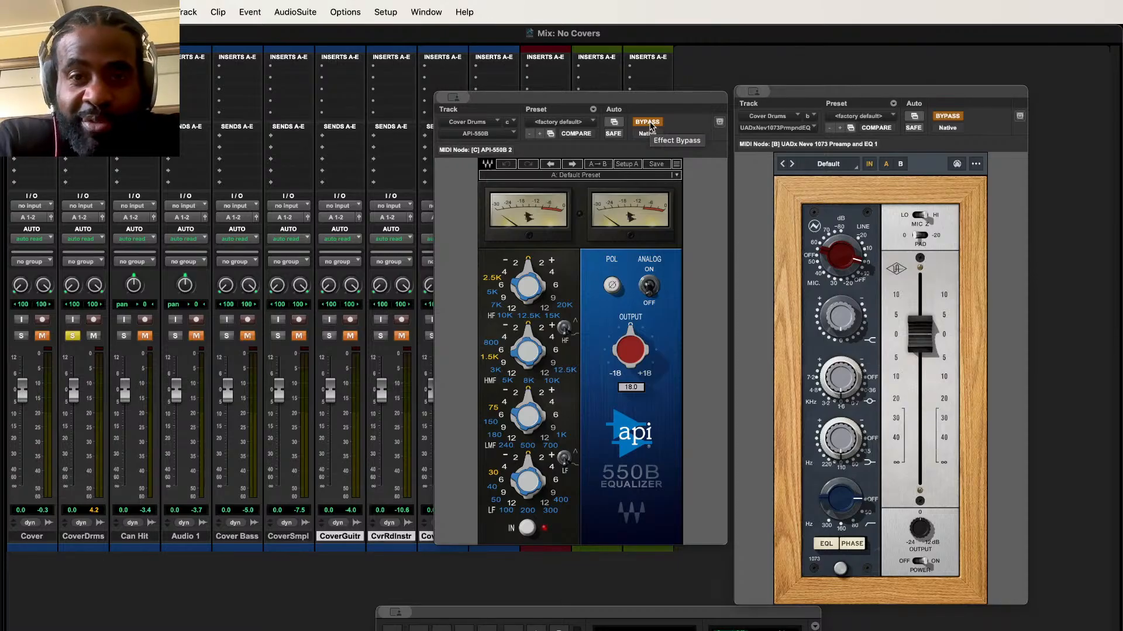
# Step: Play the soloed drums and compare them with the API-550B active and bypassed
pyautogui.press('space')
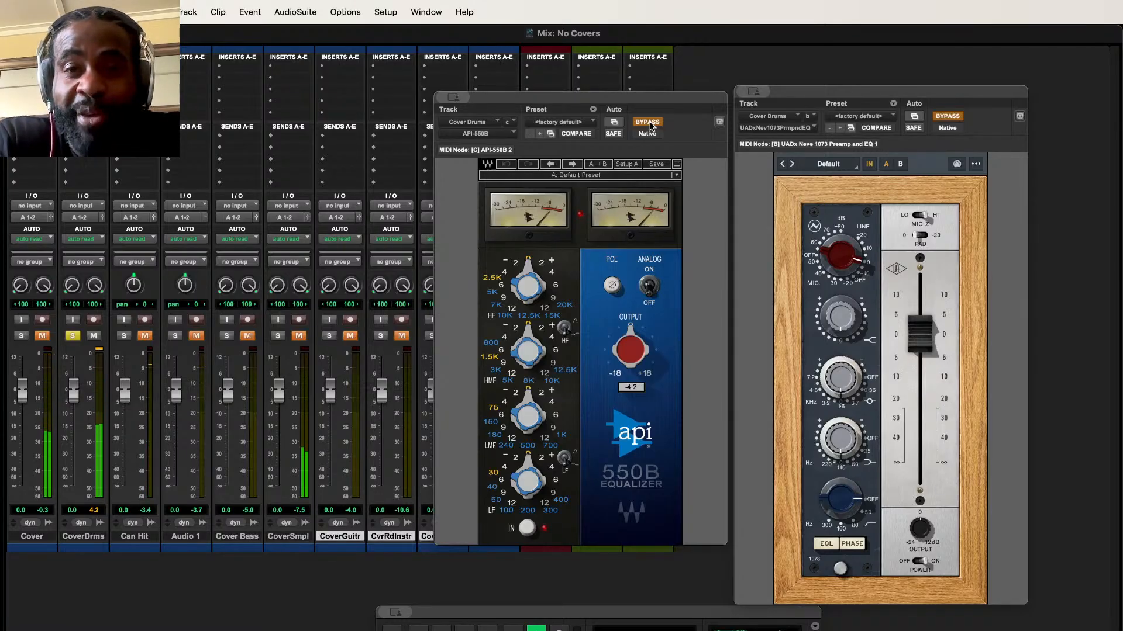
pyautogui.click(647, 123)
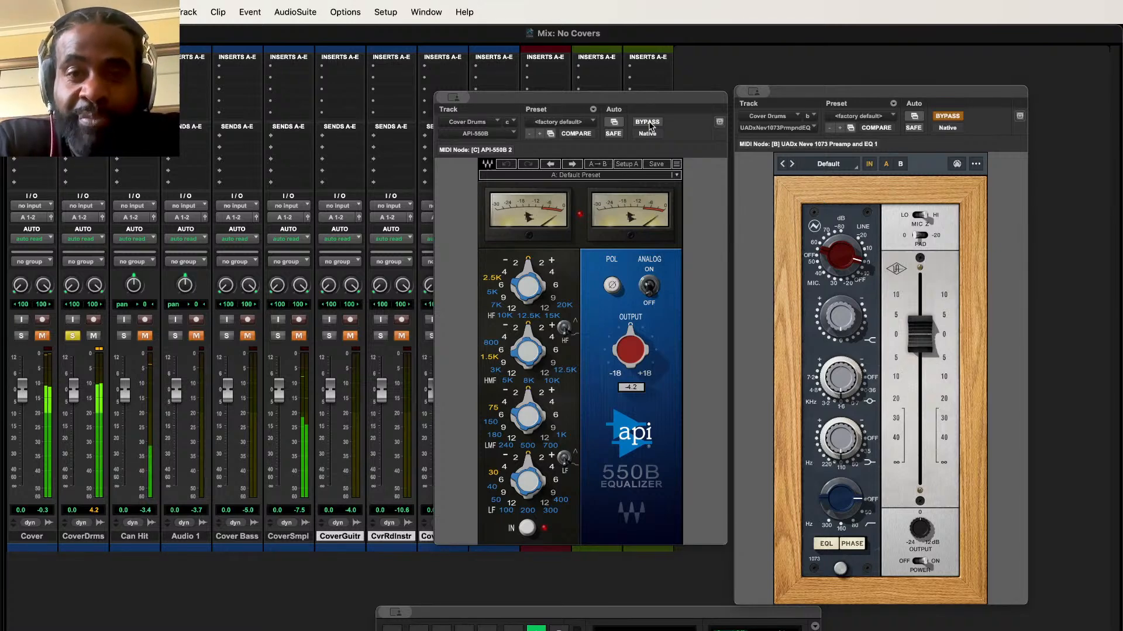
pyautogui.click(648, 122)
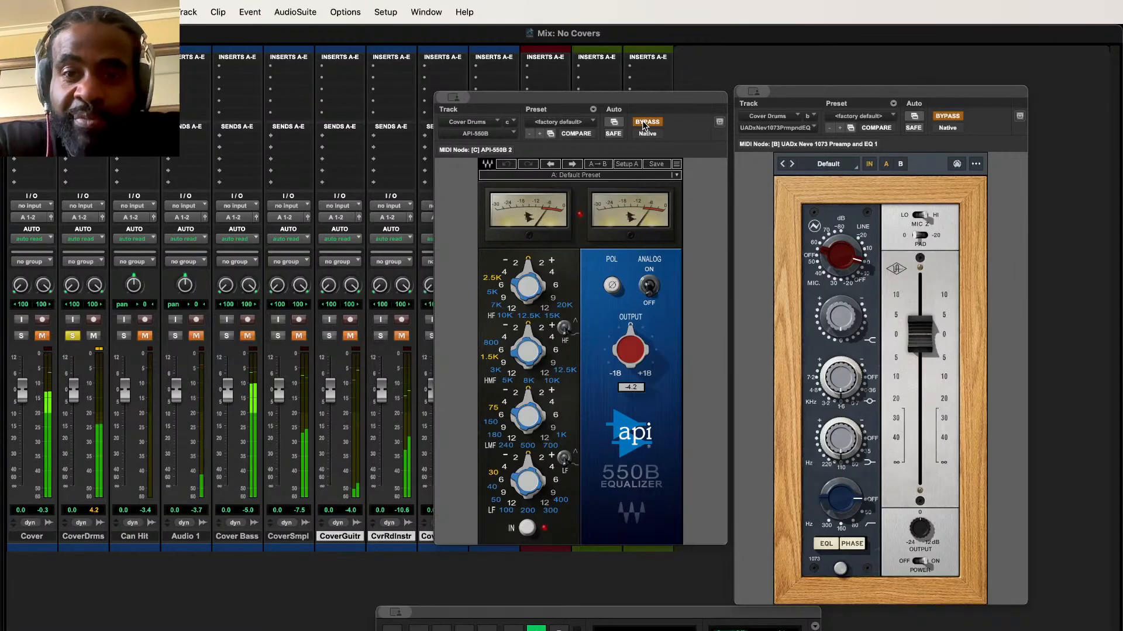
pyautogui.click(642, 121)
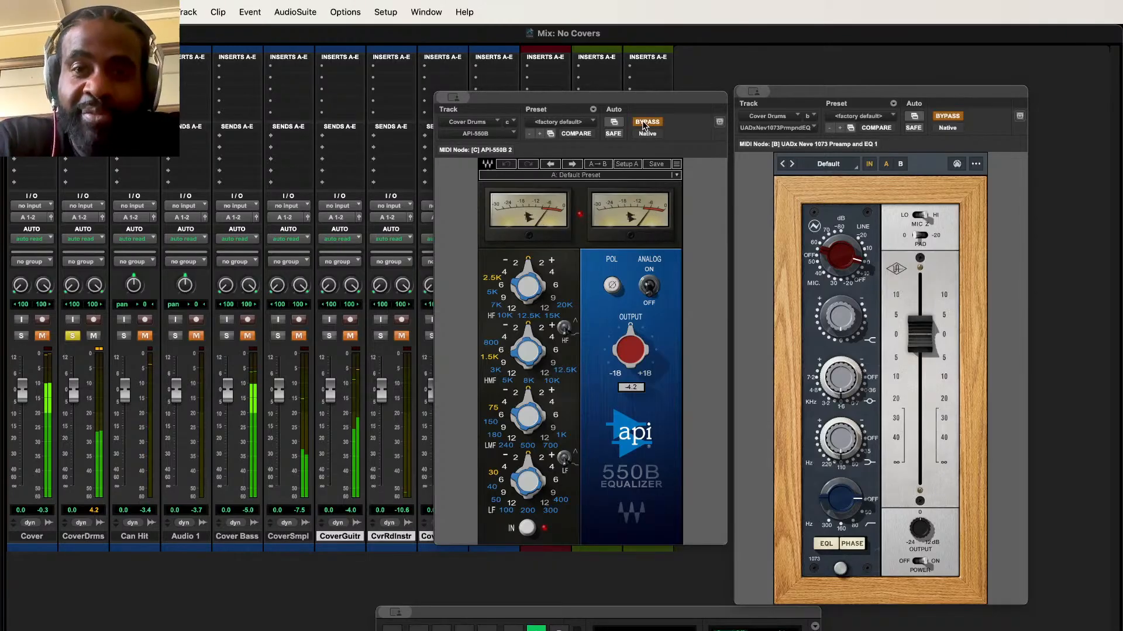
pyautogui.click(642, 120)
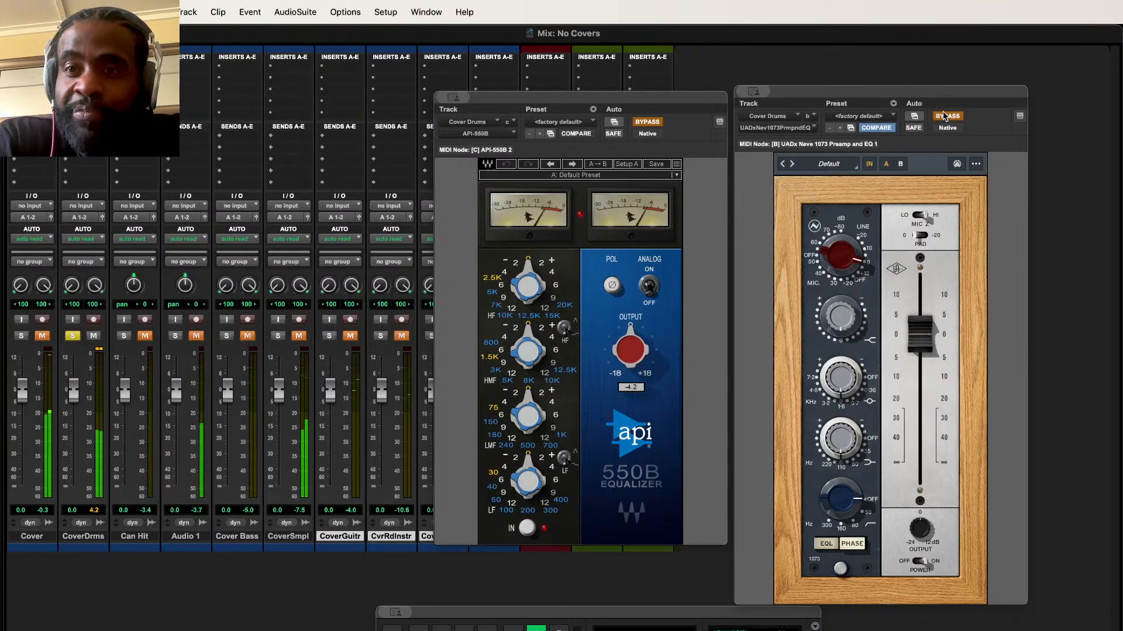
# Step: Compare the drums with the Neve 1073 active and bypassed, rechecking the API-550B for reference
pyautogui.click(949, 117)
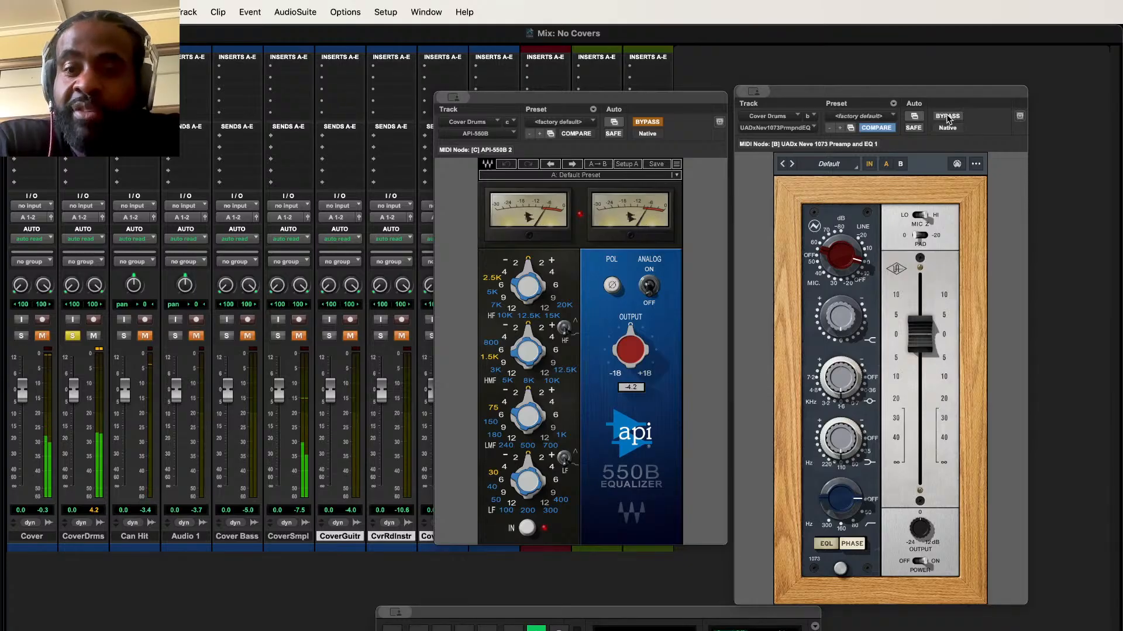
pyautogui.click(947, 120)
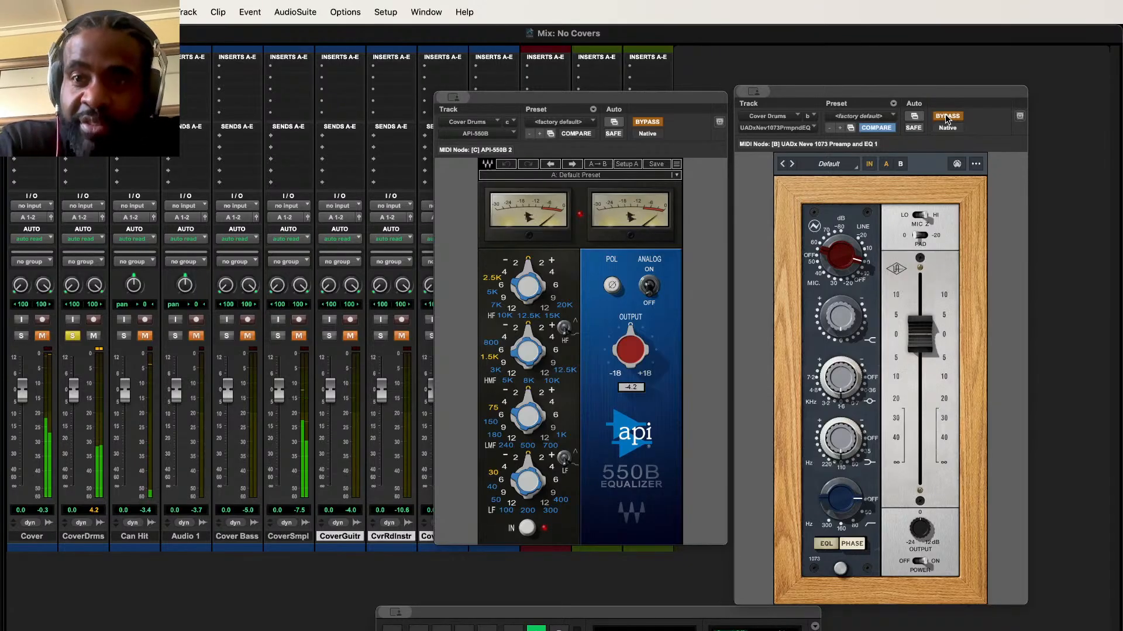
pyautogui.click(948, 119)
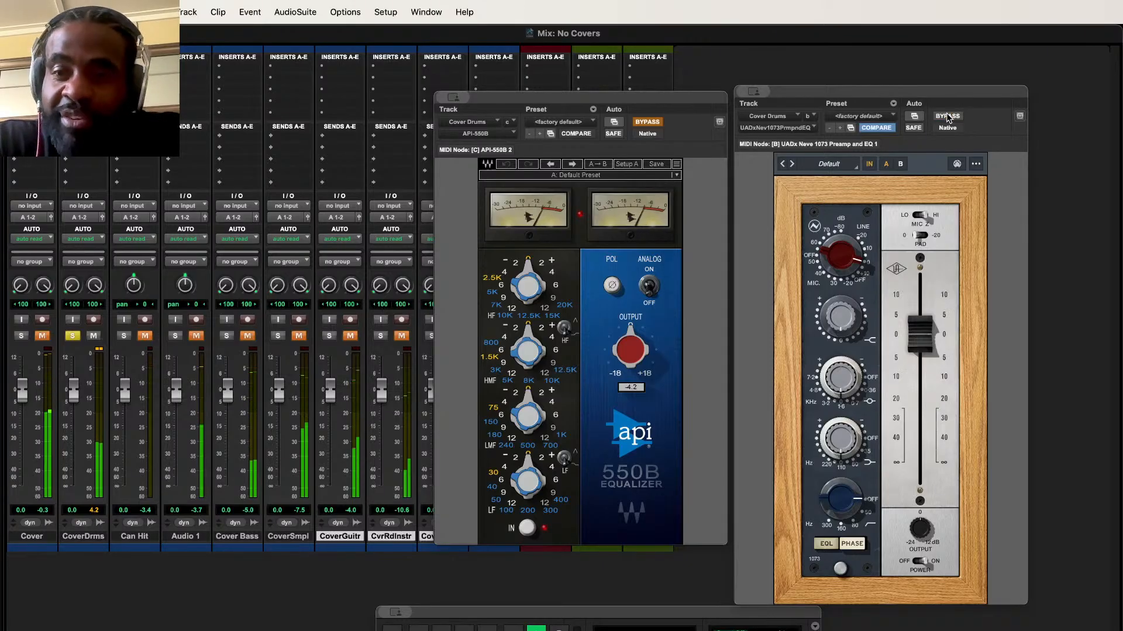
pyautogui.click(948, 119)
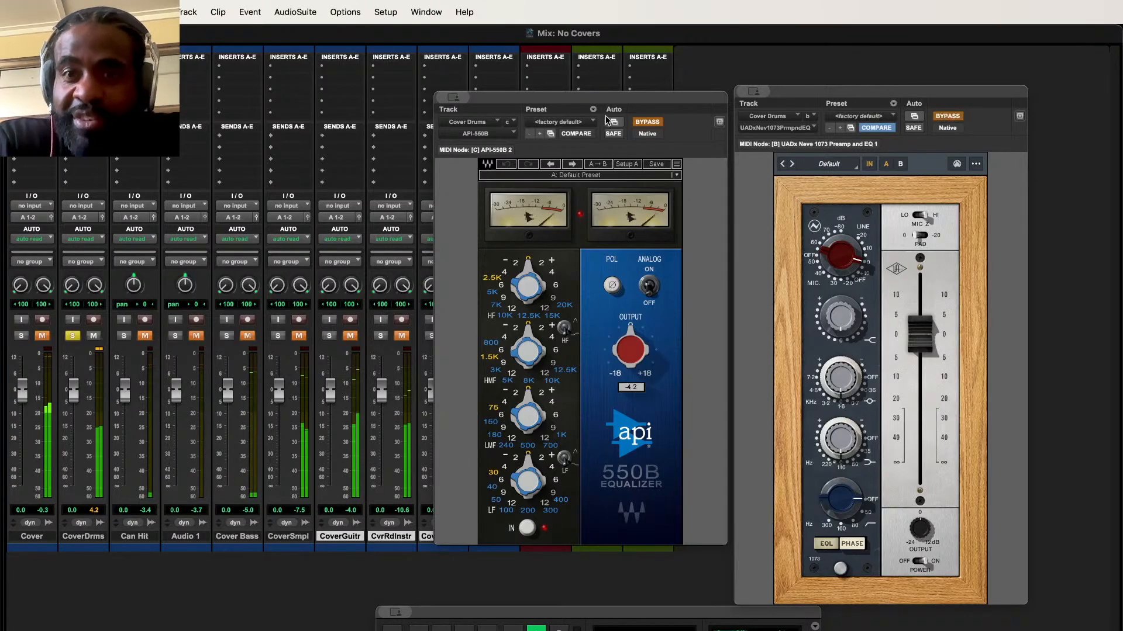
pyautogui.click(647, 122)
pyautogui.click(647, 123)
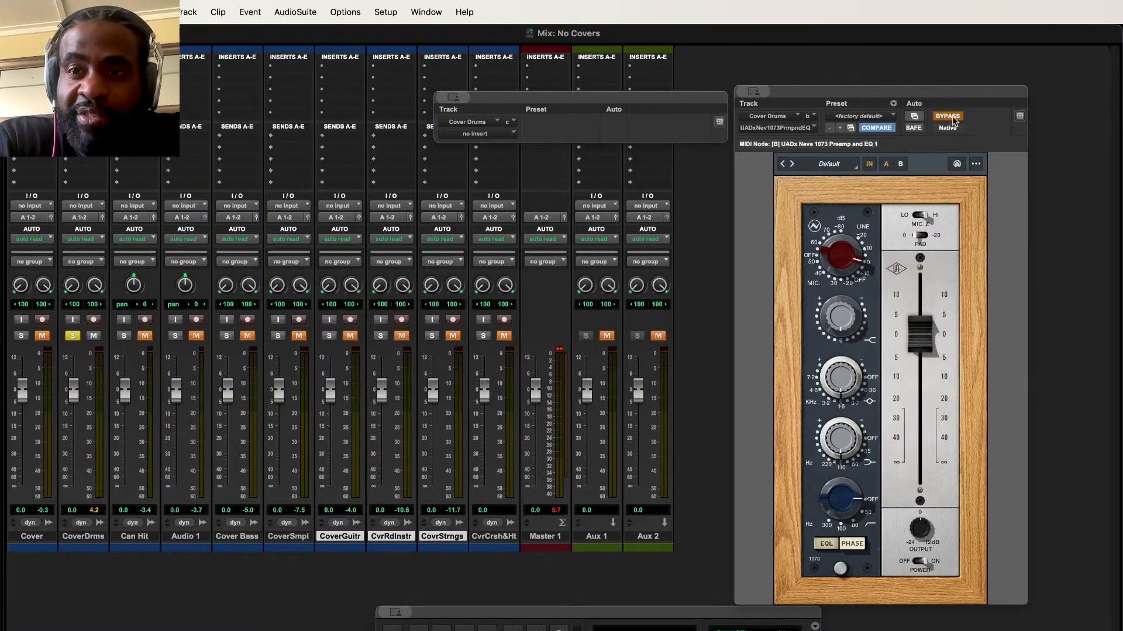
# Step: Play the drums while switching the Neve 1073 in and out of bypass, leaving it active
pyautogui.moveTo(833, 89)
pyautogui.mouseDown()
pyautogui.moveTo(813, 82)
pyautogui.moveTo(814, 91)
pyautogui.mouseUp()
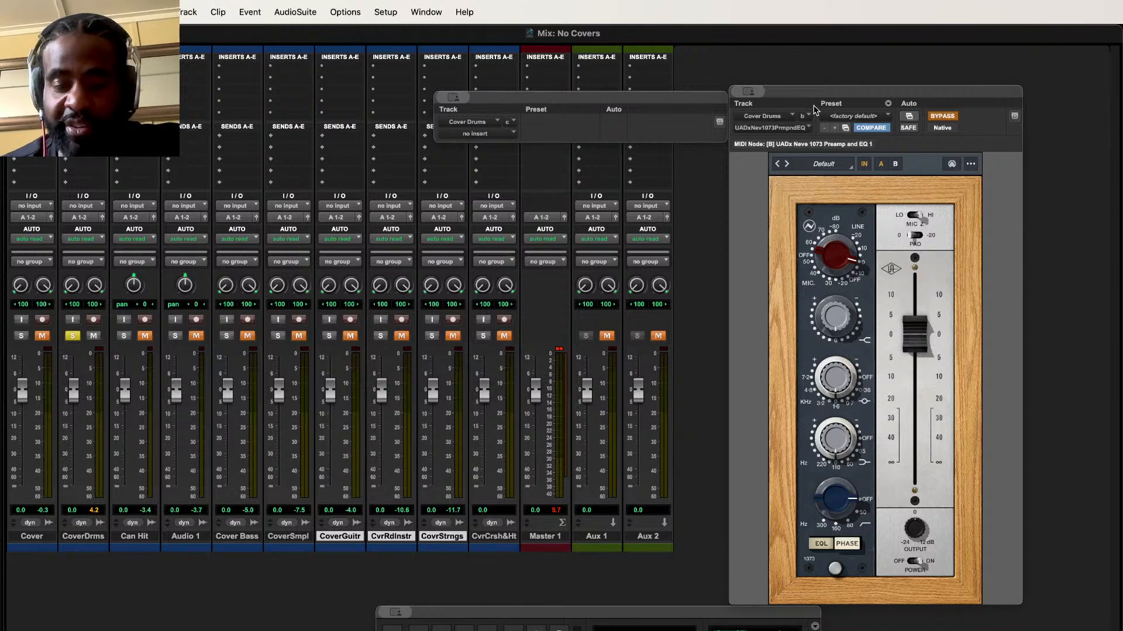
pyautogui.press('space')
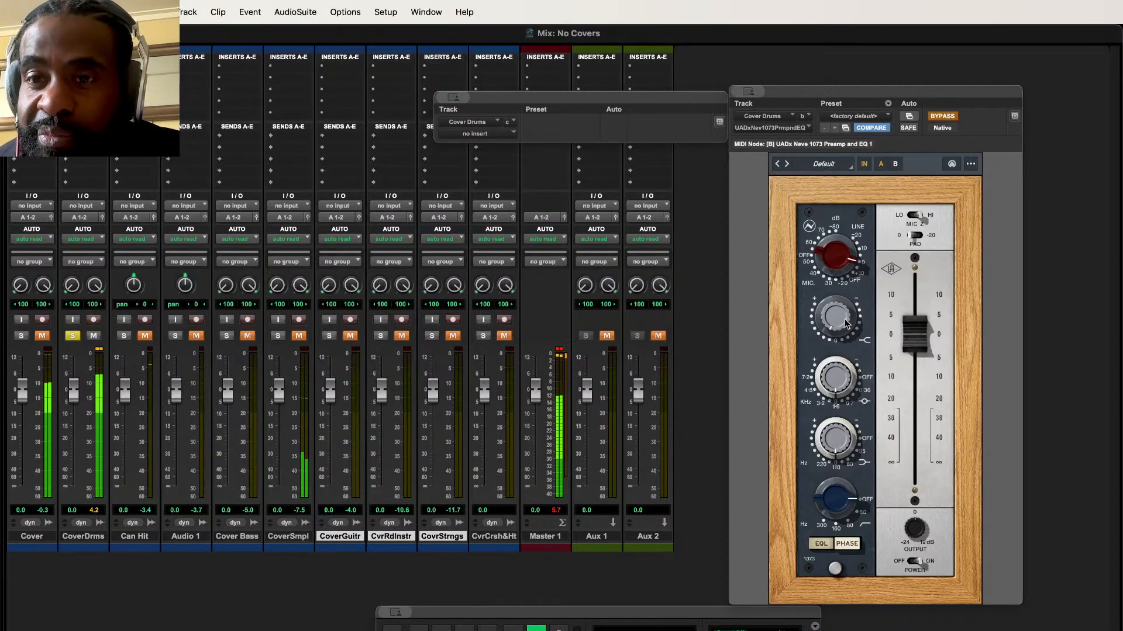
pyautogui.click(942, 117)
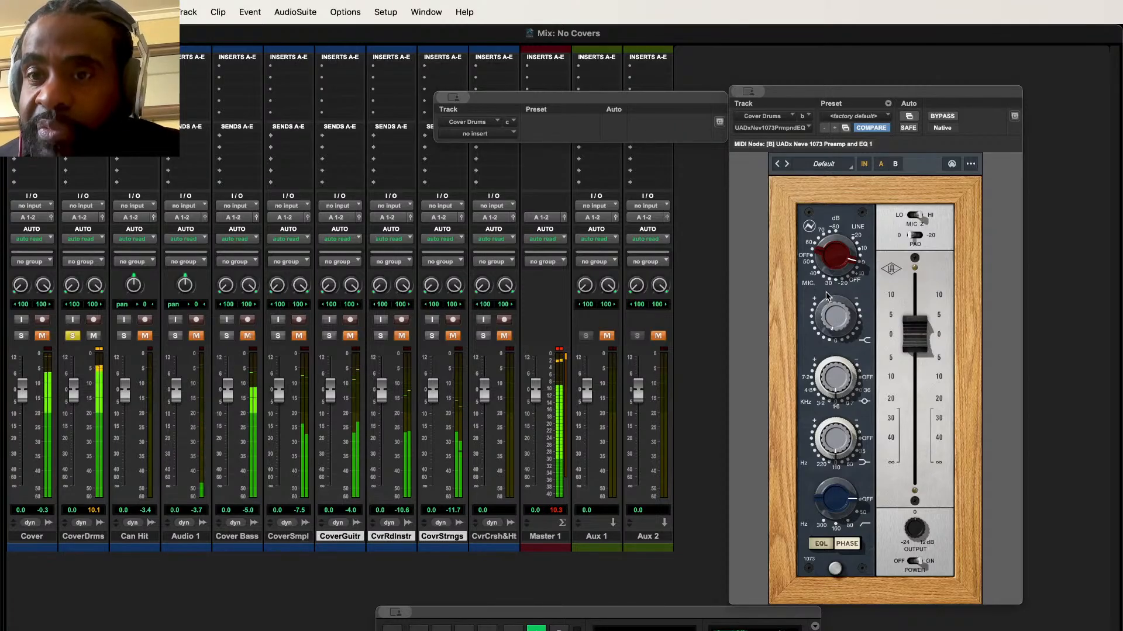
pyautogui.click(942, 116)
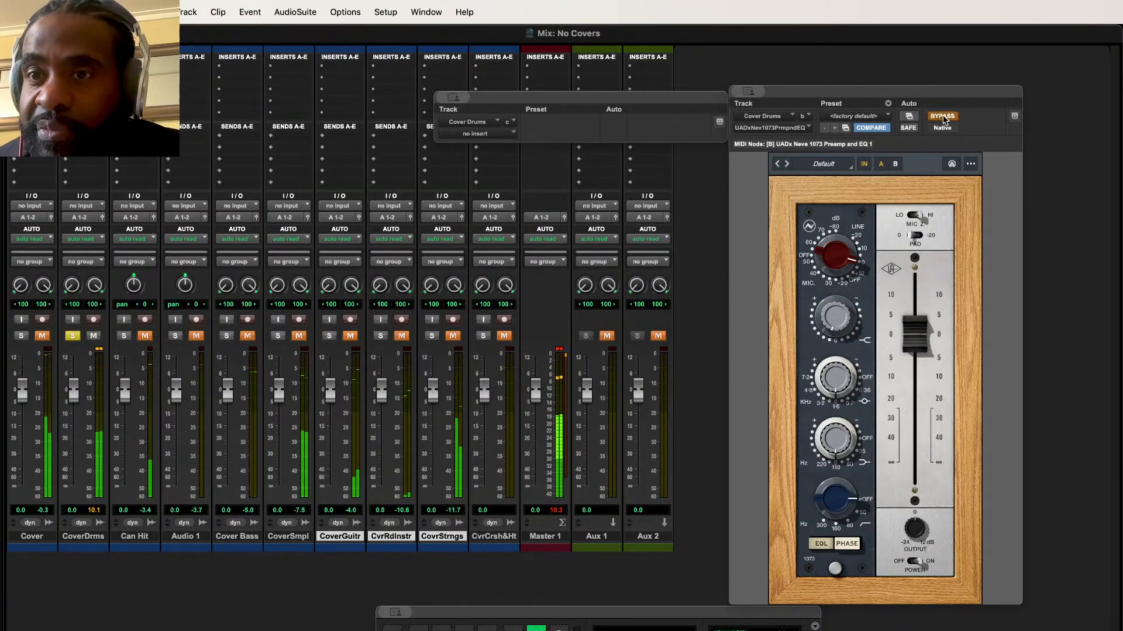
pyautogui.click(942, 117)
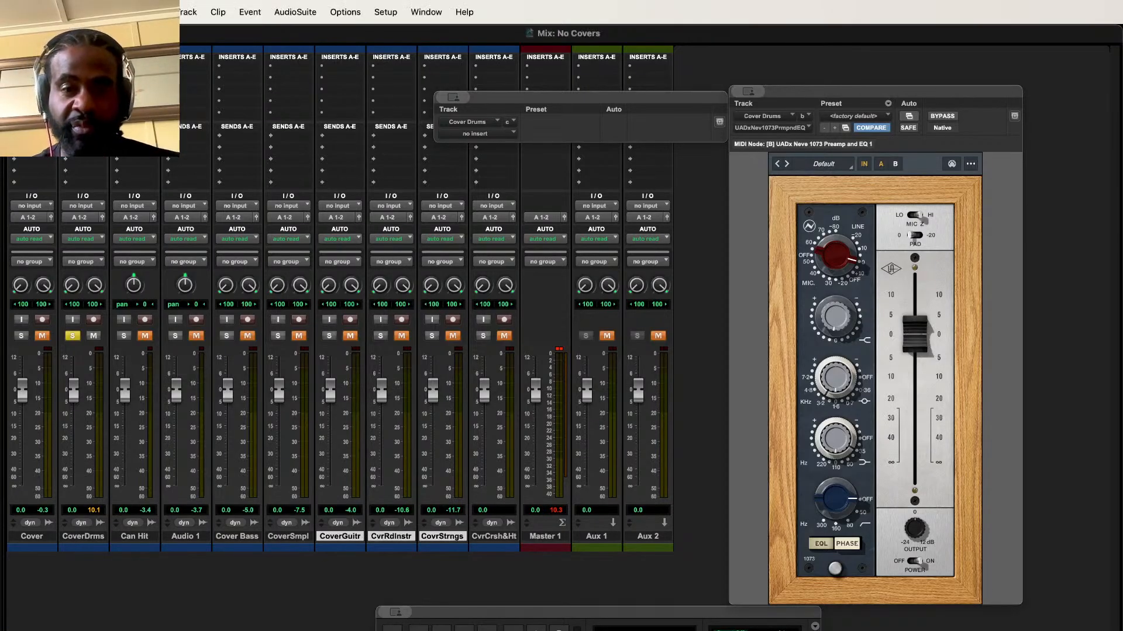
# Step: Replay the drums through the active Neve 1073 and check them once against the bypassed sound
pyautogui.press('space')
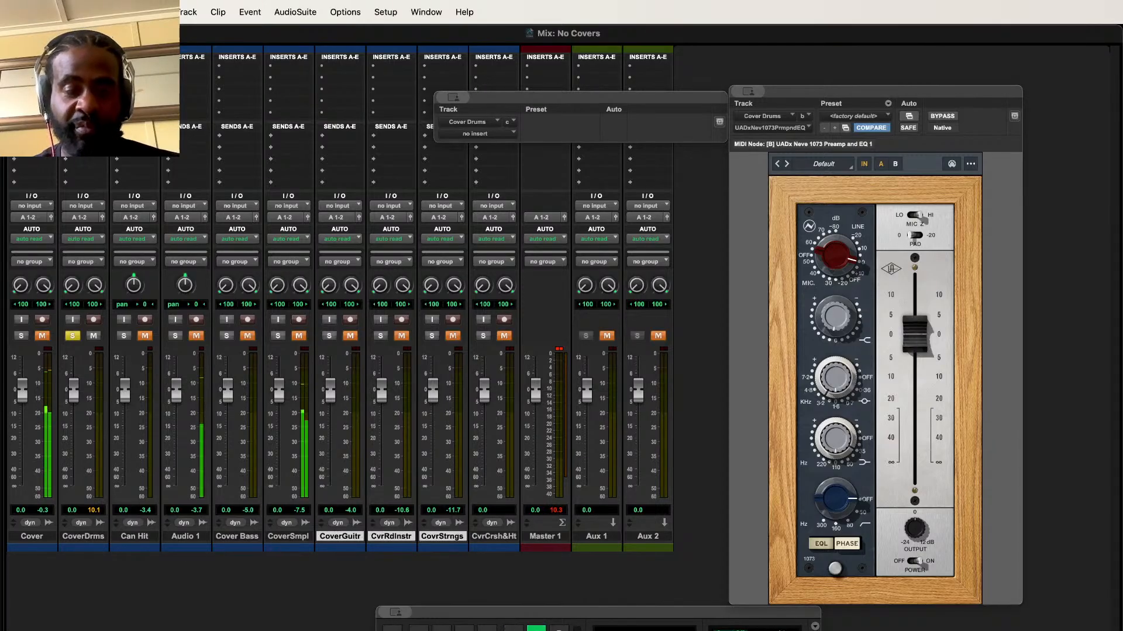
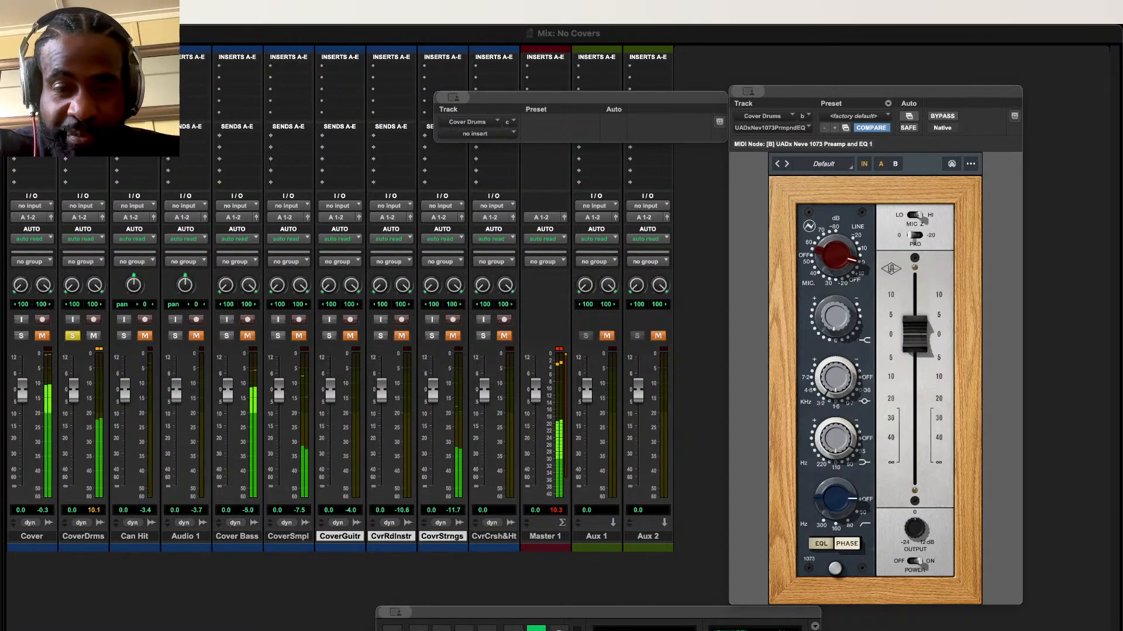
pyautogui.press('space')
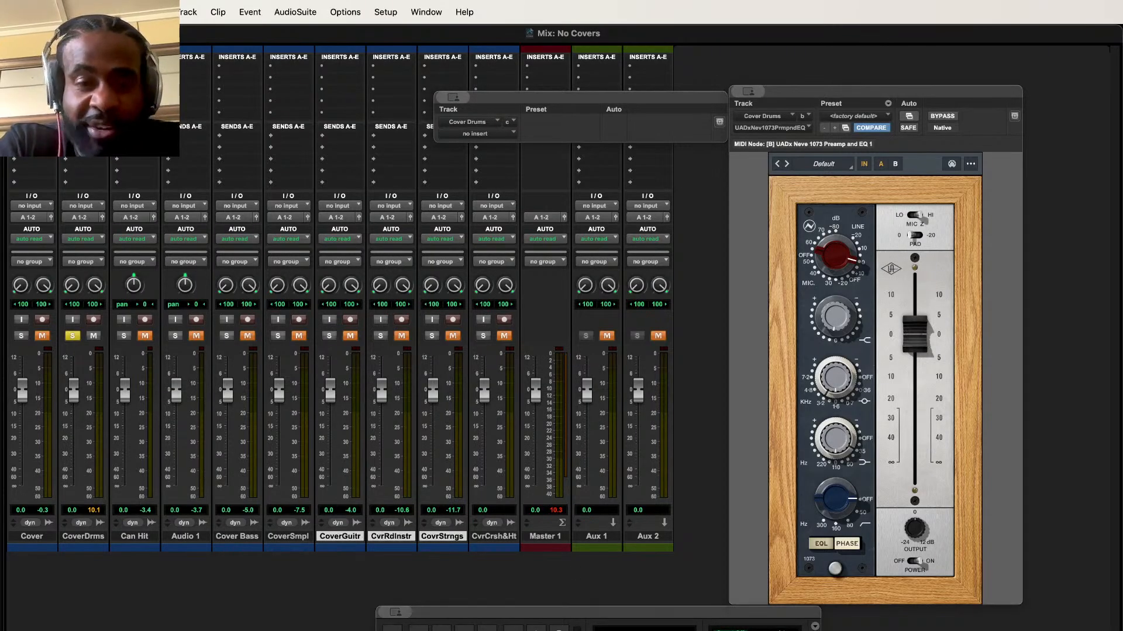
pyautogui.press('space')
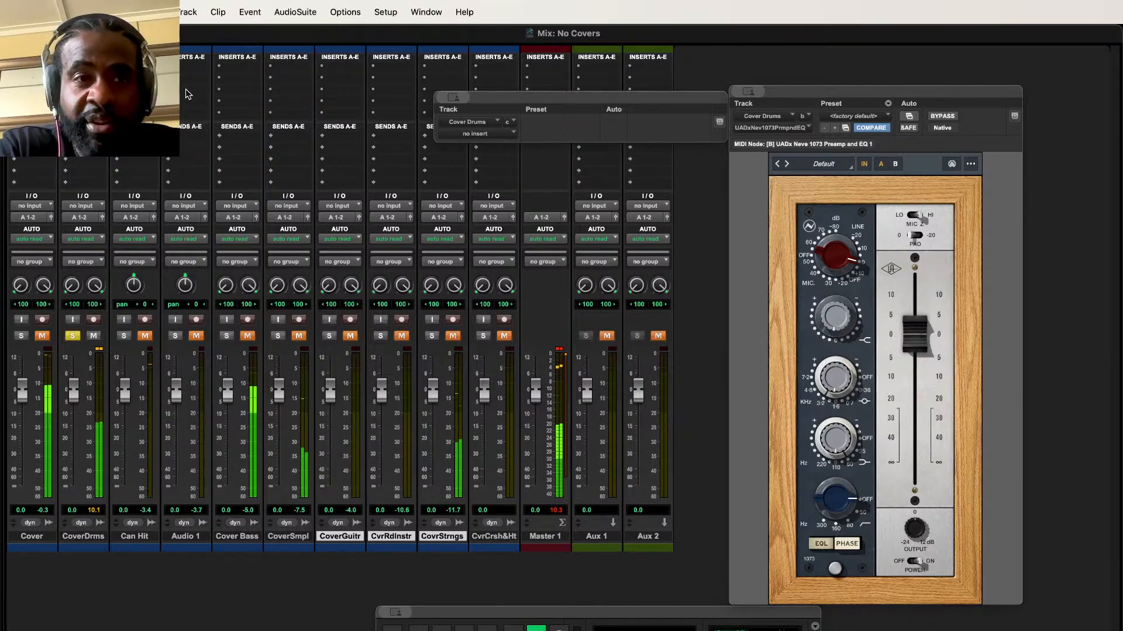
pyautogui.click(942, 116)
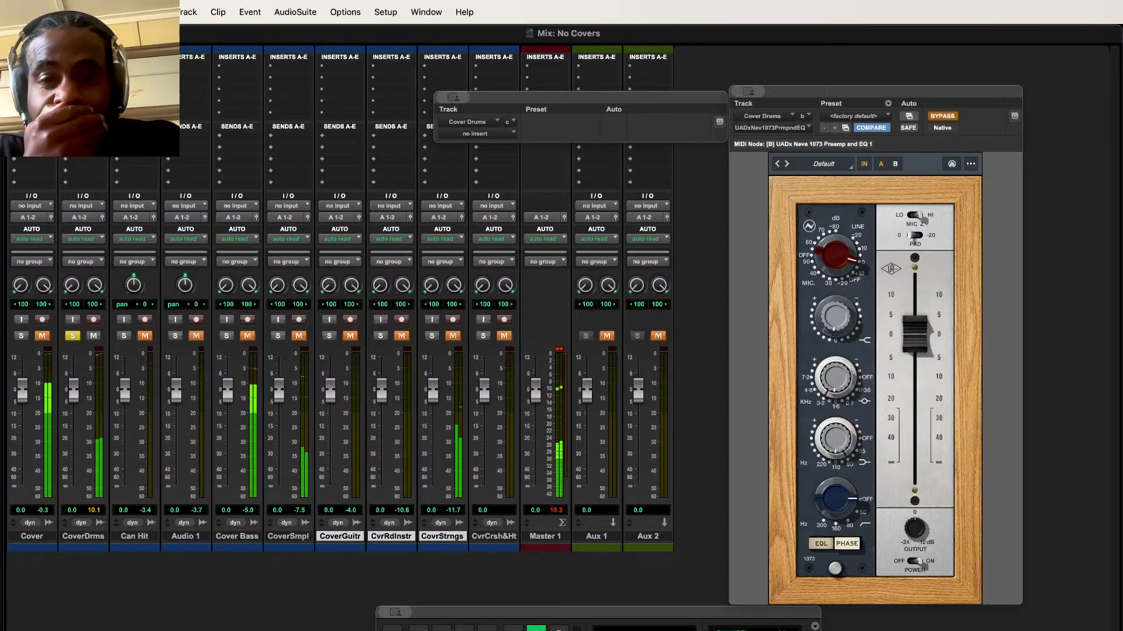
pyautogui.click(942, 116)
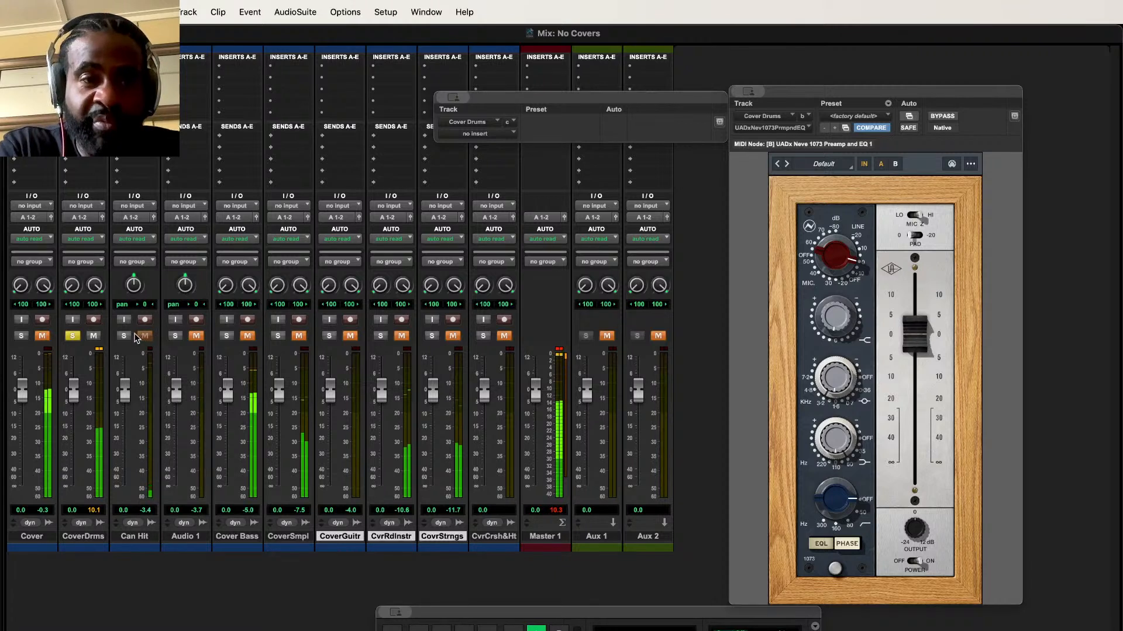
# Step: Bring Can Hit in without solo during playback and raise its fader to +5.0 dB
pyautogui.click(124, 336)
pyautogui.click(124, 335)
pyautogui.moveTo(126, 394)
pyautogui.mouseDown()
pyautogui.moveTo(125, 375)
pyautogui.moveTo(125, 387)
pyautogui.mouseUp()
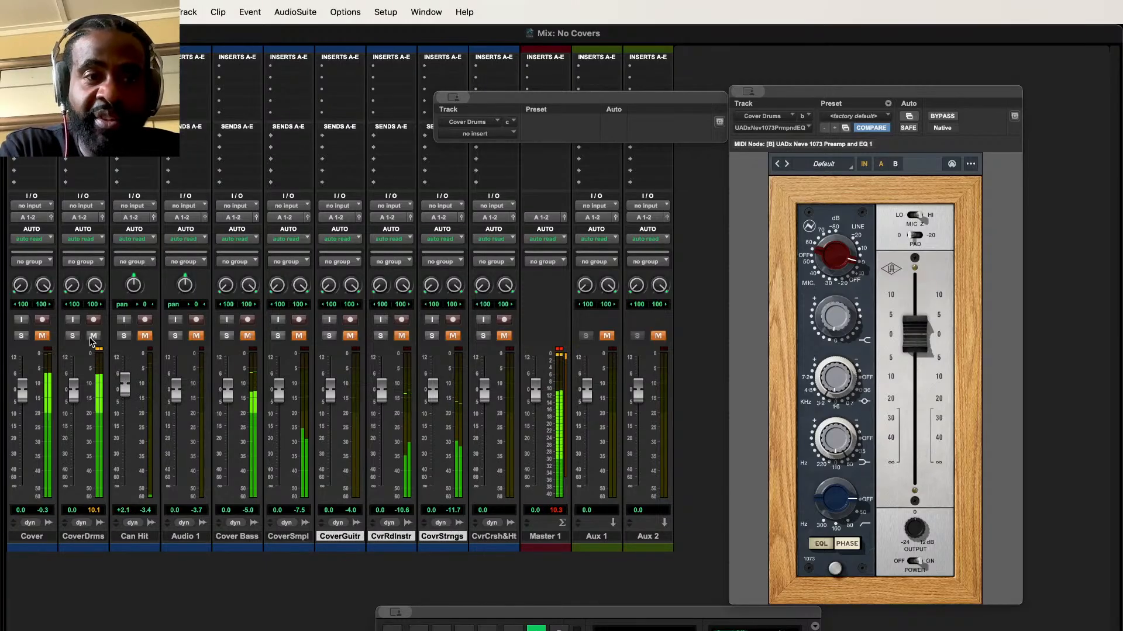
pyautogui.moveTo(124, 383); pyautogui.dragTo(123, 376)
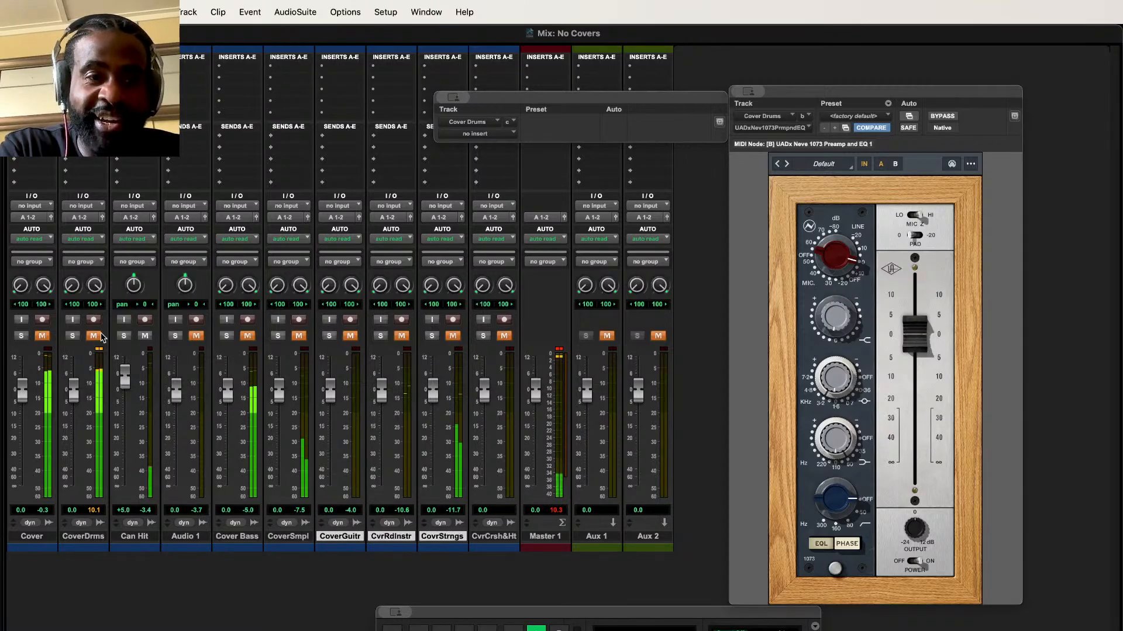
# Step: Audition Can Hit with the Cover track muted and unmuted, leaving both tracks unmuted
pyautogui.click(43, 335)
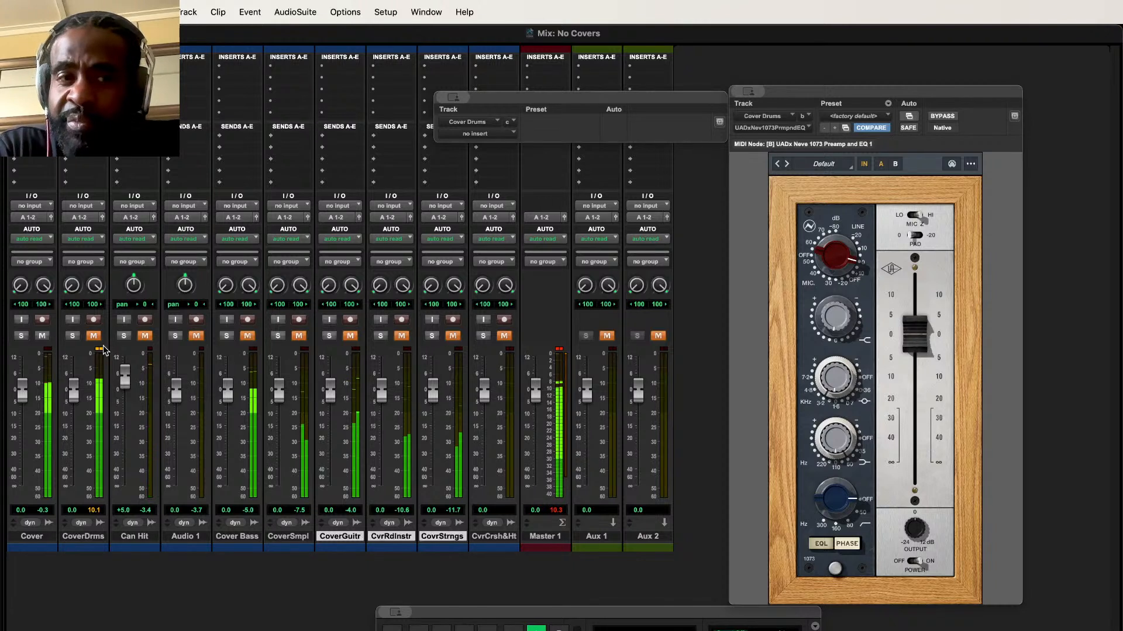
pyautogui.click(47, 337)
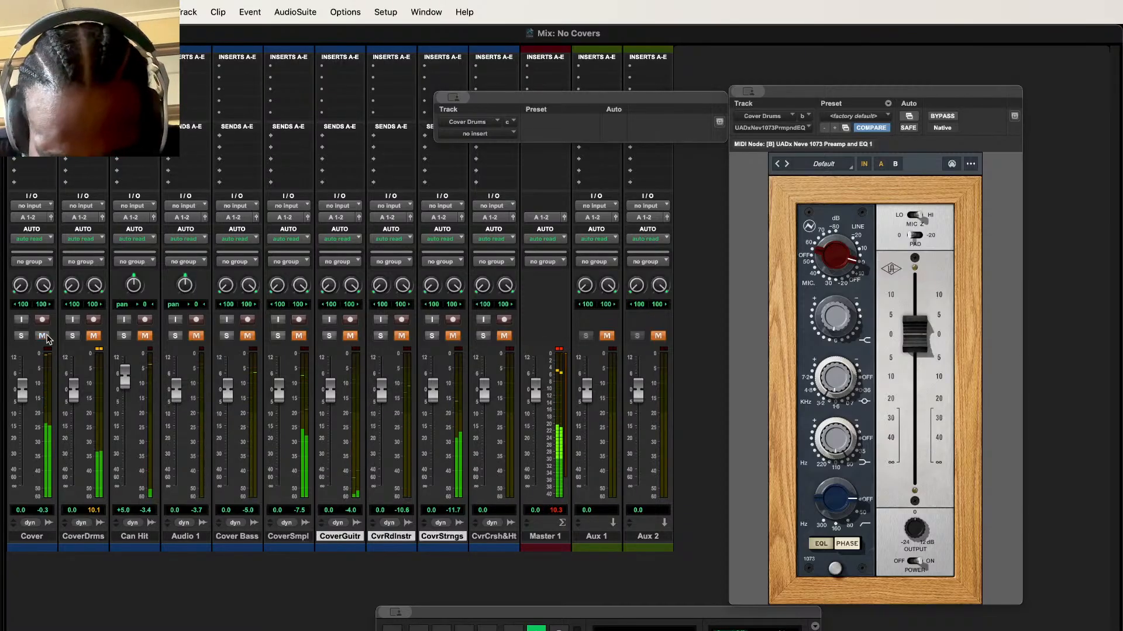
pyautogui.click(45, 336)
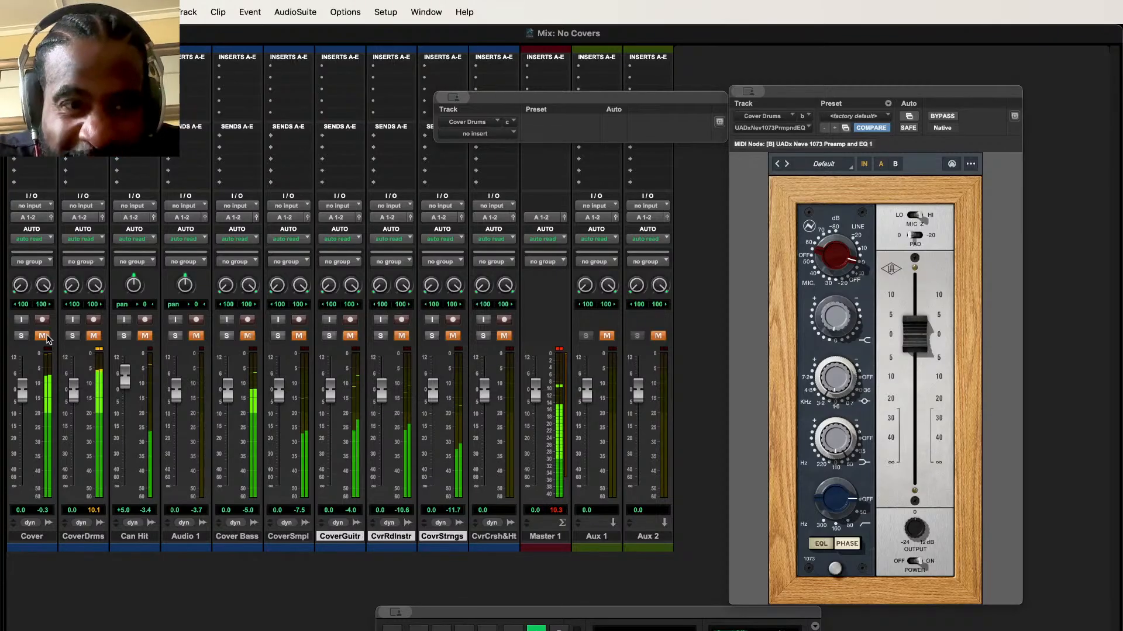
pyautogui.click(145, 337)
pyautogui.click(44, 337)
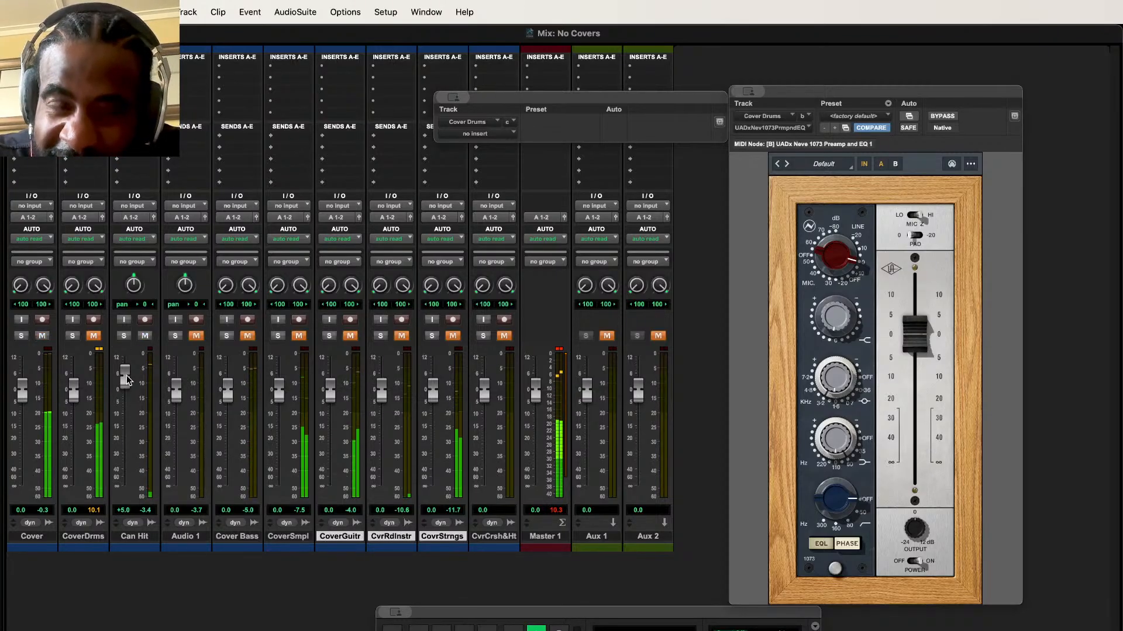
# Step: Pull the Can Hit fader all the way down, then bring it back up to -3.5 dB
pyautogui.moveTo(125, 379); pyautogui.dragTo(124, 489)
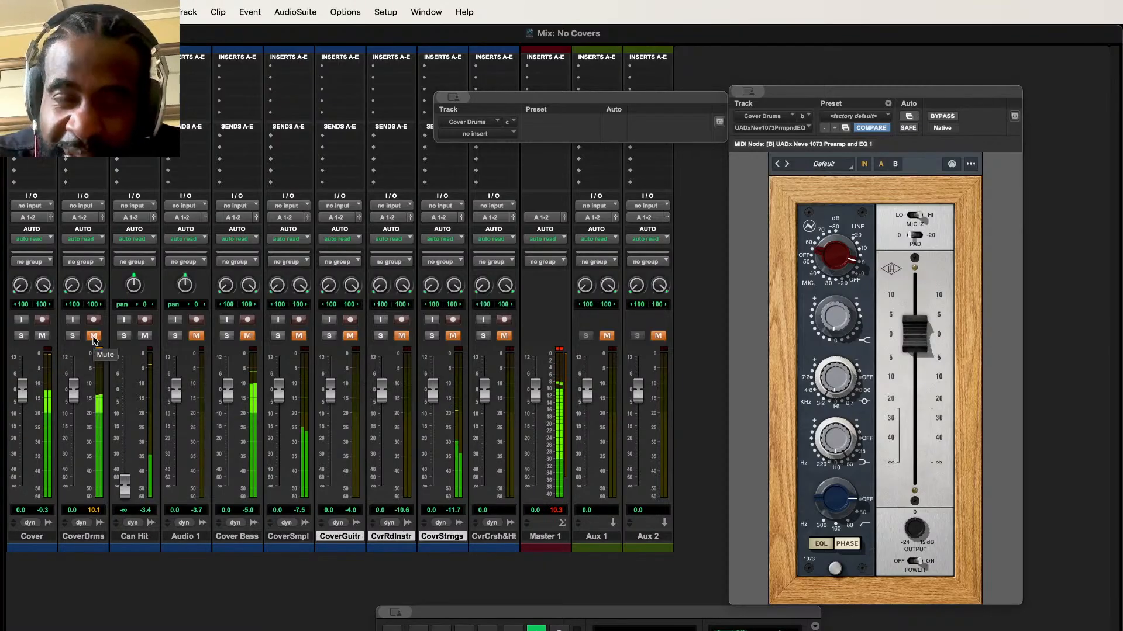
pyautogui.moveTo(125, 485); pyautogui.dragTo(121, 404)
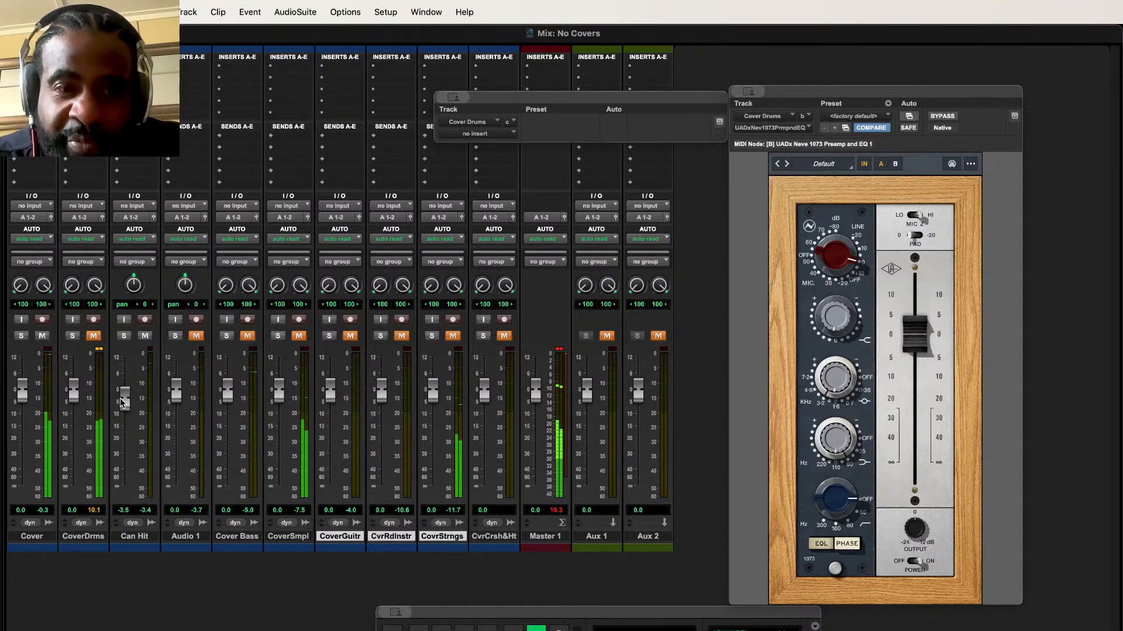
# Step: Unmute Cover Drums, open its dbx 160 compressor, and balance the faders with Cover Drums at -1.0 dB and Can Hit at -3.0 dB
pyautogui.click(94, 335)
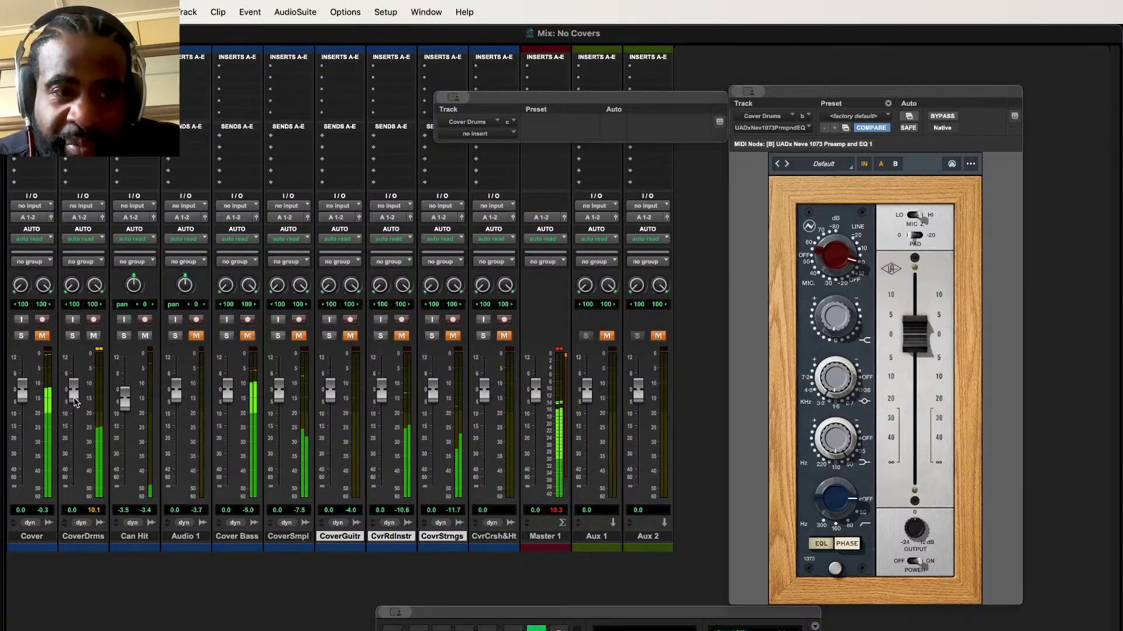
pyautogui.moveTo(75, 401); pyautogui.dragTo(75, 402)
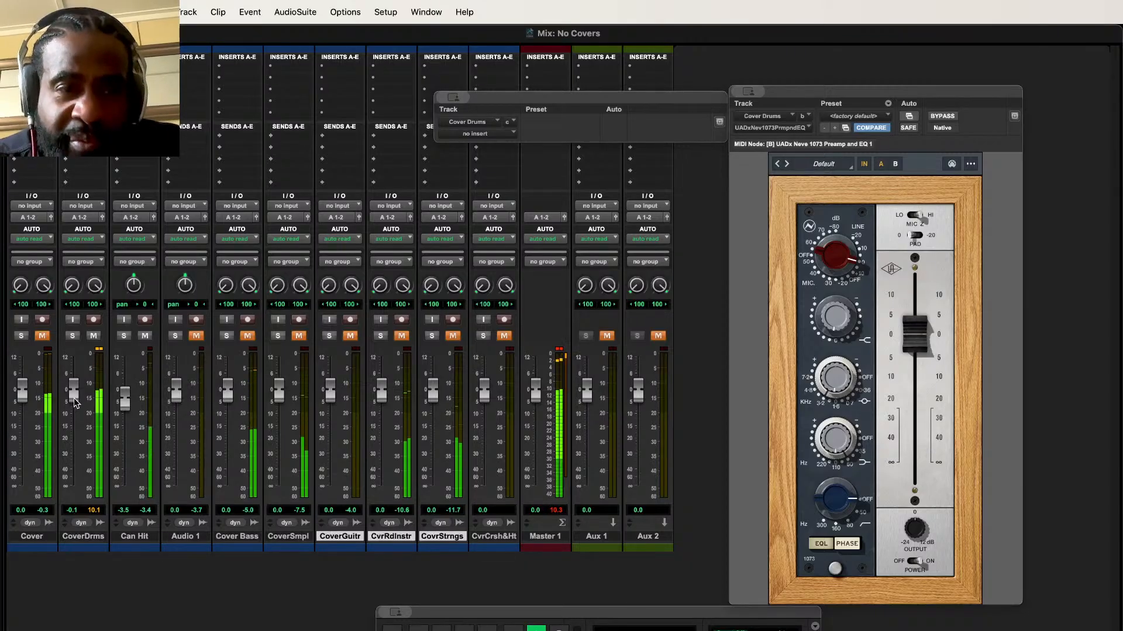
pyautogui.click(84, 65)
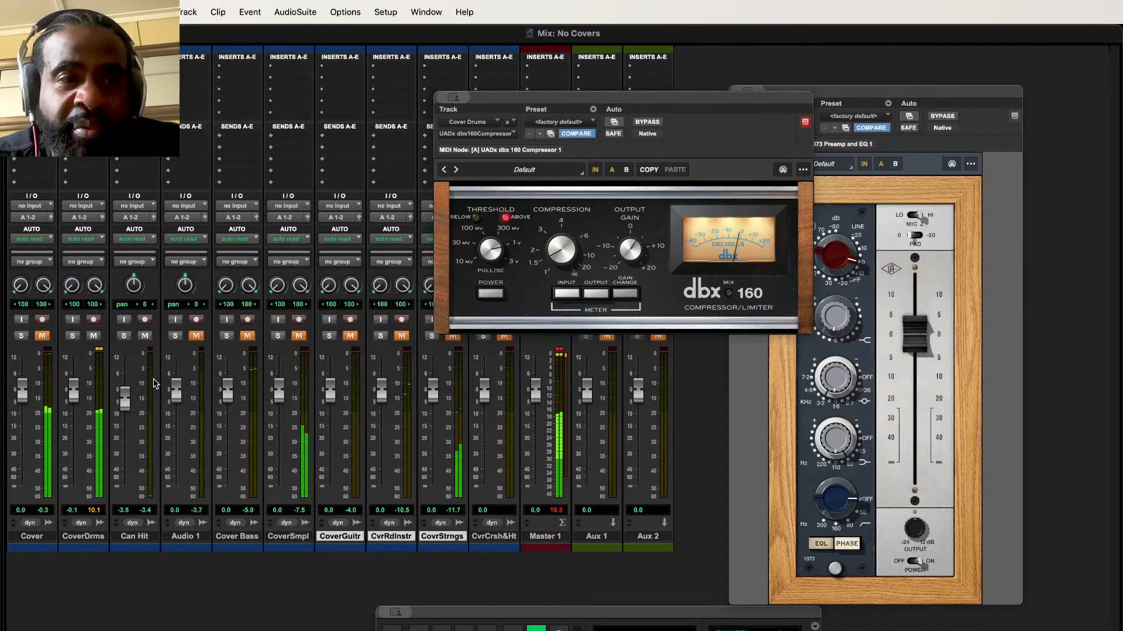
pyautogui.moveTo(77, 404); pyautogui.dragTo(126, 397)
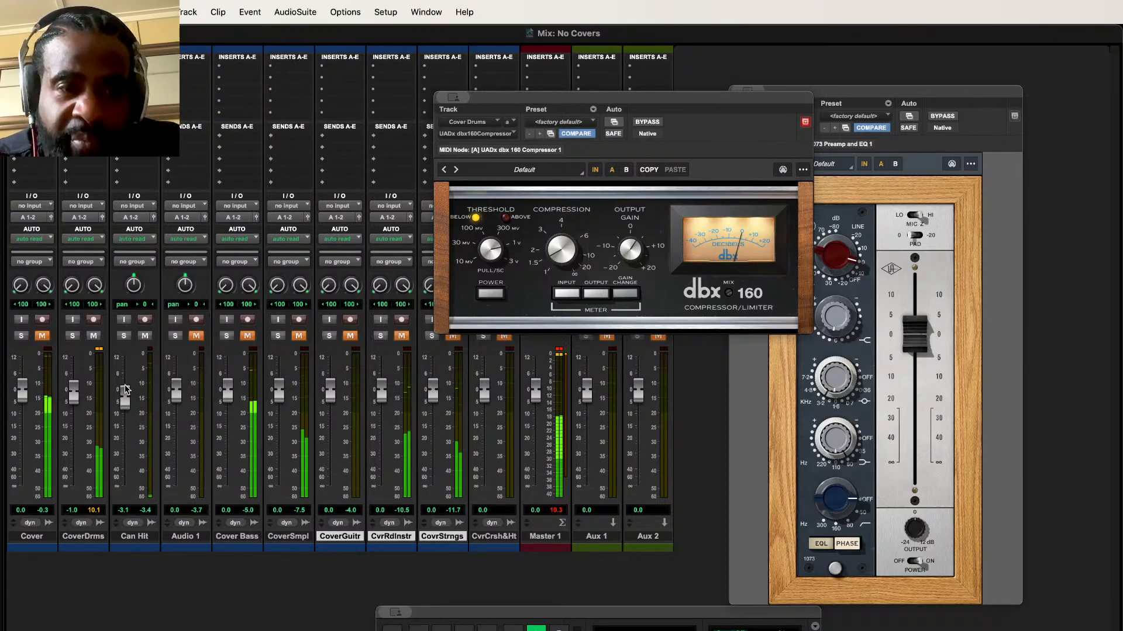
# Step: Audition Can Hit soloed against the Cover track soloed, leaving both tracks unsoloed
pyautogui.click(123, 337)
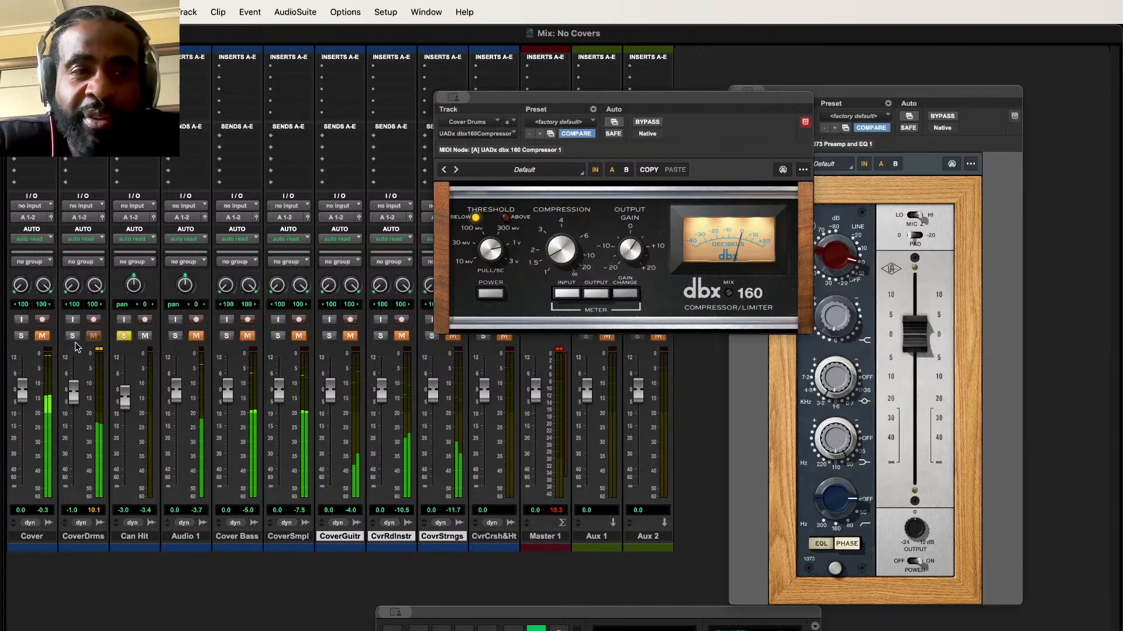
pyautogui.click(22, 336)
pyautogui.click(123, 336)
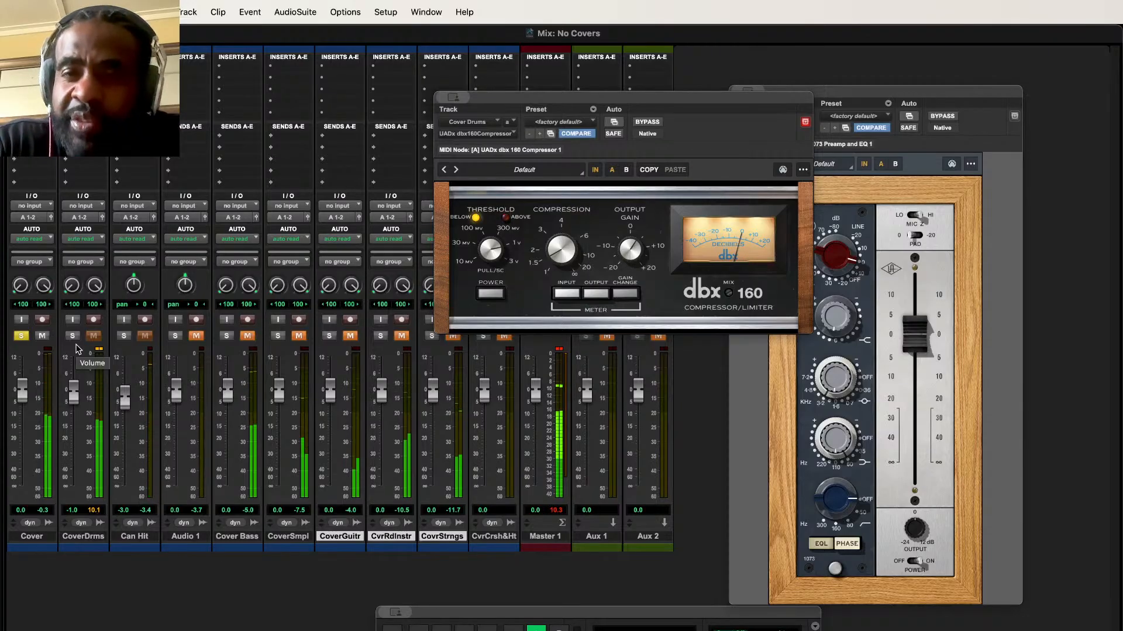
pyautogui.click(21, 336)
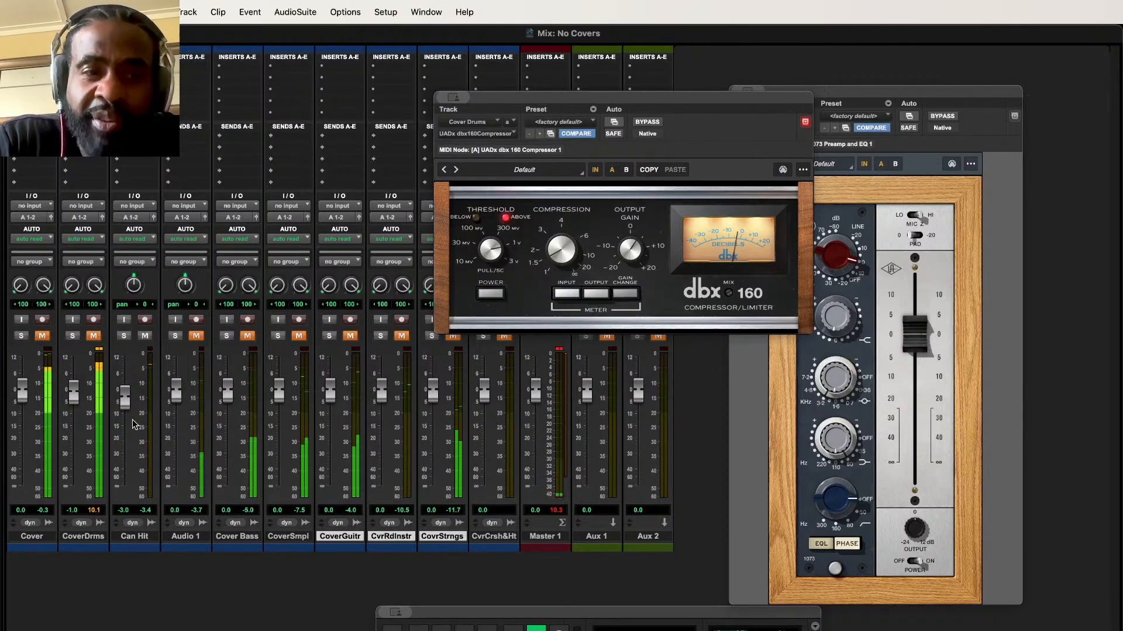
# Step: Raise the Can Hit fader to -2.5 dB and insert the mono SSLEQ plug-in on its first insert slot
pyautogui.moveTo(126, 398); pyautogui.dragTo(126, 393)
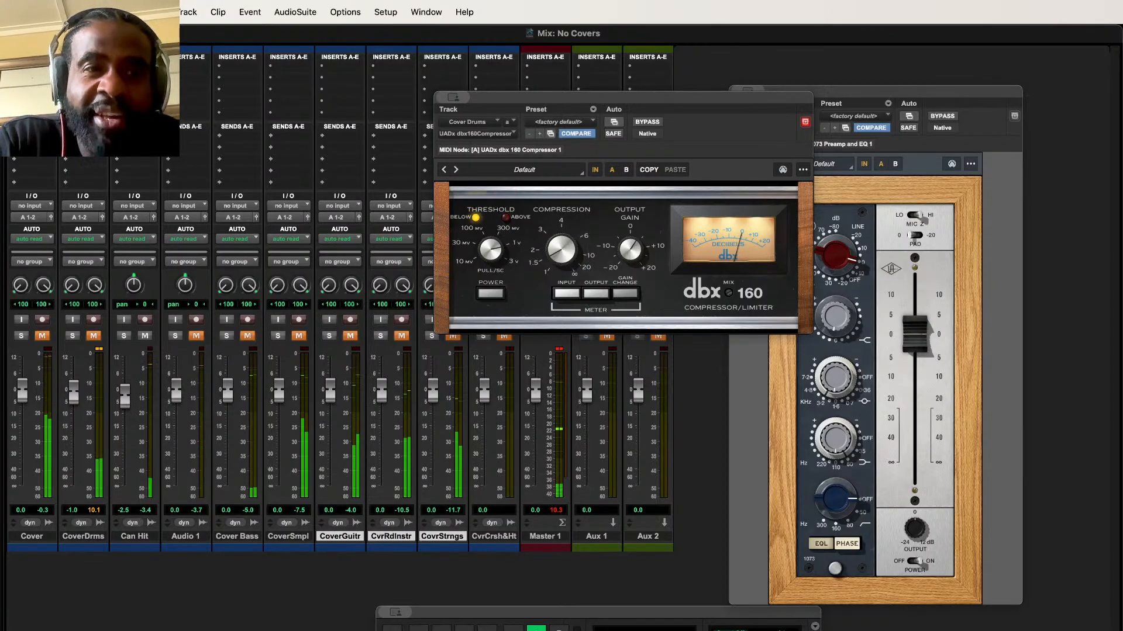
pyautogui.click(134, 66)
pyautogui.moveTo(196, 97)
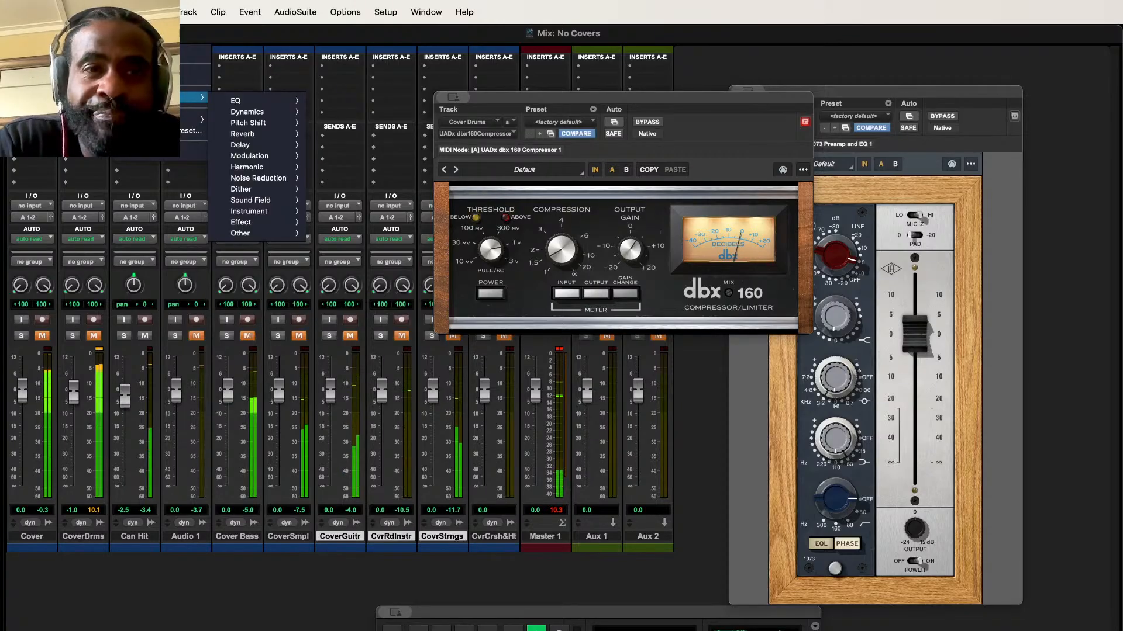
pyautogui.moveTo(247, 112)
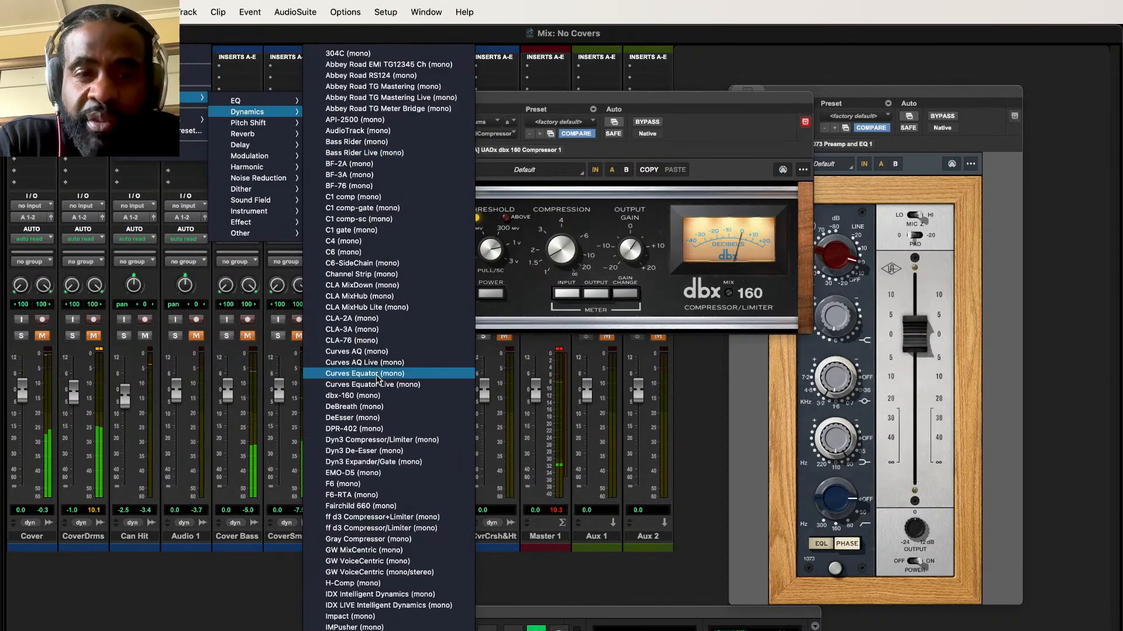
pyautogui.scroll(-10, 366, 603)
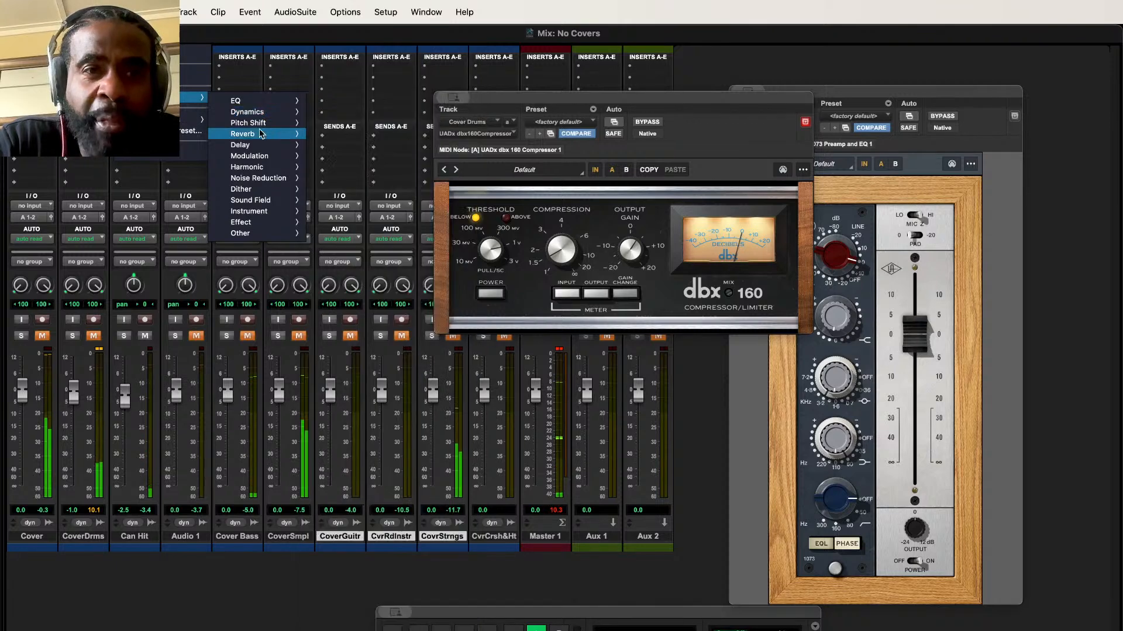
pyautogui.scroll(-10, 380, 585)
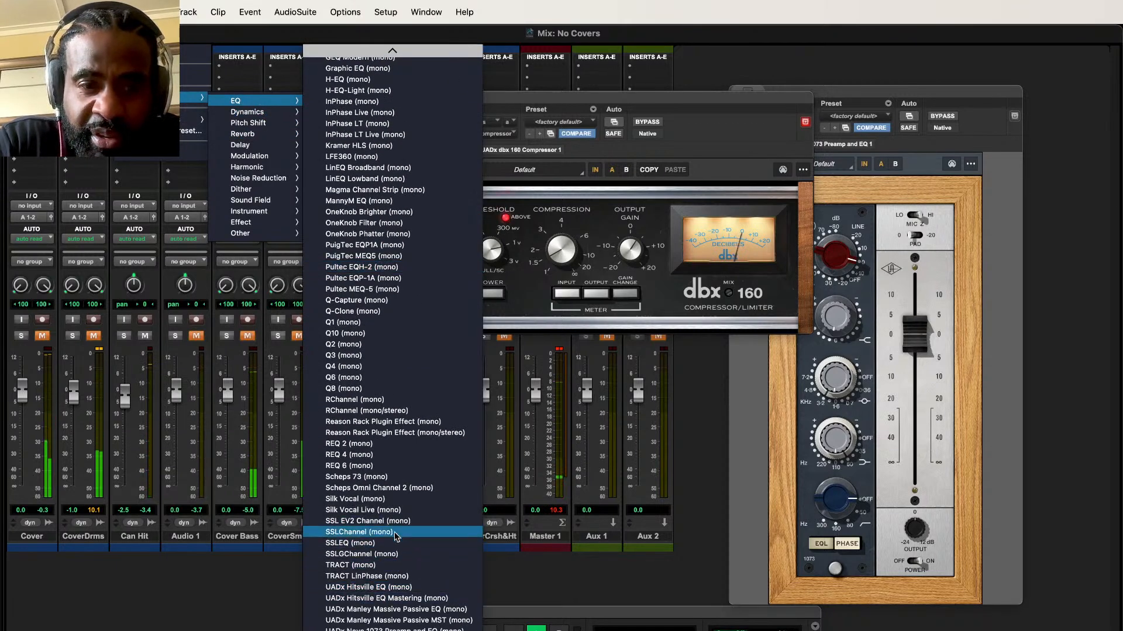
pyautogui.click(392, 543)
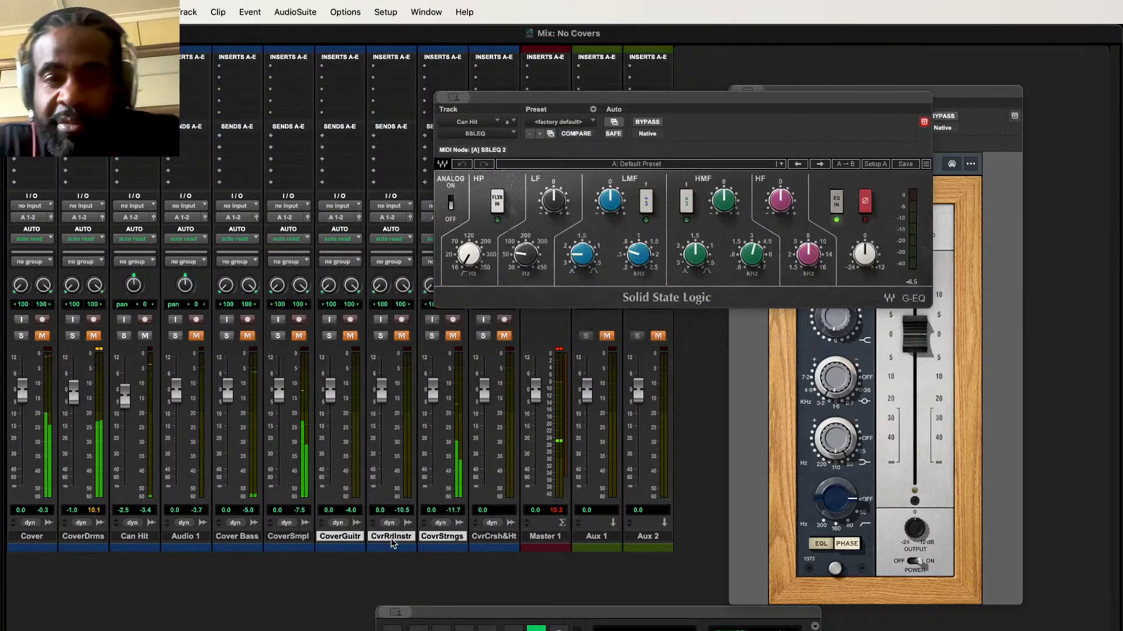
# Step: Cut the low-frequency gain slightly on Can Hit's SSL EQ and set its high-pass filter to about 270 Hz
pyautogui.moveTo(724, 100); pyautogui.dragTo(565, 262)
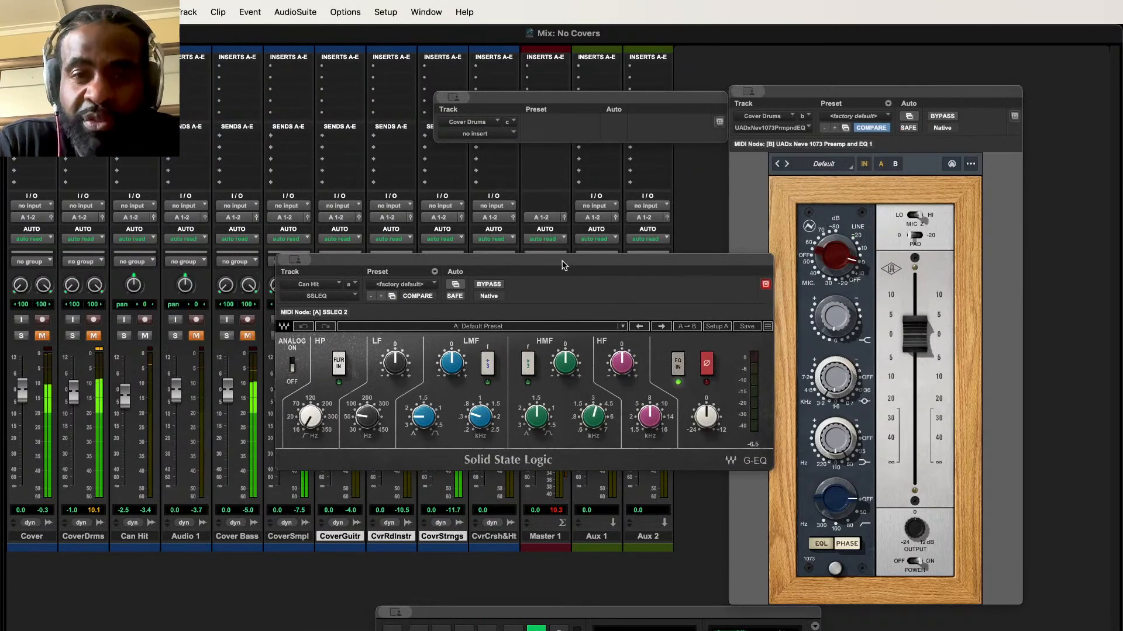
pyautogui.moveTo(396, 369); pyautogui.dragTo(396, 379)
pyautogui.moveTo(310, 416); pyautogui.dragTo(311, 393)
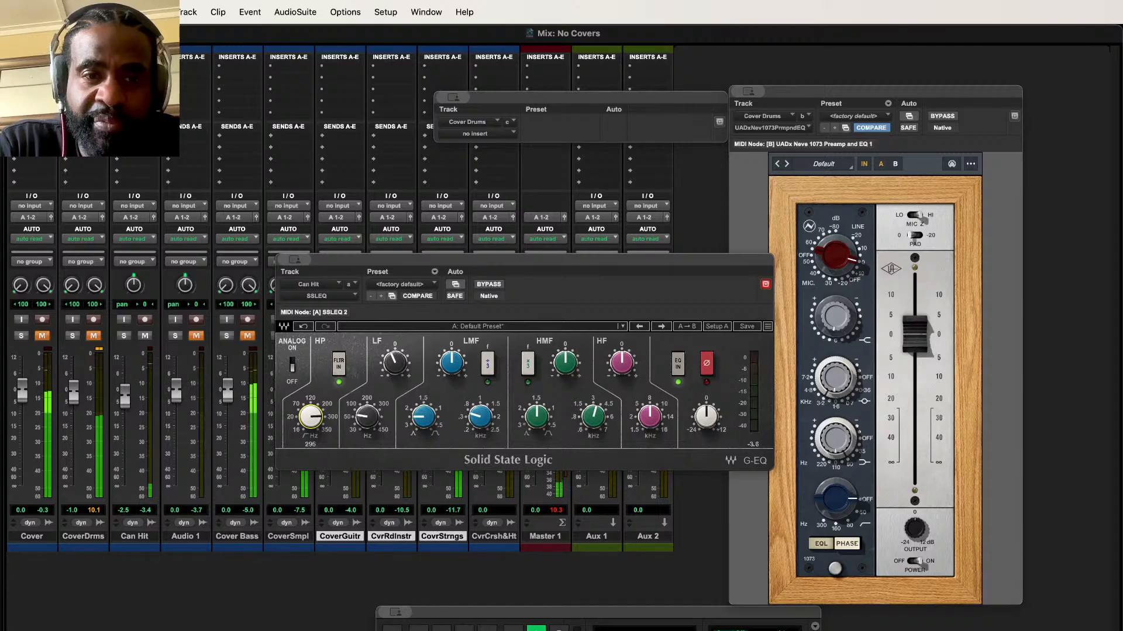
pyautogui.moveTo(310, 393); pyautogui.dragTo(310, 393)
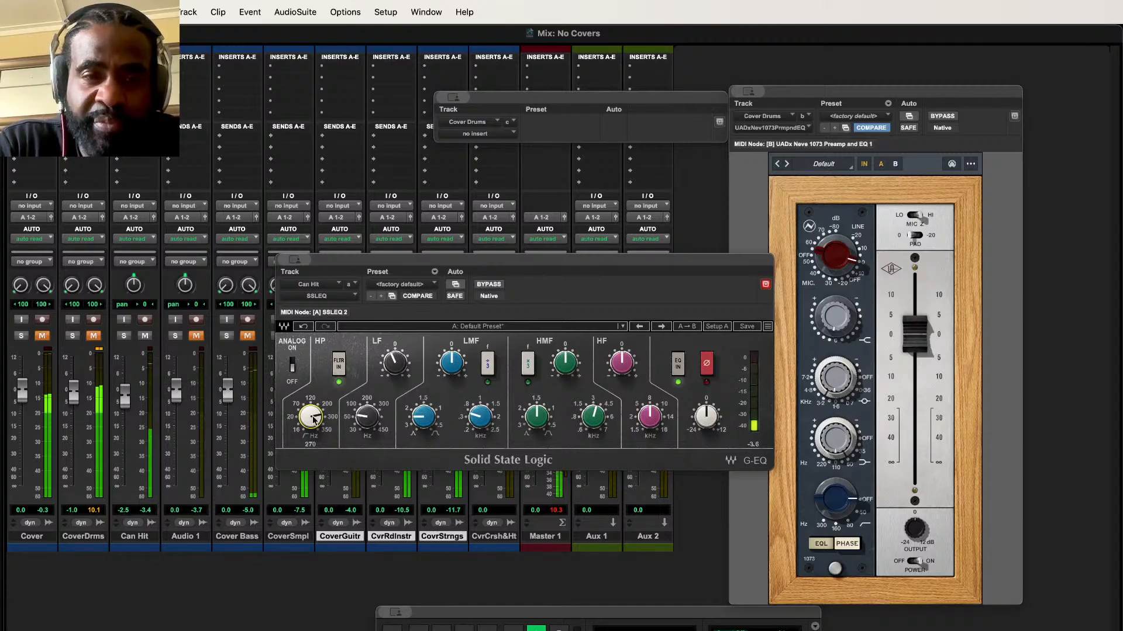
# Step: Compare Can Hit with the SSL EQ bypassed and active, and fine-tune the low-frequency gain during playback
pyautogui.click(489, 284)
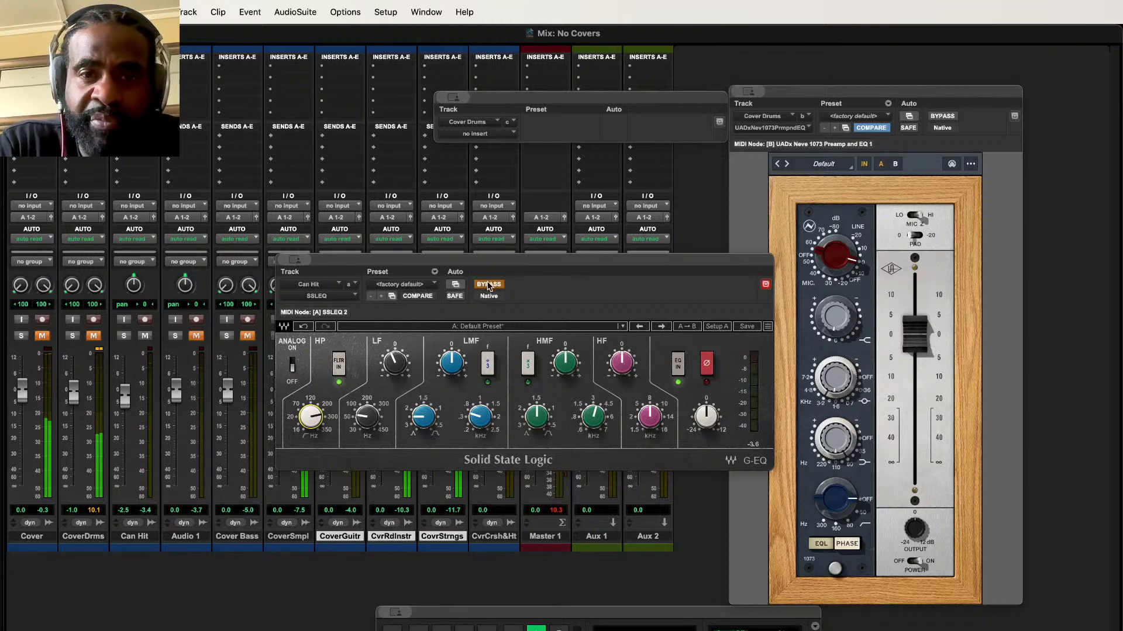
pyautogui.click(488, 284)
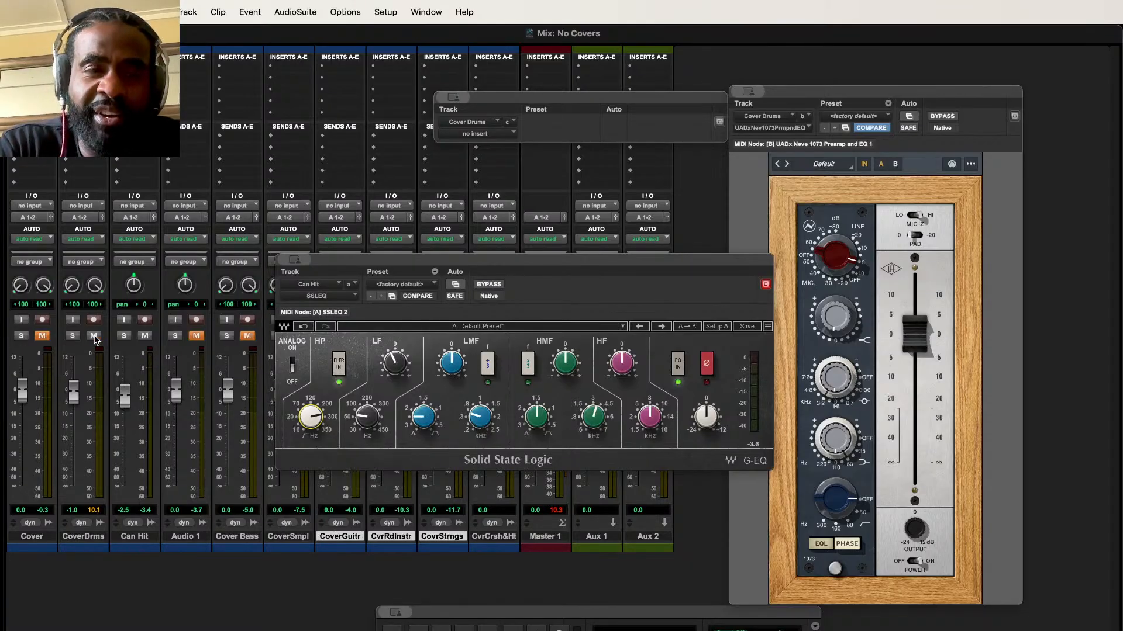
pyautogui.press('space')
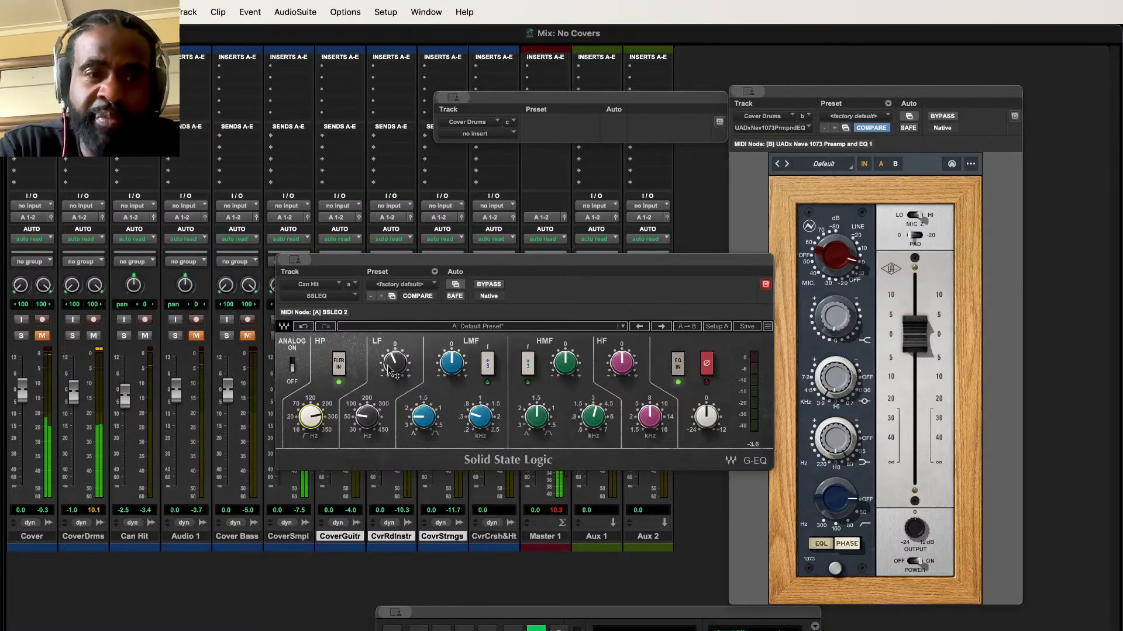
pyautogui.moveTo(389, 374); pyautogui.dragTo(389, 390)
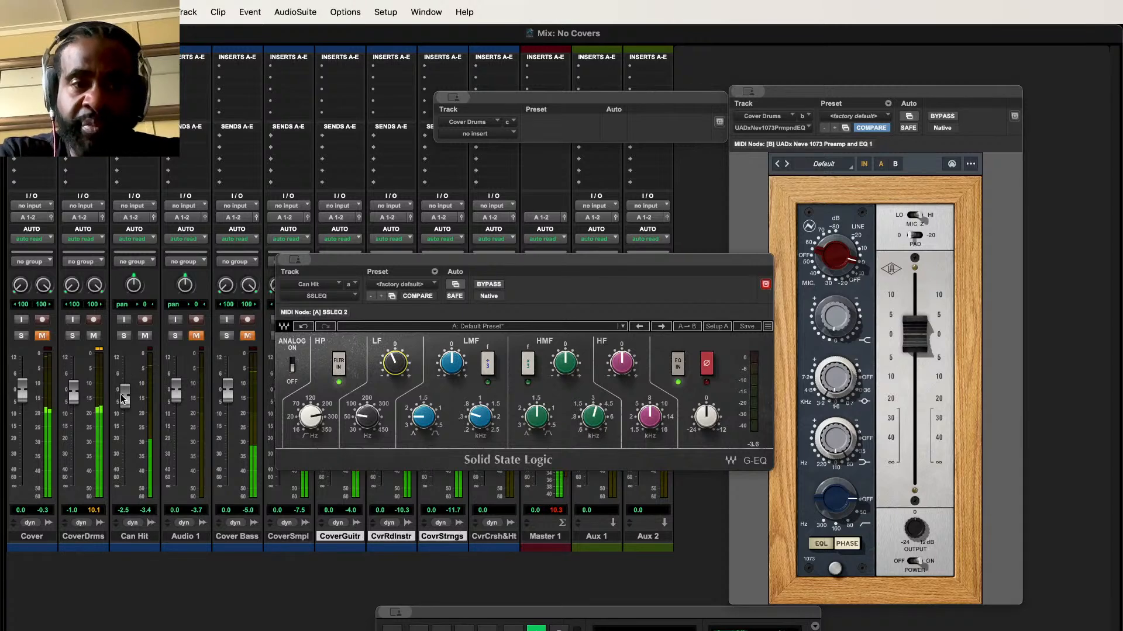
# Step: Lower the Can Hit fader to -4.0 dB and bring in Cover Bass unmuted at -3.9 dB
pyautogui.moveTo(129, 414); pyautogui.dragTo(129, 419)
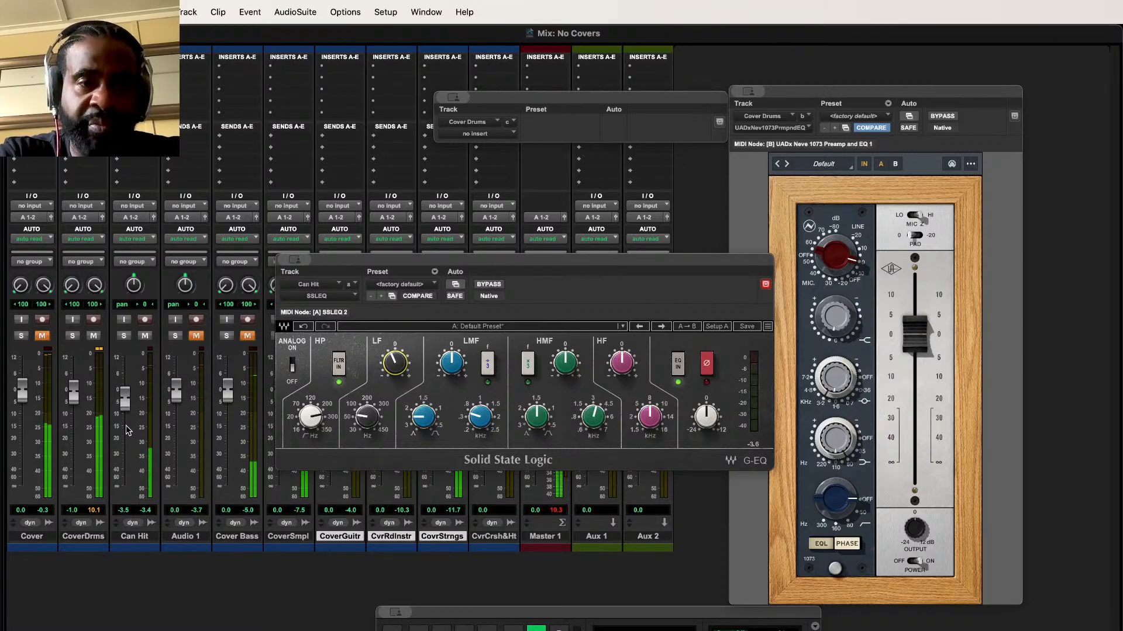
pyautogui.moveTo(128, 431); pyautogui.dragTo(127, 434)
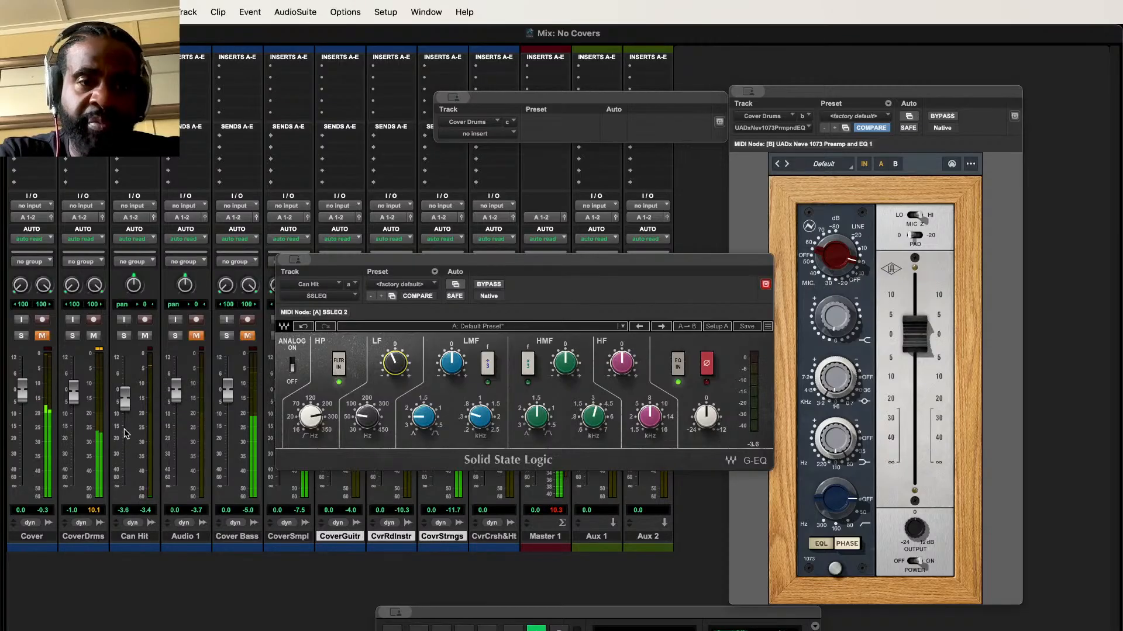
pyautogui.moveTo(123, 439); pyautogui.dragTo(123, 443)
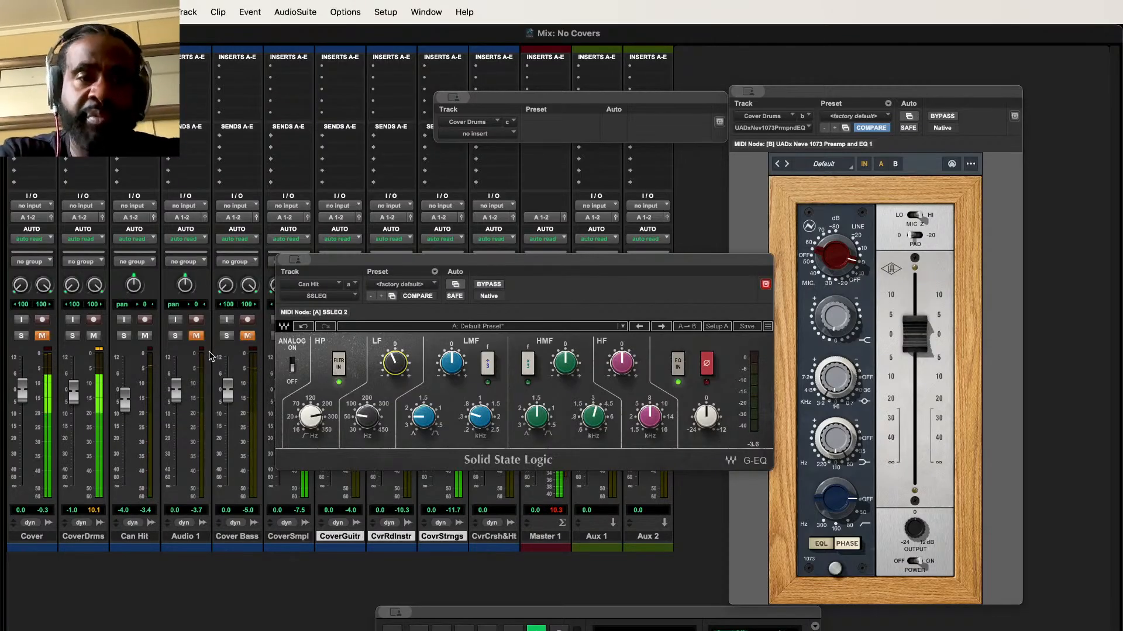
pyautogui.moveTo(228, 386); pyautogui.dragTo(224, 466)
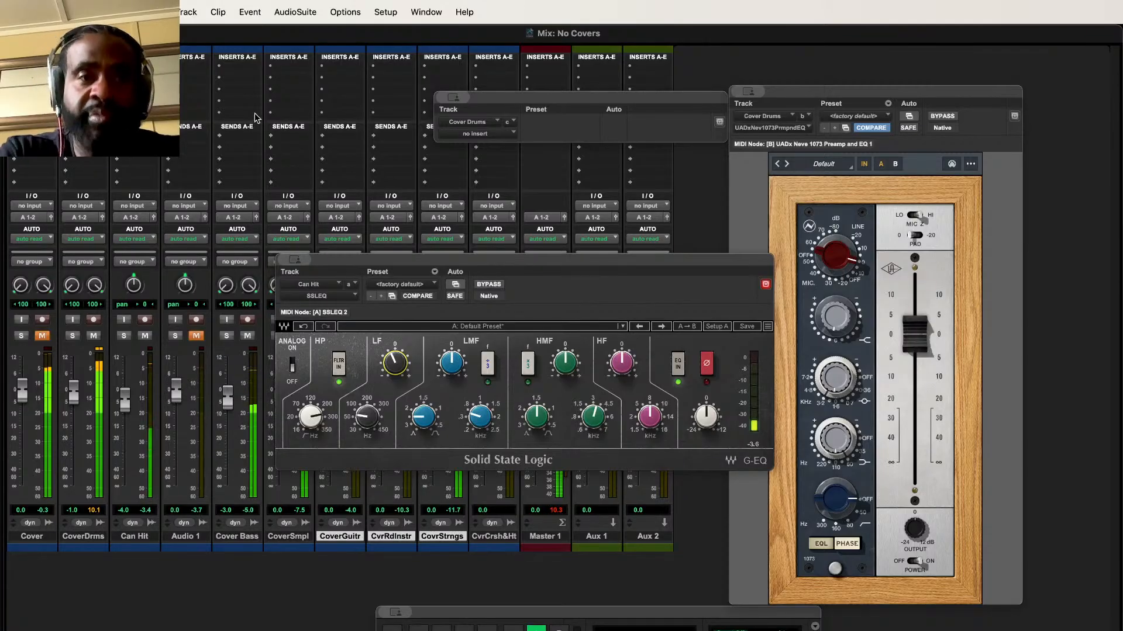
# Step: Insert the stereo Reel Tape Saturation plug-in on Cover Bass
pyautogui.click(227, 71)
pyautogui.moveTo(230, 103)
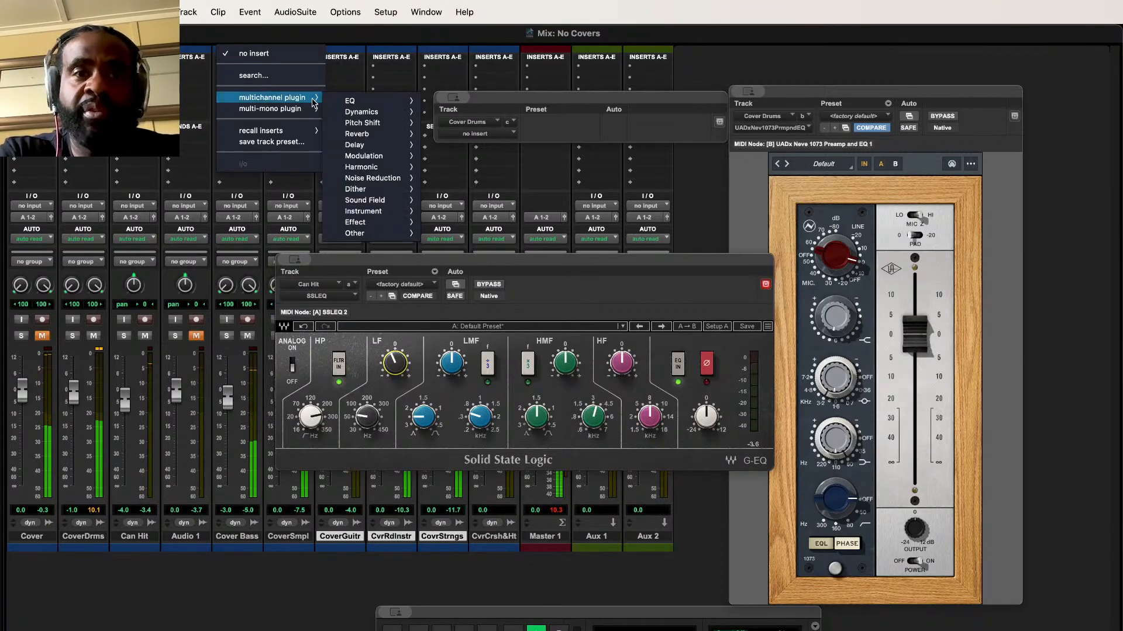
pyautogui.moveTo(367, 169)
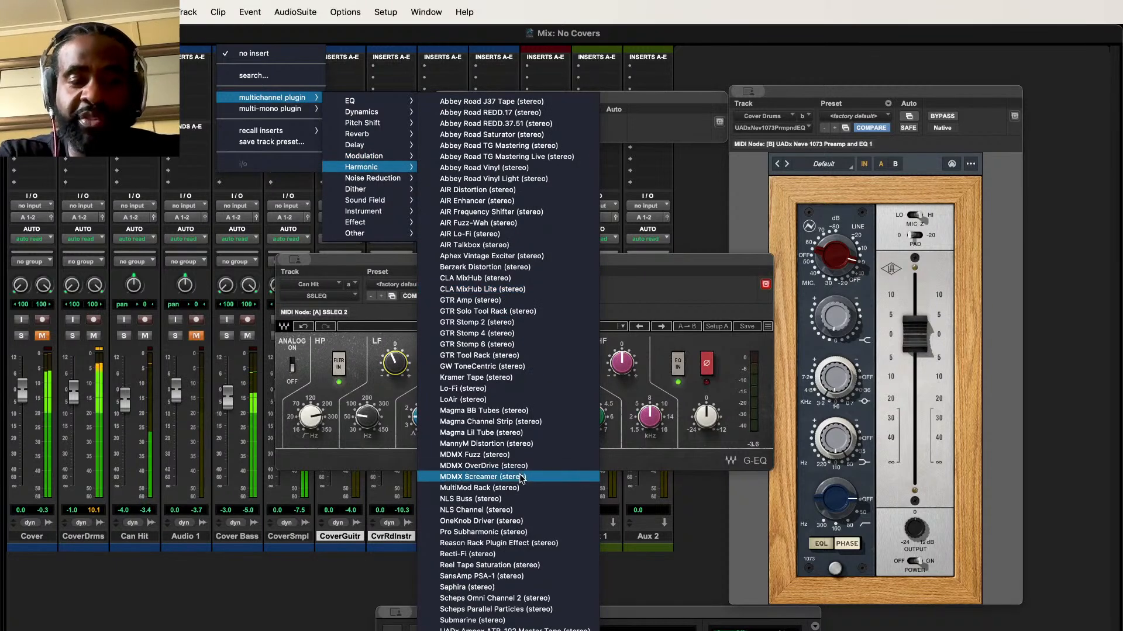
pyautogui.click(519, 565)
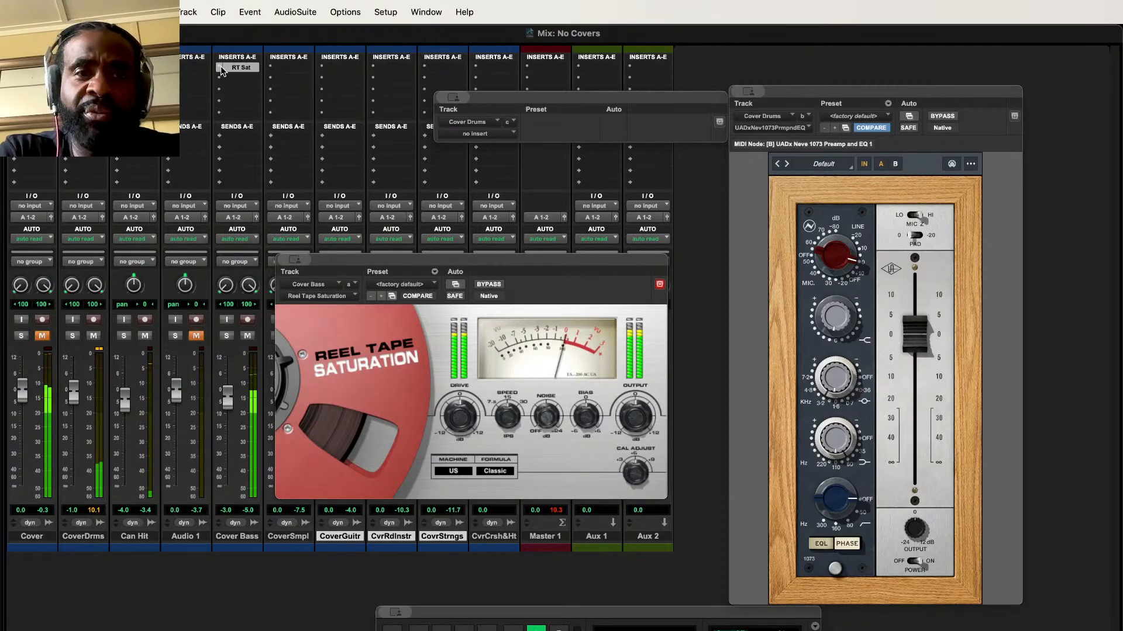
# Step: Set the first insert on Cover Bass to the UADx Studer A800 Tape Recorder
pyautogui.click(253, 103)
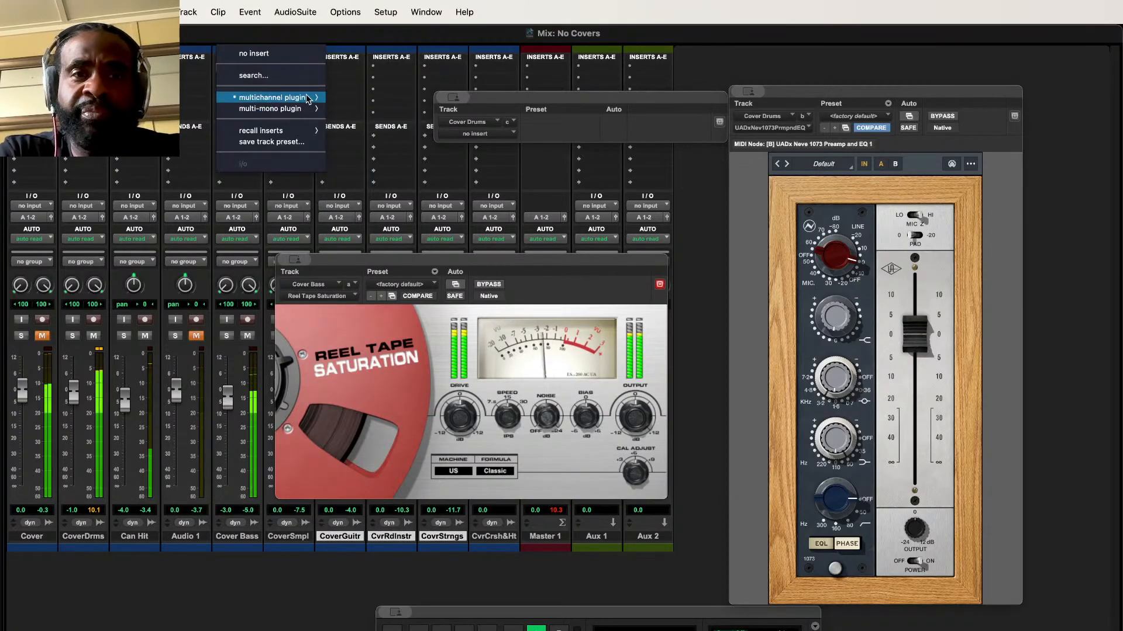
pyautogui.moveTo(272, 98)
pyautogui.moveTo(361, 111)
pyautogui.scroll(-10, 465, 315)
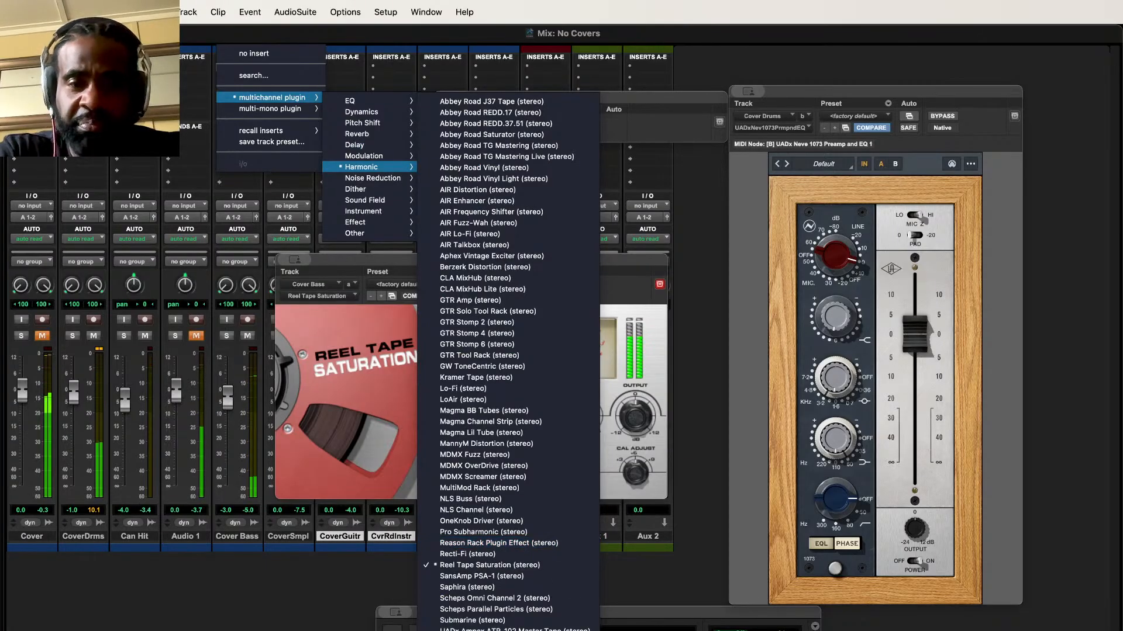
pyautogui.press('Escape')
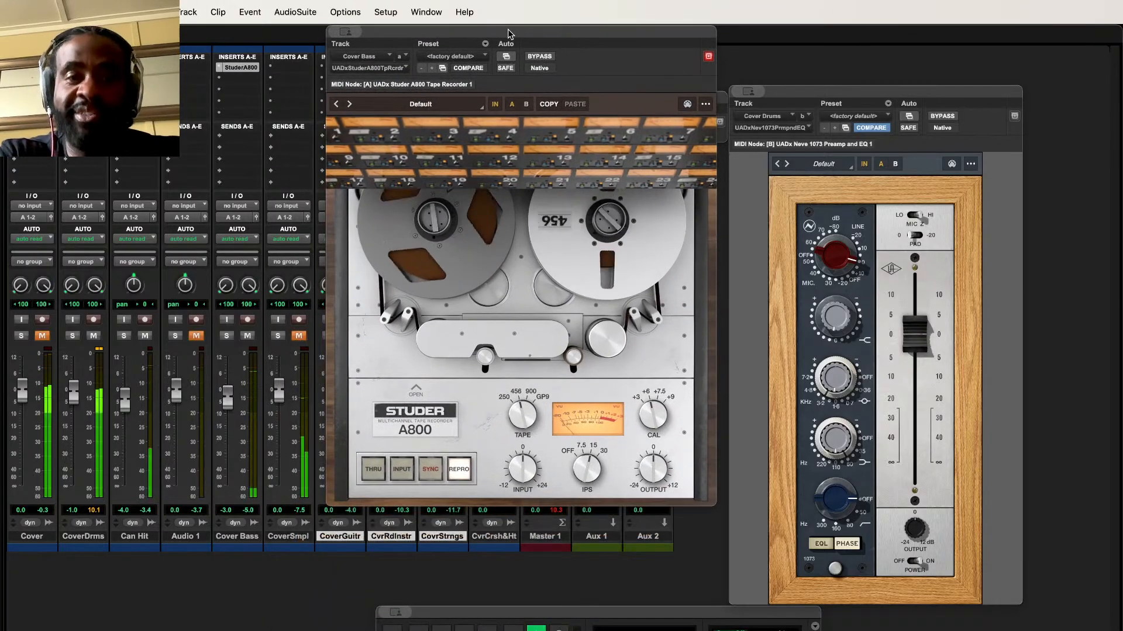
# Step: Solo Cover Bass, check the Studer A800's tape speed control, and compare the tape sound bypassed and active during playback
pyautogui.click(227, 337)
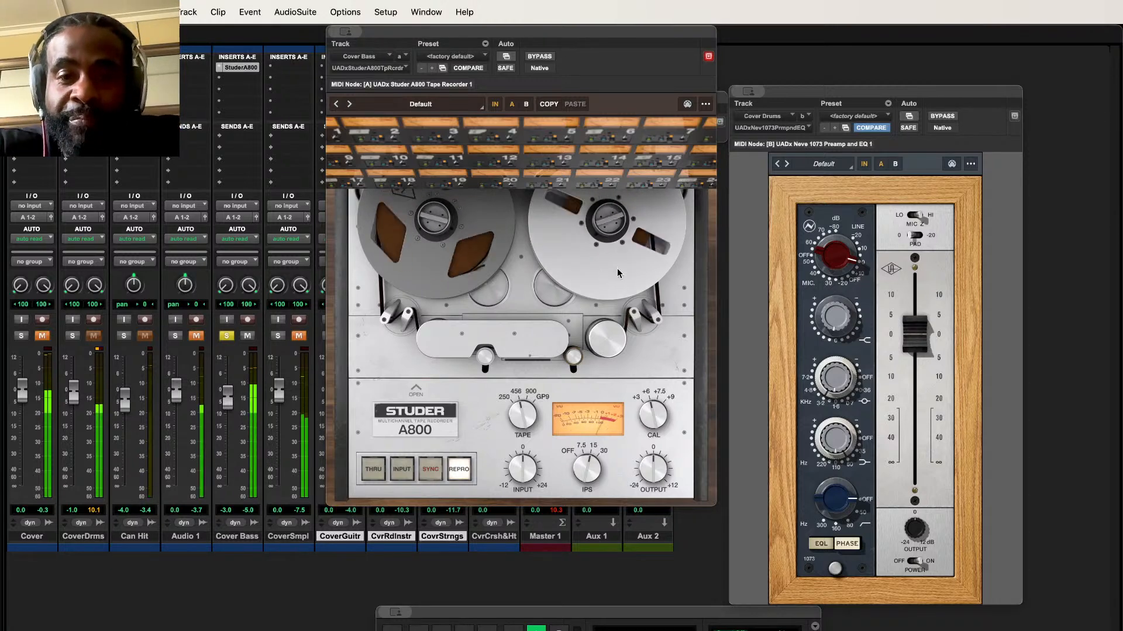
pyautogui.moveTo(589, 470)
pyautogui.mouseDown()
pyautogui.moveTo(587, 488)
pyautogui.moveTo(590, 454)
pyautogui.mouseUp()
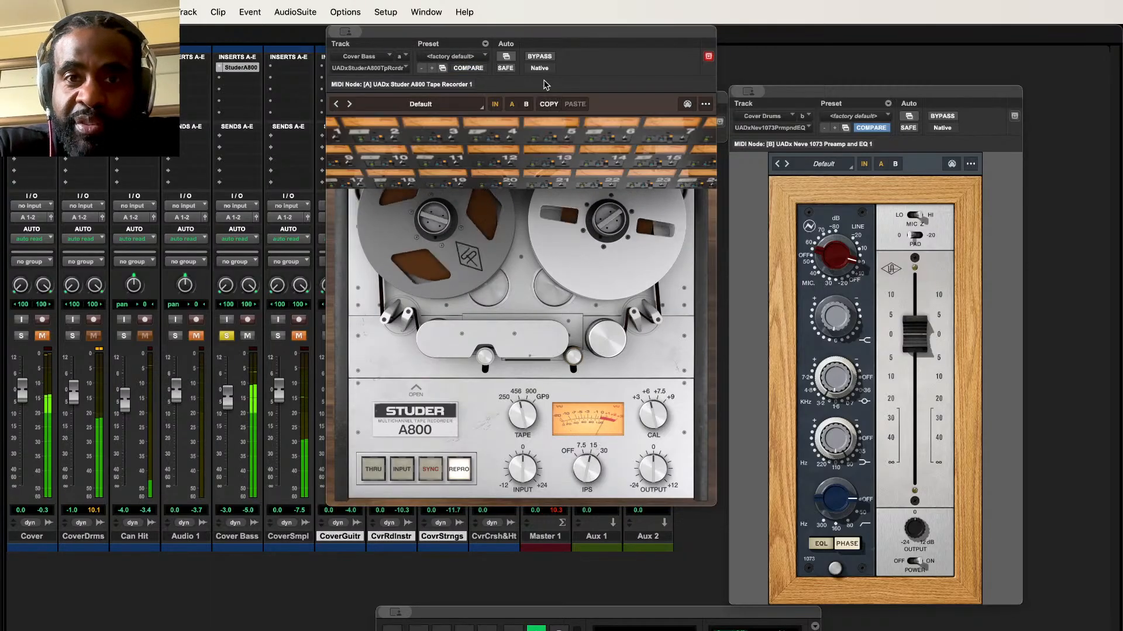
pyautogui.click(539, 56)
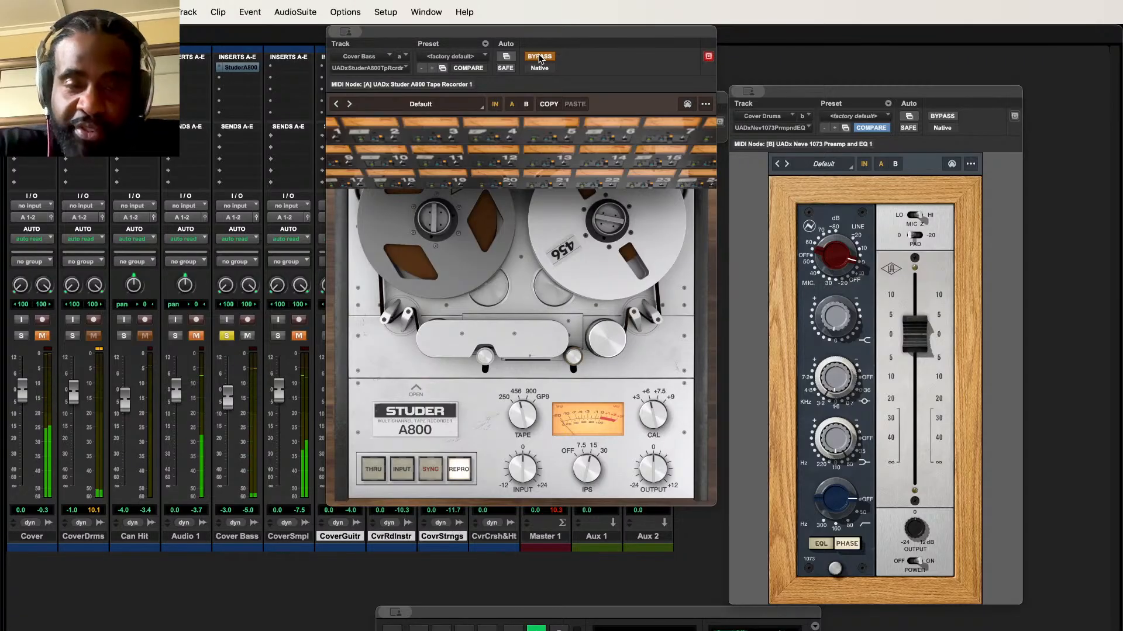
pyautogui.click(539, 56)
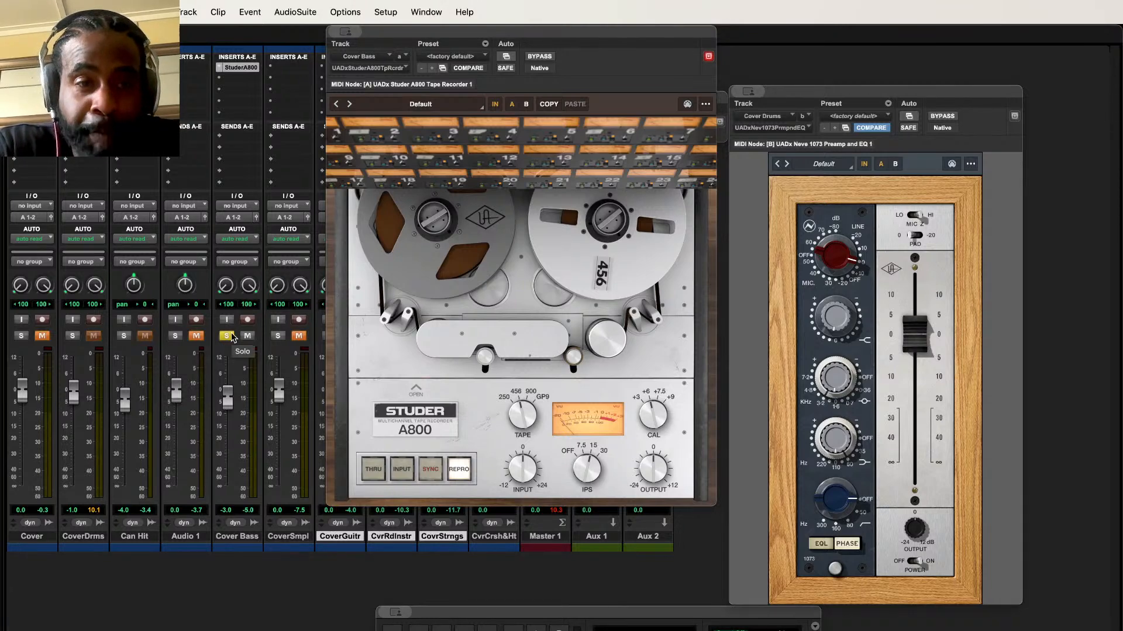
pyautogui.press('space')
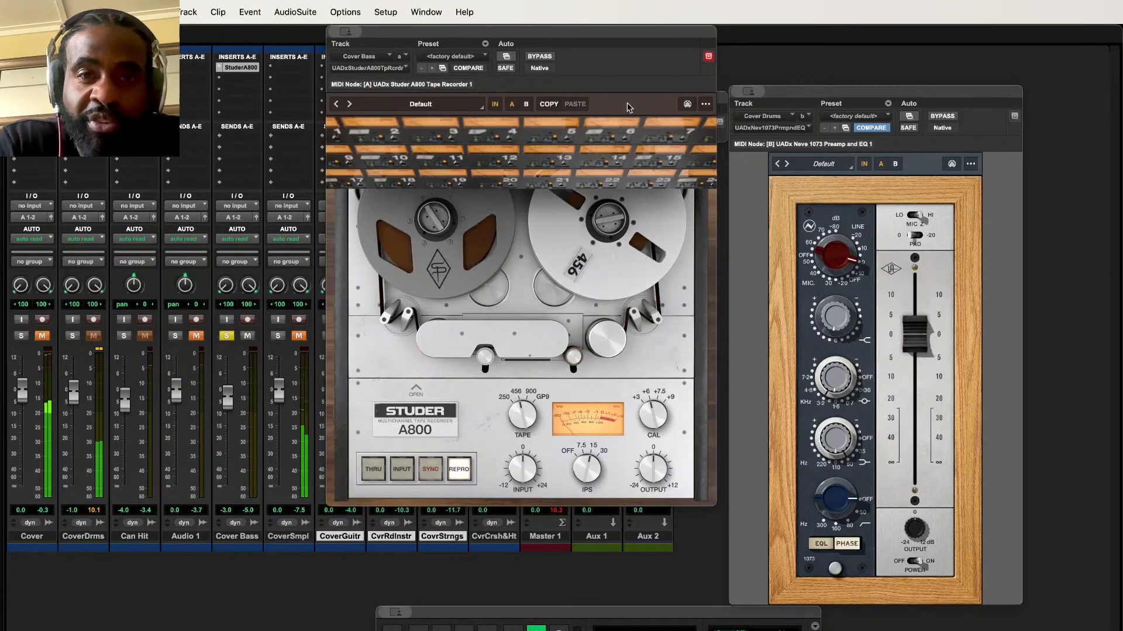
# Step: Compare Cover Bass with the Studer A800 bypassed and active, and insert the stereo SSLChannel in its second insert slot
pyautogui.click(541, 57)
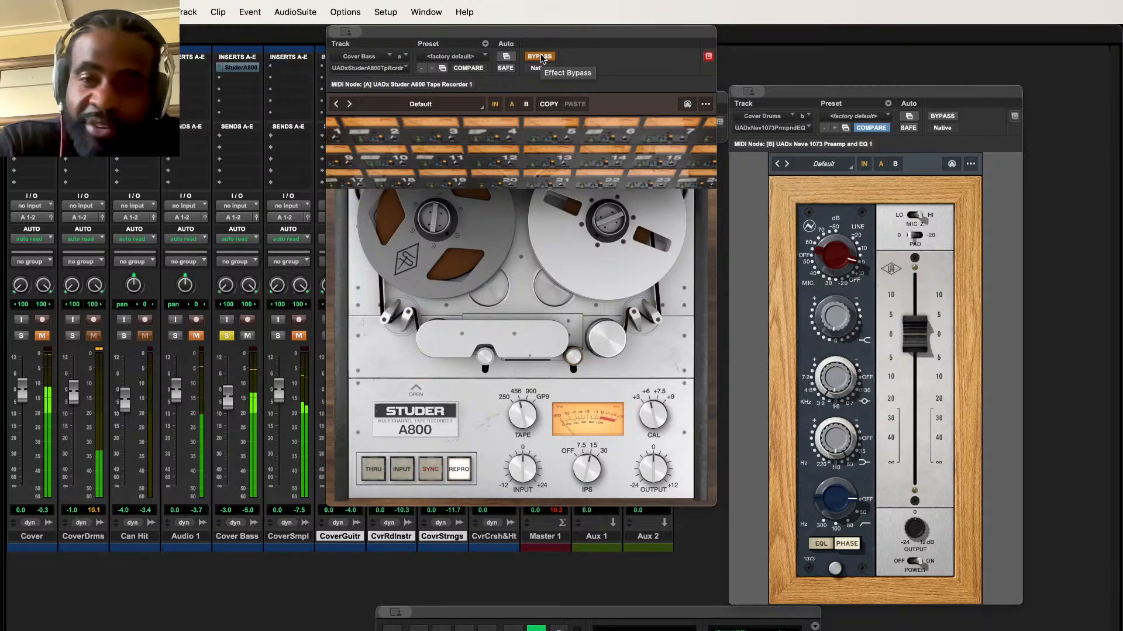
pyautogui.click(539, 56)
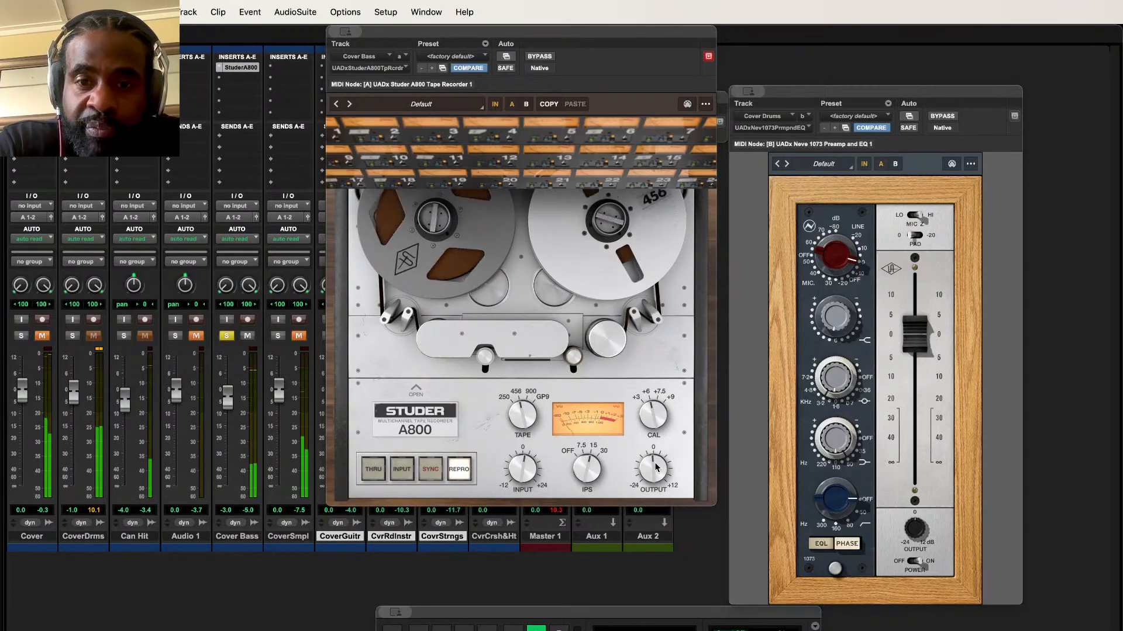
pyautogui.click(220, 82)
pyautogui.moveTo(275, 98)
pyautogui.moveTo(390, 111)
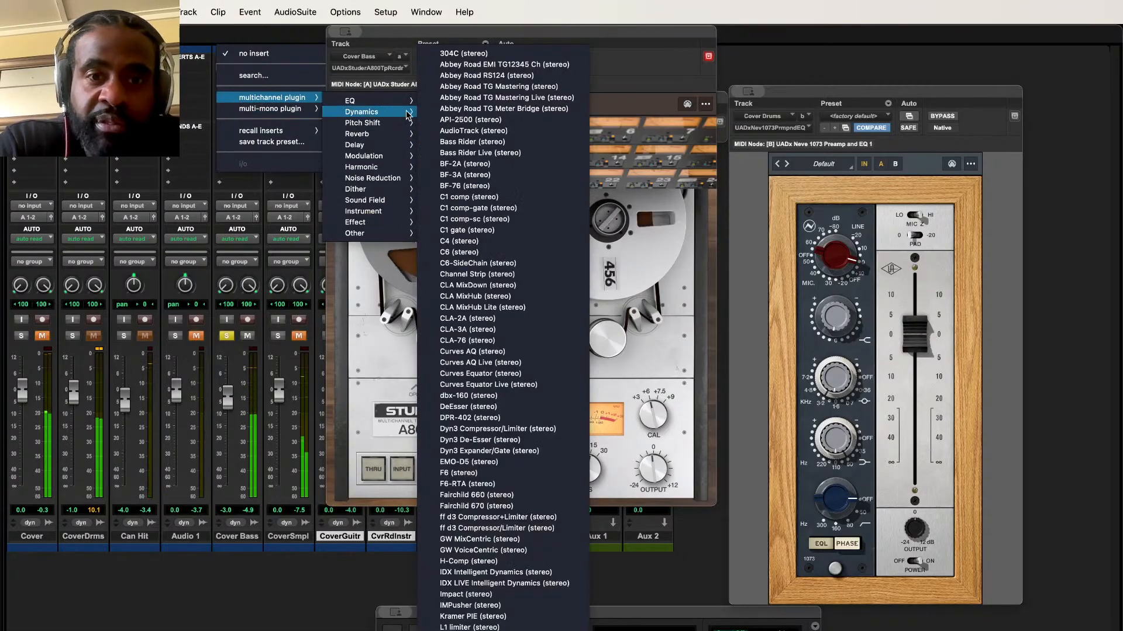
pyautogui.scroll(-3, 522, 473)
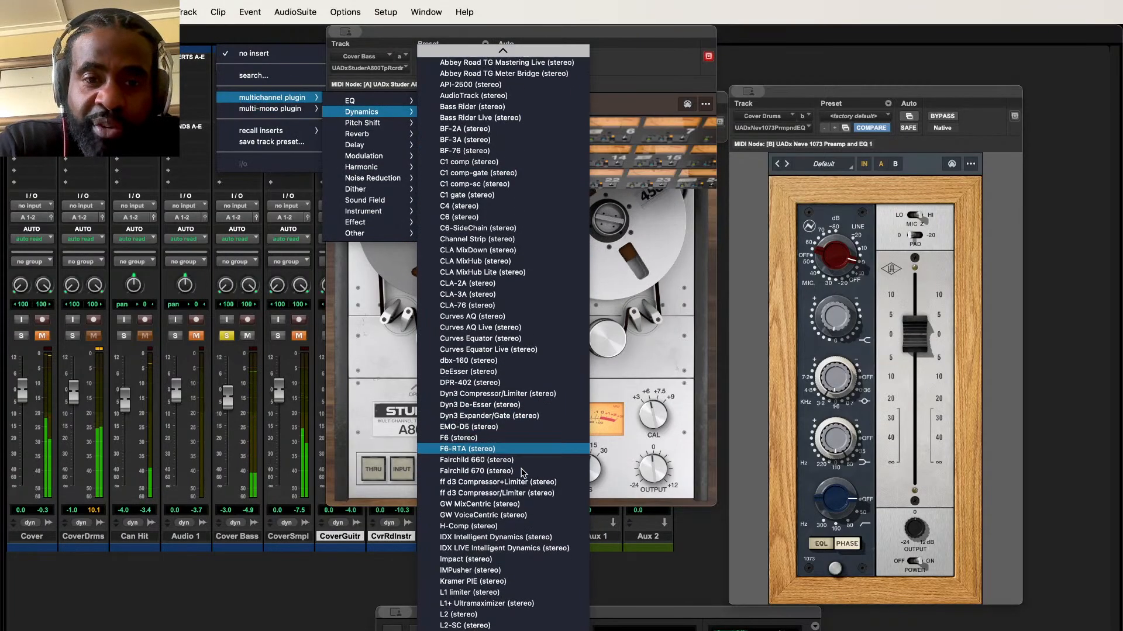
pyautogui.scroll(-10, 522, 472)
pyautogui.scroll(-20, 522, 472)
pyautogui.scroll(-2, 522, 473)
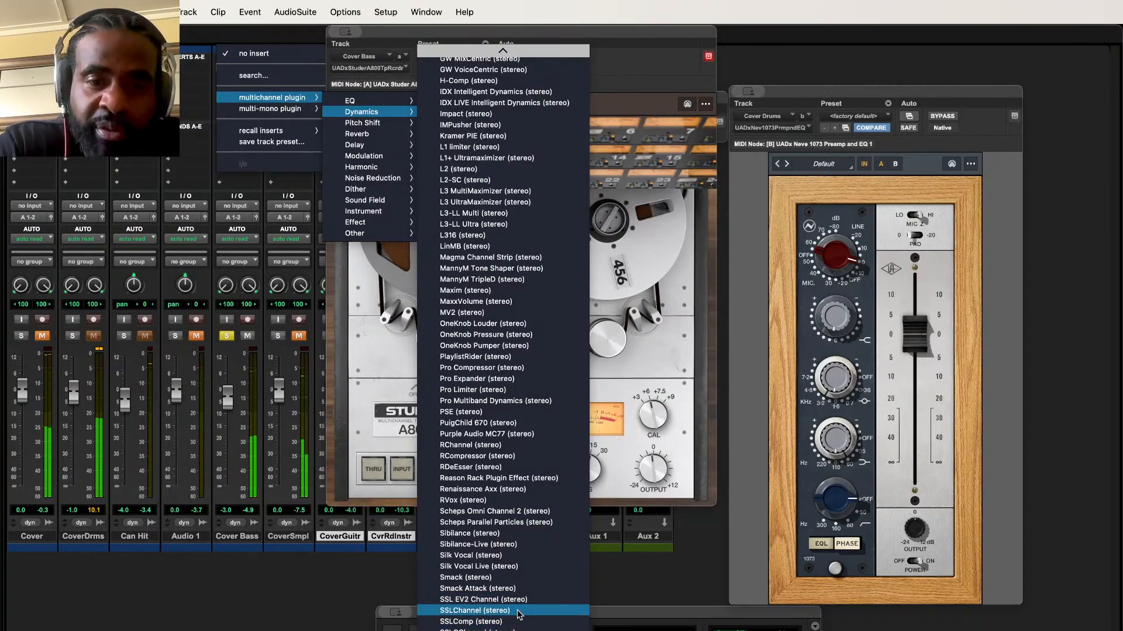
pyautogui.click(518, 629)
pyautogui.click(507, 223)
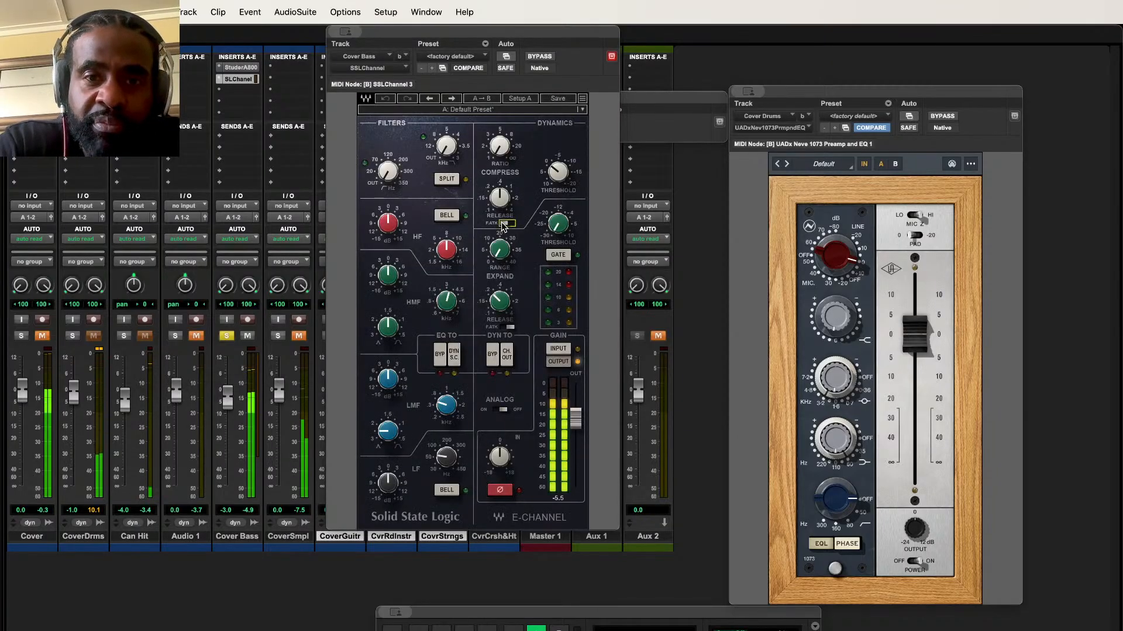
# Step: Set the SSLChannel compressor on Cover Bass to a ratio of 1.3 and a threshold of -4.5
pyautogui.moveTo(499, 148); pyautogui.dragTo(500, 143)
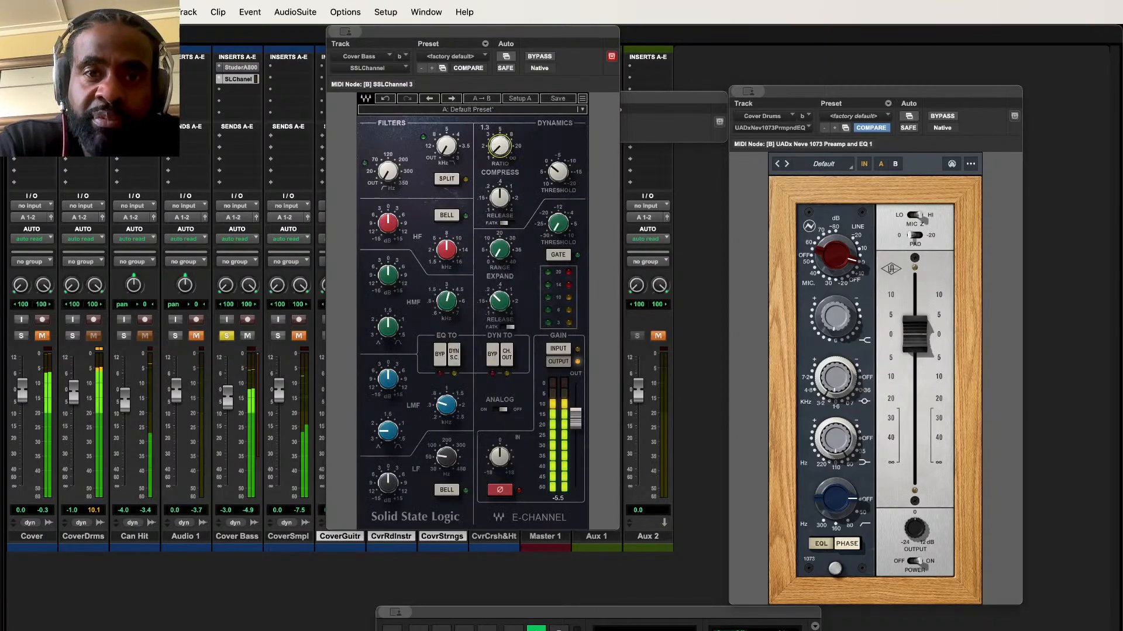
pyautogui.moveTo(560, 175); pyautogui.dragTo(560, 162)
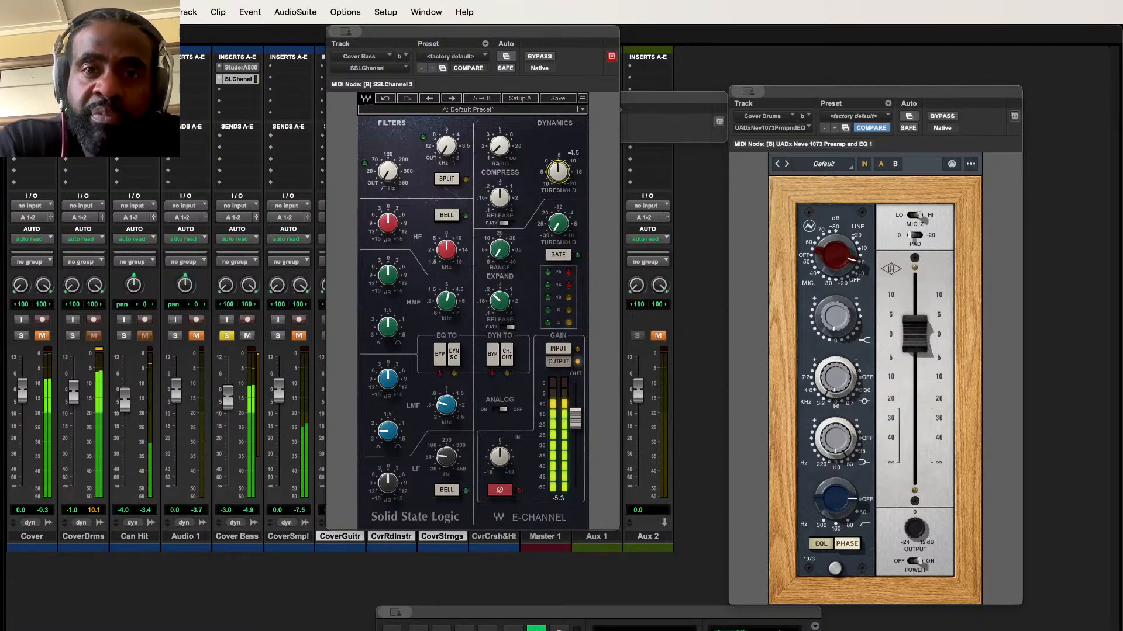
# Step: Insert the stereo CLA-2A compressor in the third insert slot of Cover Bass
pyautogui.click(220, 92)
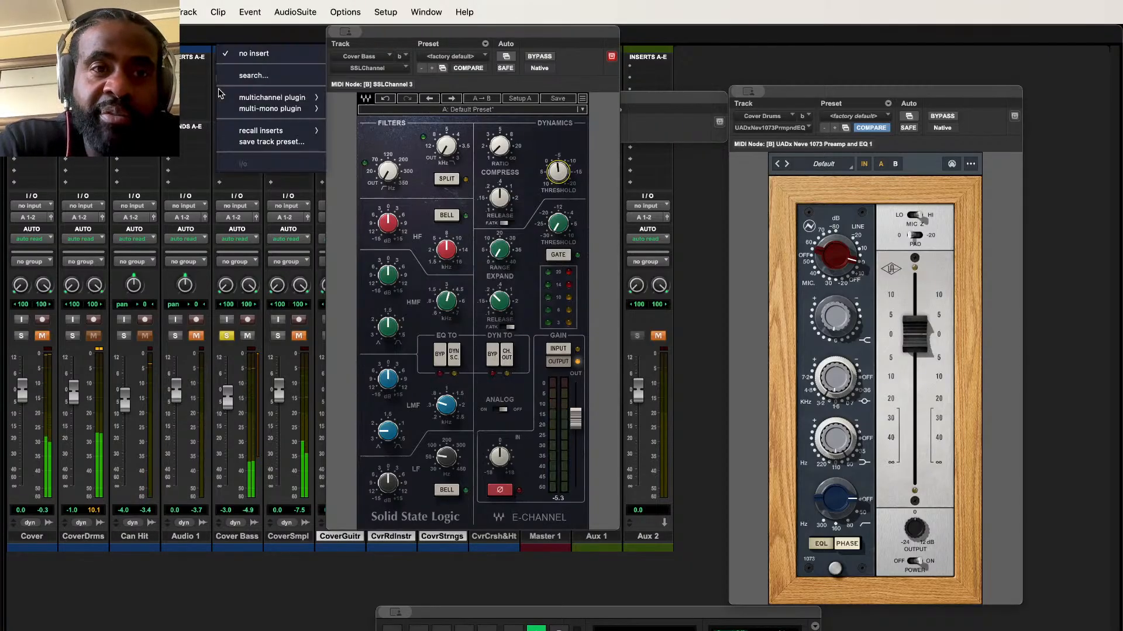
pyautogui.moveTo(354, 111)
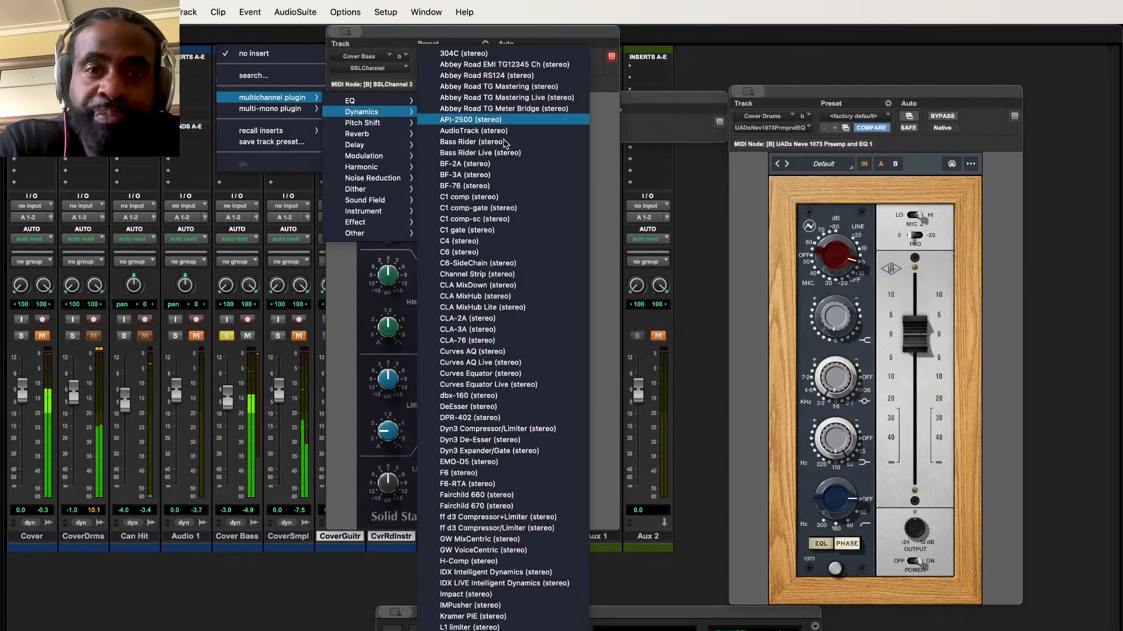
pyautogui.click(512, 317)
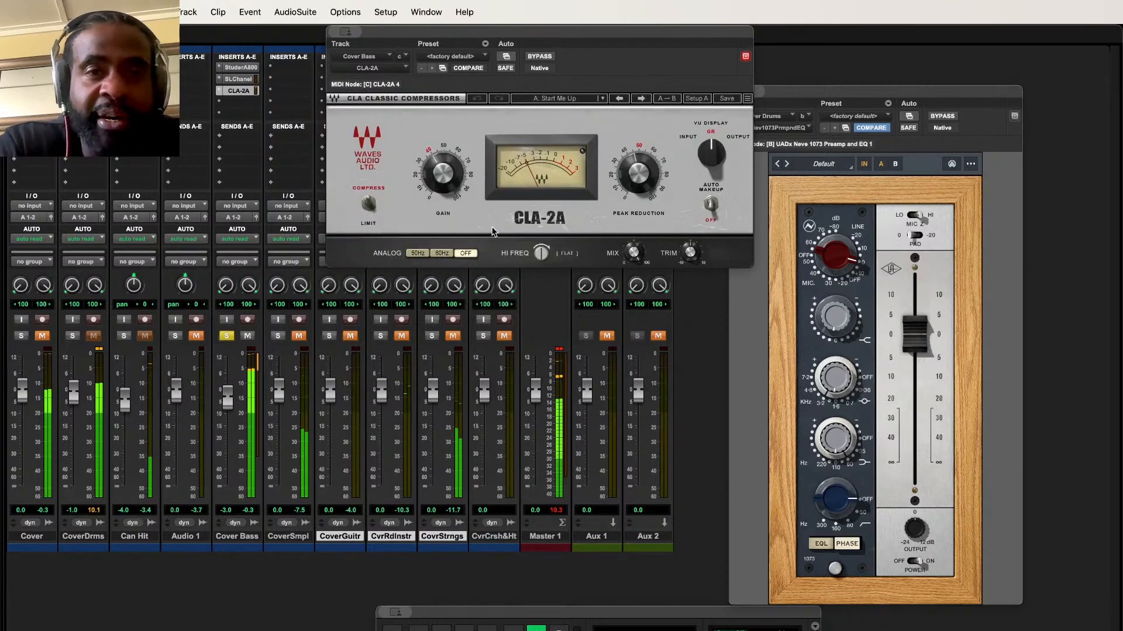
# Step: Set the CLA-2A's Hi Freq to 100, lower its Gain, and set Peak Reduction to 39.98
pyautogui.moveTo(541, 253); pyautogui.dragTo(542, 257)
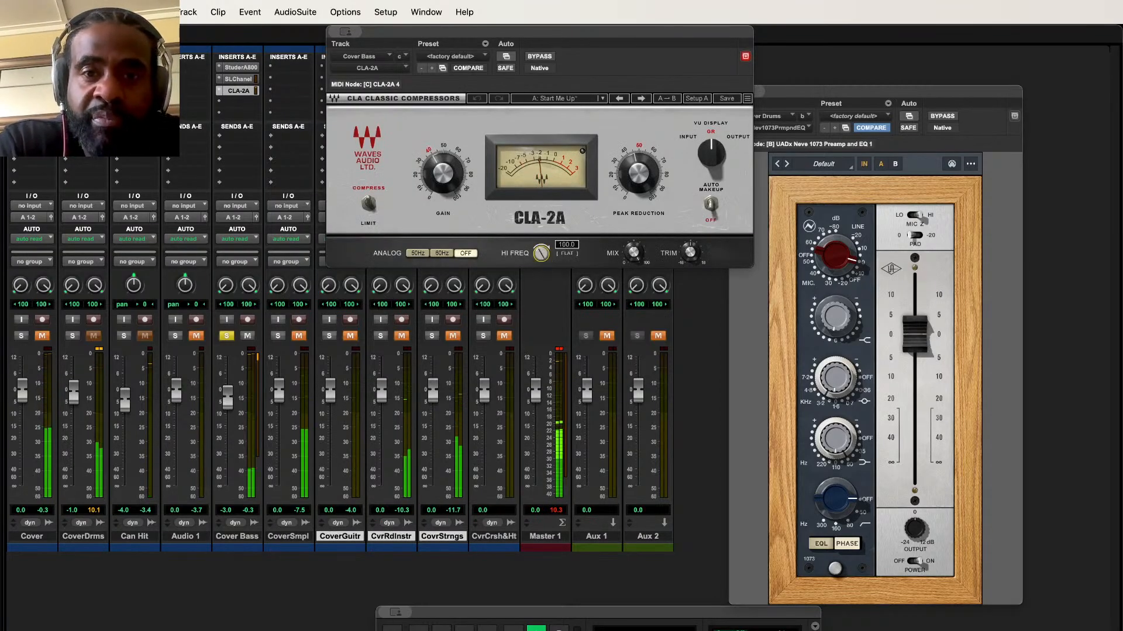
pyautogui.click(438, 178)
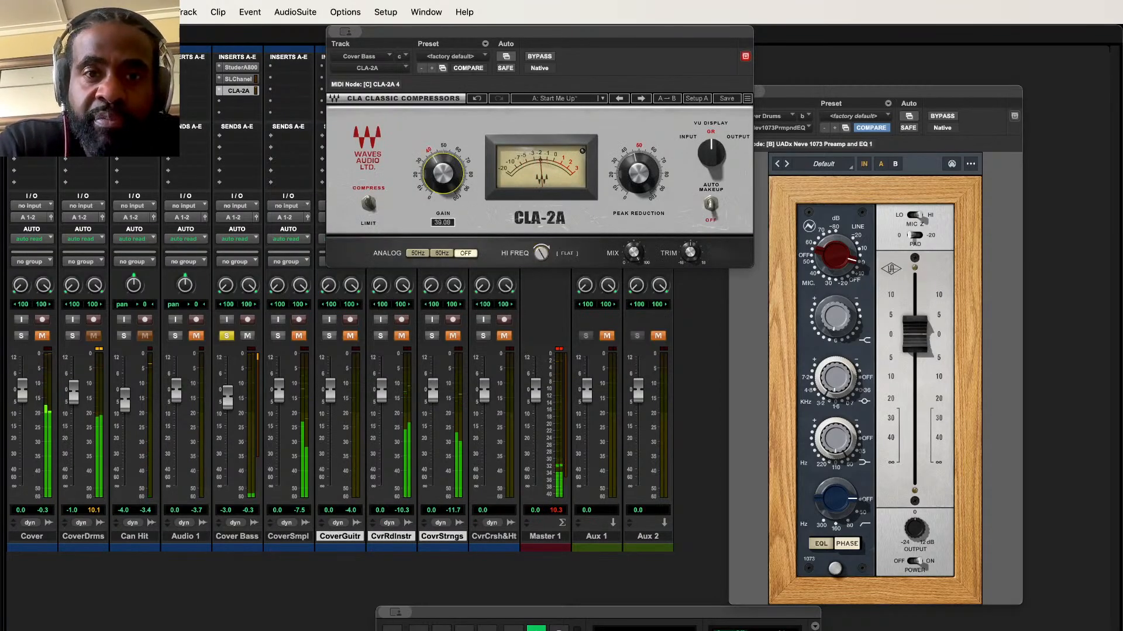
pyautogui.moveTo(438, 179); pyautogui.dragTo(439, 185)
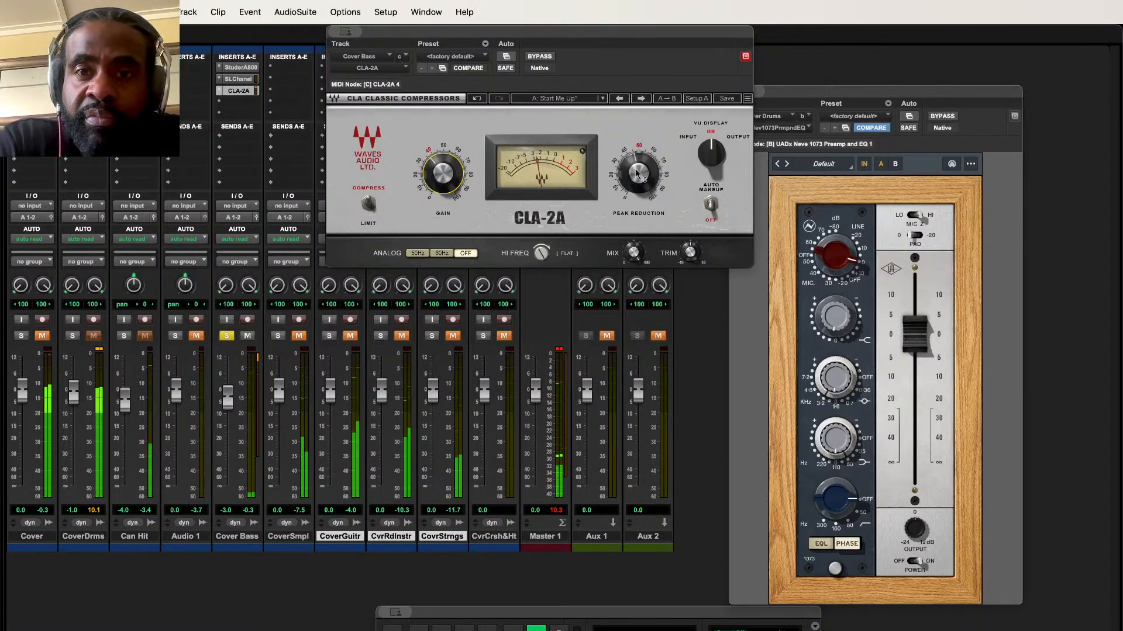
pyautogui.moveTo(638, 173); pyautogui.dragTo(637, 172)
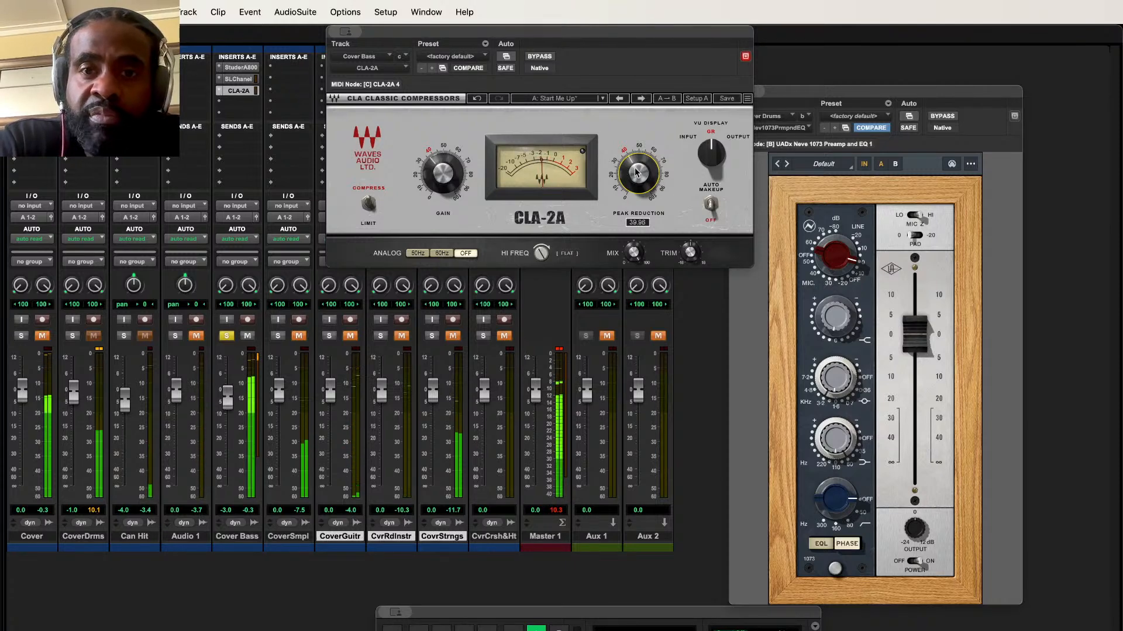
# Step: Compare the CLA-2A bypassed and active, and trim its Gain to about 36 and Peak Reduction to 39
pyautogui.click(535, 56)
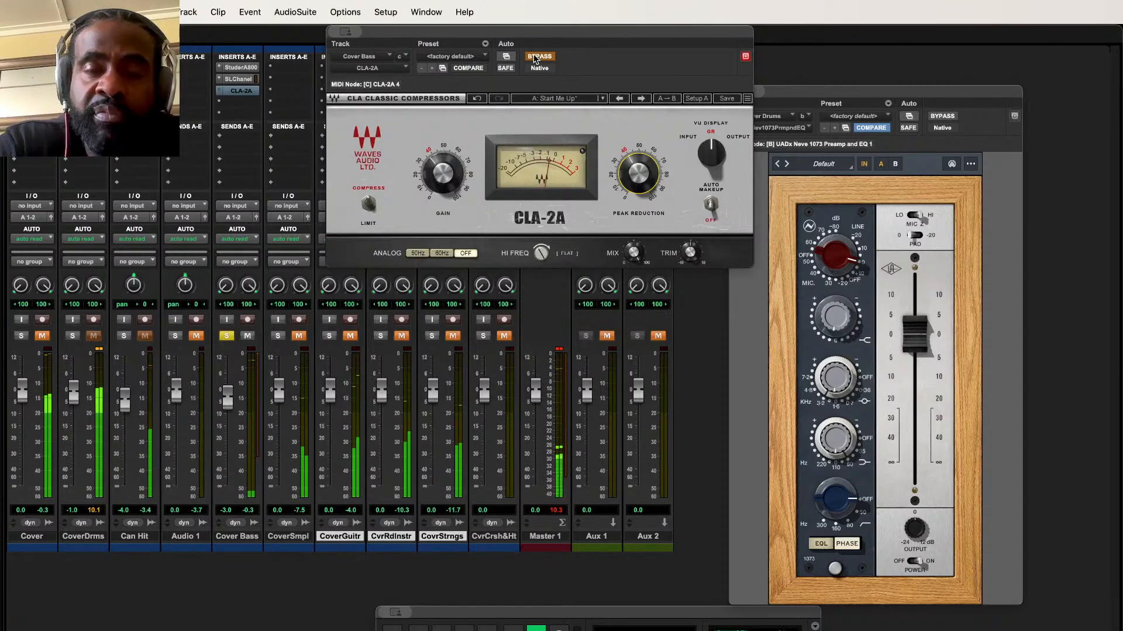
pyautogui.click(534, 57)
pyautogui.moveTo(442, 173); pyautogui.dragTo(443, 174)
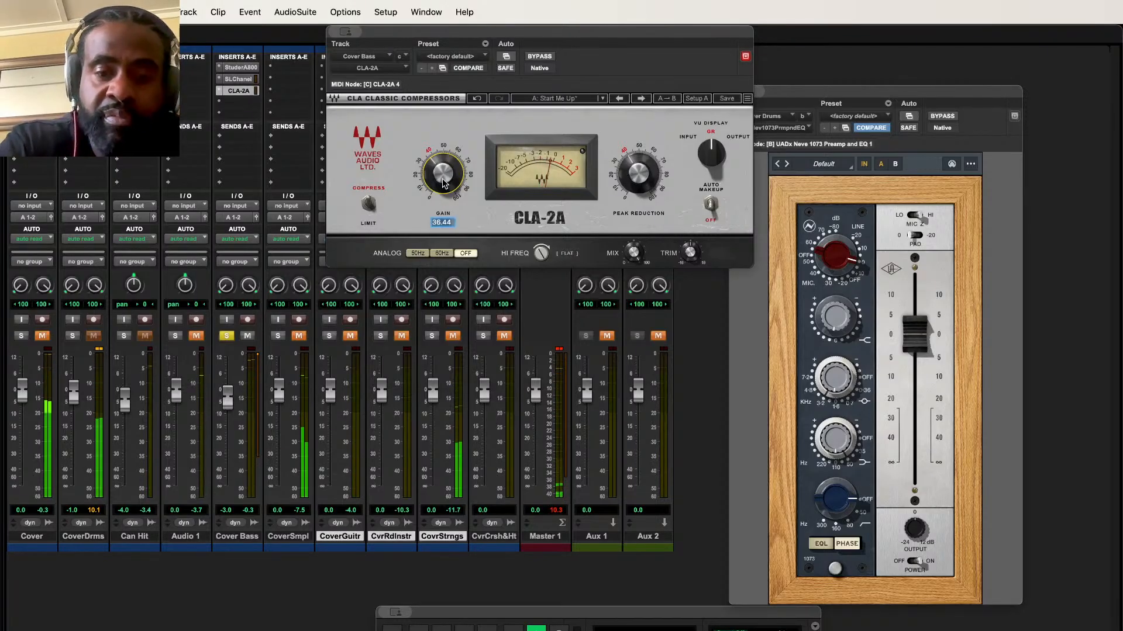
pyautogui.moveTo(442, 183); pyautogui.dragTo(442, 182)
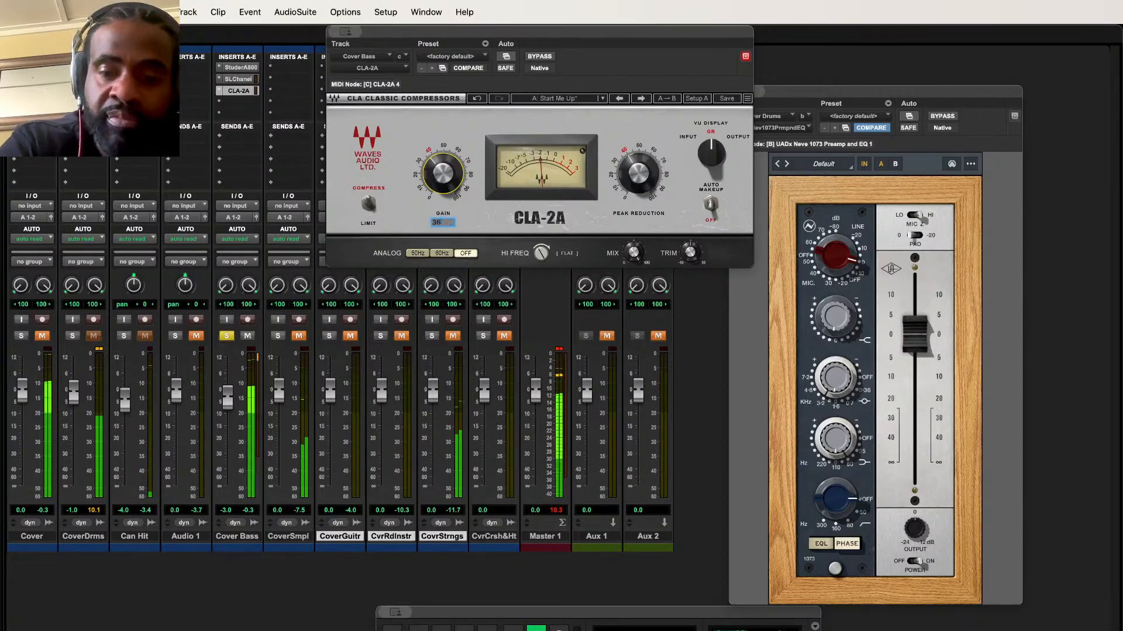
pyautogui.moveTo(637, 177); pyautogui.dragTo(637, 177)
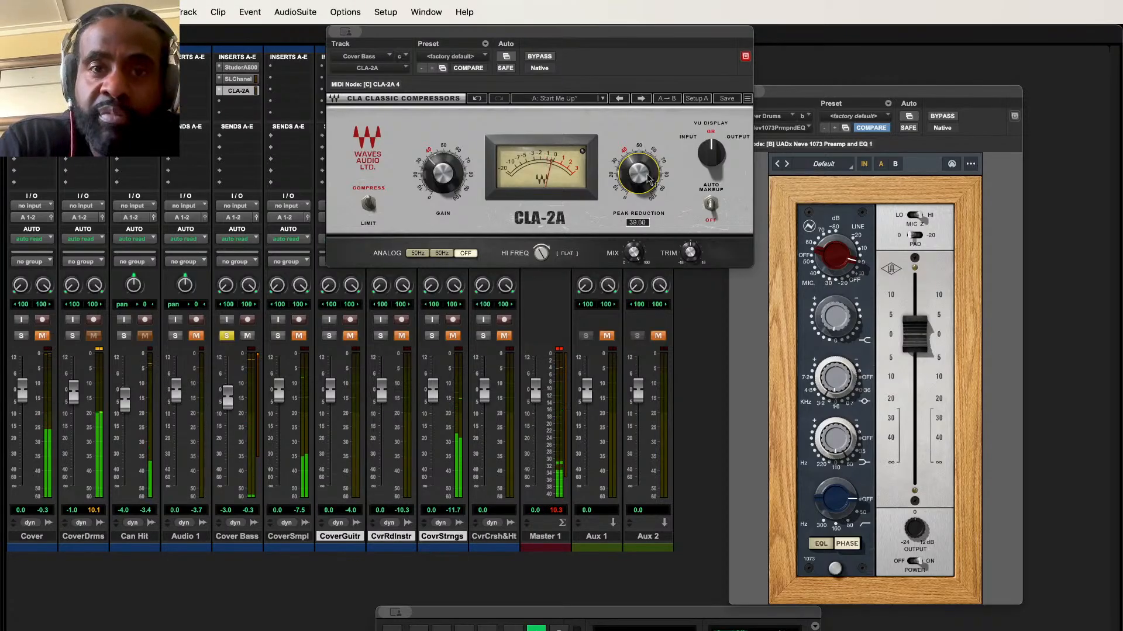
# Step: Bypass the CLA-2A, SSLChannel and Studer A800 on Cover Bass and reactivate them to compare the dry and processed bass
pyautogui.click(539, 56)
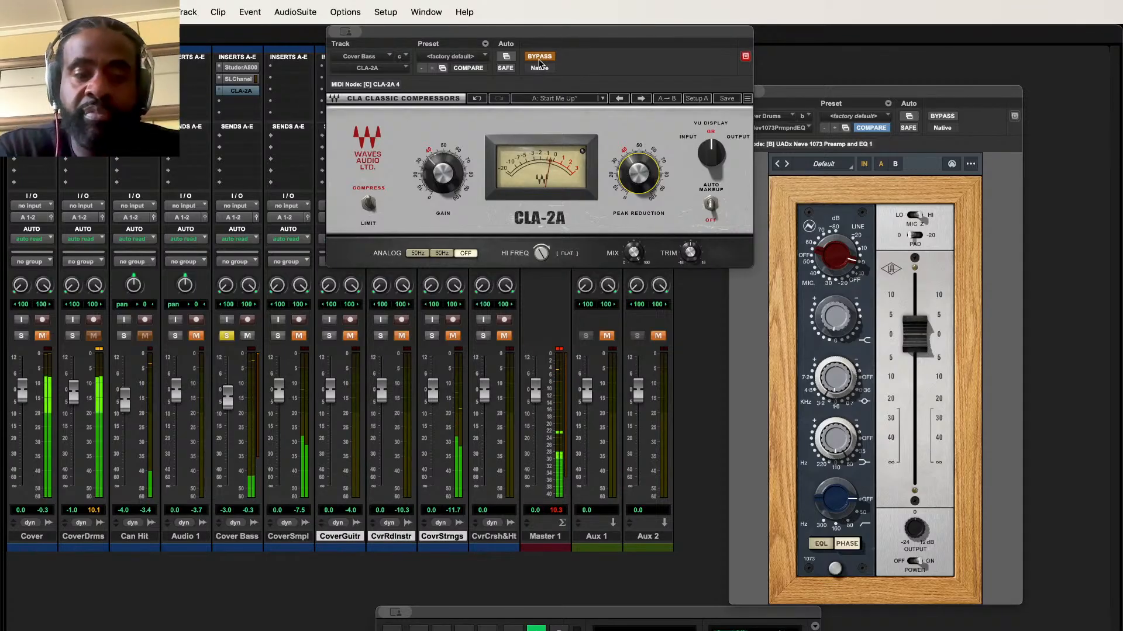
pyautogui.keyDown('super'); pyautogui.click(231, 82); pyautogui.keyUp('super')
pyautogui.keyDown('super'); pyautogui.click(245, 69); pyautogui.keyUp('super')
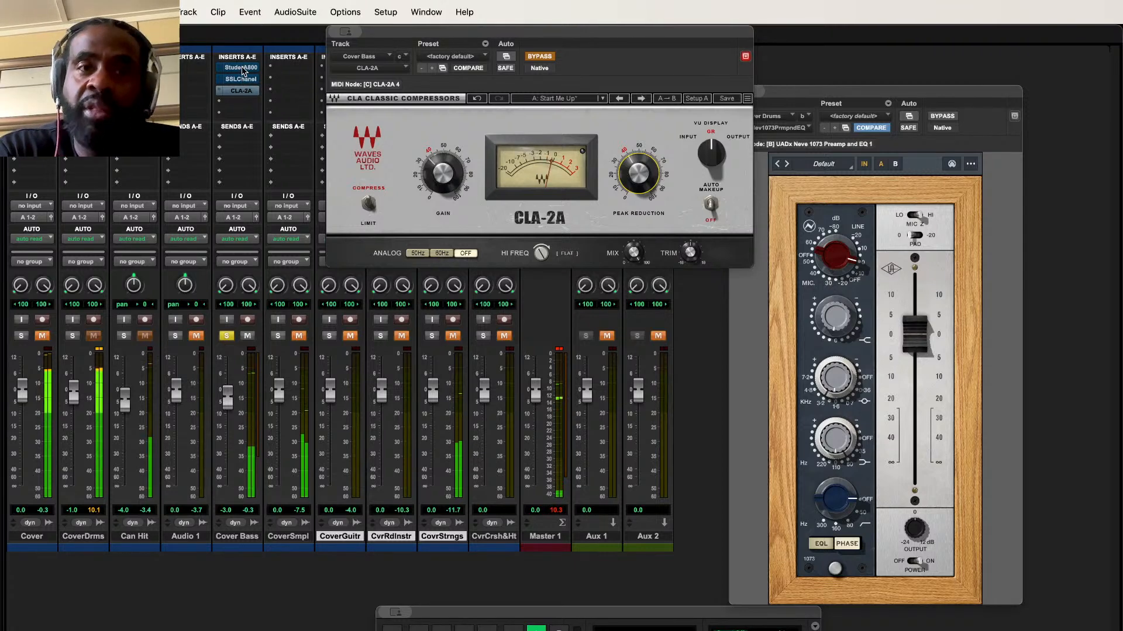
pyautogui.keyDown('super'); pyautogui.click(243, 69); pyautogui.keyUp('super')
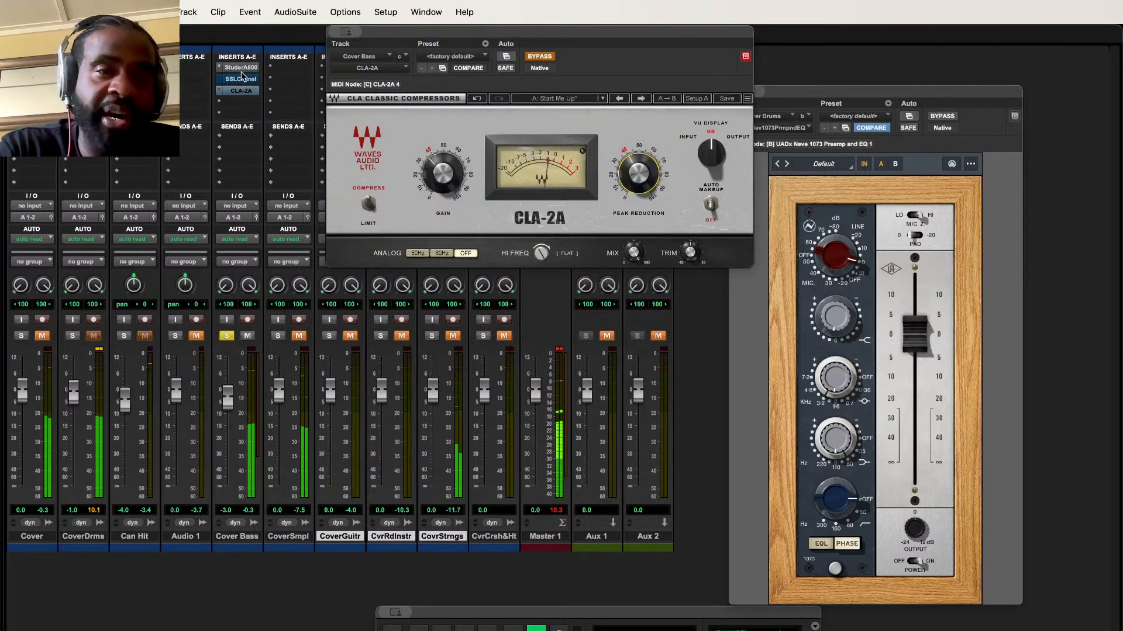
pyautogui.keyDown('super'); pyautogui.click(238, 93); pyautogui.keyUp('super')
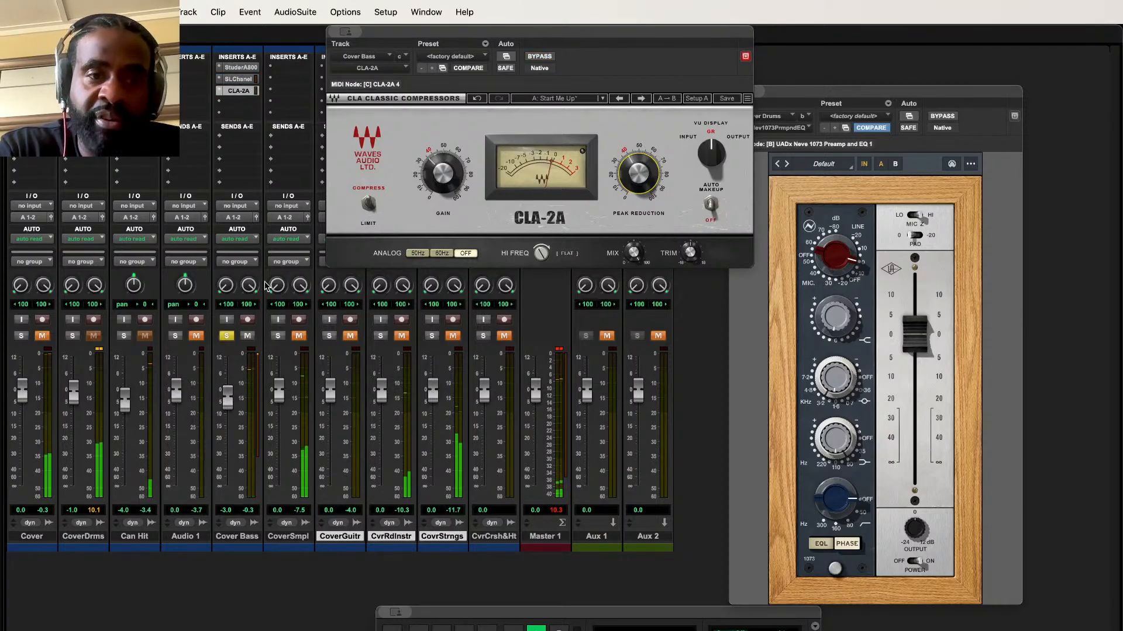
# Step: Refine the CLA-2A on Cover Bass with Peak Reduction at 38 and Gain at 35.08
pyautogui.click(443, 174)
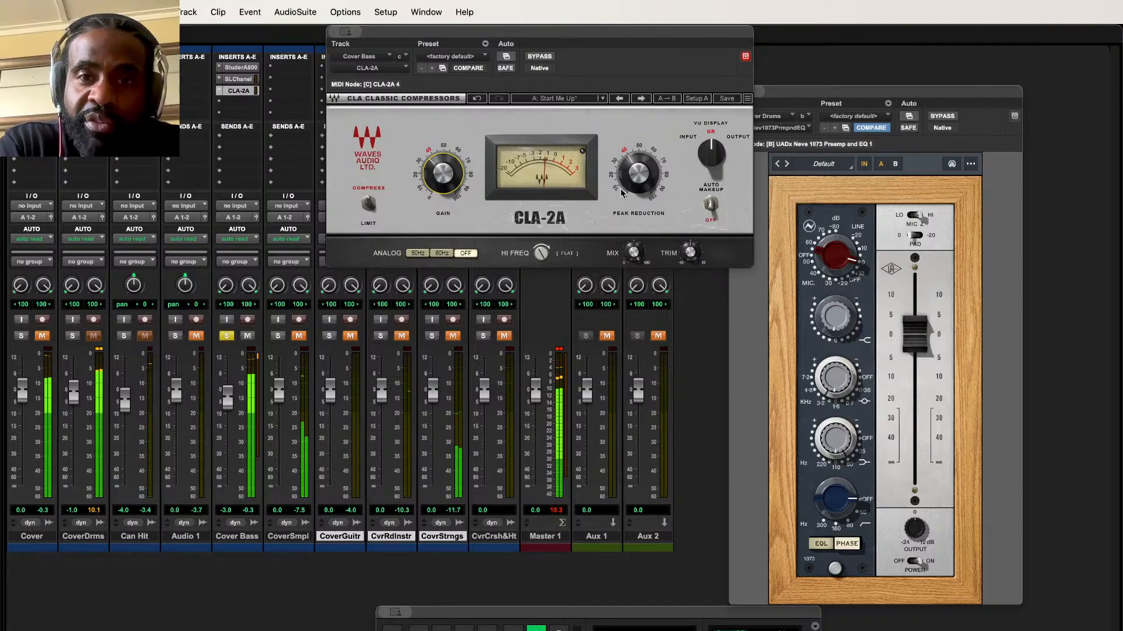
pyautogui.click(631, 178)
pyautogui.moveTo(632, 179); pyautogui.dragTo(632, 181)
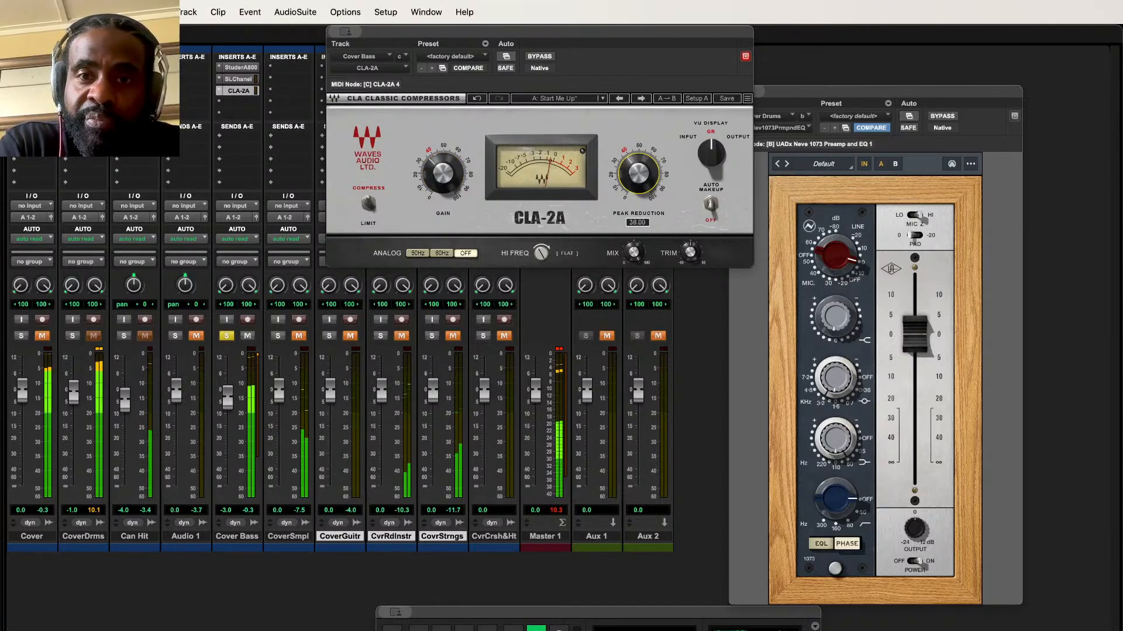
pyautogui.click(443, 174)
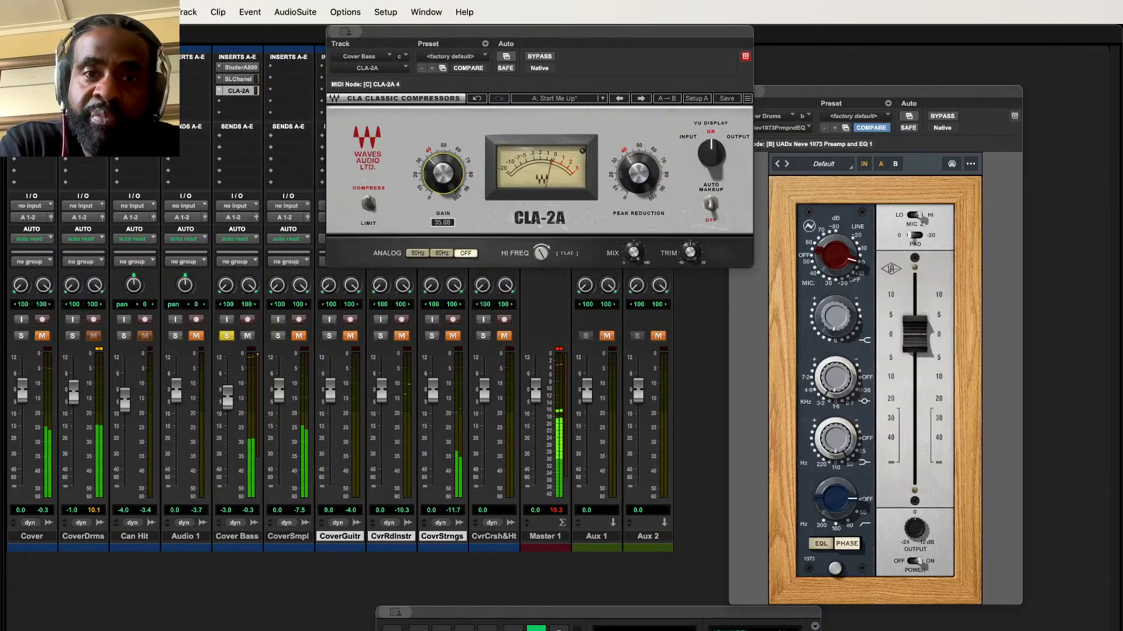
pyautogui.moveTo(442, 174); pyautogui.dragTo(442, 177)
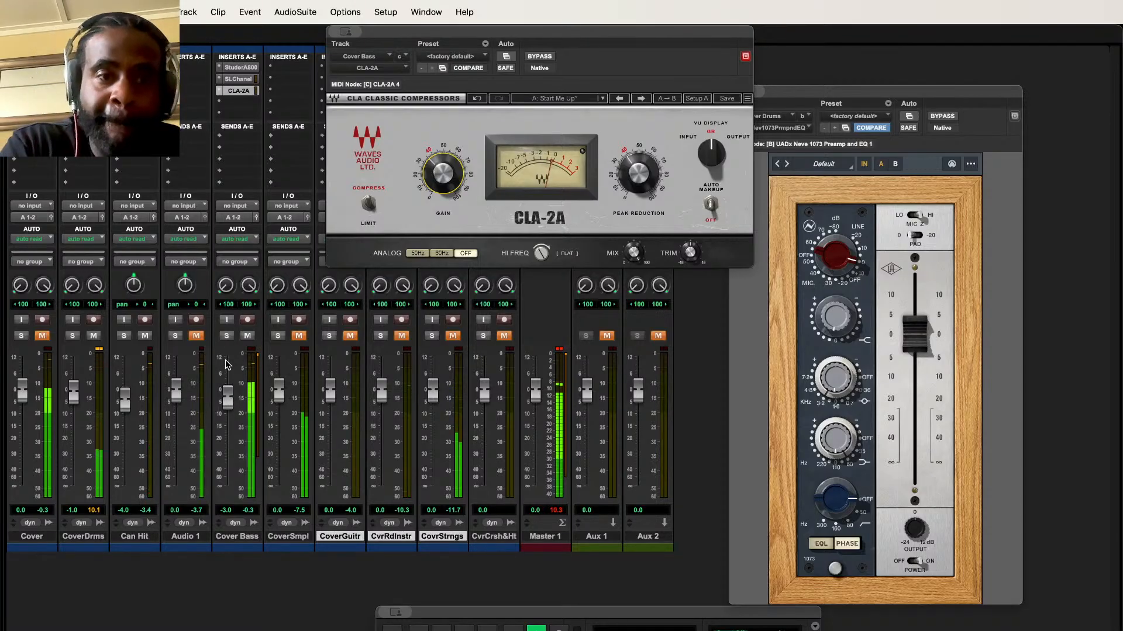
# Step: Raise the CLA-2A Gain to 36.08 and compare the compressor bypassed and active in the mix
pyautogui.moveTo(430, 164); pyautogui.dragTo(429, 157)
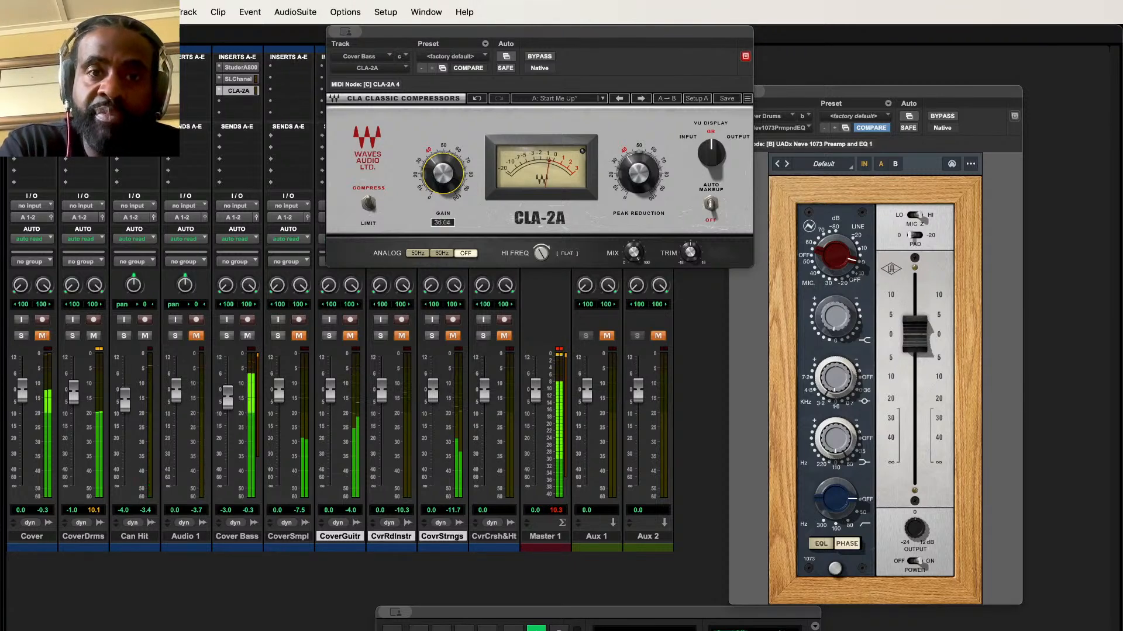
pyautogui.click(638, 174)
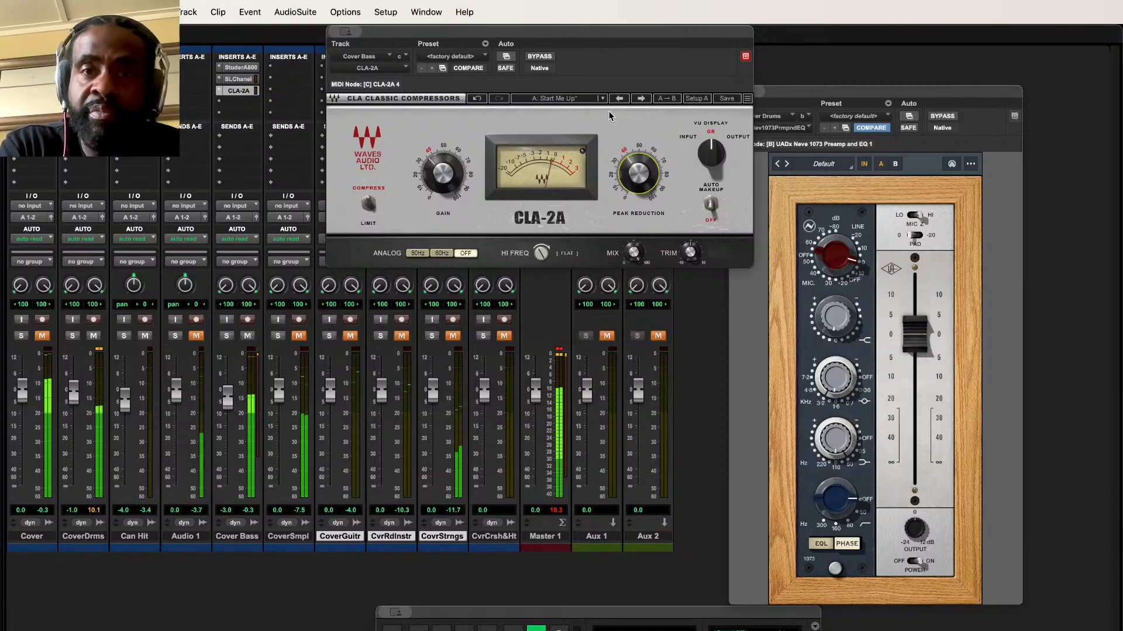
pyautogui.click(537, 56)
pyautogui.click(536, 57)
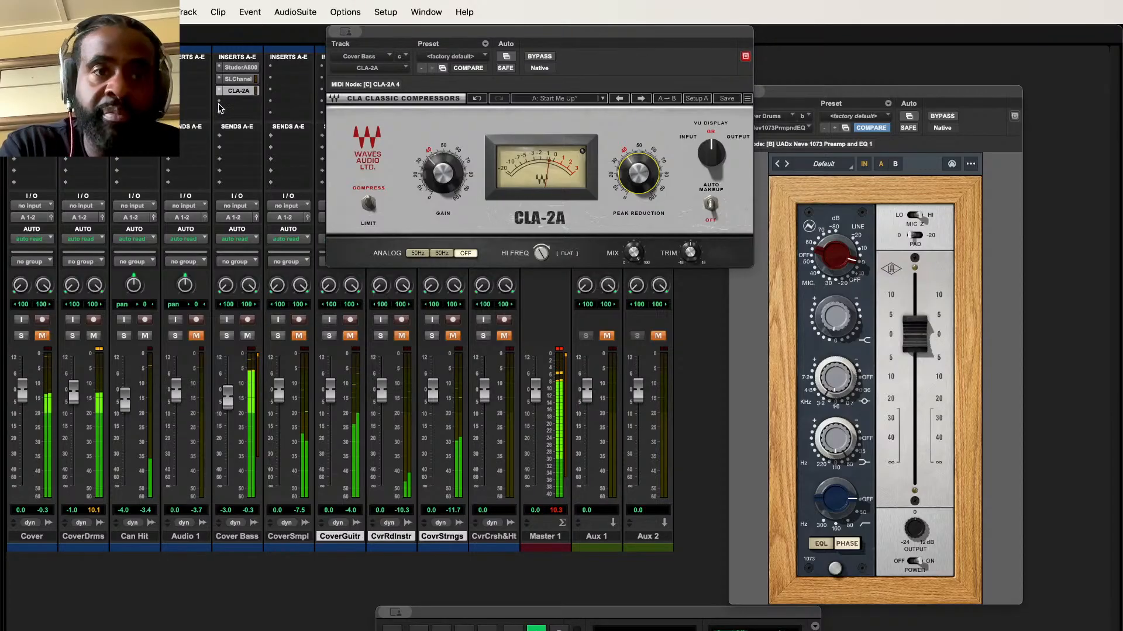
# Step: Insert the stereo API-550B equalizer in the fourth insert slot of Cover Bass
pyautogui.click(271, 101)
pyautogui.moveTo(374, 106)
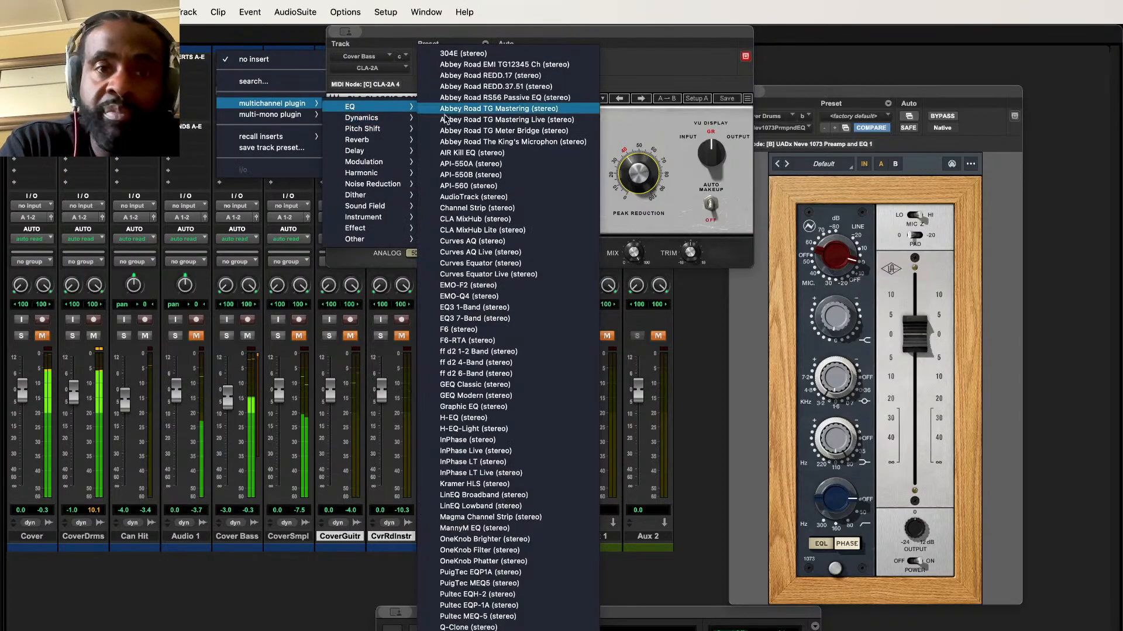
pyautogui.click(508, 174)
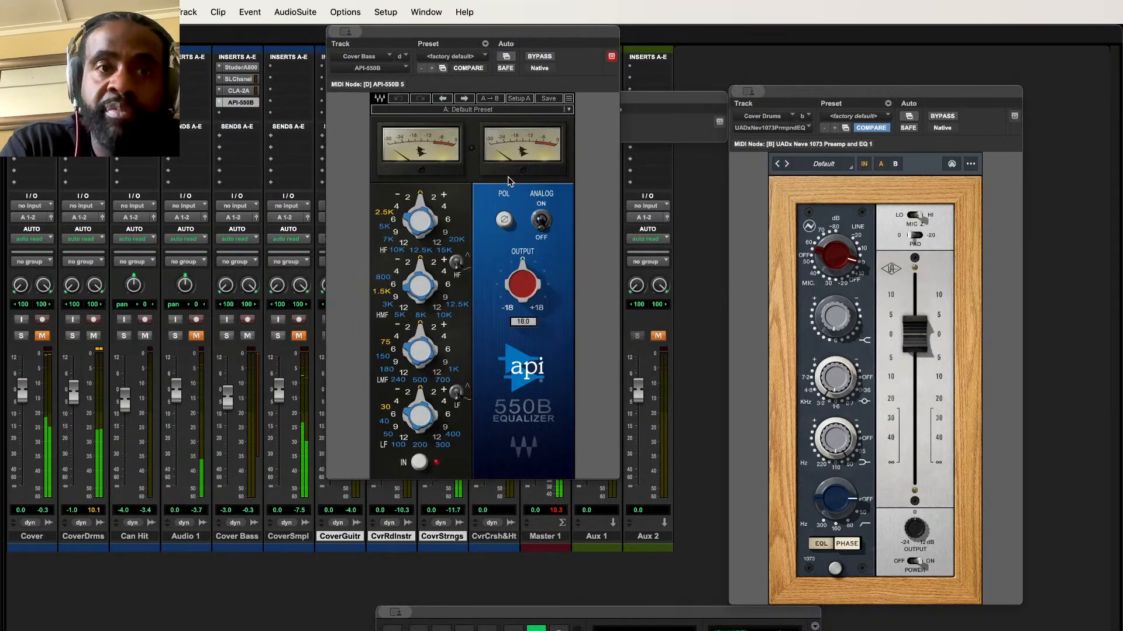
# Step: Set the API-550B's low-frequency band to 300 Hz and bypass the equalizer
pyautogui.click(440, 445)
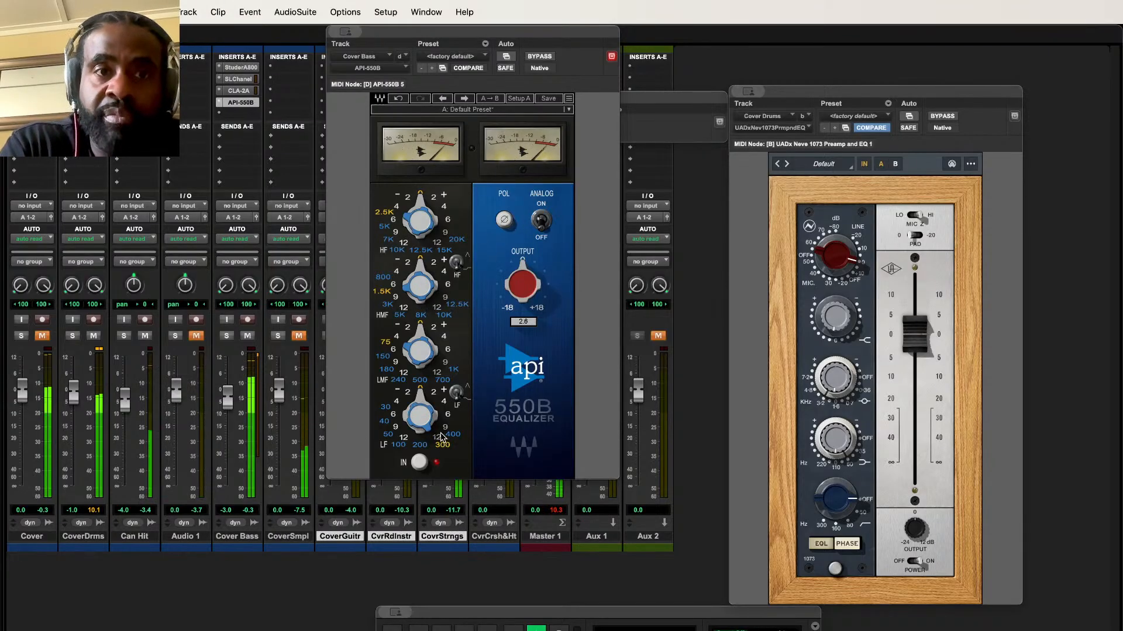
pyautogui.click(539, 57)
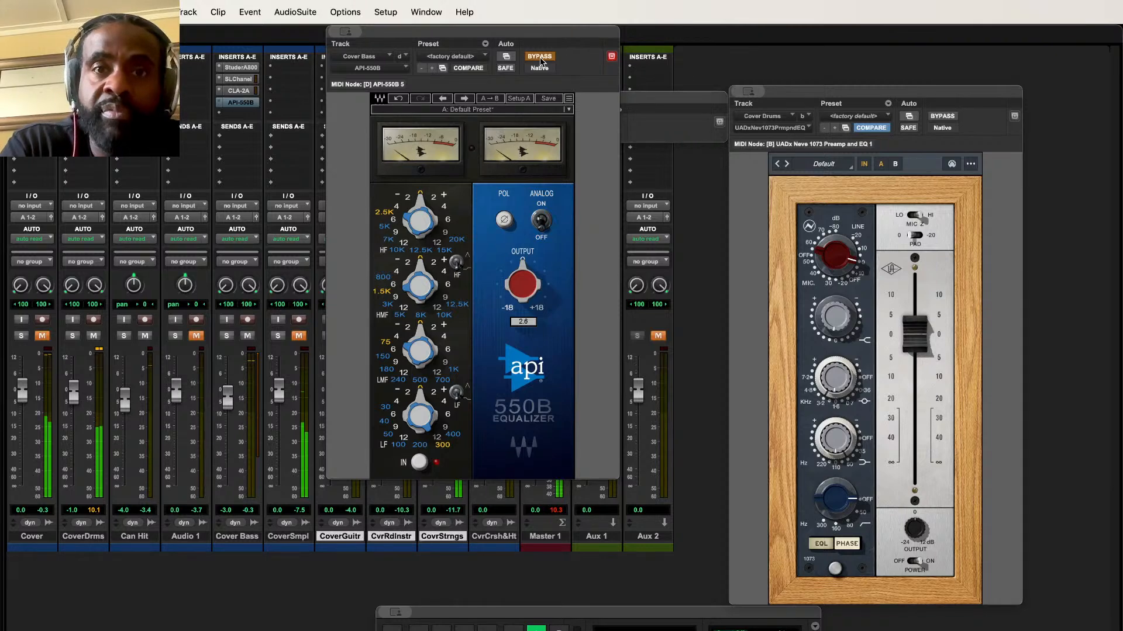
# Step: Toggle the EQ bypass in Cover Bass's SSLChannel and return to the API-550B
pyautogui.click(247, 81)
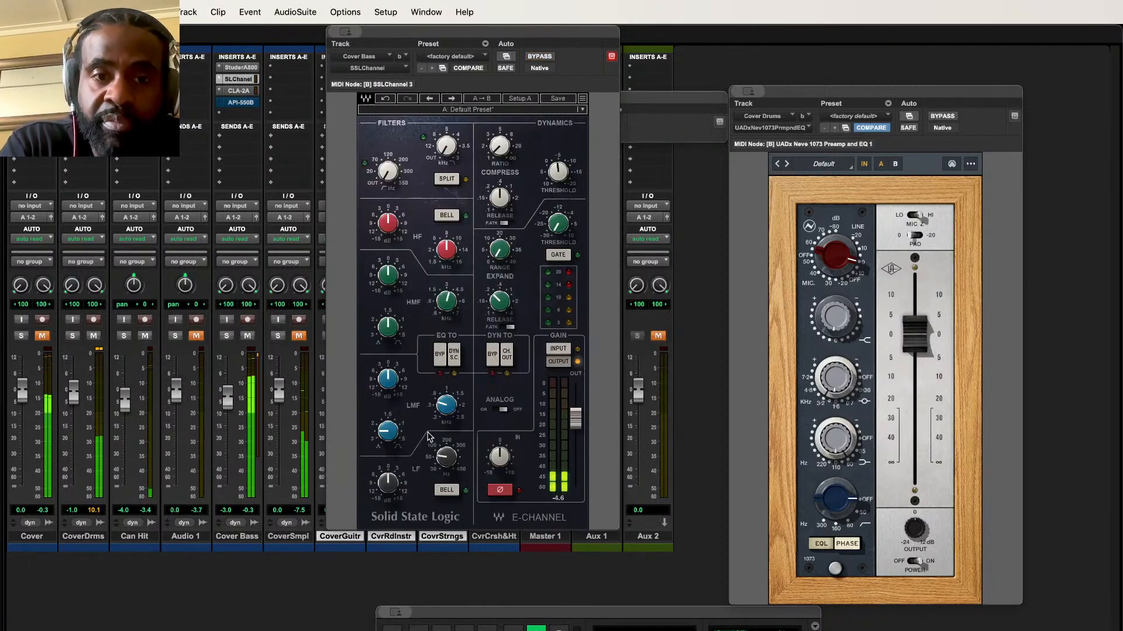
pyautogui.click(435, 366)
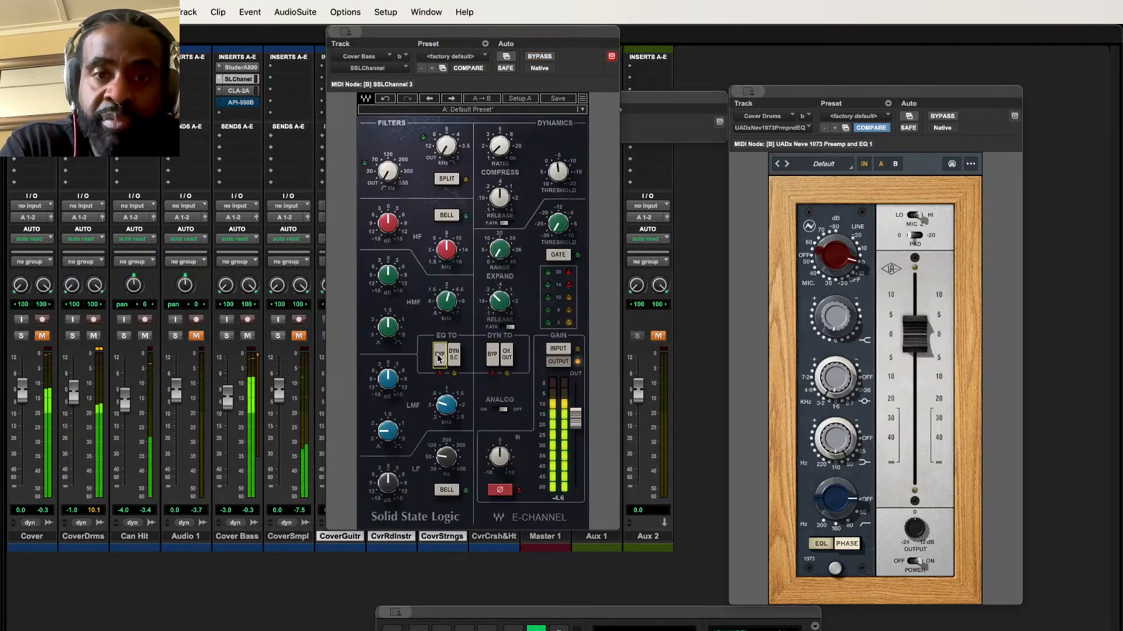
pyautogui.click(242, 104)
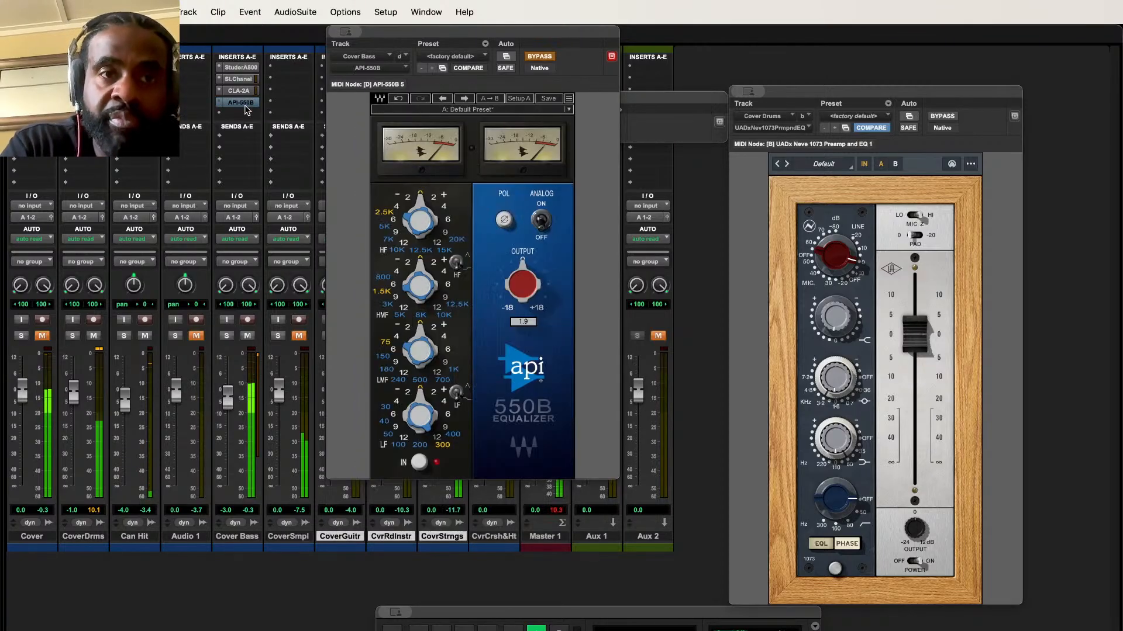
# Step: Re-enable the API-550B, set its low-mid band to 700 Hz, boost 10 kHz by 2 dB, and compare the equalizer bypassed and active
pyautogui.click(539, 56)
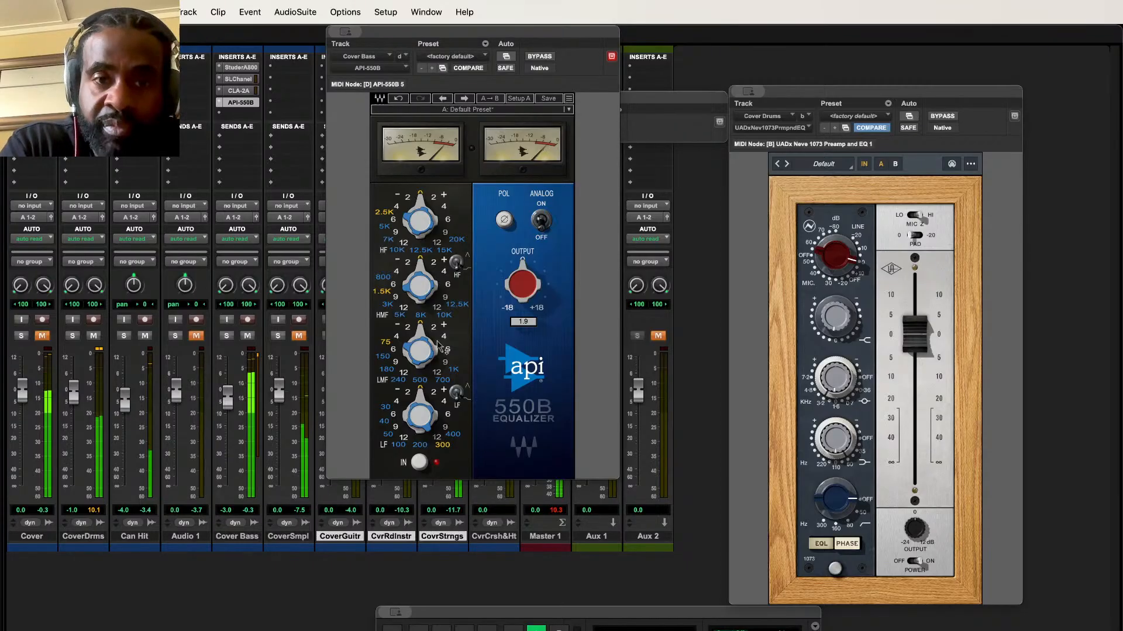
pyautogui.click(395, 251)
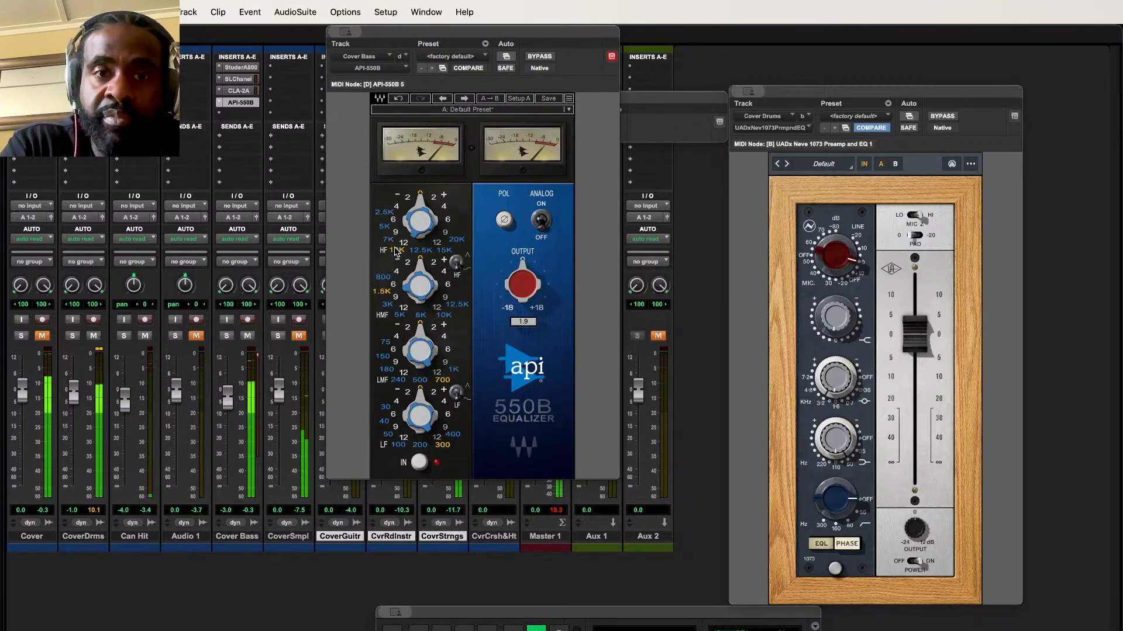
pyautogui.click(433, 200)
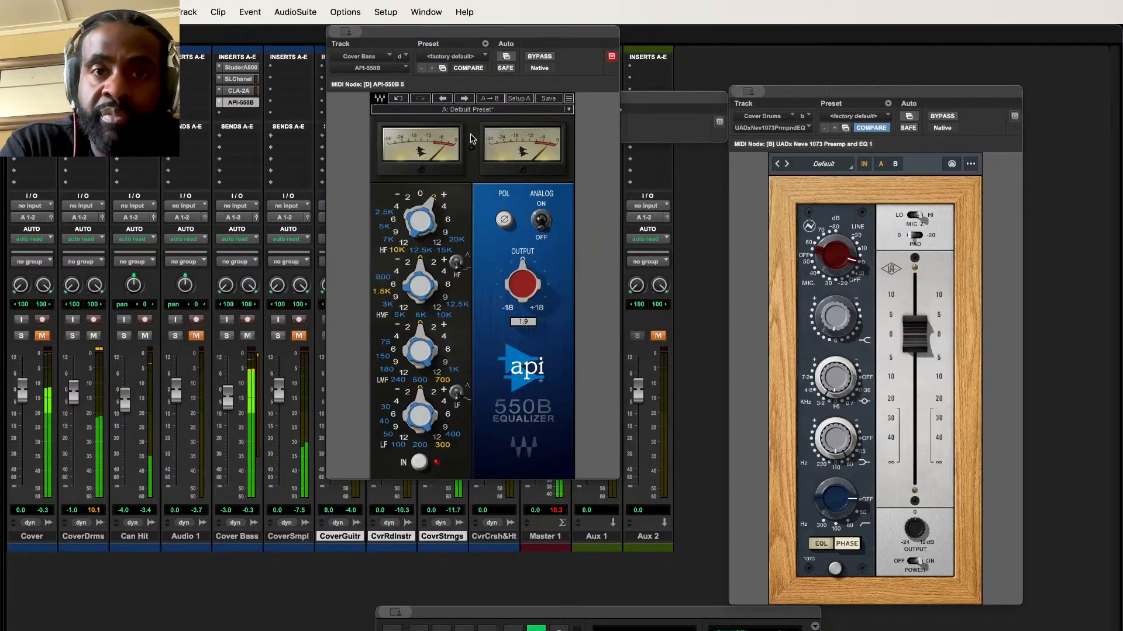
pyautogui.click(539, 57)
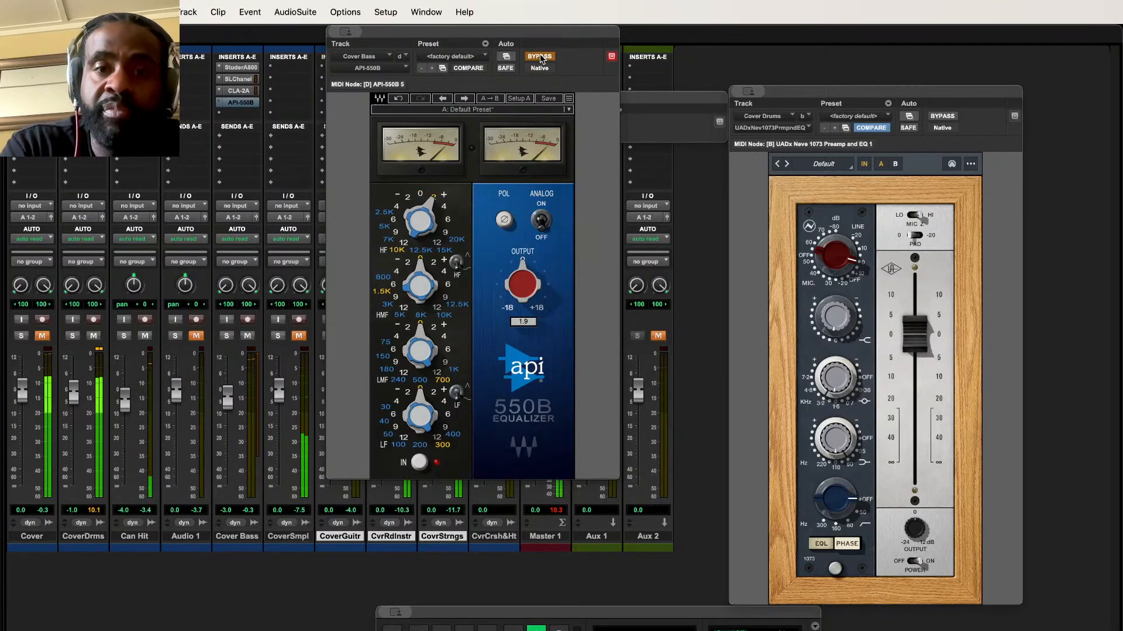
pyautogui.click(539, 56)
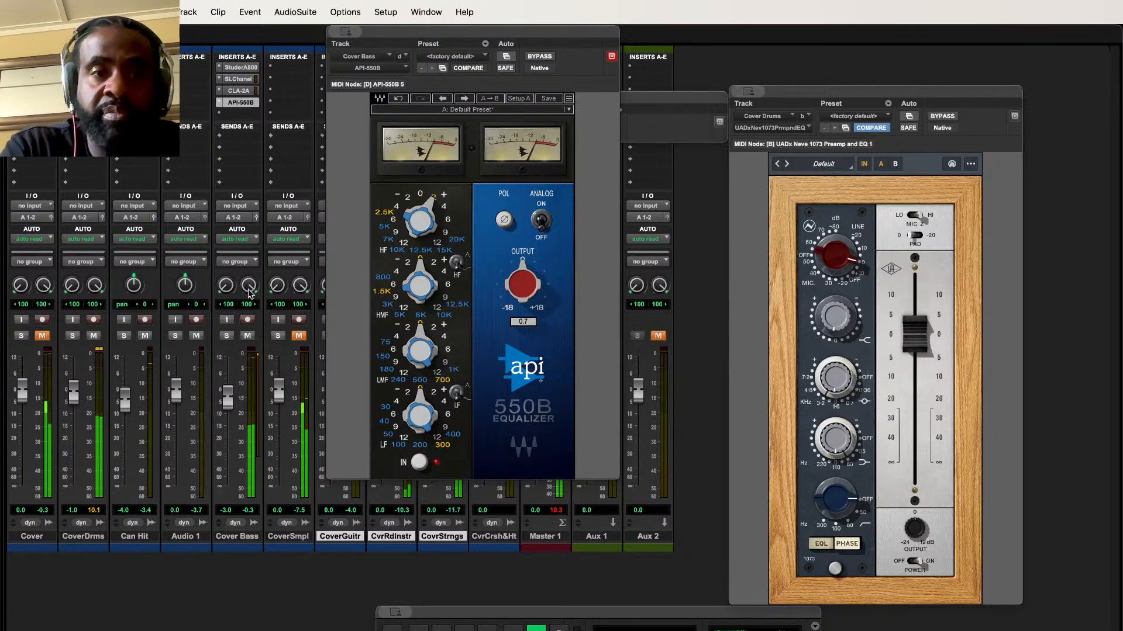
# Step: Set the Gain of Cover Bass's CLA-2A to 36.60
pyautogui.click(238, 90)
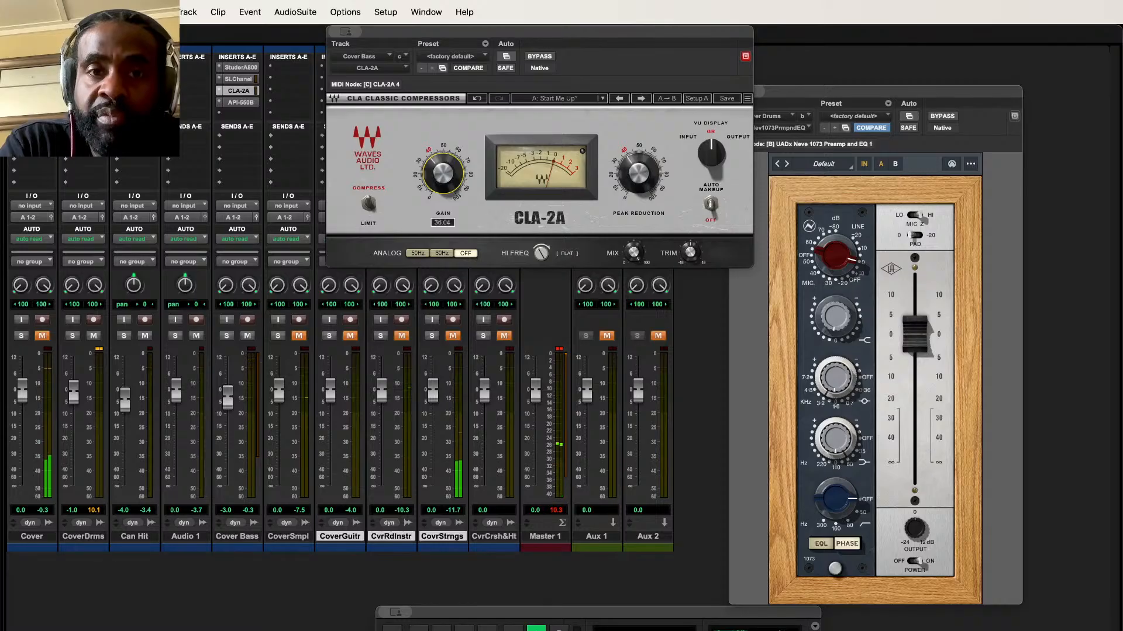
pyautogui.moveTo(442, 174); pyautogui.dragTo(442, 173)
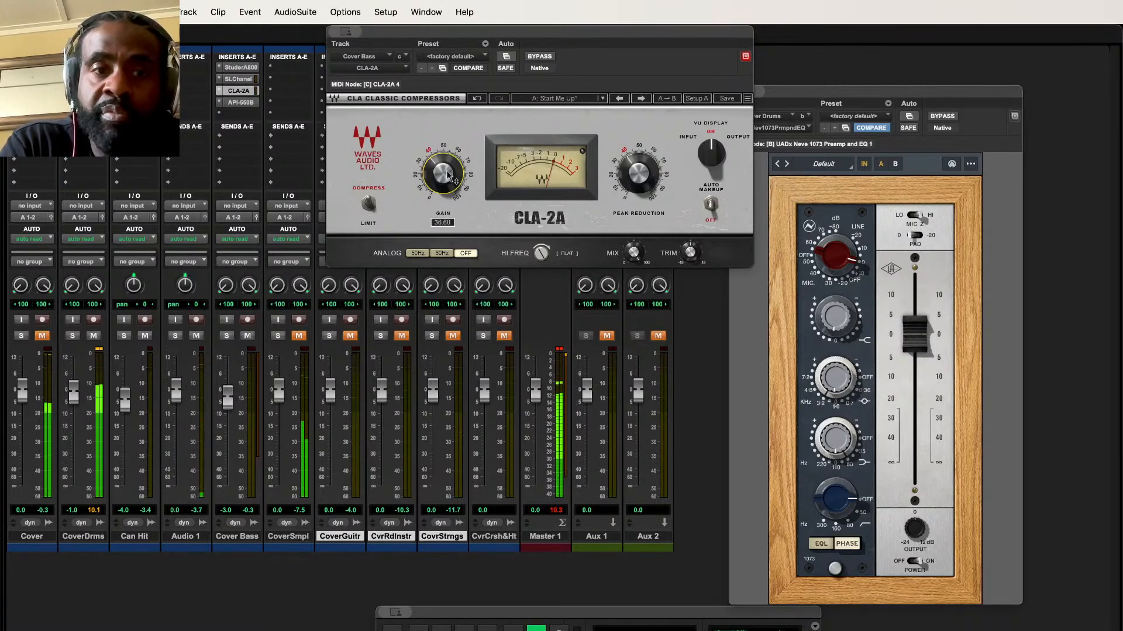
# Step: Unmute and solo Cover Sample, and insert the stereo UADx Studer A800 Tape Recorder in its first insert slot
pyautogui.click(298, 336)
pyautogui.click(278, 336)
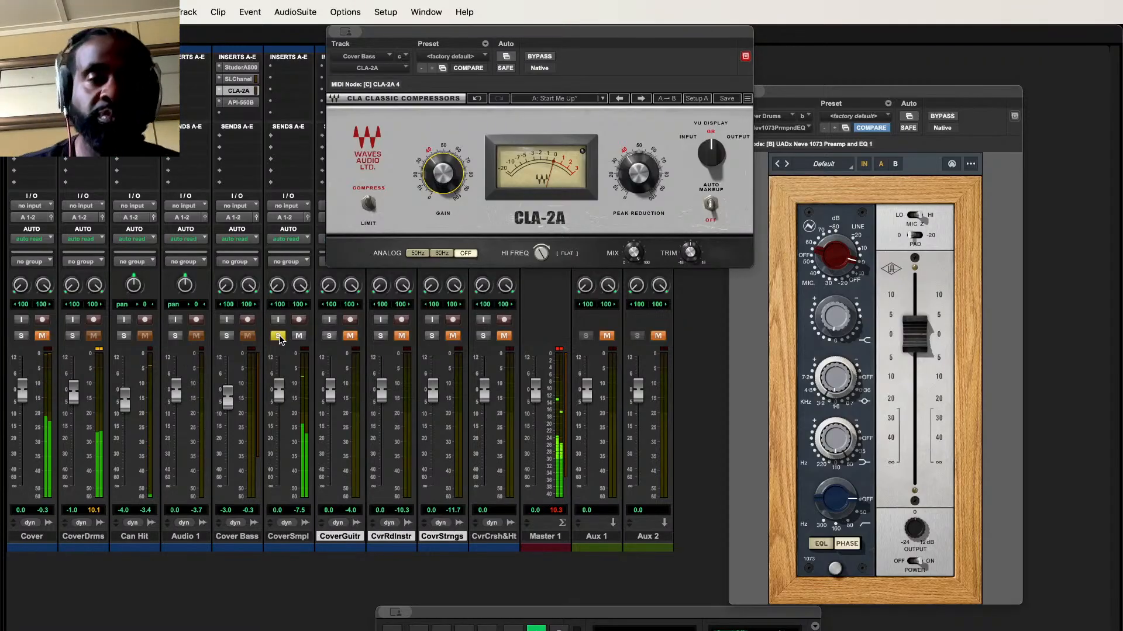
pyautogui.click(271, 69)
pyautogui.click(227, 43)
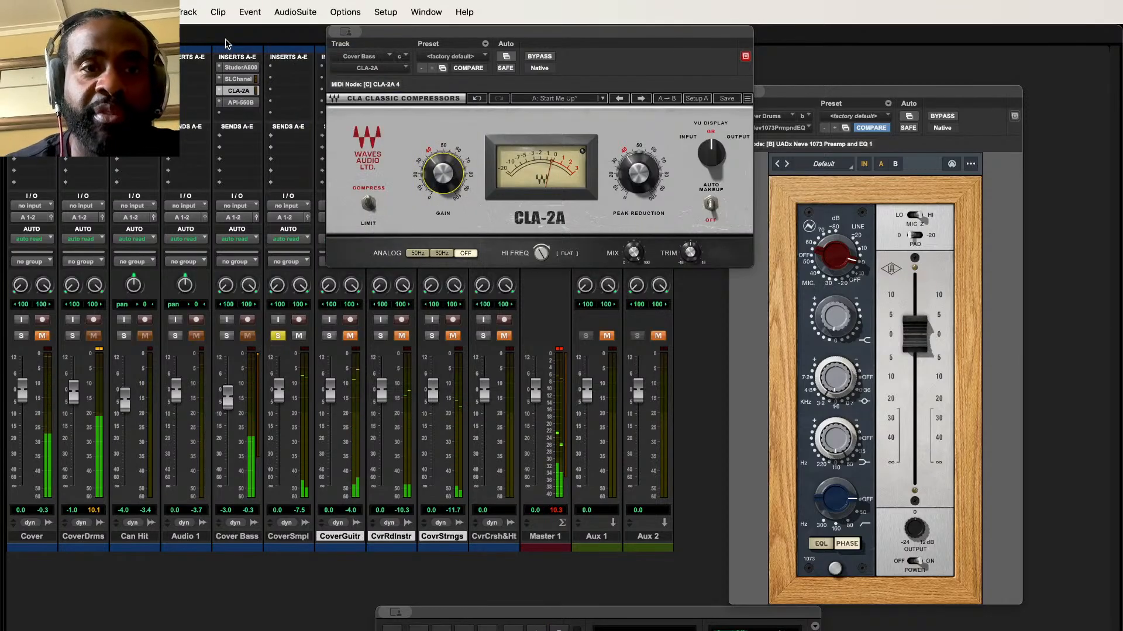
pyautogui.click(271, 68)
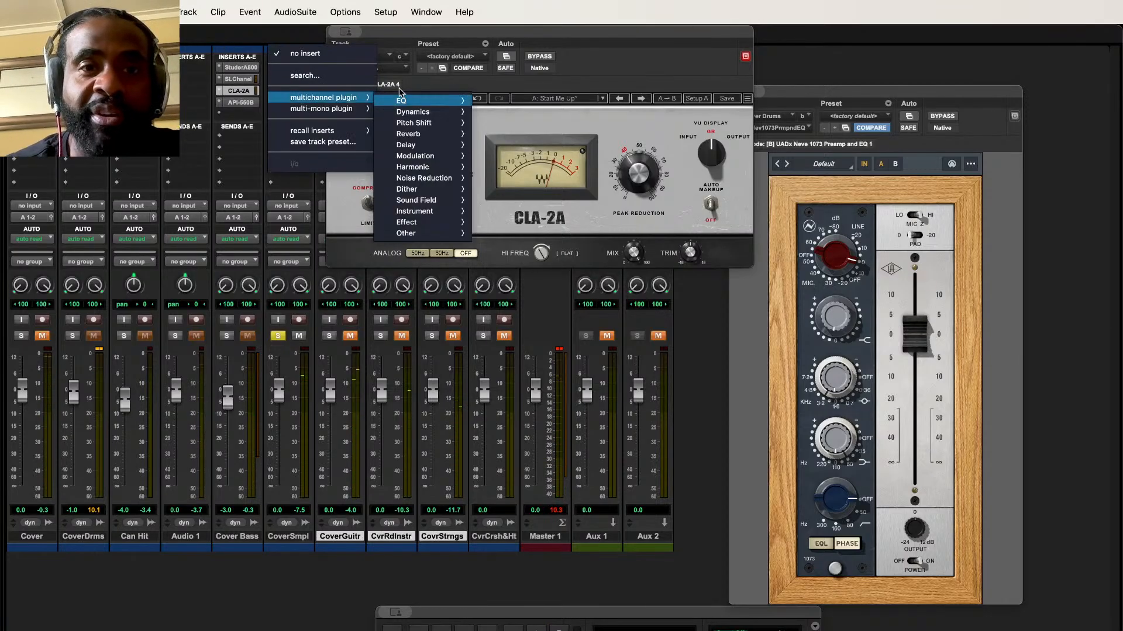
pyautogui.moveTo(341, 104)
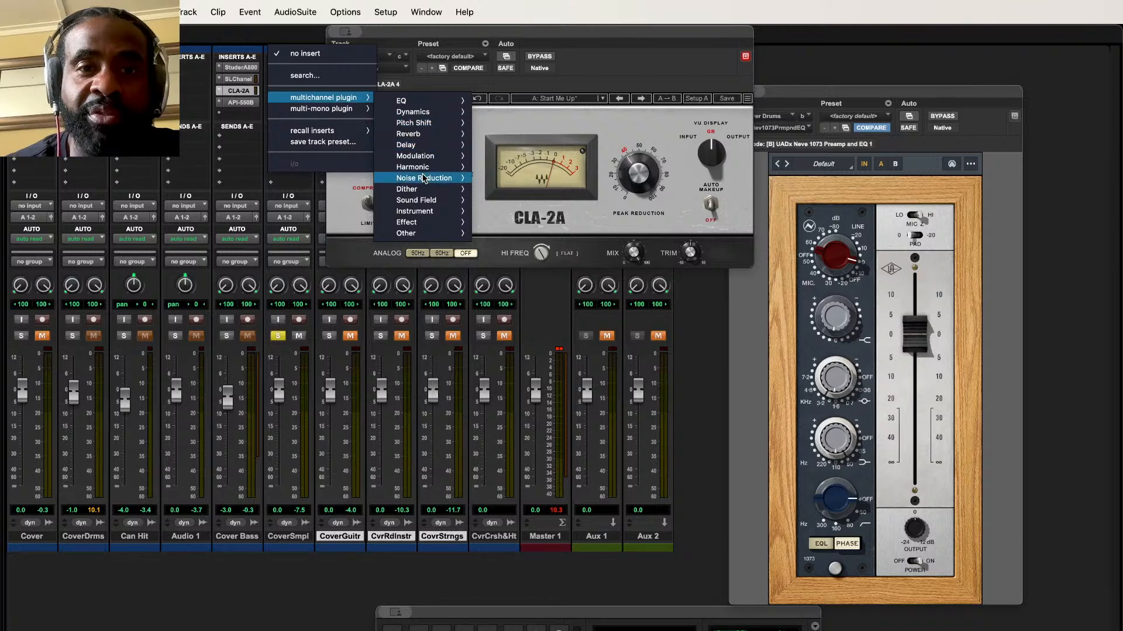
pyautogui.moveTo(431, 166)
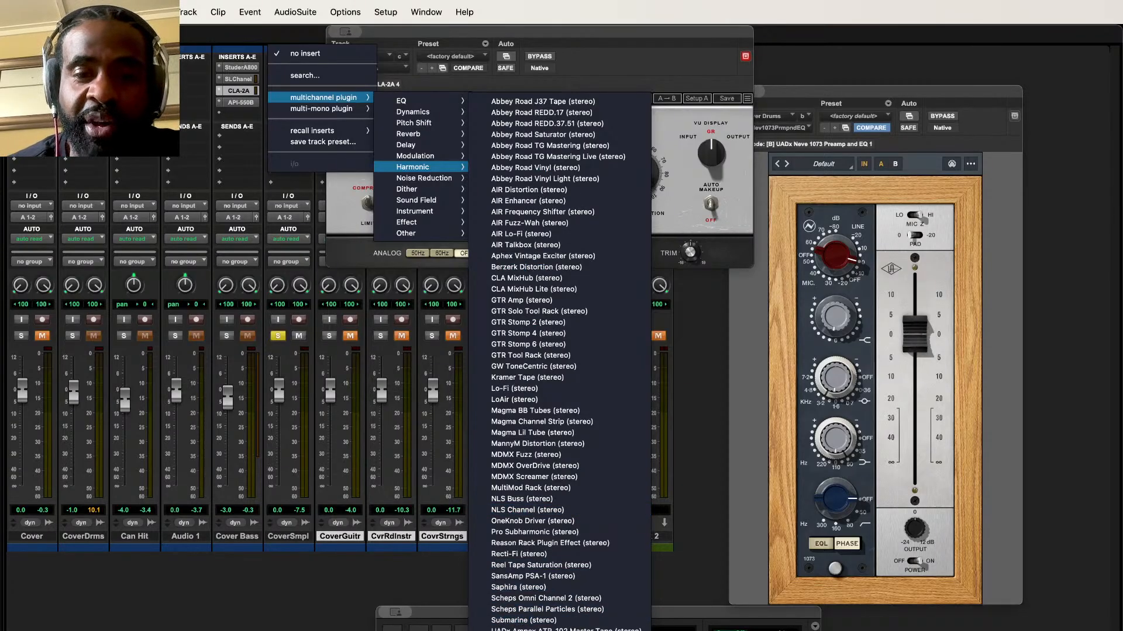
pyautogui.click(555, 630)
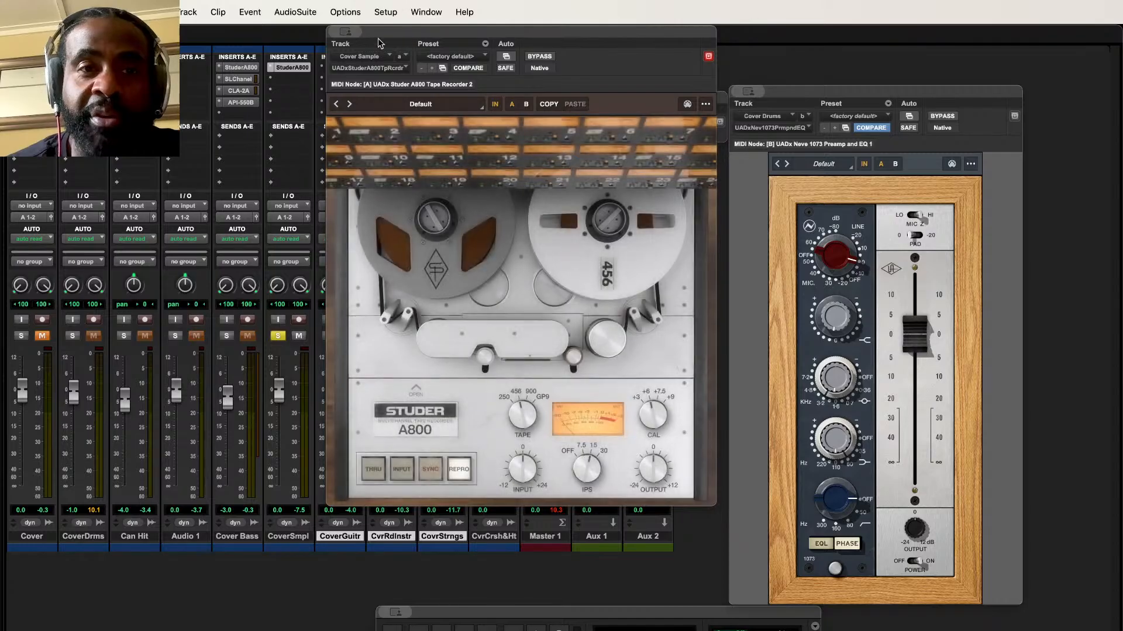
# Step: Try the Studer A800's IPS setting on Cover Sample and compare the plug-in bypassed and active during playback
pyautogui.moveTo(387, 33); pyautogui.dragTo(423, 33)
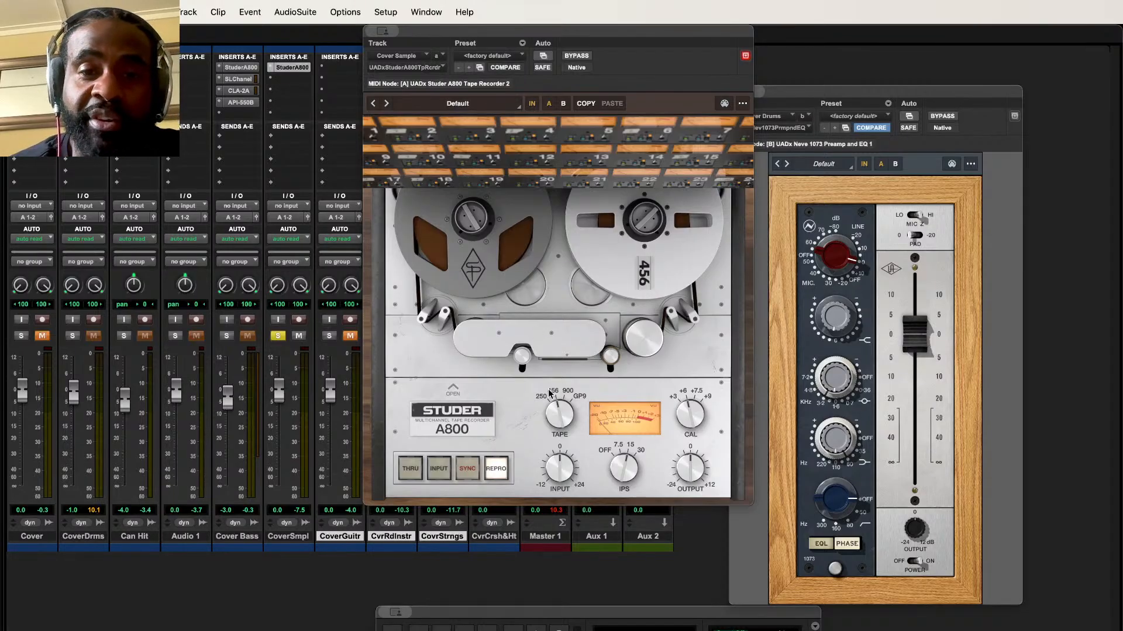
pyautogui.press('space')
pyautogui.click(571, 56)
pyautogui.click(571, 56)
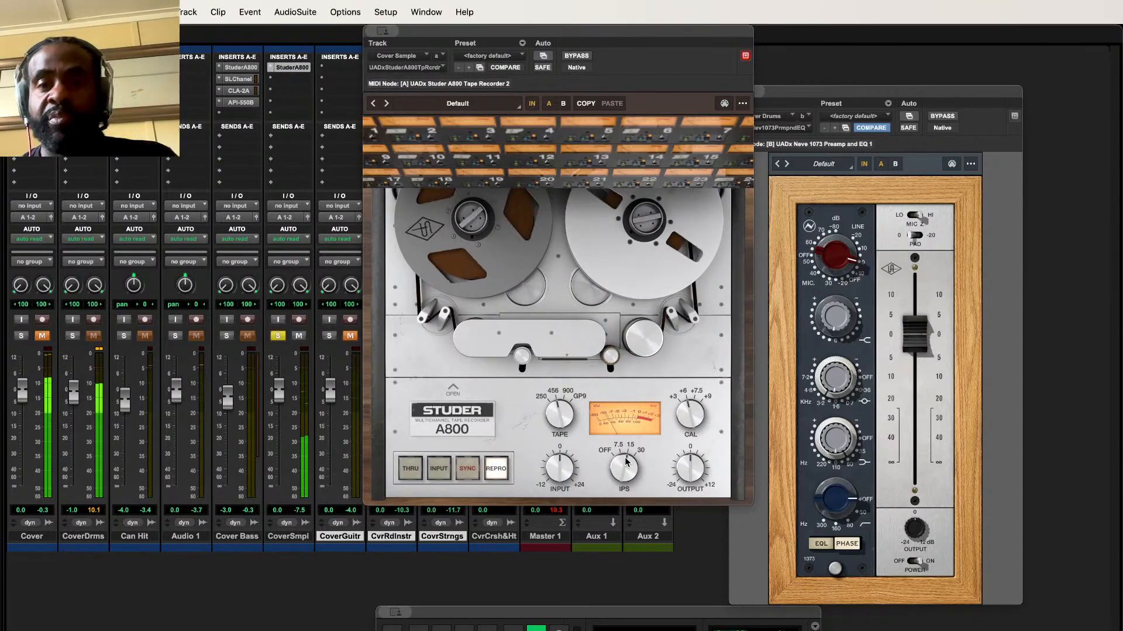
pyautogui.moveTo(626, 462); pyautogui.dragTo(619, 479)
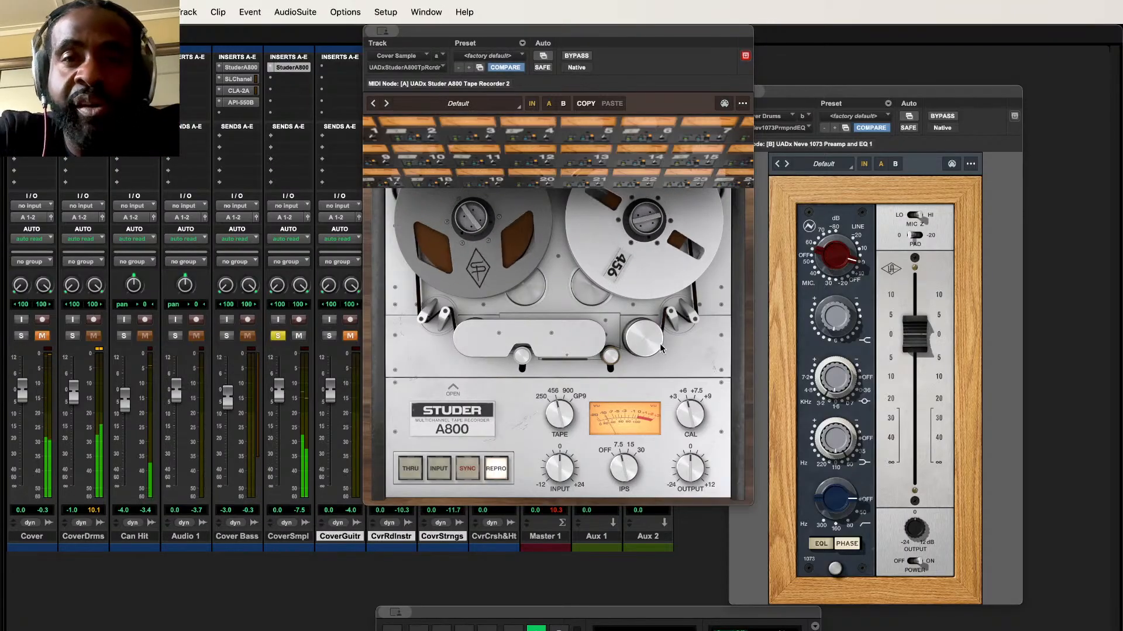
pyautogui.click(577, 57)
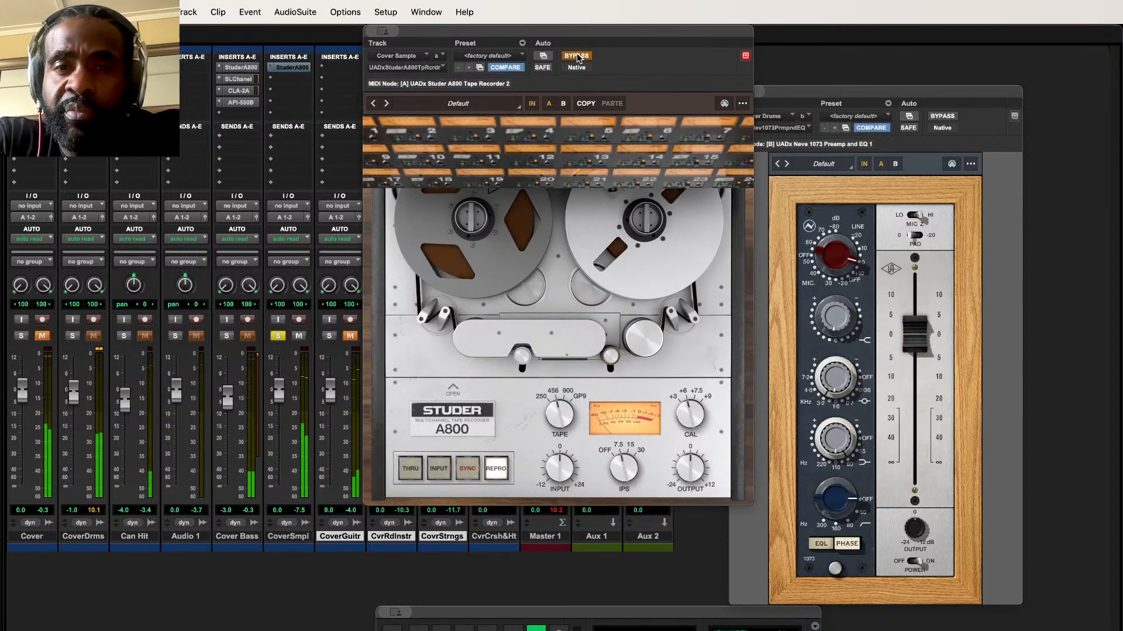
pyautogui.click(577, 57)
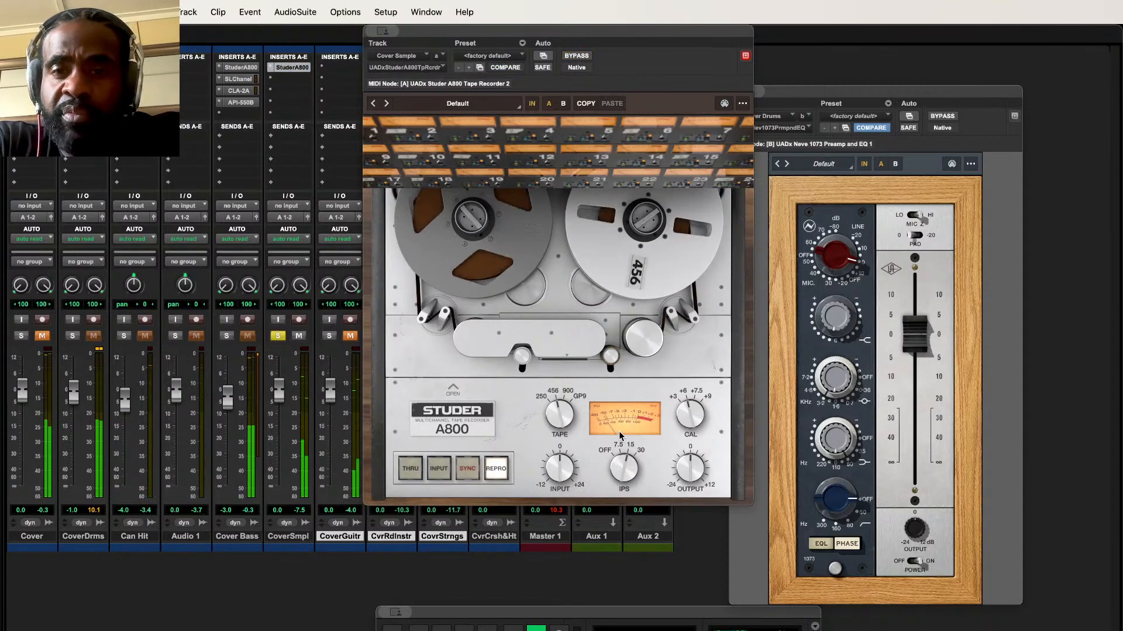
# Step: Open the Studer A800's calibration panel, adjust the hiss trim, and compare the plug-in bypassed and active
pyautogui.click(450, 381)
pyautogui.moveTo(570, 339); pyautogui.dragTo(566, 346)
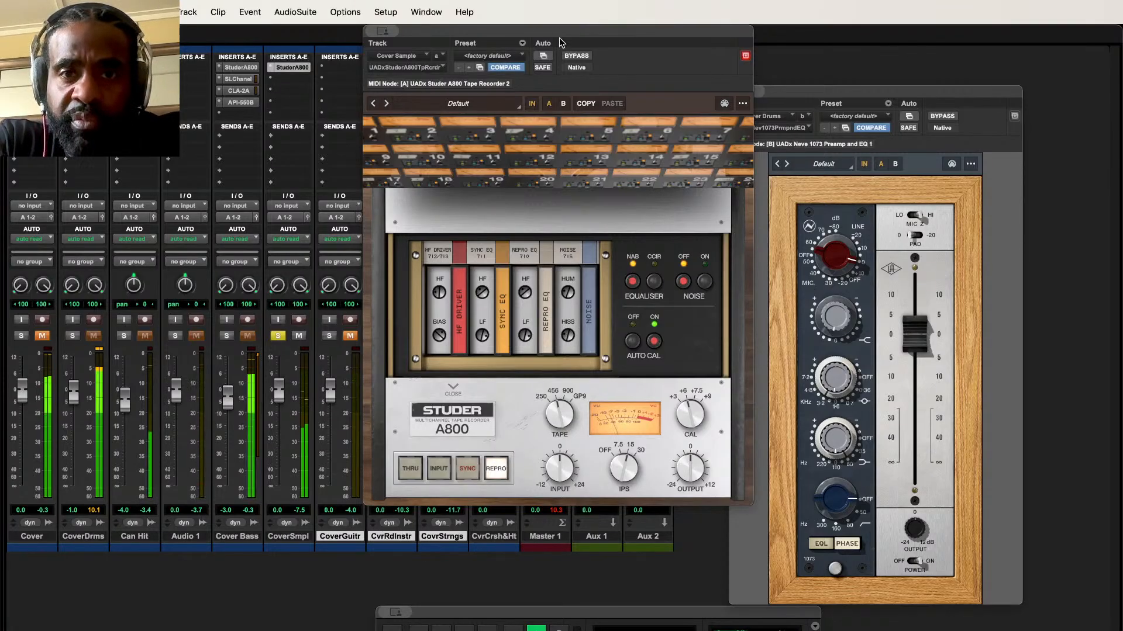
pyautogui.click(568, 57)
pyautogui.click(568, 57)
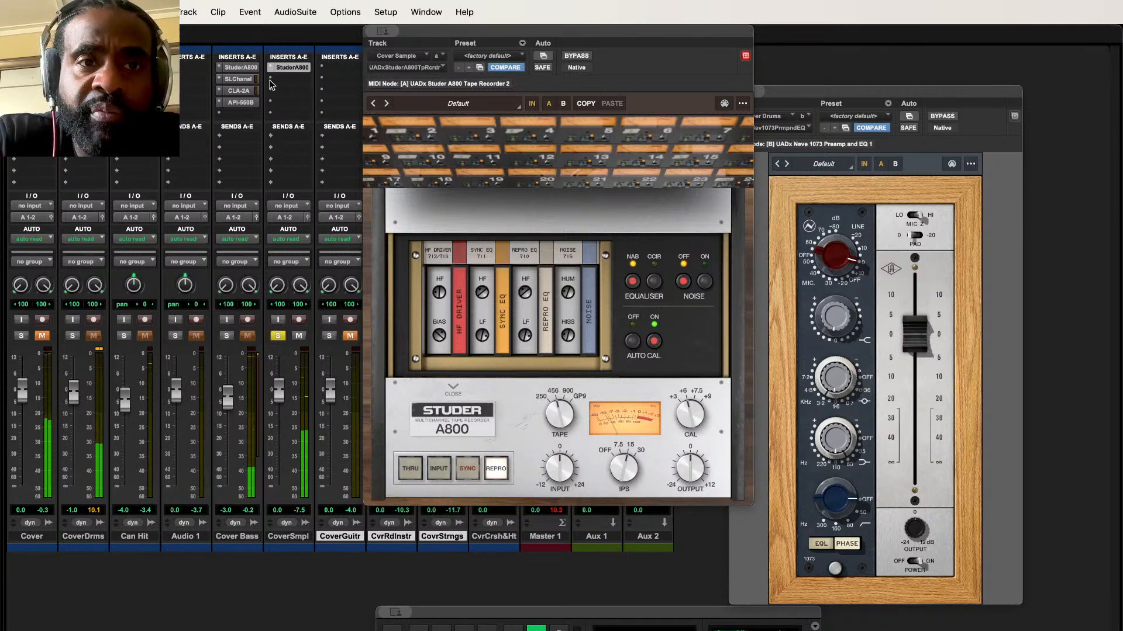
# Step: Insert the stereo SSL EV2 Channel in the second insert slot of Cover Sample
pyautogui.click(294, 100)
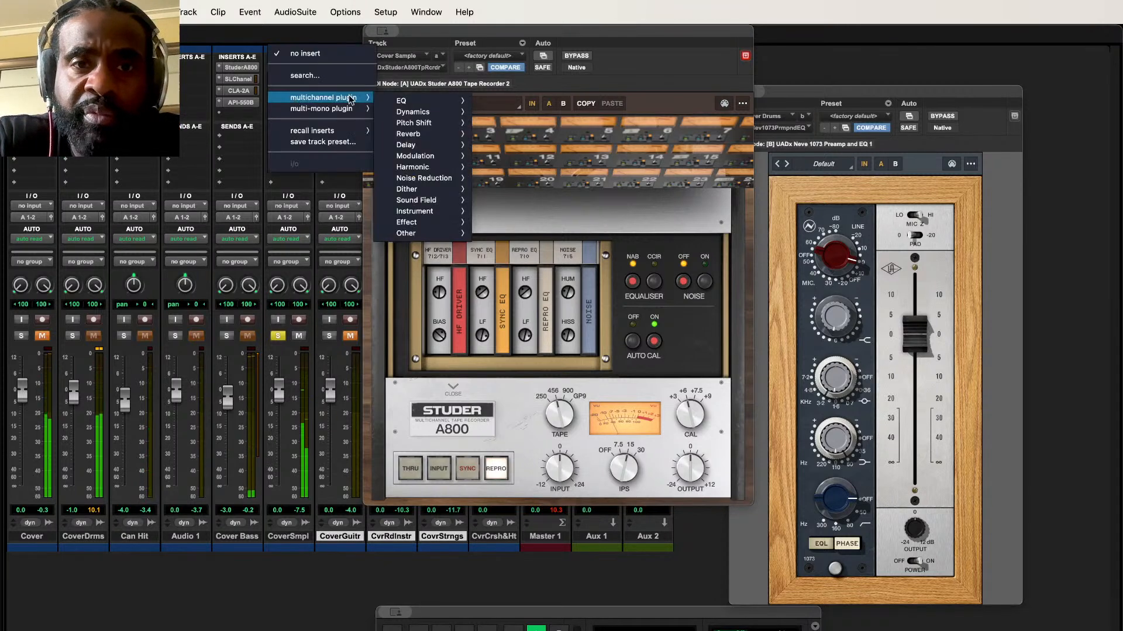
pyautogui.moveTo(451, 111)
pyautogui.moveTo(401, 100)
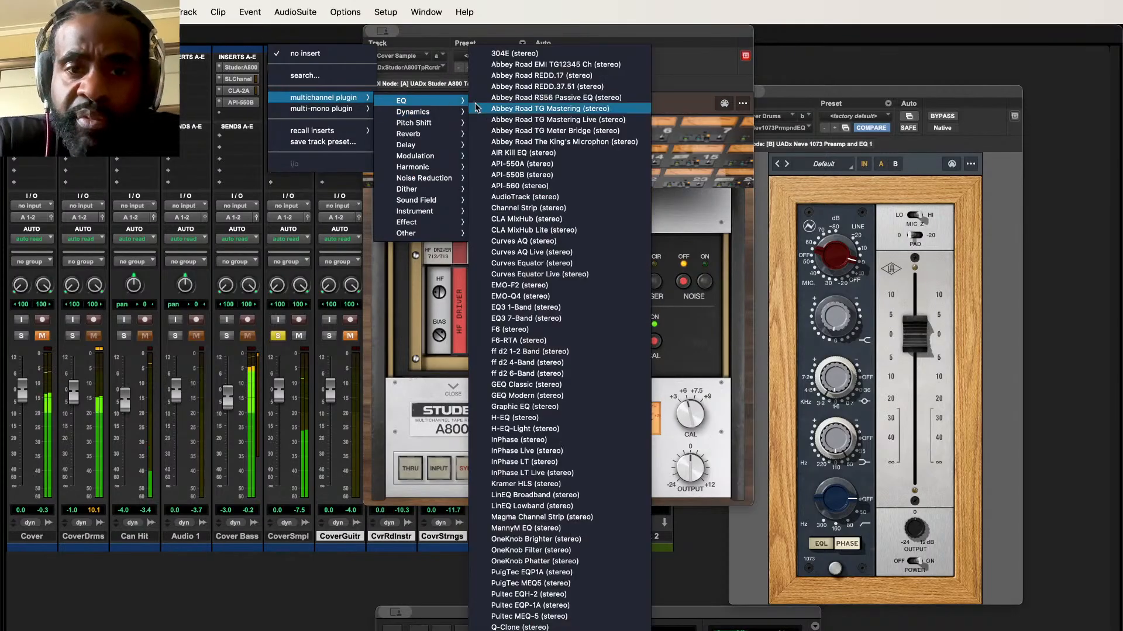
pyautogui.scroll(-3, 560, 526)
pyautogui.scroll(-5, 560, 526)
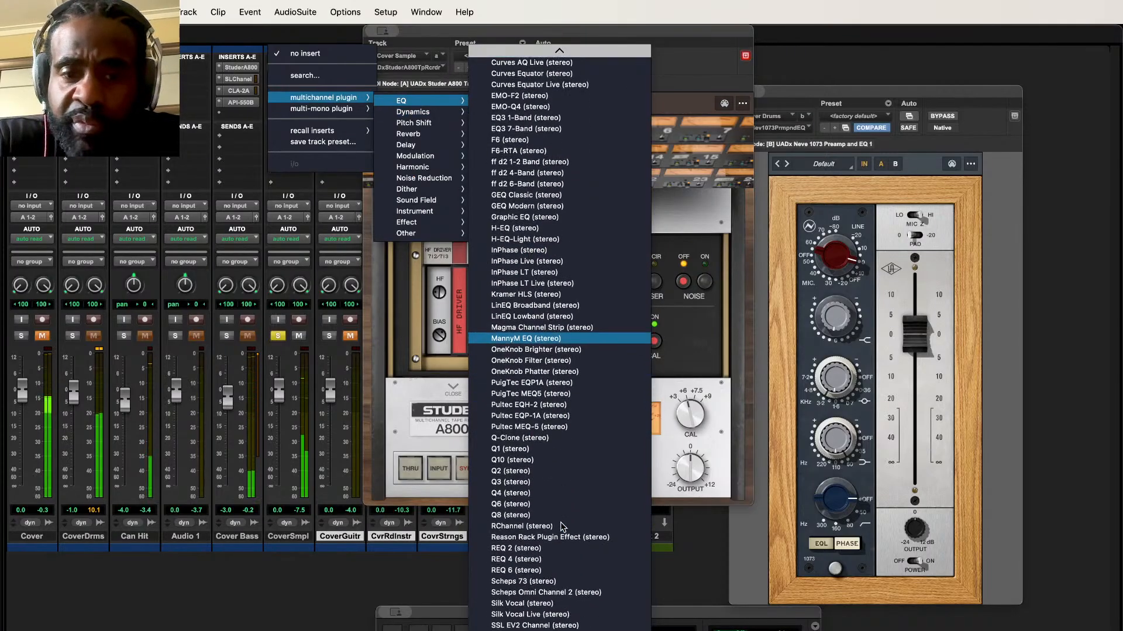
pyautogui.scroll(-1, 554, 611)
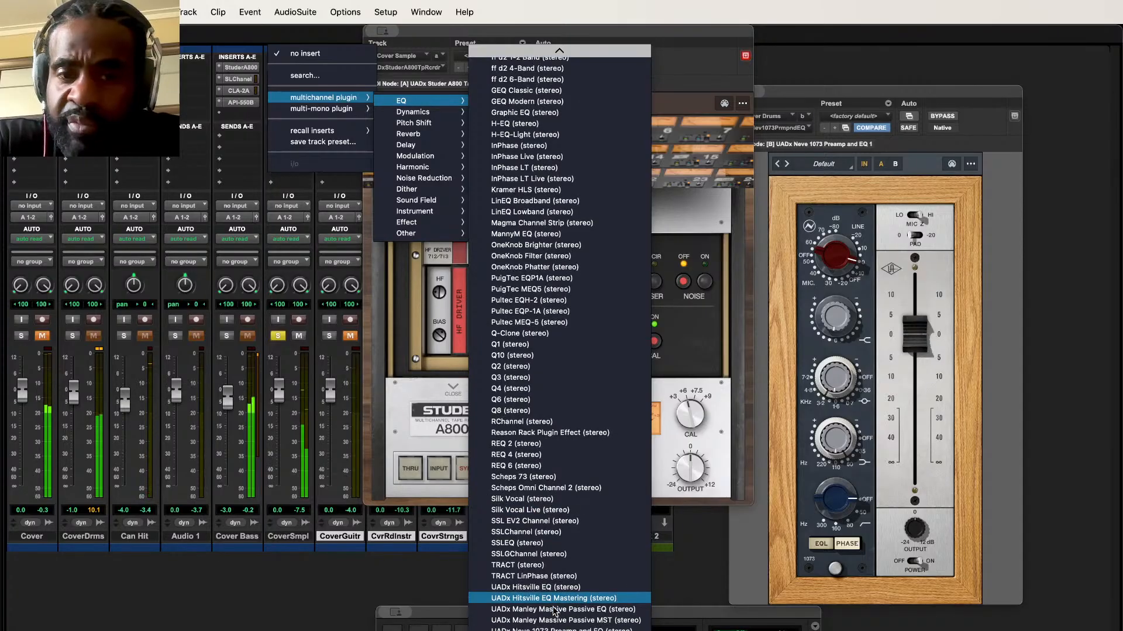
pyautogui.click(575, 528)
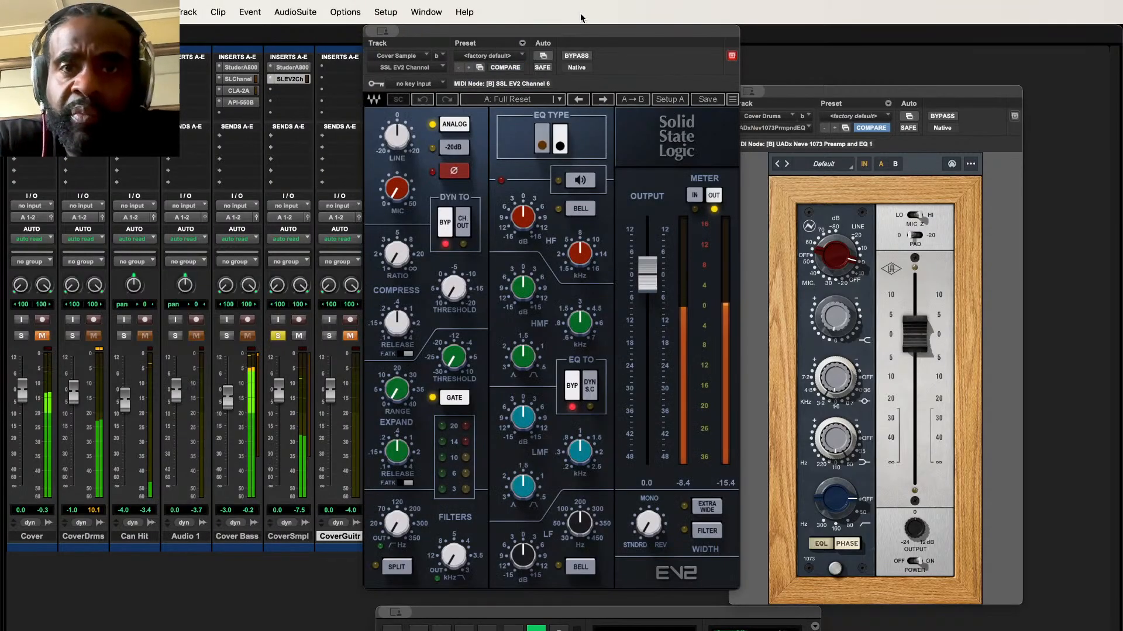
# Step: Replace the Cover Drums Neve 1073 window with Cover Sample's Studer A800, kept open beside the SSL EV2 Channel
pyautogui.moveTo(578, 34); pyautogui.dragTo(560, 88)
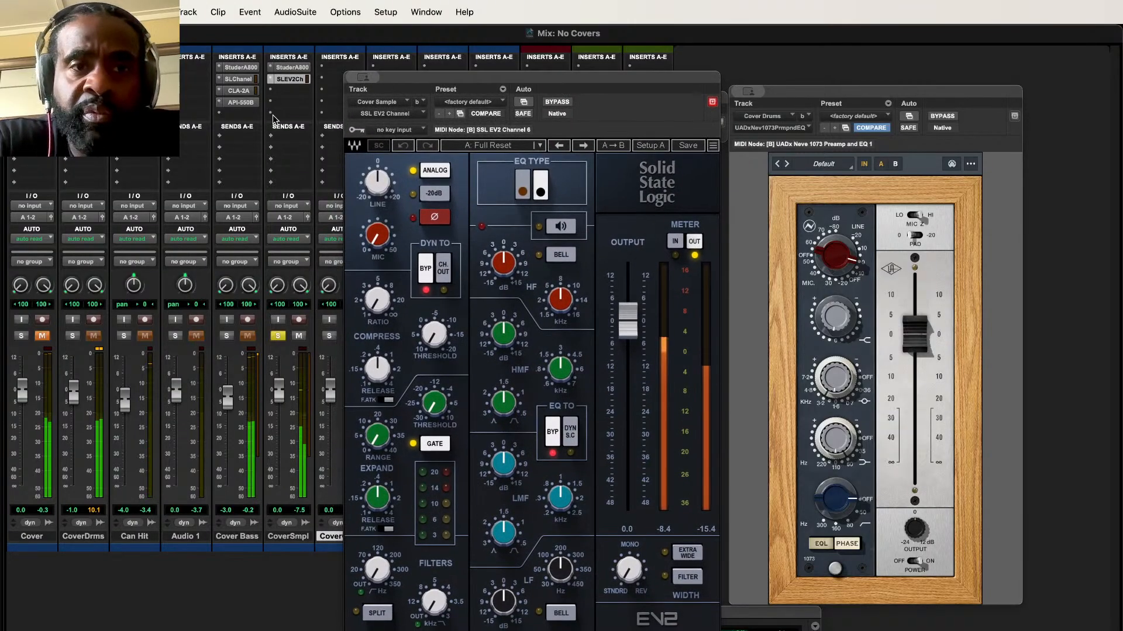
pyautogui.click(1015, 116)
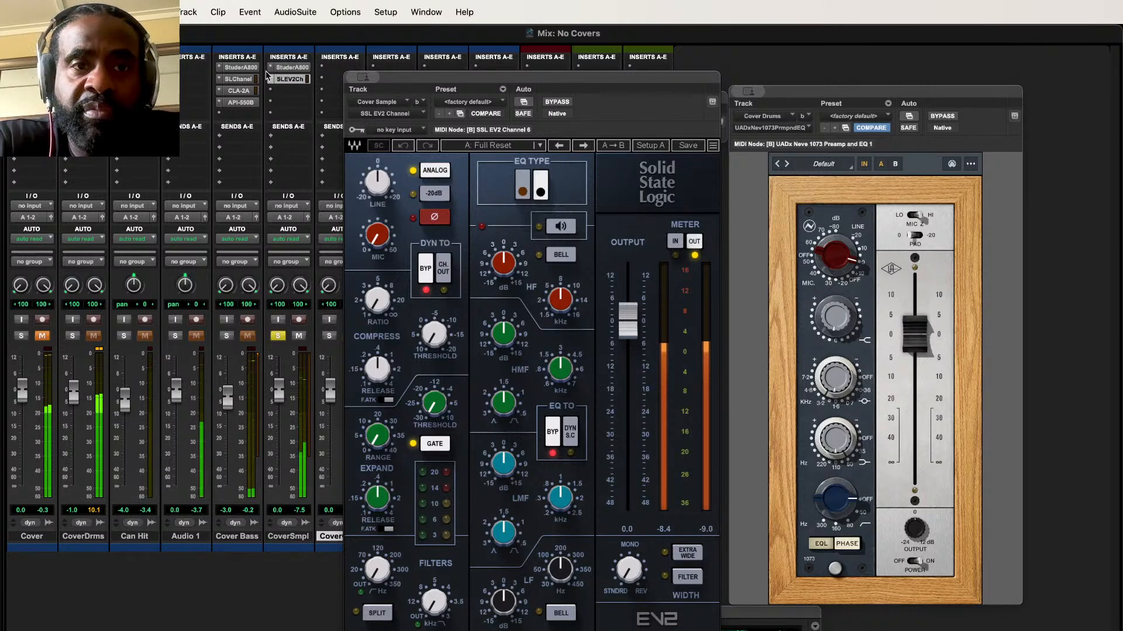
pyautogui.click(1015, 115)
pyautogui.click(83, 79)
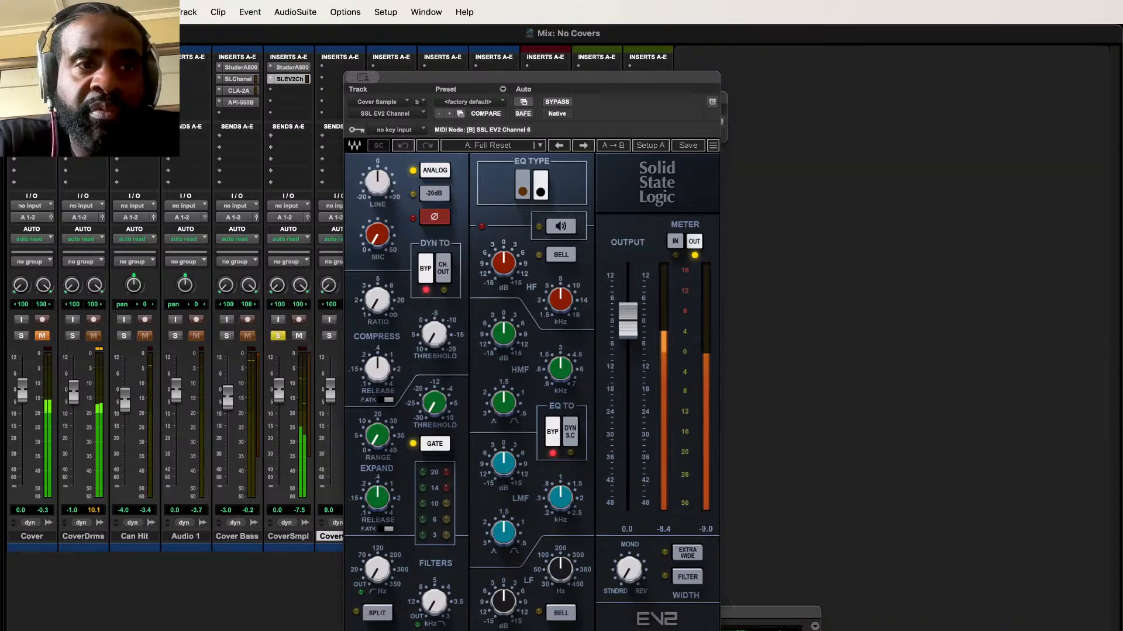
pyautogui.click(300, 69)
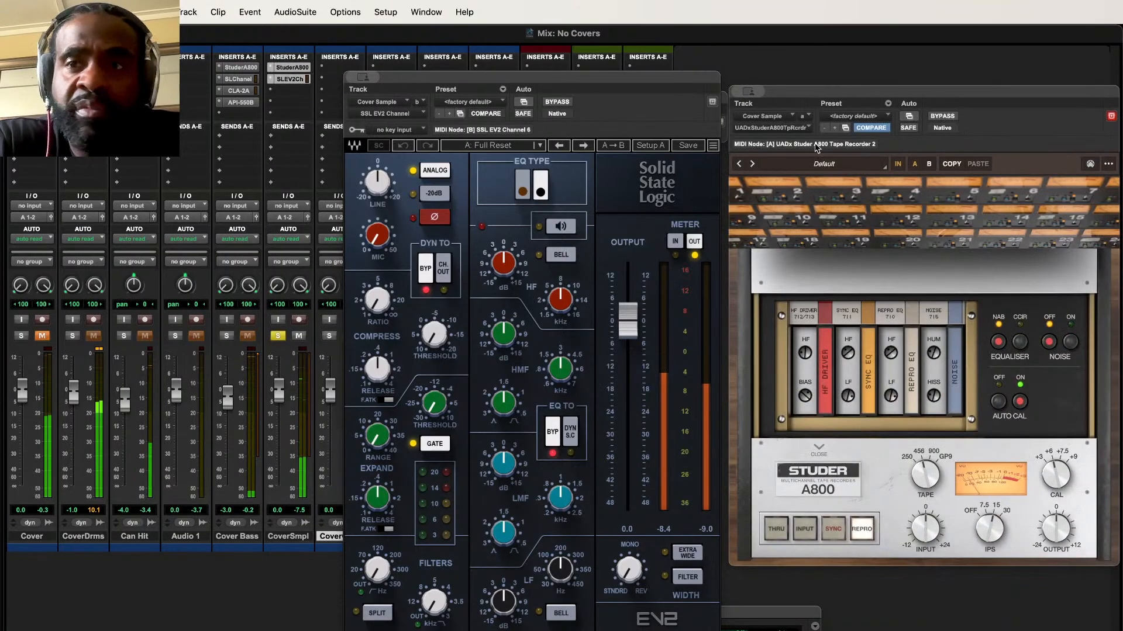
pyautogui.click(1110, 117)
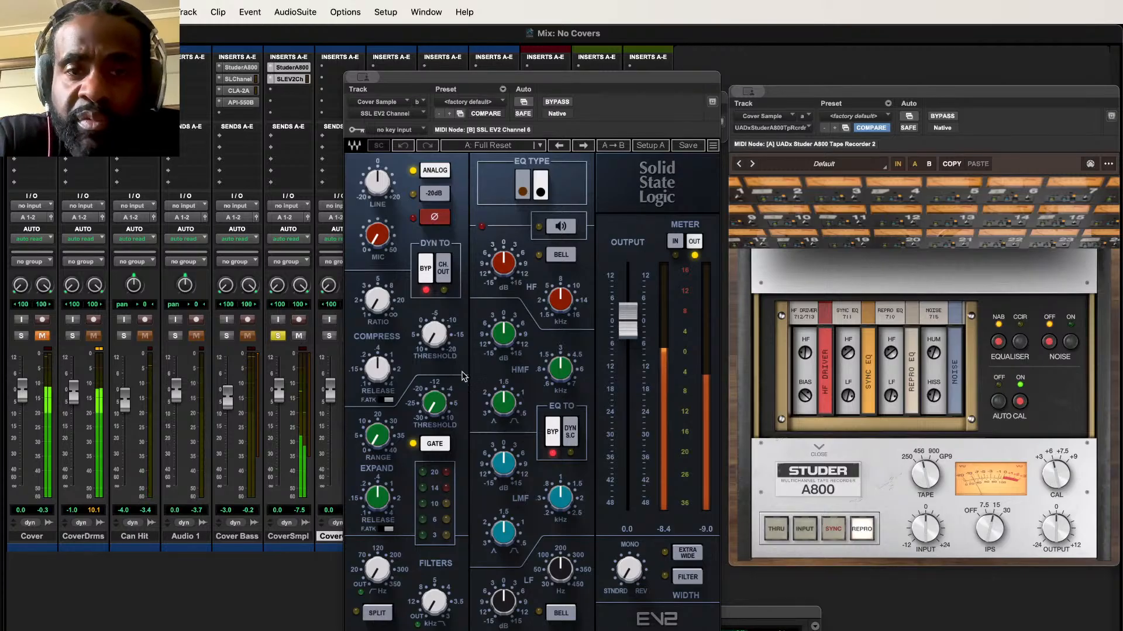
# Step: Switch the SSL EV2 Channel's EQ type to brown and take its dynamics section out of bypass
pyautogui.click(541, 188)
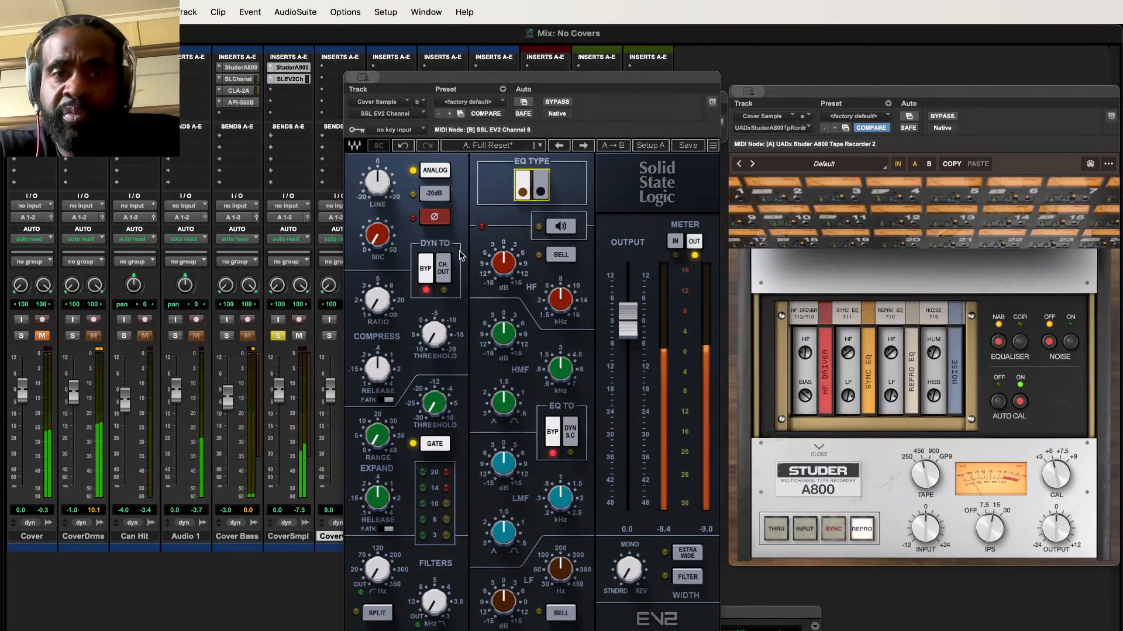
pyautogui.click(425, 268)
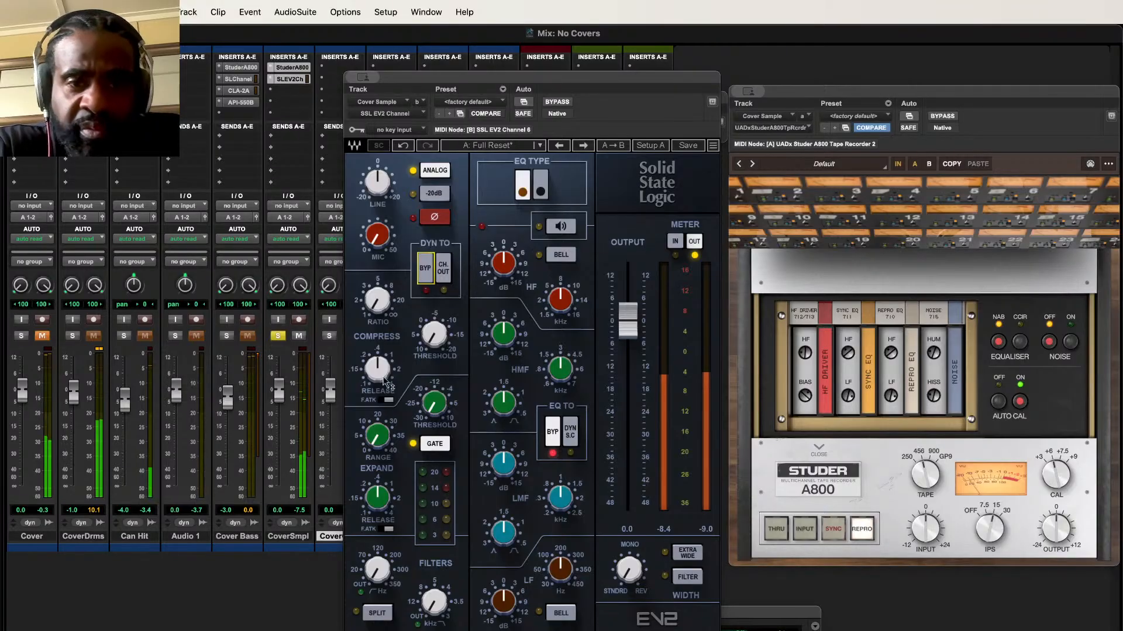
# Step: Raise the compressor ratio slightly on Cover Sample's SSL EV2 Channel, enable fast attack, and adjust the compression threshold
pyautogui.click(377, 300)
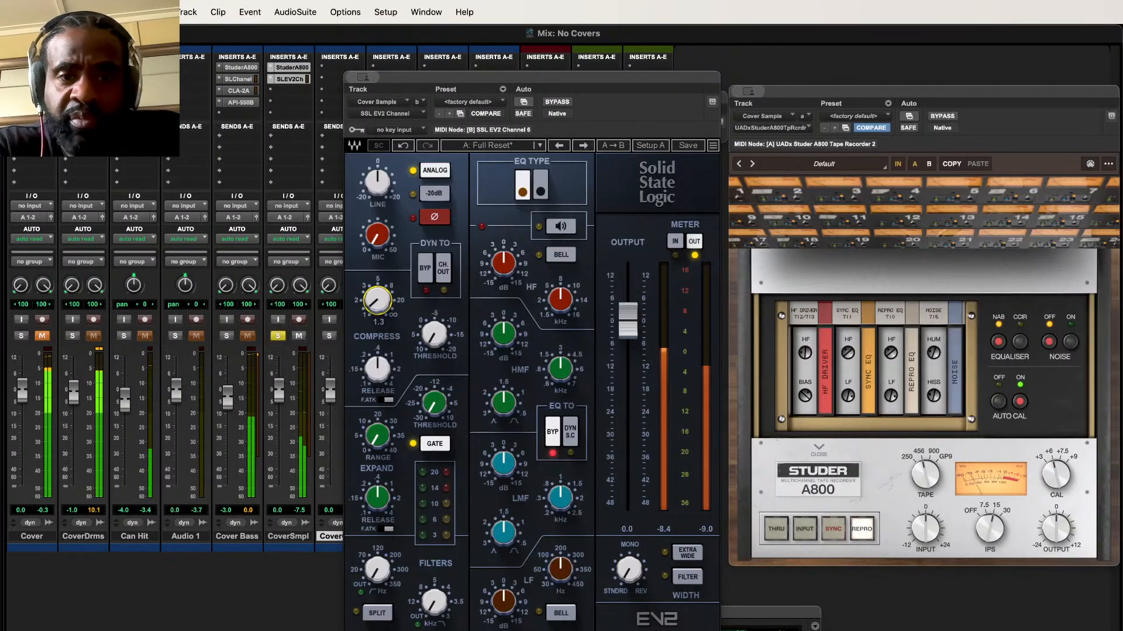
pyautogui.click(387, 399)
pyautogui.moveTo(435, 333); pyautogui.dragTo(377, 295)
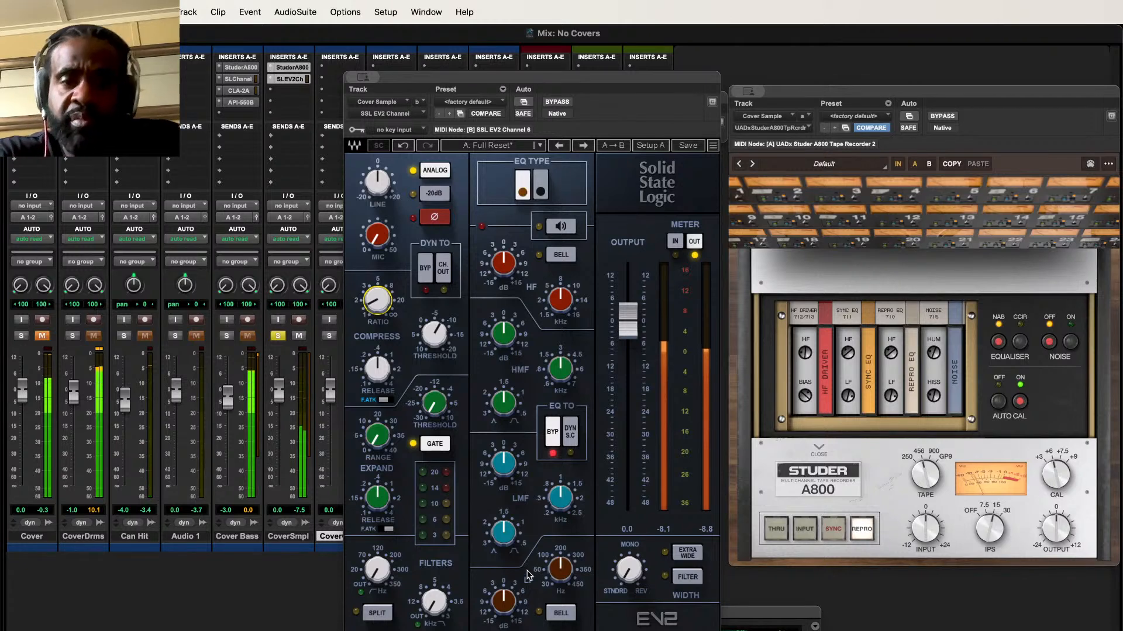
# Step: Switch the SSL EV2's EQ type to black, take the EQ out of bypass, and cut the LF band slightly at about 79 Hz
pyautogui.click(527, 191)
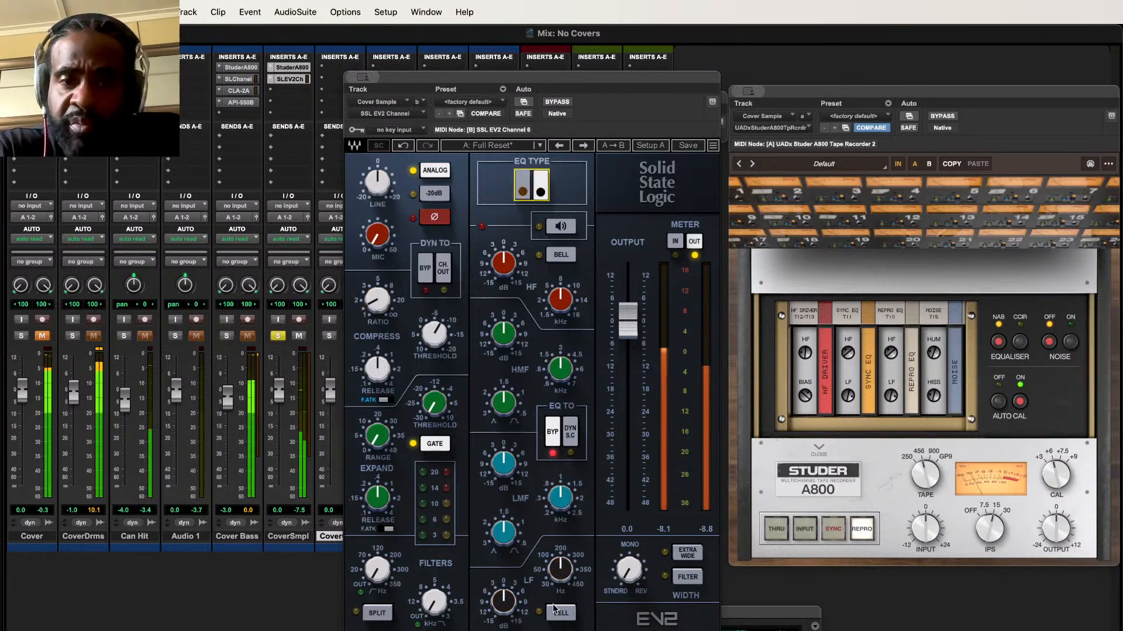
pyautogui.moveTo(503, 602); pyautogui.dragTo(504, 607)
pyautogui.moveTo(560, 569); pyautogui.dragTo(561, 585)
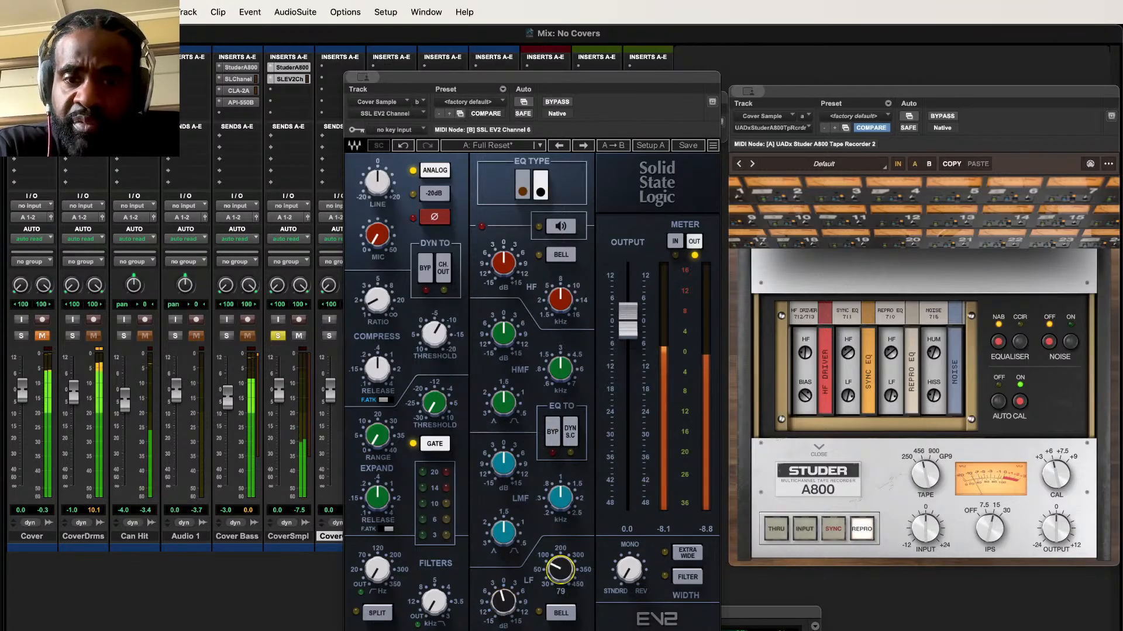
pyautogui.click(567, 614)
# Step: Boost the LMF band by about 2 dB, sweep its frequency upward, and adjust its bandwidth
pyautogui.moveTo(503, 464); pyautogui.dragTo(503, 462)
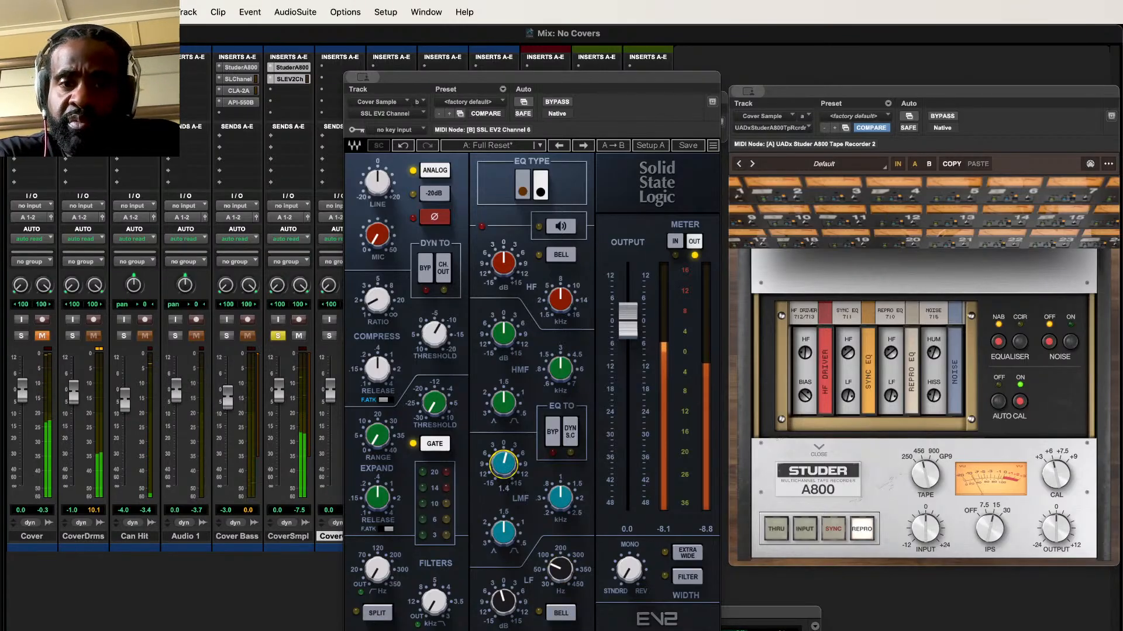
pyautogui.click(560, 497)
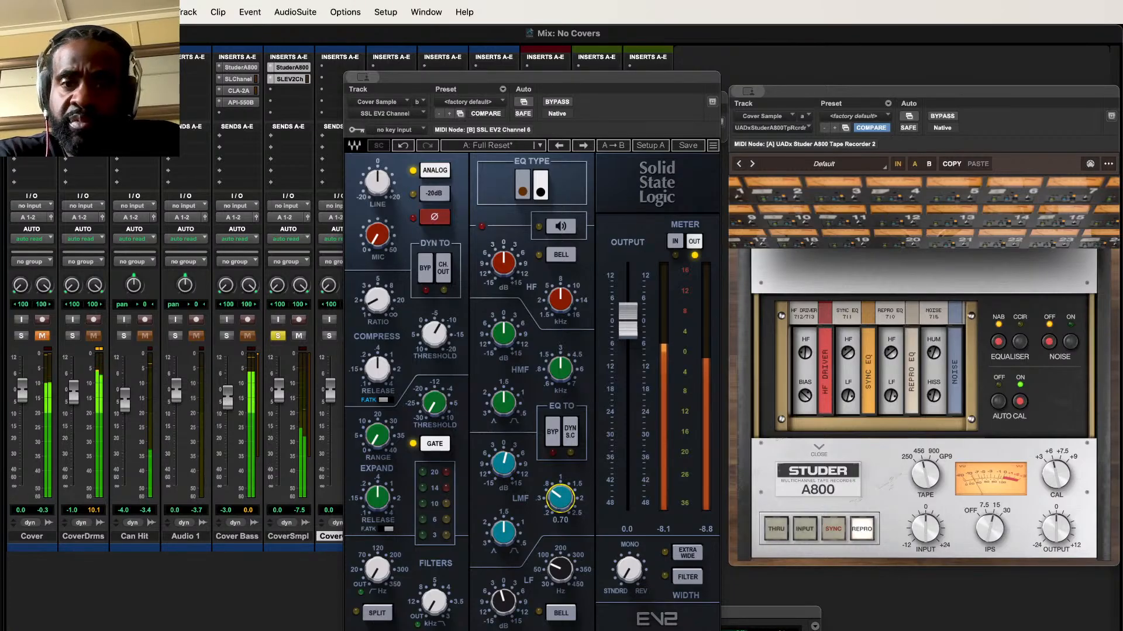
pyautogui.moveTo(565, 500); pyautogui.dragTo(565, 498)
pyautogui.click(503, 463)
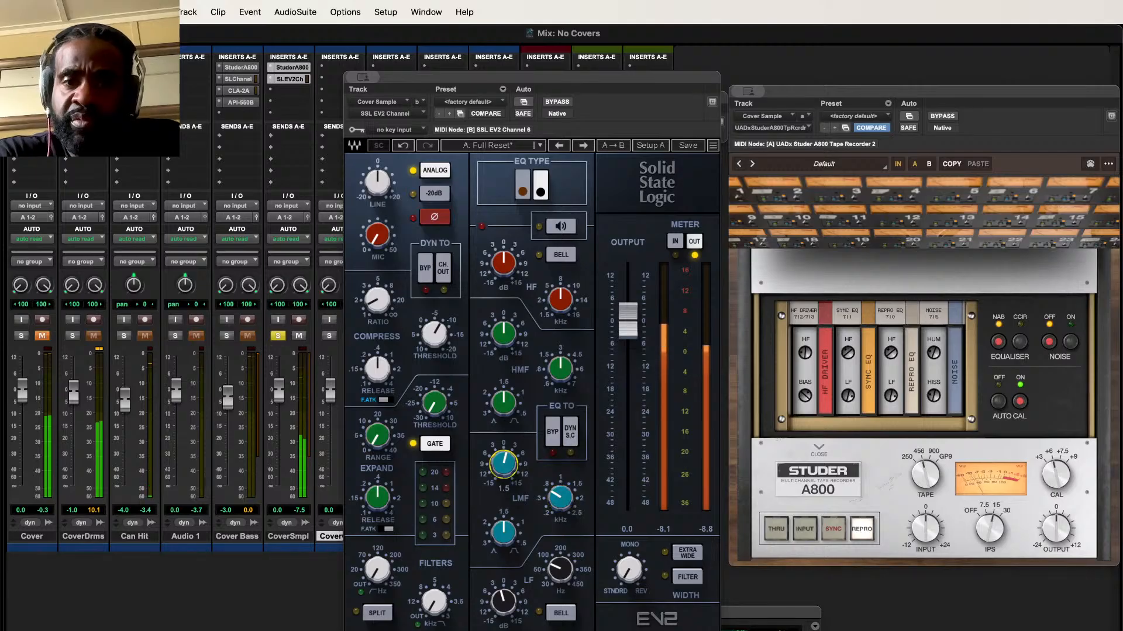
pyautogui.moveTo(503, 463)
pyautogui.mouseDown()
pyautogui.moveTo(503, 493)
pyautogui.moveTo(503, 446)
pyautogui.moveTo(503, 469)
pyautogui.mouseUp()
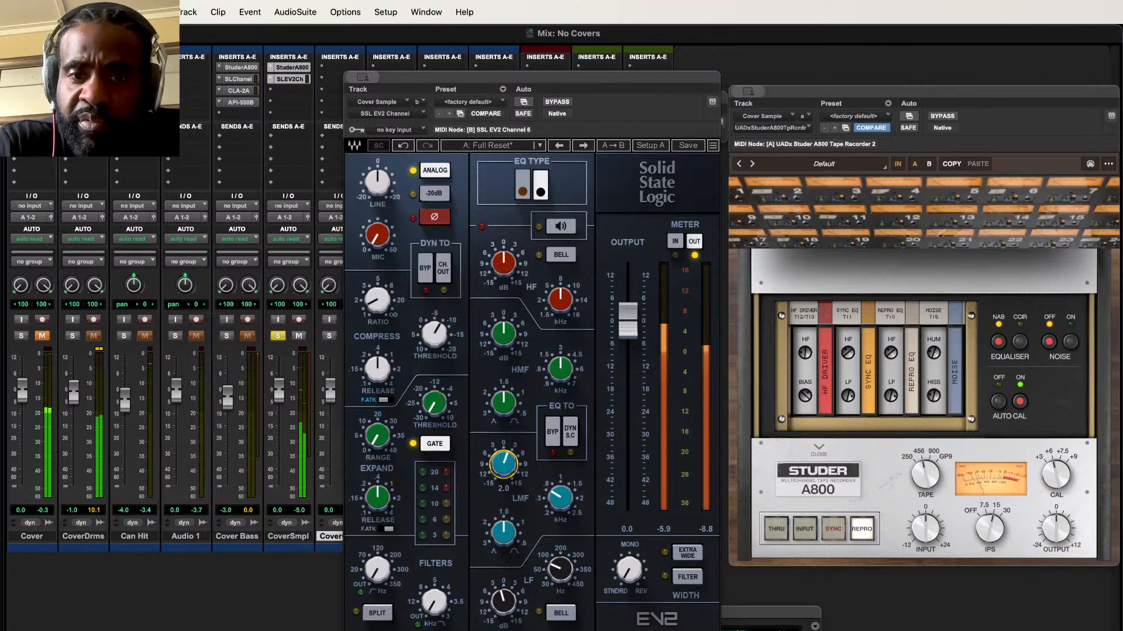
pyautogui.moveTo(559, 498); pyautogui.dragTo(560, 498)
pyautogui.moveTo(503, 532); pyautogui.dragTo(503, 524)
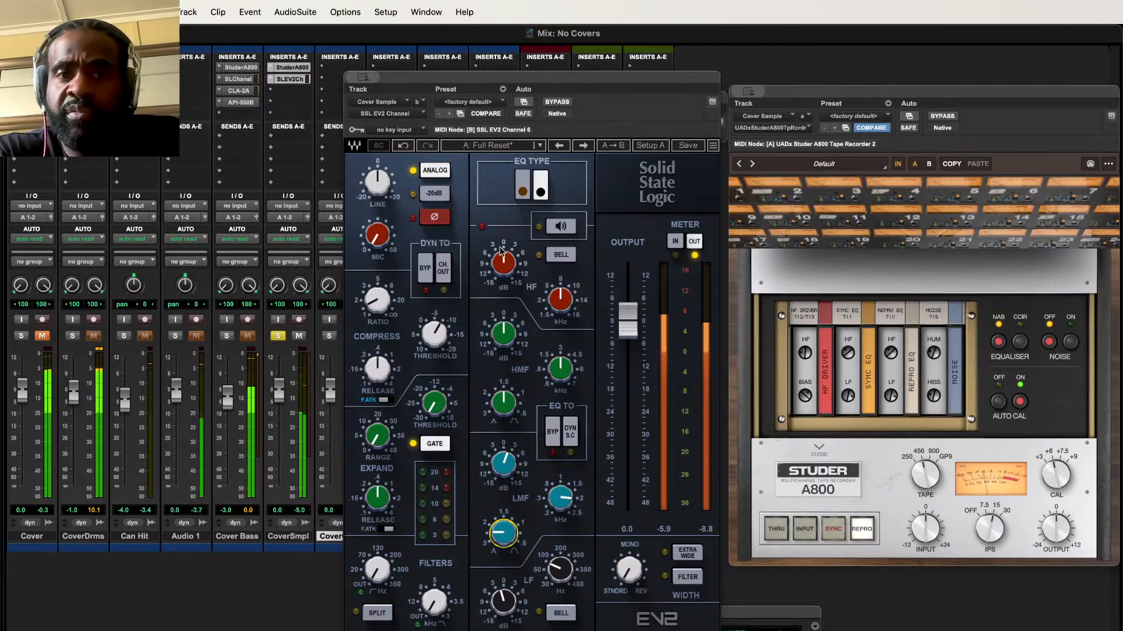
# Step: Cut the HMF gain slightly, retouch the LMF gain, and boost HF by 1.5 dB with Cover Sample unsoloed
pyautogui.moveTo(503, 333); pyautogui.dragTo(508, 328)
pyautogui.moveTo(515, 478); pyautogui.dragTo(514, 477)
pyautogui.click(279, 337)
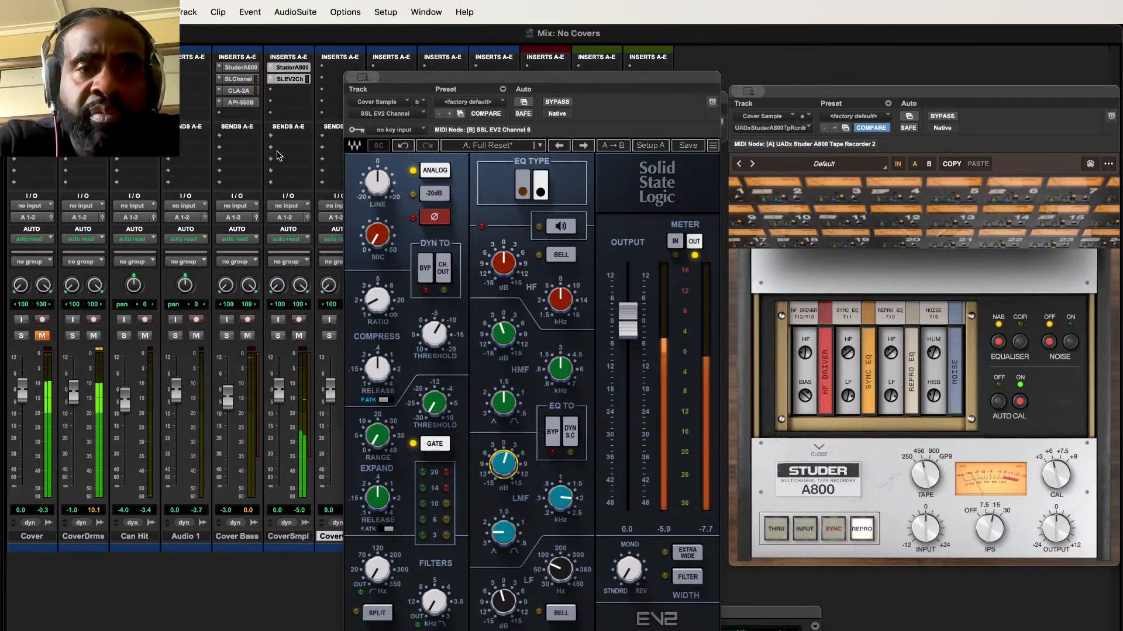
pyautogui.moveTo(503, 263); pyautogui.dragTo(504, 259)
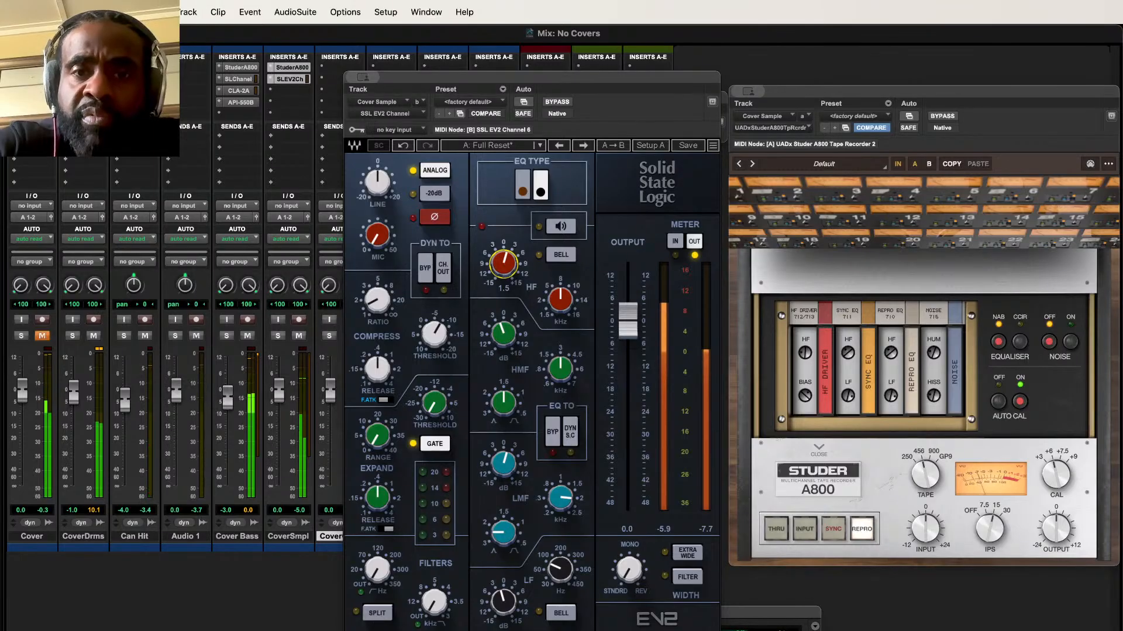
# Step: Solo Cover Sample while switching the LF band to a bell at about 84 Hz, and return to the full mix
pyautogui.click(278, 336)
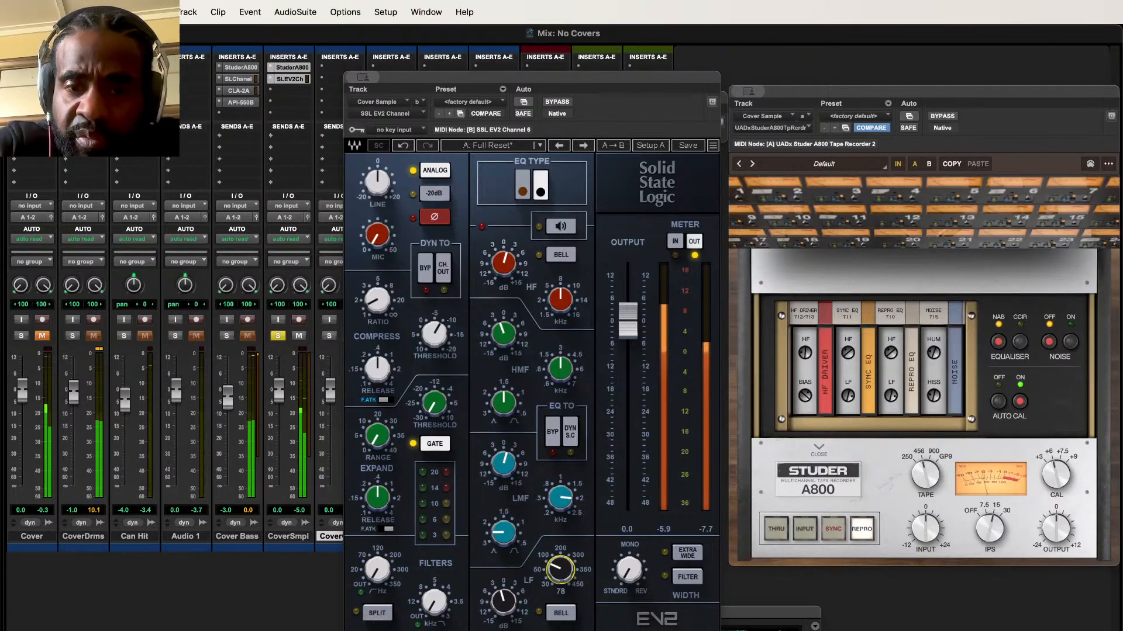
pyautogui.click(563, 613)
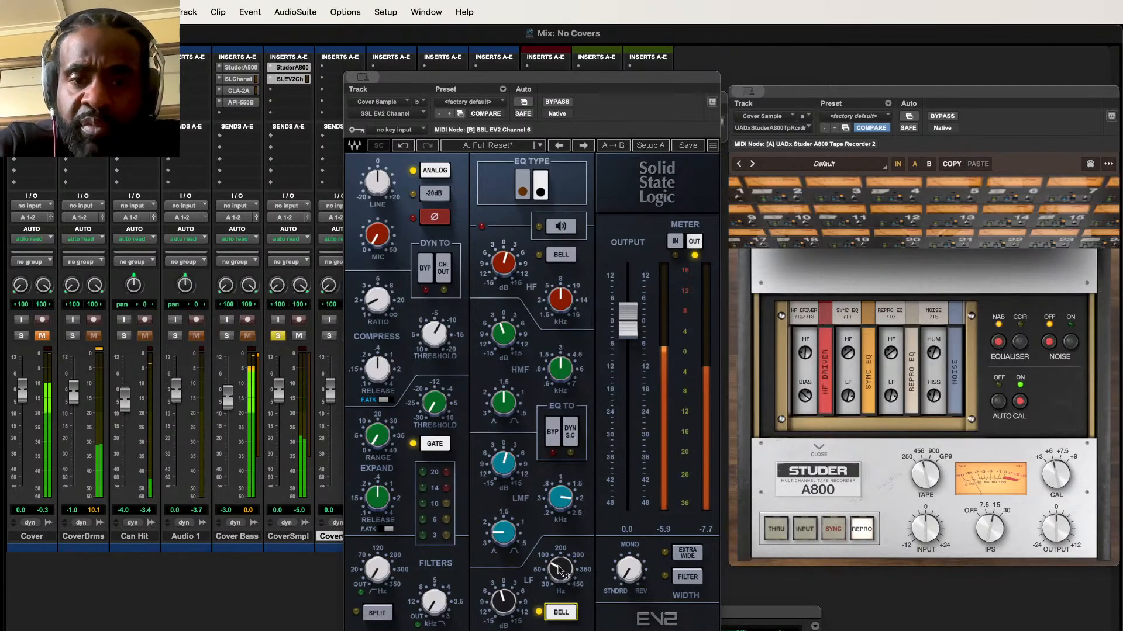
pyautogui.moveTo(560, 569); pyautogui.dragTo(560, 582)
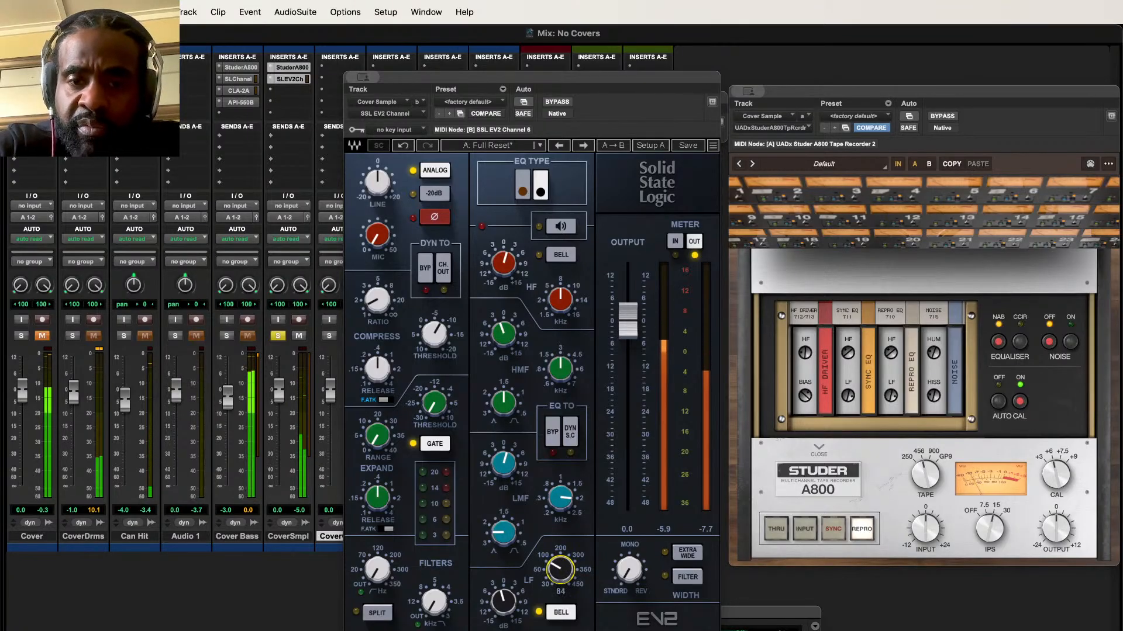
pyautogui.click(278, 337)
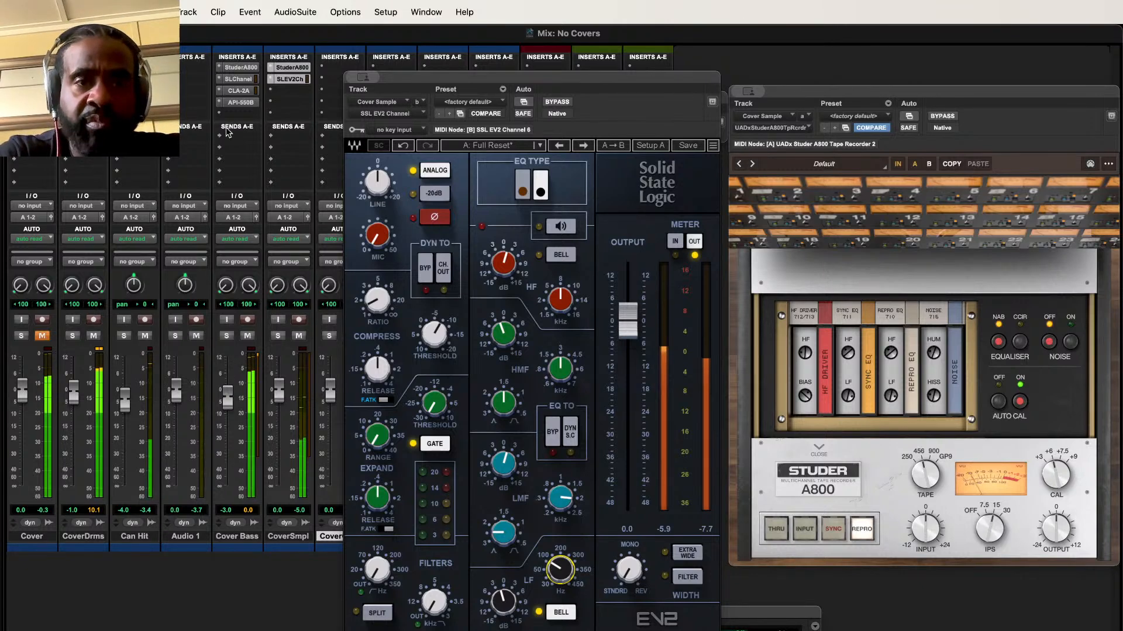
# Step: Move the SSL EV2 window off the mixer strips and lower the Cover Sample fader to -2.5 dB and Cover Bass to -3.2 dB
pyautogui.moveTo(357, 117); pyautogui.dragTo(517, 99)
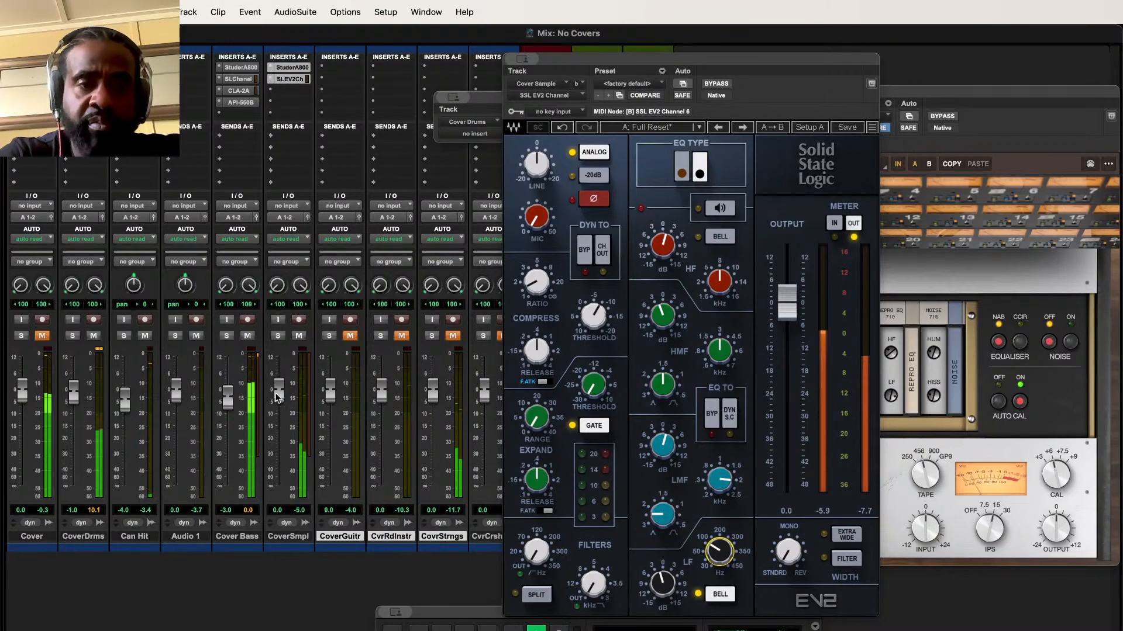
pyautogui.moveTo(278, 398); pyautogui.dragTo(280, 454)
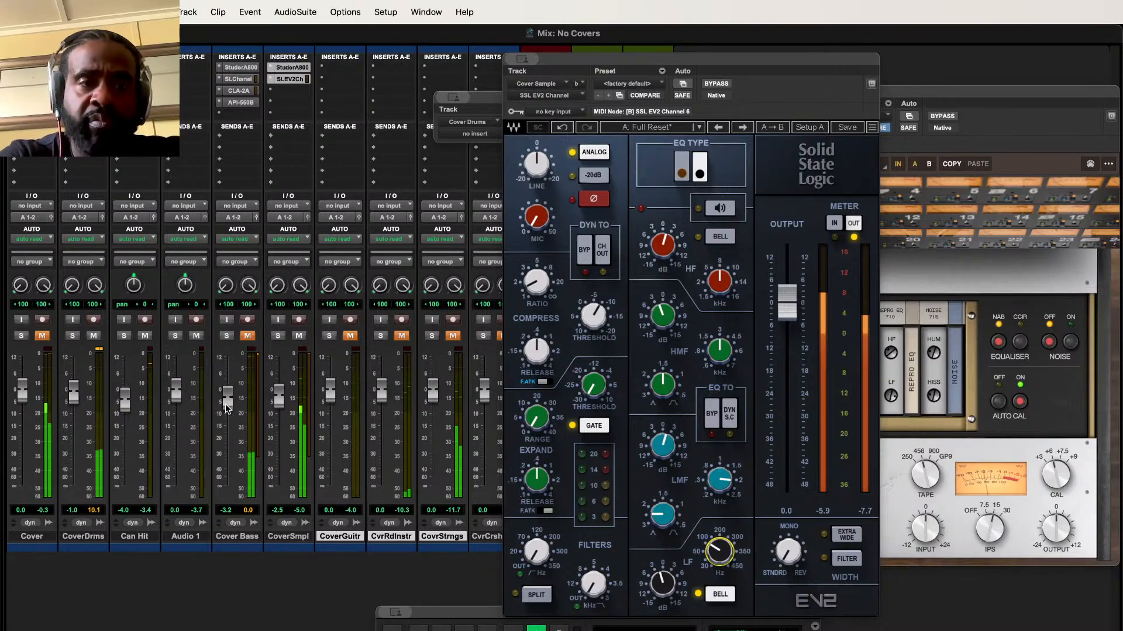
# Step: Audition the soloed Cover reference track against the stems, mute it again, and unmute Cover Bass
pyautogui.click(23, 336)
pyautogui.click(41, 336)
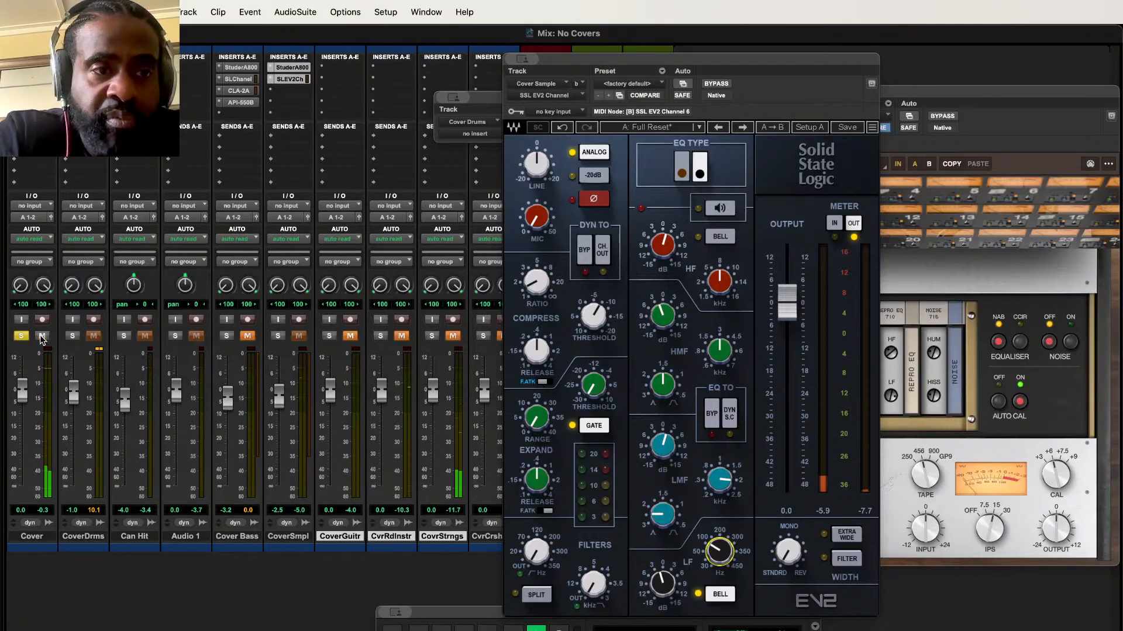
pyautogui.click(22, 337)
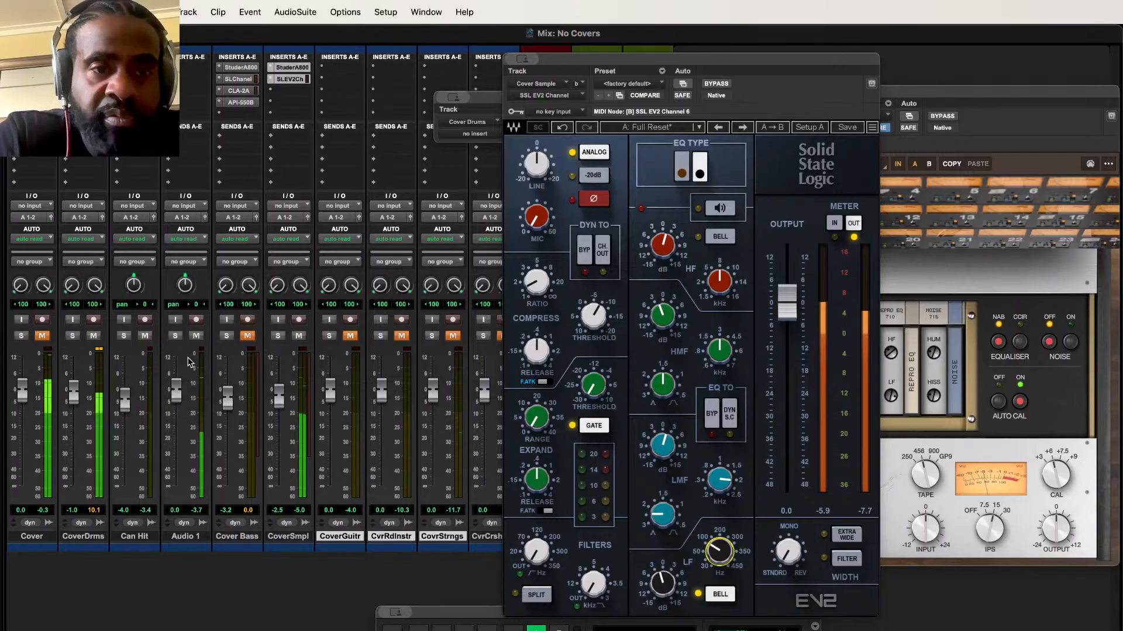
pyautogui.click(248, 337)
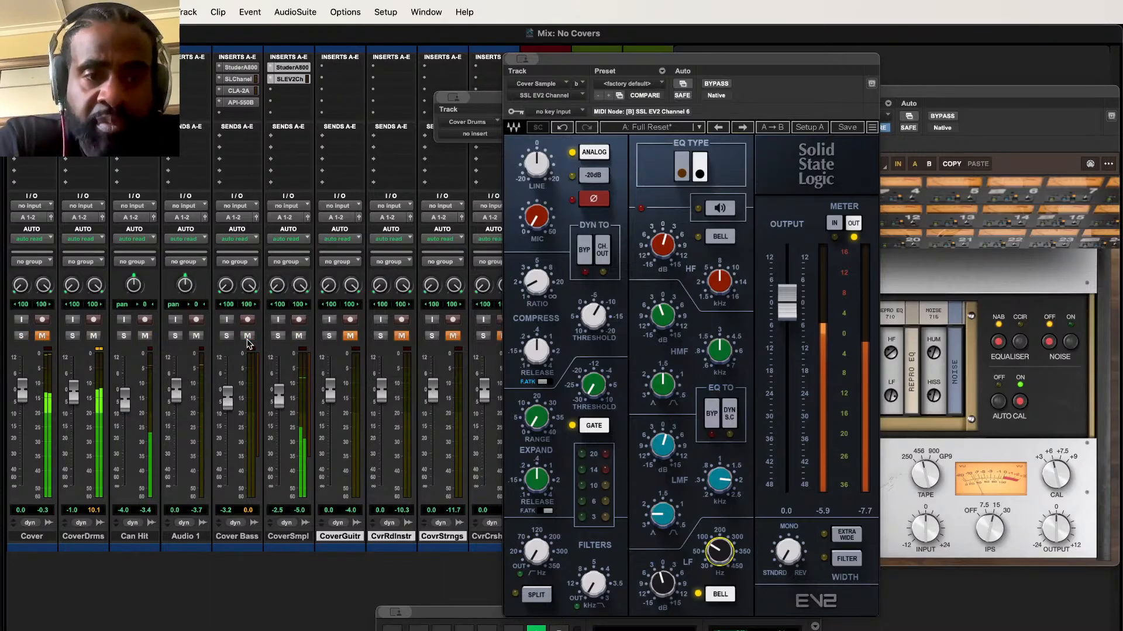
# Step: Solo Cover Sample, clear the plug-in windows off the aux tracks, and insert a multi-mono OneKnob Wetter in Aux 1's first slot
pyautogui.click(277, 337)
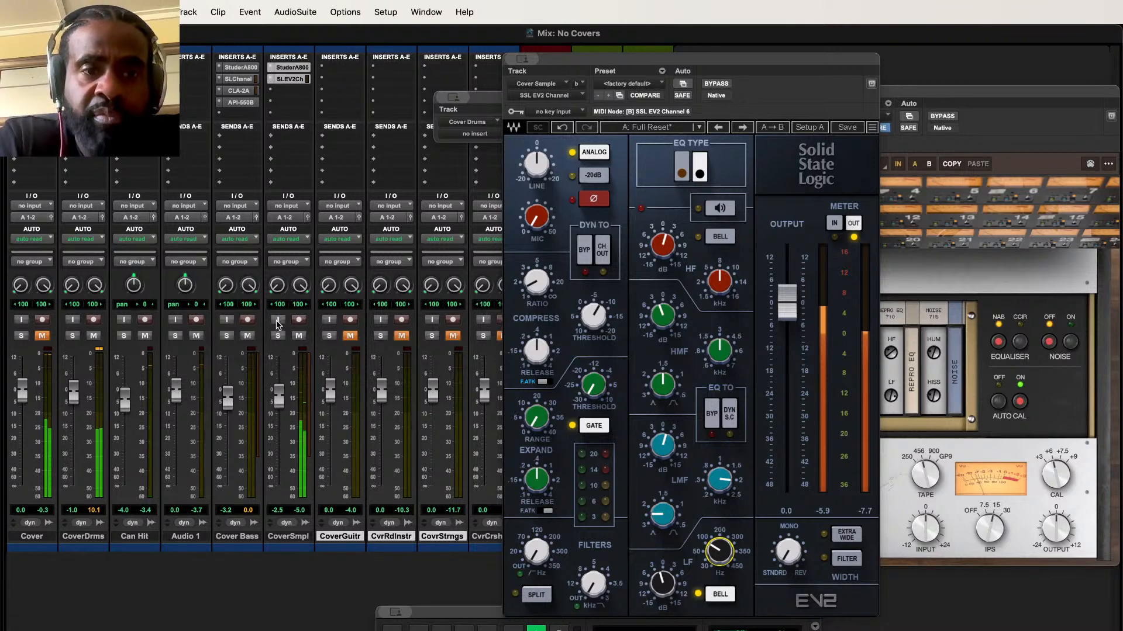
pyautogui.moveTo(690, 59); pyautogui.dragTo(974, 142)
pyautogui.moveTo(594, 98); pyautogui.dragTo(909, 407)
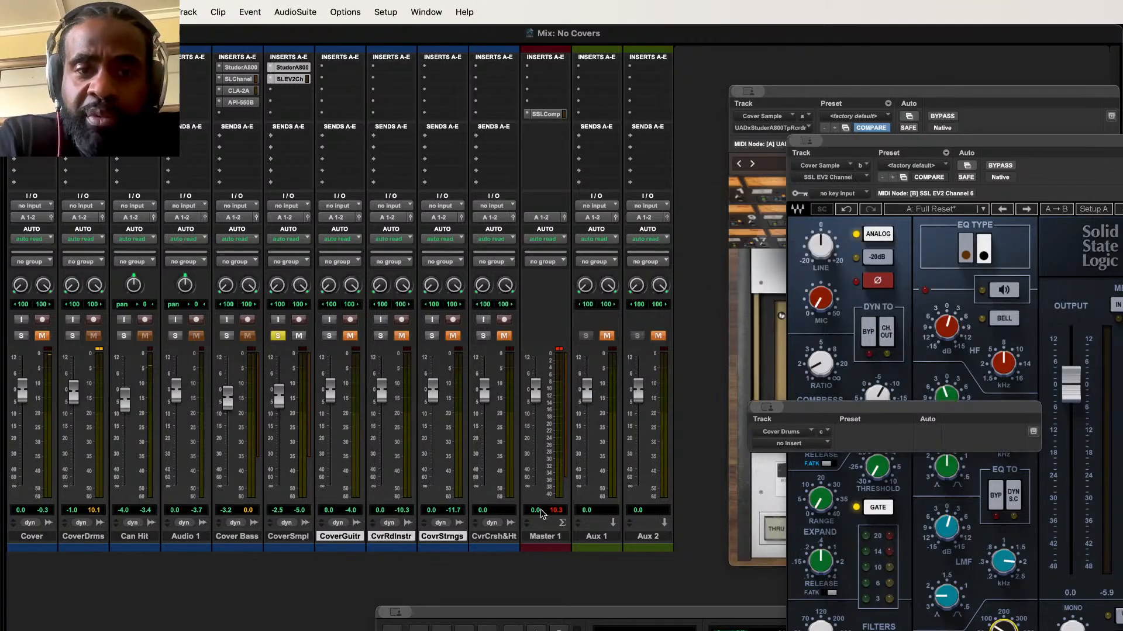
pyautogui.click(586, 77)
pyautogui.moveTo(606, 107)
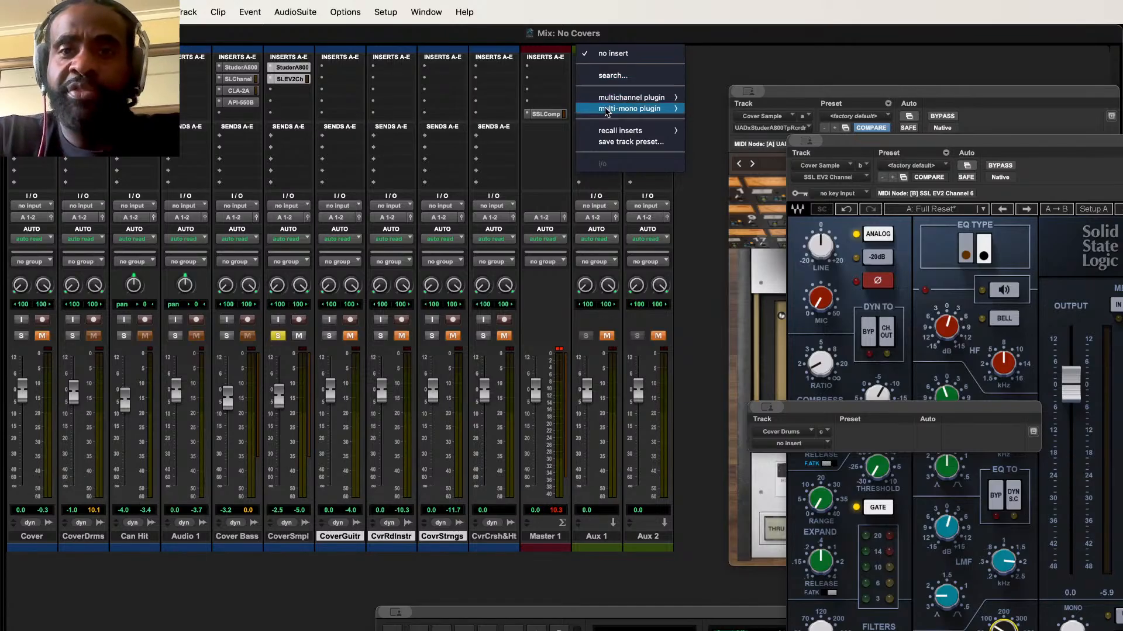
pyautogui.moveTo(736, 117)
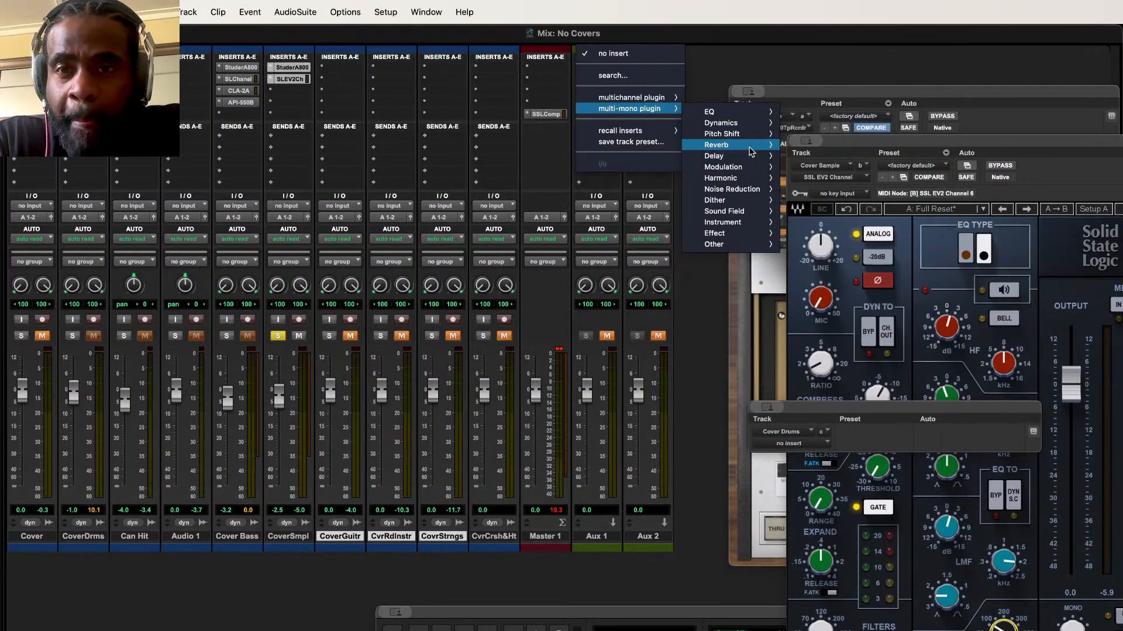
pyautogui.moveTo(752, 148)
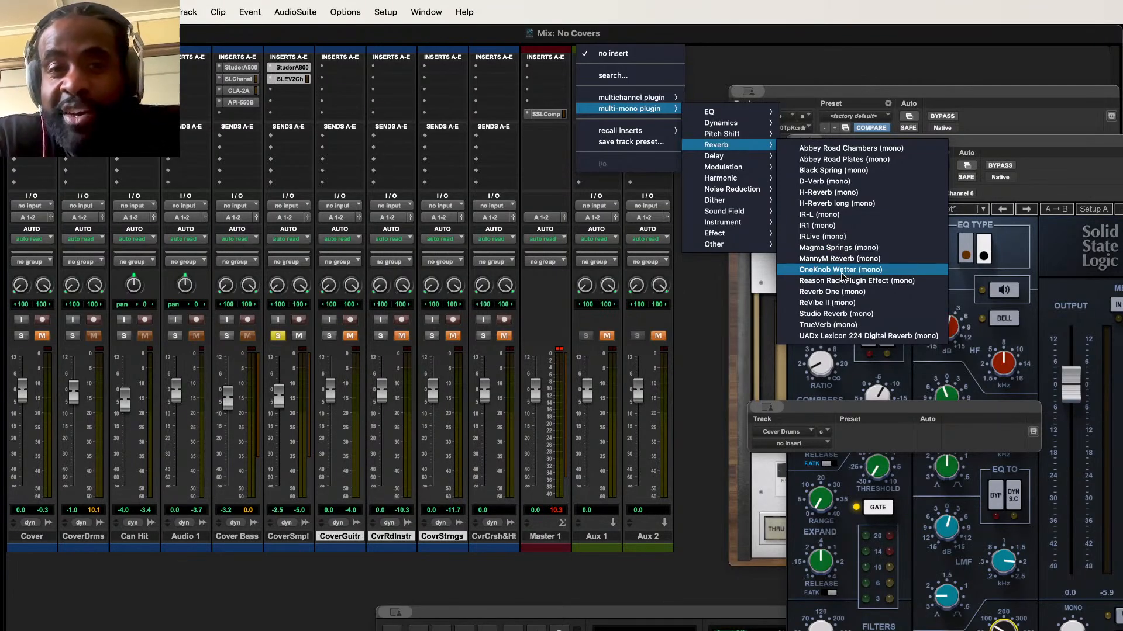
pyautogui.click(841, 272)
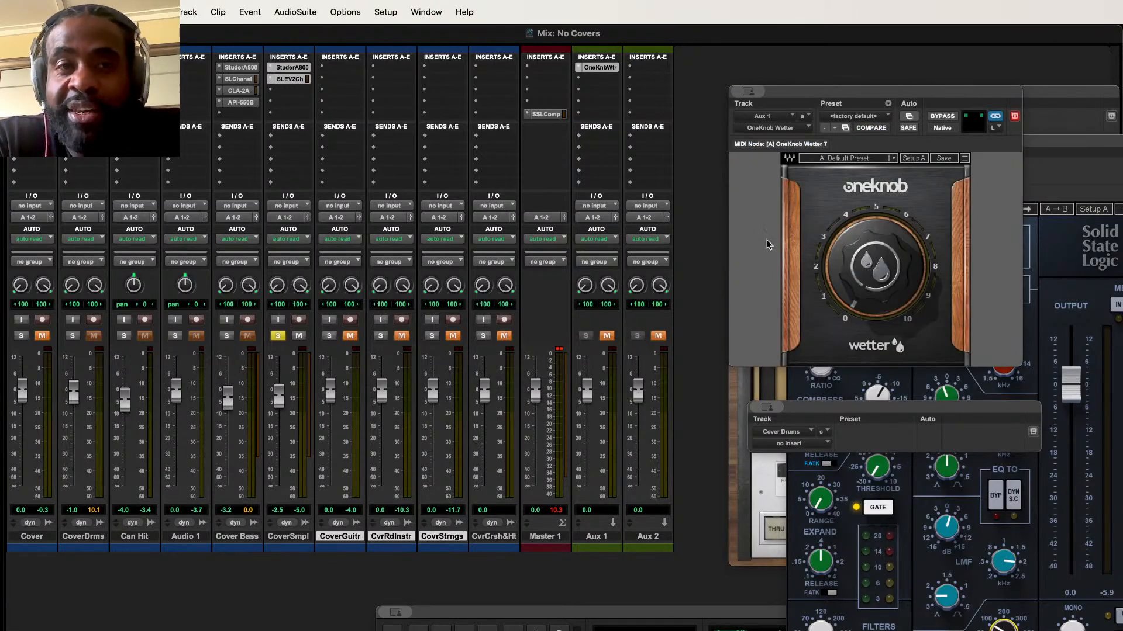
# Step: Set Aux 1's input to the stereo Reverb bus
pyautogui.click(597, 206)
pyautogui.moveTo(602, 207)
pyautogui.moveTo(671, 209)
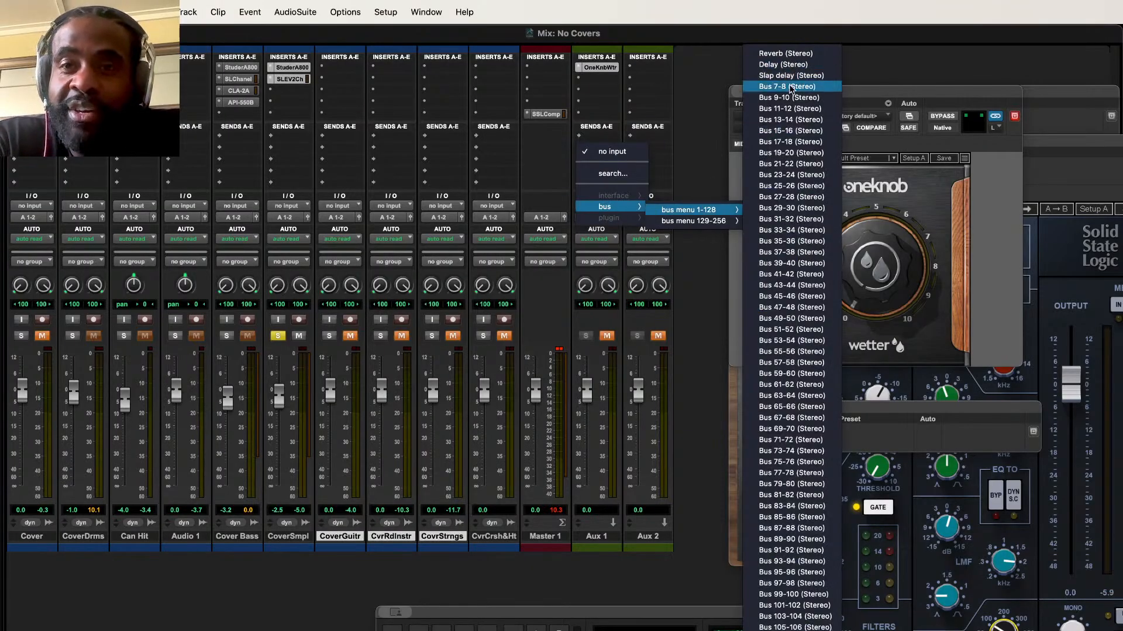
pyautogui.click(787, 53)
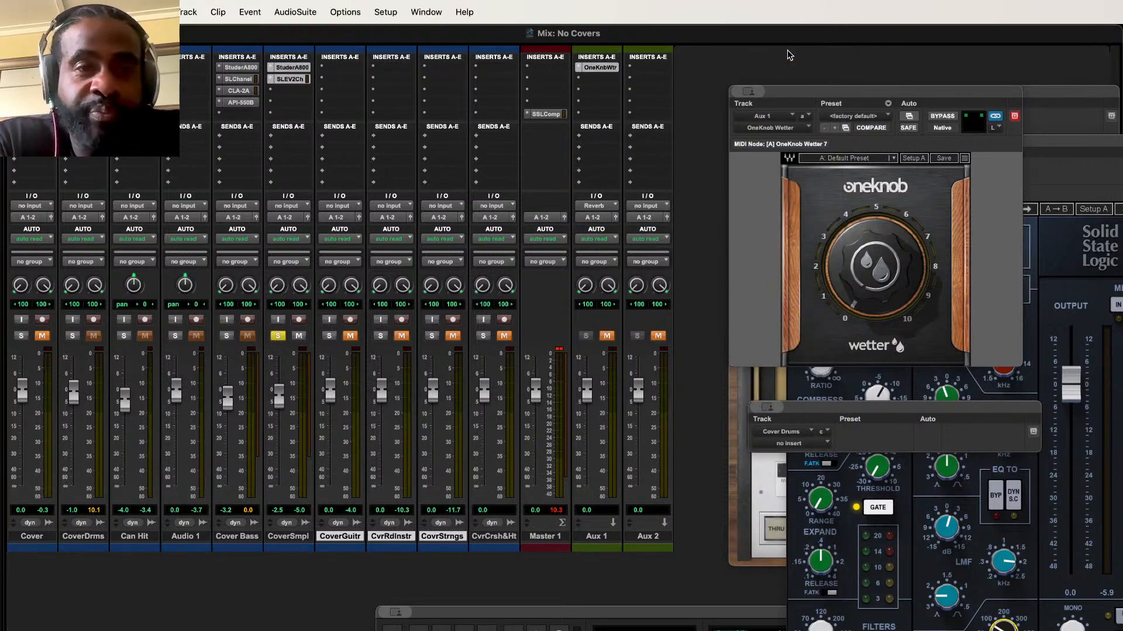
# Step: Add a send from Cover Sample to the Reverb bus during playback, raise its level, and unmute Aux 1
pyautogui.press('space')
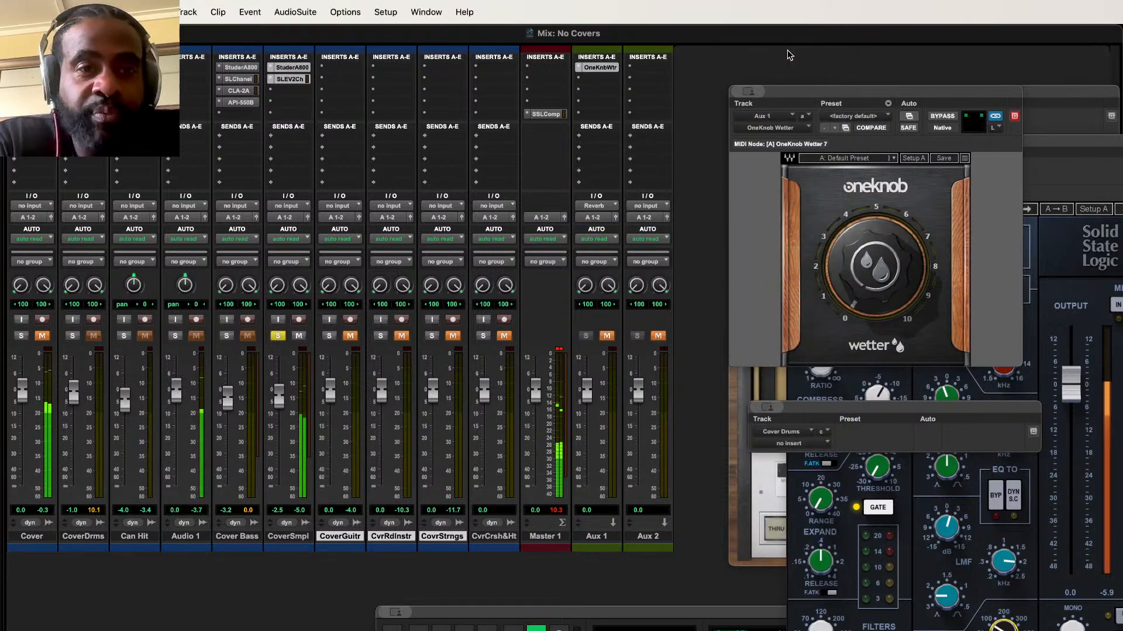
pyautogui.click(272, 136)
pyautogui.moveTo(362, 148)
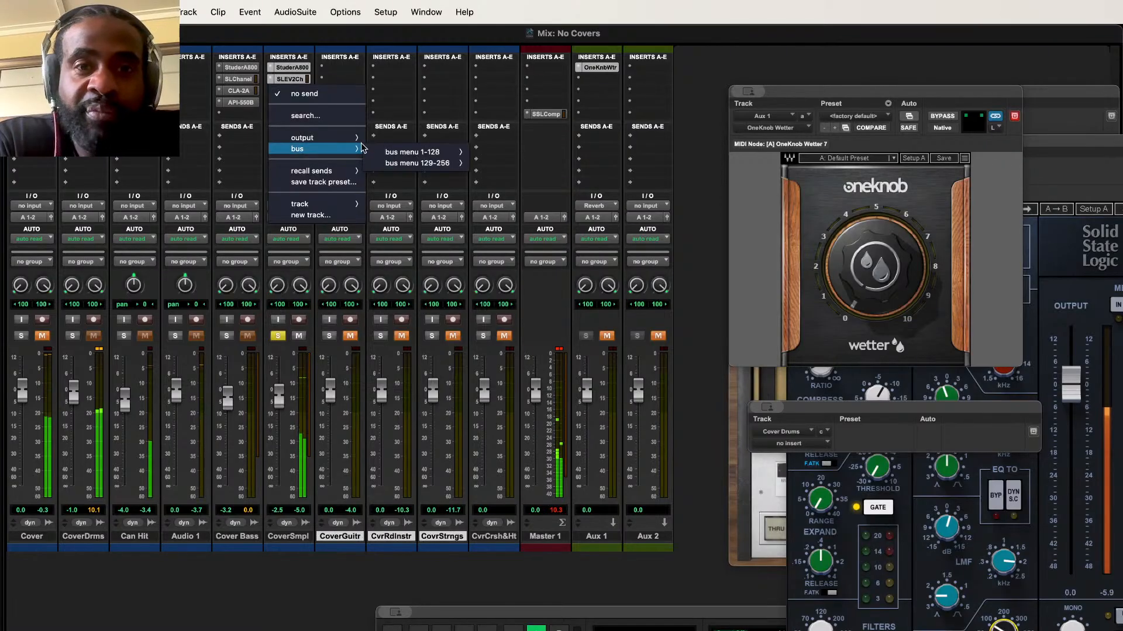
pyautogui.moveTo(409, 151)
pyautogui.click(518, 53)
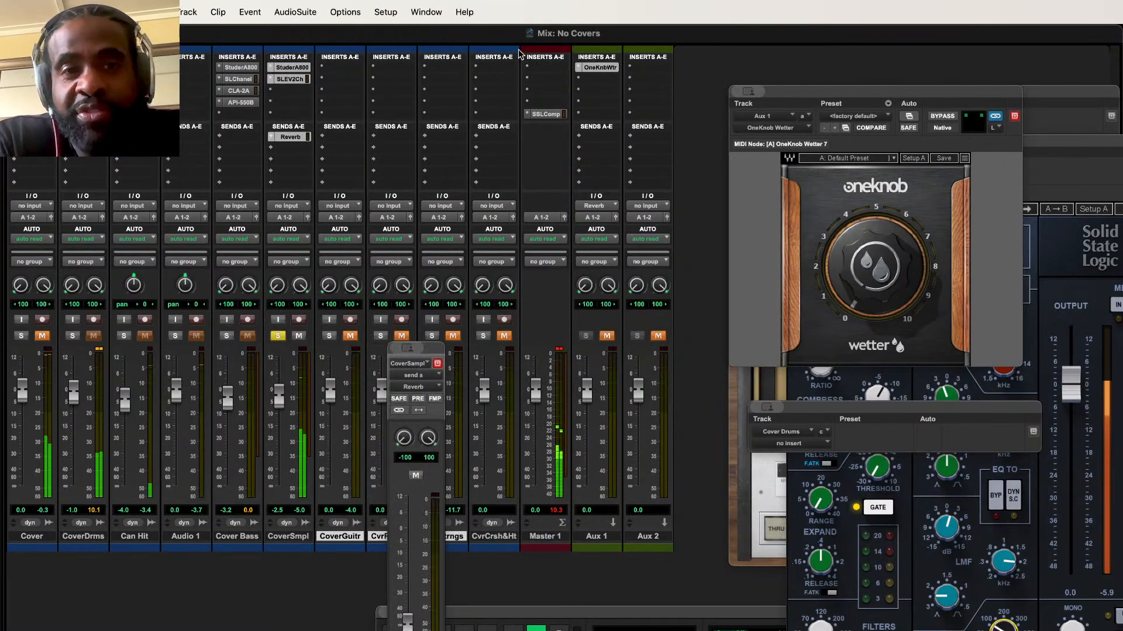
pyautogui.moveTo(407, 621); pyautogui.dragTo(408, 597)
pyautogui.click(607, 336)
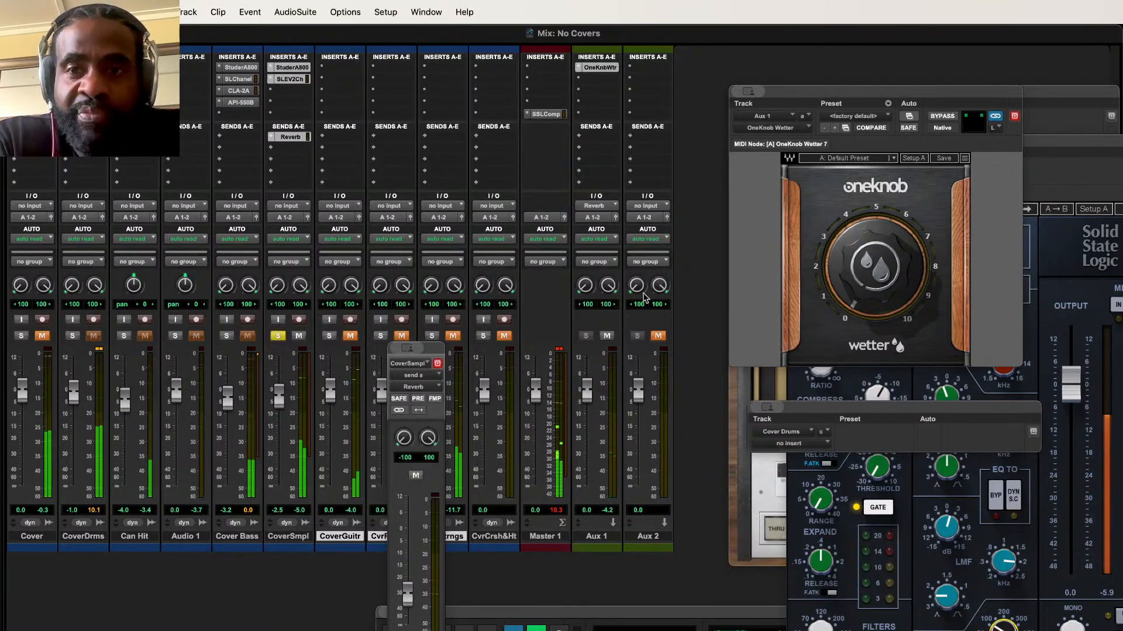
pyautogui.click(852, 159)
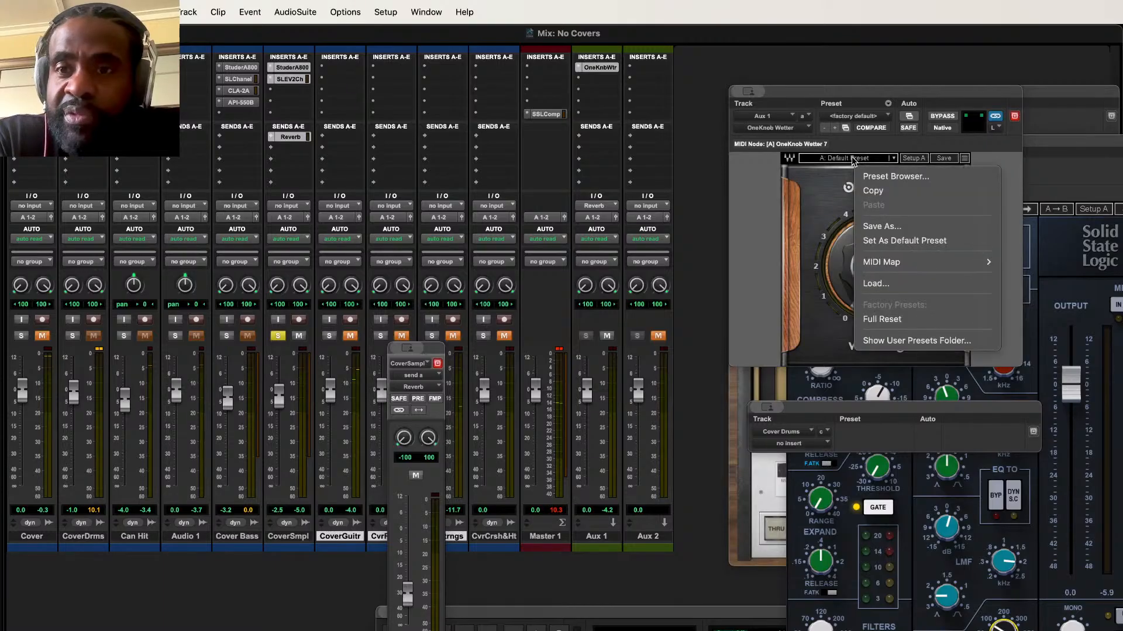
pyautogui.click(864, 127)
pyautogui.click(863, 117)
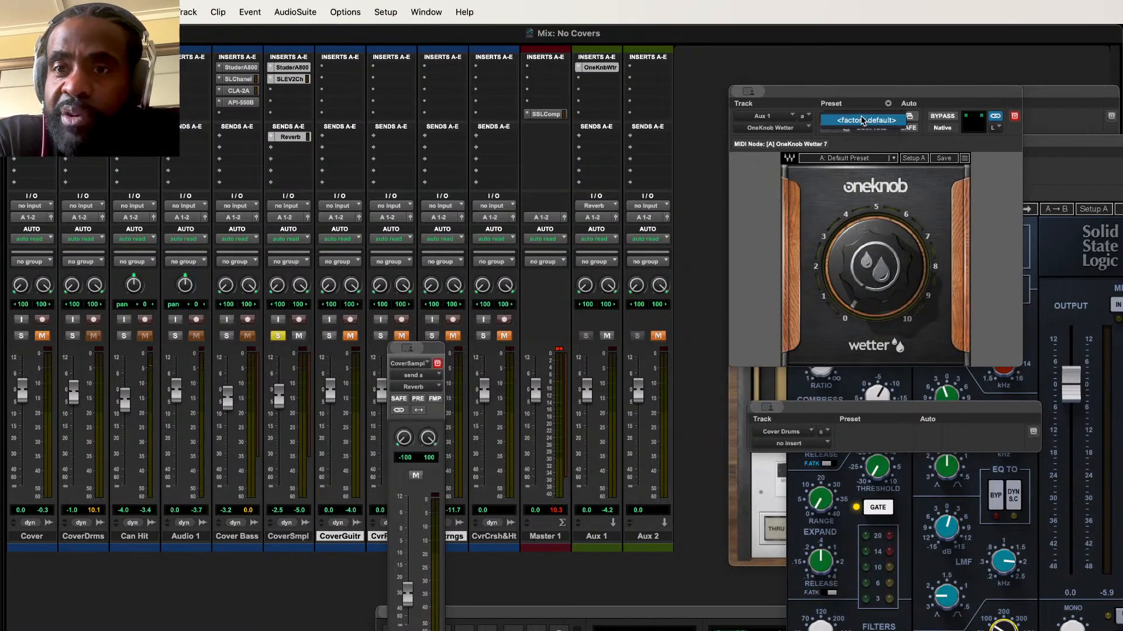
pyautogui.click(863, 120)
pyautogui.click(842, 159)
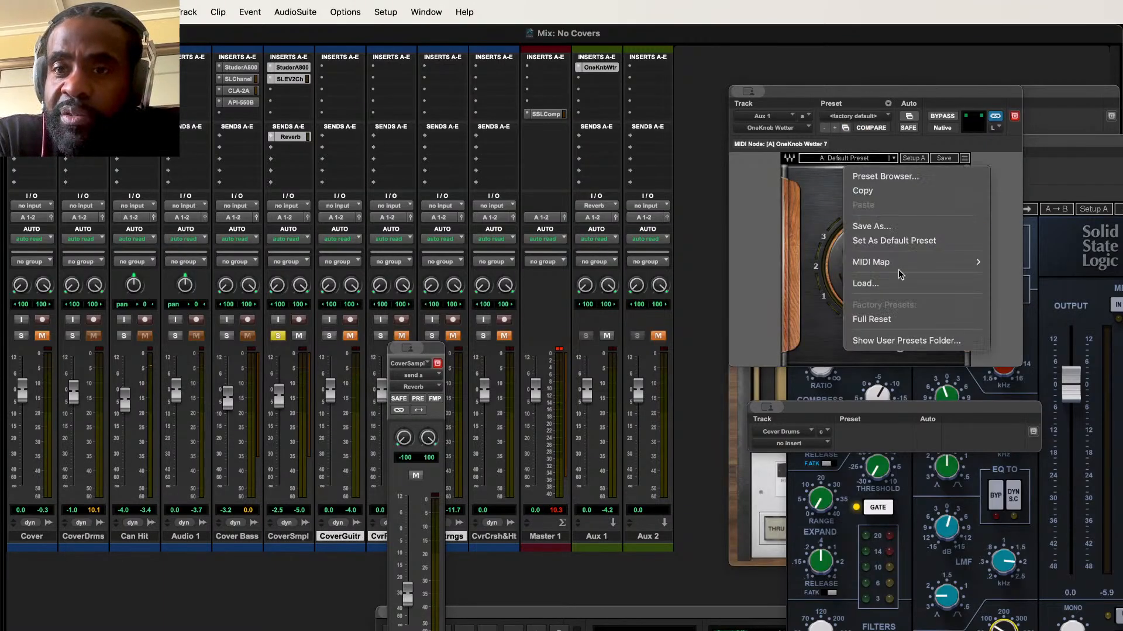
pyautogui.click(874, 177)
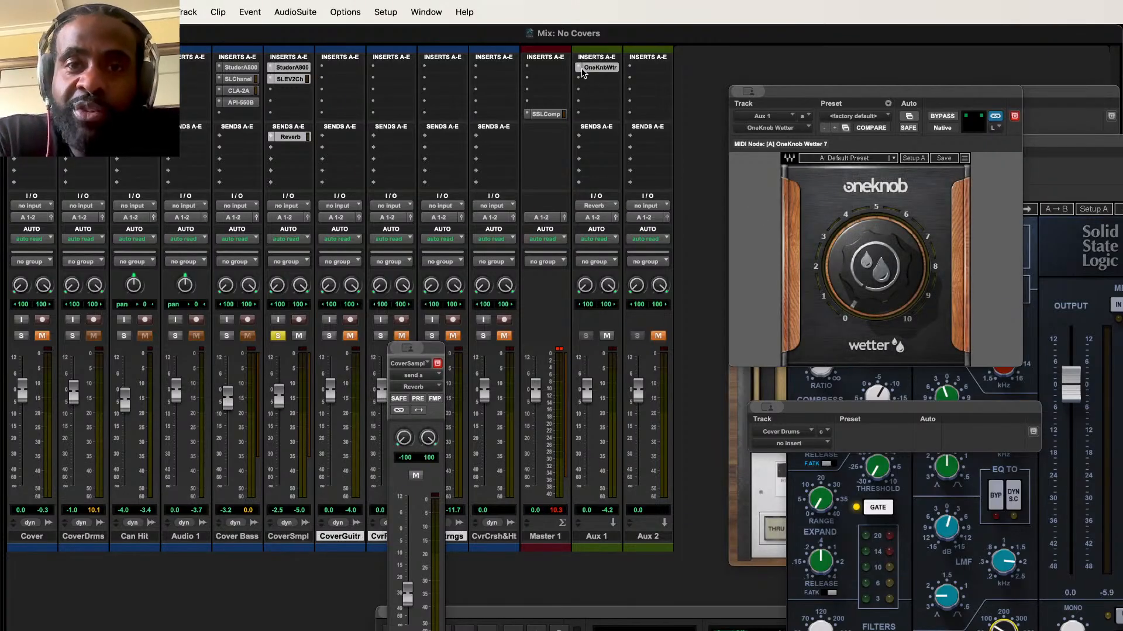
# Step: Replace OneKnob Wetter in Aux 1's first insert slot with a multichannel stereo RVerb, using the Hall 1 reverb type
pyautogui.click(589, 110)
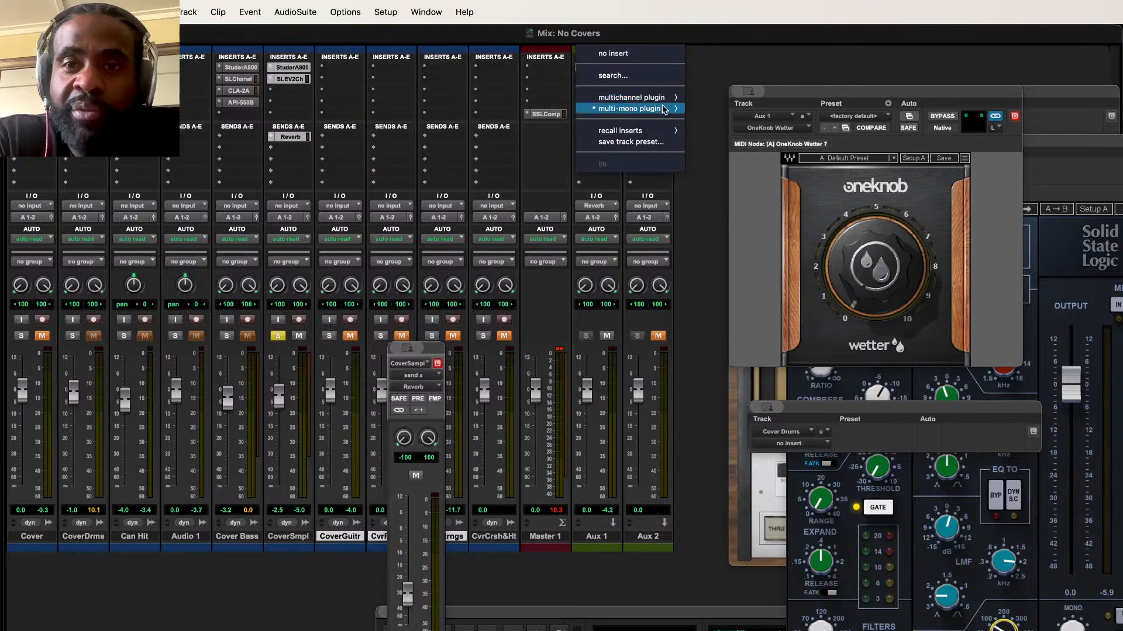
pyautogui.moveTo(670, 103)
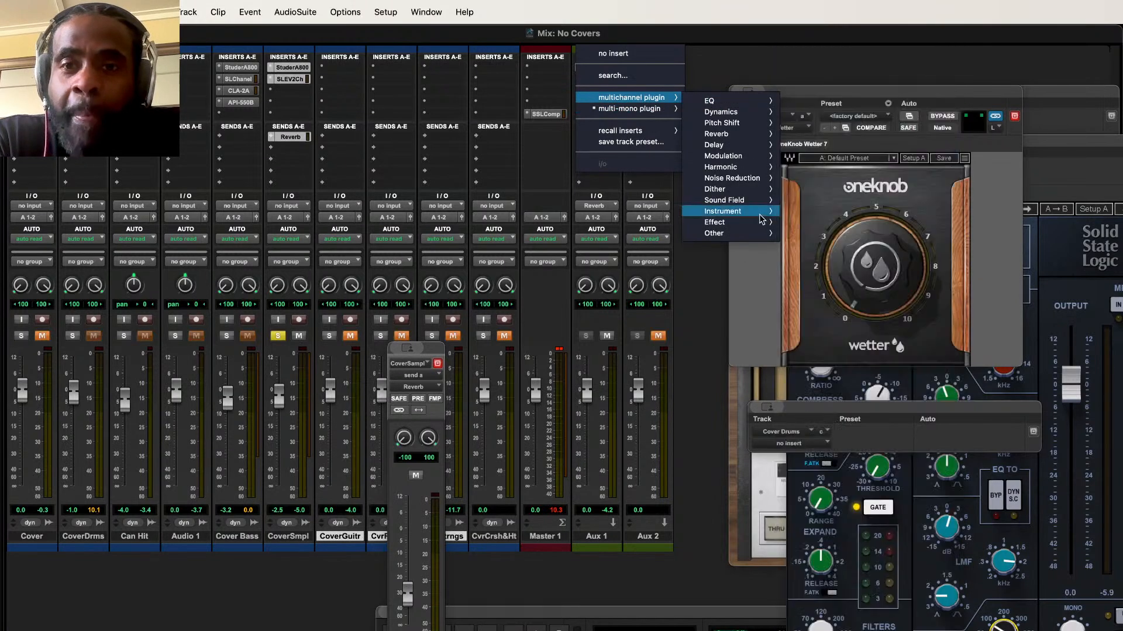
pyautogui.moveTo(757, 193)
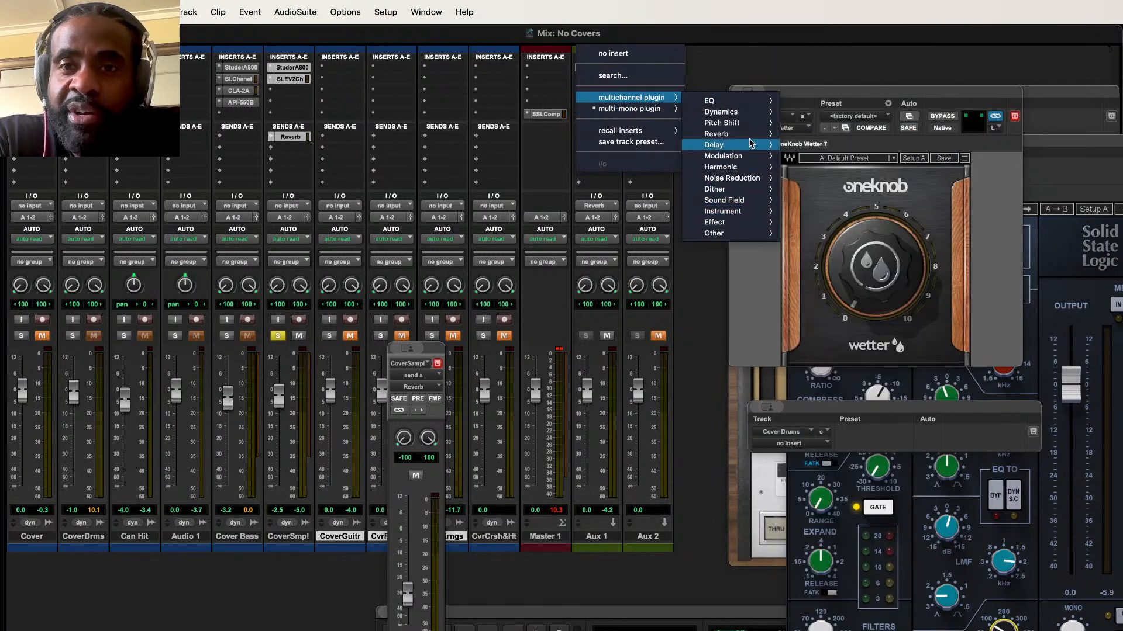
pyautogui.moveTo(747, 133)
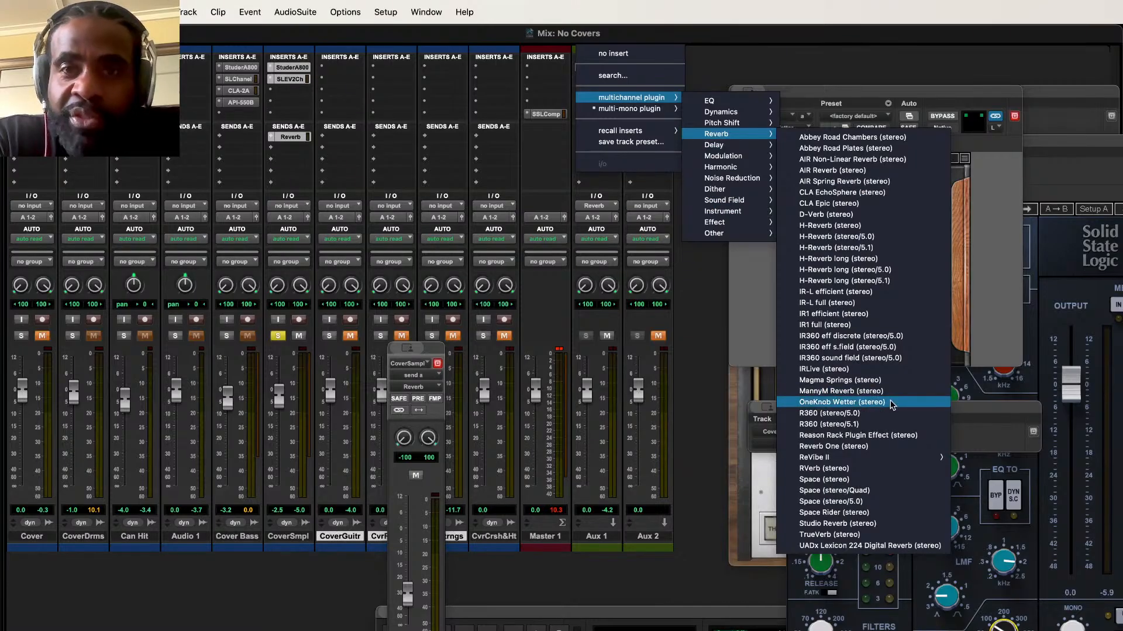
pyautogui.click(896, 469)
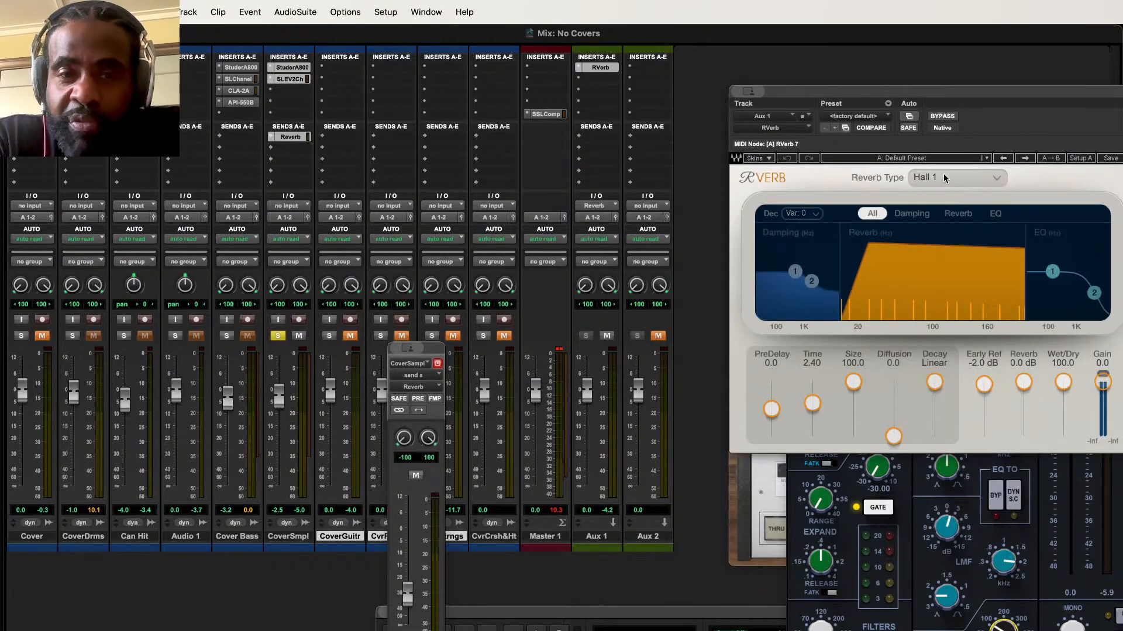
pyautogui.scroll(-1, 942, 173)
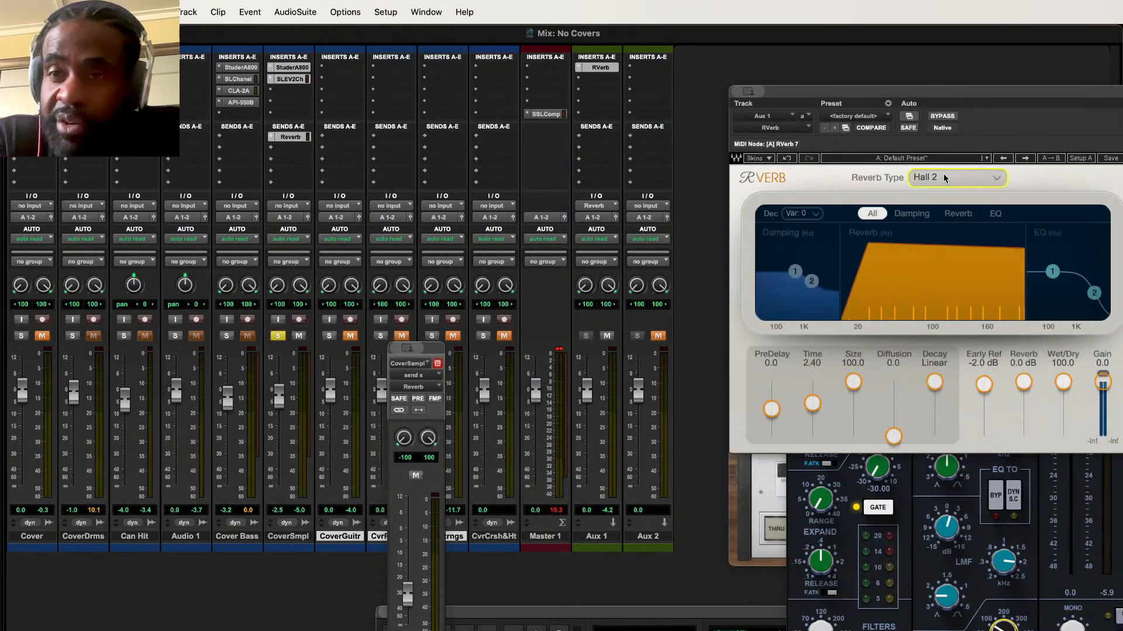
pyautogui.click(996, 179)
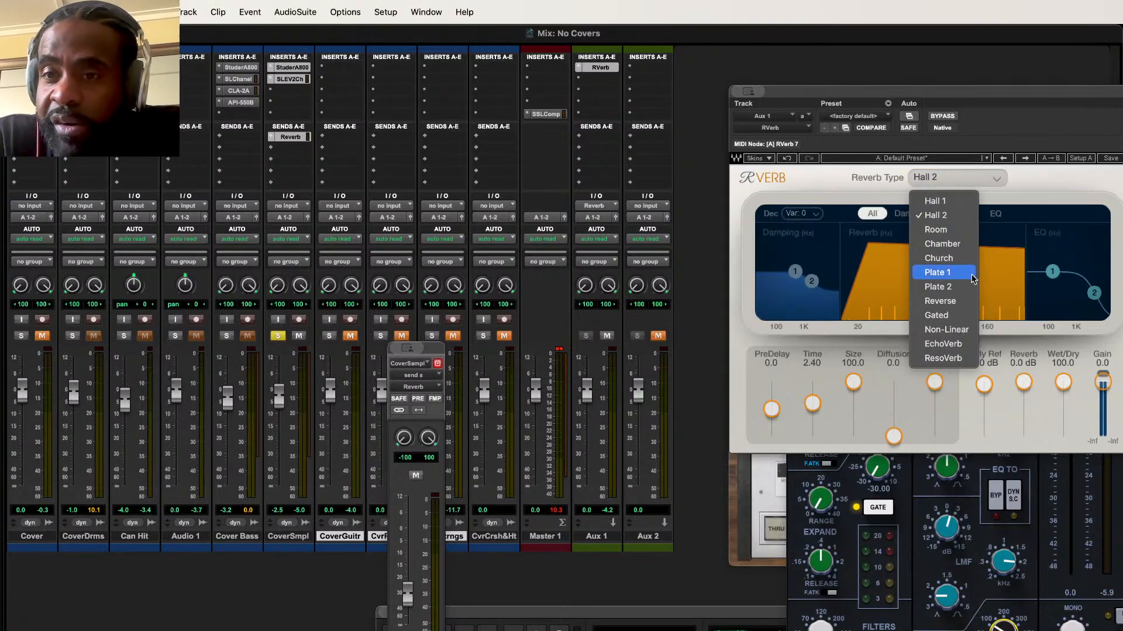
pyautogui.click(956, 202)
# Step: Solo Aux 1 during playback and fine-tune the level of Cover Sample's Reverb send by ear
pyautogui.press('space')
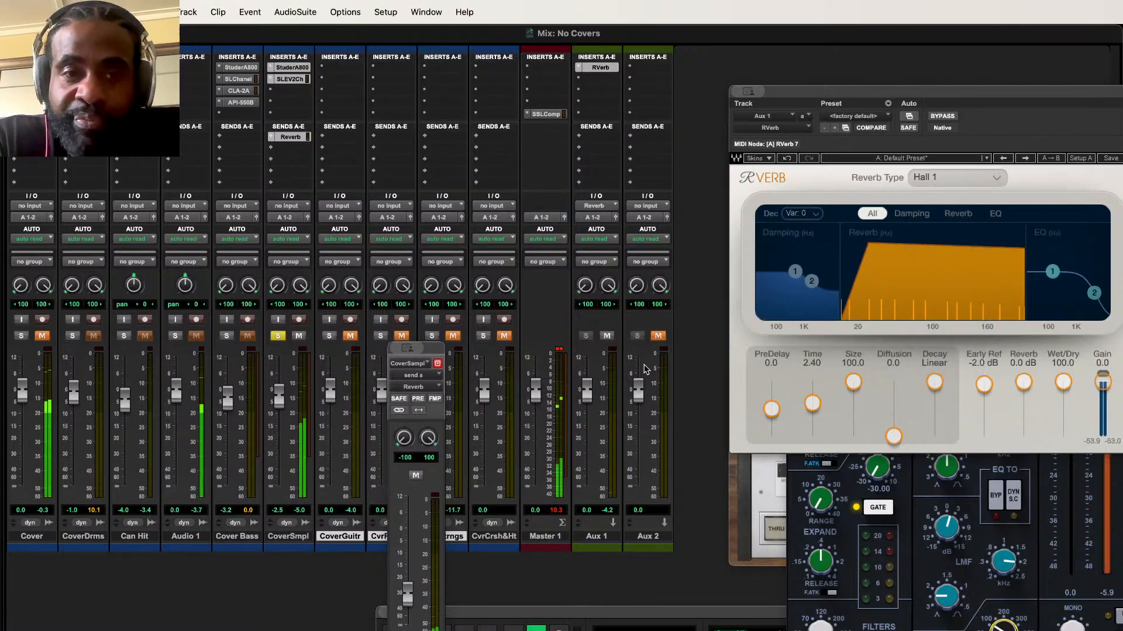
pyautogui.click(586, 336)
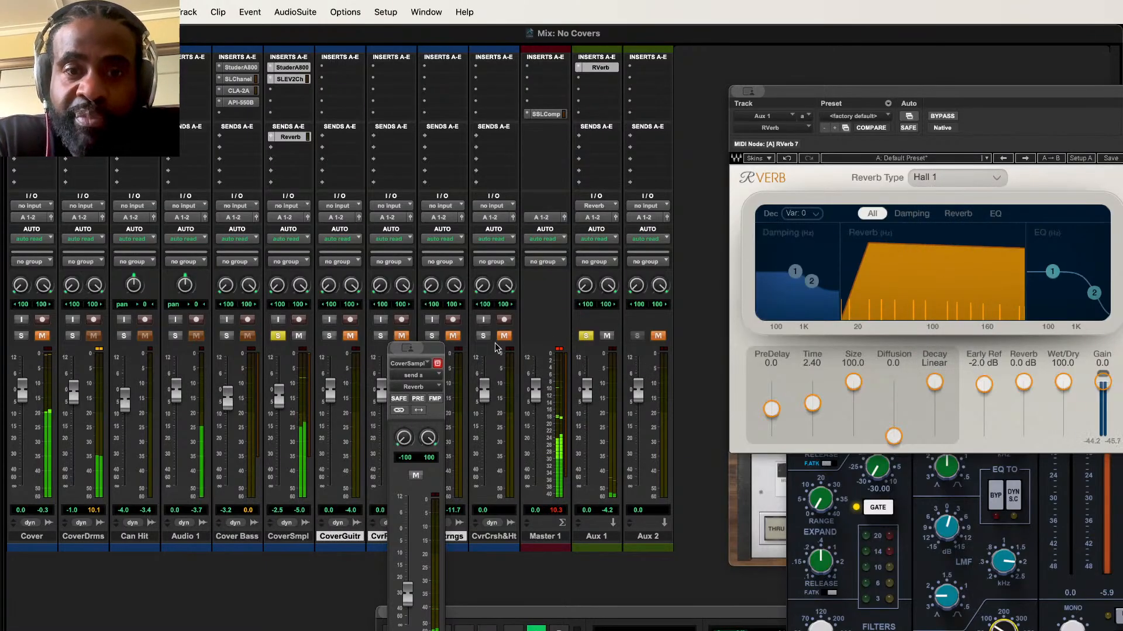
pyautogui.moveTo(417, 609)
pyautogui.mouseDown()
pyautogui.moveTo(407, 523)
pyautogui.moveTo(412, 611)
pyautogui.mouseUp()
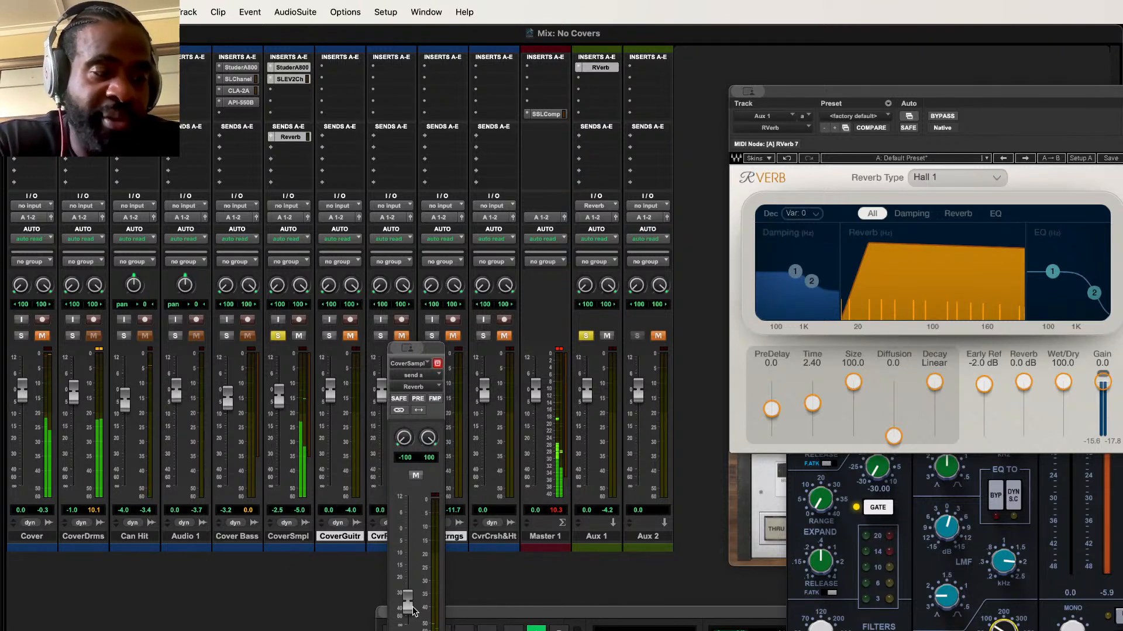
pyautogui.moveTo(413, 611); pyautogui.dragTo(407, 584)
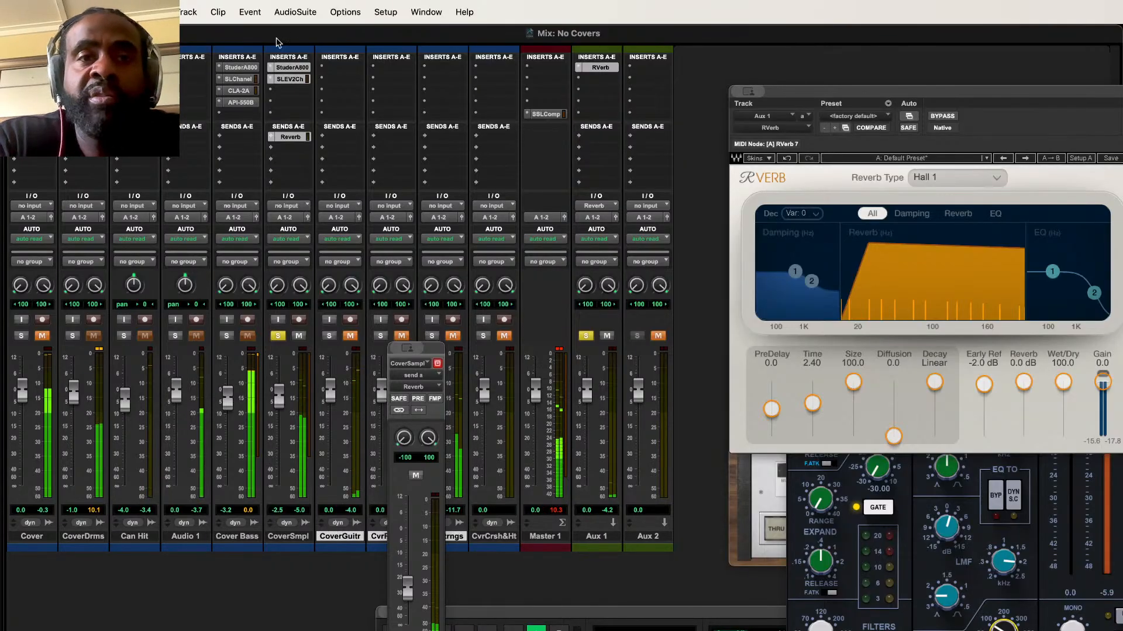
# Step: Cut the HMF gain in Cover Sample's SSL EV2 Channel to about -5.4 dB while listening, and stop playback
pyautogui.click(288, 80)
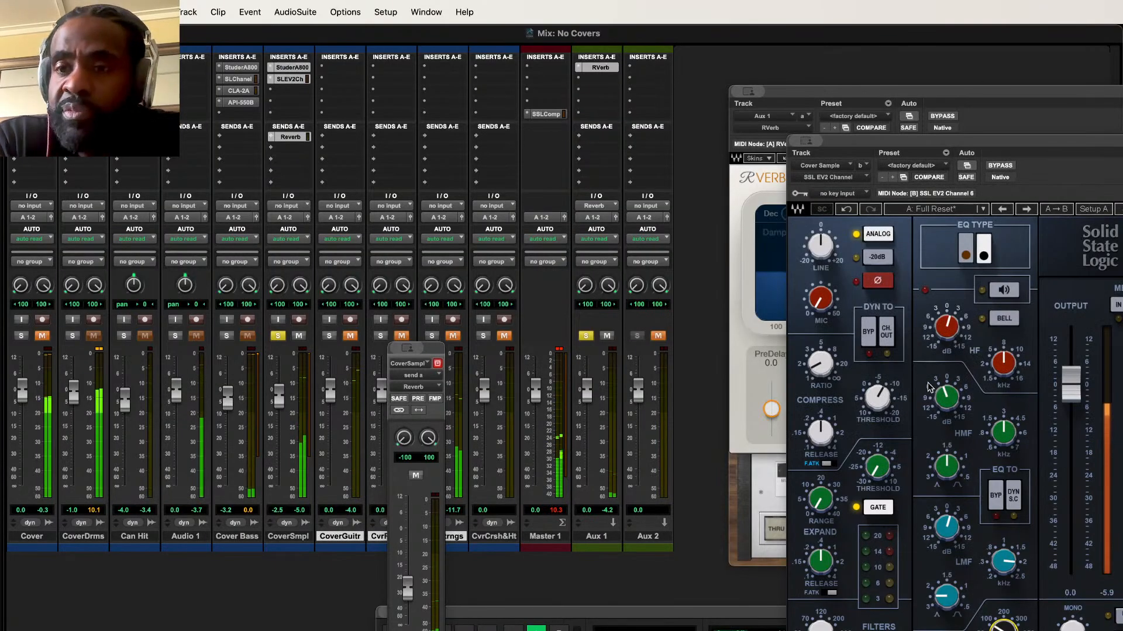
pyautogui.moveTo(946, 398); pyautogui.dragTo(946, 421)
pyautogui.moveTo(978, 139); pyautogui.dragTo(795, 10)
pyautogui.moveTo(768, 311); pyautogui.dragTo(768, 303)
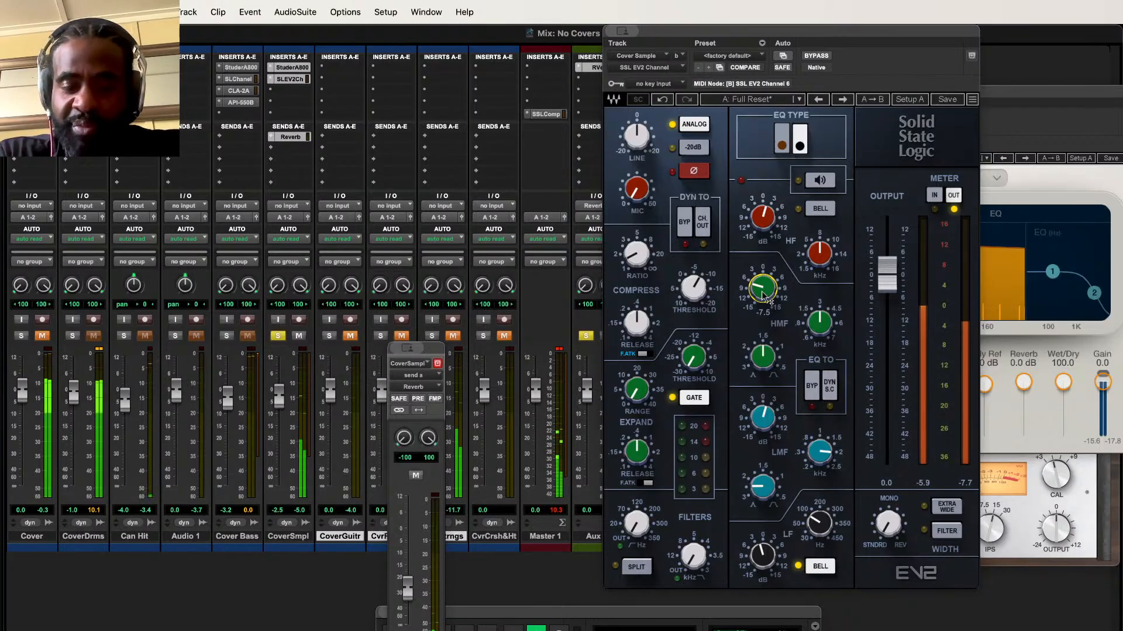
pyautogui.click(277, 337)
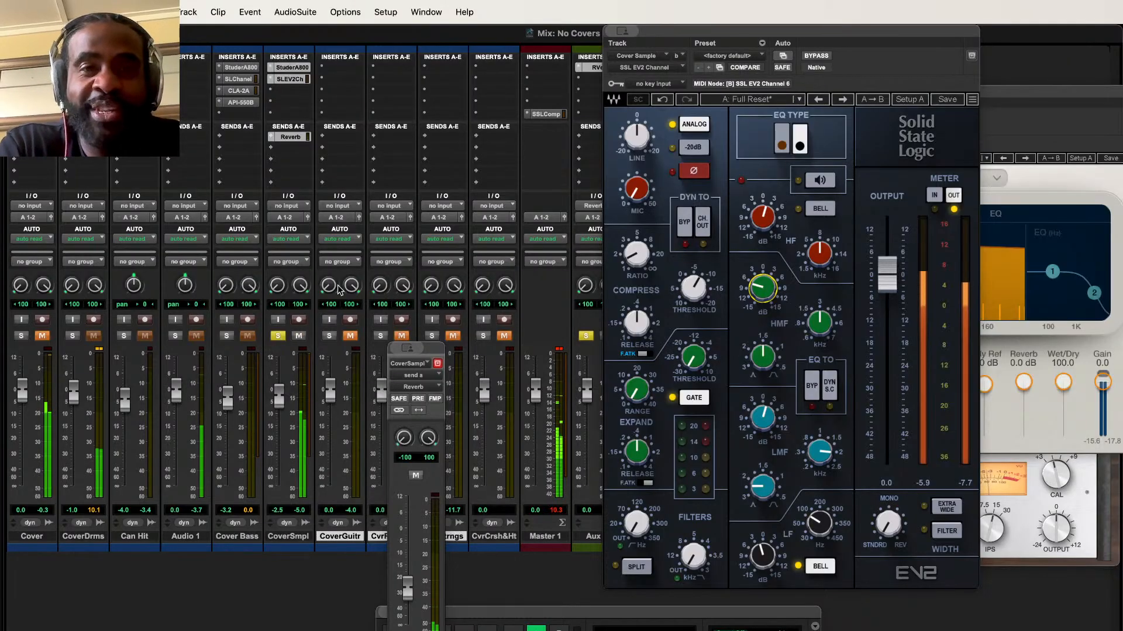
pyautogui.press('space')
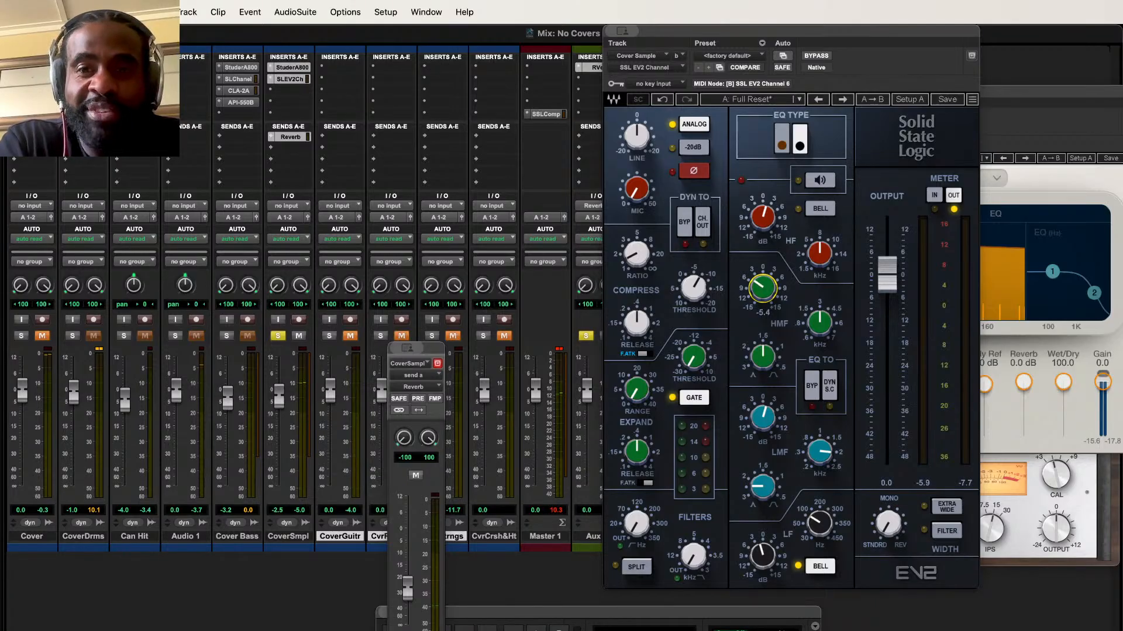
# Step: During playback, set Cover Sample's SSL EV2 high-mid band to -3.0 dB at 1.10 kHz and its HF gain to 1.1 dB
pyautogui.press('space')
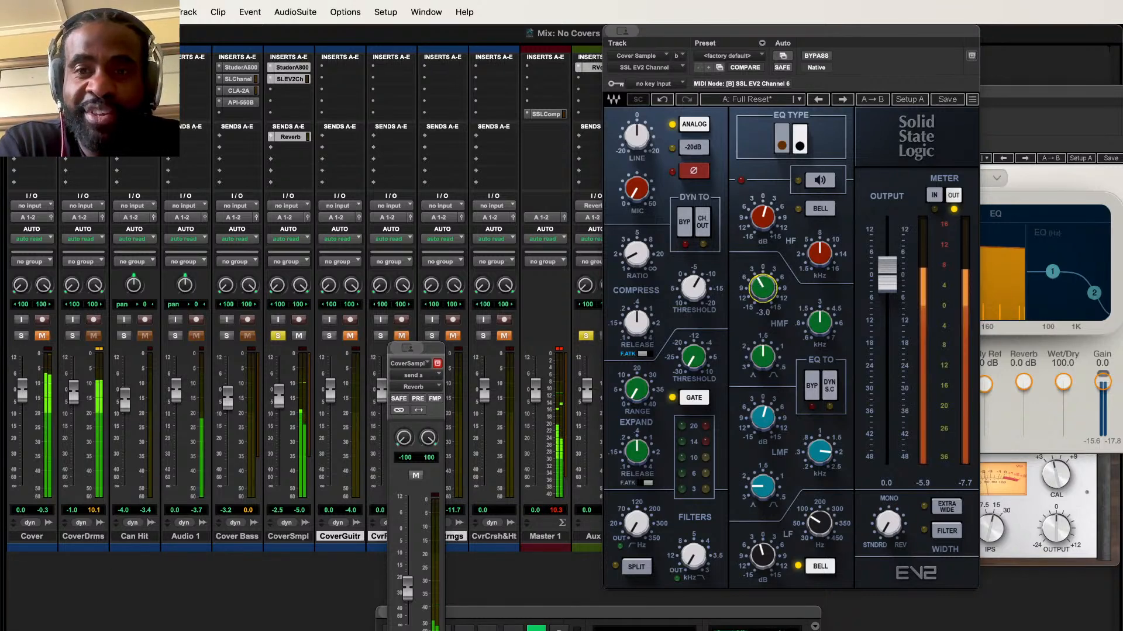
pyautogui.moveTo(820, 323)
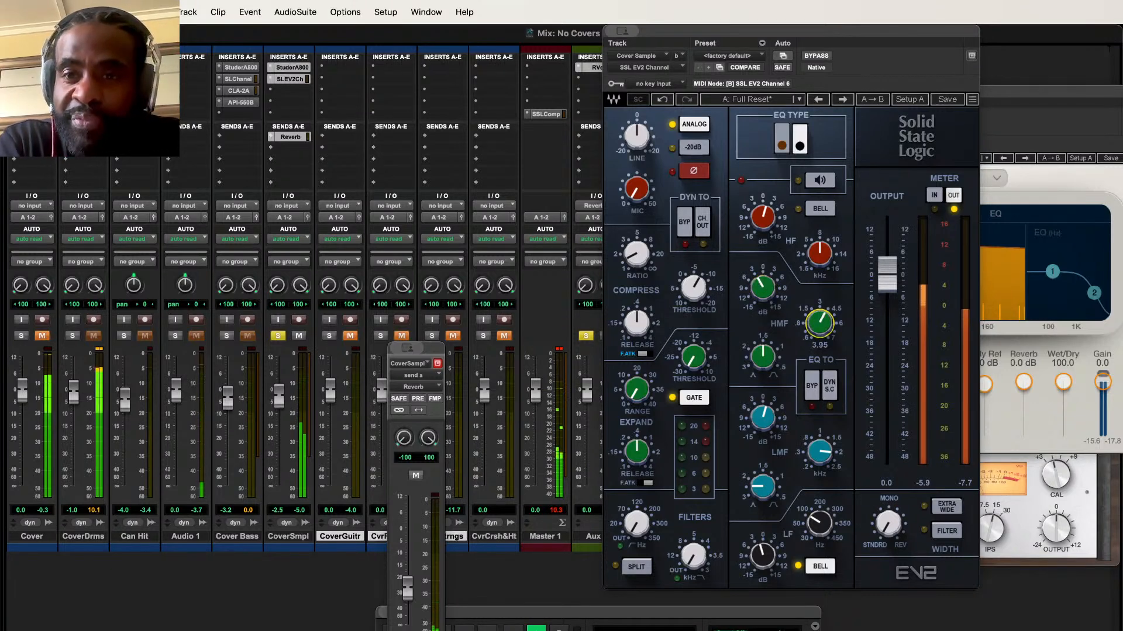
pyautogui.moveTo(763, 216)
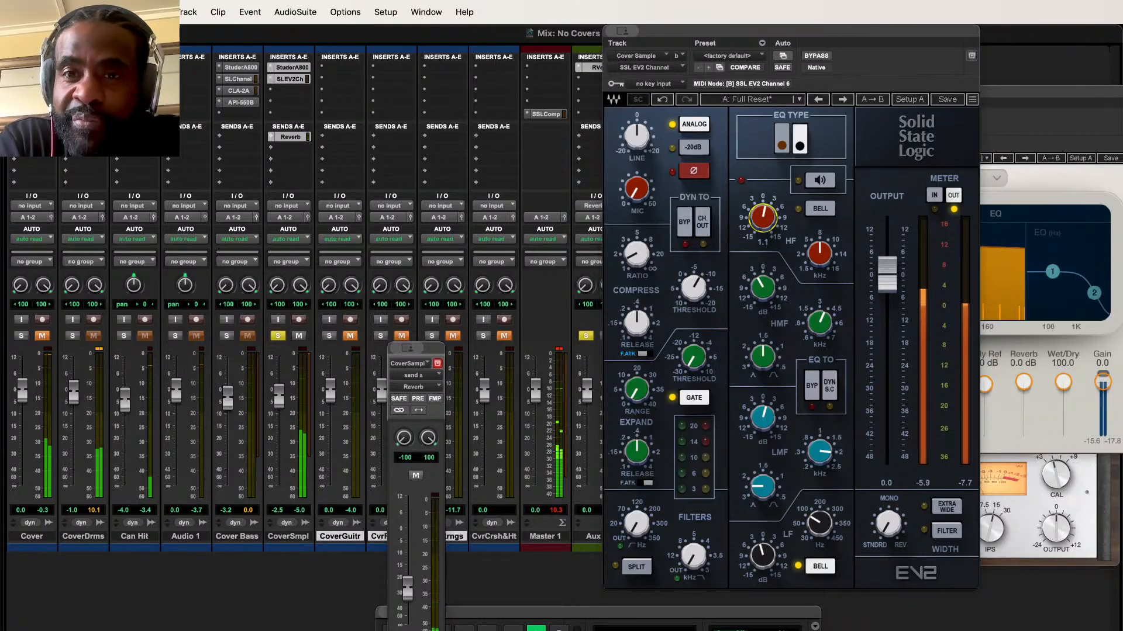
pyautogui.moveTo(820, 320); pyautogui.dragTo(820, 329)
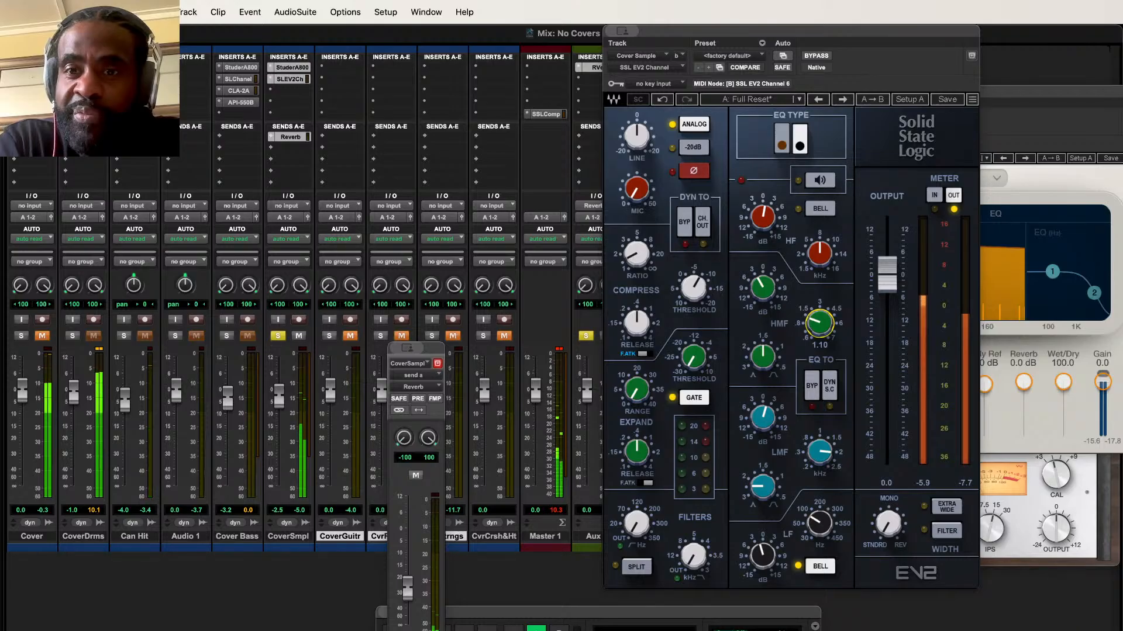
# Step: Set the SSL EV2 high-mid Q to 0.66 and the low-mid gain to about 1.5 dB, and adjust the LF gain
pyautogui.moveTo(763, 356); pyautogui.dragTo(763, 370)
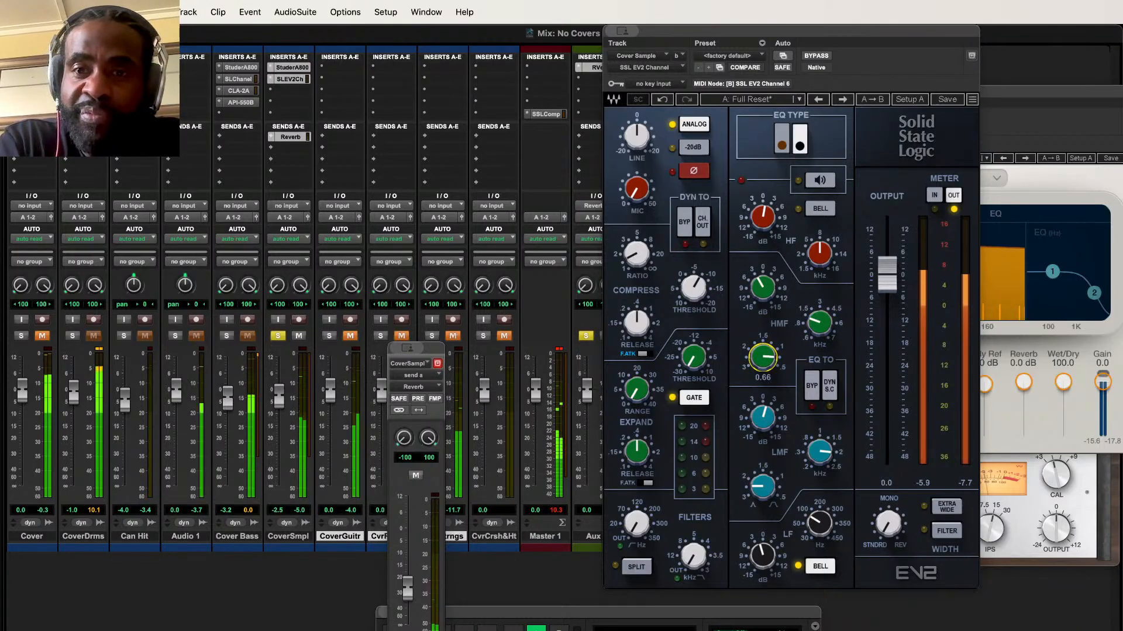
pyautogui.click(763, 418)
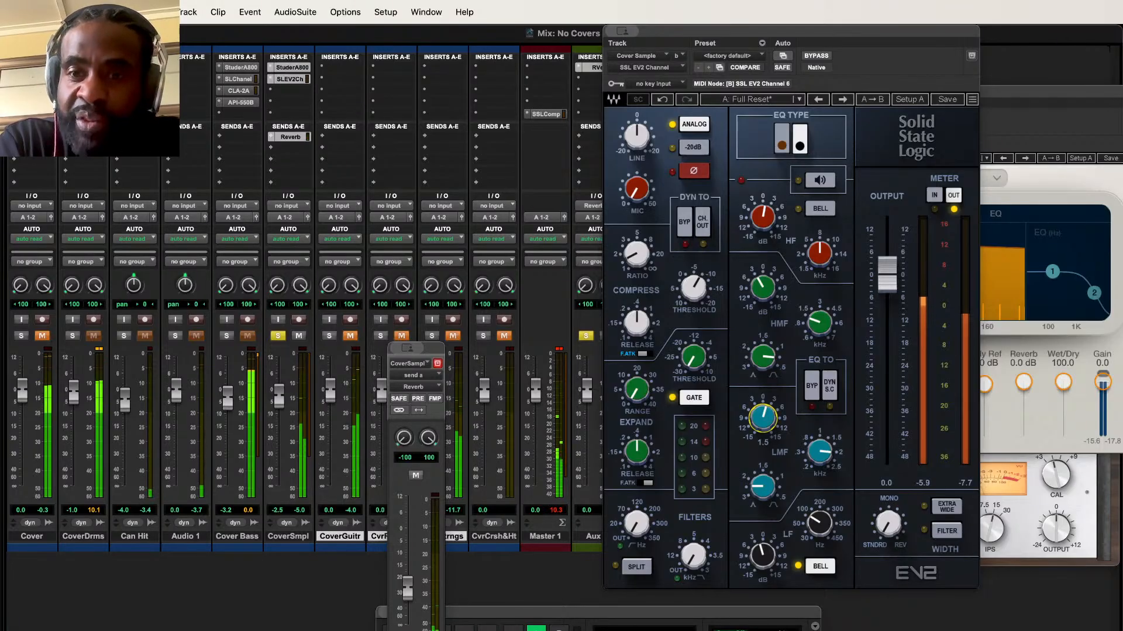
pyautogui.click(763, 547)
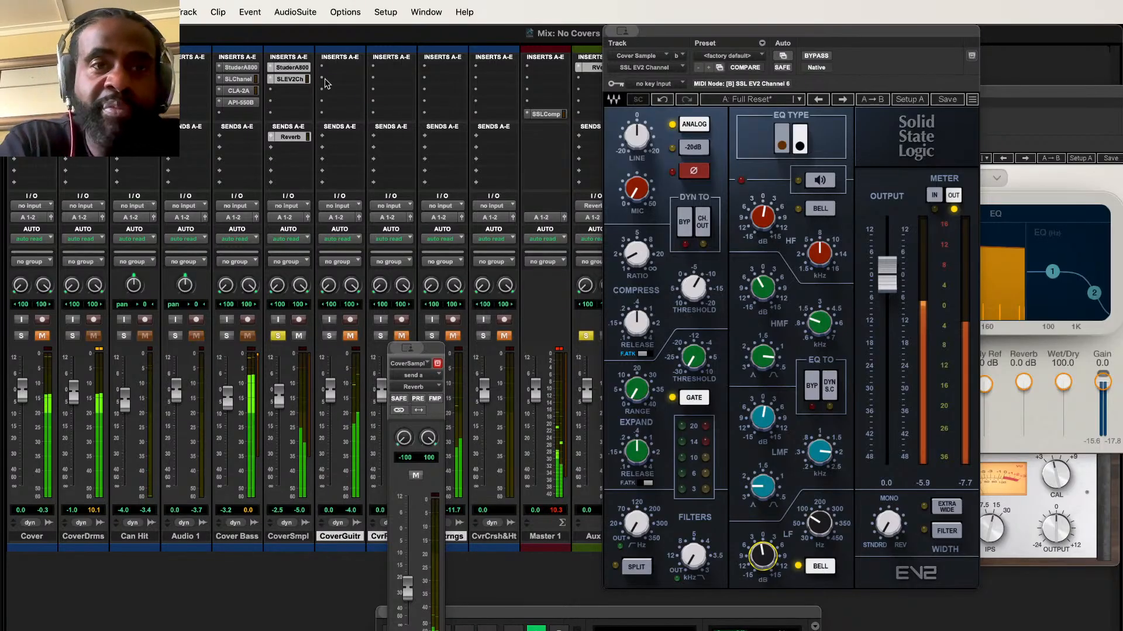
# Step: Check Cover Sample's Studer A800 plug-in, place its window aside, and un-solo the Cover Sample and reverb aux tracks
pyautogui.click(292, 67)
pyautogui.moveTo(862, 95); pyautogui.dragTo(514, 42)
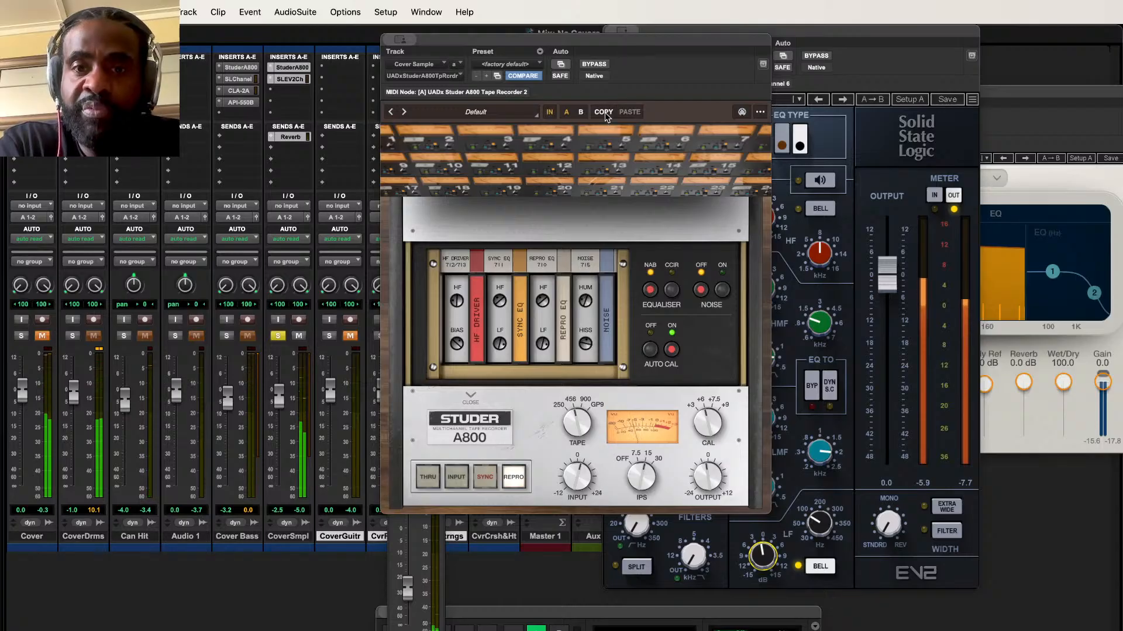
pyautogui.click(281, 338)
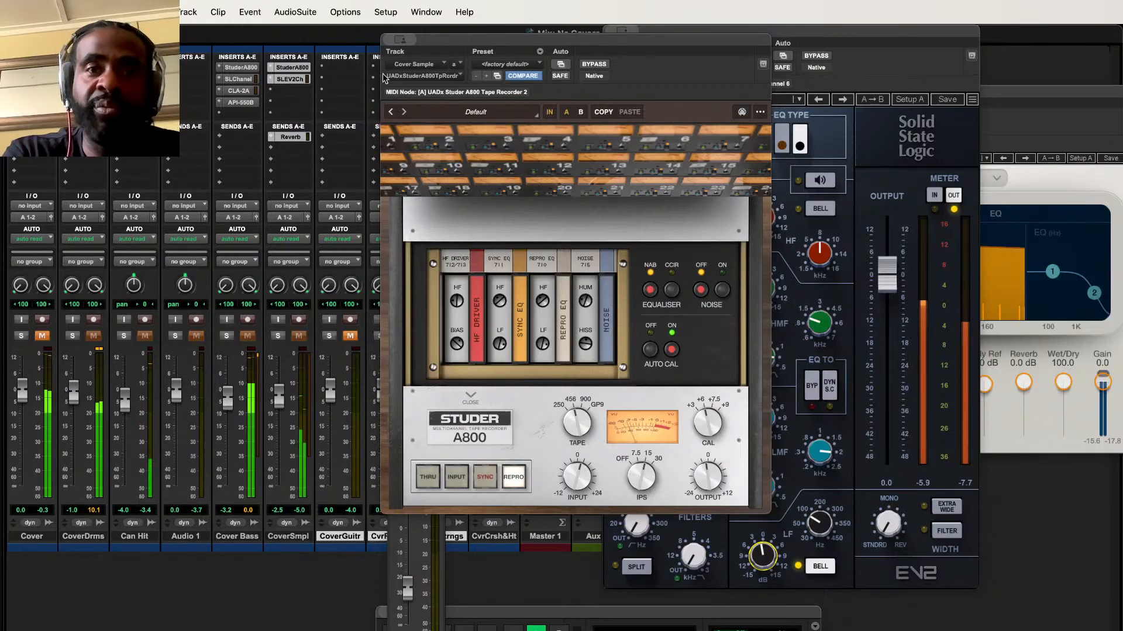
pyautogui.moveTo(480, 38); pyautogui.dragTo(932, 100)
pyautogui.click(586, 336)
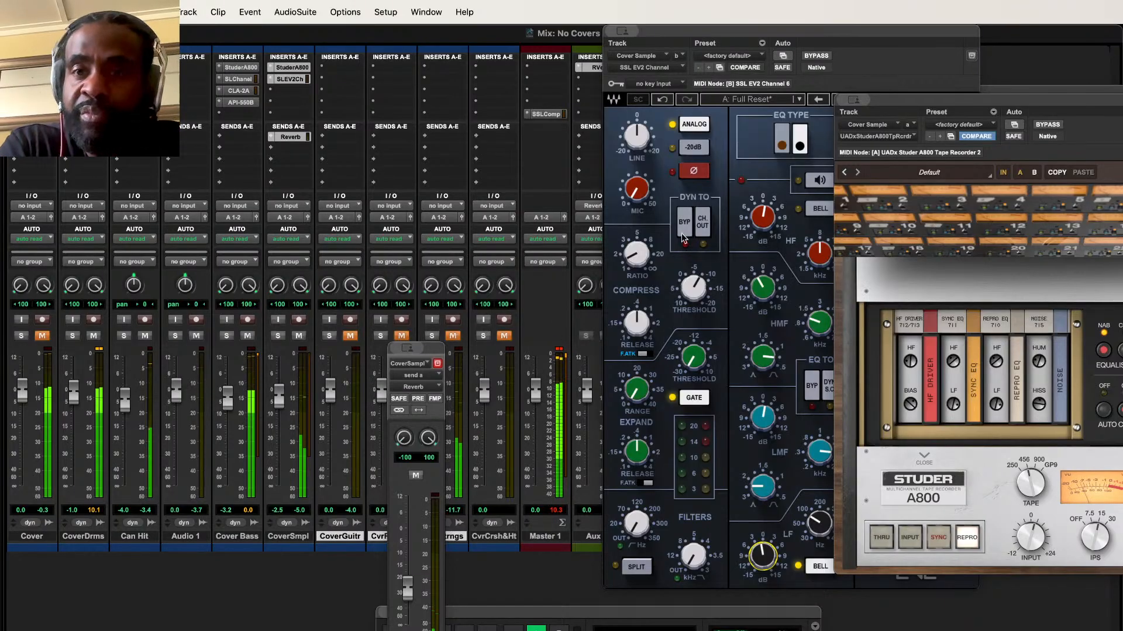
# Step: Bring the SSL EV2 Channel window forward and raise Cover Sample's Reverb send to -14.0 dB
pyautogui.click(762, 287)
pyautogui.moveTo(763, 287); pyautogui.dragTo(763, 287)
pyautogui.click(633, 251)
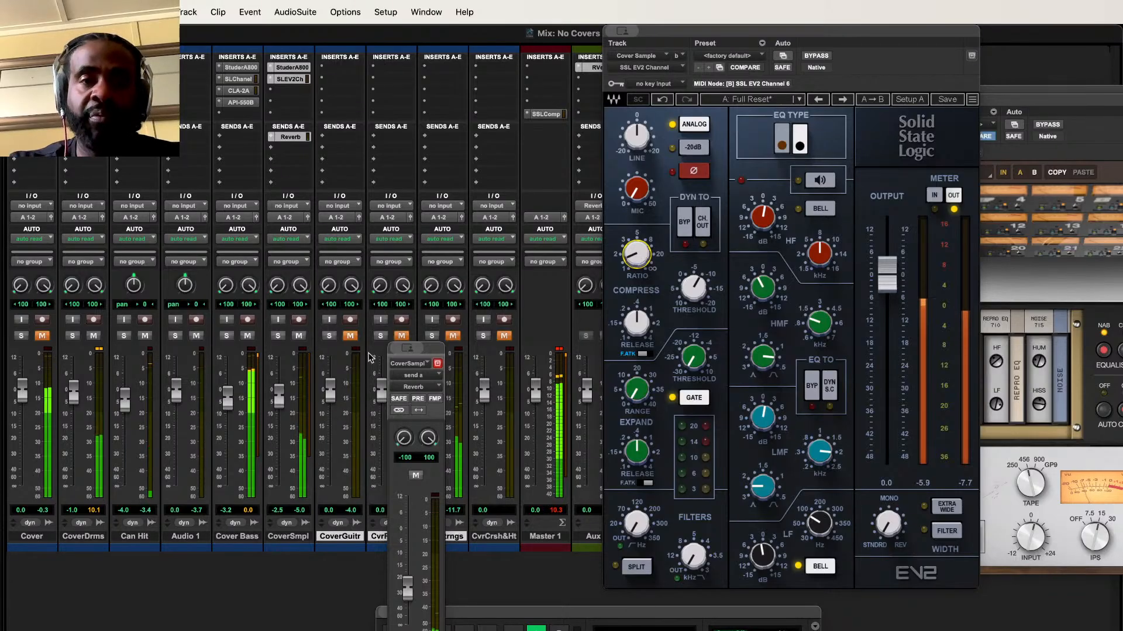
pyautogui.click(437, 363)
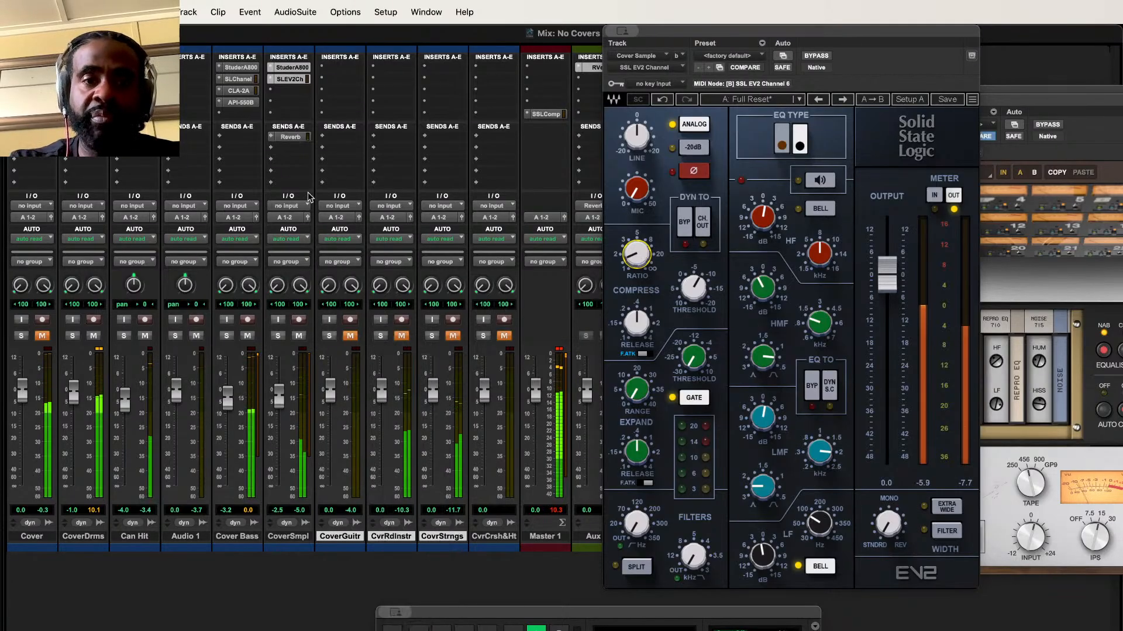
pyautogui.click(297, 137)
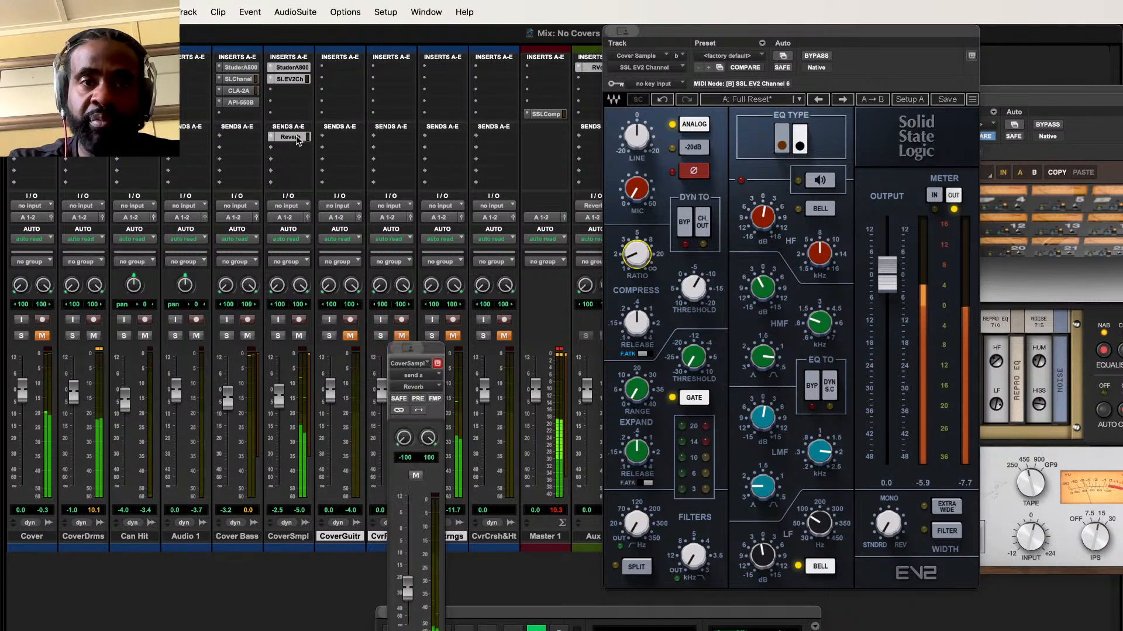
pyautogui.moveTo(408, 554); pyautogui.dragTo(408, 573)
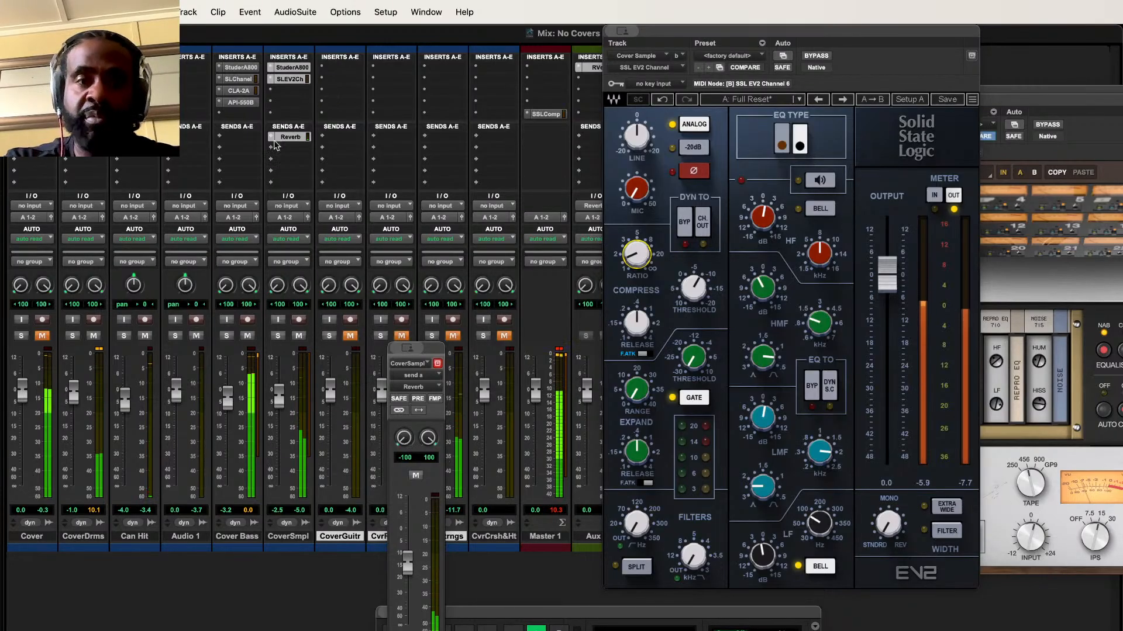
# Step: Unmute Cover Guitar and show its clip in the Edit window with the send fader window out of the way
pyautogui.click(350, 335)
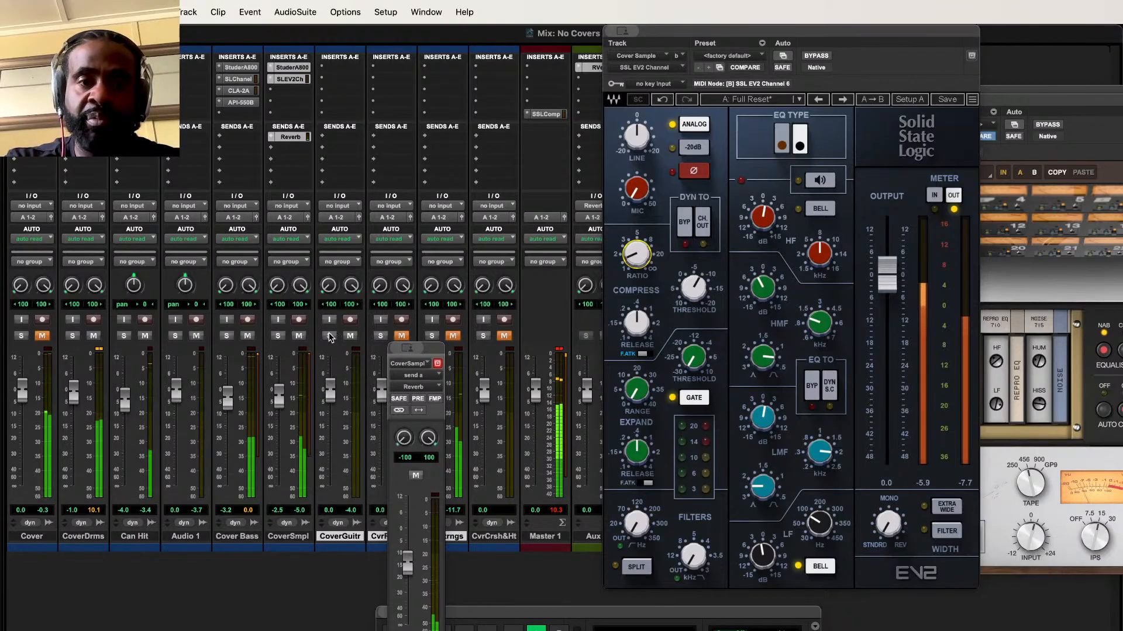
pyautogui.press('super+equal')
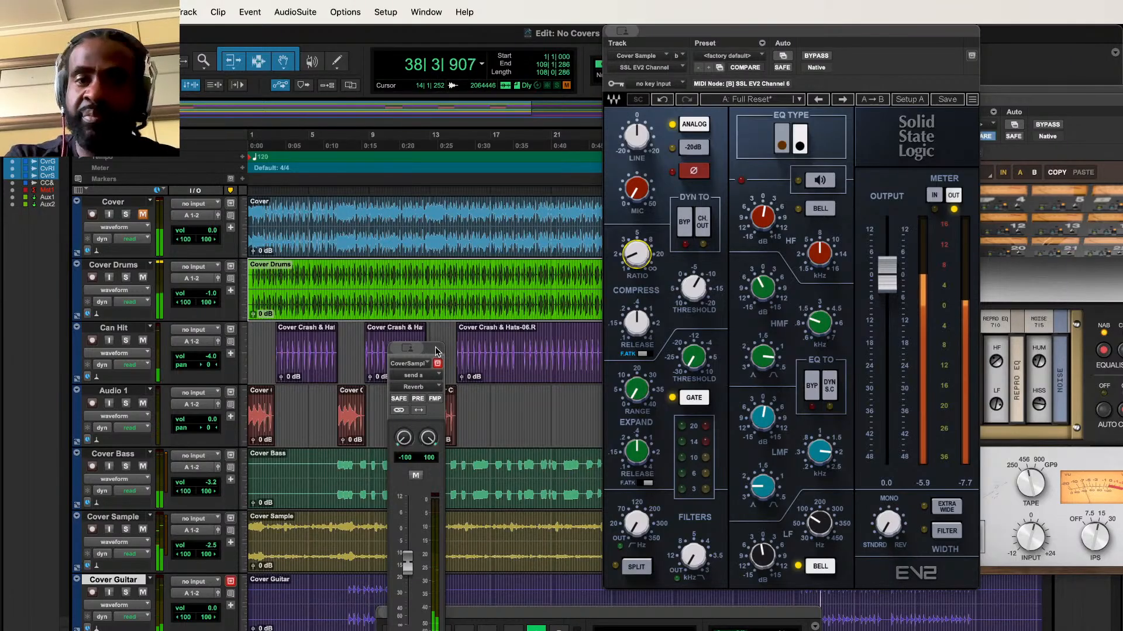
pyautogui.moveTo(436, 351); pyautogui.dragTo(536, 159)
pyautogui.scroll(-3, 422, 515)
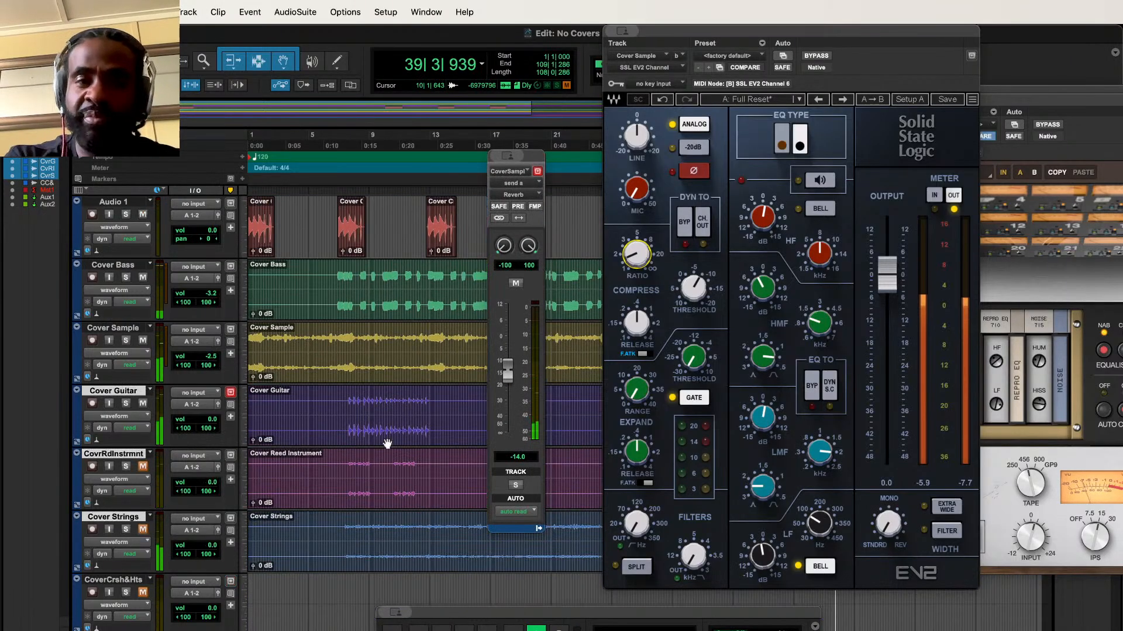
# Step: Select the Cover Guitar phrase from about bar 7 to bar 13 and audition it with the track soloed
pyautogui.click(427, 432)
pyautogui.press('space')
pyautogui.press('space')
pyautogui.click(126, 403)
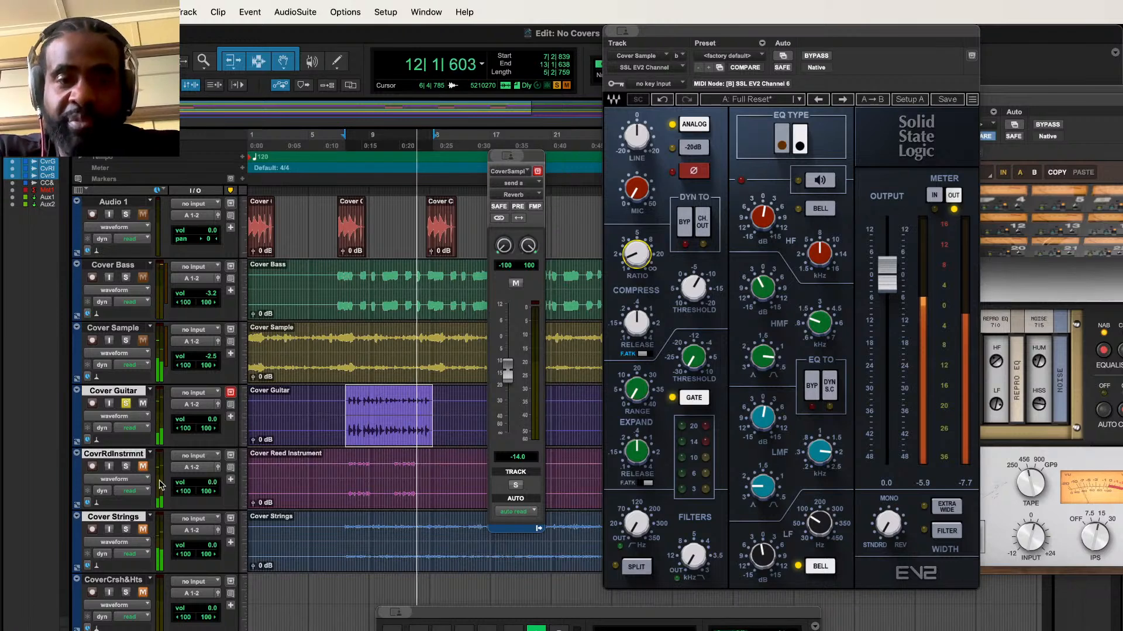
pyautogui.press('space')
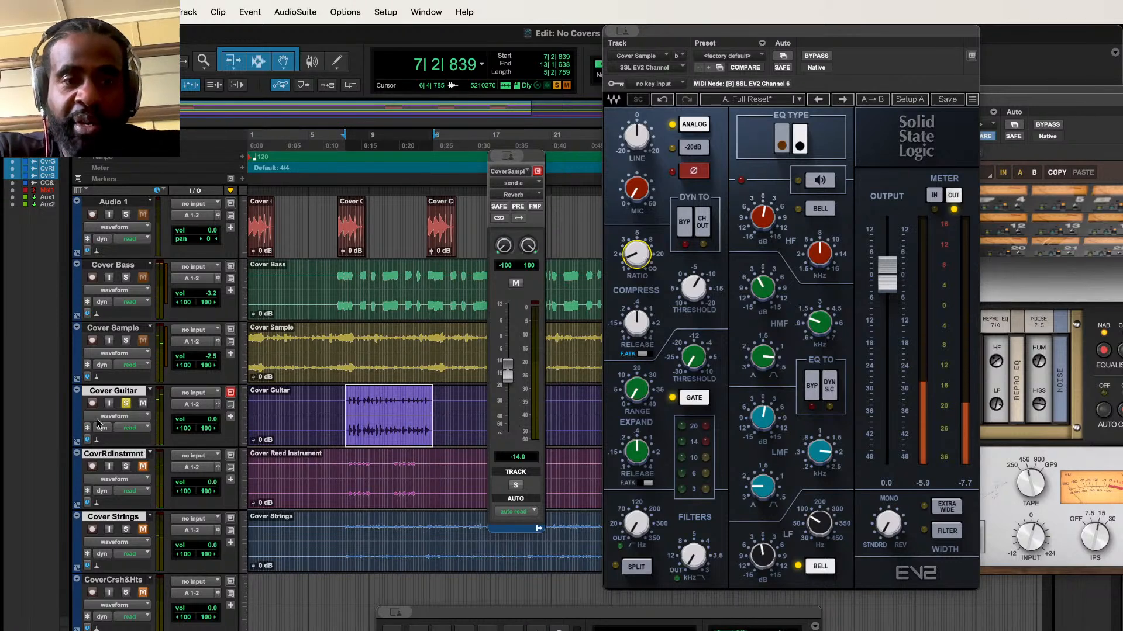
# Step: Create two mono audio tracks and move the whole stereo Cover Guitar clip onto them as separate left and right channels
pyautogui.press('super+shift+n')
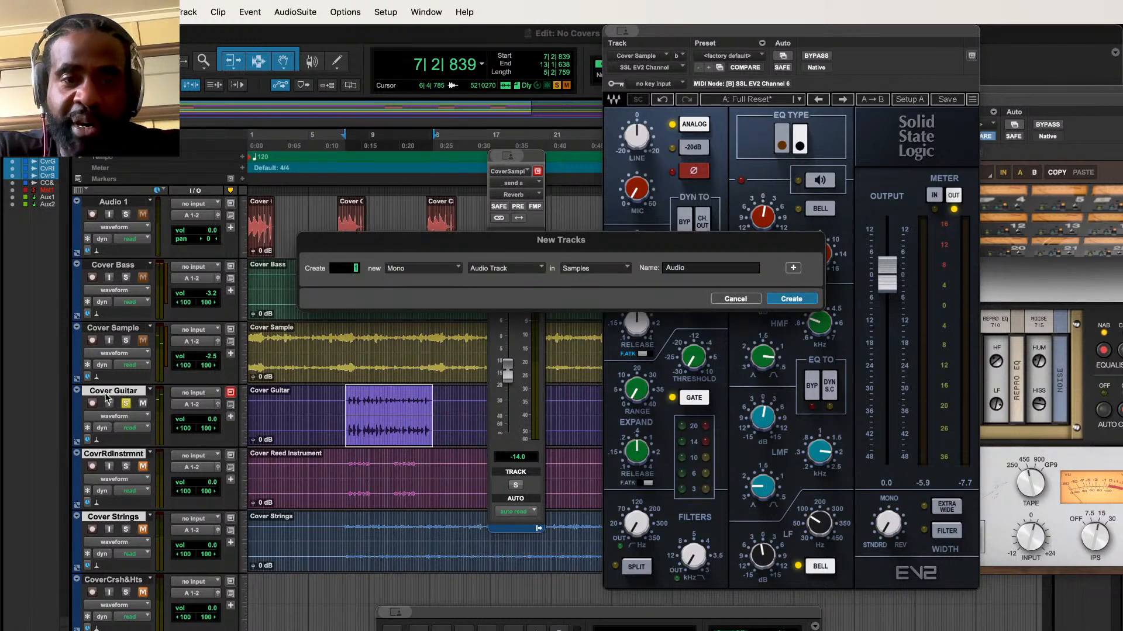
pyautogui.write('2')
pyautogui.press('Return')
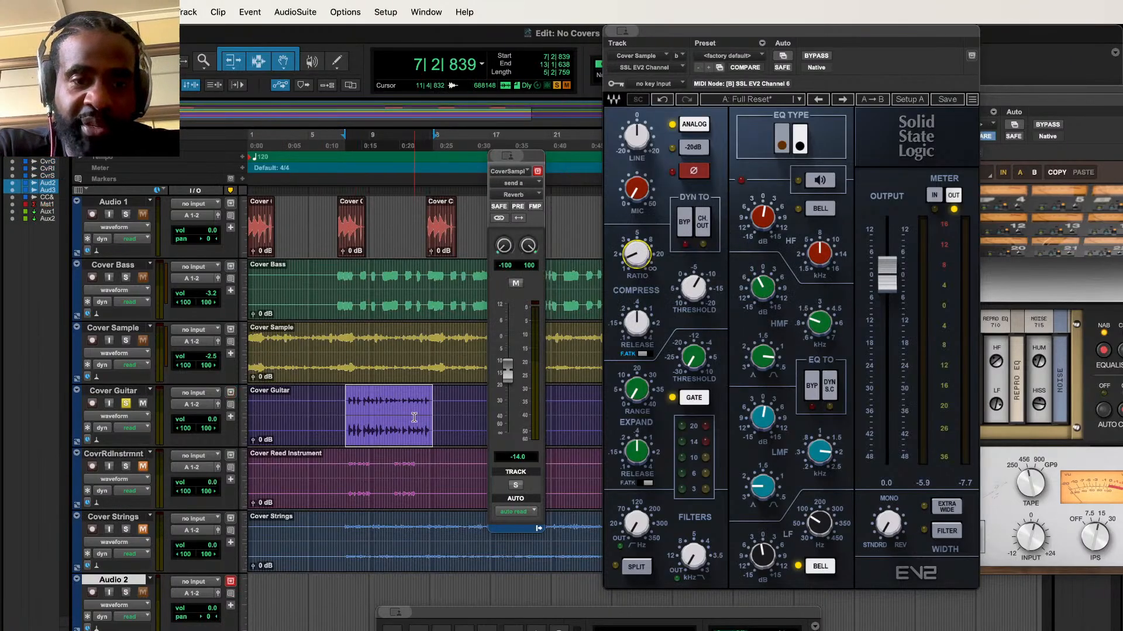
pyautogui.tripleClick(309, 446)
pyautogui.moveTo(308, 445); pyautogui.dragTo(347, 617)
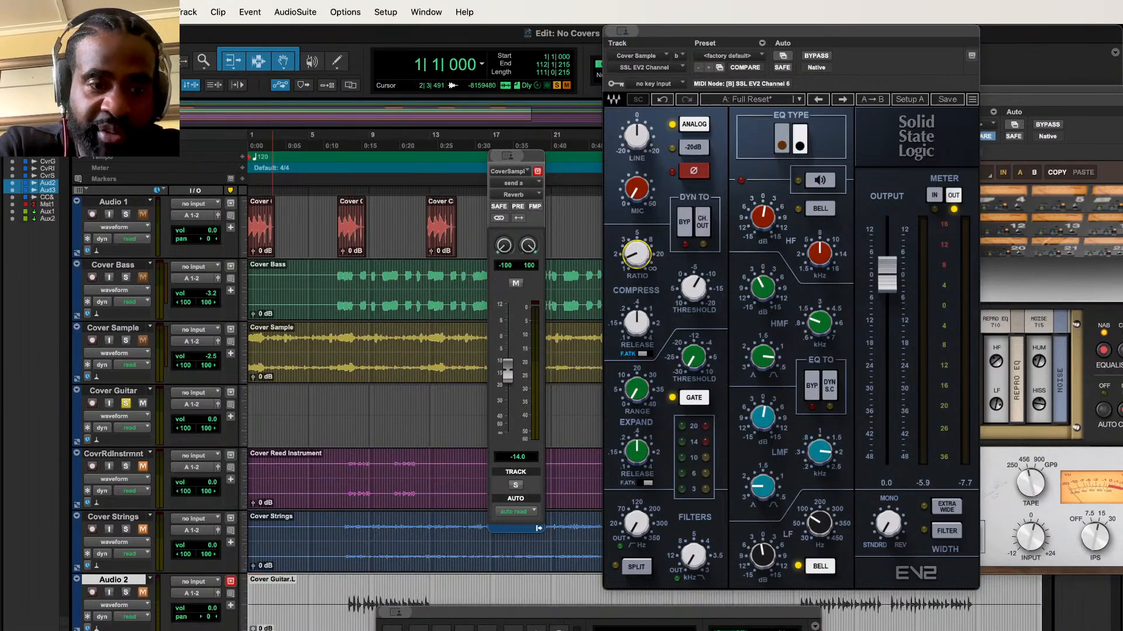
# Step: Place Audio 3 above Cover Guitar, switch the solo to Audio 3, and play its guitar phrase from about bar 7 to 13
pyautogui.moveTo(130, 630); pyautogui.dragTo(132, 397)
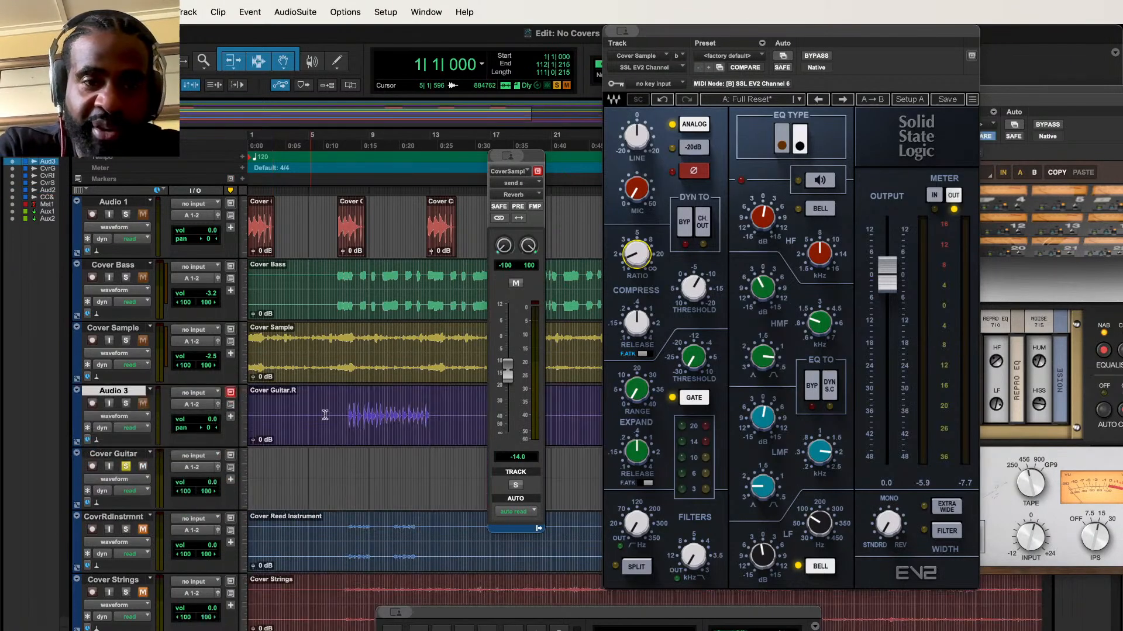
pyautogui.moveTo(343, 410); pyautogui.dragTo(435, 407)
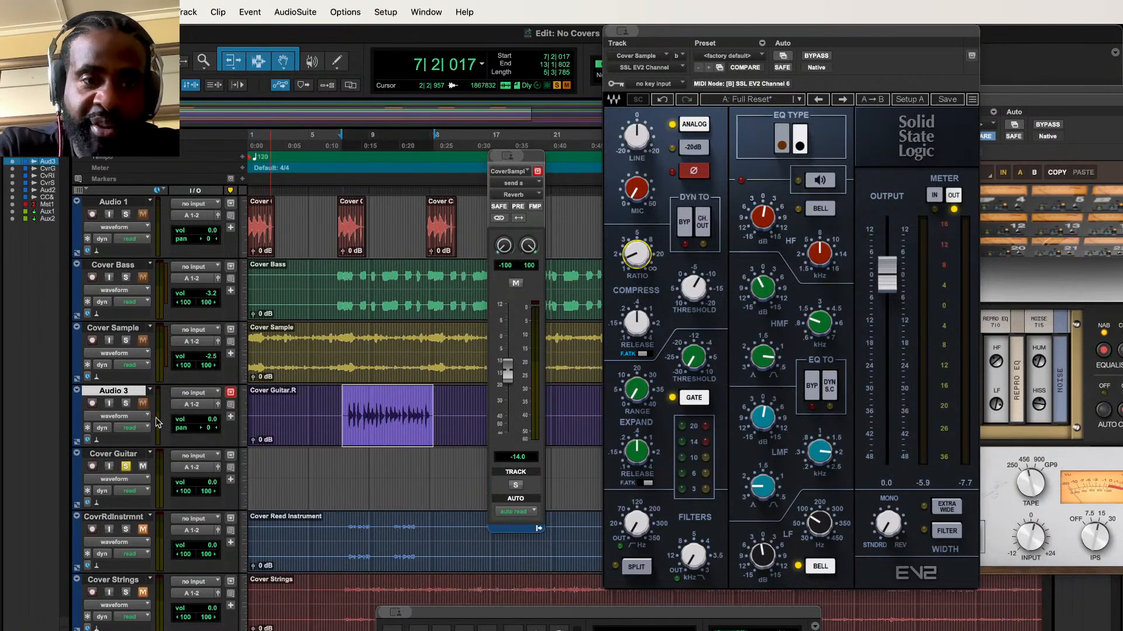
pyautogui.click(125, 466)
pyautogui.press('space')
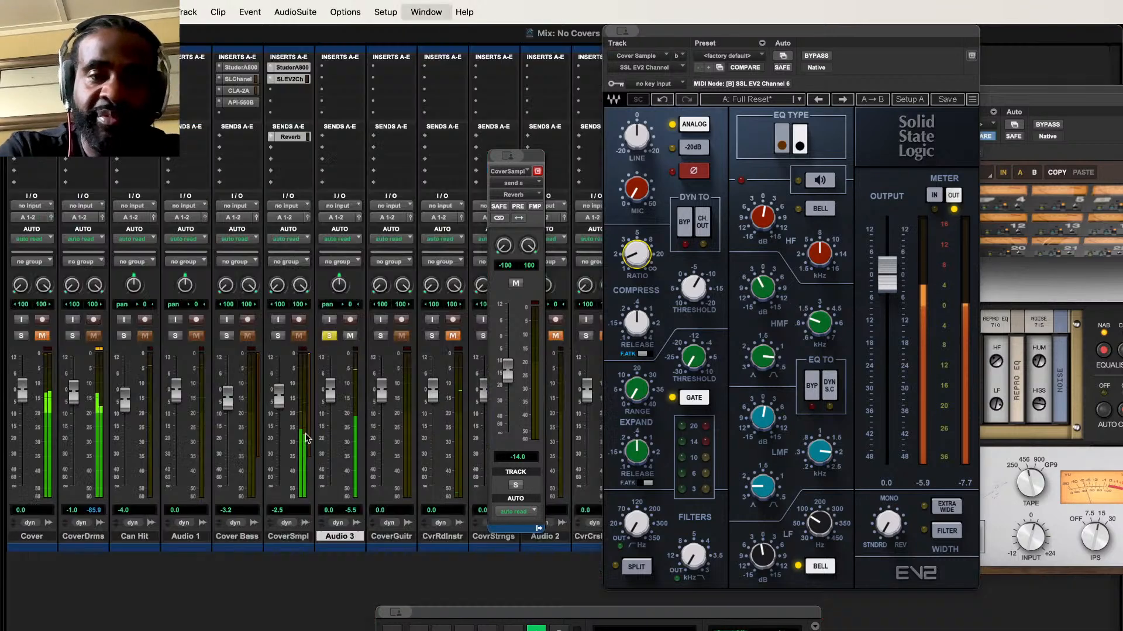
# Step: In the Mix window, pan Audio 3 slightly left to 15, un-solo it, and raise its fader to +1.0 dB
pyautogui.press('super+equal')
pyautogui.moveTo(338, 285); pyautogui.dragTo(337, 293)
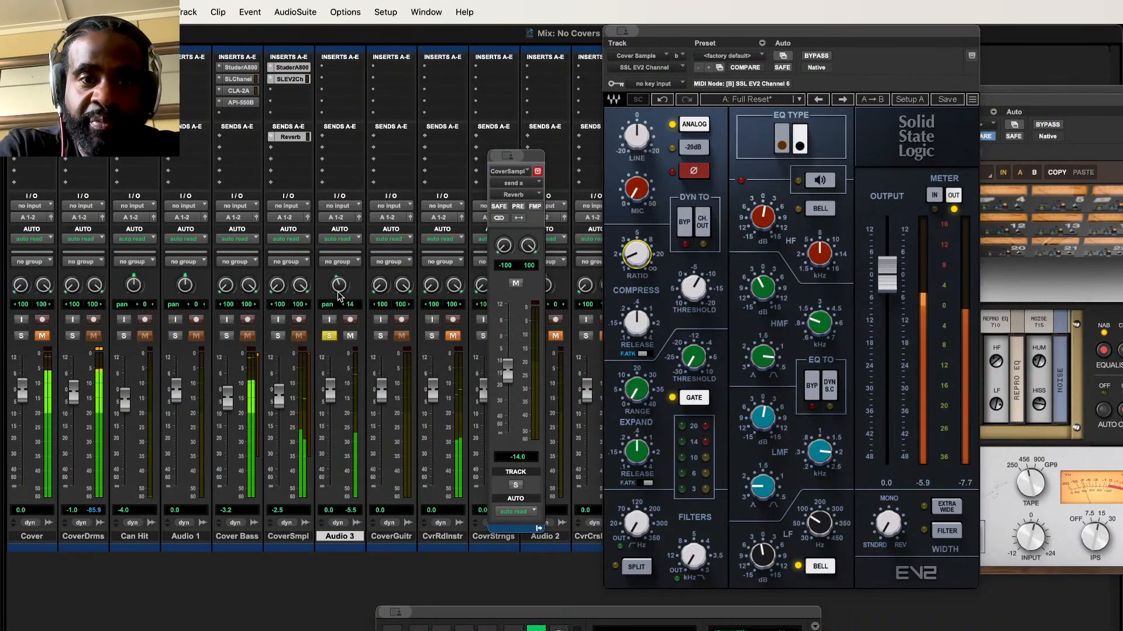
pyautogui.click(329, 337)
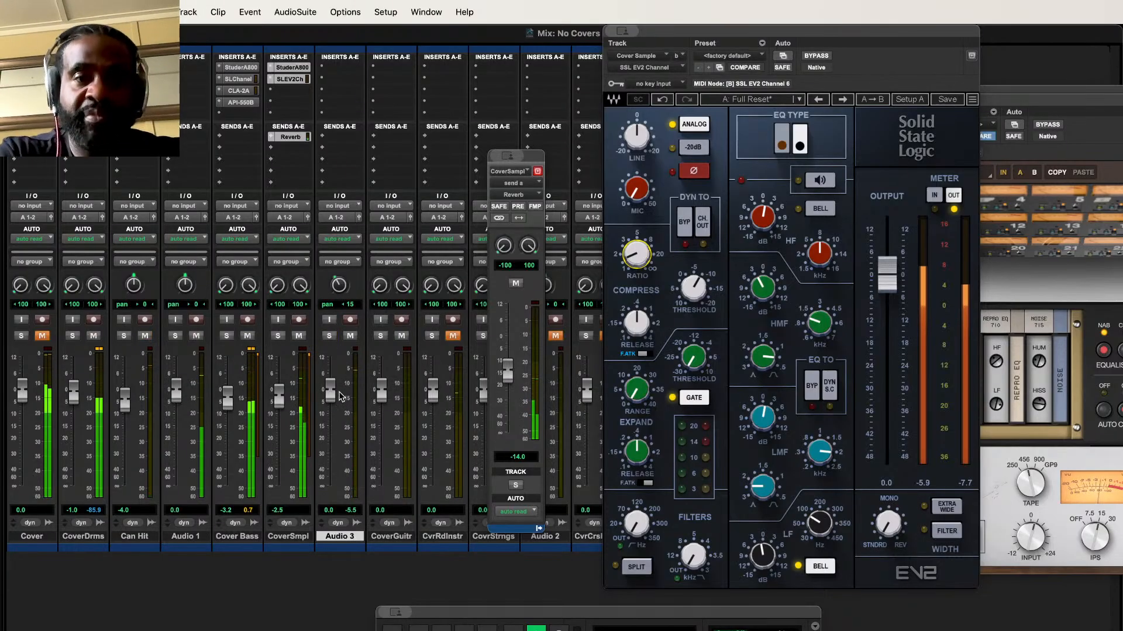
pyautogui.moveTo(331, 392); pyautogui.dragTo(332, 367)
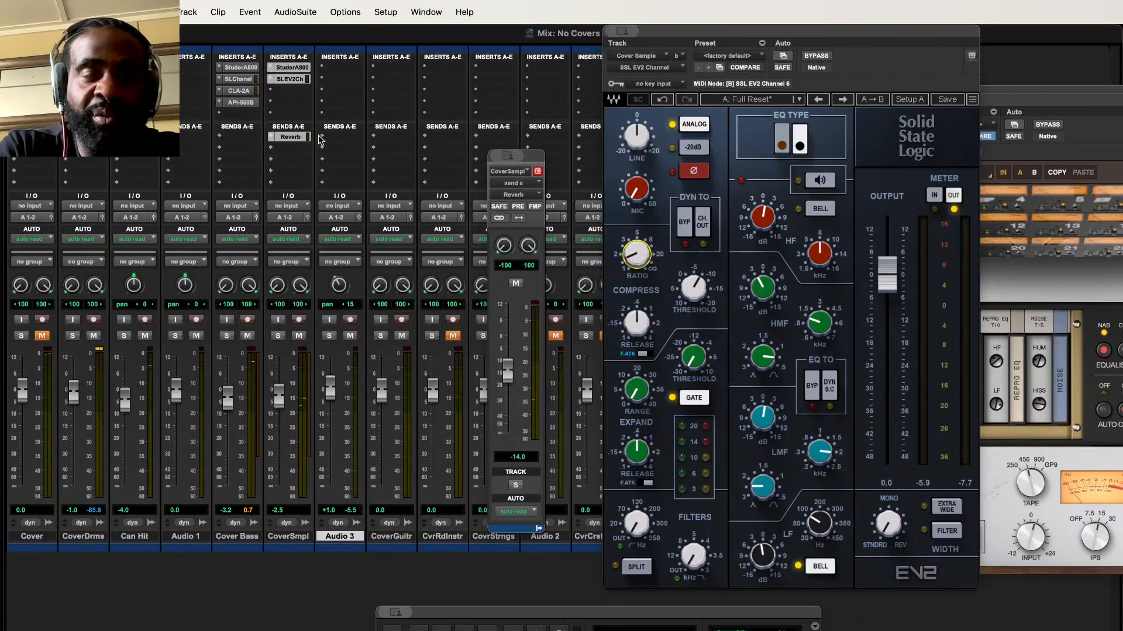
# Step: Copy Cover Sample's Reverb send to Audio 3 and insert the API-550B (mono) EQ on that track
pyautogui.moveTo(324, 140); pyautogui.dragTo(326, 140)
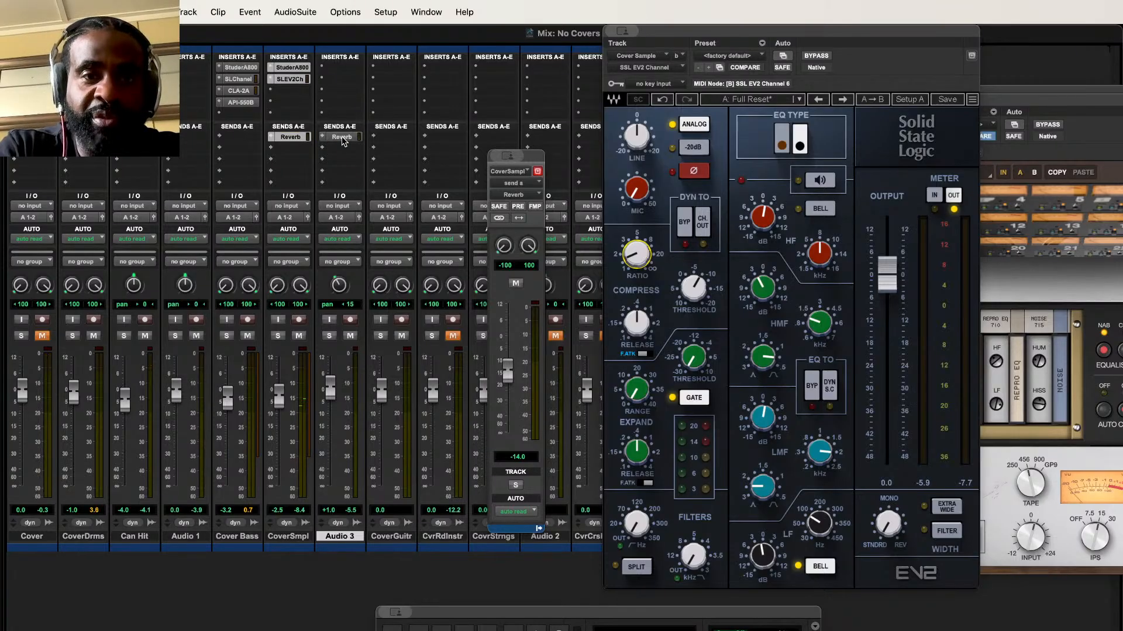
pyautogui.click(325, 77)
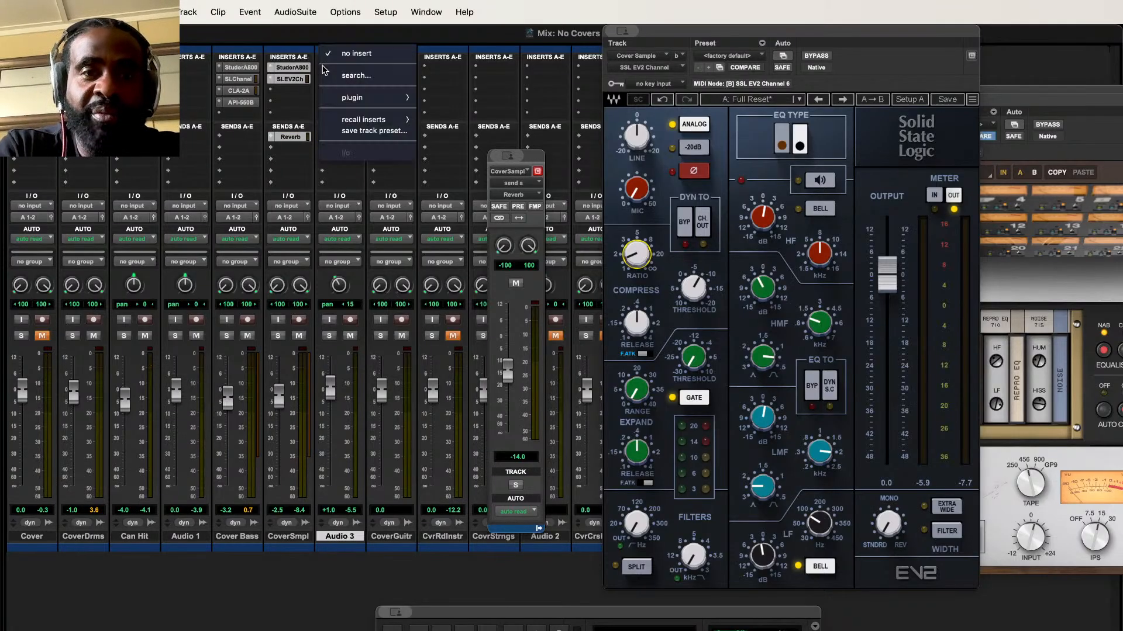
pyautogui.moveTo(338, 100)
pyautogui.moveTo(461, 100)
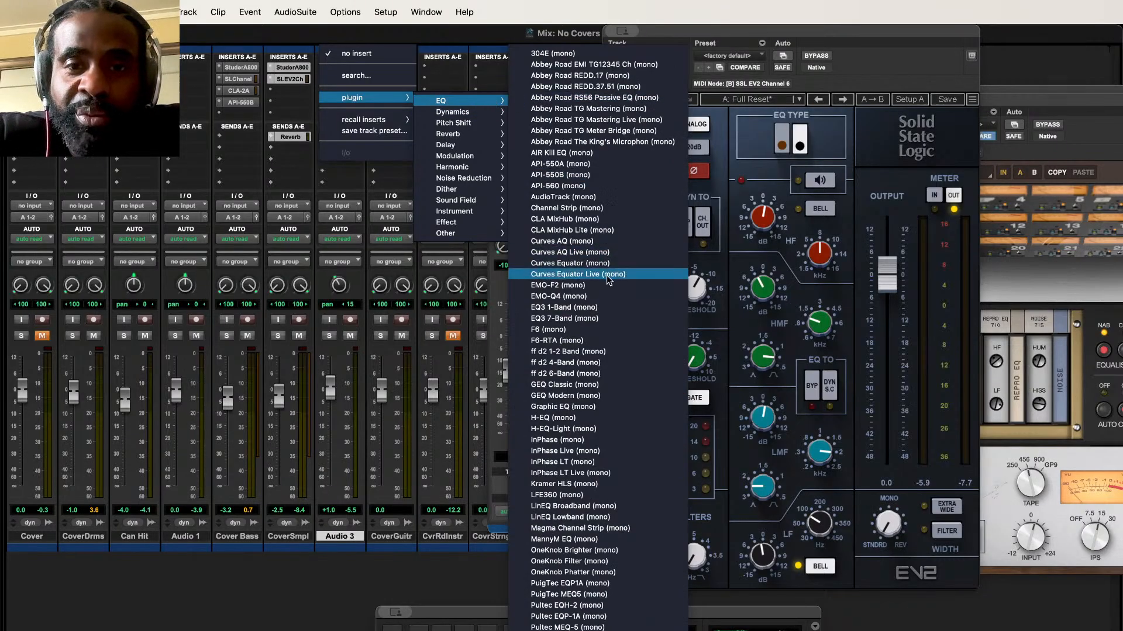
pyautogui.click(595, 178)
# Step: Play the mix with Audio 3 soloed and reposition the API-550B window over the SSL EV2 plug-in
pyautogui.press('space')
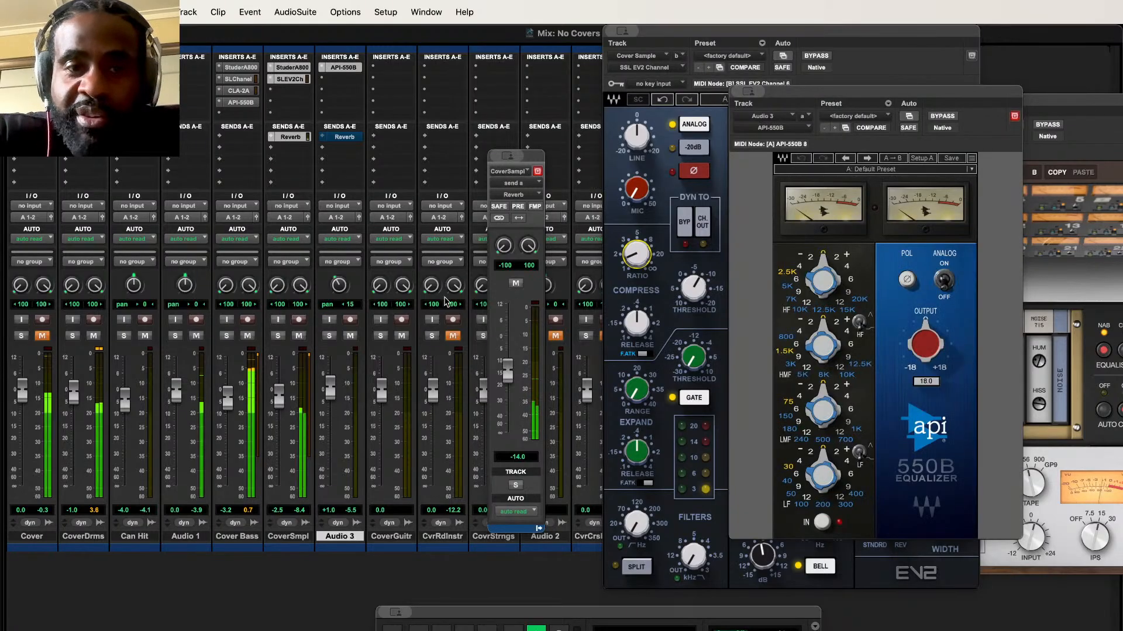
pyautogui.click(329, 335)
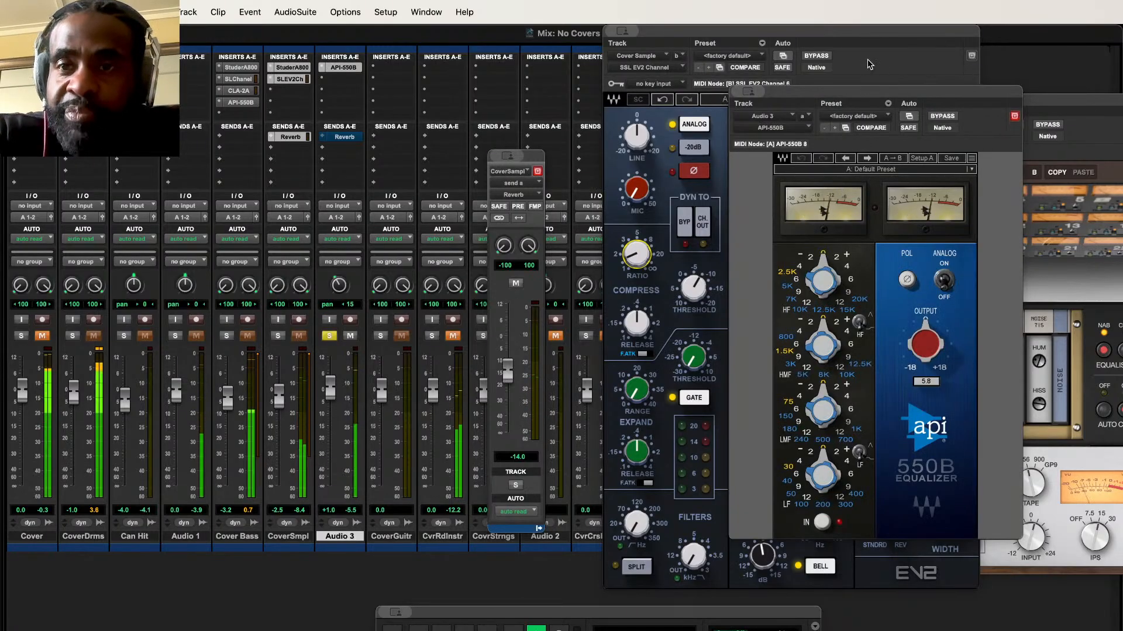
pyautogui.moveTo(852, 127); pyautogui.dragTo(721, 99)
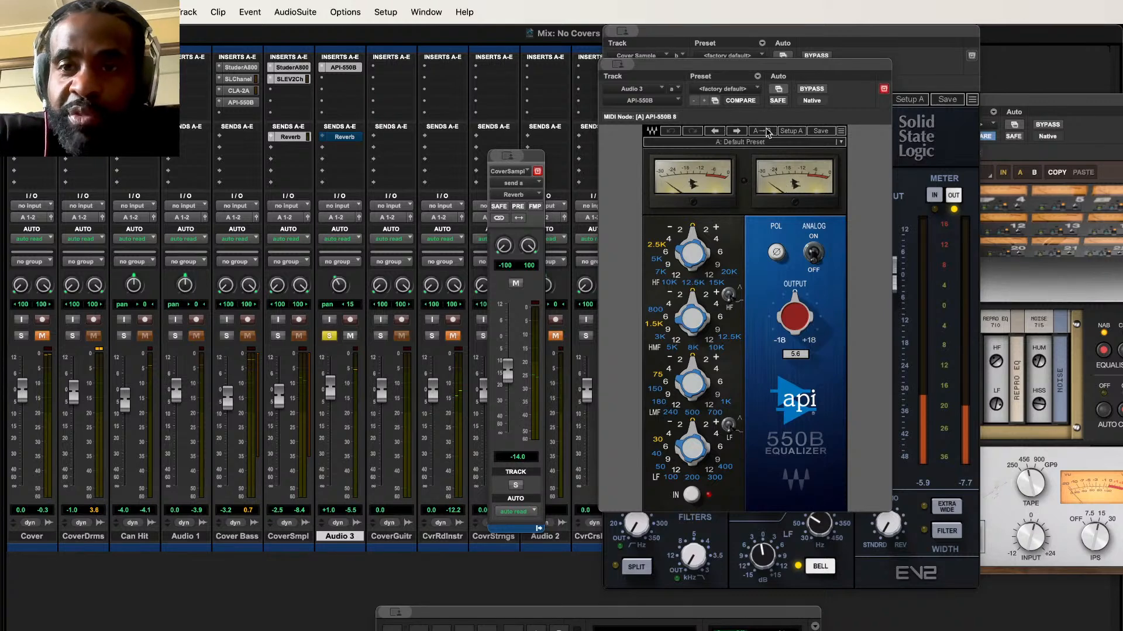
pyautogui.click(732, 91)
pyautogui.click(747, 147)
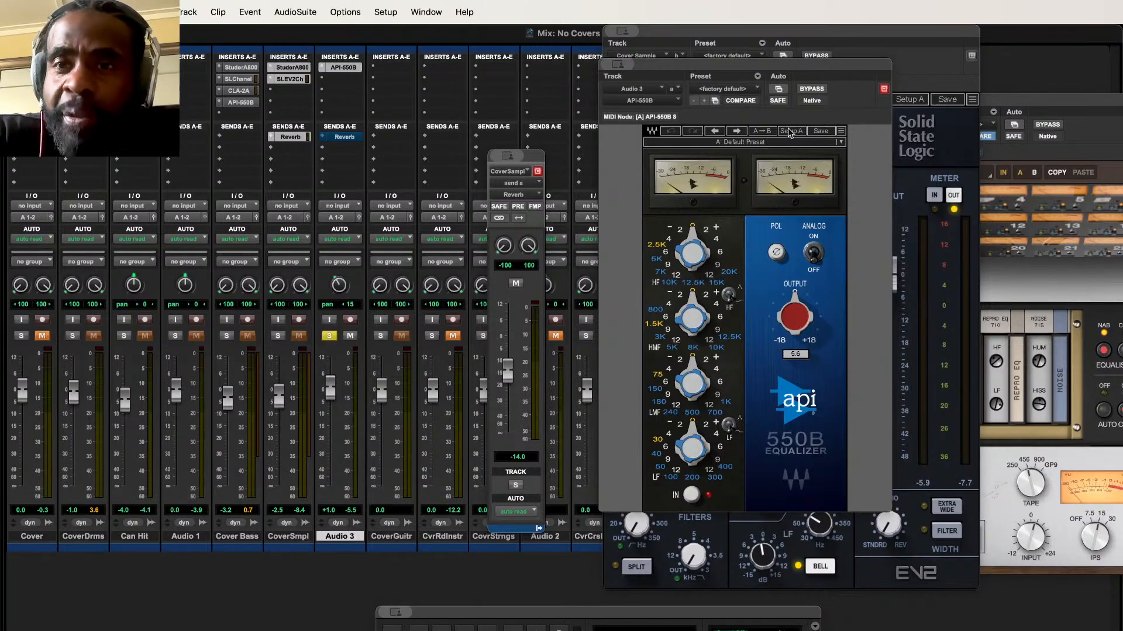
# Step: Load the API-550B's Guitar preset on Audio 3 and compare it with the plug-in bypassed
pyautogui.click(804, 144)
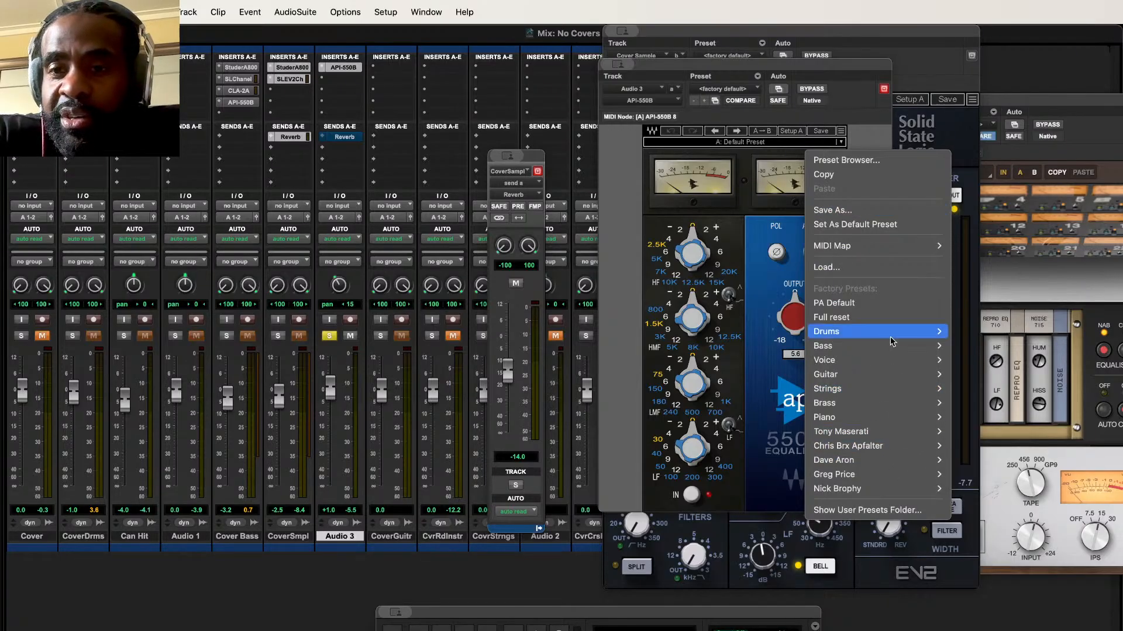
pyautogui.moveTo(890, 375)
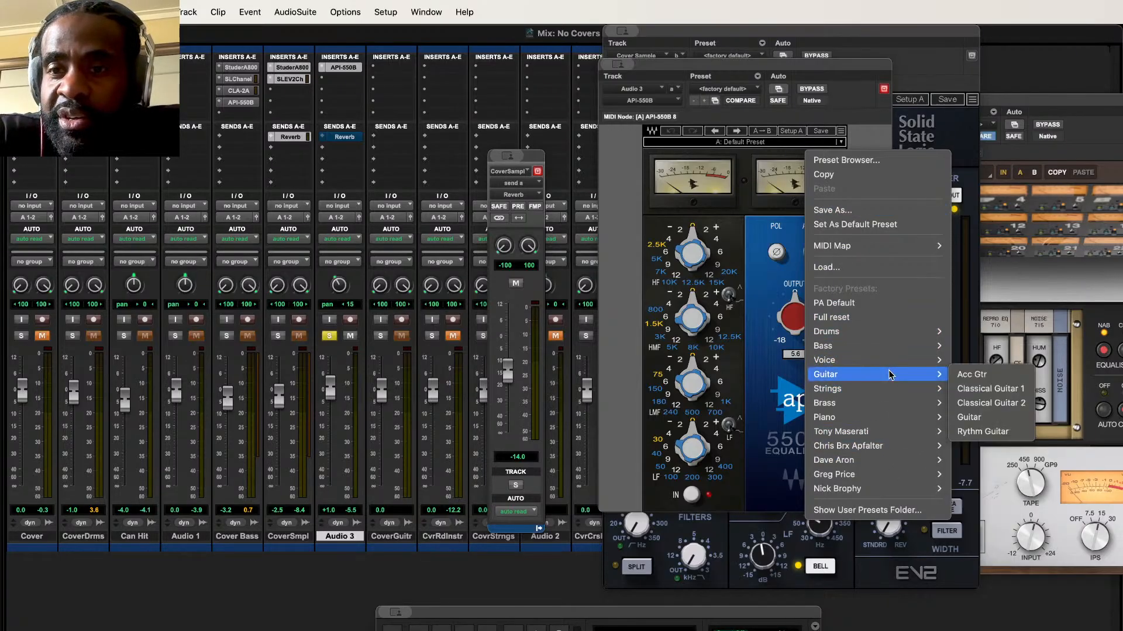
pyautogui.click(992, 422)
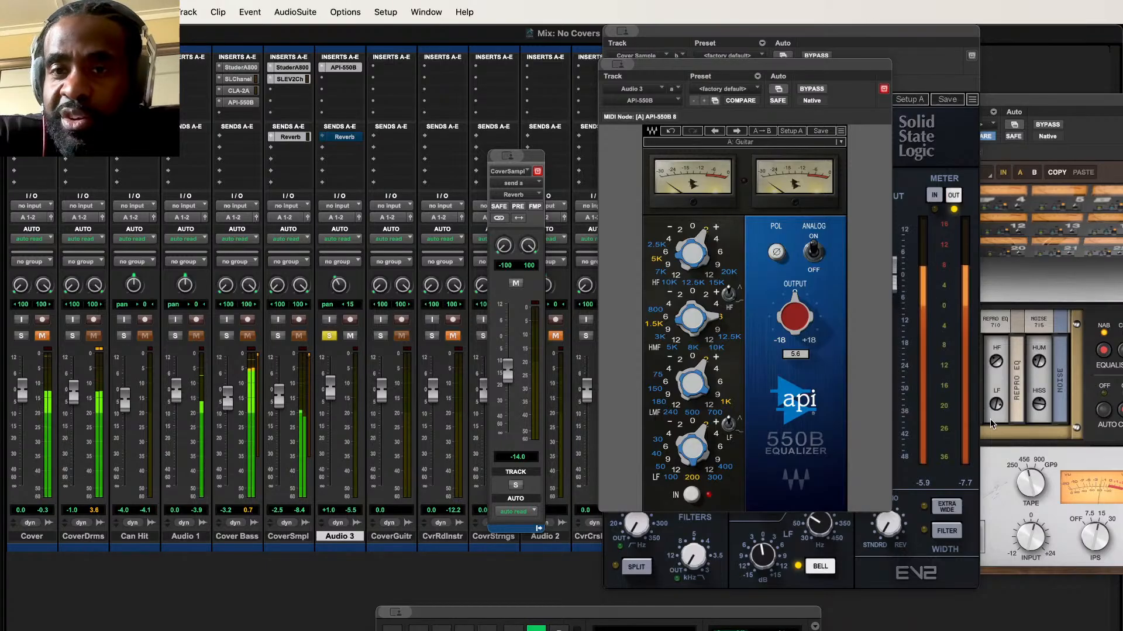
pyautogui.click(813, 88)
pyautogui.click(813, 89)
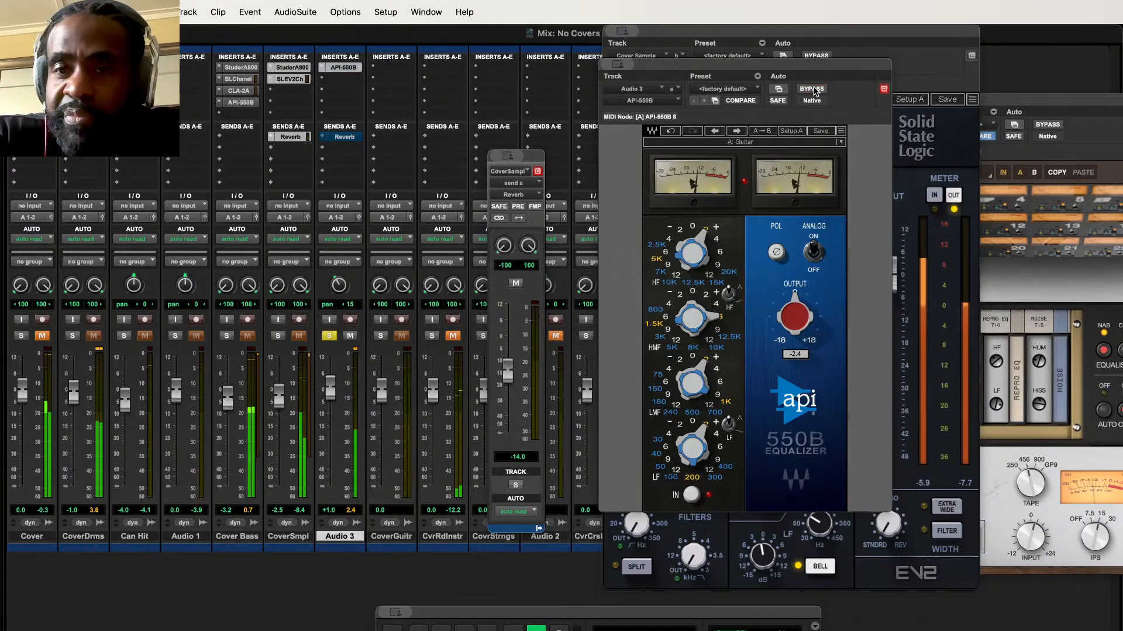
# Step: Audition the API-550B's Rythm Guitar and Classical Guitar 1 presets on Audio 3
pyautogui.click(841, 142)
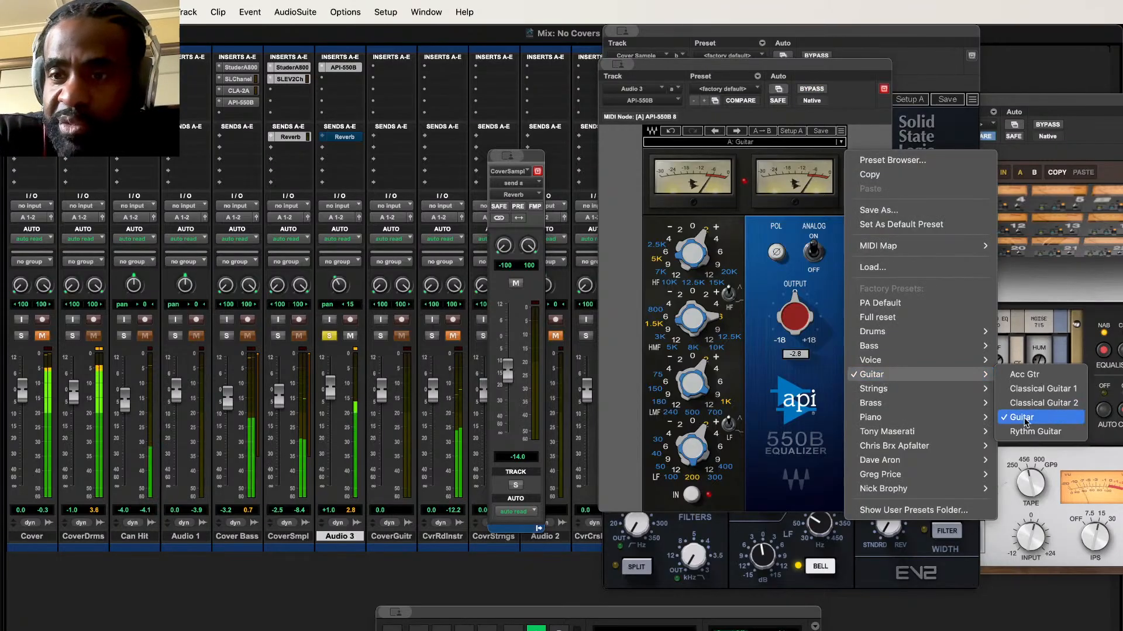
pyautogui.click(1026, 430)
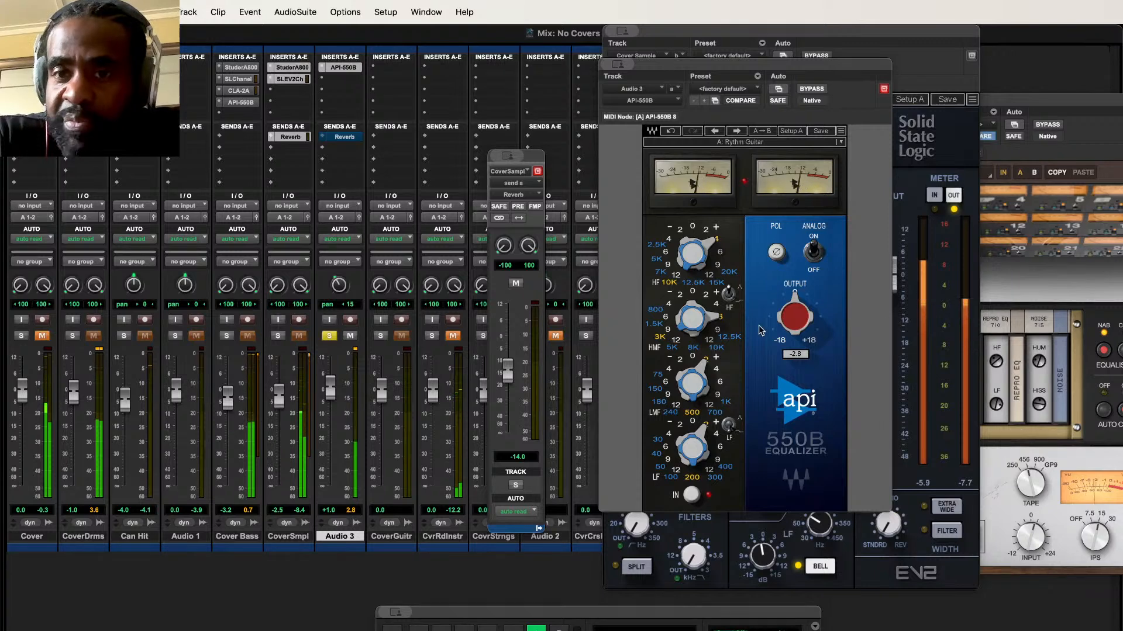
pyautogui.click(841, 143)
pyautogui.moveTo(925, 376)
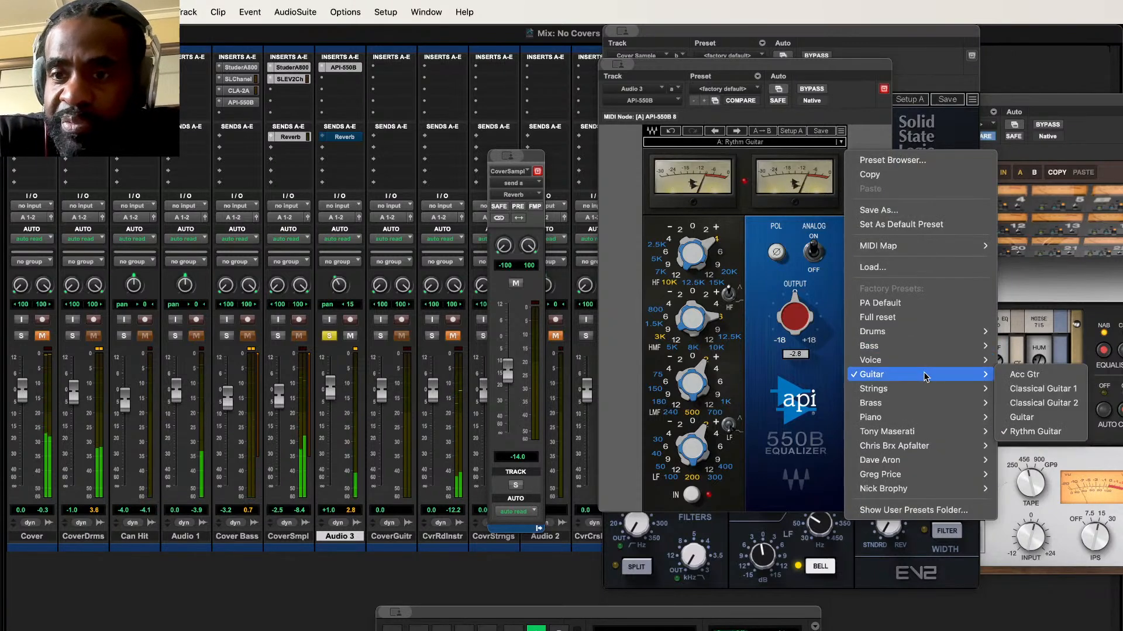
pyautogui.click(1024, 390)
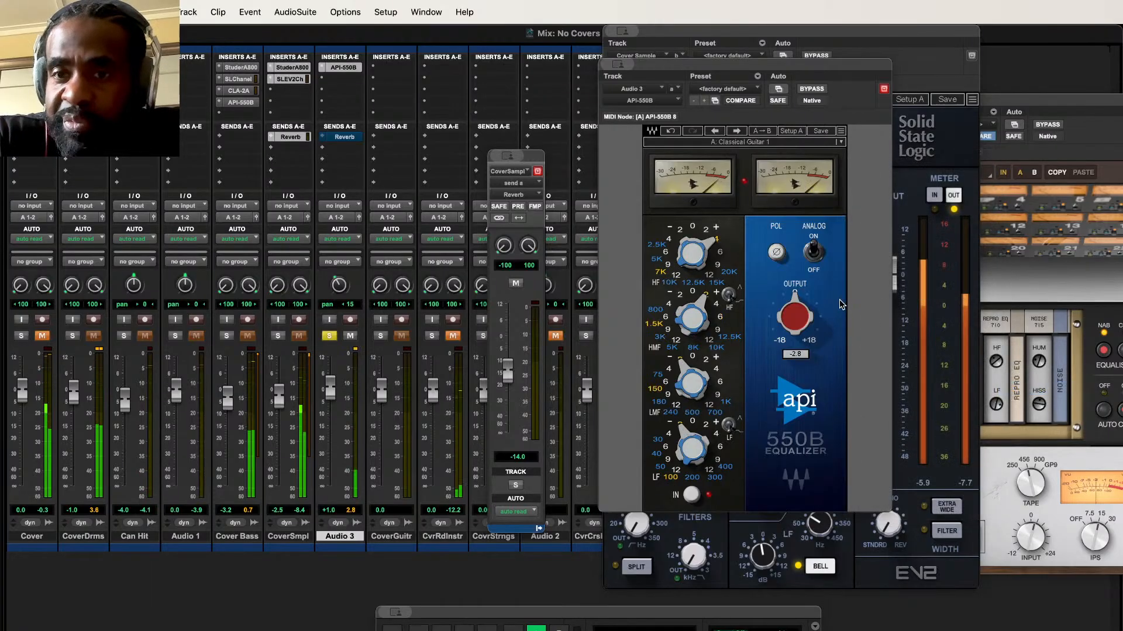
pyautogui.click(711, 144)
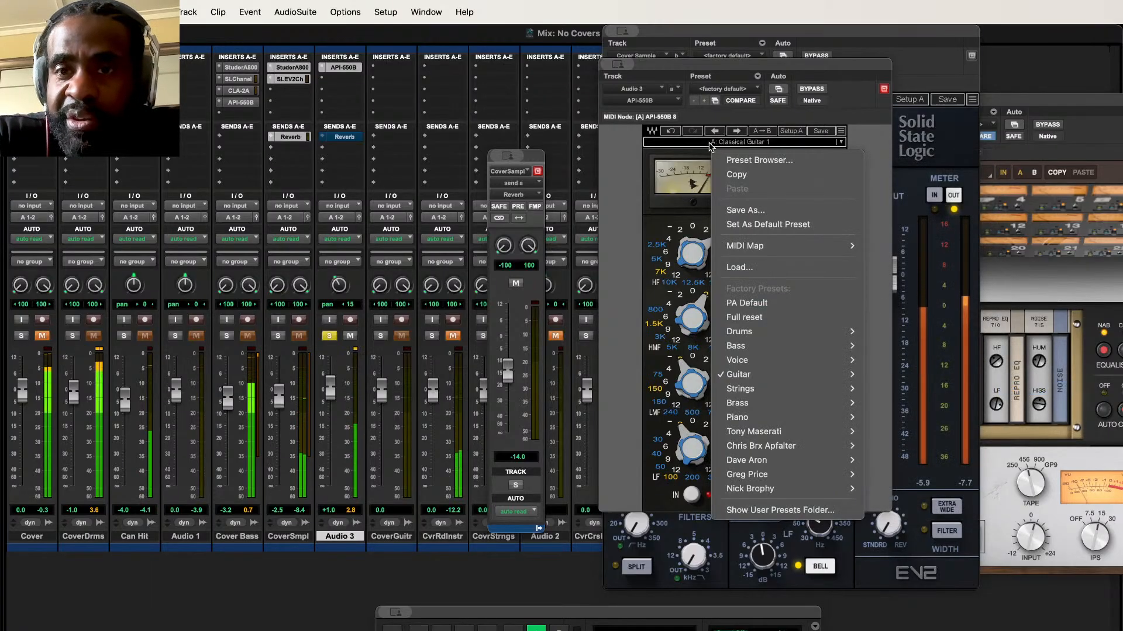
pyautogui.click(867, 149)
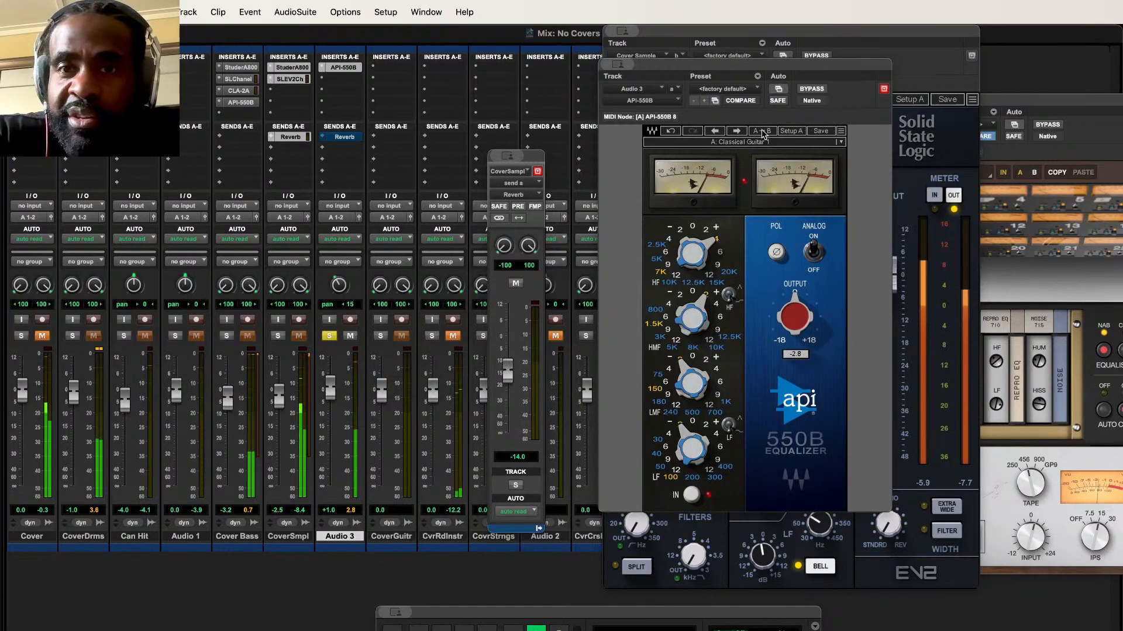
# Step: Restore the API-550B's factory default and boost its HMF band at 1.5K, checking the result against bypass
pyautogui.click(718, 89)
pyautogui.click(718, 91)
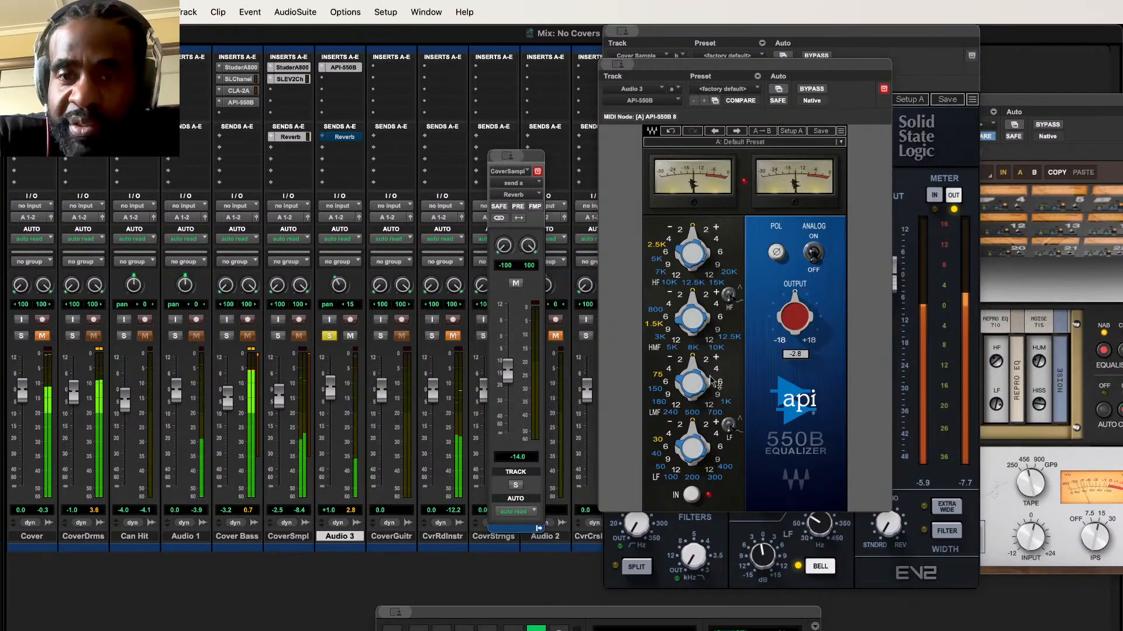
pyautogui.moveTo(708, 311); pyautogui.dragTo(706, 305)
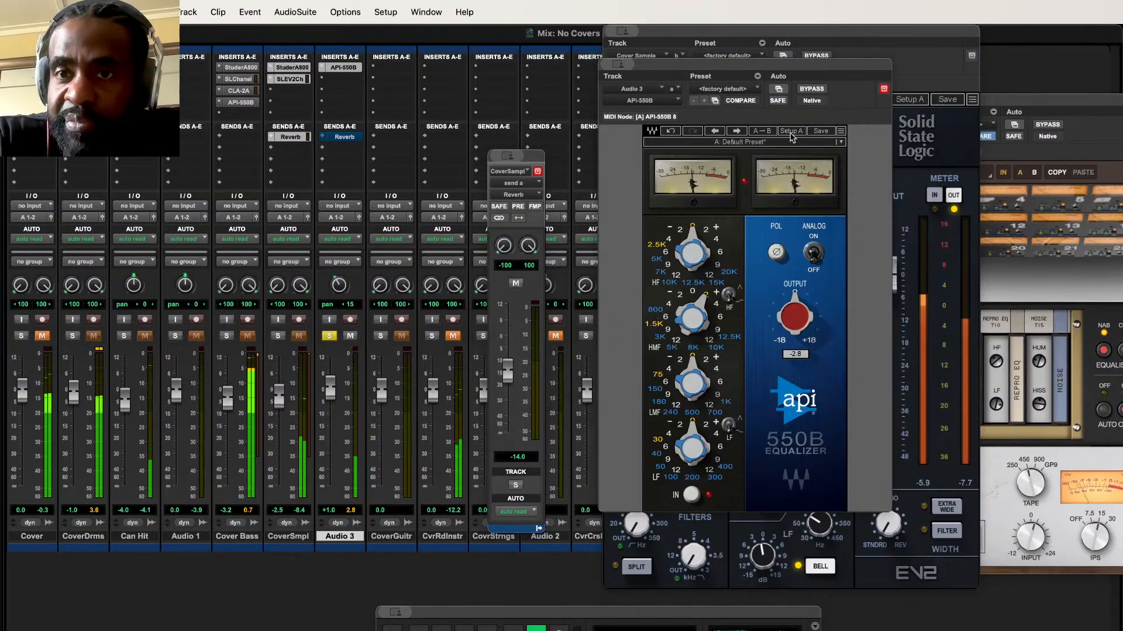
pyautogui.click(803, 91)
pyautogui.click(804, 91)
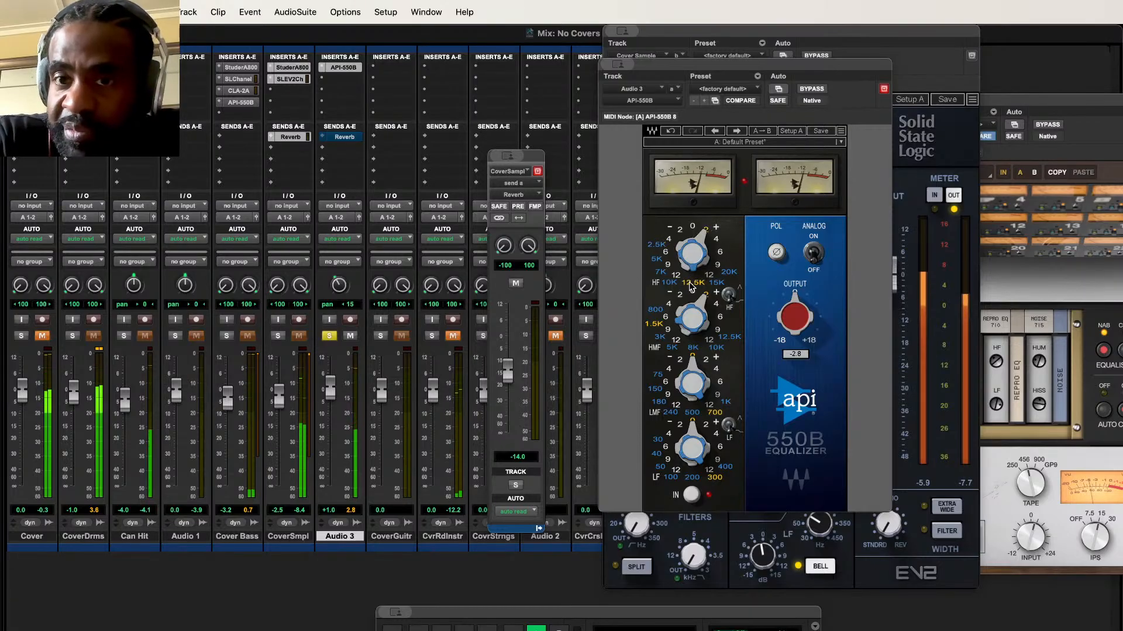
# Step: Try the API-550B's HF boost at 5K, compare with bypass, and settle the band on 10K
pyautogui.click(656, 262)
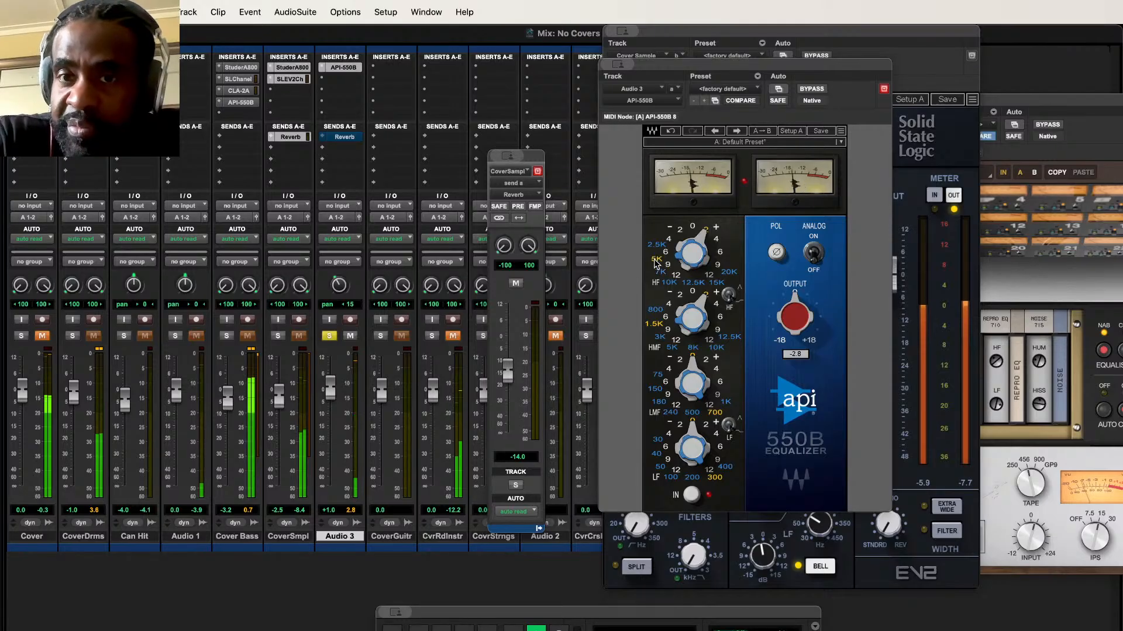
pyautogui.click(803, 89)
pyautogui.click(803, 91)
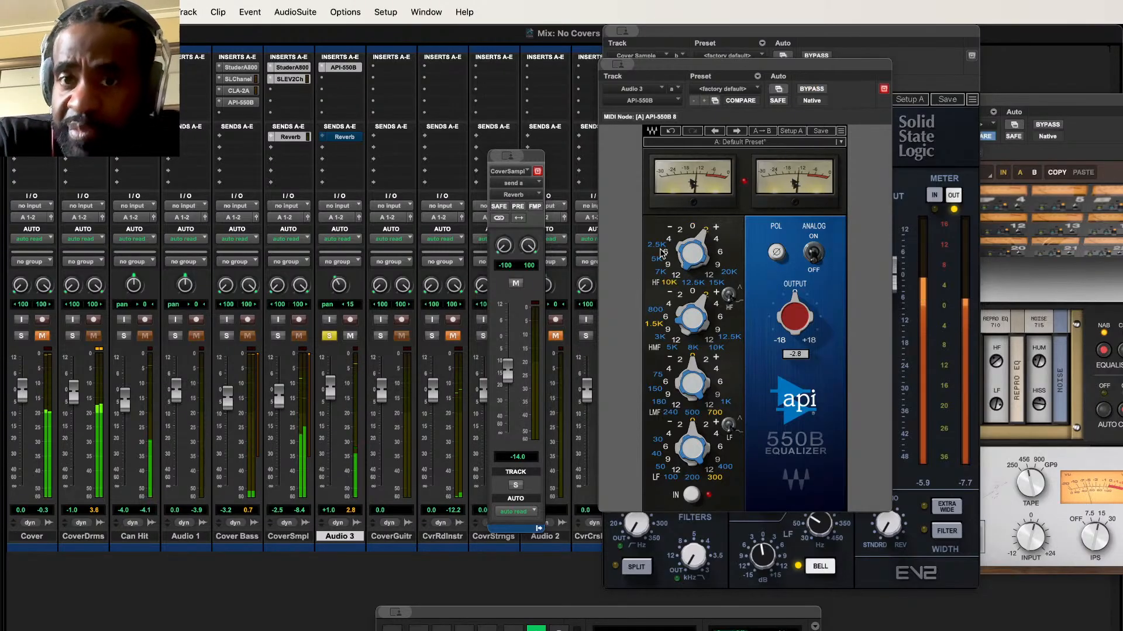
# Step: Un-solo Audio 3, then unmute its Reverb send and centre the send's pan at 0
pyautogui.click(329, 338)
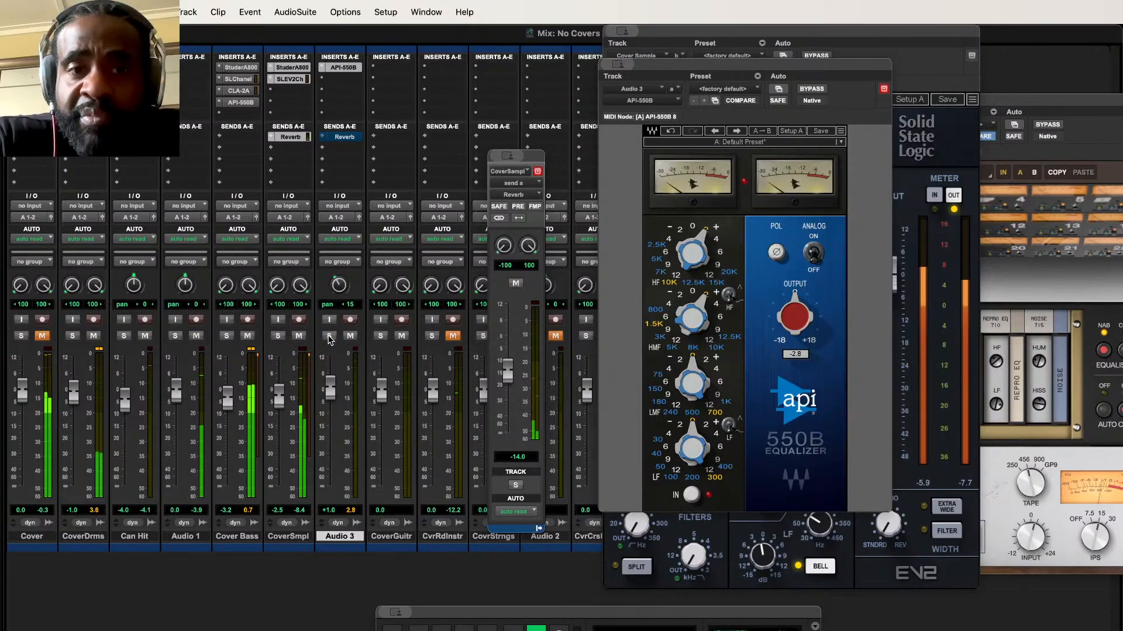
pyautogui.click(344, 137)
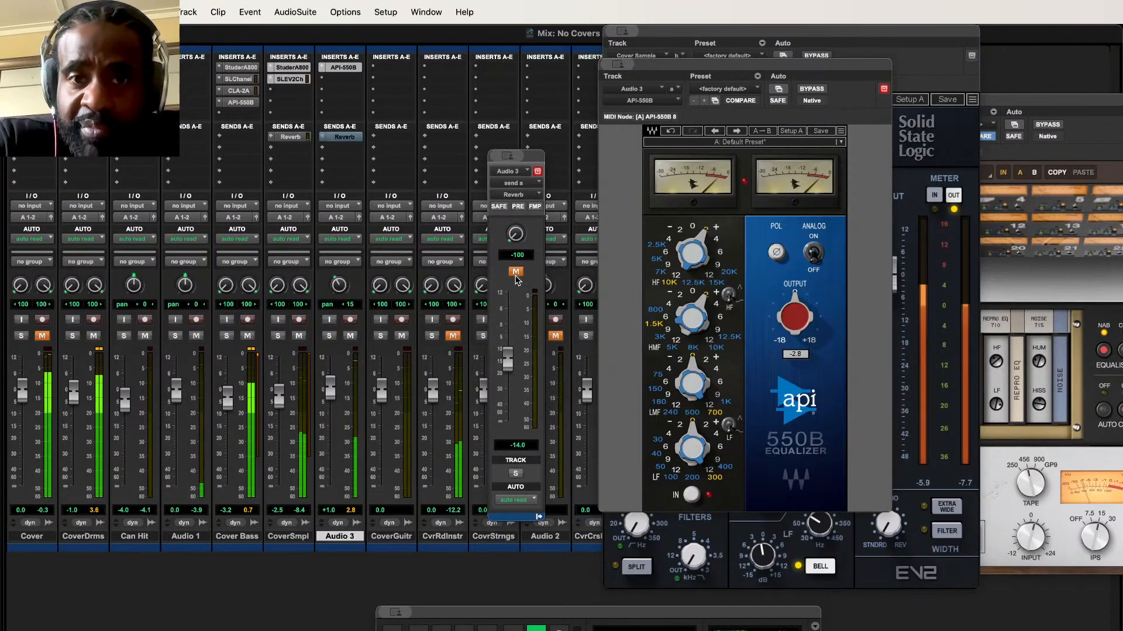
pyautogui.click(515, 271)
pyautogui.keyDown('alt'); pyautogui.click(516, 234); pyautogui.keyUp('alt')
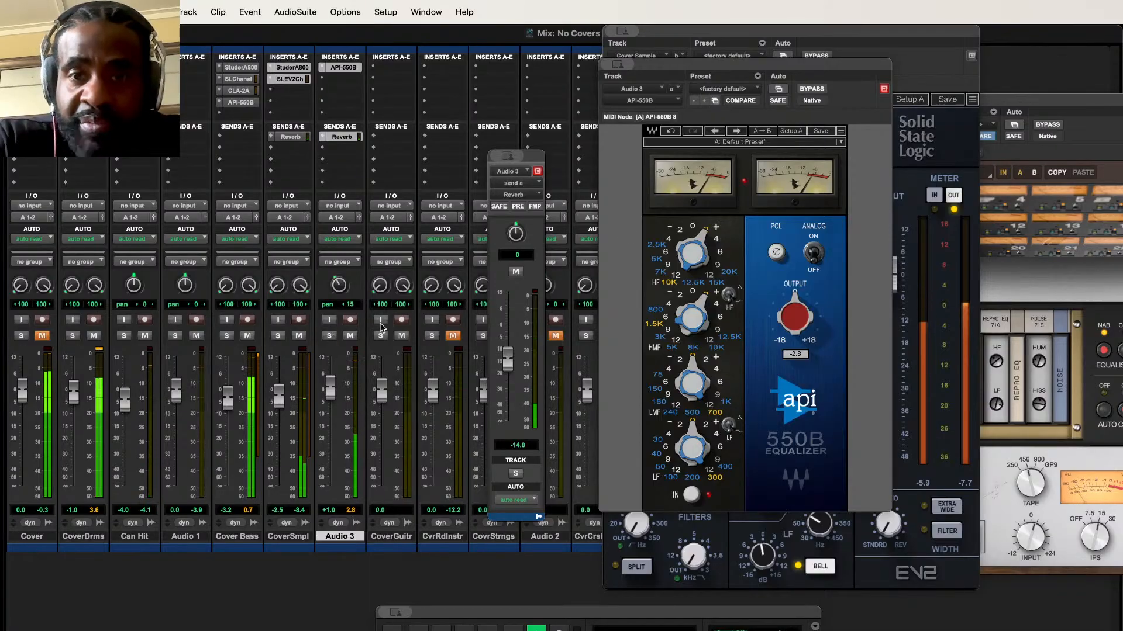
# Step: Move the plug-in windows off the mixer, solo Audio 3, and set its Reverb send level to -17.5 dB
pyautogui.moveTo(643, 64); pyautogui.dragTo(889, 61)
pyautogui.moveTo(658, 28); pyautogui.dragTo(885, 28)
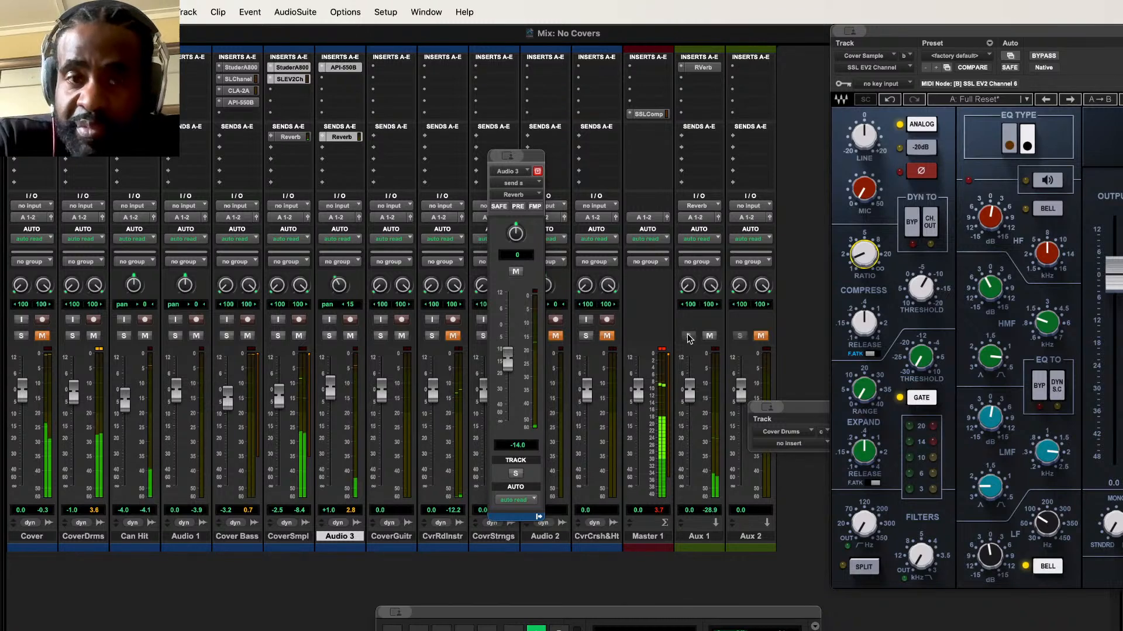
pyautogui.click(330, 337)
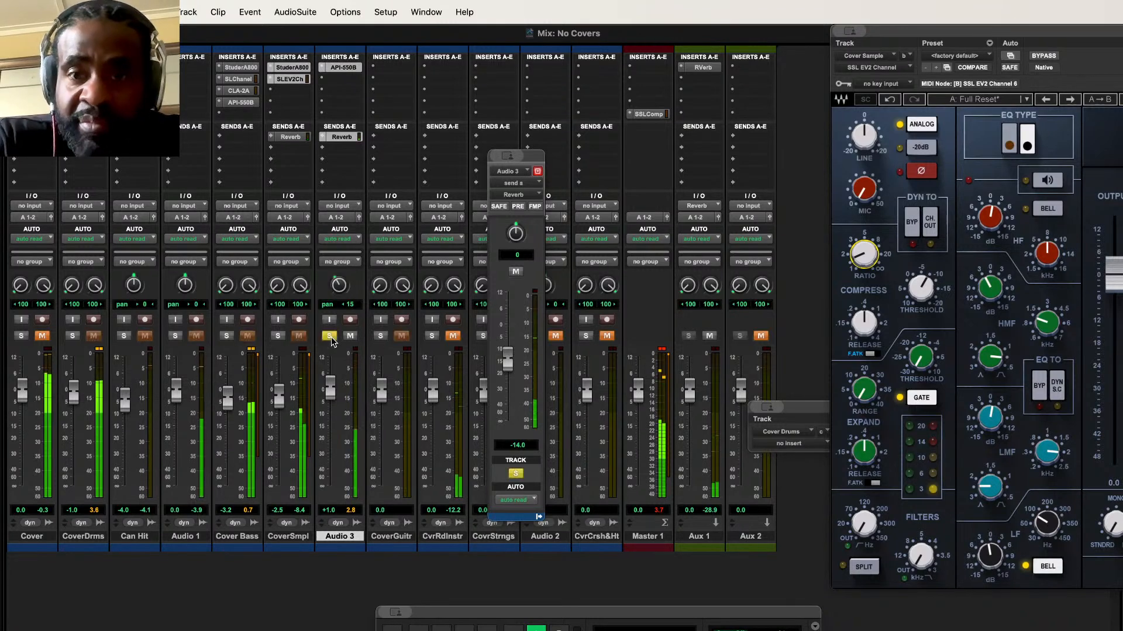
pyautogui.moveTo(507, 360); pyautogui.dragTo(508, 491)
pyautogui.moveTo(508, 331); pyautogui.dragTo(503, 416)
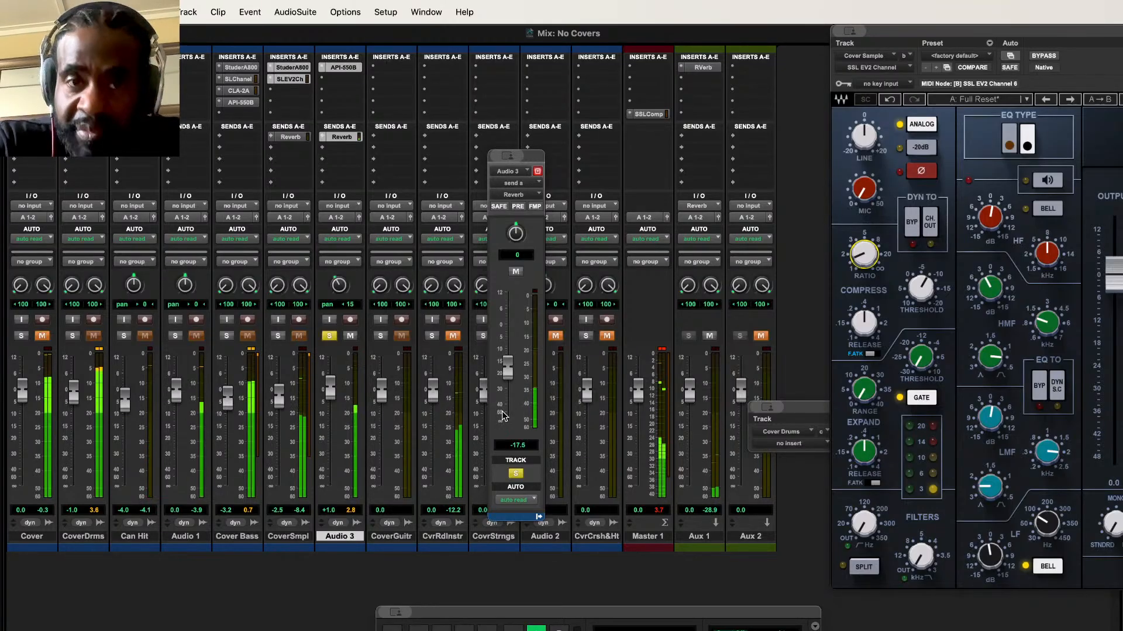
# Step: Move Audio 3's API-550B to the second insert slot and insert UADx Oxide Tape Recorder (mono) in the first
pyautogui.moveTo(344, 69); pyautogui.dragTo(343, 79)
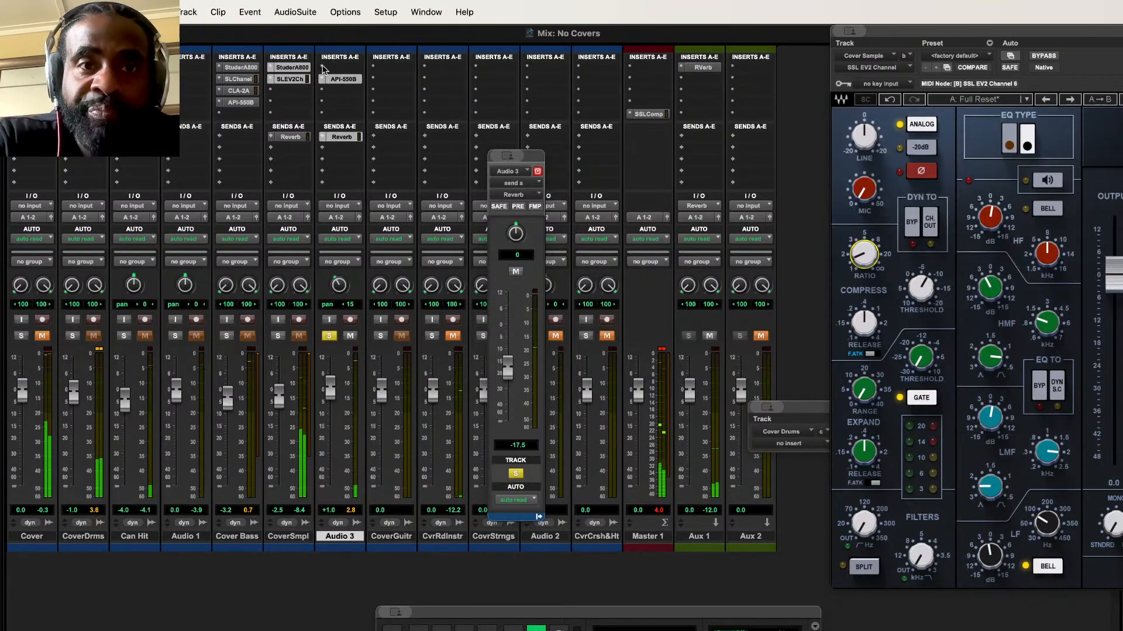
pyautogui.click(324, 68)
pyautogui.moveTo(386, 98)
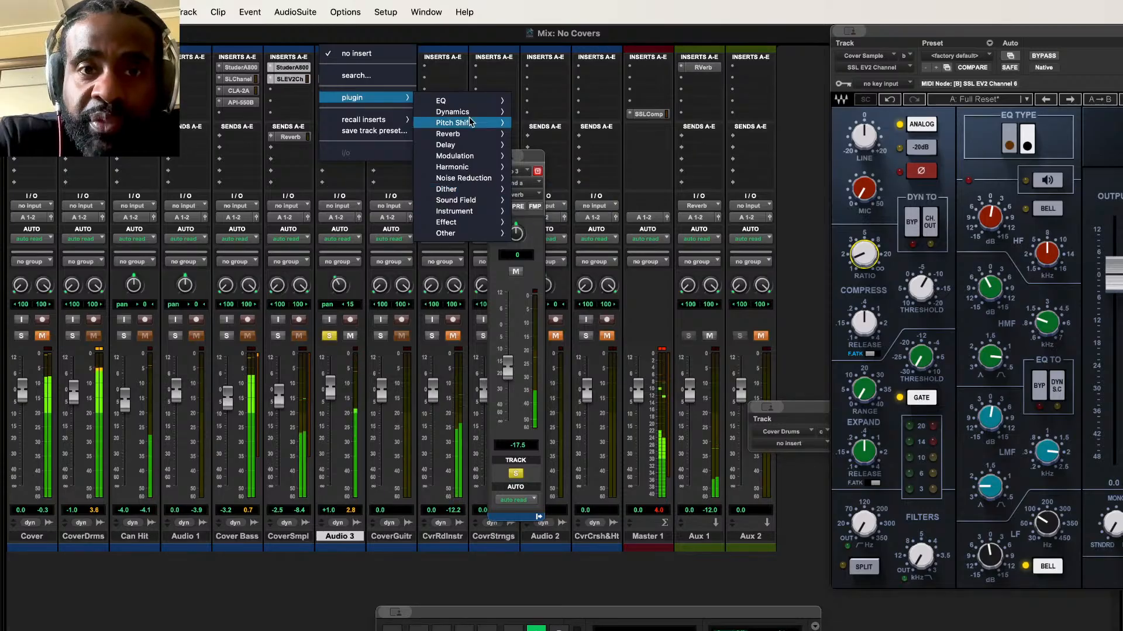
pyautogui.moveTo(466, 122)
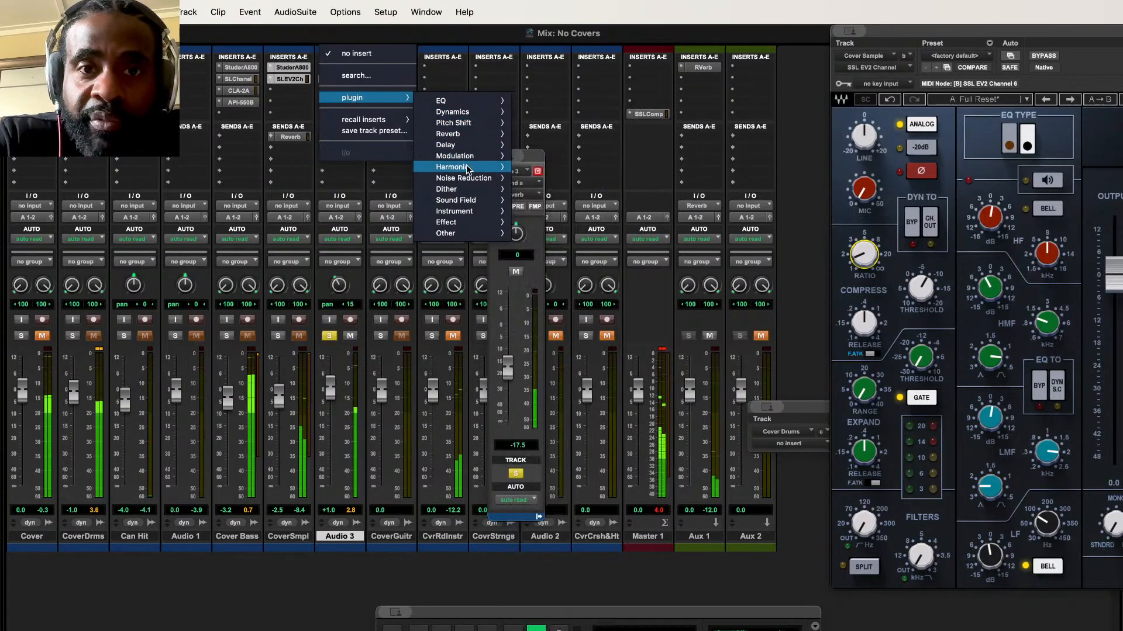
pyautogui.moveTo(452, 166)
pyautogui.scroll(-5, 632, 526)
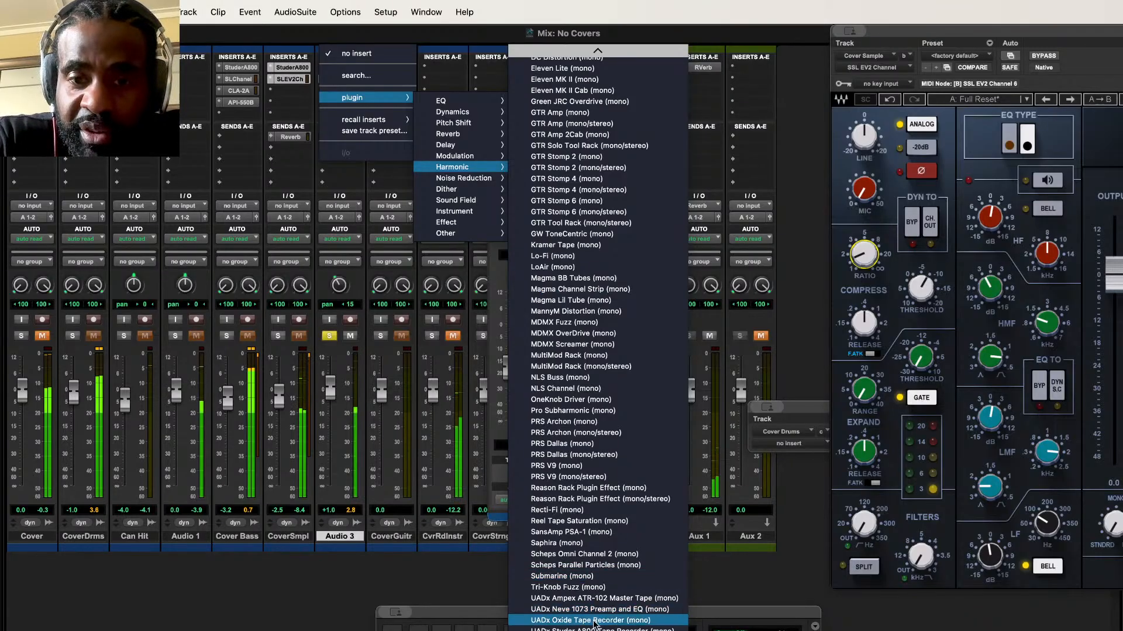
pyautogui.click(595, 621)
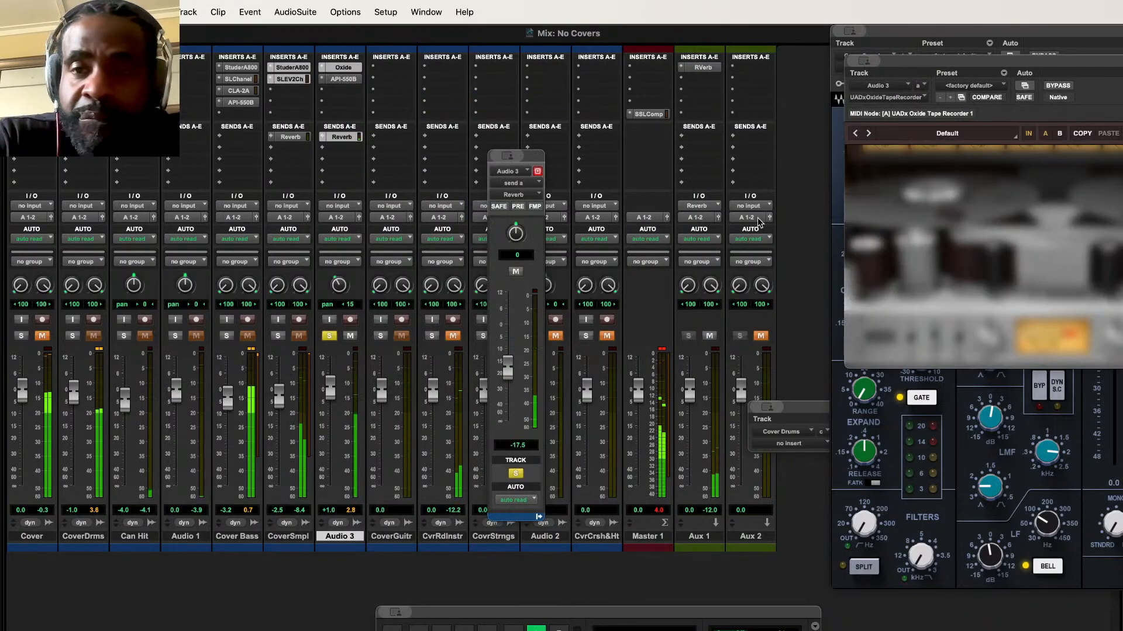
# Step: Reposition the Oxide window over the mixer and compare Audio 3 with the tape plug-in bypassed and active
pyautogui.moveTo(911, 60); pyautogui.dragTo(480, 138)
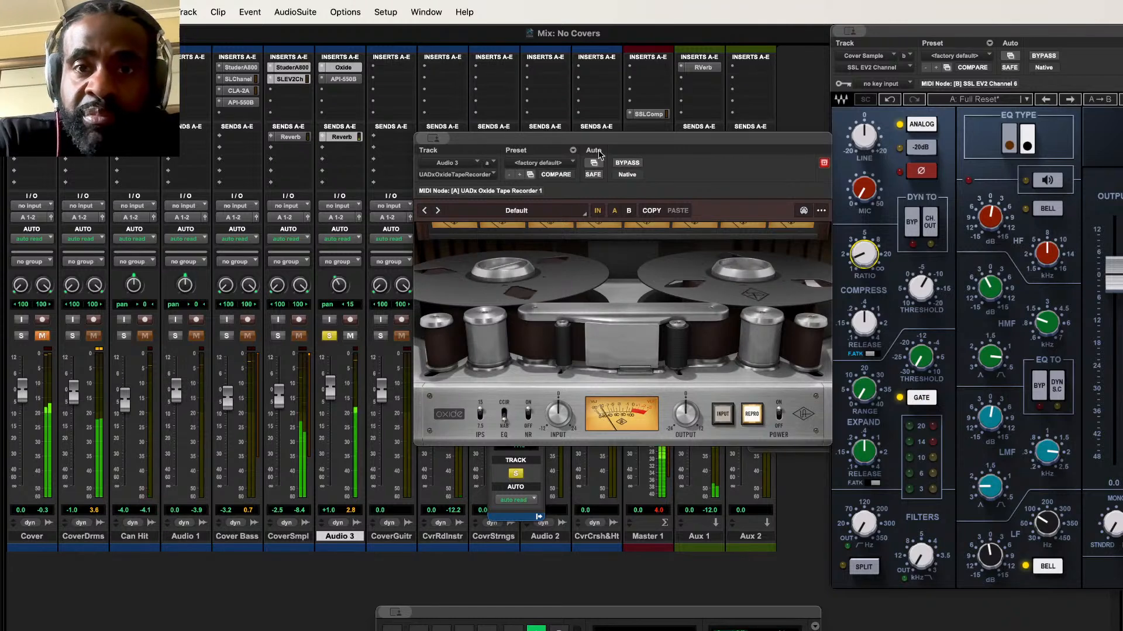
pyautogui.moveTo(620, 139); pyautogui.dragTo(498, 139)
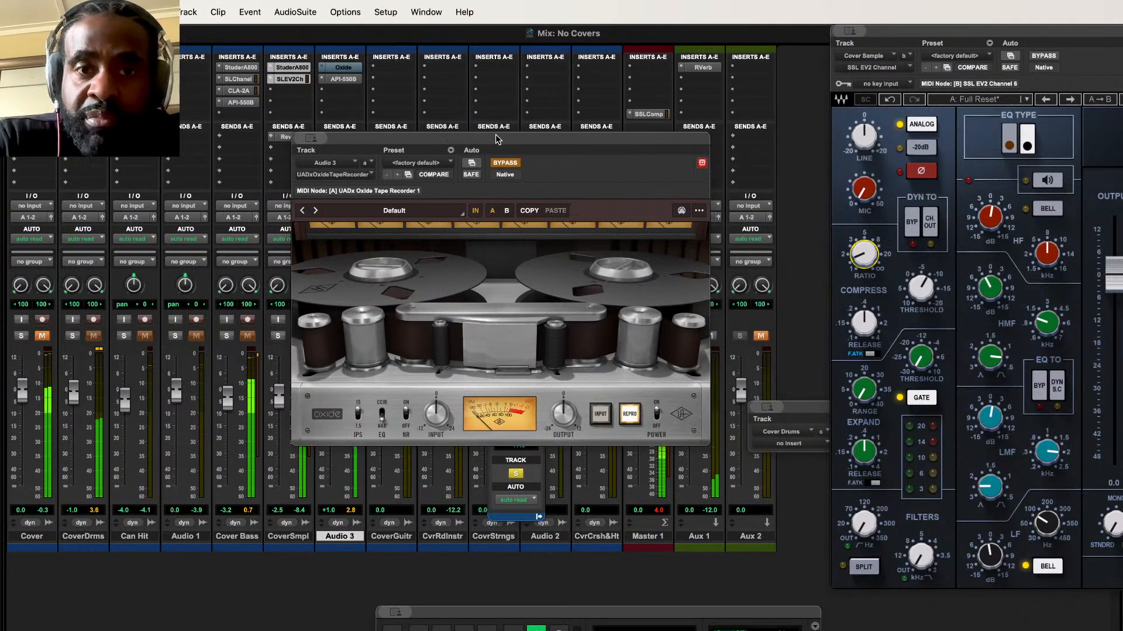
pyautogui.click(506, 164)
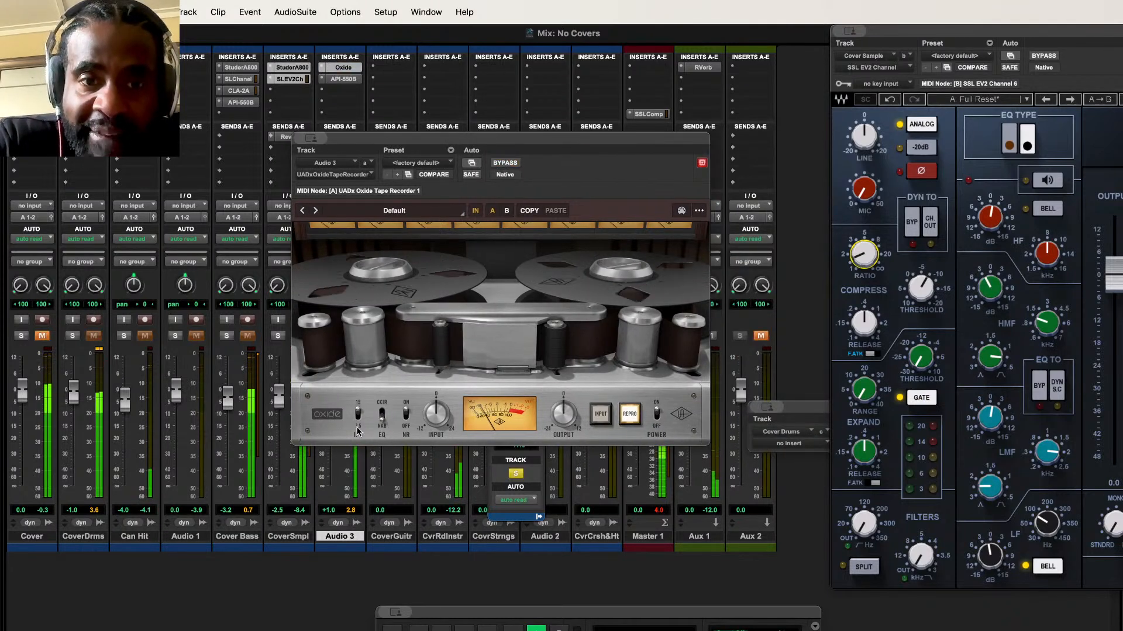
# Step: Try the Oxide's NR switch on and off, then slightly adjust the tape input and output levels
pyautogui.click(407, 425)
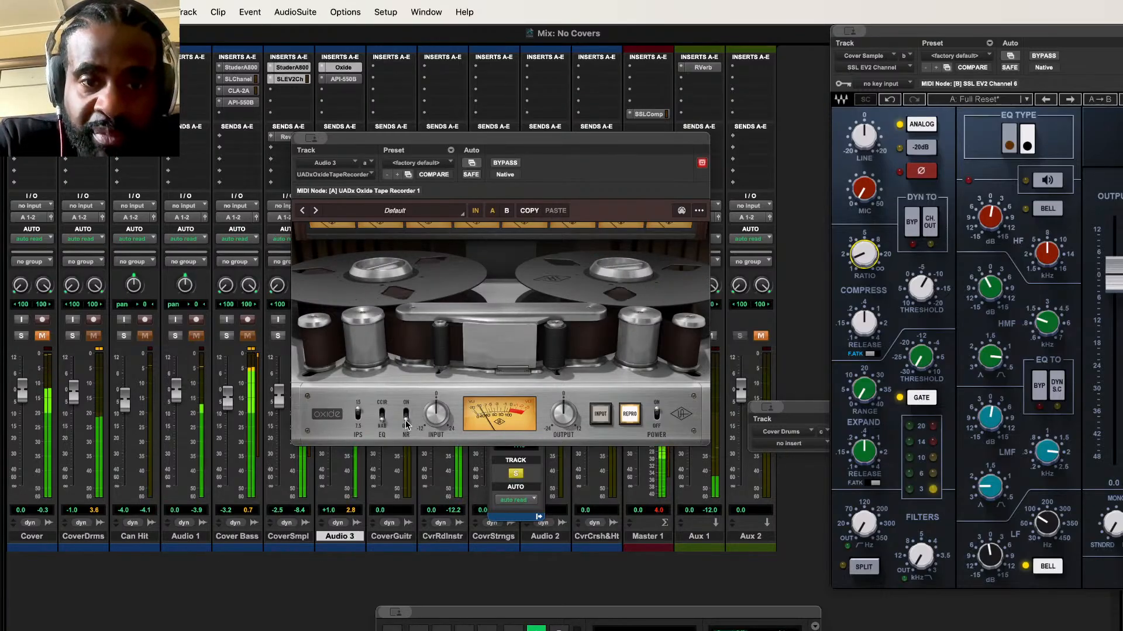
pyautogui.click(406, 418)
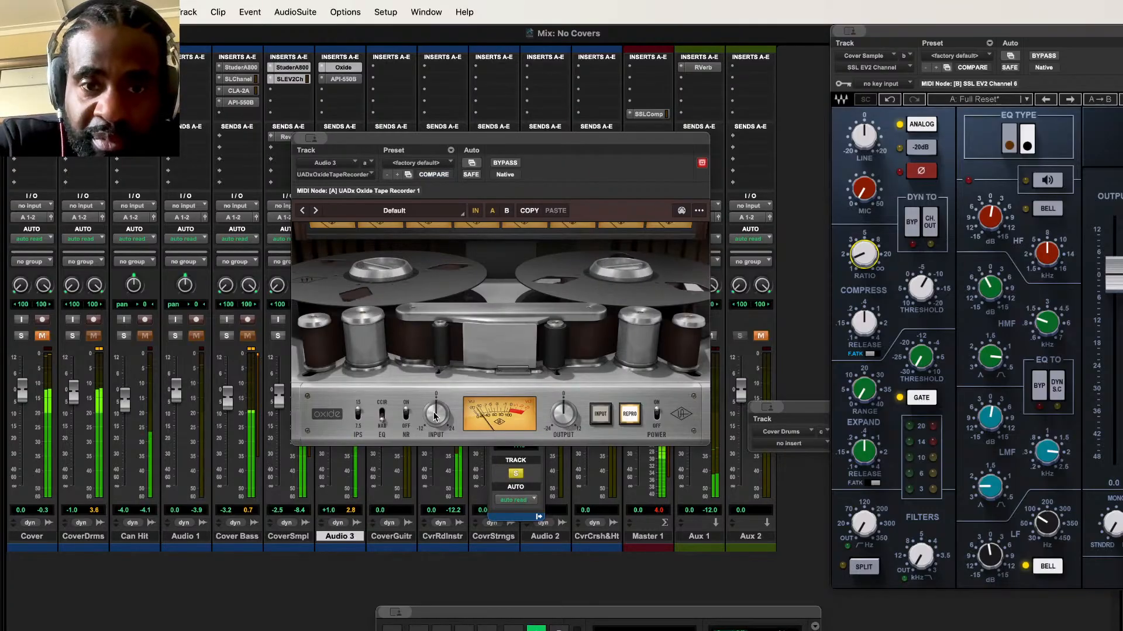
pyautogui.moveTo(435, 415); pyautogui.dragTo(437, 412)
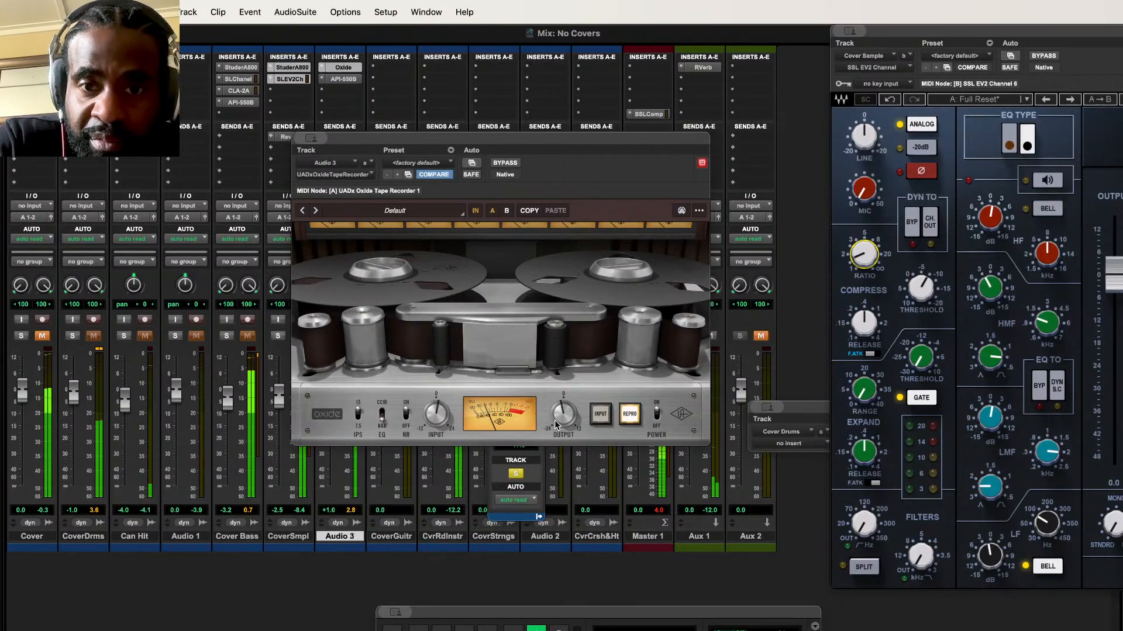
# Step: Compare Audio 3 with the adjusted Oxide bypassed and active, move its window aside, and un-solo the track
pyautogui.click(506, 165)
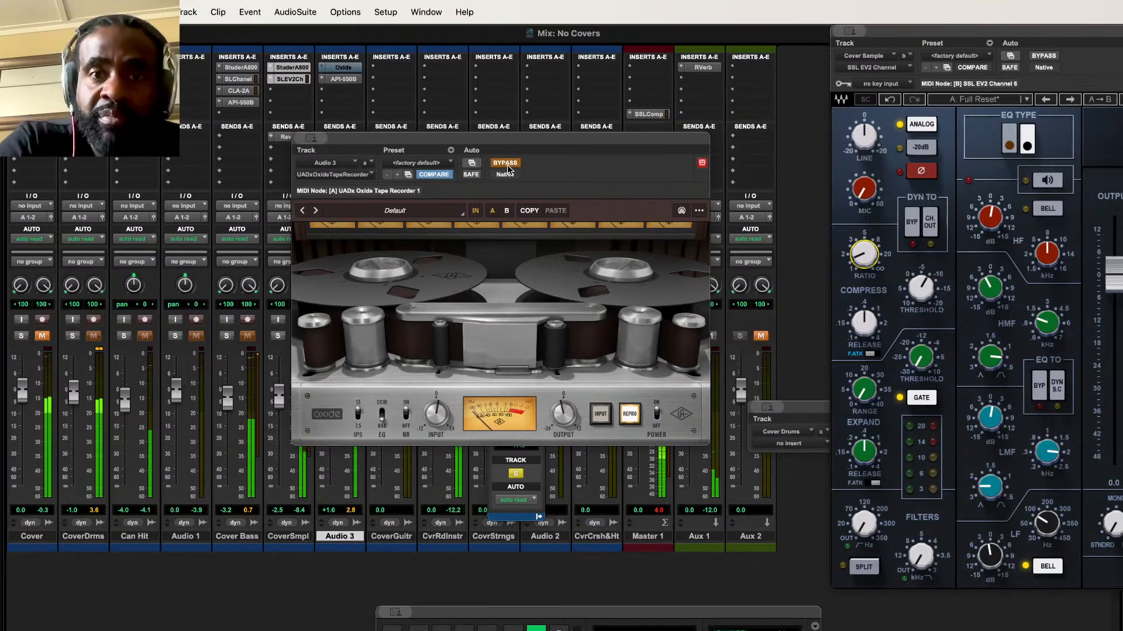
pyautogui.click(506, 165)
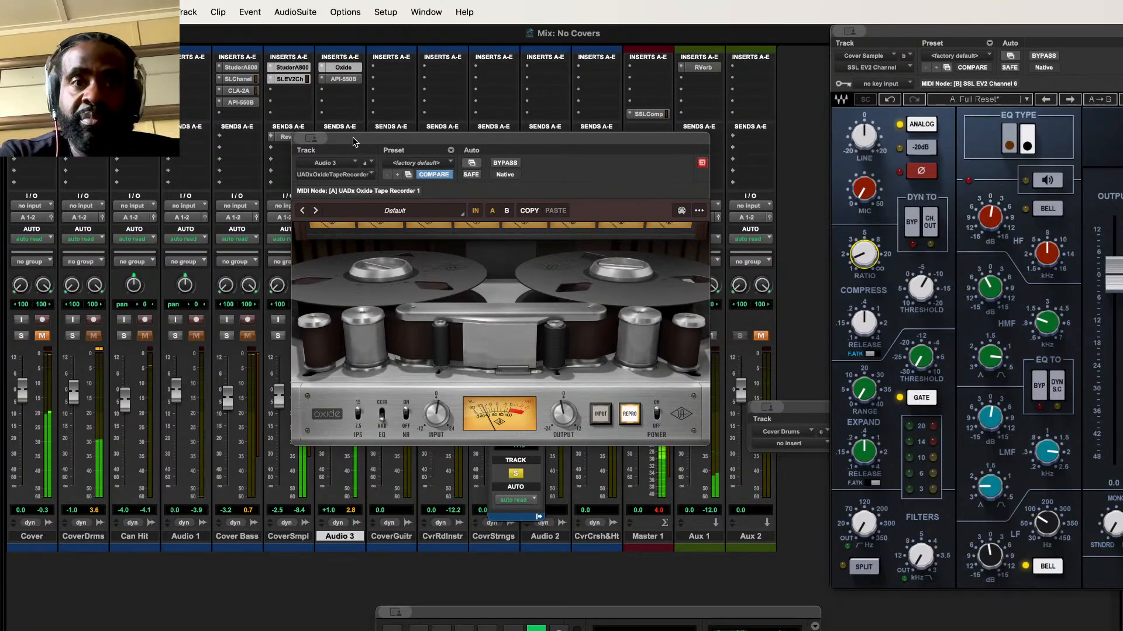
pyautogui.moveTo(355, 140); pyautogui.dragTo(489, 112)
pyautogui.click(329, 336)
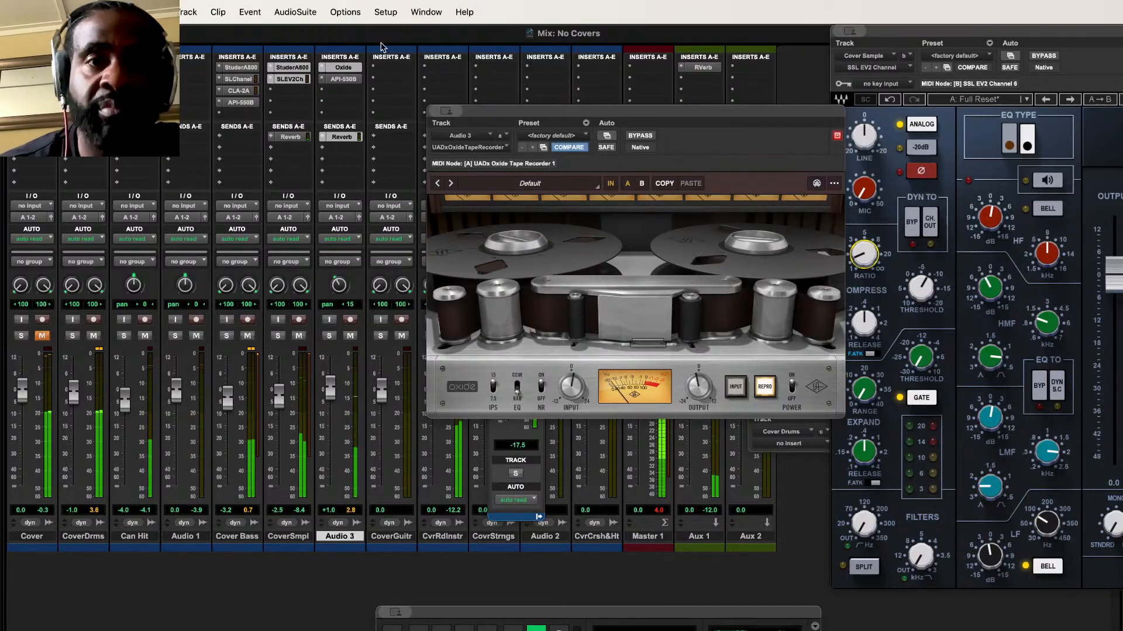
# Step: Raise the HMF gain to +4 on Audio 3's API-550B, comparing the result in solo and in the full mix
pyautogui.click(342, 79)
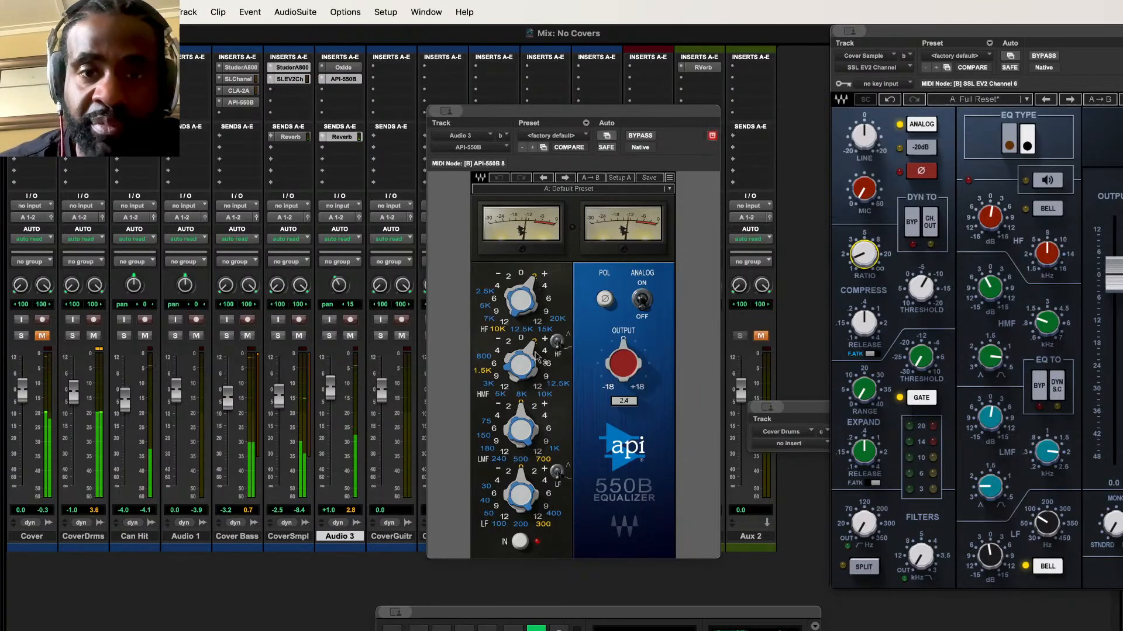
pyautogui.click(330, 336)
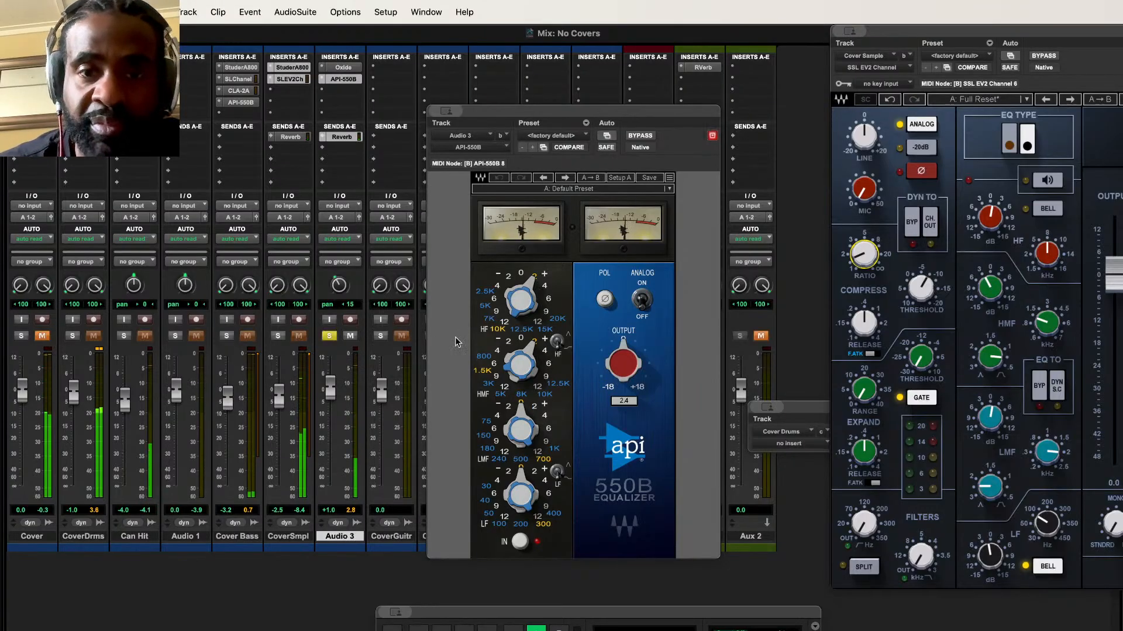
pyautogui.click(542, 351)
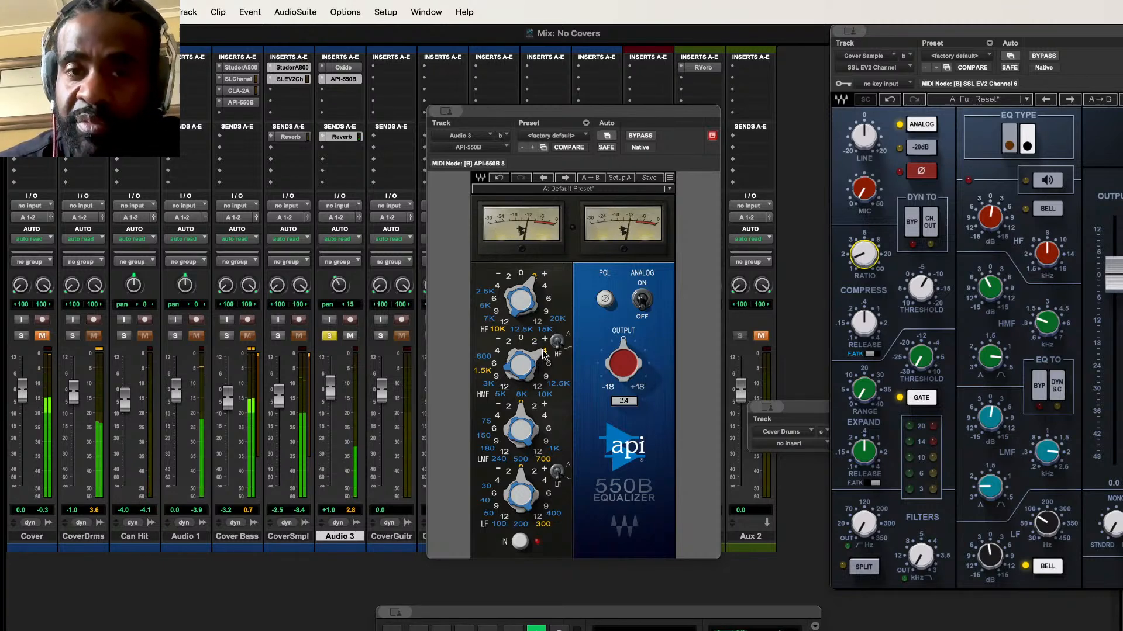
pyautogui.click(325, 336)
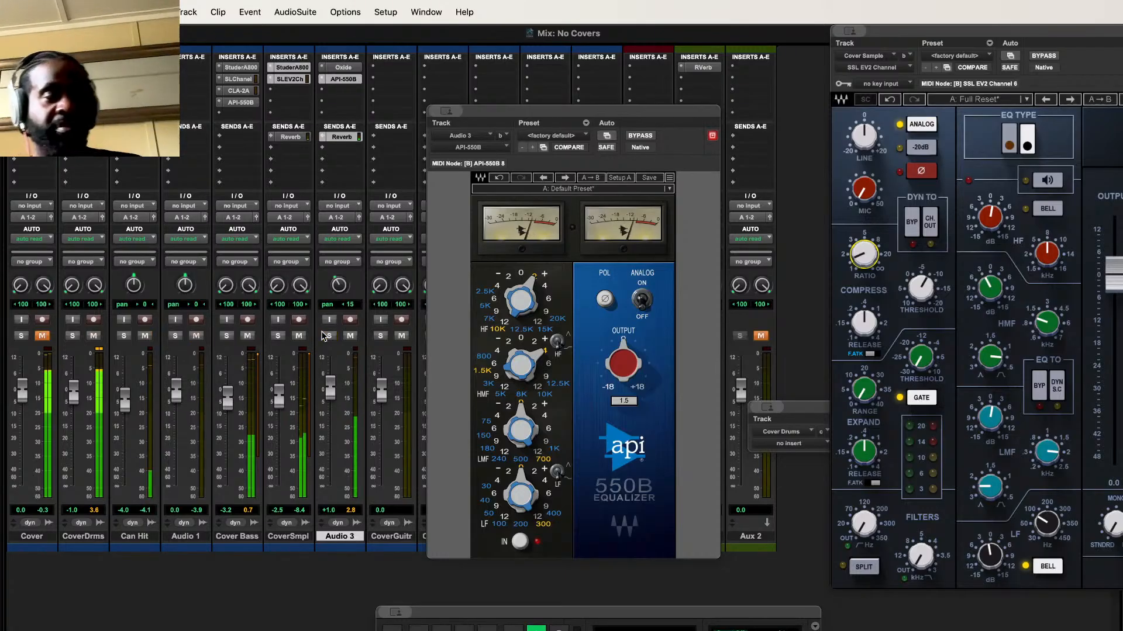
pyautogui.click(545, 352)
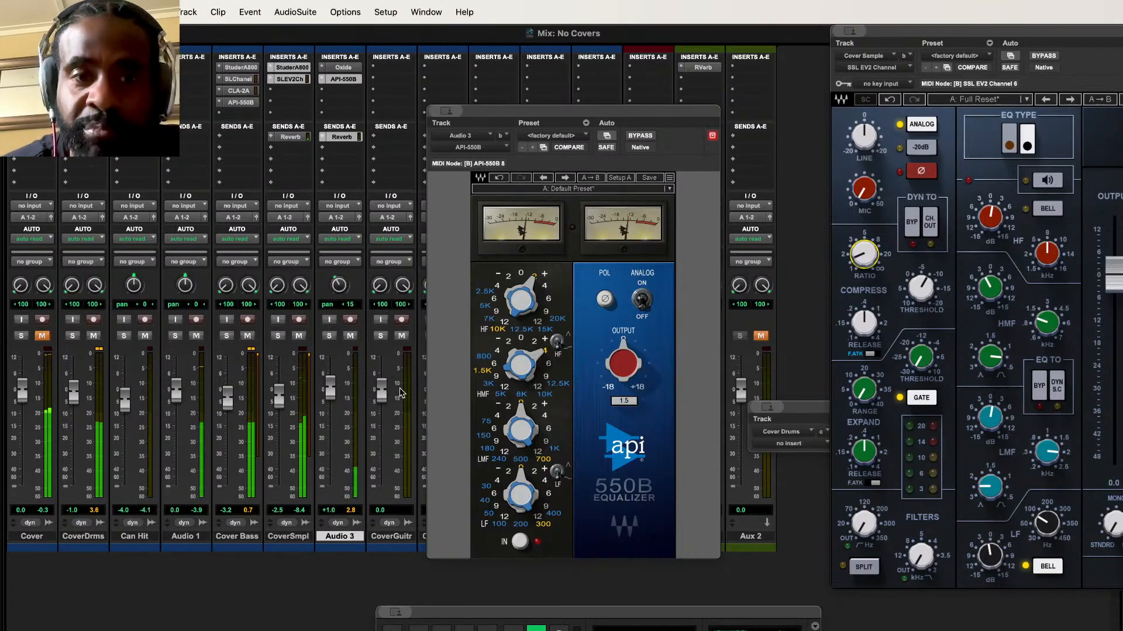
# Step: Try Audio 3's HMF band at 3K in solo, return it to 1.5K and un-solo the track
pyautogui.click(329, 336)
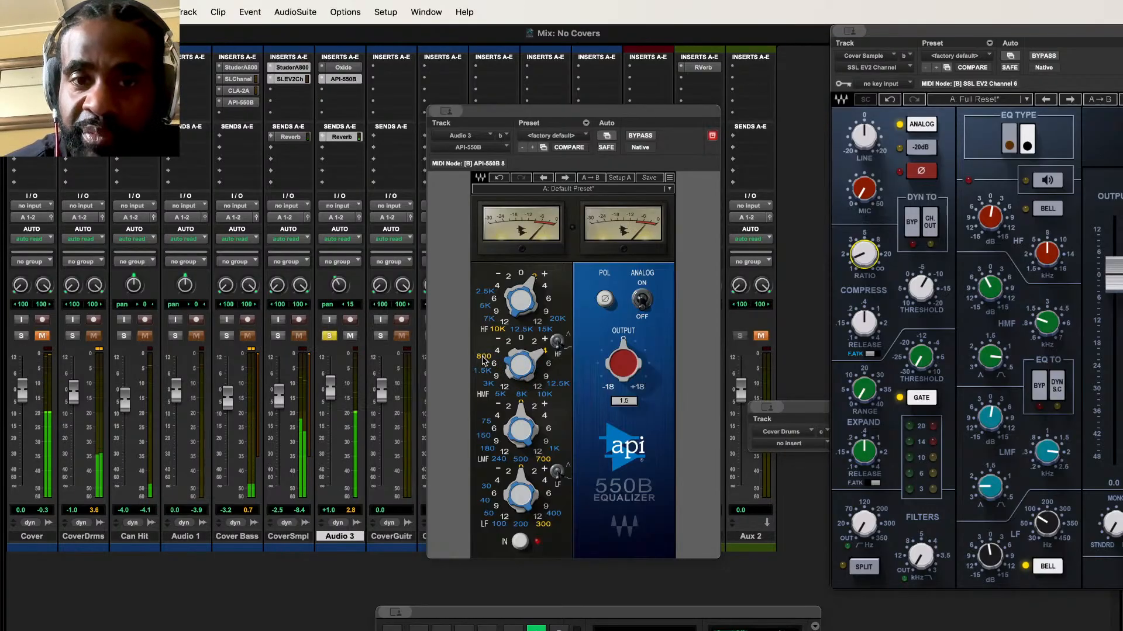
pyautogui.click(487, 385)
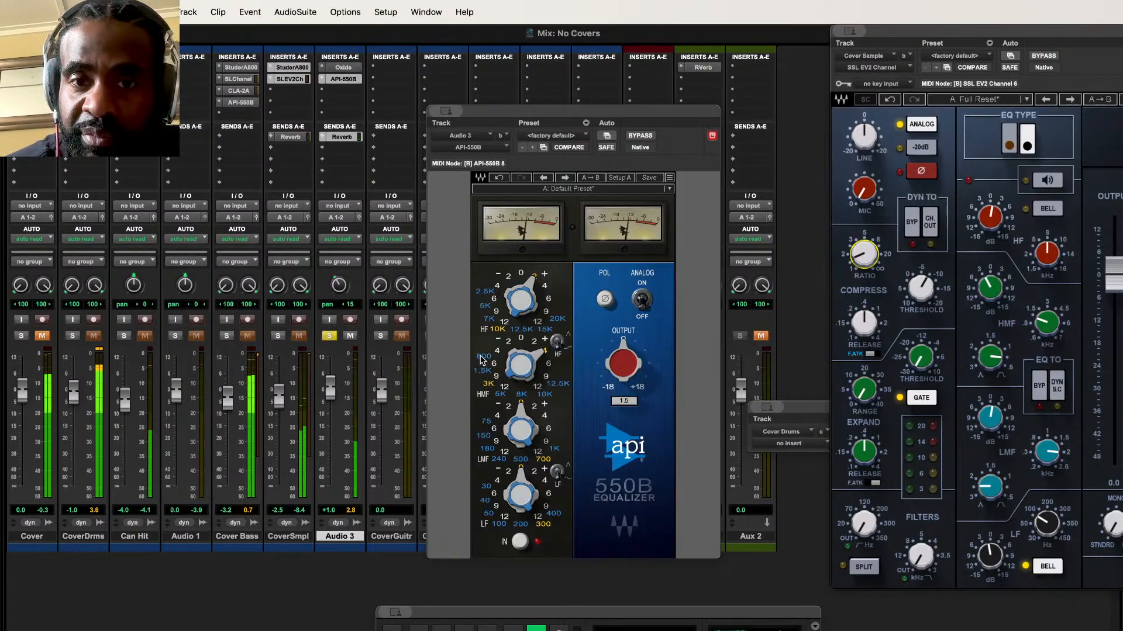
pyautogui.click(488, 387)
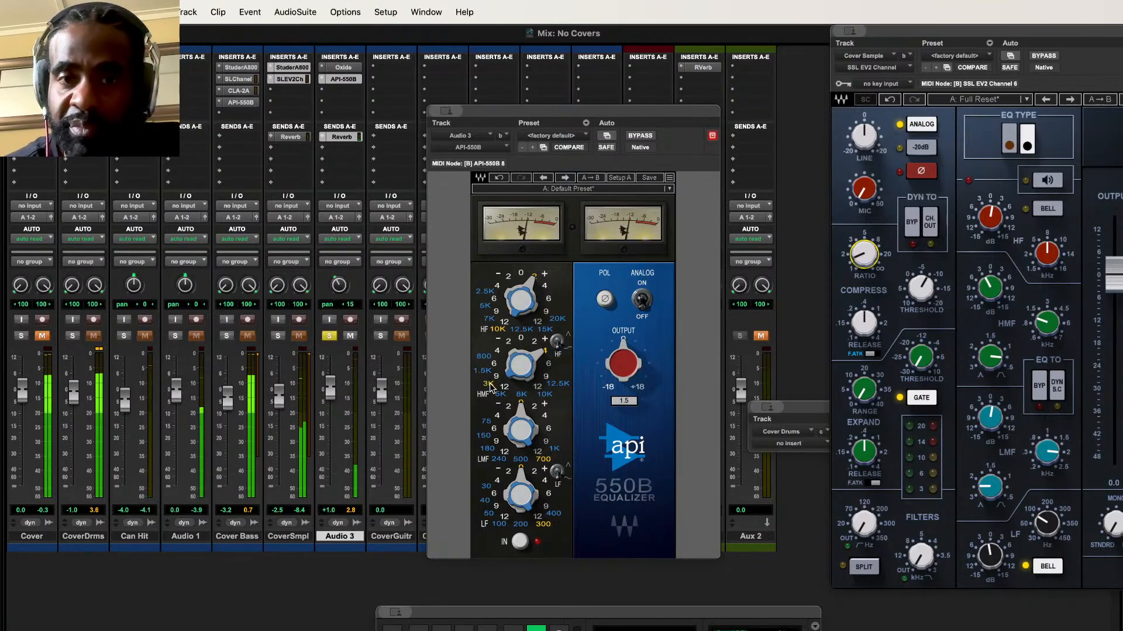
pyautogui.click(330, 337)
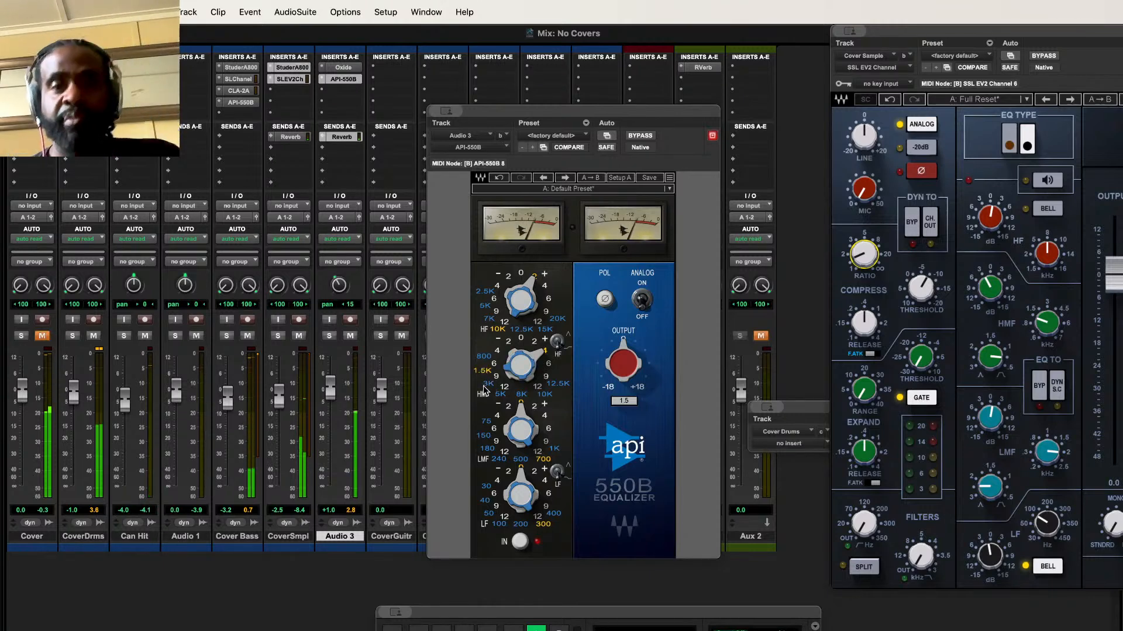
# Step: Lower Audio 3's volume to -0.4 dB and close its API-550B and Reverb send windows
pyautogui.moveTo(335, 396); pyautogui.dragTo(333, 407)
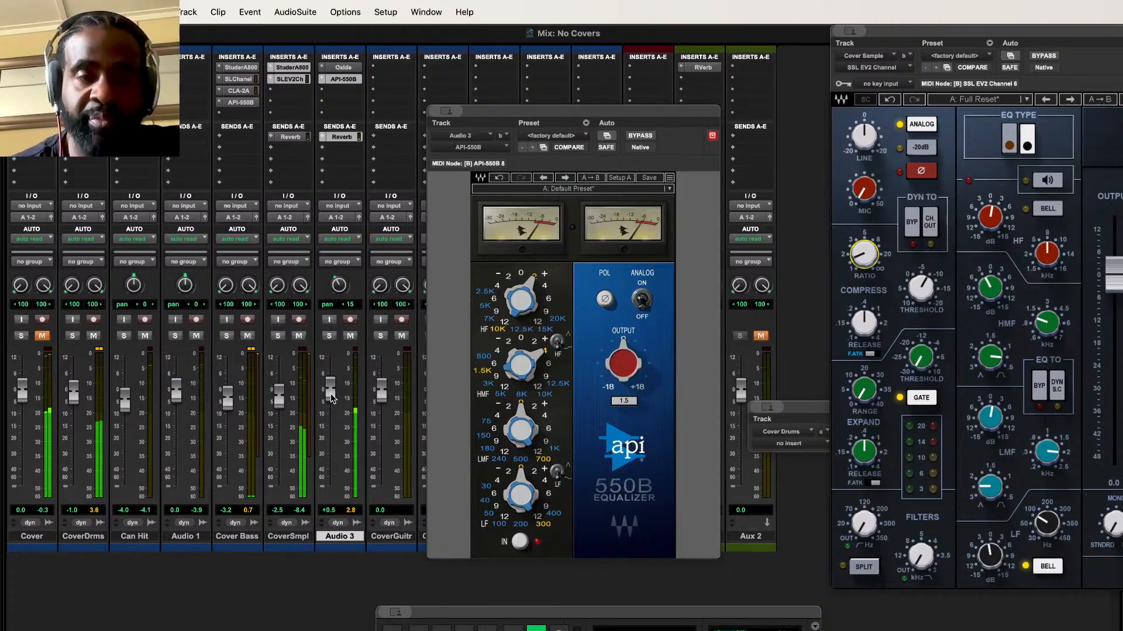
pyautogui.moveTo(330, 401); pyautogui.dragTo(329, 408)
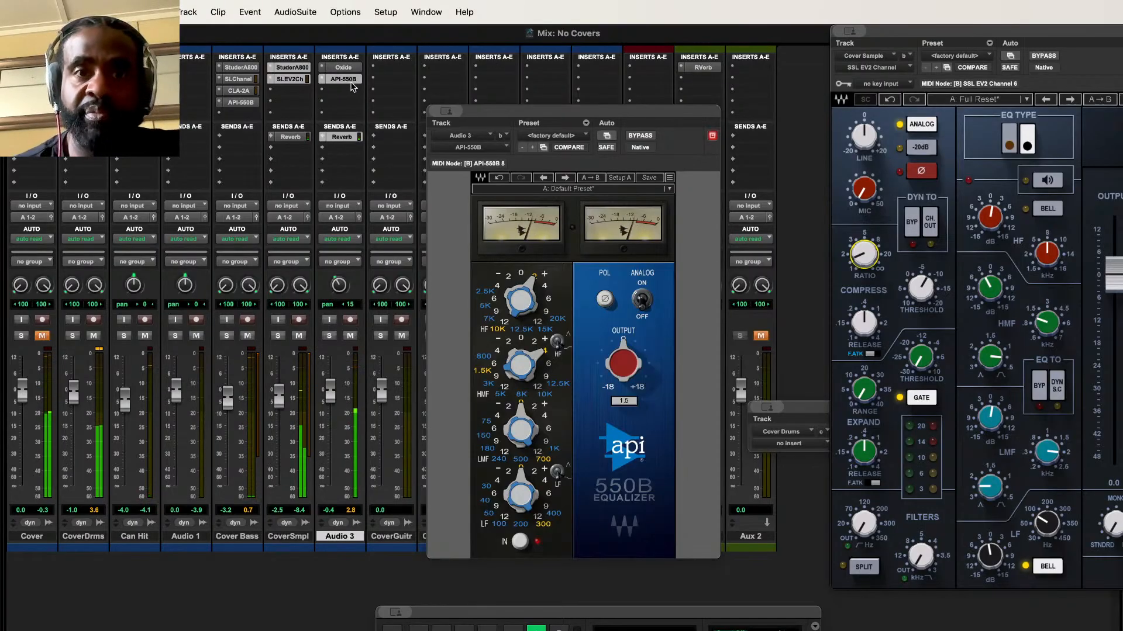
pyautogui.click(446, 111)
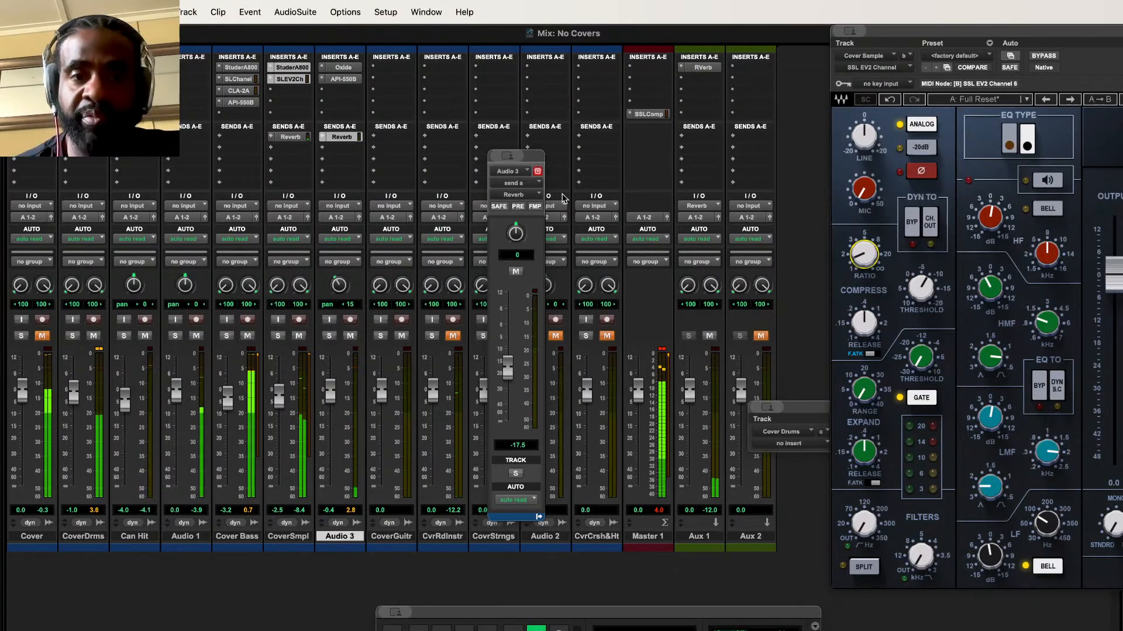
pyautogui.moveTo(534, 157); pyautogui.dragTo(718, 153)
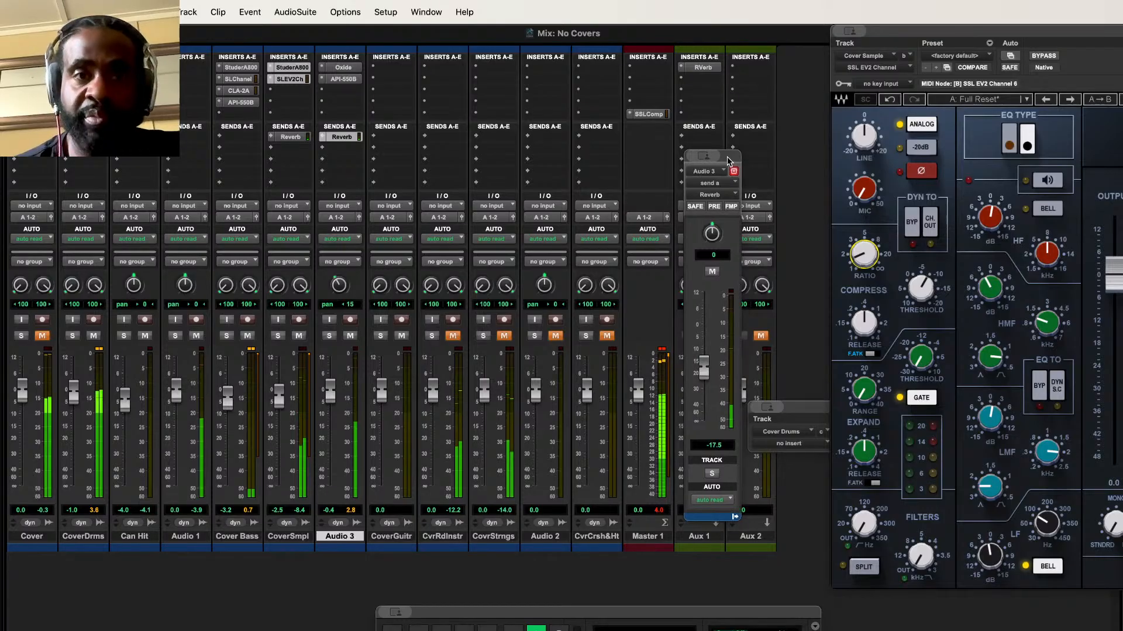
pyautogui.click(347, 138)
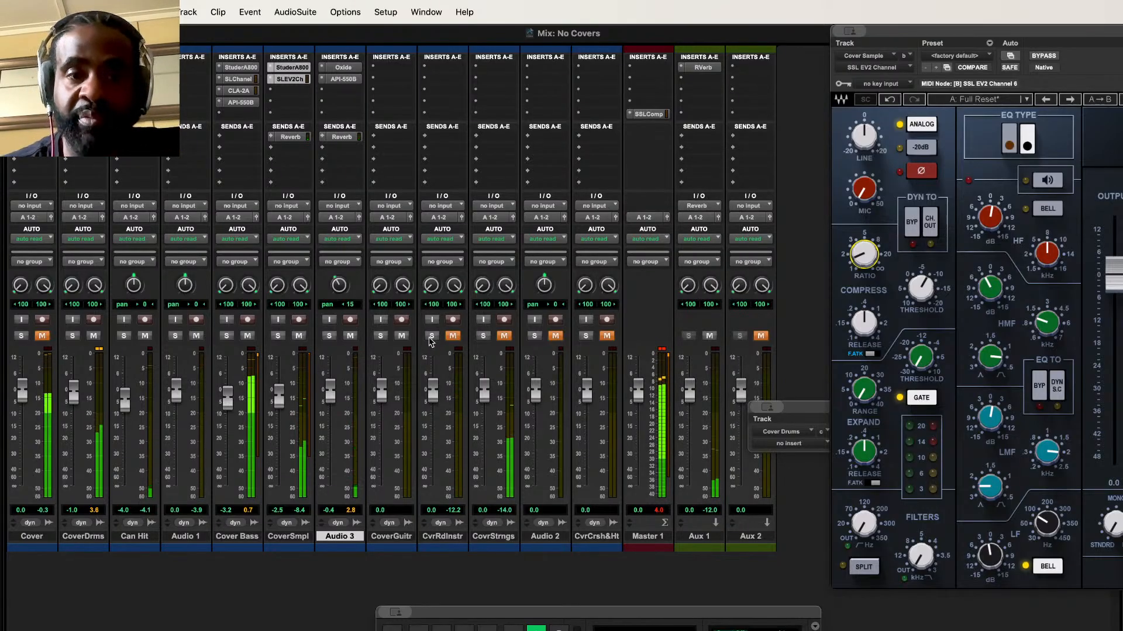
# Step: Move the Cover Guitar track below Cover Strings in the Edit window, keeping its name
pyautogui.click(383, 337)
pyautogui.press('super+equal')
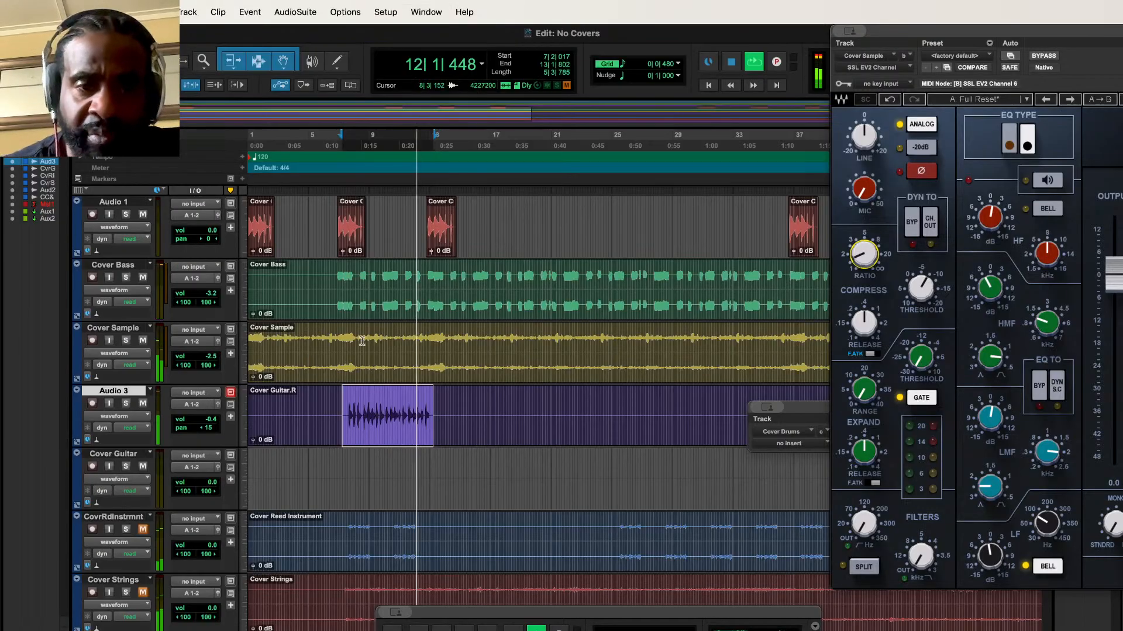
pyautogui.doubleClick(113, 454)
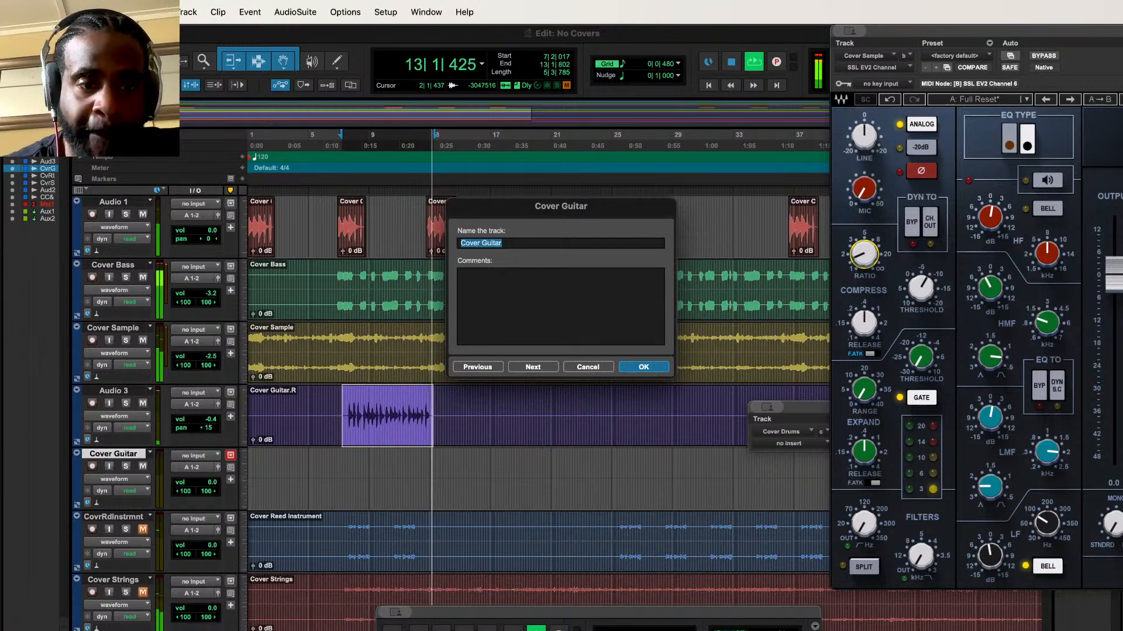
pyautogui.click(643, 366)
pyautogui.moveTo(113, 454); pyautogui.dragTo(117, 584)
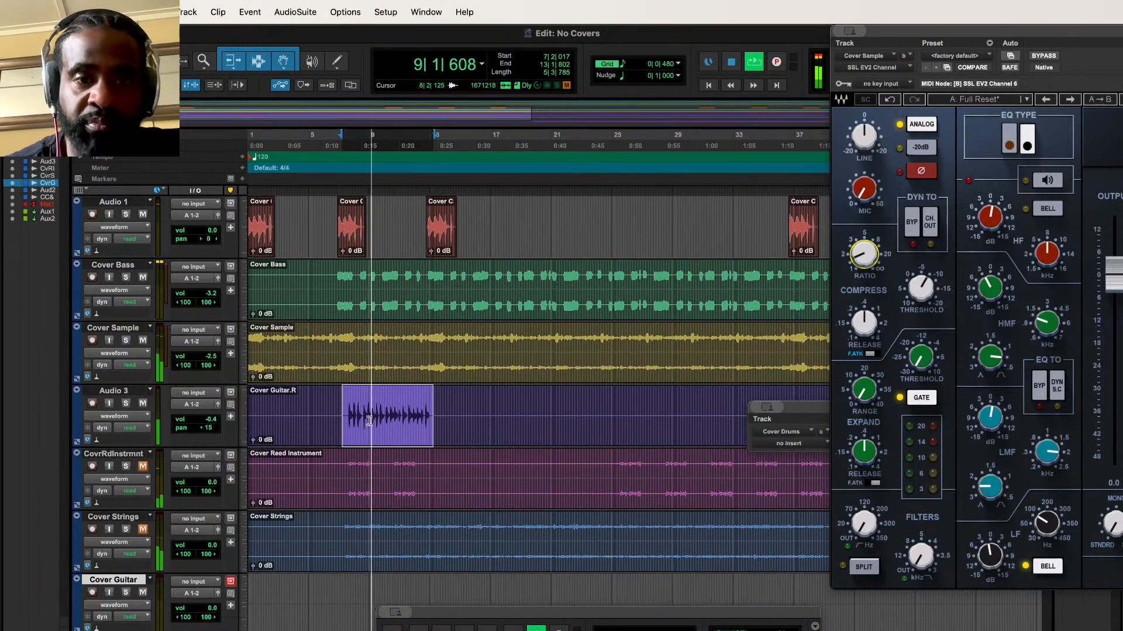
# Step: Select the Cover Reed Instrument passage from about bar 7 to bar 12 and return to the mixer
pyautogui.moveTo(348, 463); pyautogui.dragTo(420, 482)
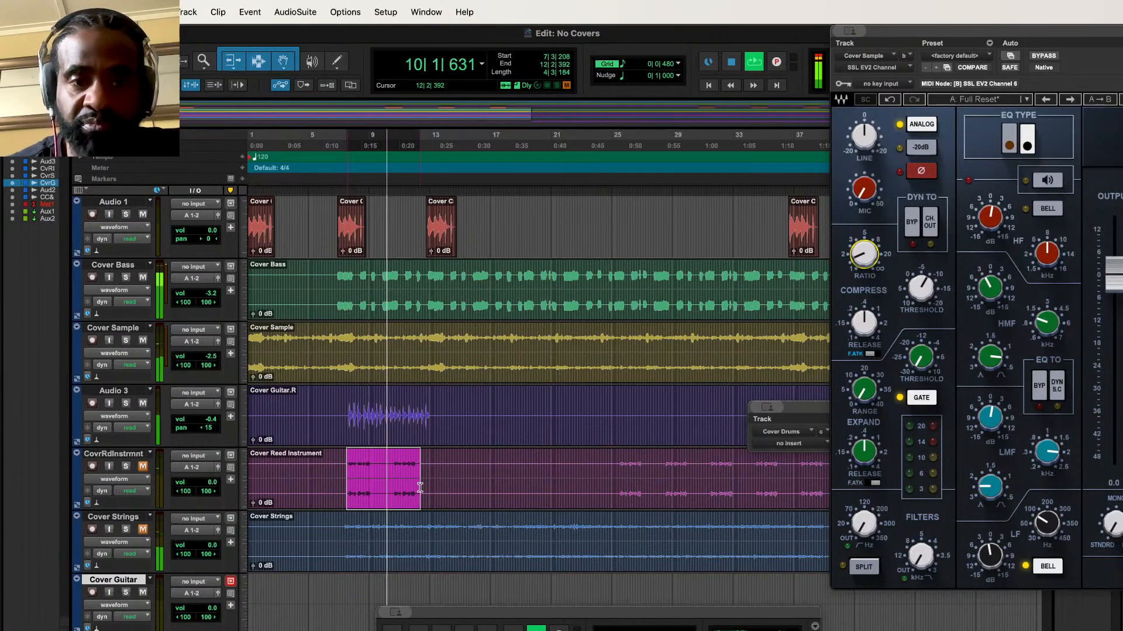
pyautogui.press('super+equal')
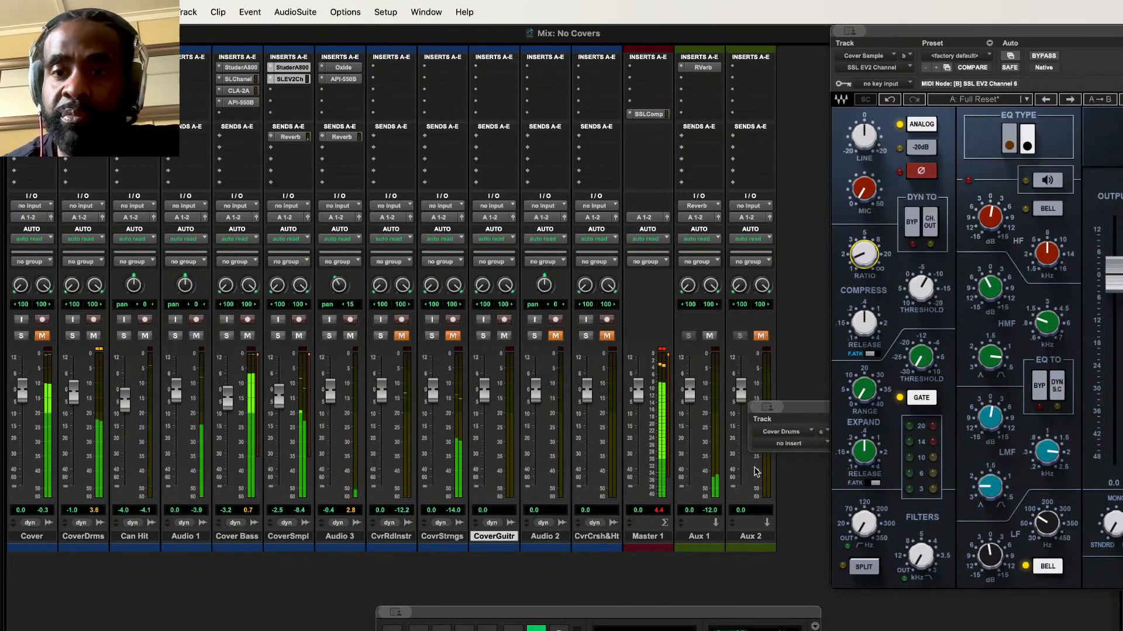
pyautogui.click(754, 537)
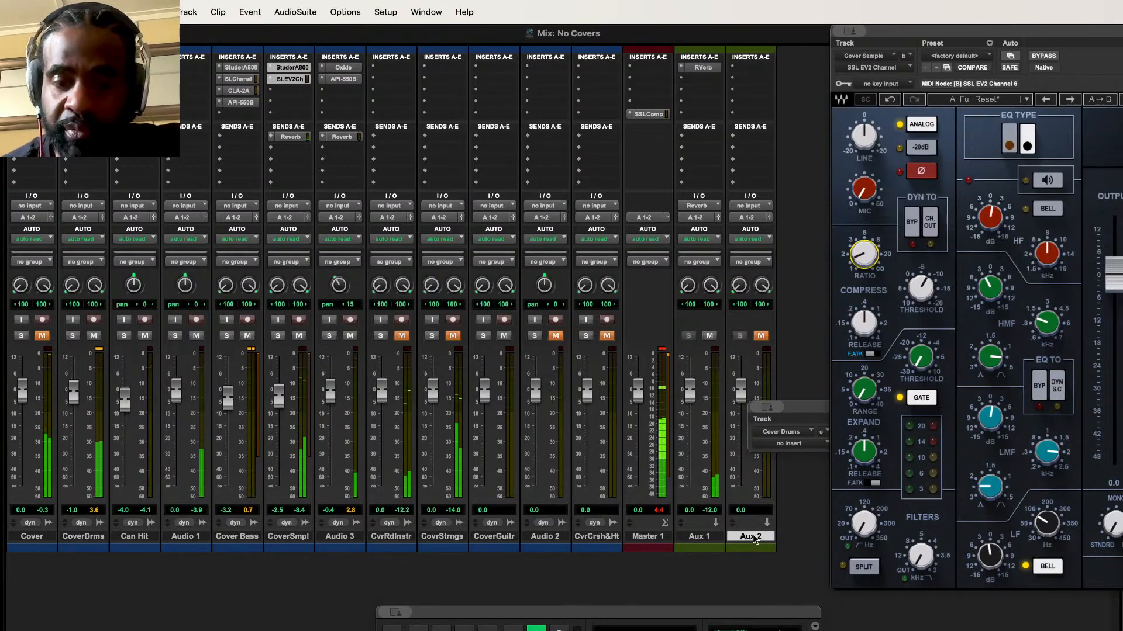
pyautogui.press('super+shift+n')
pyautogui.click(508, 269)
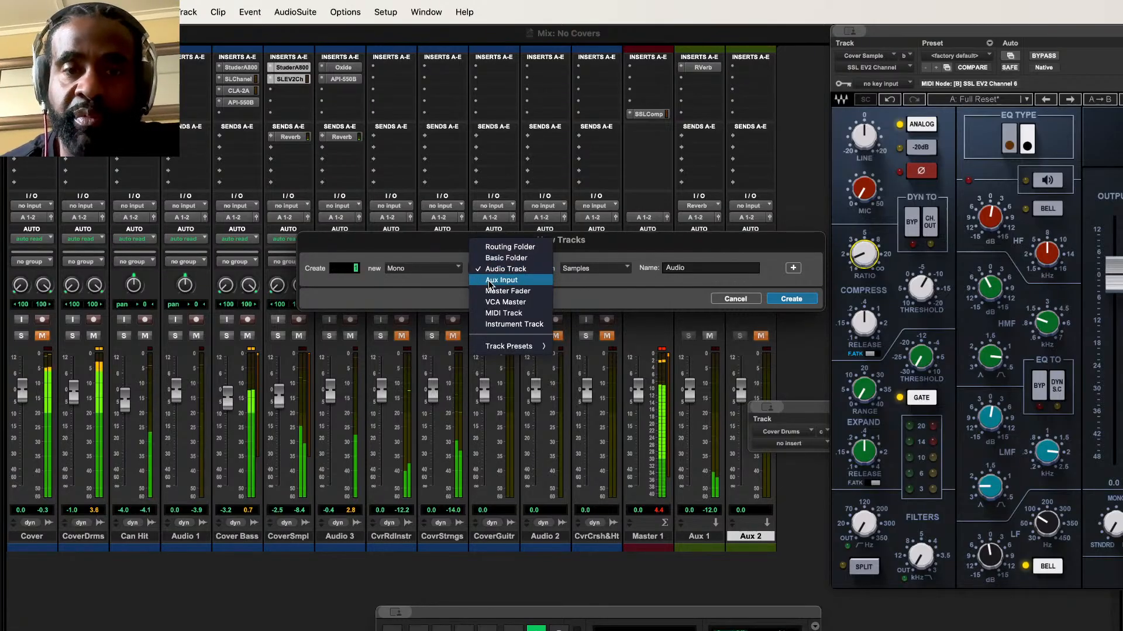
pyautogui.click(489, 282)
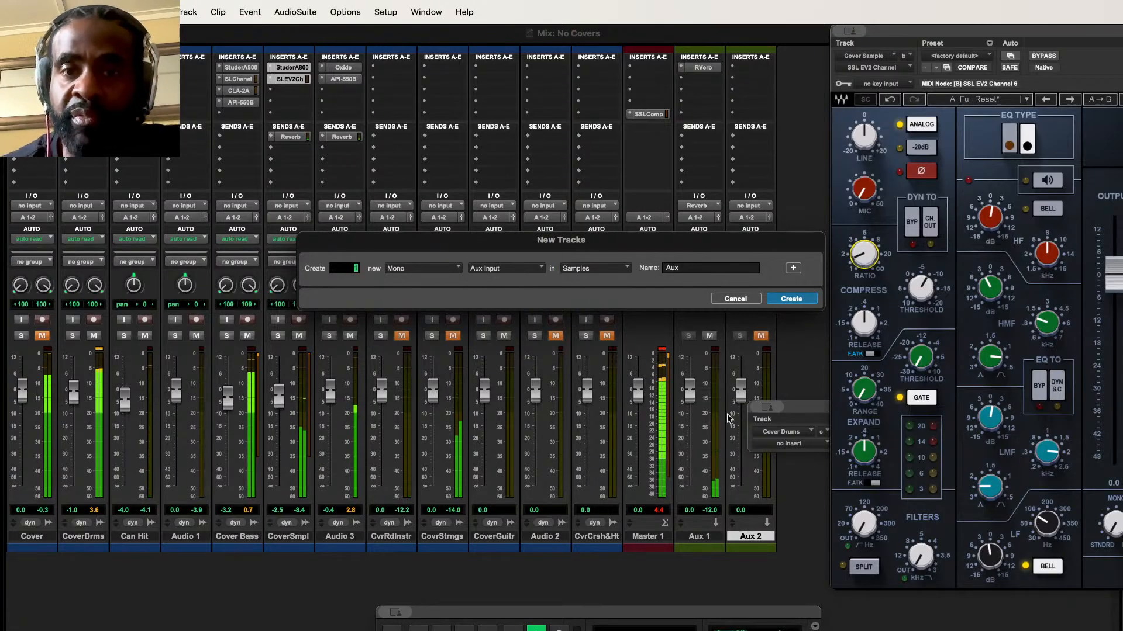
pyautogui.click(791, 299)
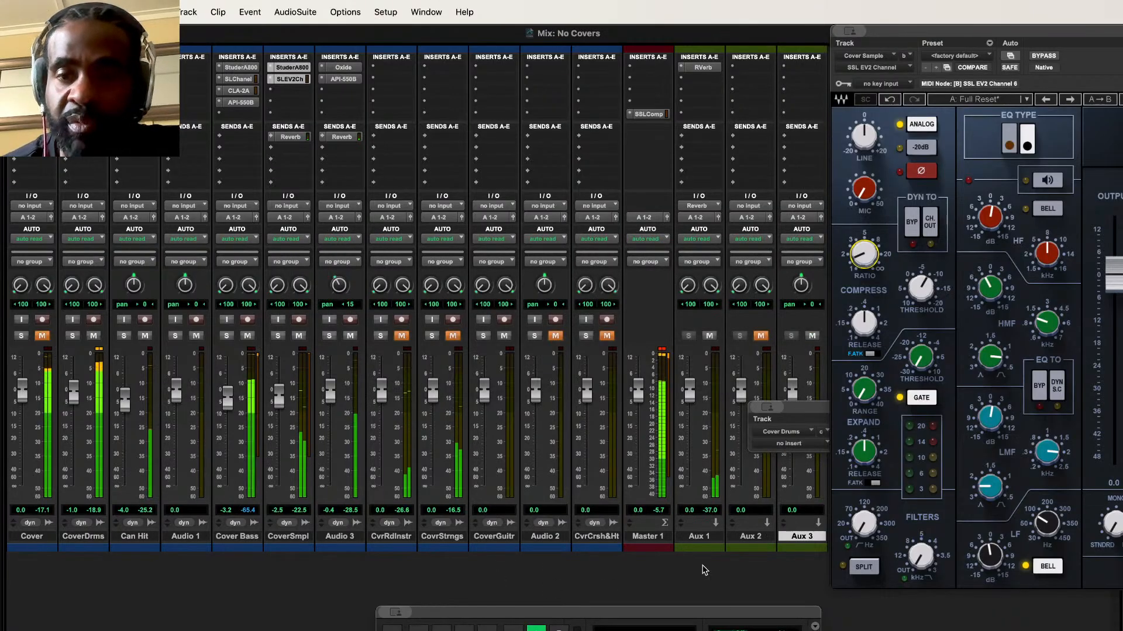
pyautogui.click(798, 204)
pyautogui.moveTo(894, 205)
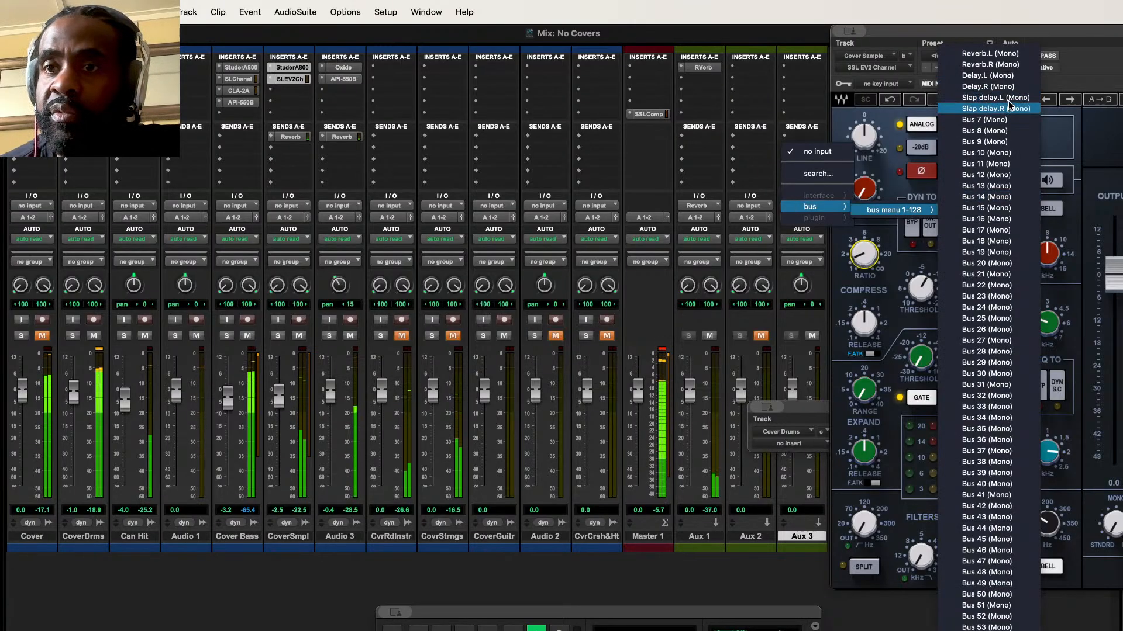
pyautogui.click(716, 153)
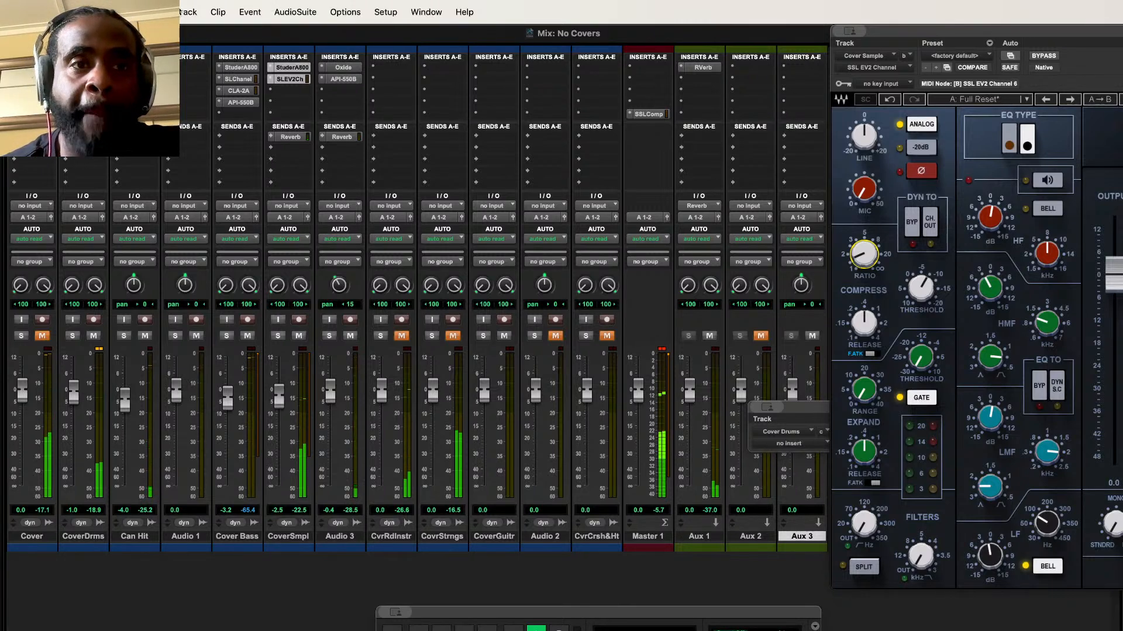
pyautogui.click(188, 12)
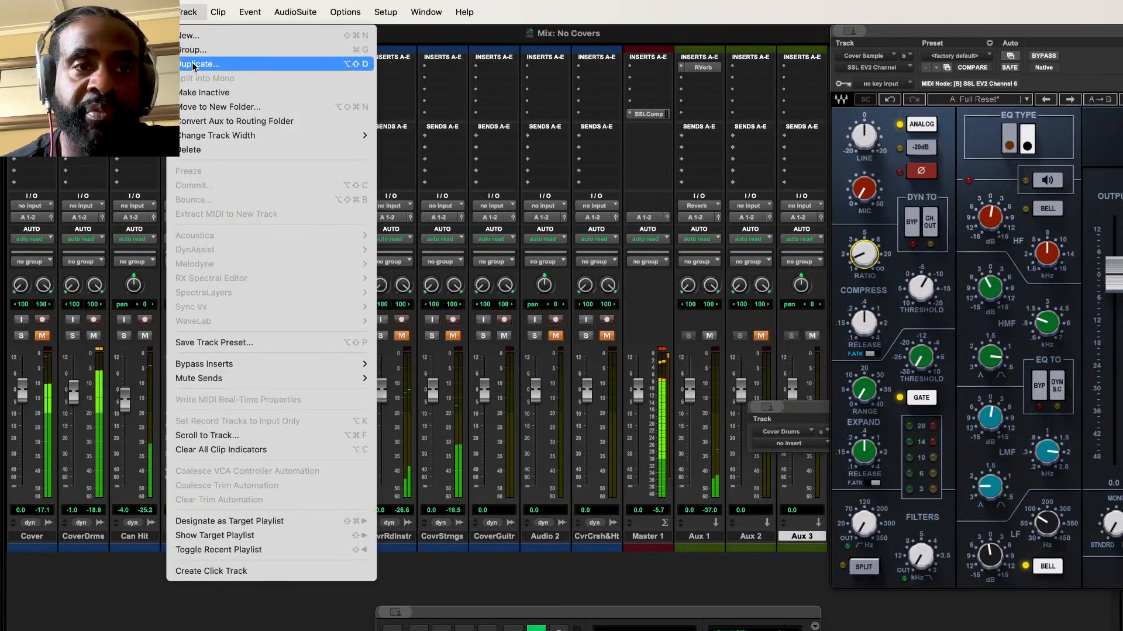
pyautogui.click(197, 149)
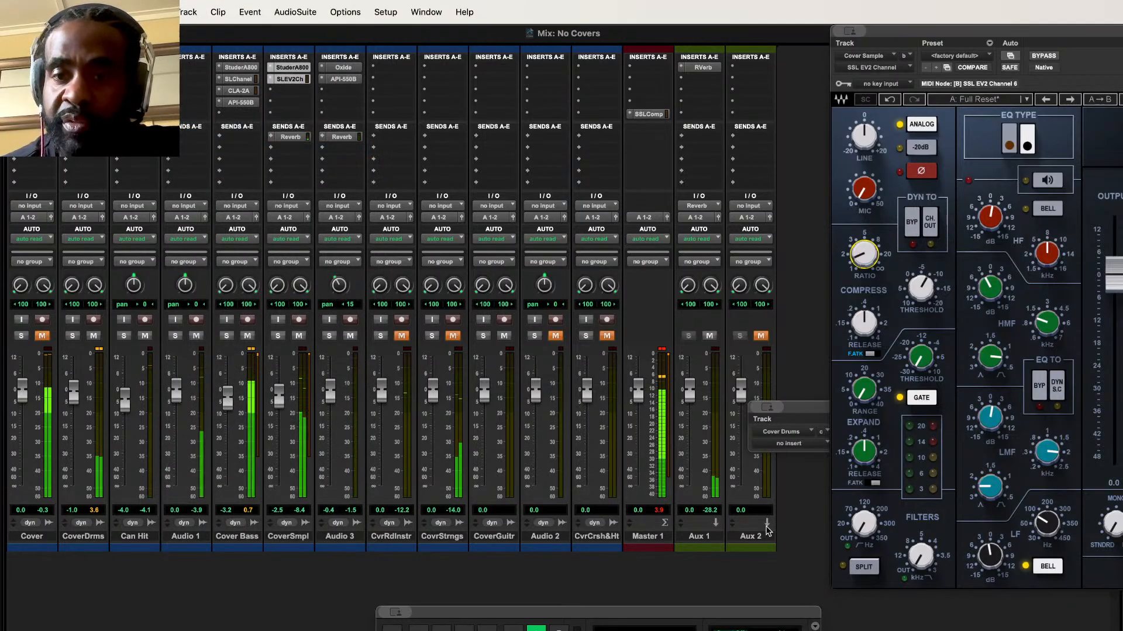
# Step: Create one stereo Aux Input track after Aux 2
pyautogui.press('super+shift+n')
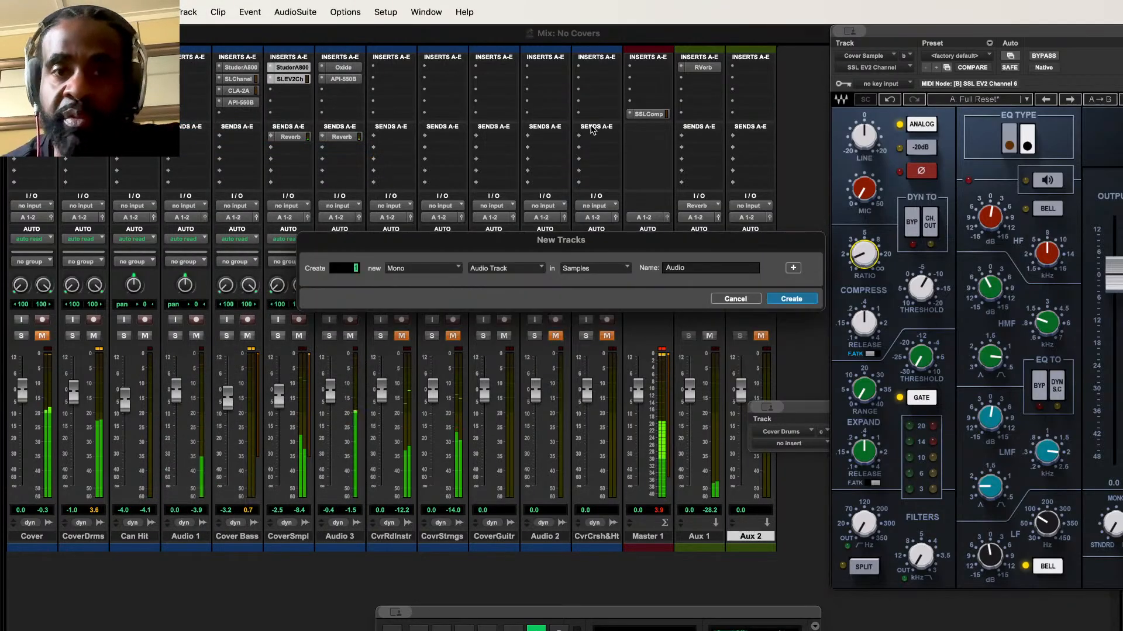
pyautogui.click(422, 267)
pyautogui.click(415, 281)
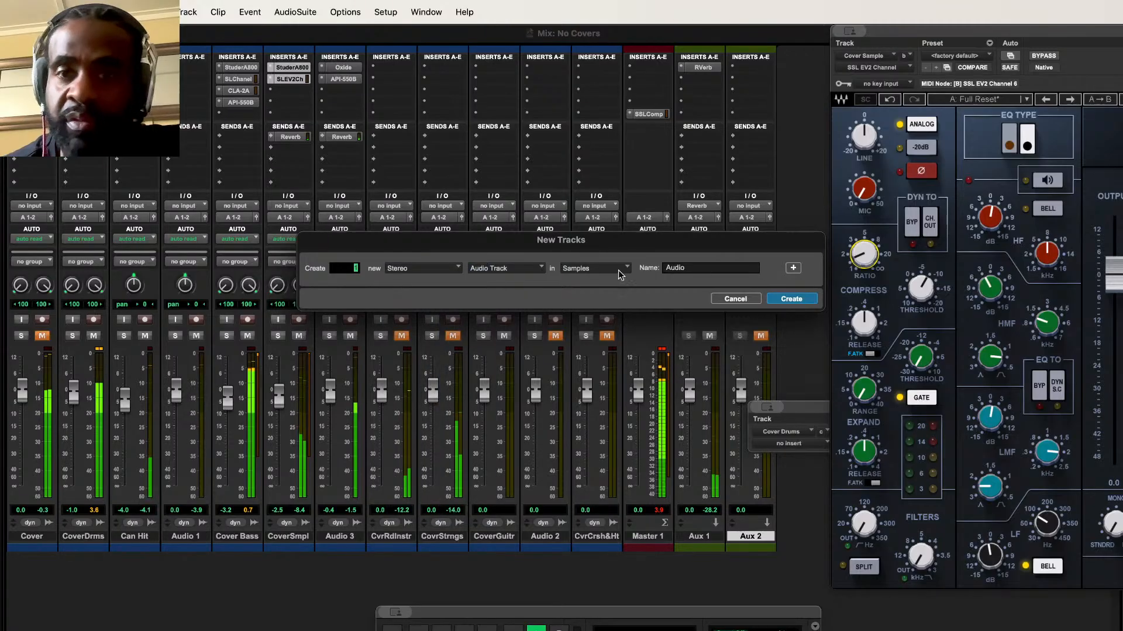
pyautogui.click(506, 268)
pyautogui.click(510, 280)
pyautogui.click(792, 299)
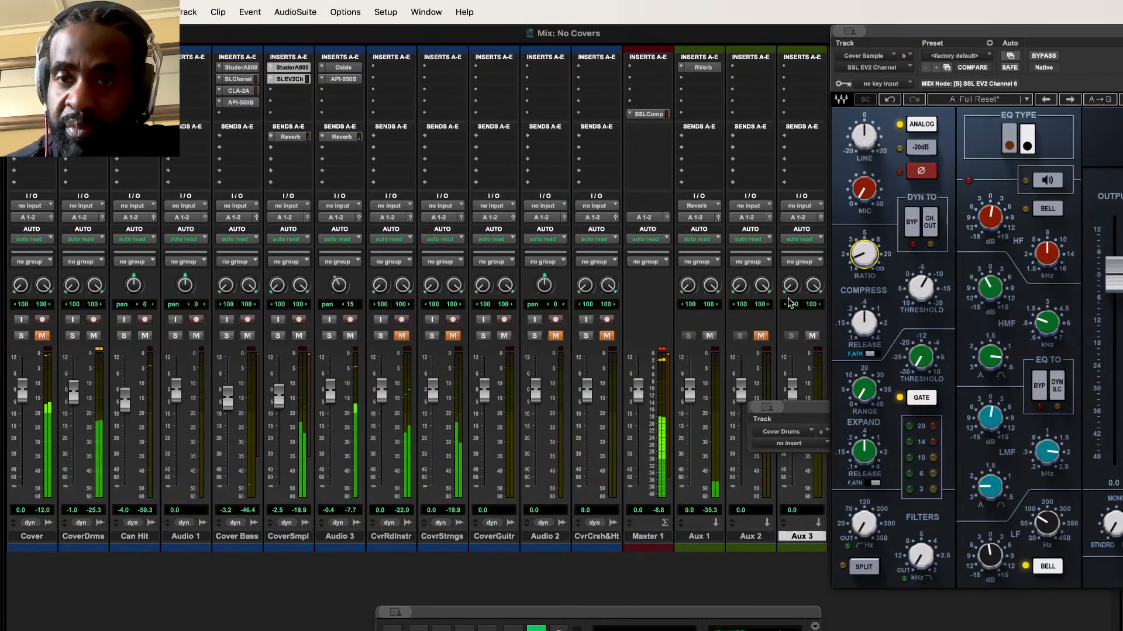
# Step: Set Aux 3's input to the stereo Slap delay bus
pyautogui.click(799, 206)
pyautogui.moveTo(843, 214)
pyautogui.moveTo(894, 209)
pyautogui.click(986, 81)
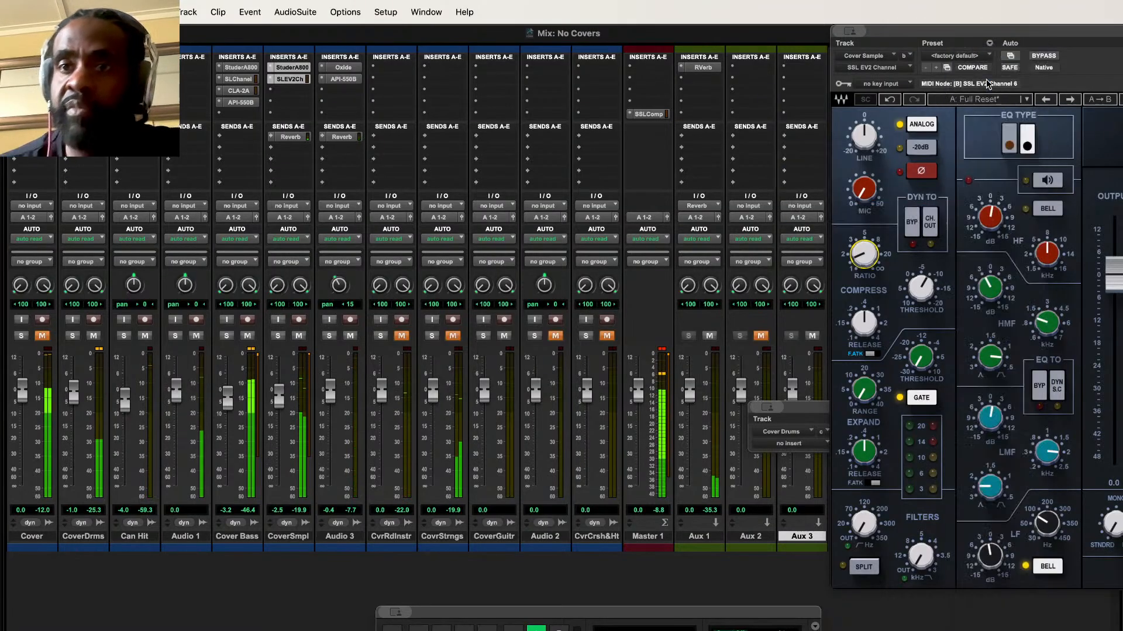
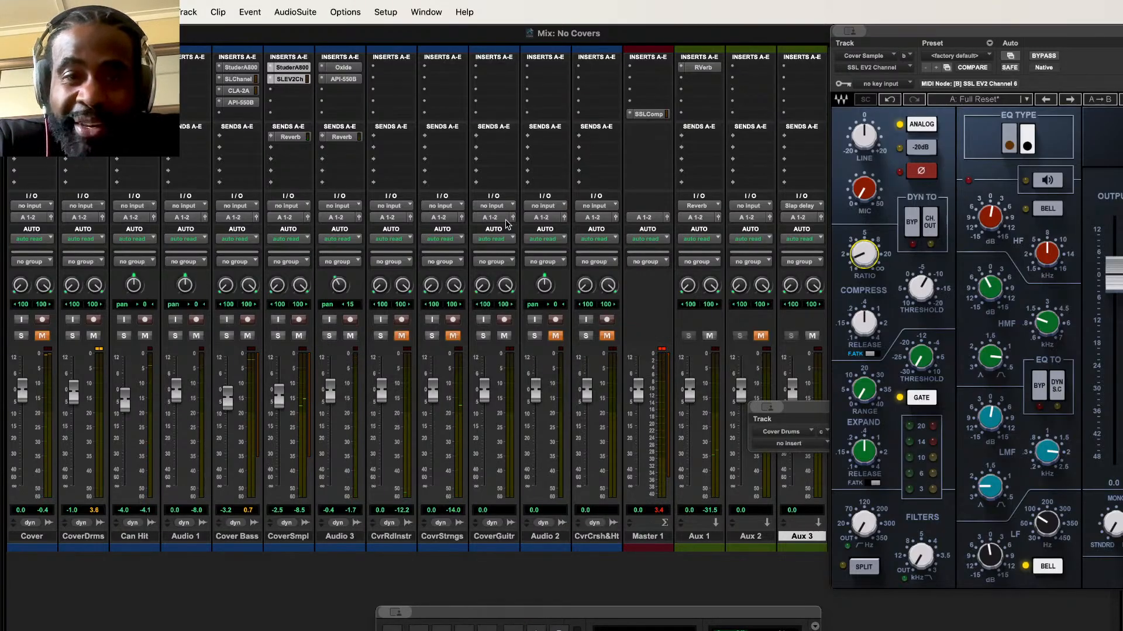
# Step: Move RVerb to insert slot E on Aux 1 and insert the stereo Tel-Ray Delay in slot E of Aux 3
pyautogui.moveTo(700, 68); pyautogui.dragTo(701, 114)
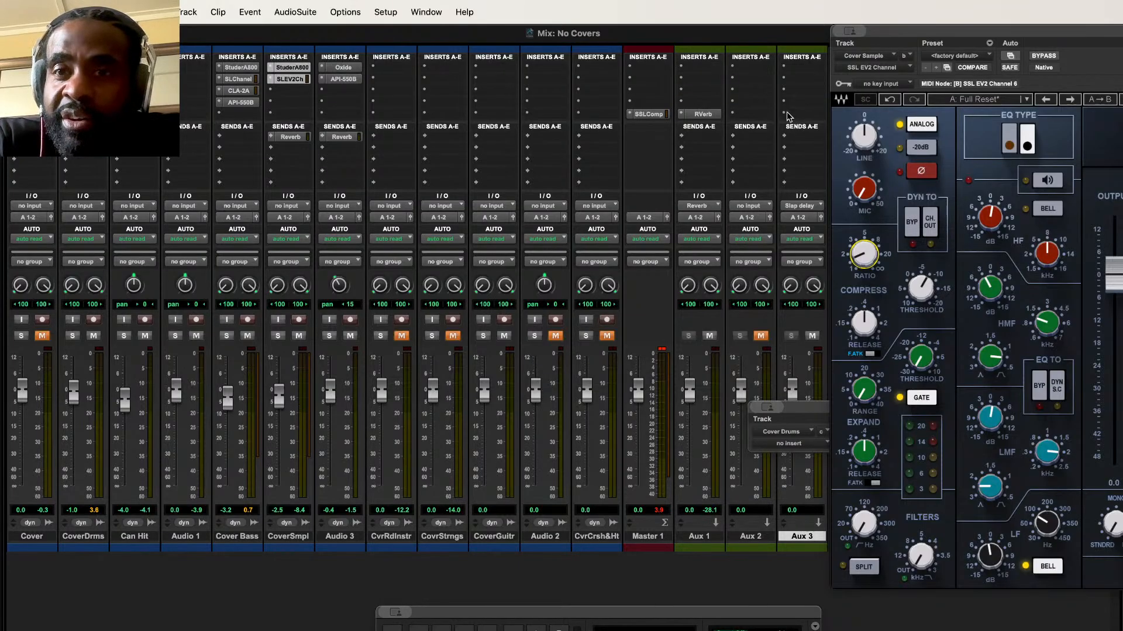
pyautogui.click(787, 115)
pyautogui.moveTo(836, 115)
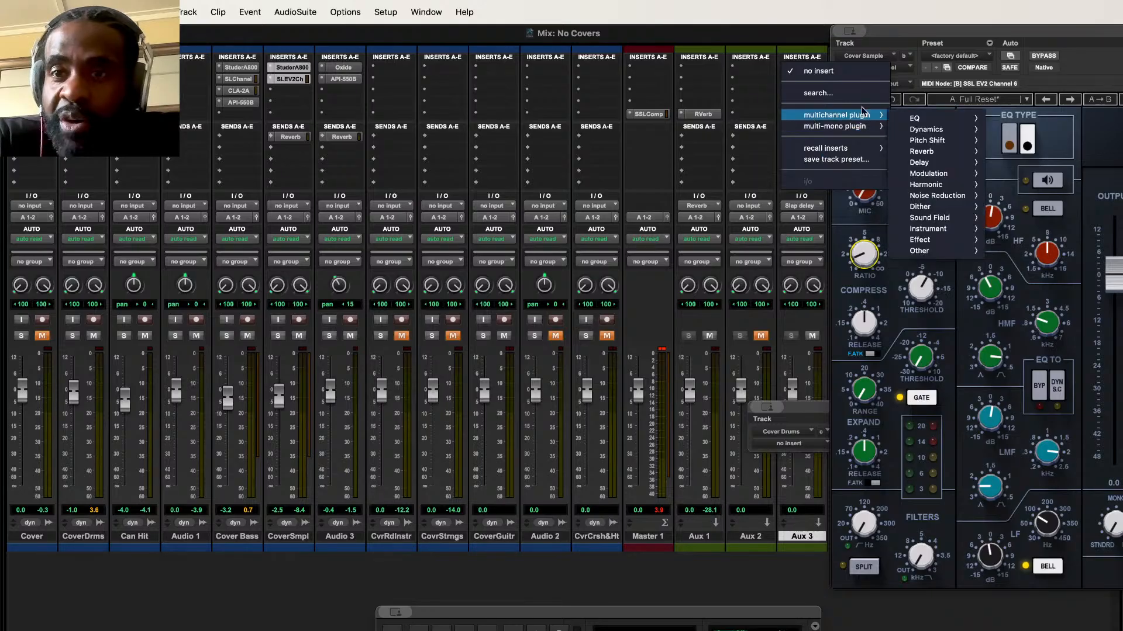
pyautogui.moveTo(944, 161)
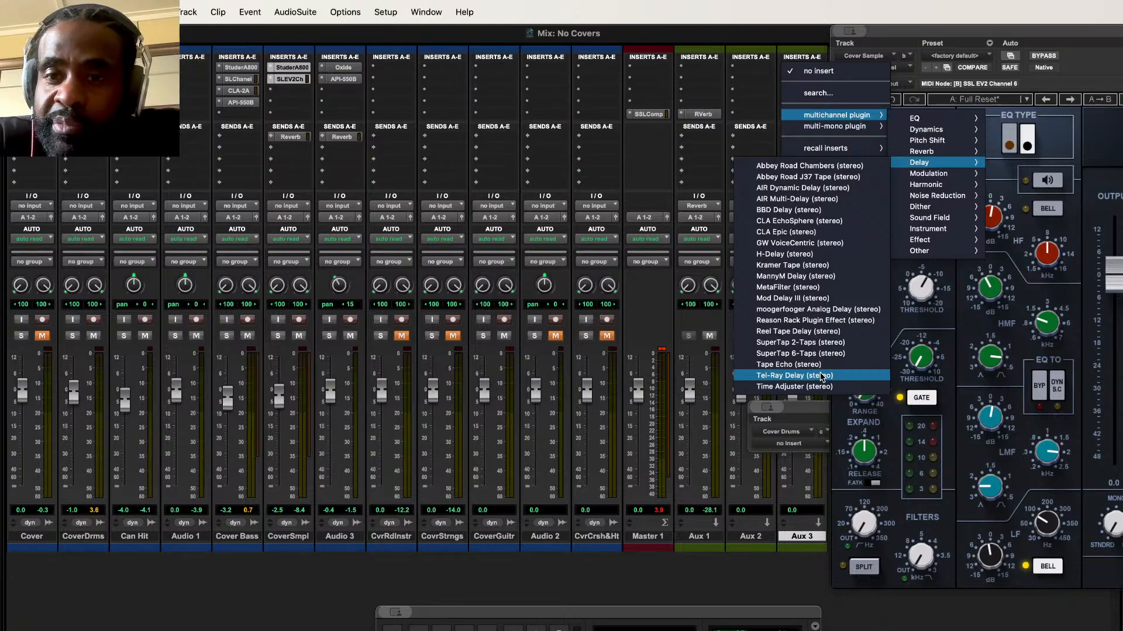
pyautogui.click(822, 377)
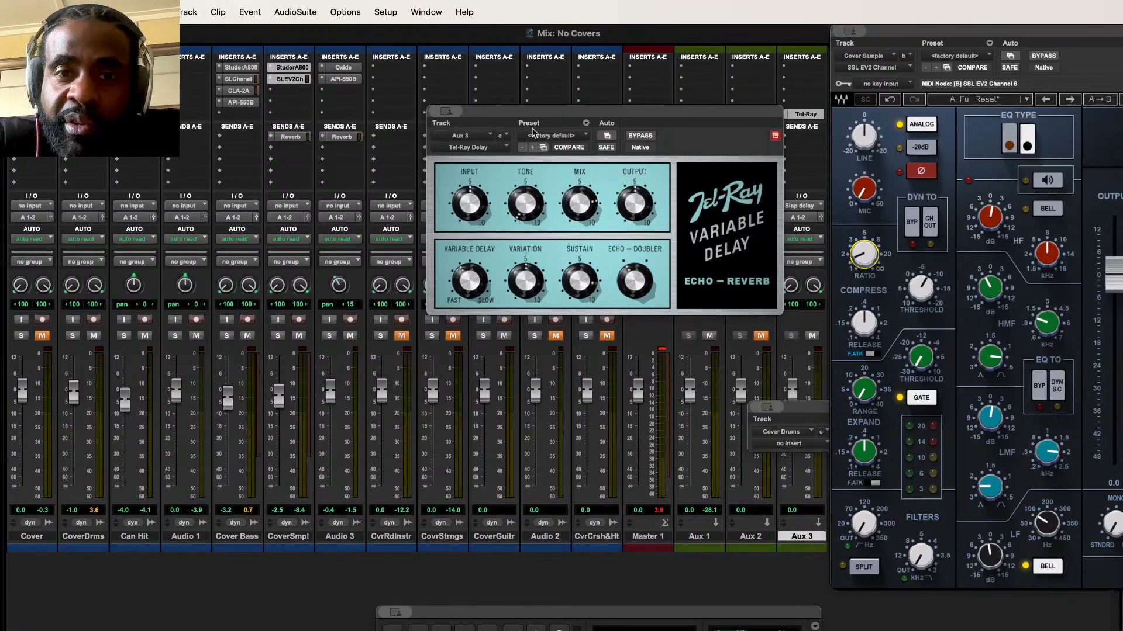
# Step: Load the Bomb Factory preset Slap in Aux 3's Tel-Ray Delay
pyautogui.moveTo(548, 111); pyautogui.dragTo(535, 287)
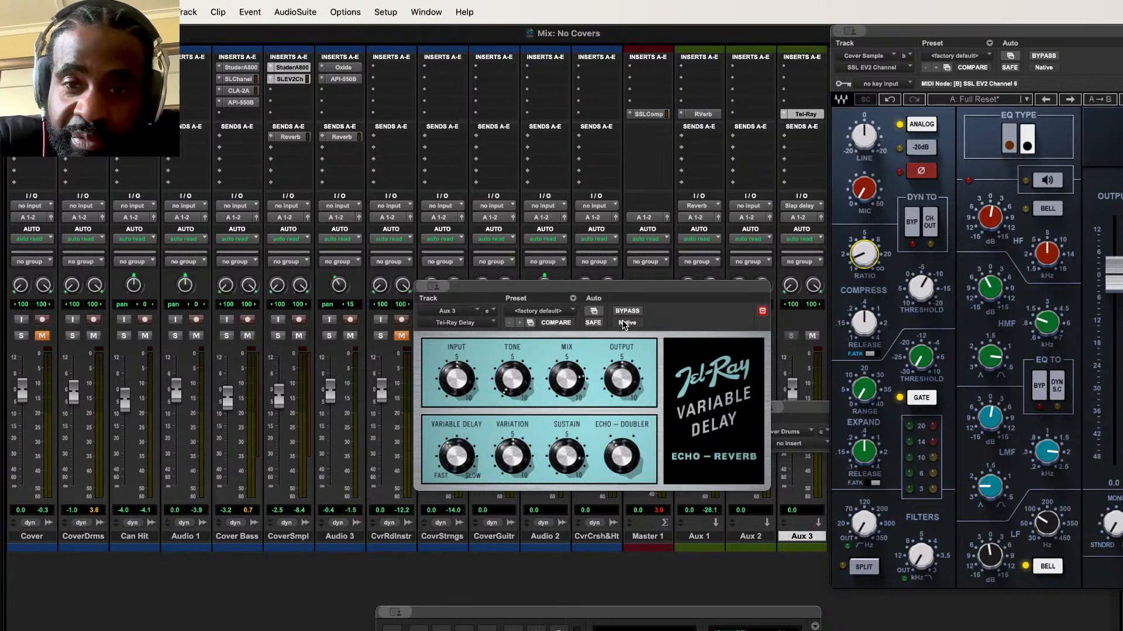
pyautogui.click(543, 314)
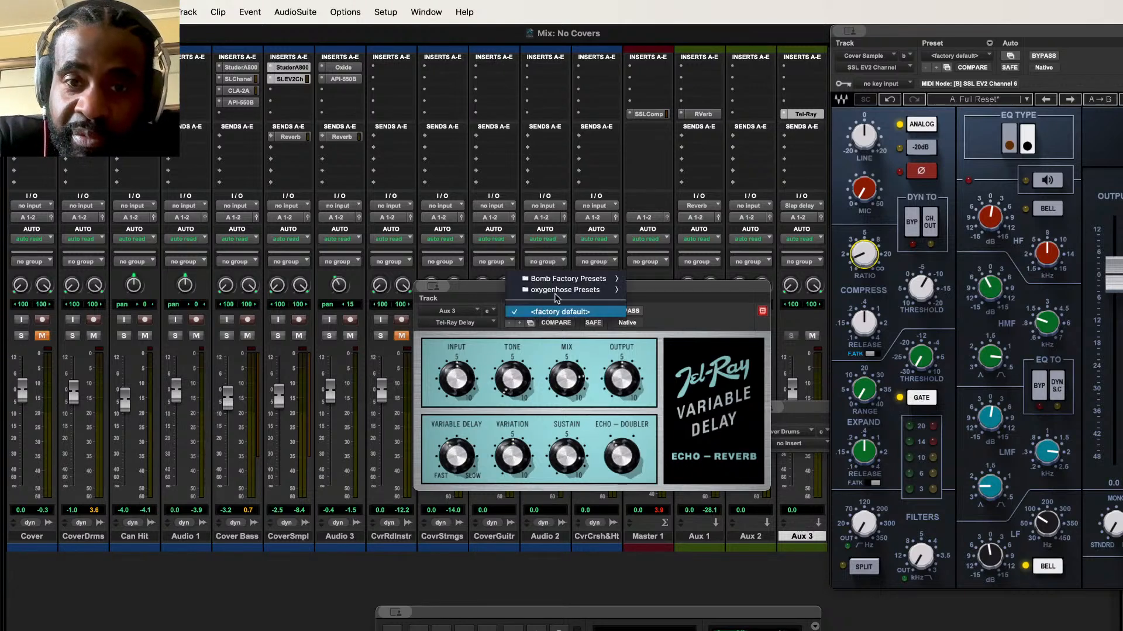
pyautogui.moveTo(602, 290)
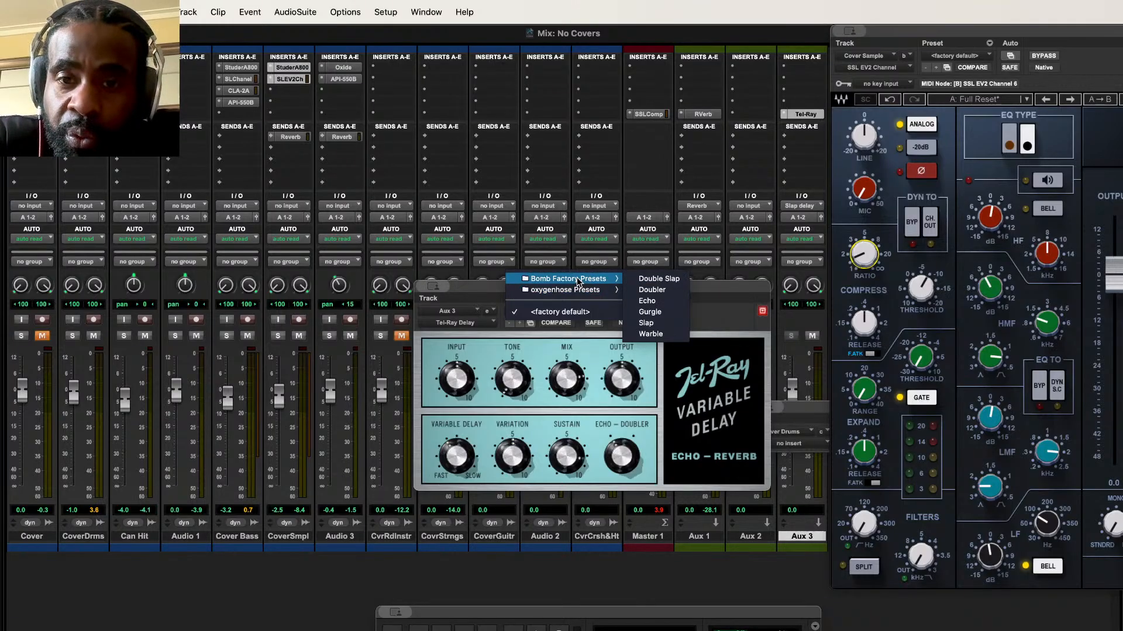
pyautogui.click(668, 323)
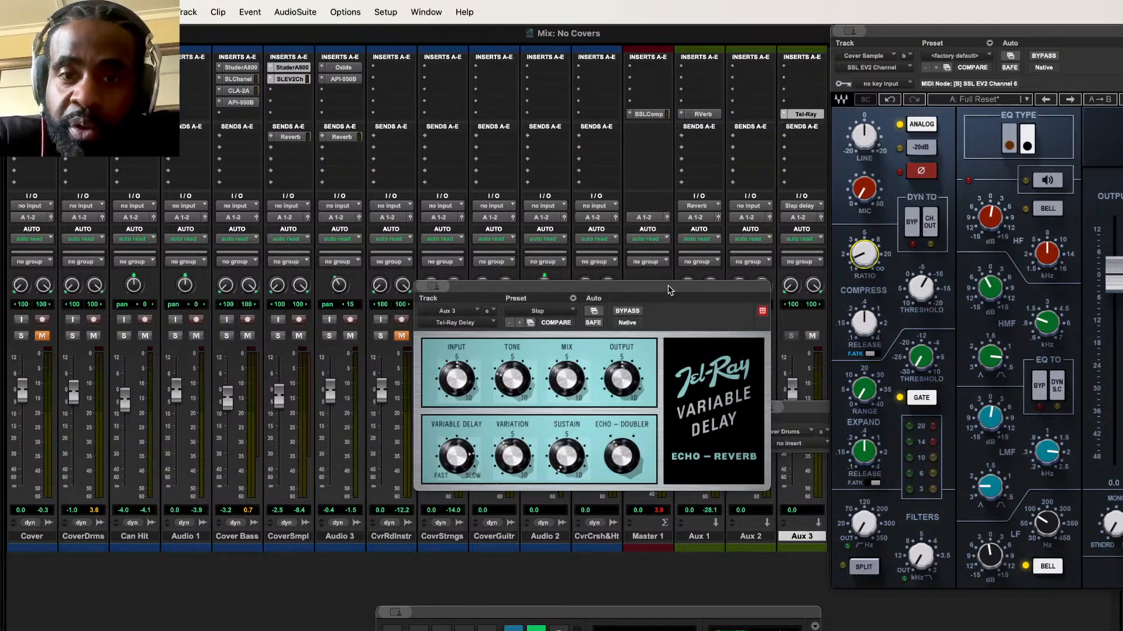
# Step: Start playback with the Tel-Ray window moved clear of the track controls, solo-safe Aux 3 and solo Audio 3
pyautogui.press('space')
pyautogui.moveTo(707, 287); pyautogui.dragTo(735, 455)
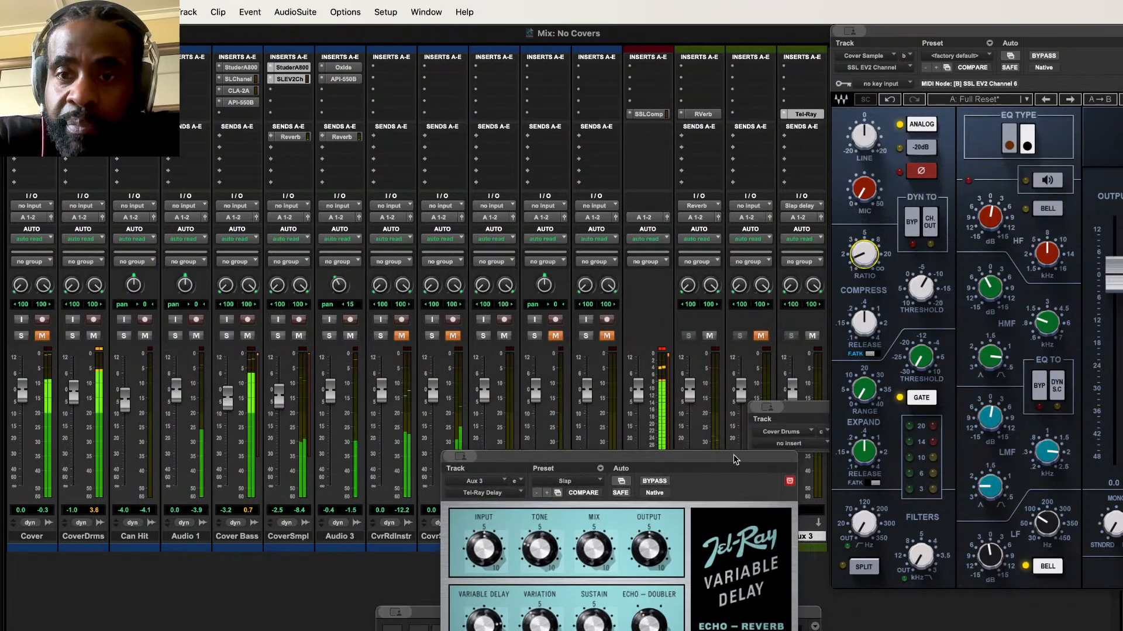
pyautogui.click(790, 336)
pyautogui.click(791, 336)
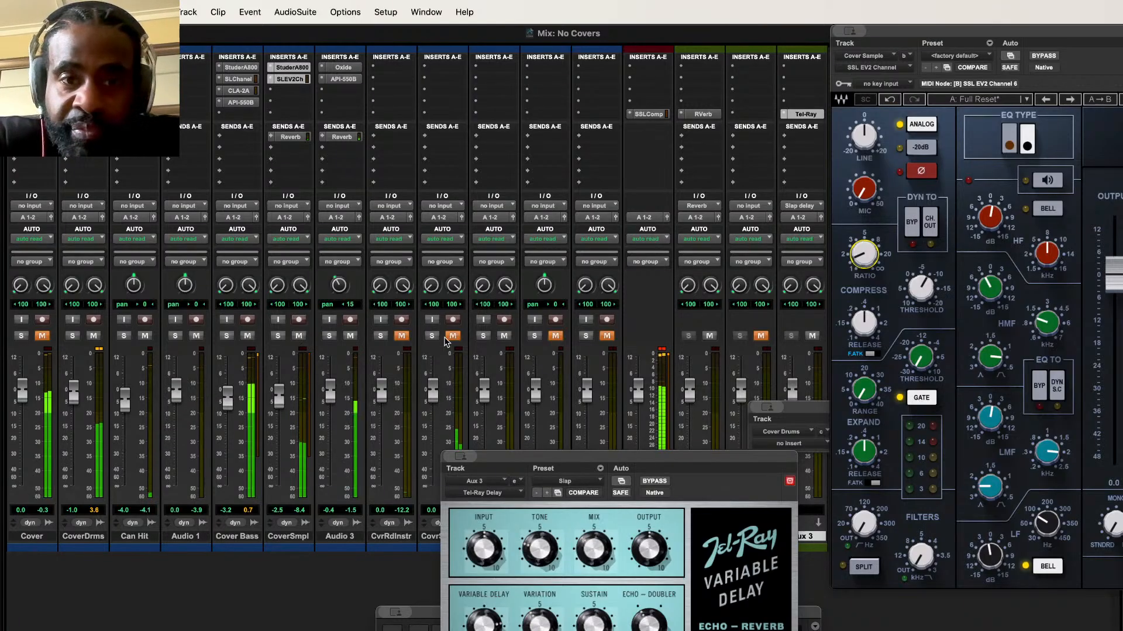
pyautogui.click(331, 337)
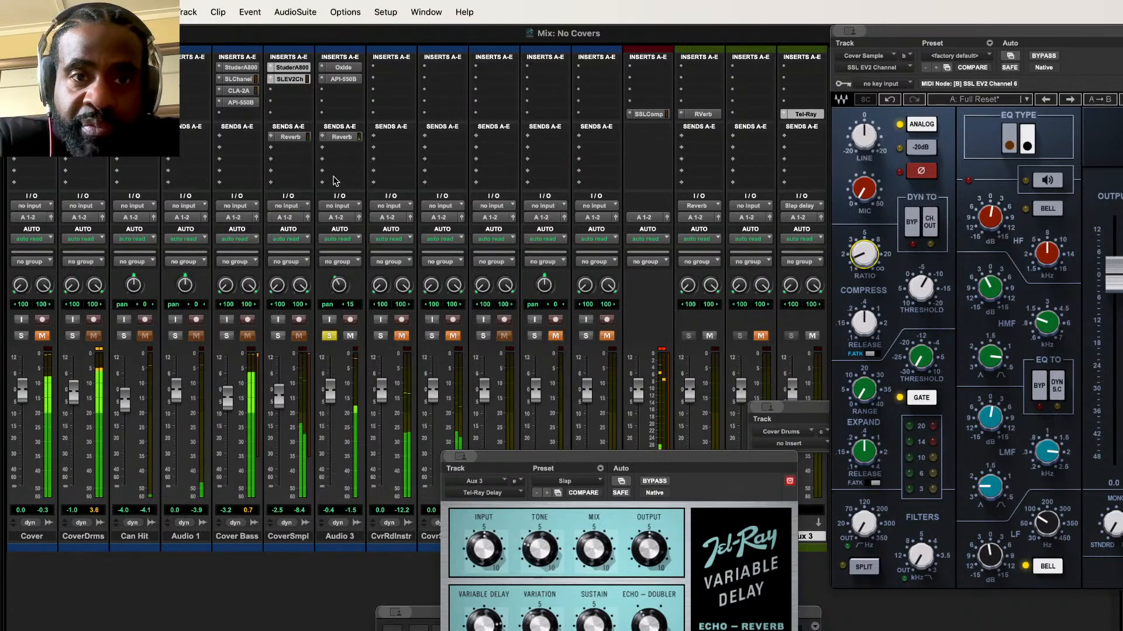
# Step: Assign Audio 3's send B to the stereo Slap delay bus
pyautogui.click(321, 148)
pyautogui.moveTo(362, 160)
pyautogui.moveTo(465, 164)
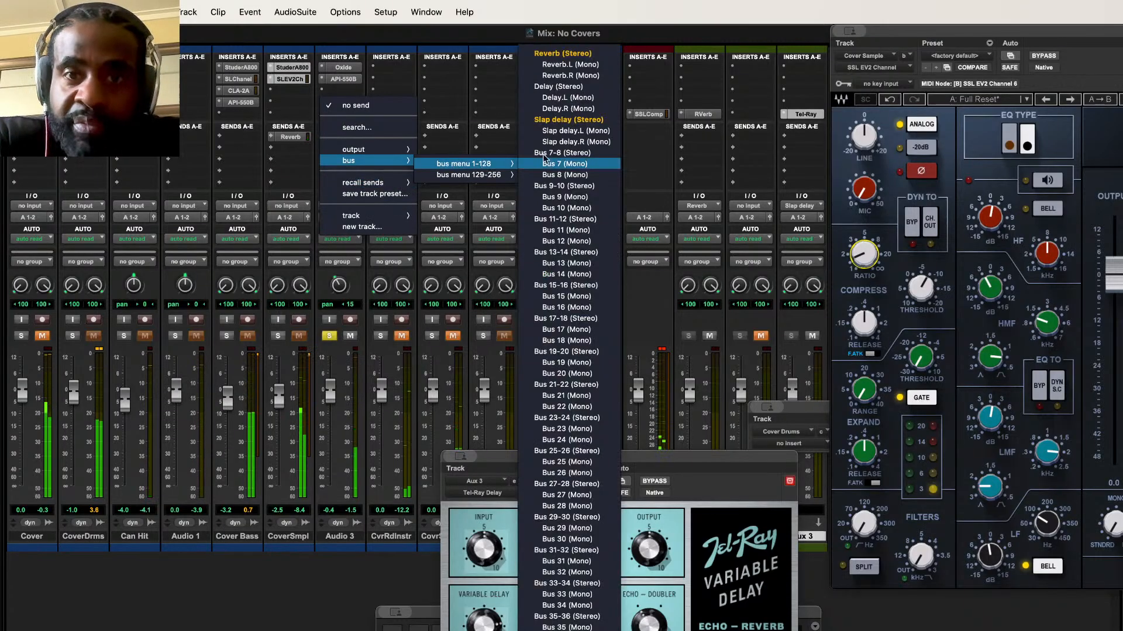
pyautogui.click(561, 130)
pyautogui.click(326, 151)
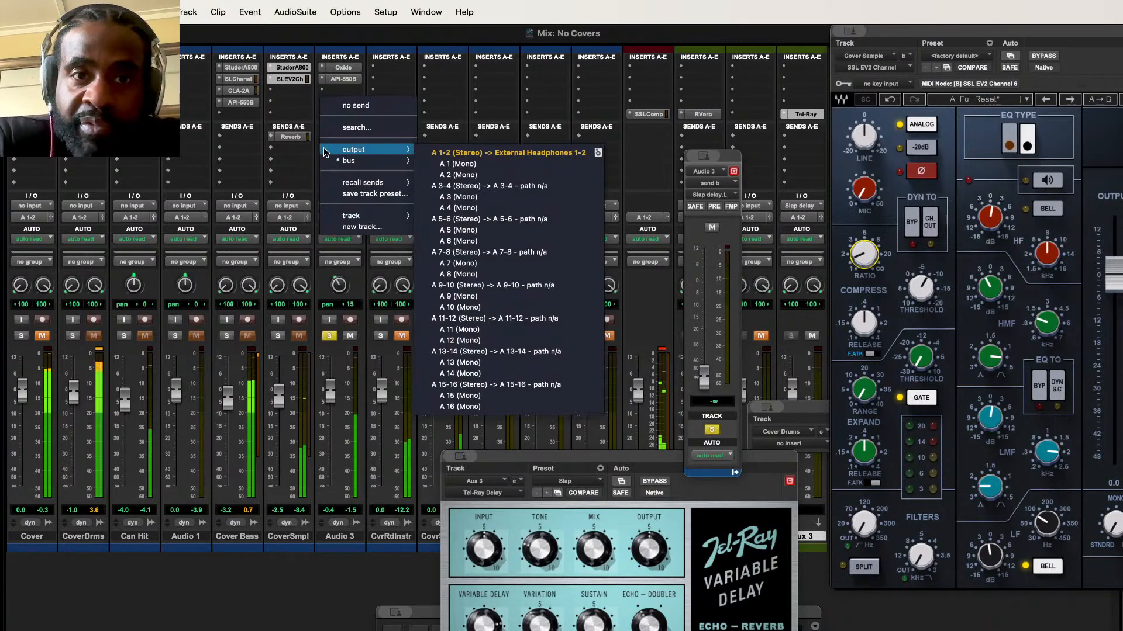
pyautogui.moveTo(467, 163)
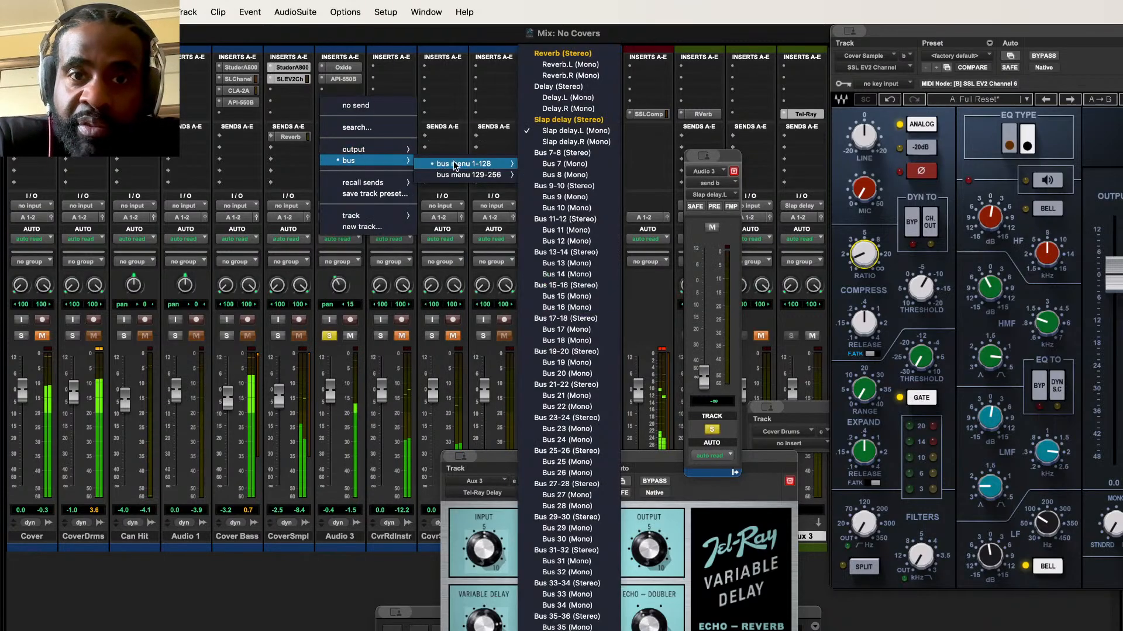
pyautogui.click(562, 119)
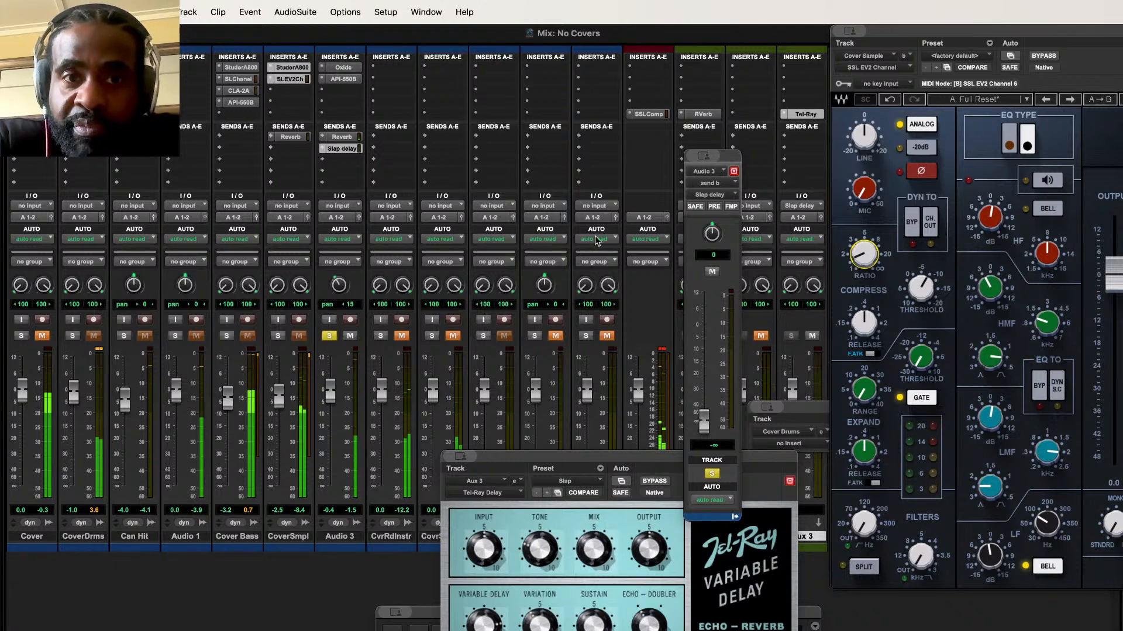
pyautogui.click(340, 150)
pyautogui.click(340, 150)
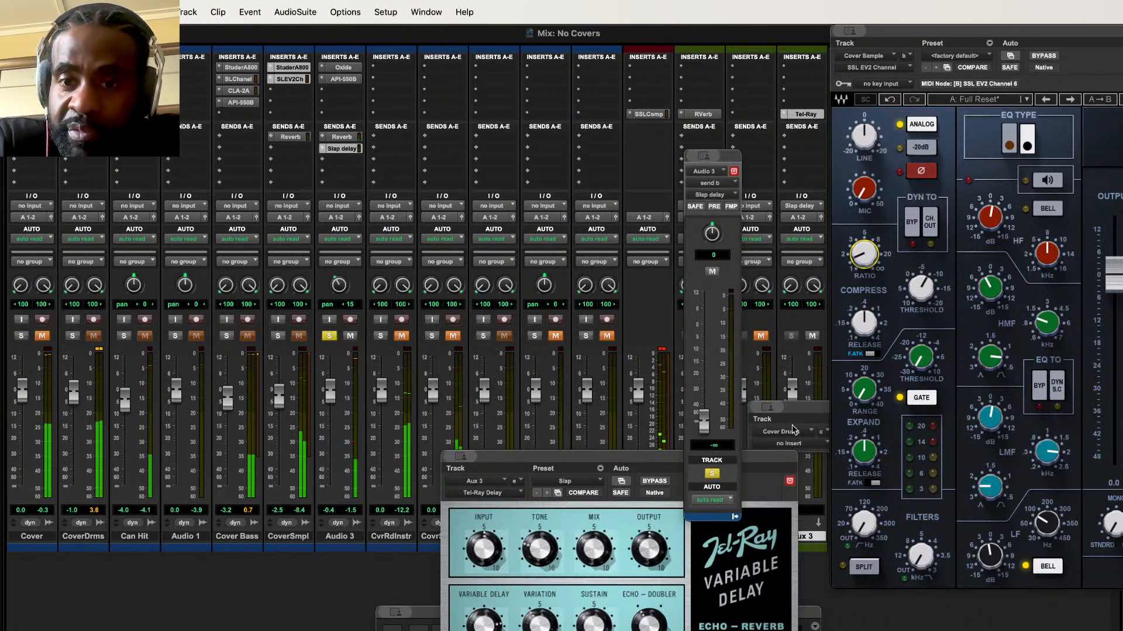
# Step: Set Audio 3's Slap delay send to -7.0 dB, auditioning it with mute, and slightly adjust the Tel-Ray Delay's sustain
pyautogui.moveTo(704, 420); pyautogui.dragTo(695, 344)
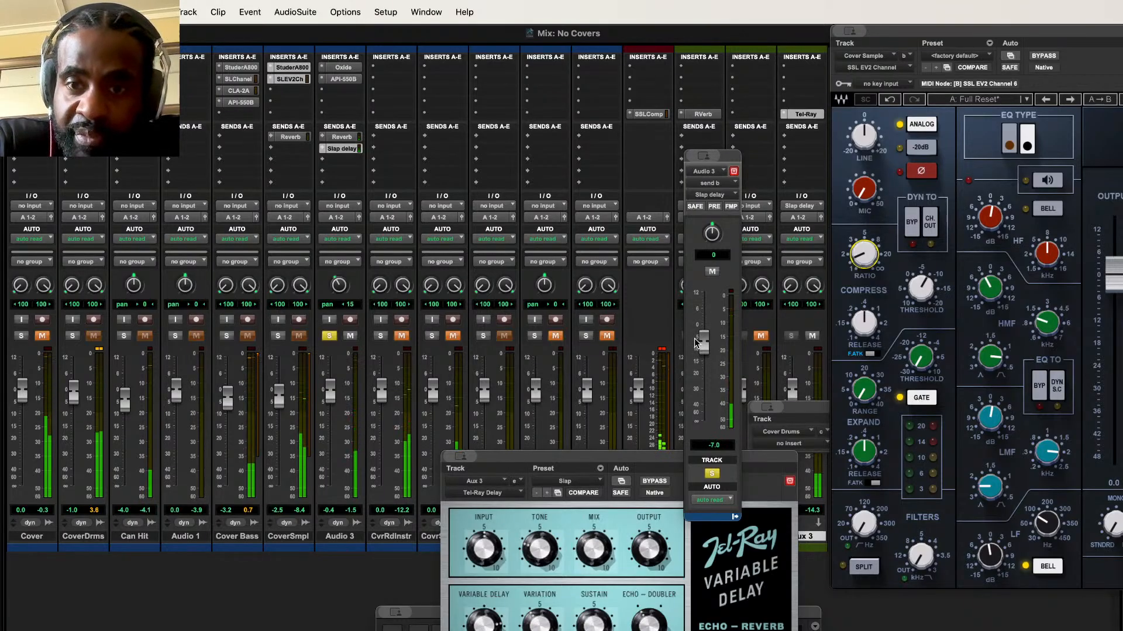
pyautogui.moveTo(693, 339); pyautogui.dragTo(694, 335)
pyautogui.click(713, 272)
pyautogui.click(712, 271)
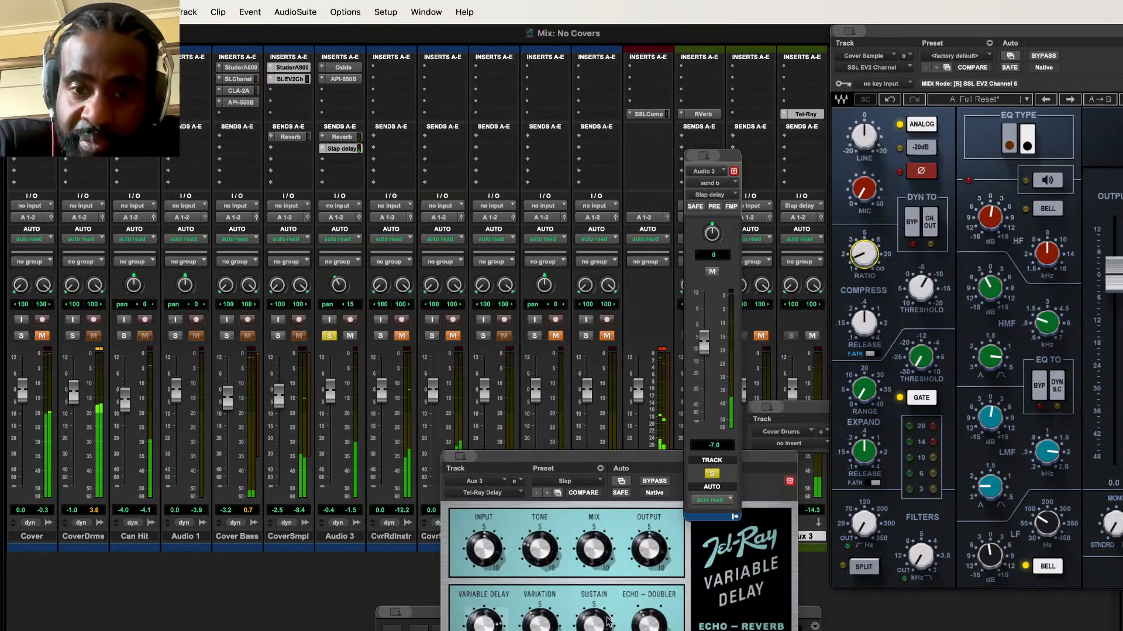
pyautogui.moveTo(608, 628); pyautogui.dragTo(602, 614)
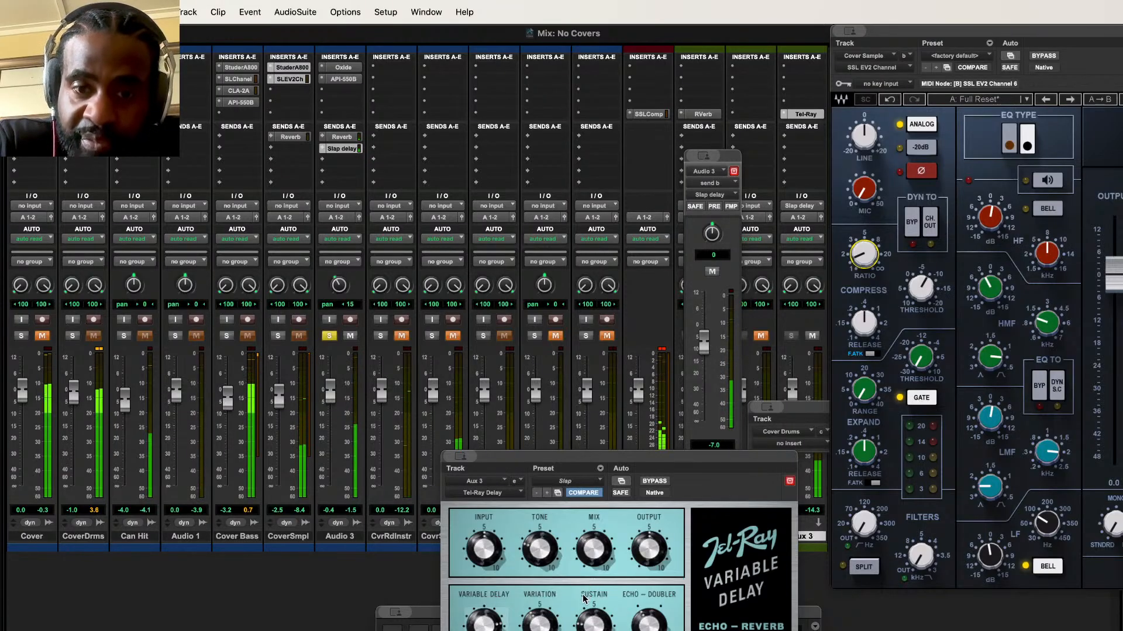
# Step: Audition Audio 3's Reverb send with mute and set the RVerb time on Aux 1 to 1.20
pyautogui.click(342, 138)
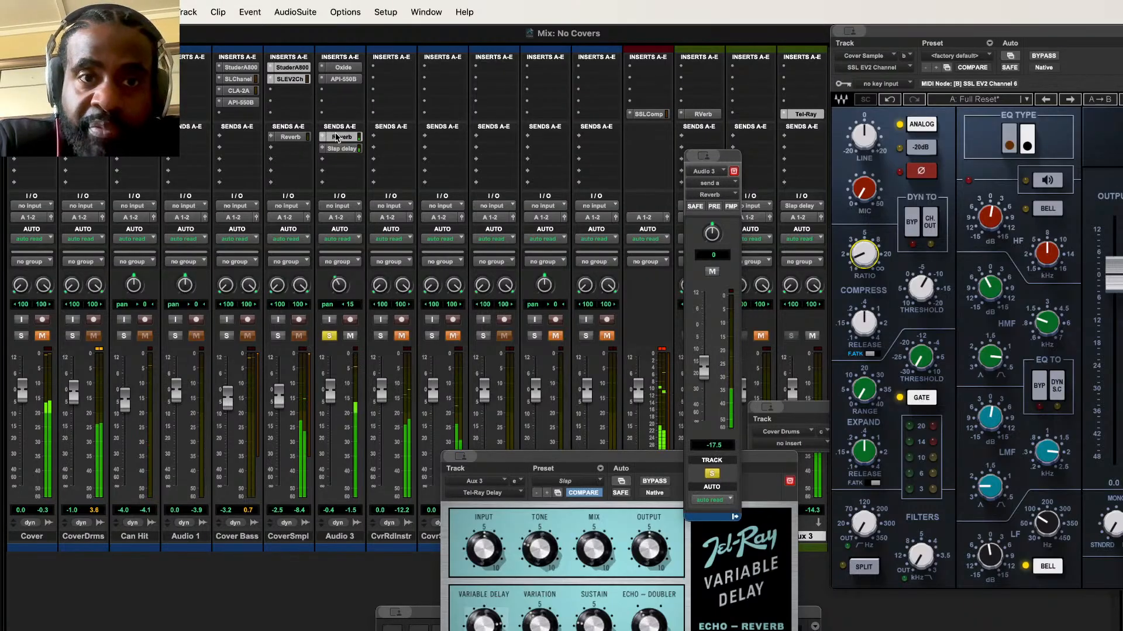
pyautogui.click(712, 272)
pyautogui.click(712, 271)
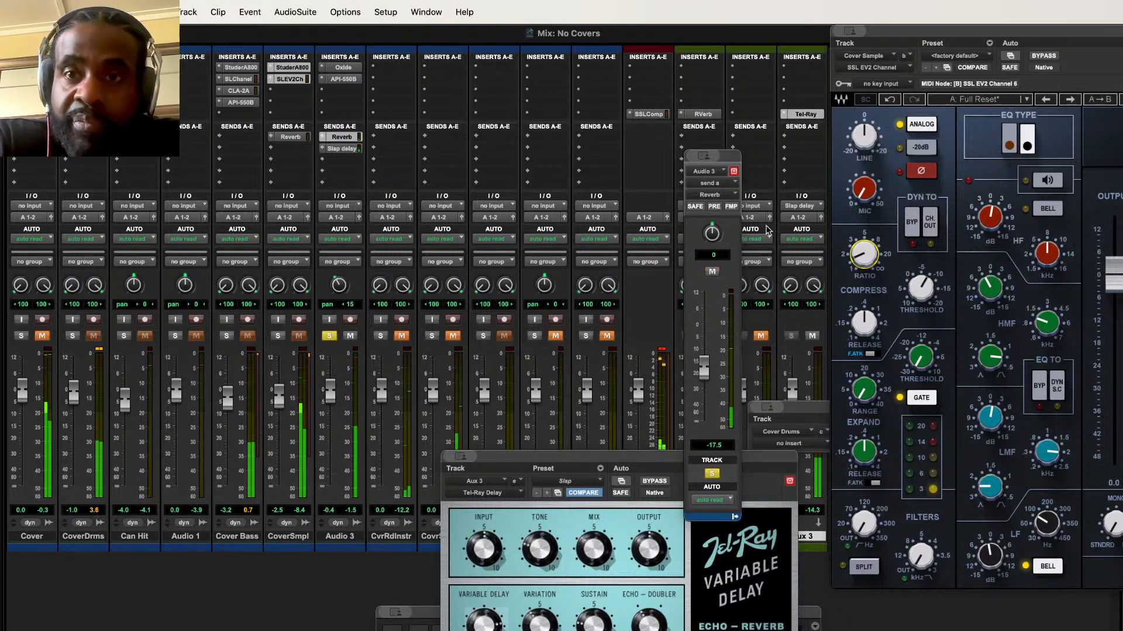
pyautogui.click(702, 114)
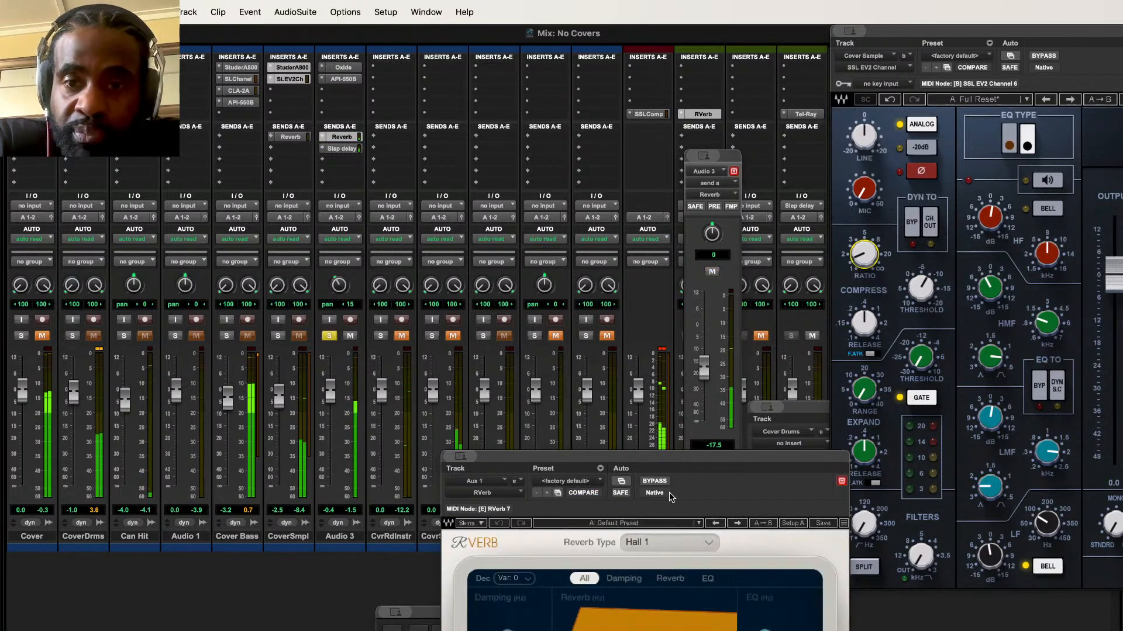
pyautogui.moveTo(629, 456); pyautogui.dragTo(566, 169)
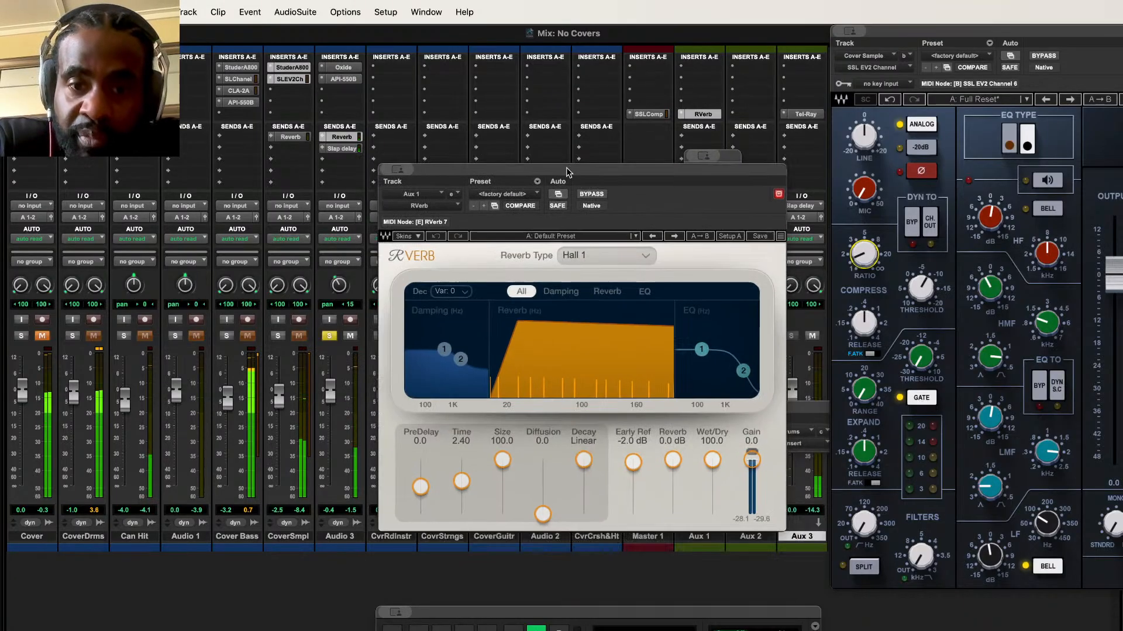
pyautogui.moveTo(461, 481); pyautogui.dragTo(461, 489)
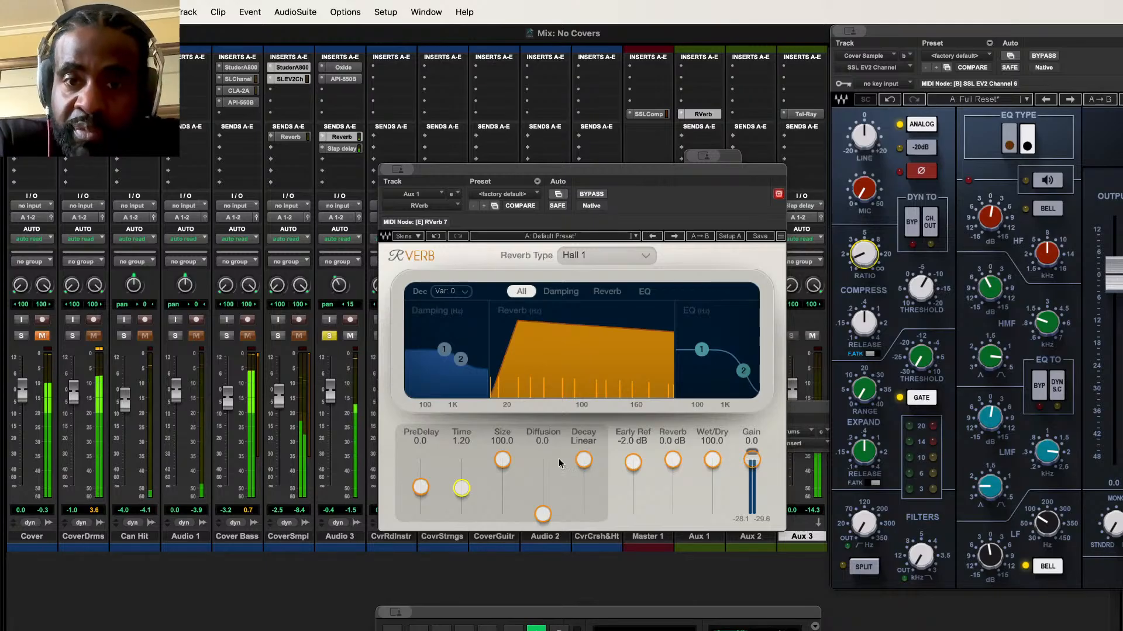
# Step: Unsolo Audio 3 and lower its volume fader to -1.5 dB
pyautogui.click(330, 337)
pyautogui.moveTo(713, 178); pyautogui.dragTo(758, 342)
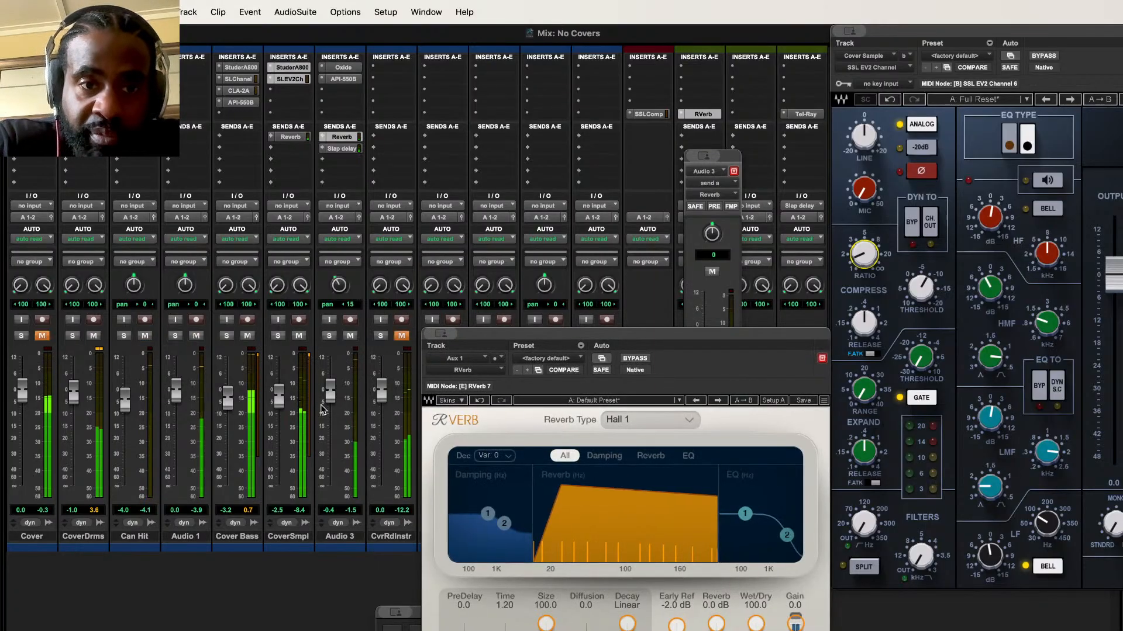
pyautogui.moveTo(330, 395); pyautogui.dragTo(325, 429)
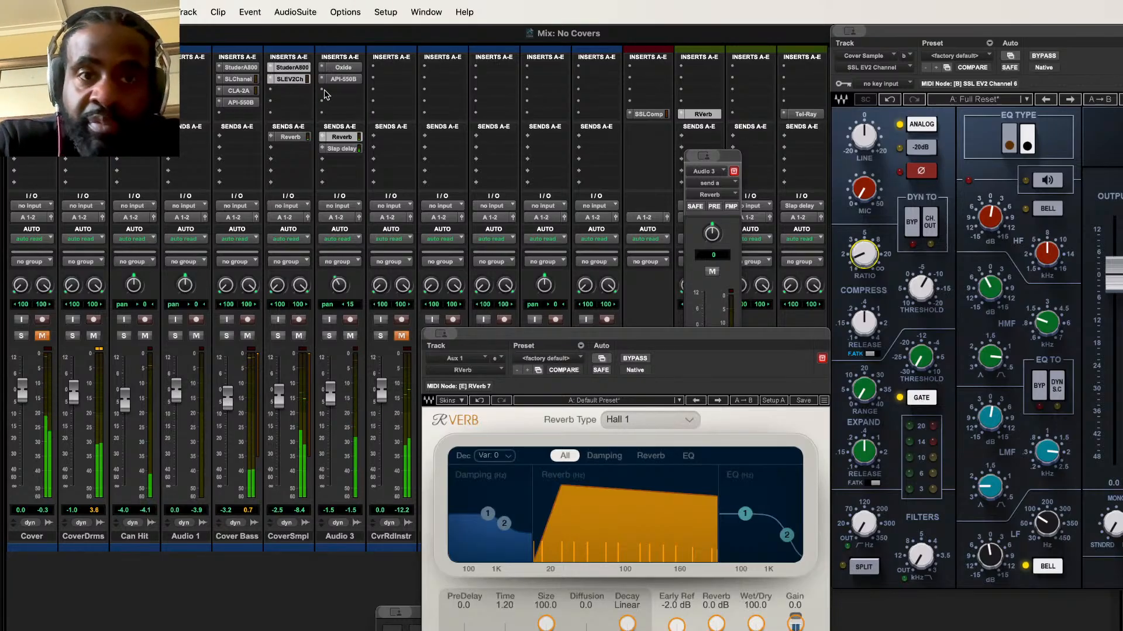
# Step: Insert the mono SSLGChannel plugin in slot C of Audio 3 and reposition its window to expose the controls
pyautogui.click(338, 102)
pyautogui.moveTo(375, 97)
pyautogui.moveTo(454, 112)
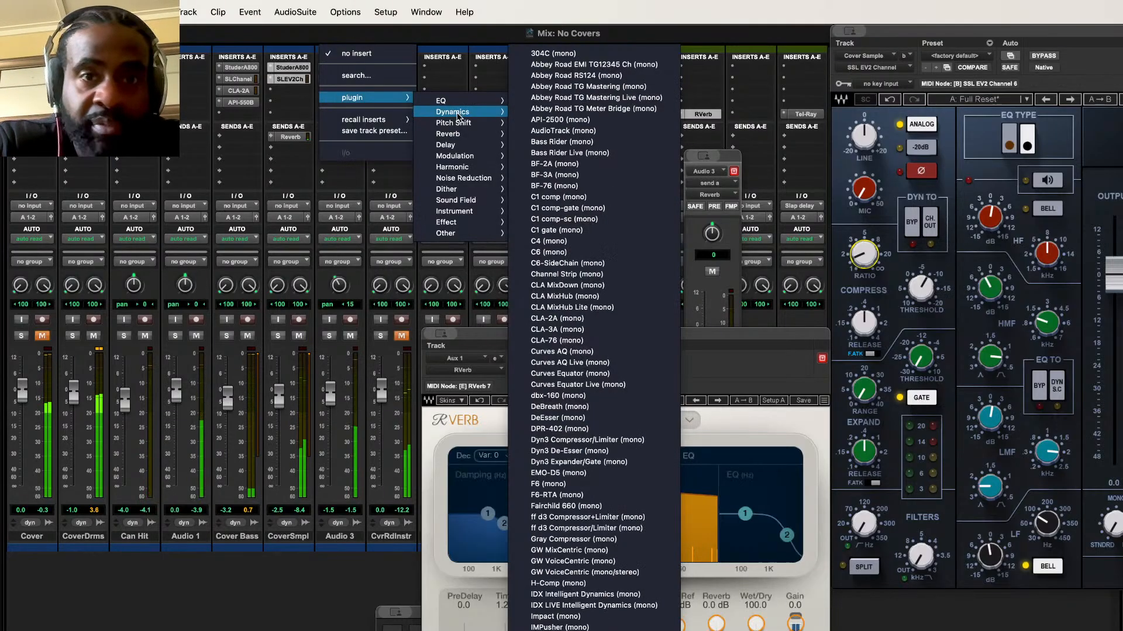
pyautogui.scroll(-15, 605, 563)
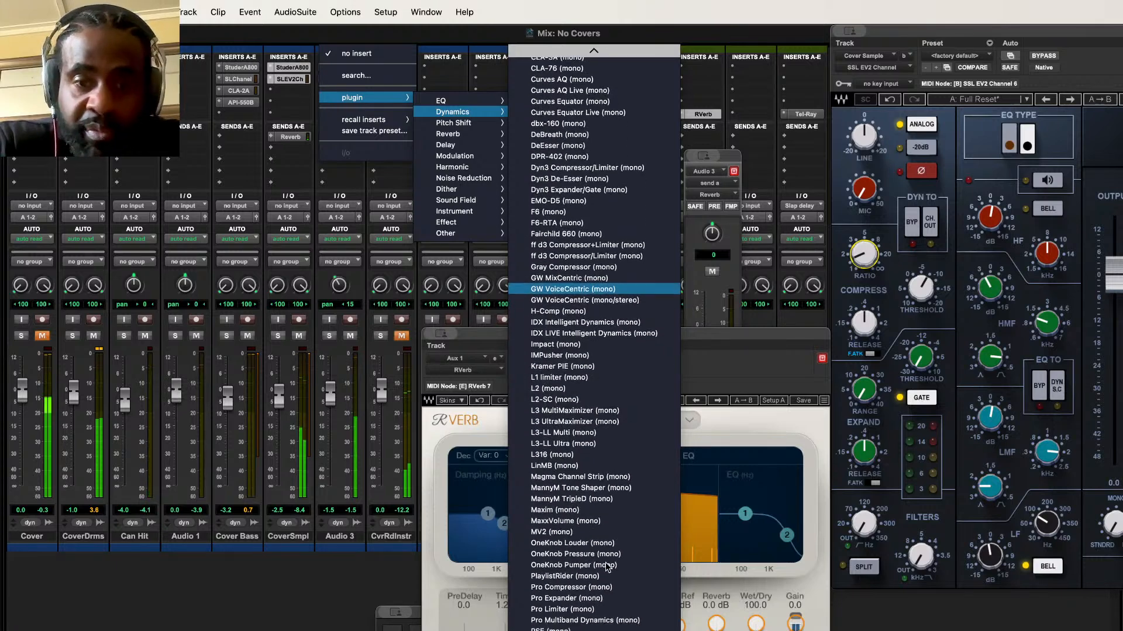
pyautogui.scroll(-5, 605, 565)
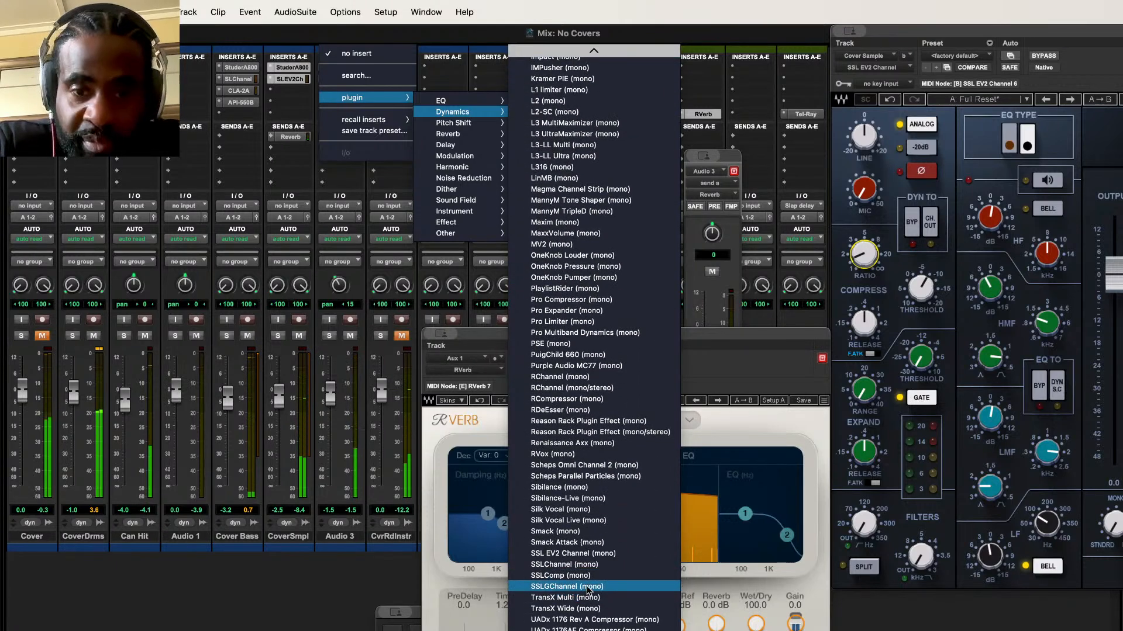
pyautogui.click(587, 587)
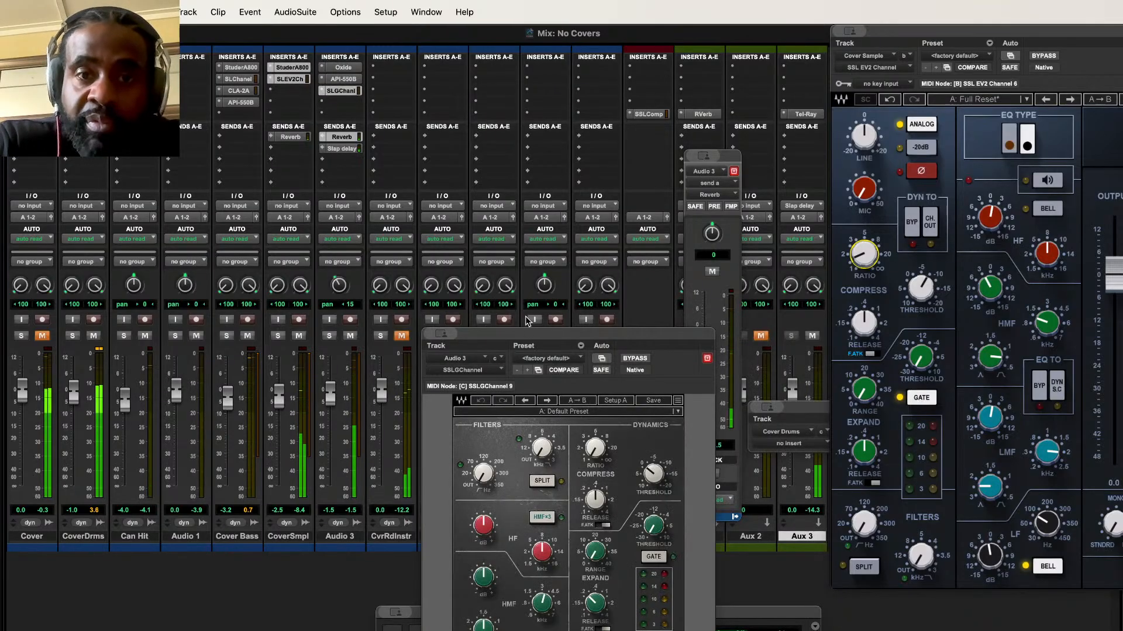
pyautogui.moveTo(524, 332); pyautogui.dragTo(542, 29)
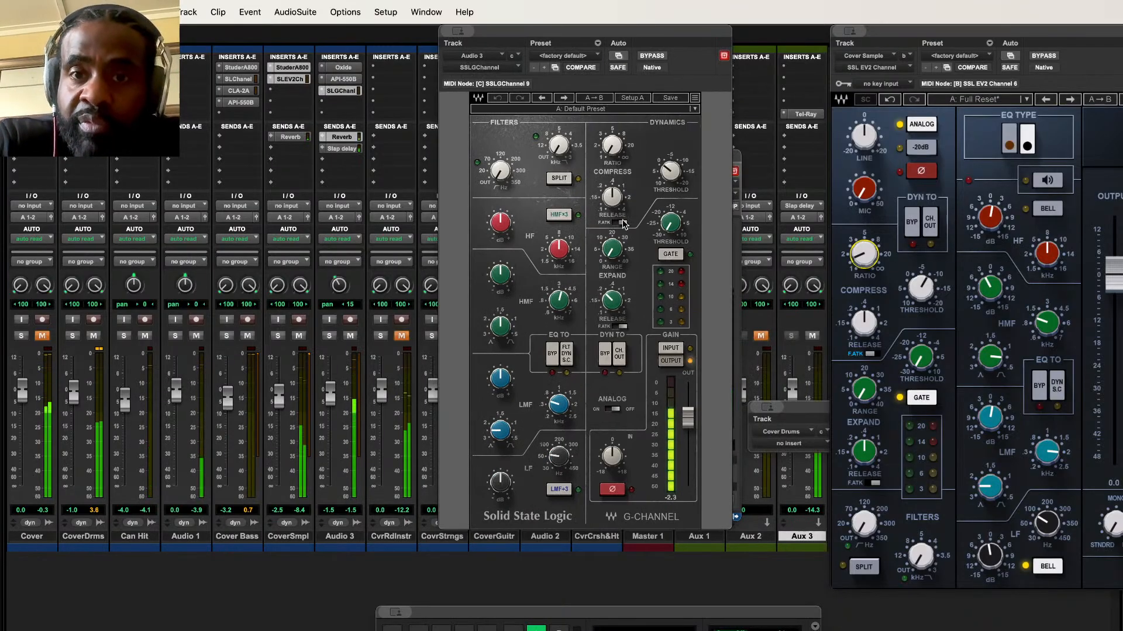
# Step: Raise the compressor ratio and adjust the compressor threshold in Audio 3's SSLGChannel
pyautogui.click(612, 145)
pyautogui.moveTo(612, 145); pyautogui.dragTo(611, 142)
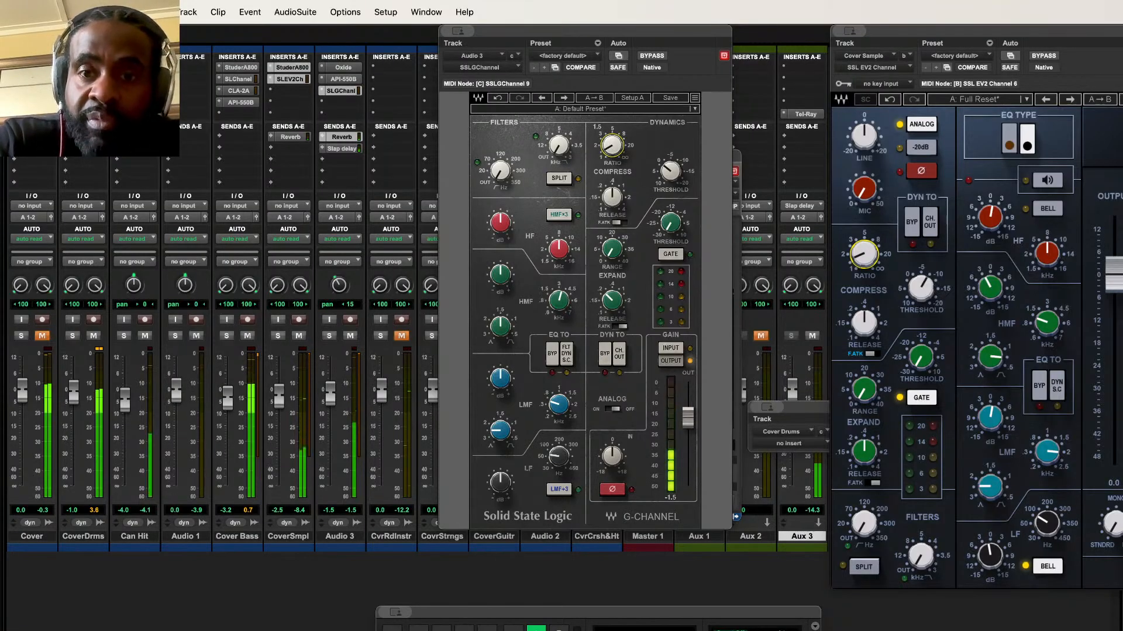
pyautogui.moveTo(611, 142); pyautogui.dragTo(612, 140)
pyautogui.moveTo(670, 171); pyautogui.dragTo(674, 182)
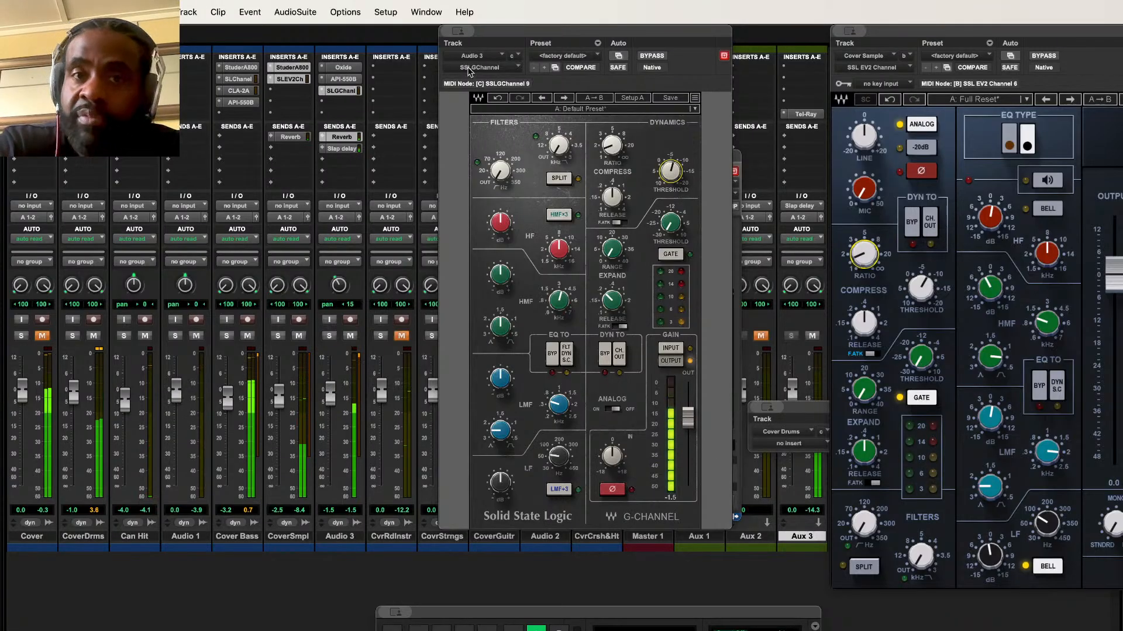
# Step: Unmute the Cover Reed Instrument track and audition it briefly in solo, leaving only the Cover track soloed and unmuted
pyautogui.click(403, 337)
pyautogui.click(381, 336)
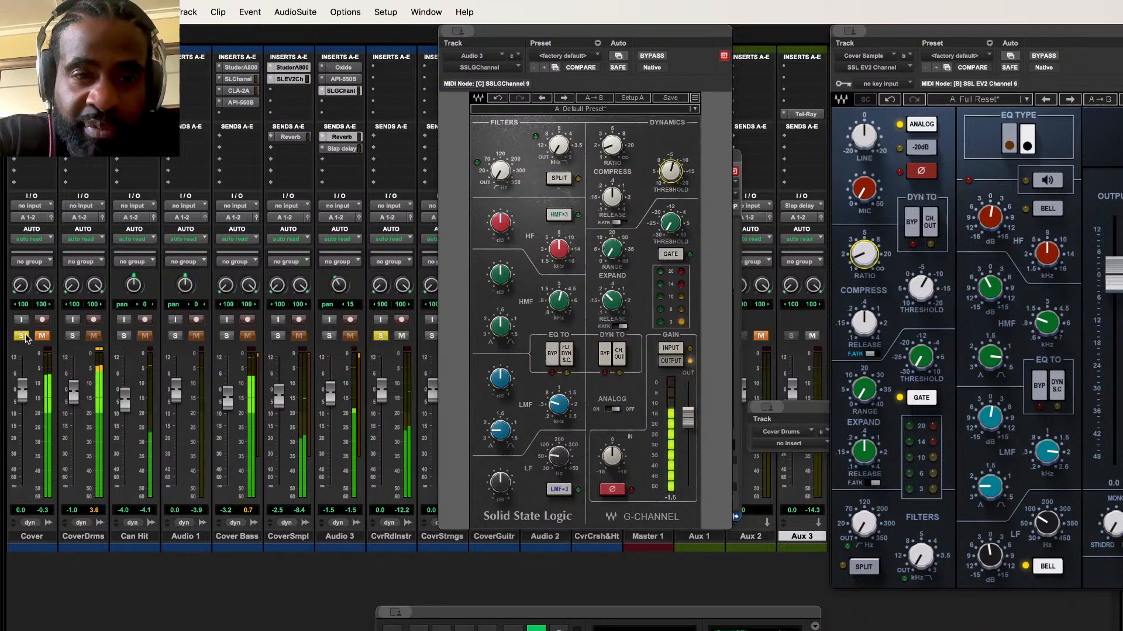
pyautogui.click(380, 336)
pyautogui.click(42, 336)
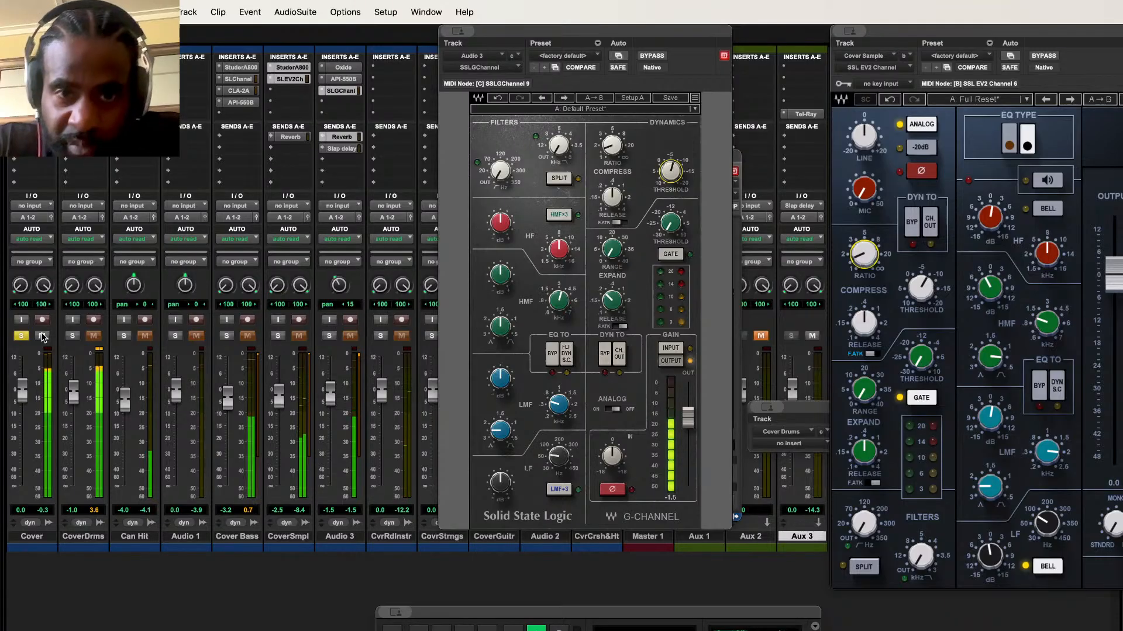
# Step: Move the Audio 3 SSLGChannel window aside, start playback and place the edit cursor near bar 7 on the Cover Strings track
pyautogui.moveTo(506, 34); pyautogui.dragTo(784, 59)
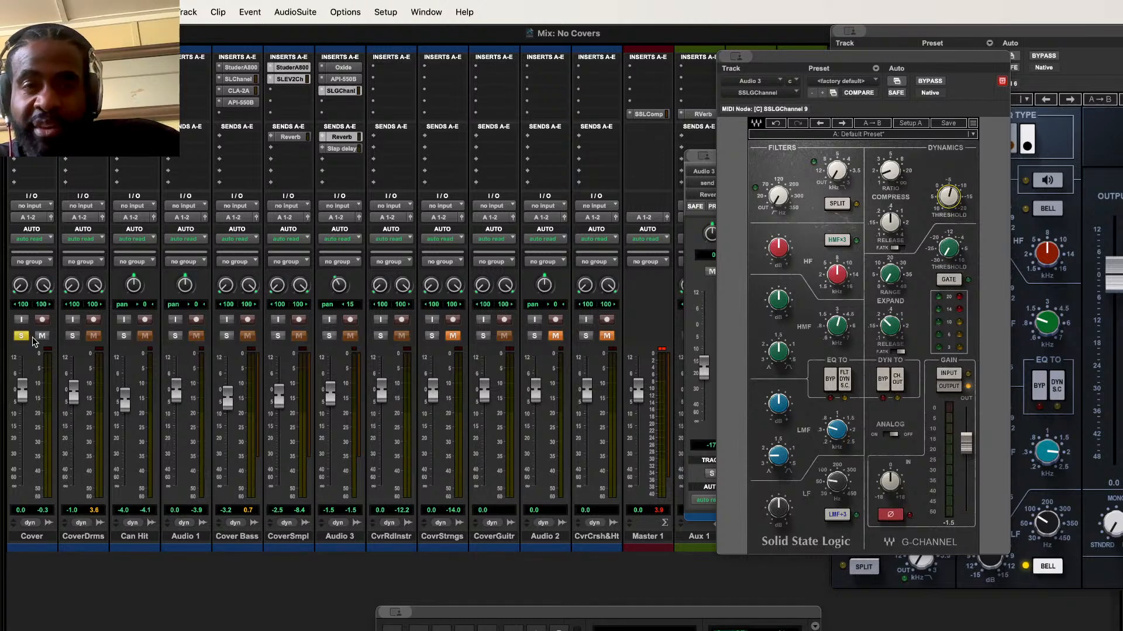
pyautogui.press('space')
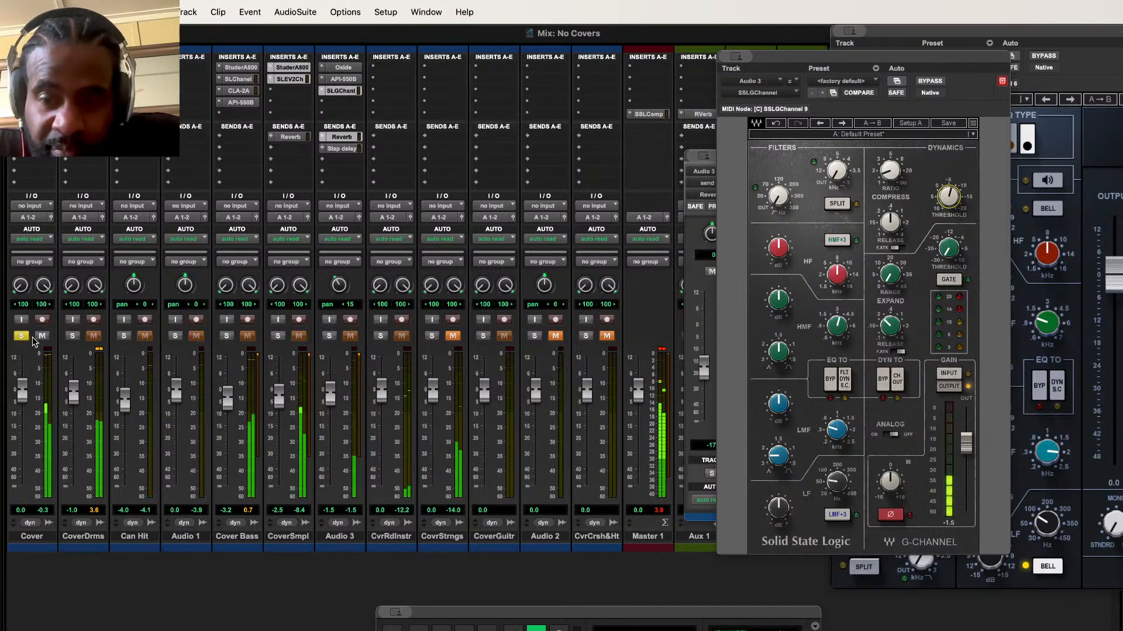
pyautogui.press('super+equal')
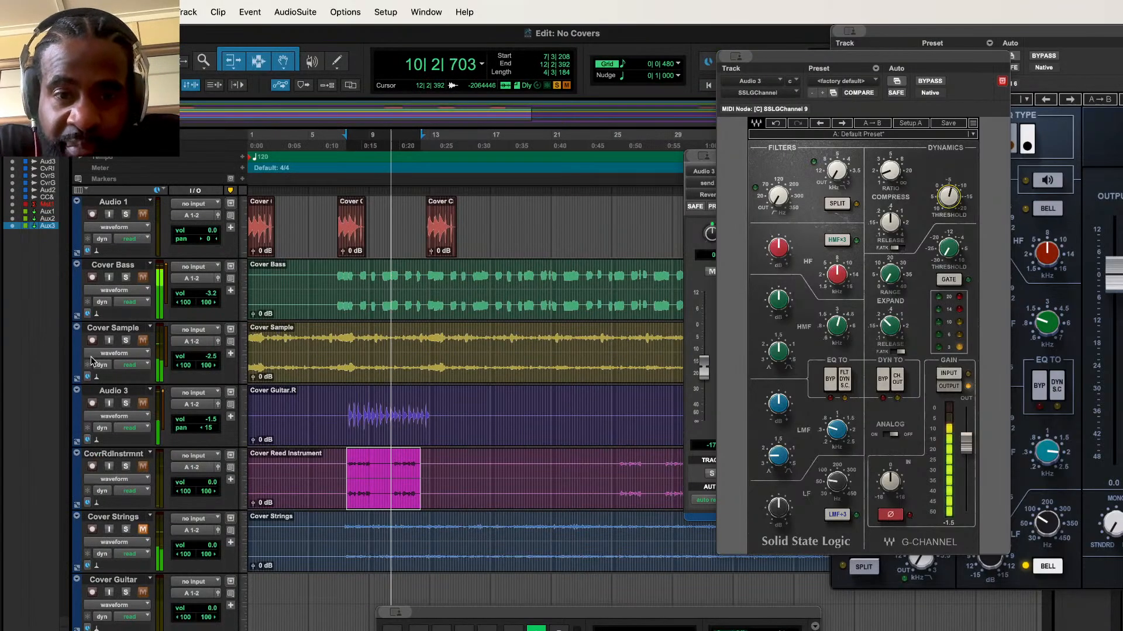
pyautogui.click(344, 530)
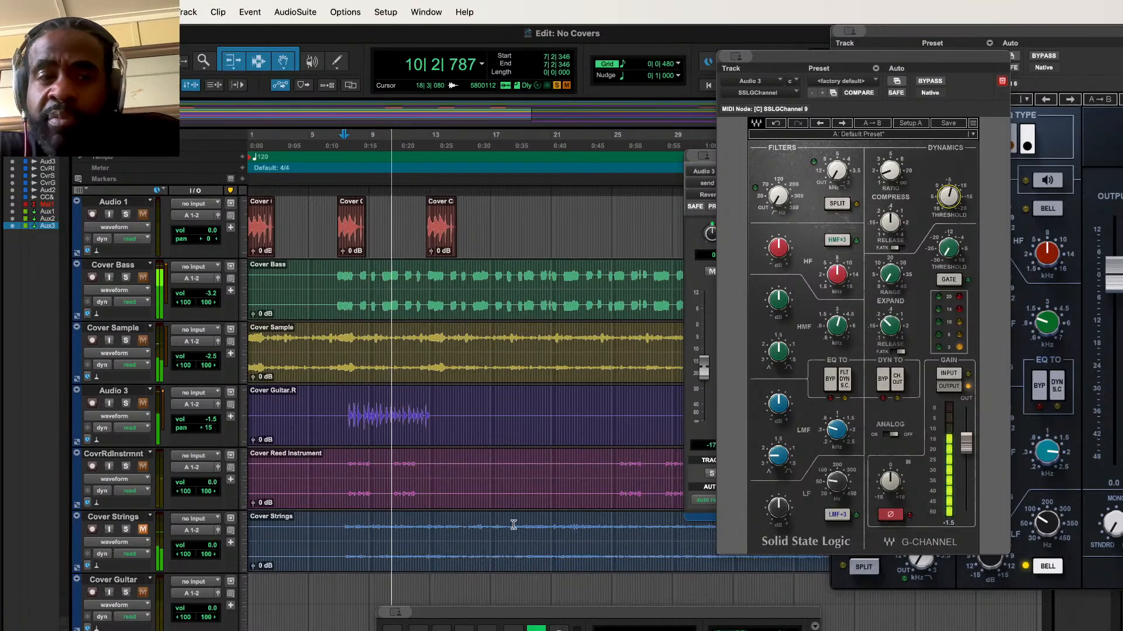
# Step: Solo and unmute the Cover Strings track, unsolo and mute the Cover track, and return to the Mix window
pyautogui.click(126, 529)
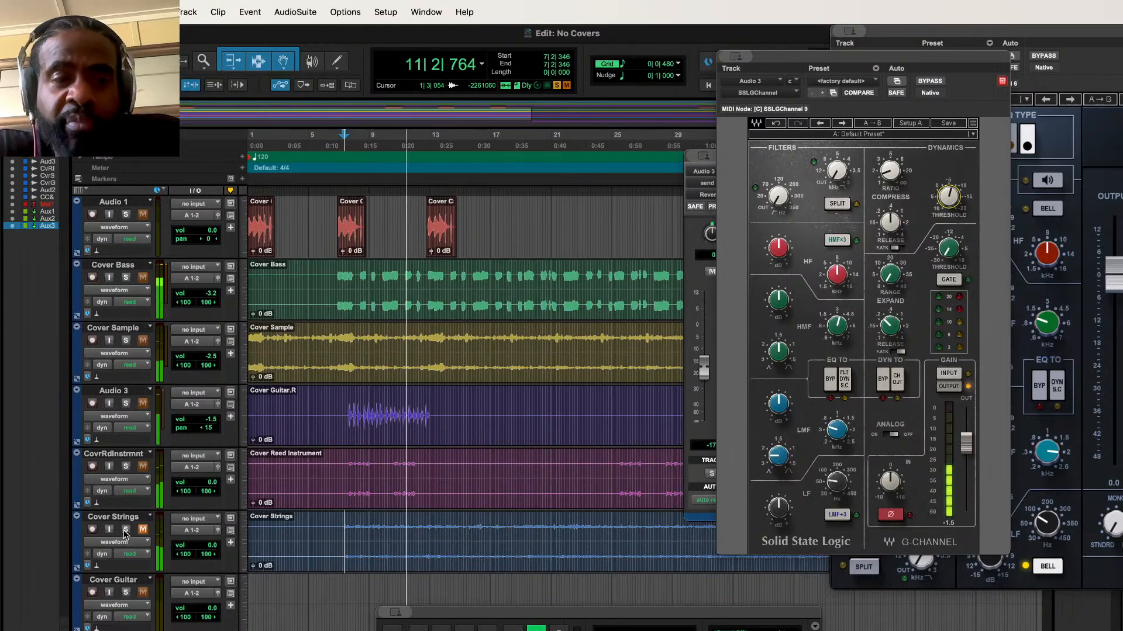
pyautogui.scroll(5, 140, 374)
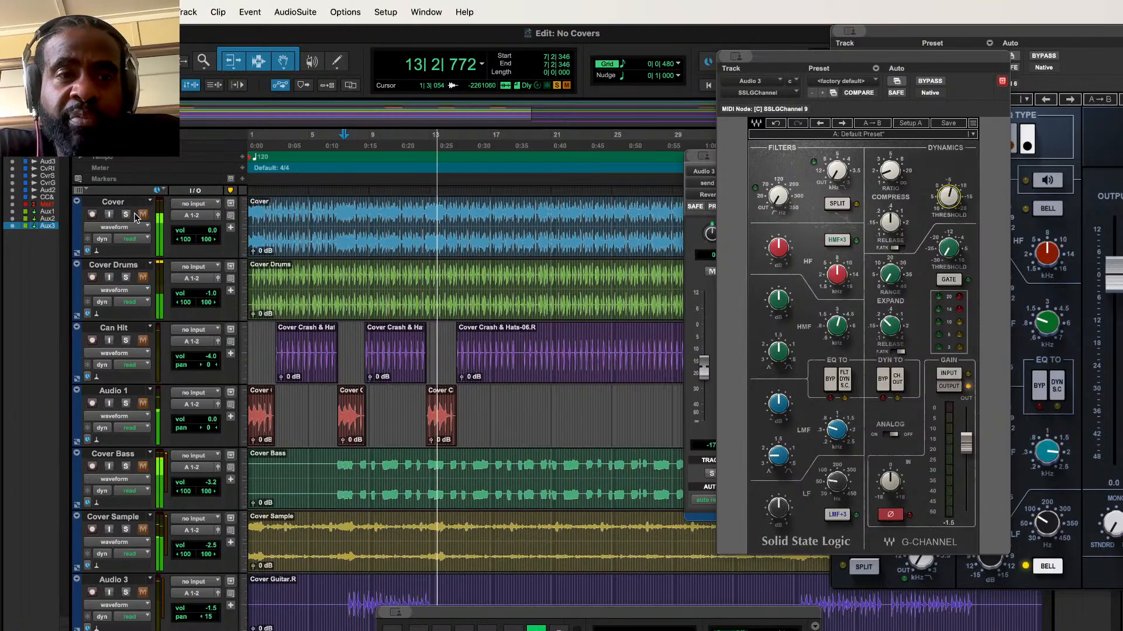
pyautogui.scroll(-10, 136, 217)
pyautogui.scroll(6, 139, 217)
pyautogui.scroll(1, 140, 217)
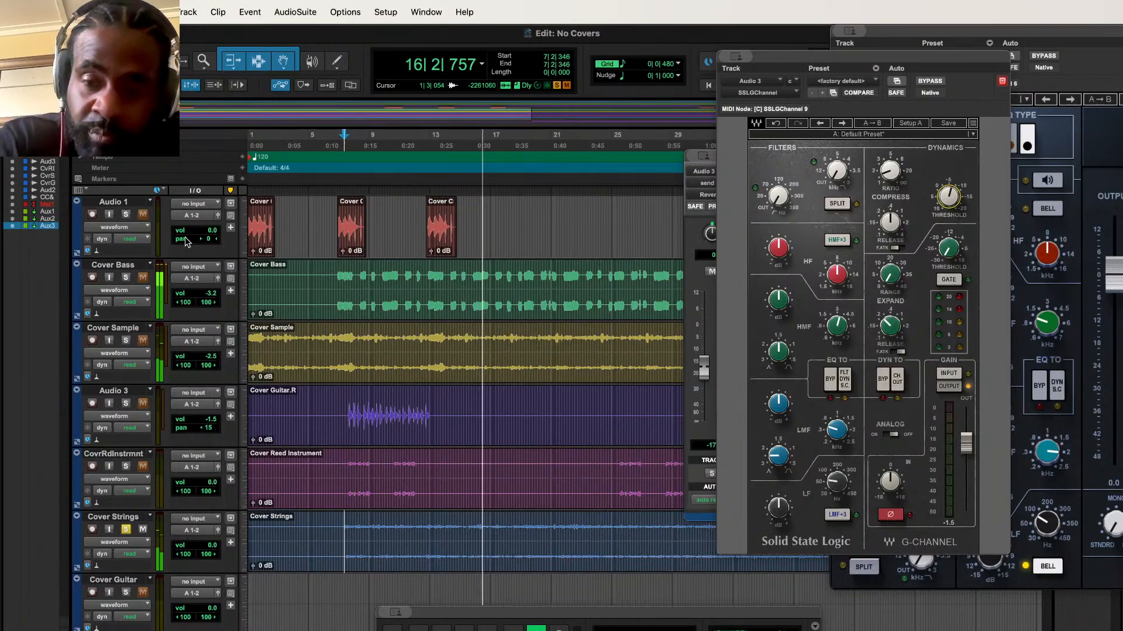
pyautogui.press('super+equal')
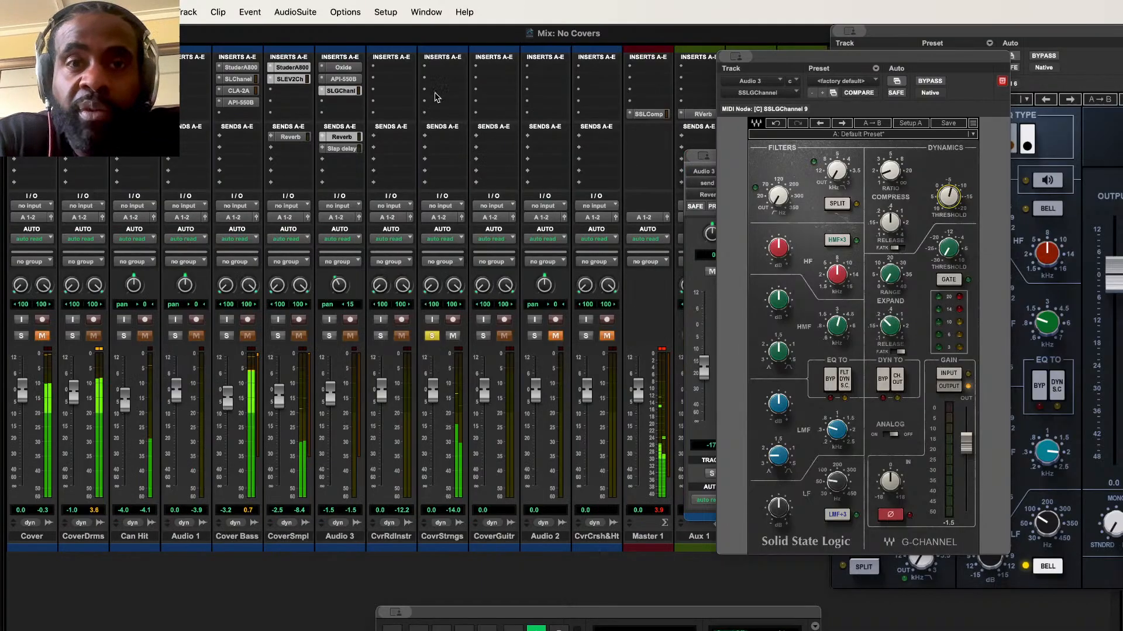
pyautogui.click(437, 67)
pyautogui.moveTo(437, 100)
pyautogui.moveTo(555, 101)
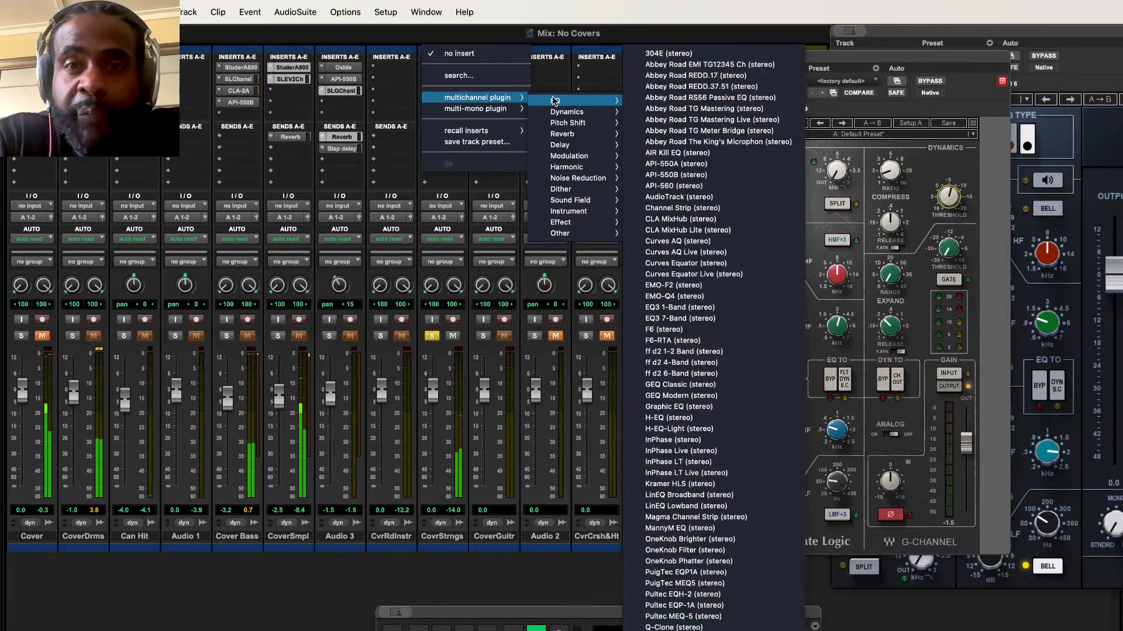
pyautogui.scroll(-5, 690, 551)
pyautogui.click(690, 552)
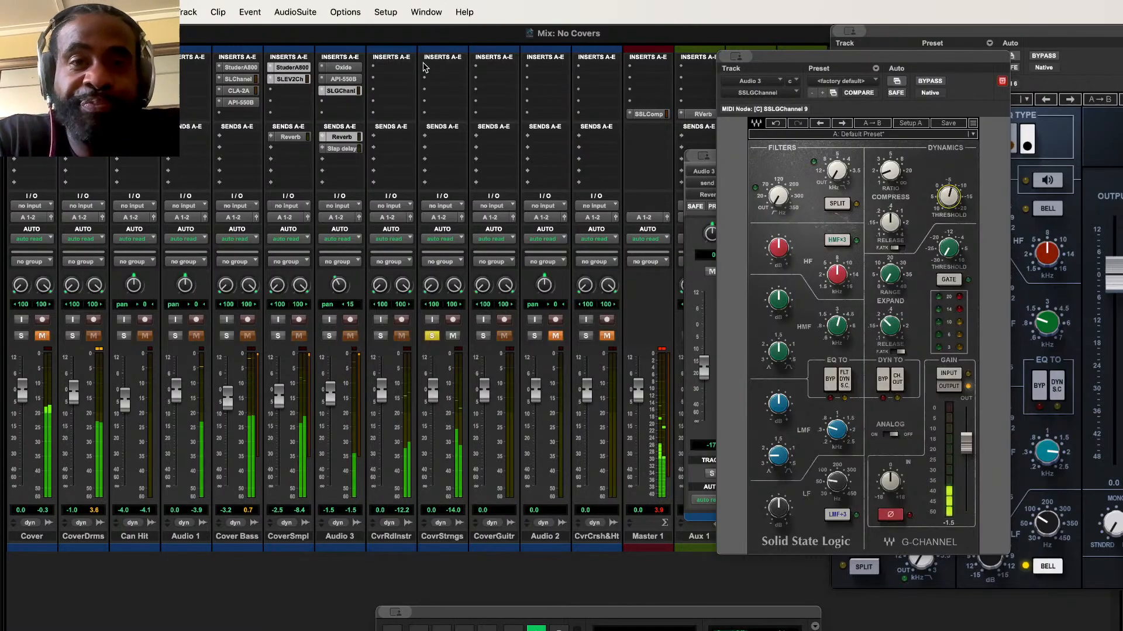
# Step: Insert the stereo UADx Pultec MEQ-5 EQ in slot A of Cover Strings and reposition its window over the mixer
pyautogui.click(451, 125)
pyautogui.moveTo(468, 98)
pyautogui.moveTo(566, 99)
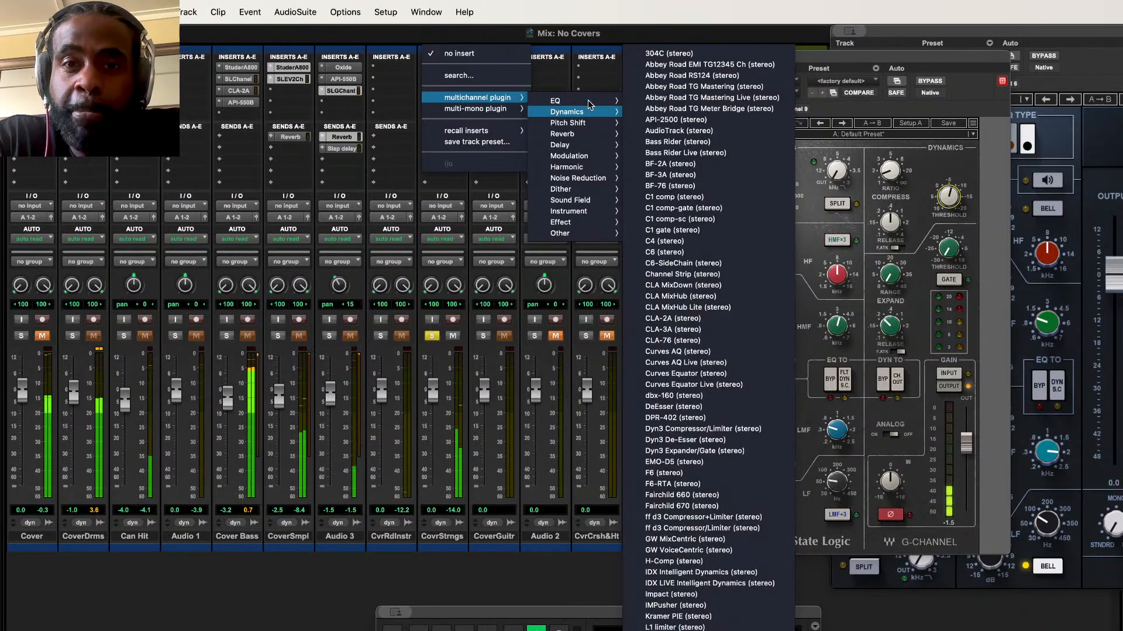
pyautogui.scroll(-5, 690, 263)
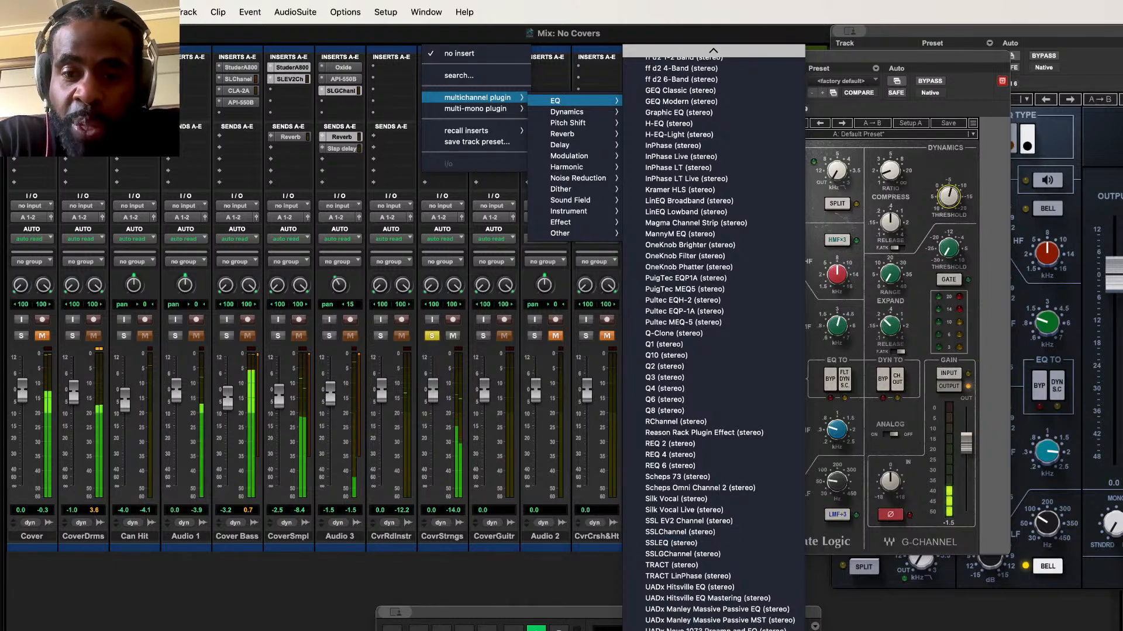
pyautogui.press('Escape')
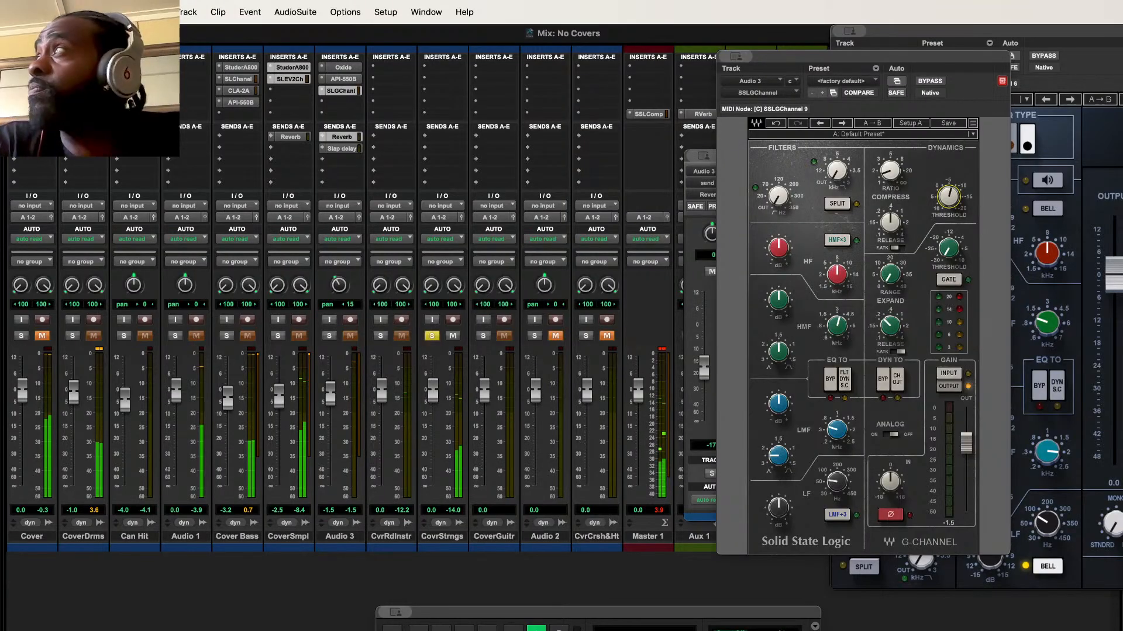
pyautogui.moveTo(934, 58); pyautogui.dragTo(583, 228)
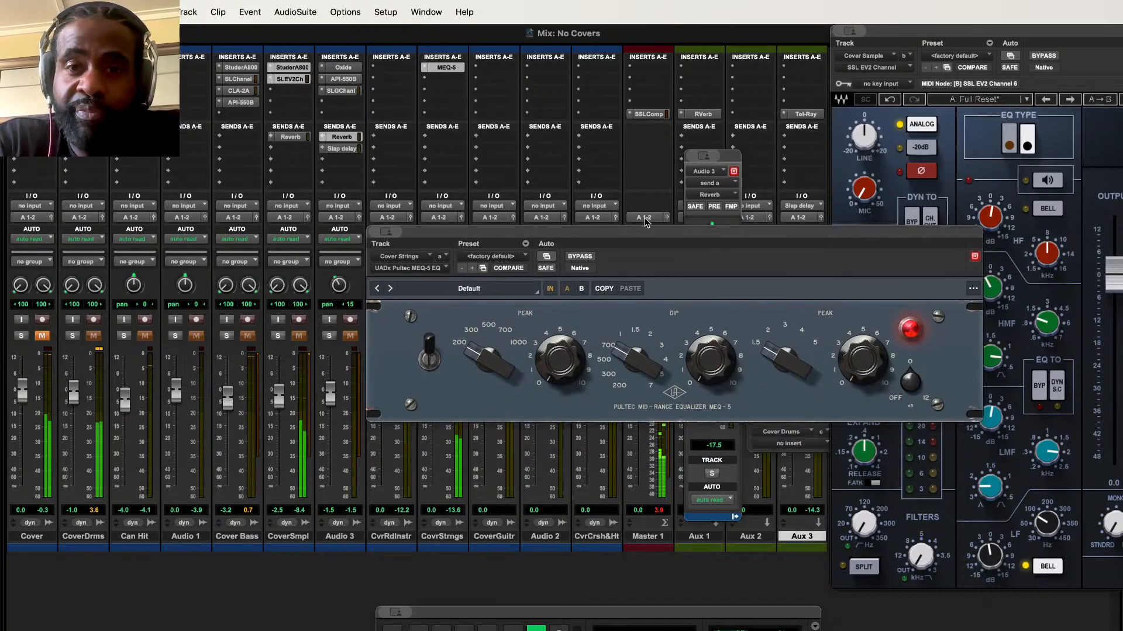
# Step: Insert the stereo UADx Pultec EQP-1A EQ on Cover Strings and place it ahead of the MEQ-5
pyautogui.click(443, 78)
pyautogui.moveTo(431, 99)
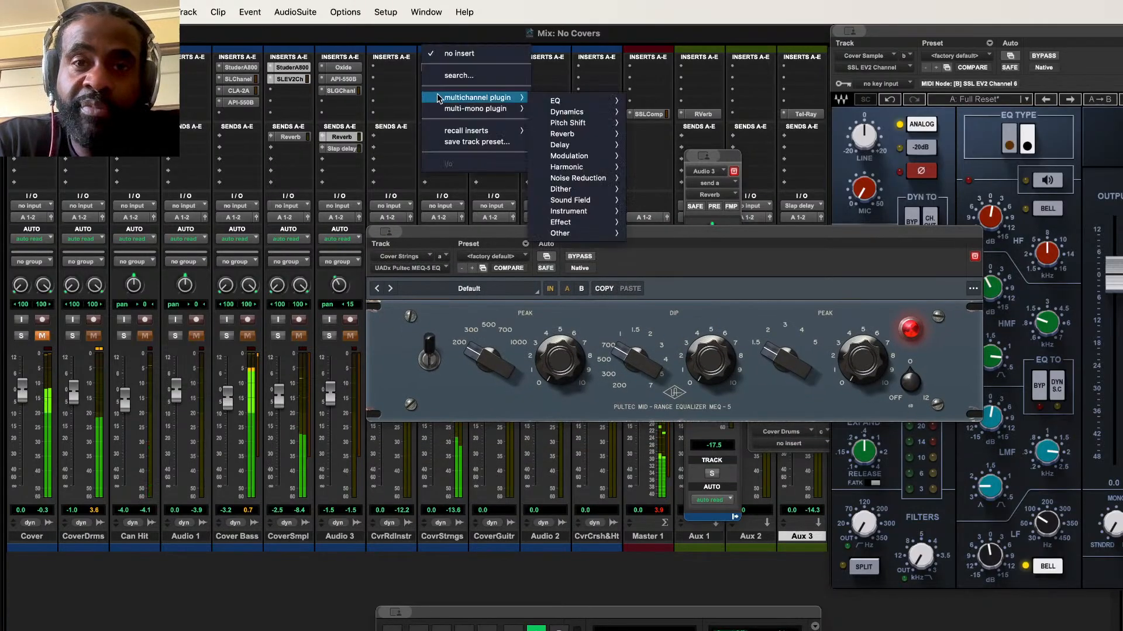
pyautogui.scroll(-10, 713, 390)
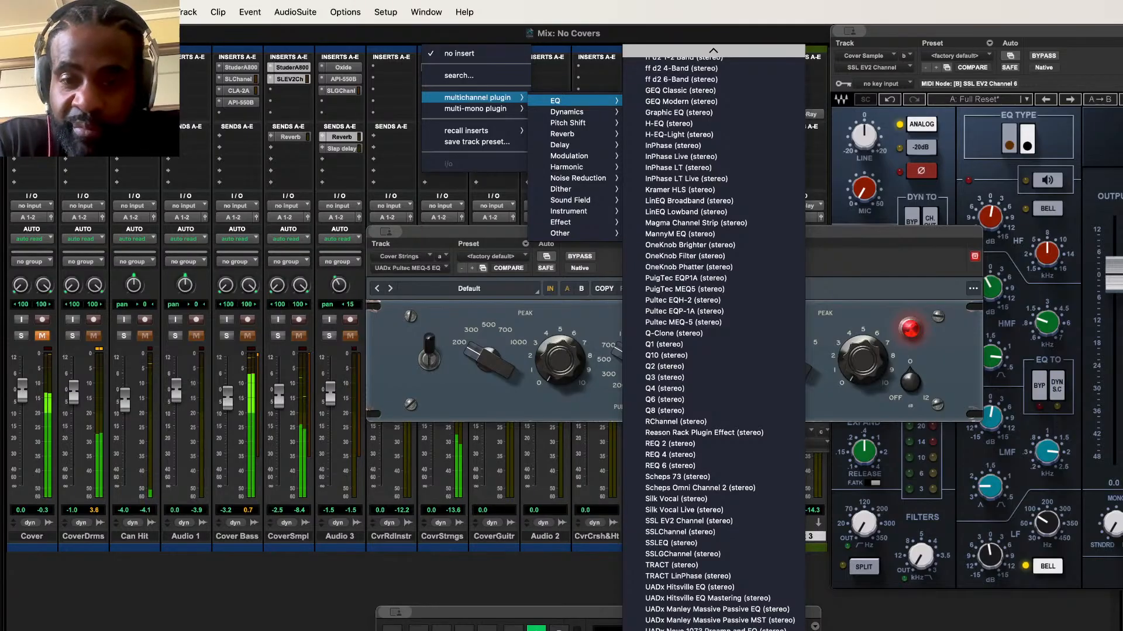
pyautogui.press('Escape')
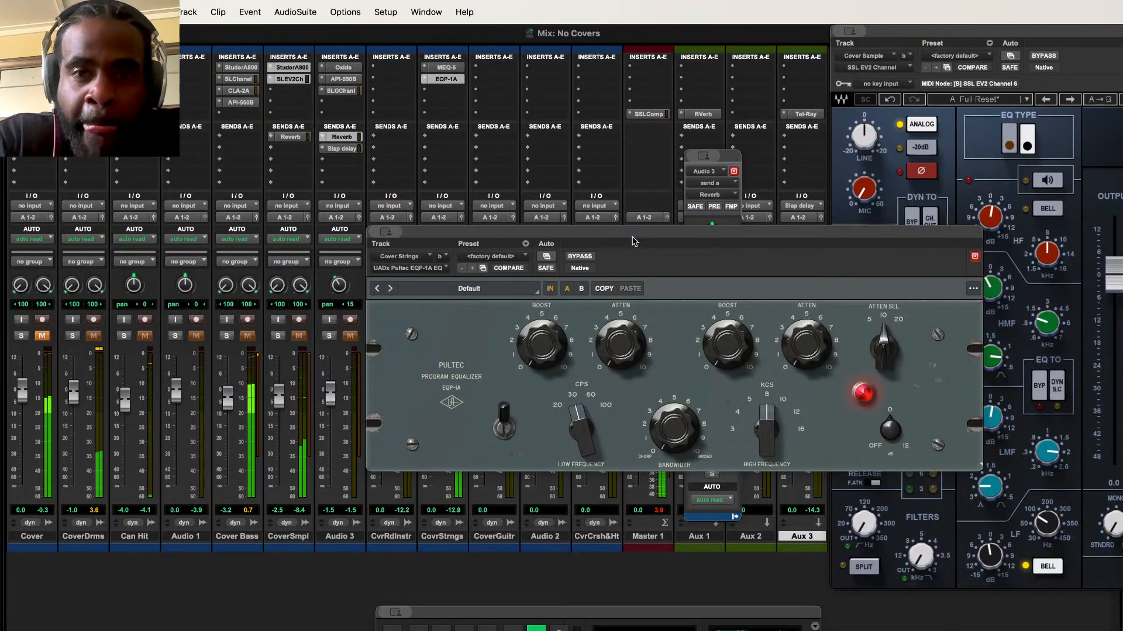
pyautogui.moveTo(444, 68)
pyautogui.mouseDown()
pyautogui.moveTo(442, 89)
pyautogui.moveTo(445, 68)
pyautogui.moveTo(447, 81)
pyautogui.mouseUp()
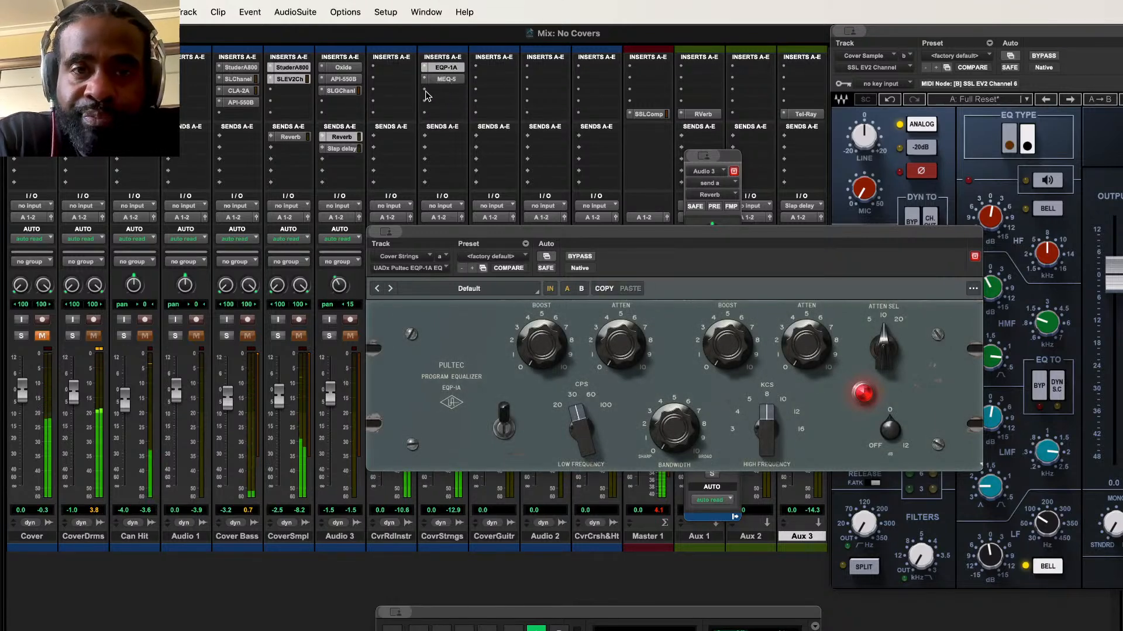
# Step: Insert the UADx Pultec HLF-3C filter between the EQP-1A and MEQ-5 on Cover Strings and bypass all three Pultec inserts
pyautogui.click(427, 99)
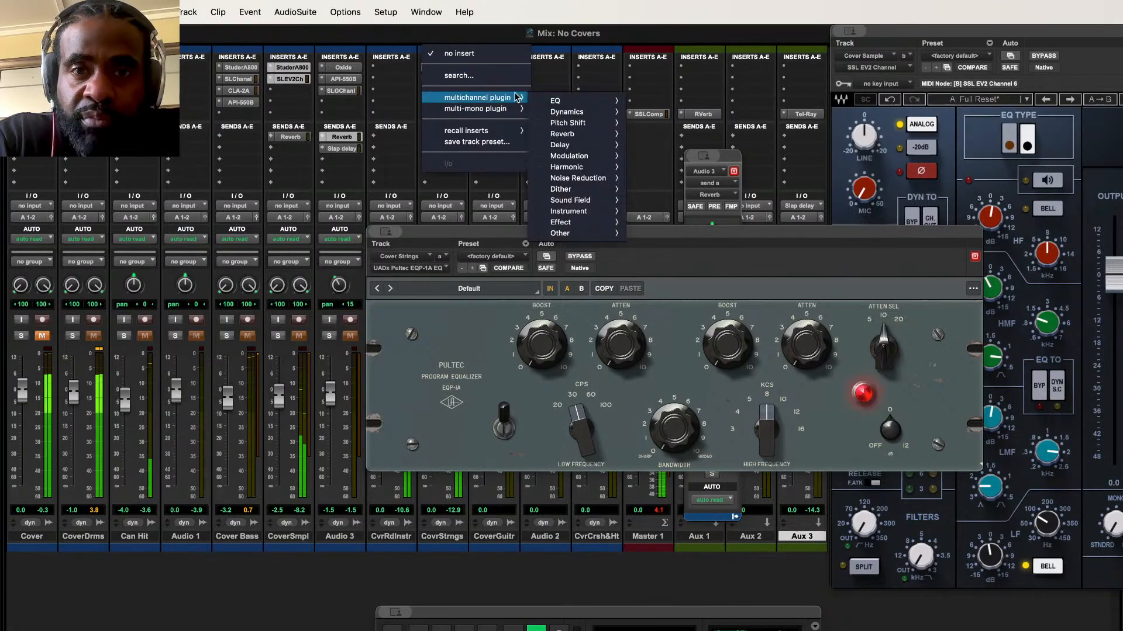
pyautogui.scroll(-5, 701, 602)
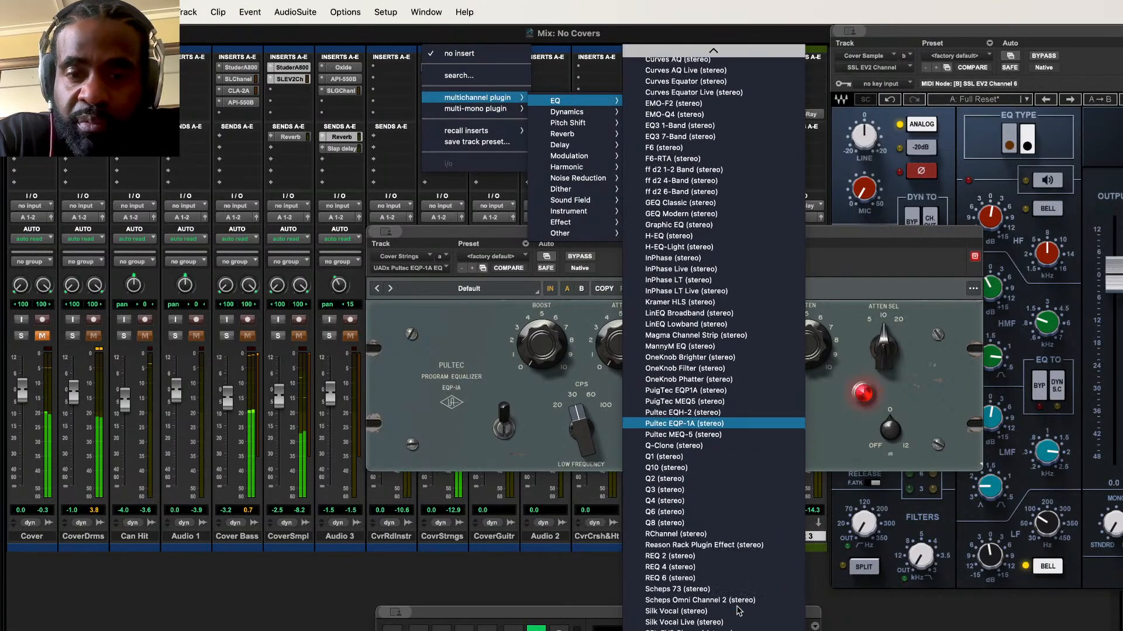
pyautogui.scroll(-3, 702, 344)
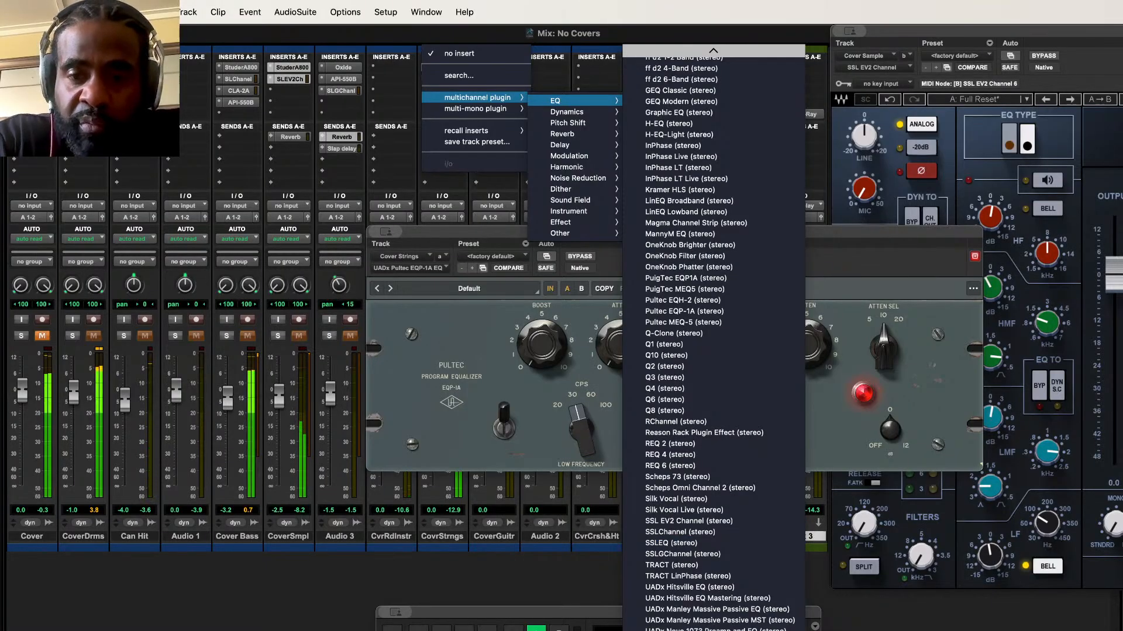
pyautogui.click(683, 323)
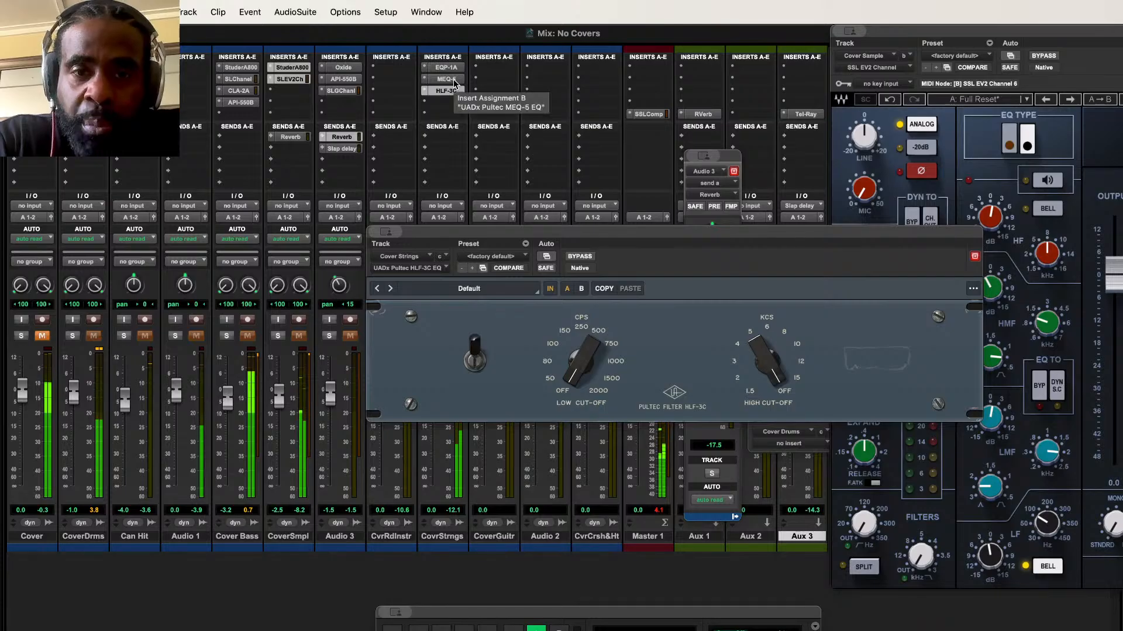
pyautogui.moveTo(454, 79)
pyautogui.mouseDown()
pyautogui.moveTo(453, 102)
pyautogui.moveTo(448, 78)
pyautogui.moveTo(448, 90)
pyautogui.mouseUp()
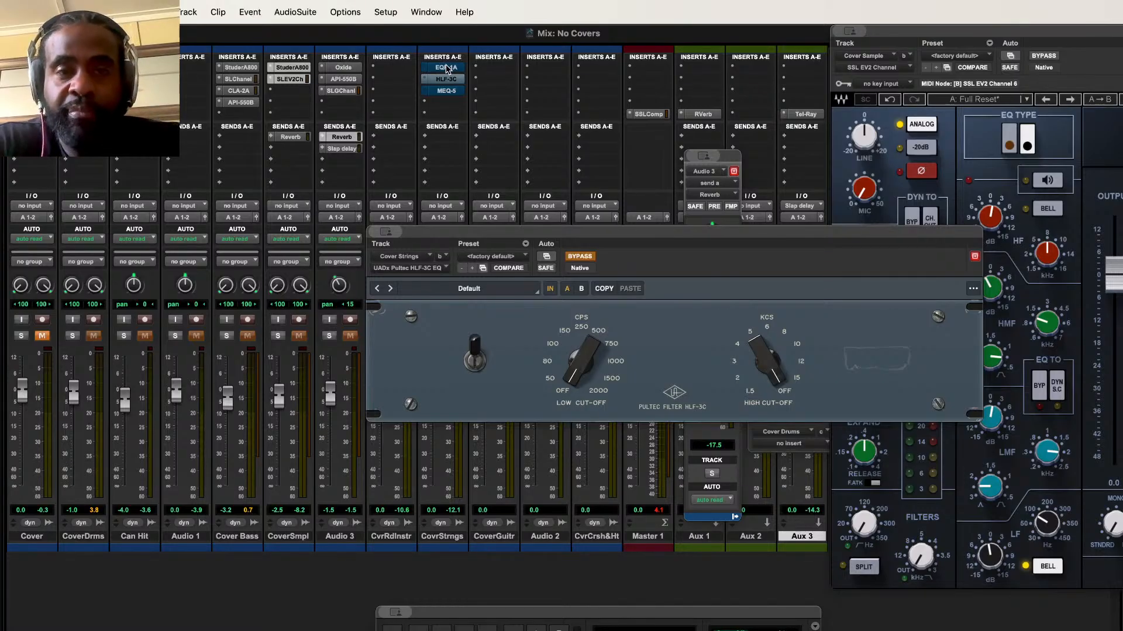
# Step: Open the bypassed EQP-1A on Cover Strings, move its window aside and toggle its bypass to compare the sound
pyautogui.click(446, 68)
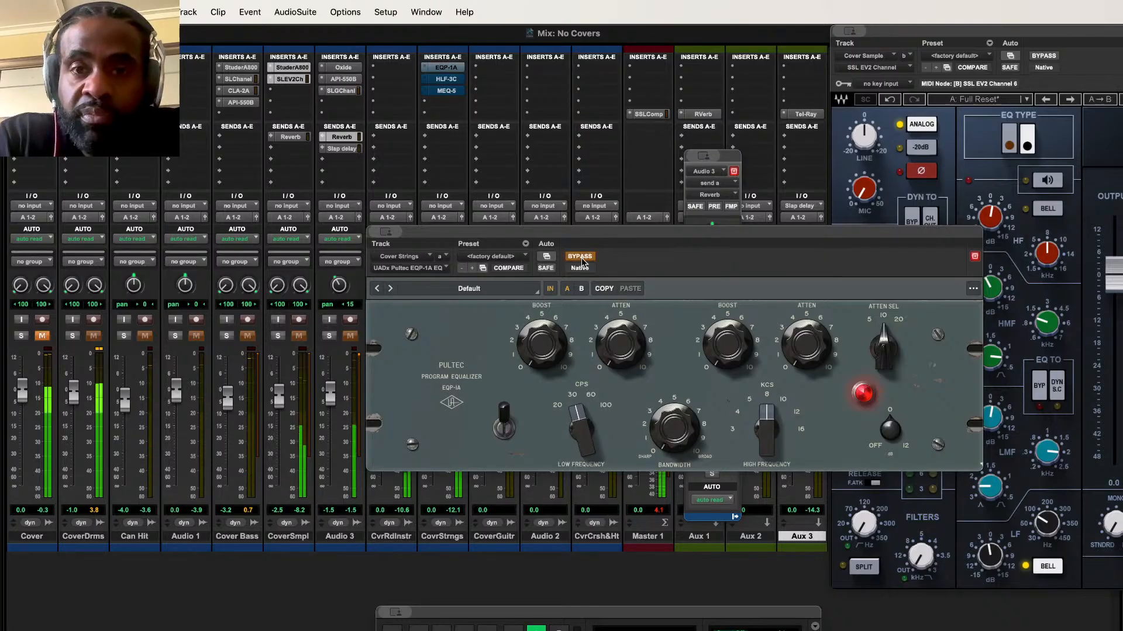
pyautogui.moveTo(582, 261); pyautogui.dragTo(490, 264)
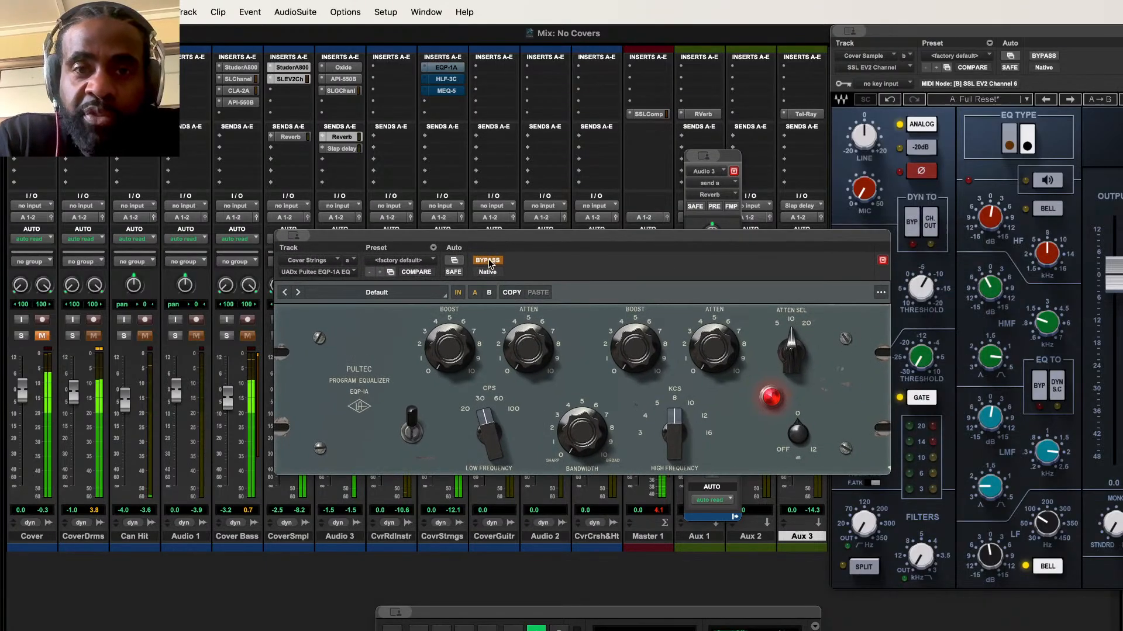
pyautogui.click(490, 265)
pyautogui.click(490, 264)
pyautogui.click(446, 79)
pyautogui.click(452, 68)
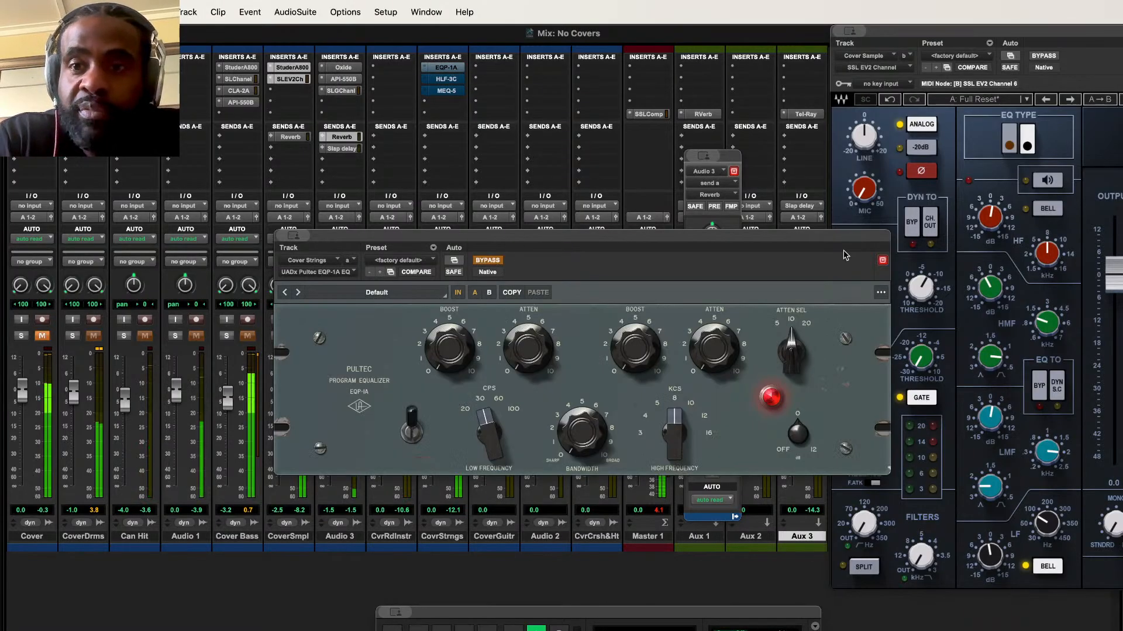
# Step: Stack the EQP-1A, MEQ-5 and HLF-3C windows of Cover Strings vertically and take the MEQ-5 out of bypass
pyautogui.moveTo(764, 238); pyautogui.dragTo(785, 138)
pyautogui.click(446, 79)
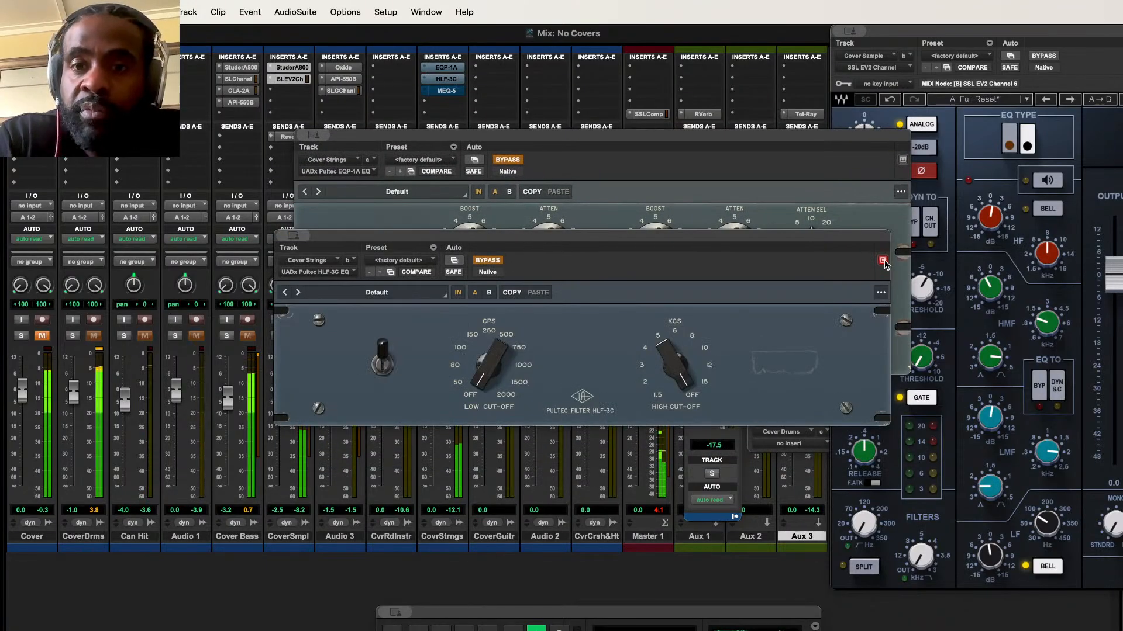
pyautogui.moveTo(841, 244); pyautogui.dragTo(856, 508)
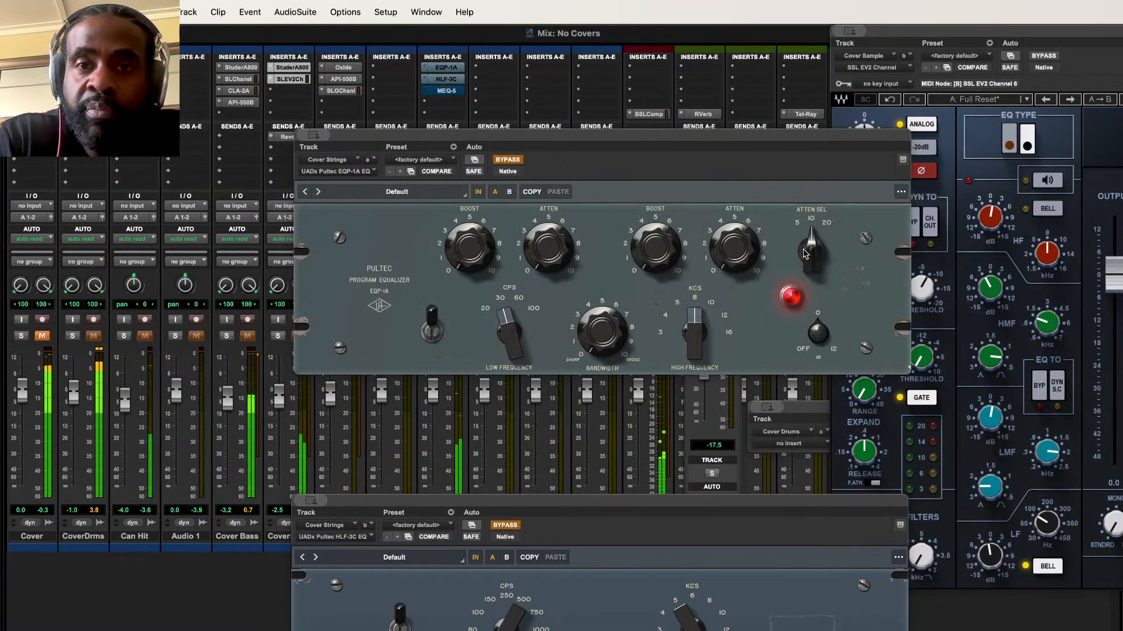
pyautogui.moveTo(769, 138); pyautogui.dragTo(773, 107)
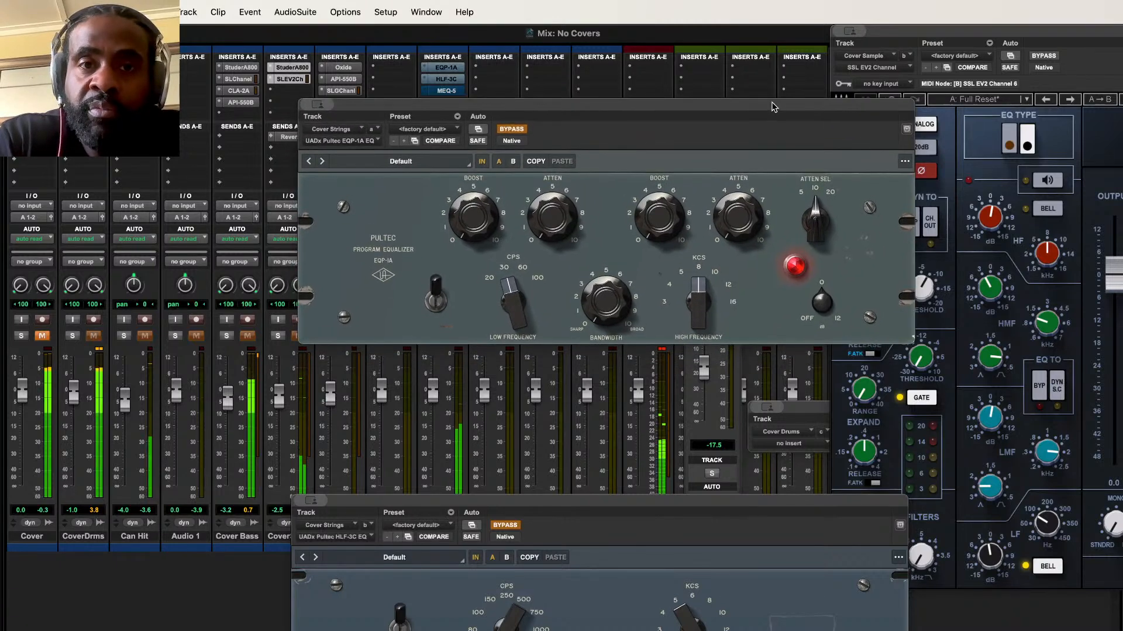
pyautogui.click(447, 91)
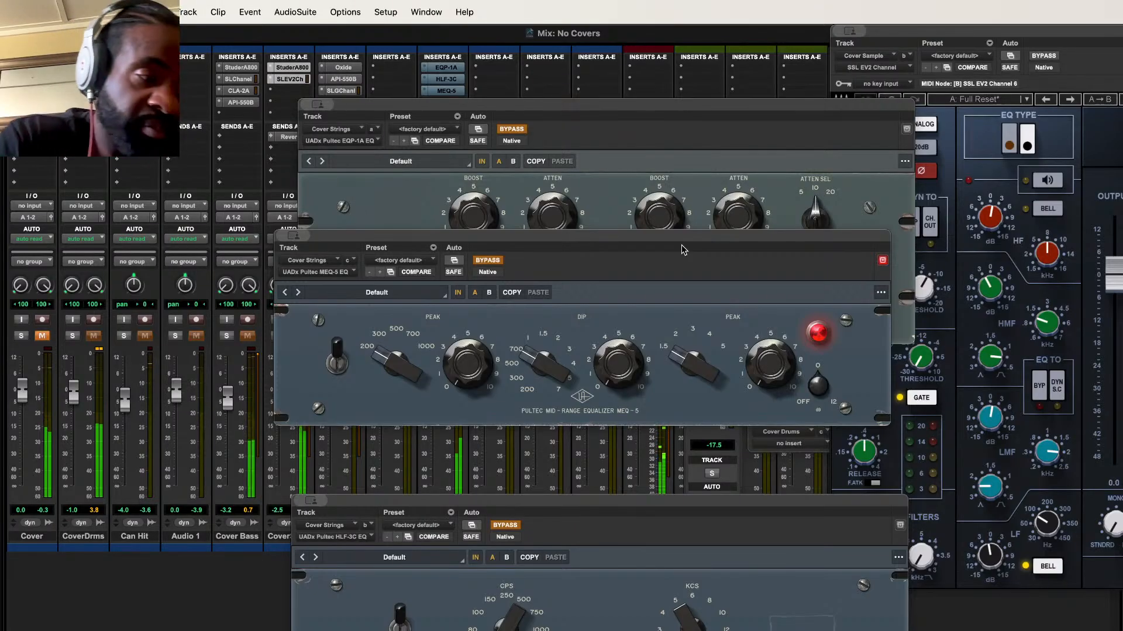
pyautogui.moveTo(525, 236); pyautogui.dragTo(540, 303)
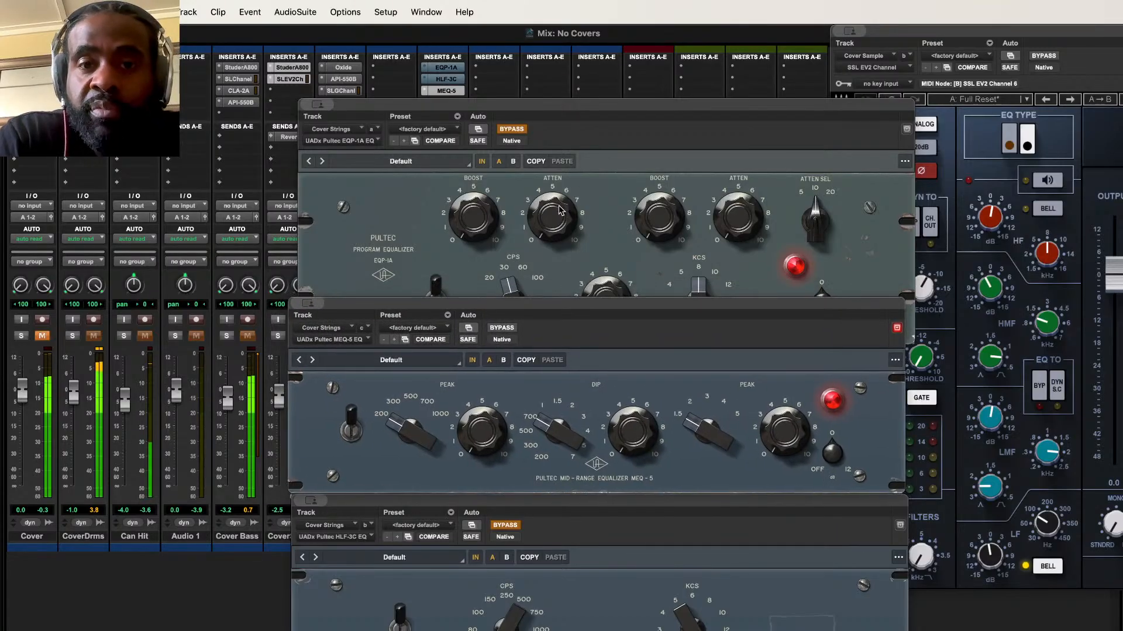
pyautogui.moveTo(549, 103); pyautogui.dragTo(541, 101)
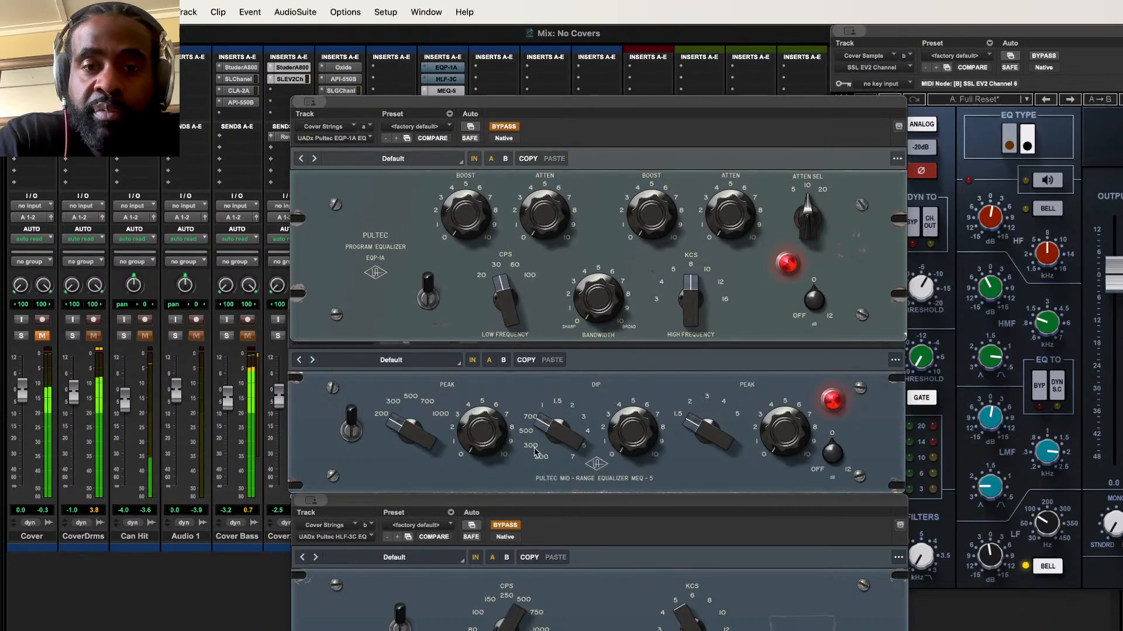
# Step: Take the HLF-3C filter and the EQP-1A EQ on Cover Strings out of bypass
pyautogui.click(509, 533)
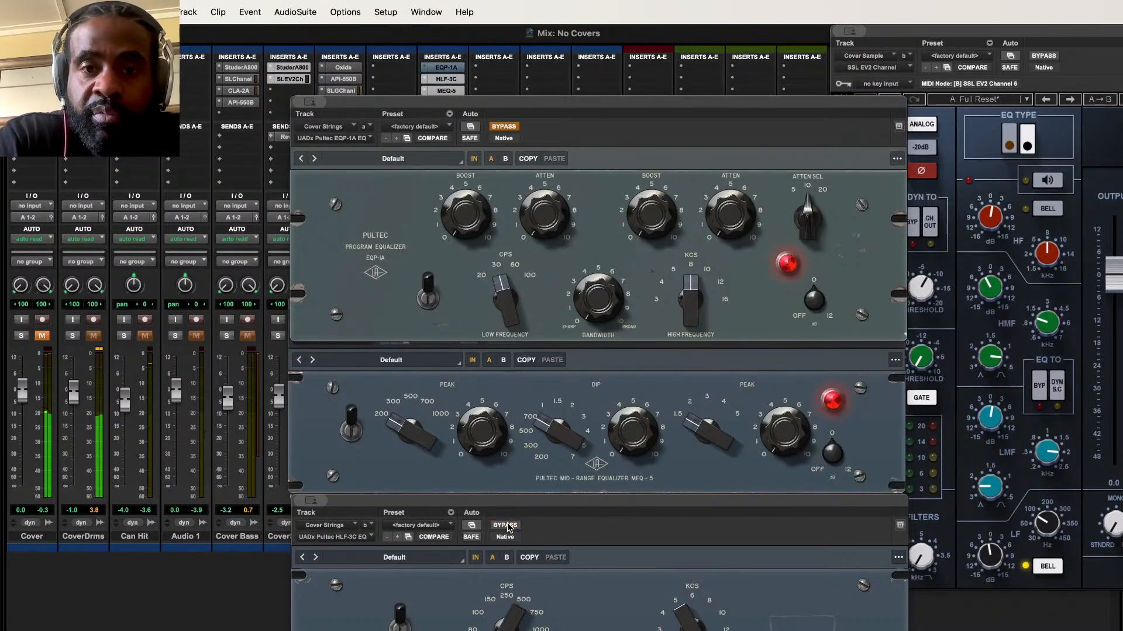
pyautogui.click(508, 526)
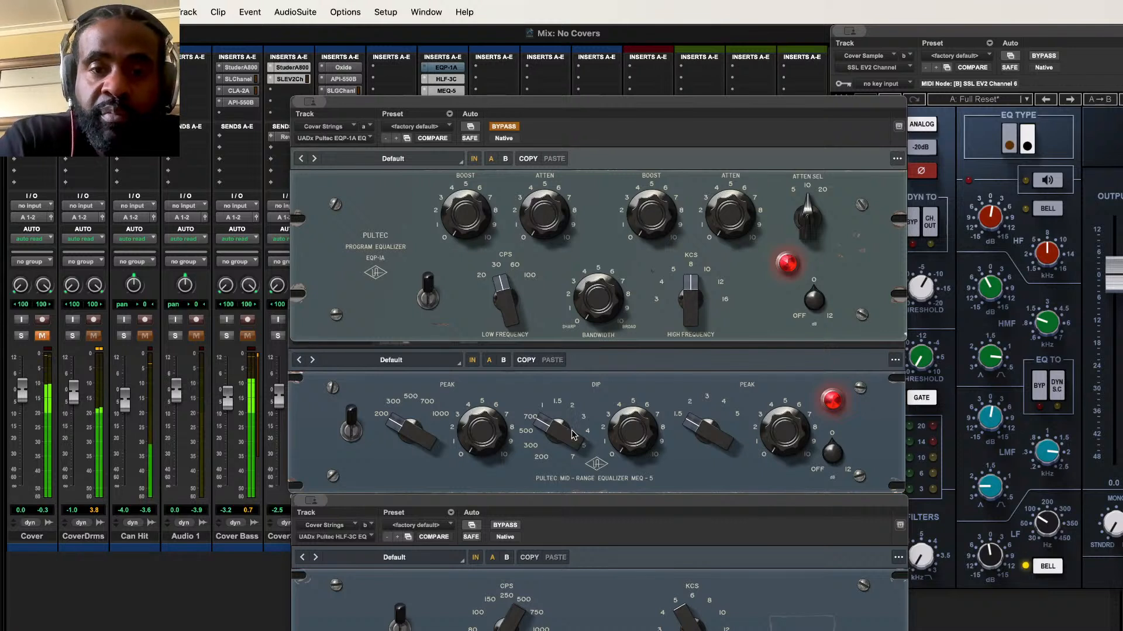
pyautogui.click(516, 128)
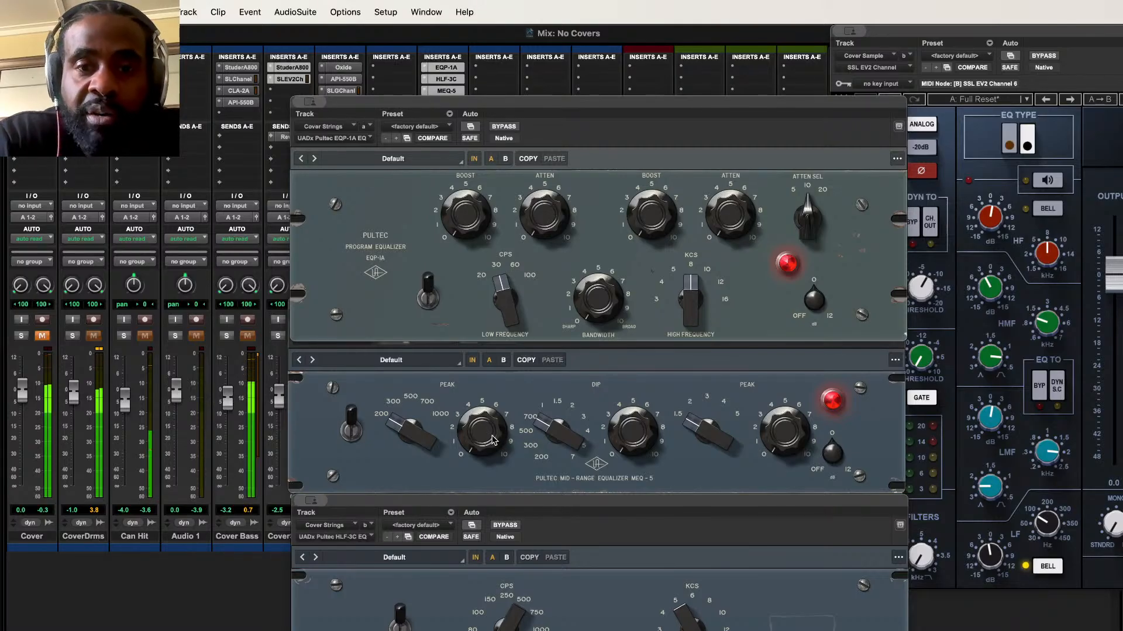
# Step: Set the dip frequency and the low peak frequency of the MEQ-5 on Cover Strings to 300
pyautogui.moveTo(550, 433); pyautogui.dragTo(499, 522)
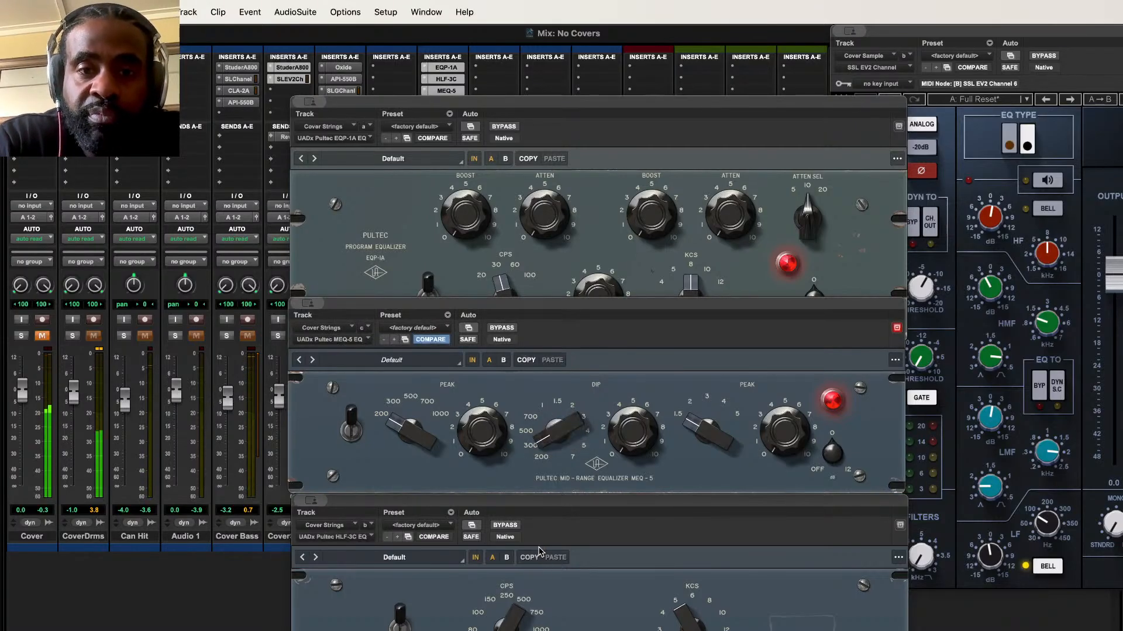
pyautogui.moveTo(417, 449); pyautogui.dragTo(428, 371)
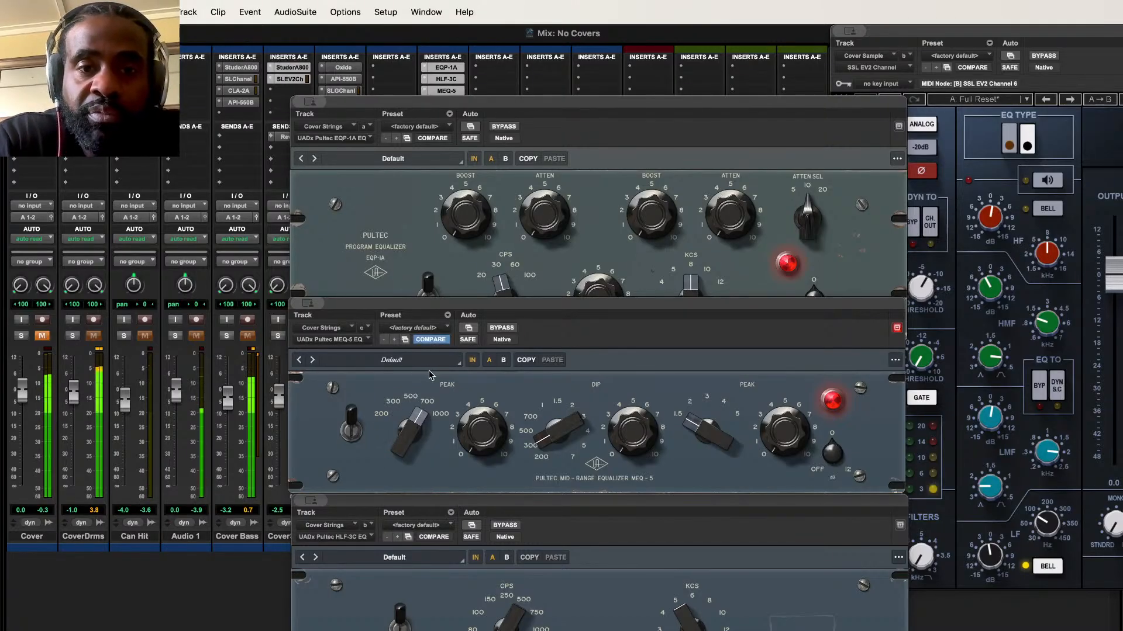
pyautogui.moveTo(415, 434); pyautogui.dragTo(417, 454)
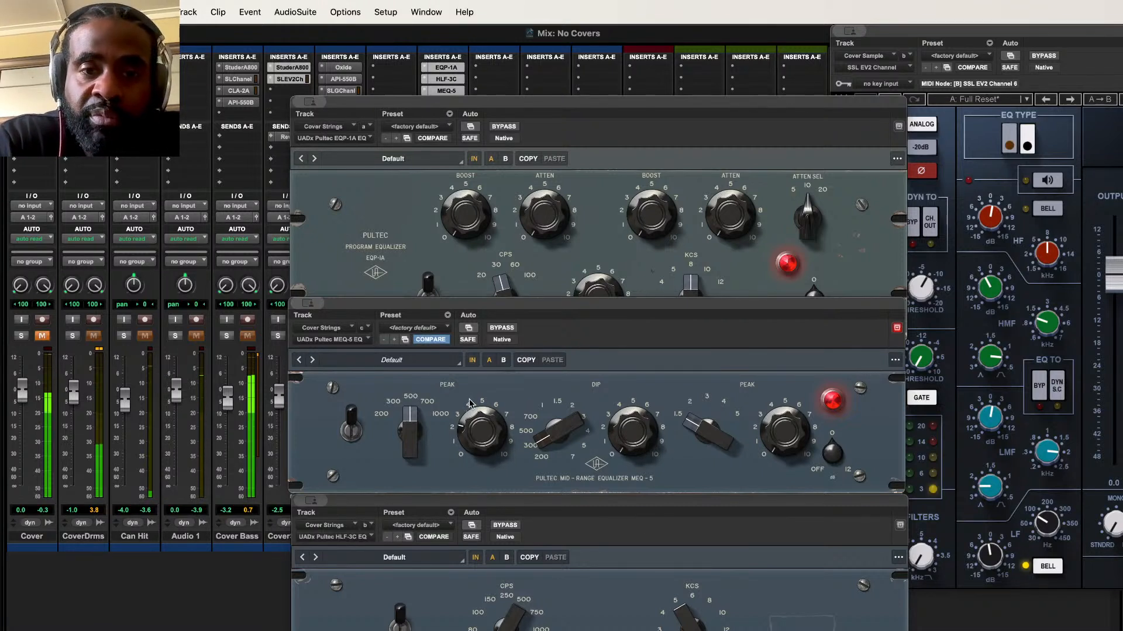
pyautogui.moveTo(410, 419); pyautogui.dragTo(398, 449)
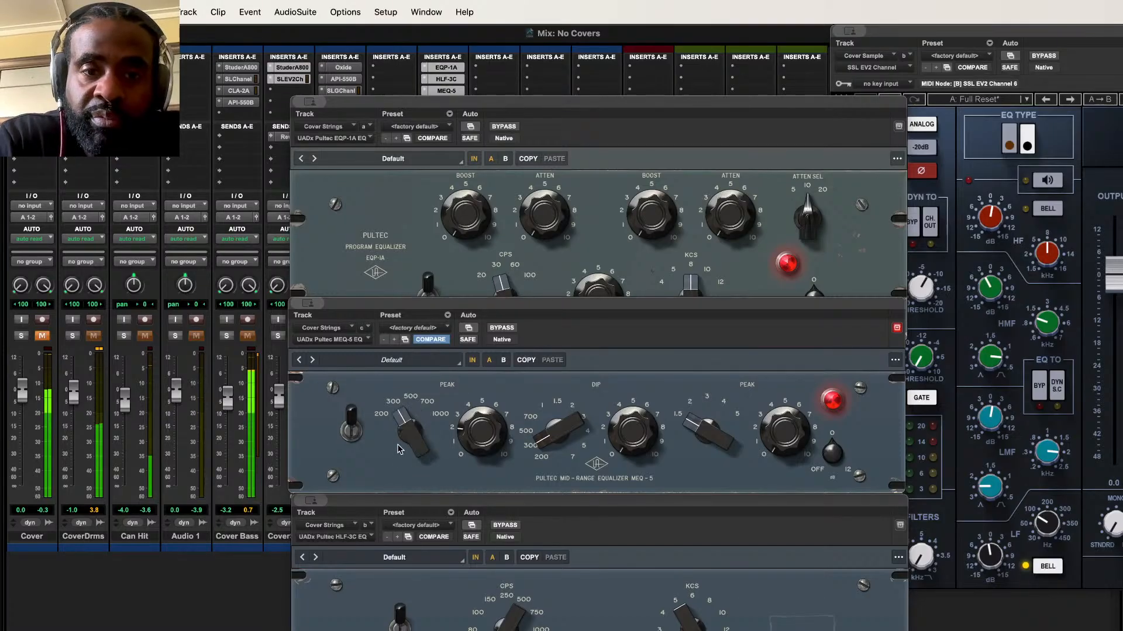
# Step: Toggle the MEQ-5 bypass repeatedly to compare Cover Strings with and without the mid-range EQ
pyautogui.click(506, 333)
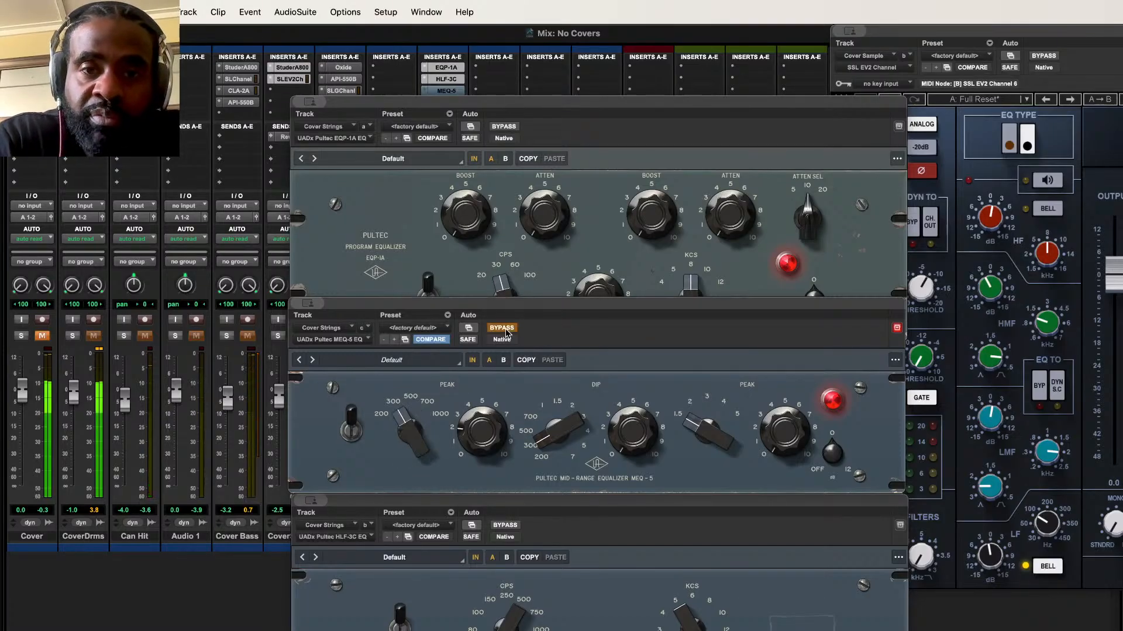
pyautogui.click(506, 328)
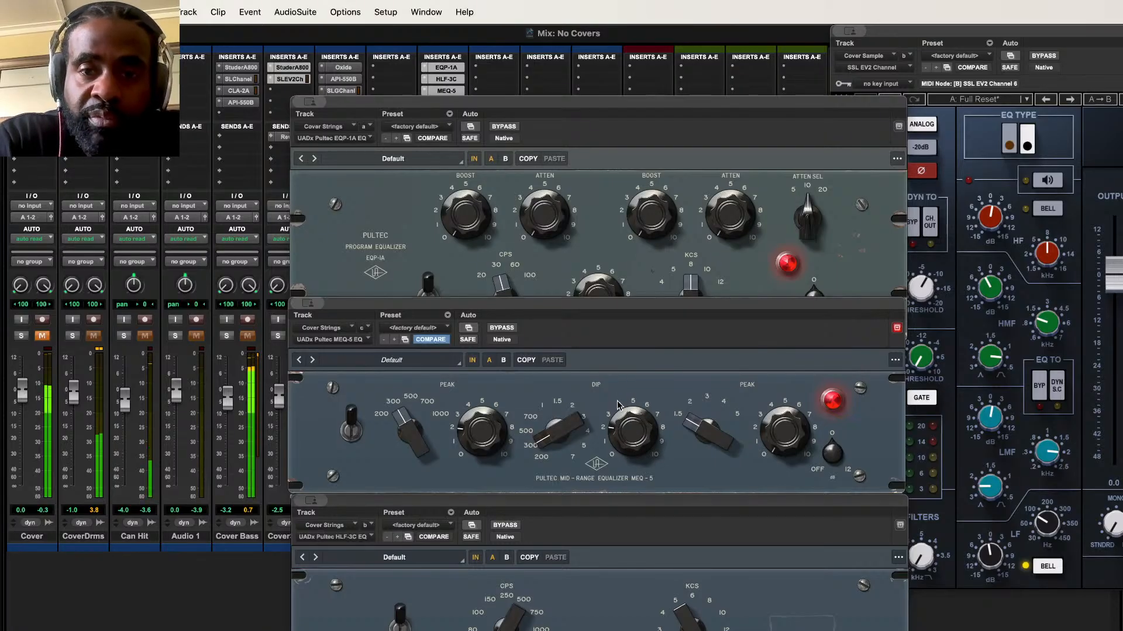
pyautogui.click(498, 327)
pyautogui.click(499, 327)
# Step: Adjust the EQP-1A low-frequency attenuation on Cover Strings and set its low frequency to 60 CPS
pyautogui.moveTo(529, 103); pyautogui.dragTo(528, 85)
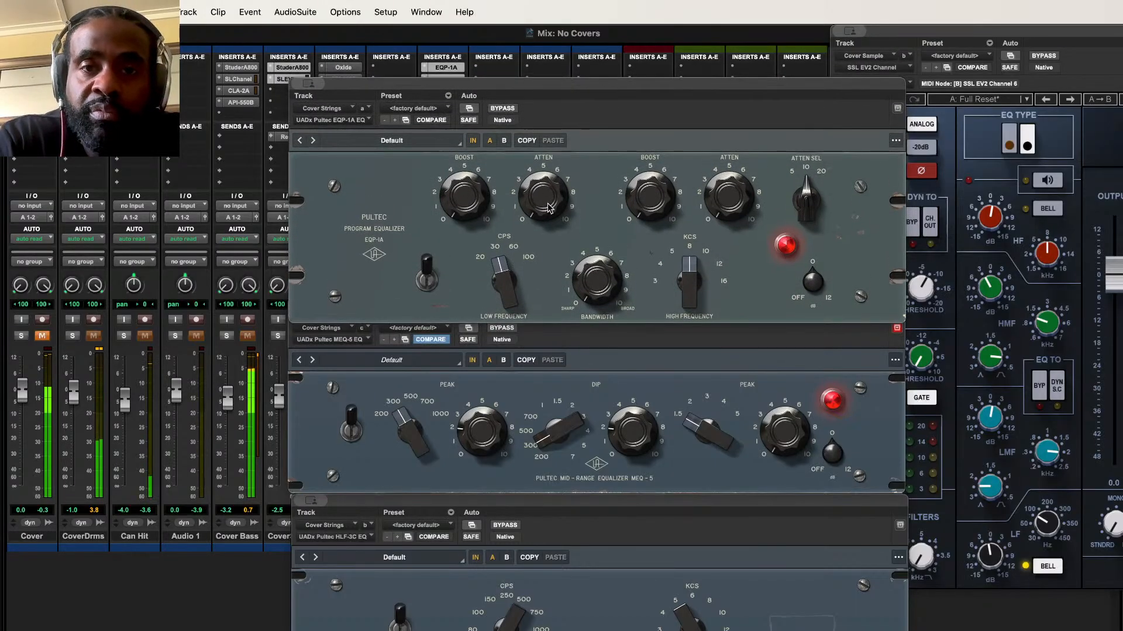
pyautogui.moveTo(549, 209)
pyautogui.mouseDown()
pyautogui.moveTo(530, 2)
pyautogui.moveTo(542, 218)
pyautogui.mouseUp()
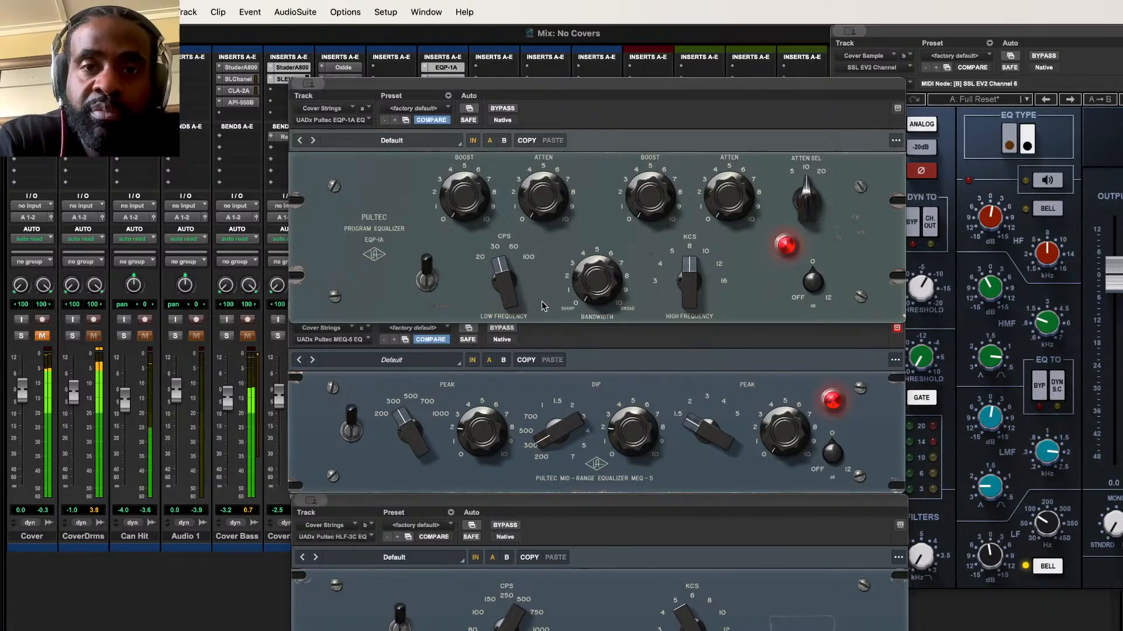
pyautogui.moveTo(459, 208); pyautogui.dragTo(475, 291)
pyautogui.click(540, 203)
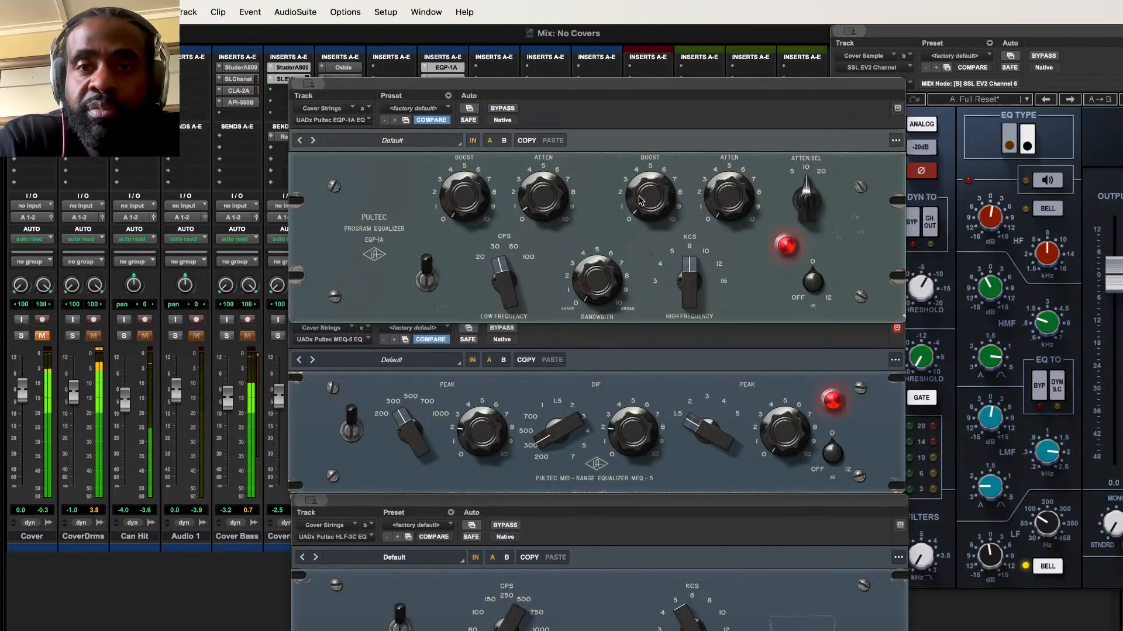
pyautogui.moveTo(622, 178); pyautogui.dragTo(619, 167)
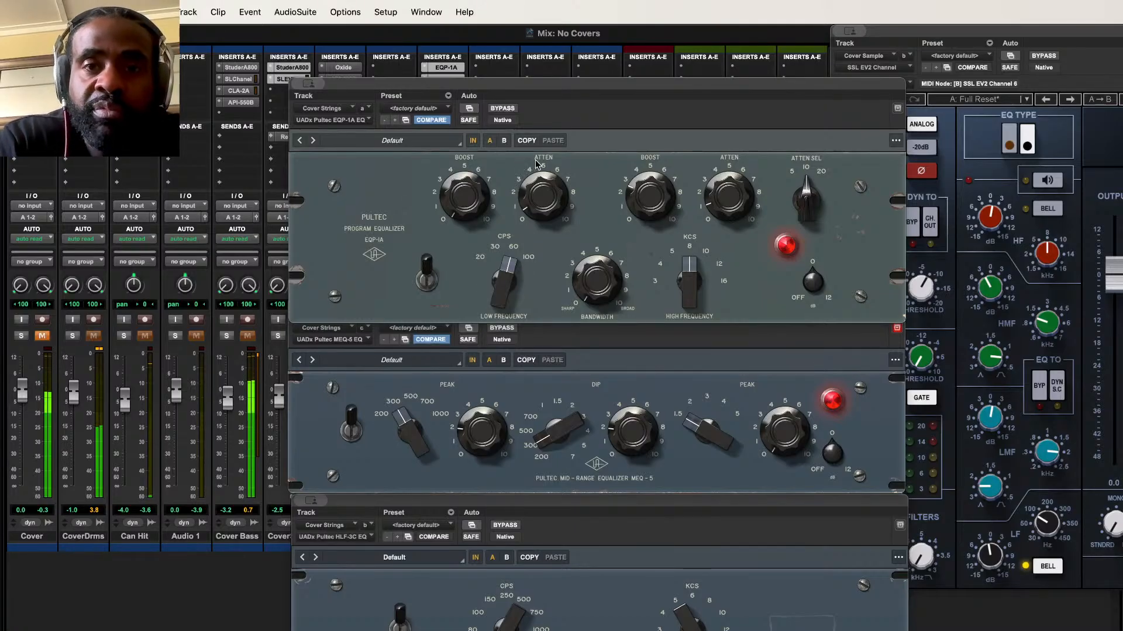
# Step: Bypass the EQP-1A, MEQ-5 and HLF-3C on Cover Strings to hear the unprocessed sound
pyautogui.click(503, 109)
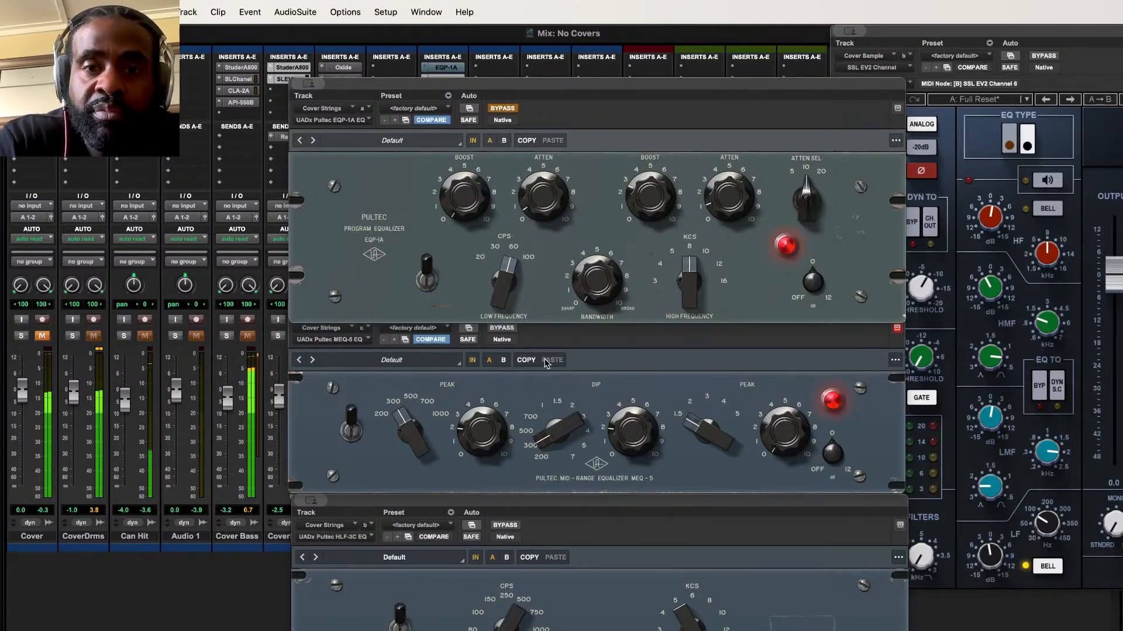
pyautogui.click(501, 328)
pyautogui.moveTo(524, 306); pyautogui.dragTo(524, 320)
pyautogui.click(510, 528)
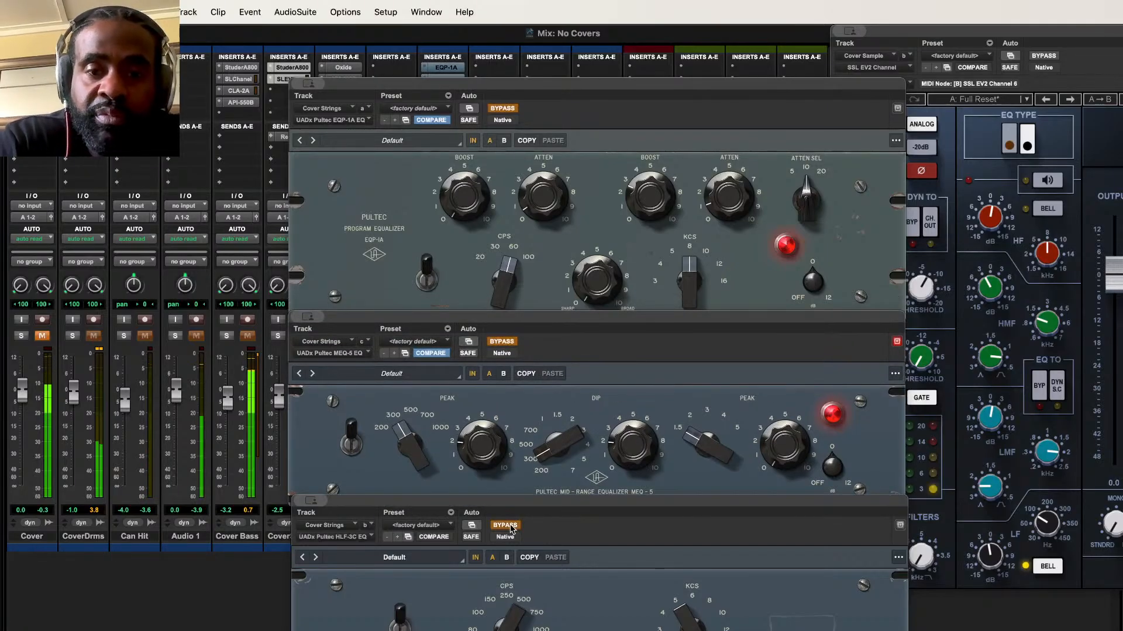
# Step: Adjust the low-cut frequency of the HLF-3C on Cover Strings and toggle its bypass to compare the sound
pyautogui.moveTo(505, 629)
pyautogui.mouseDown()
pyautogui.moveTo(498, 489)
pyautogui.moveTo(502, 585)
pyautogui.moveTo(489, 626)
pyautogui.mouseUp()
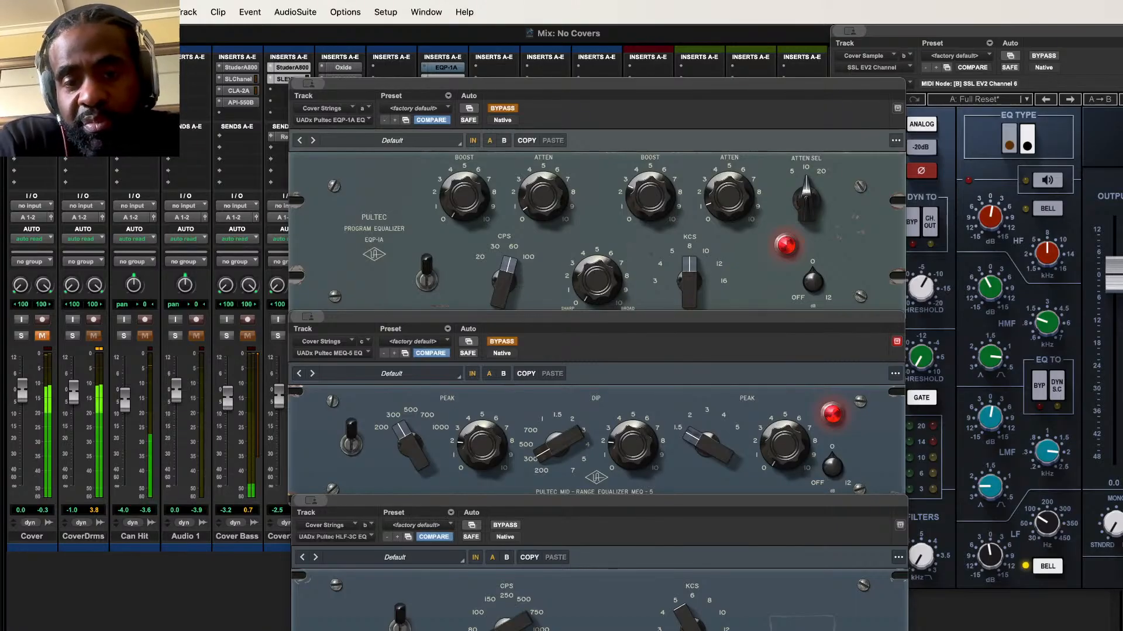
pyautogui.click(501, 526)
pyautogui.moveTo(504, 625); pyautogui.dragTo(504, 620)
pyautogui.click(505, 526)
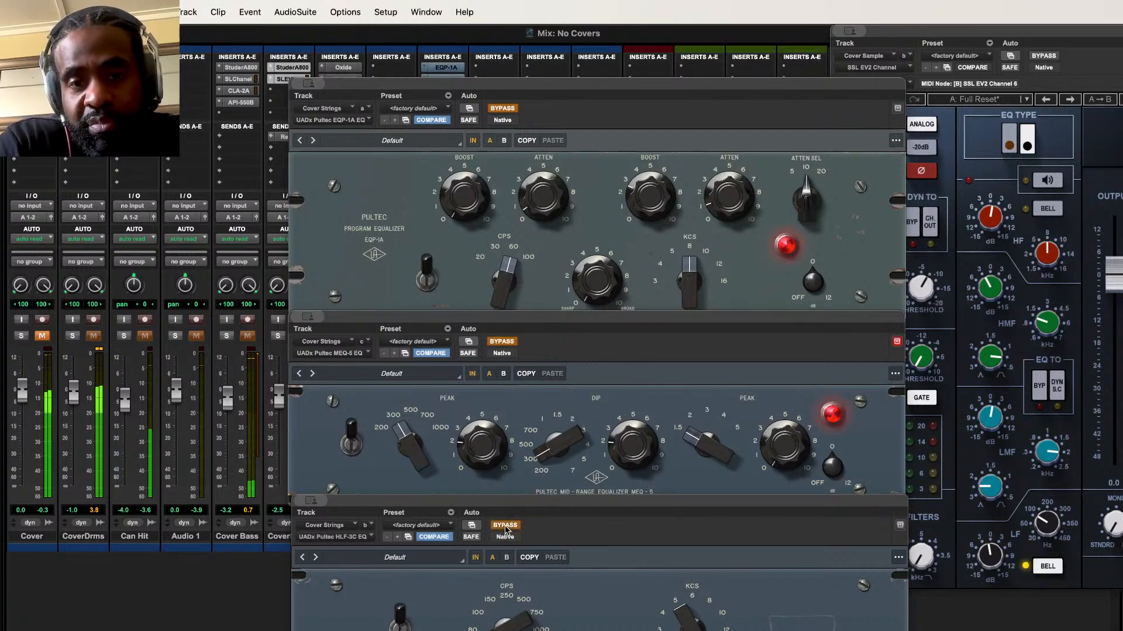
# Step: Take the HLF-3C, MEQ-5 and EQP-1A on Cover Strings out of bypass
pyautogui.click(506, 528)
pyautogui.click(507, 528)
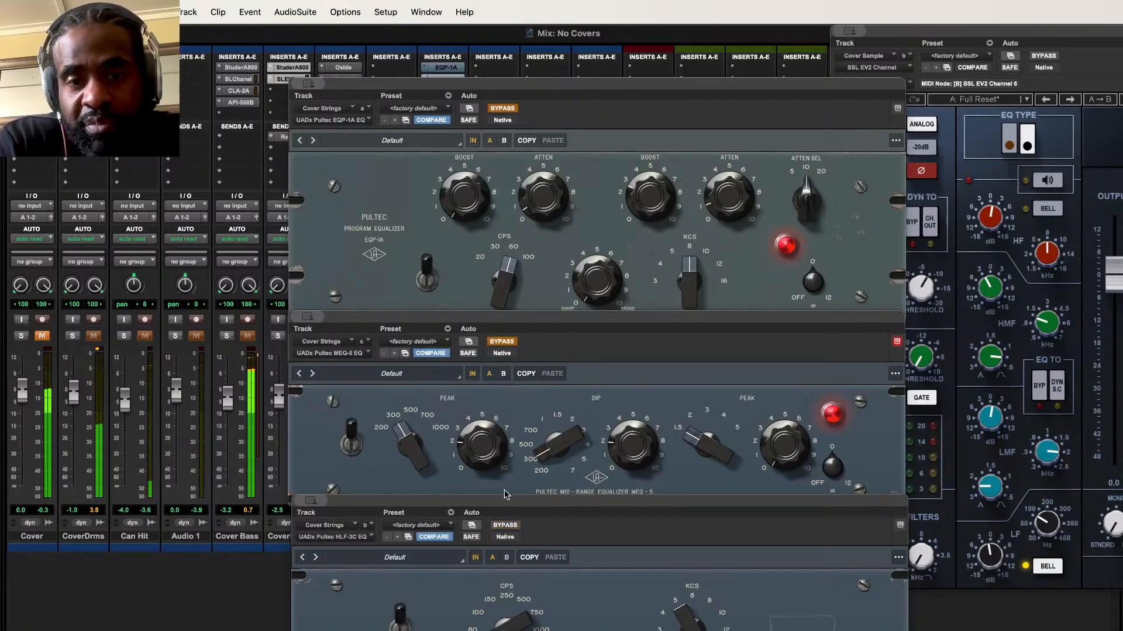
pyautogui.click(501, 343)
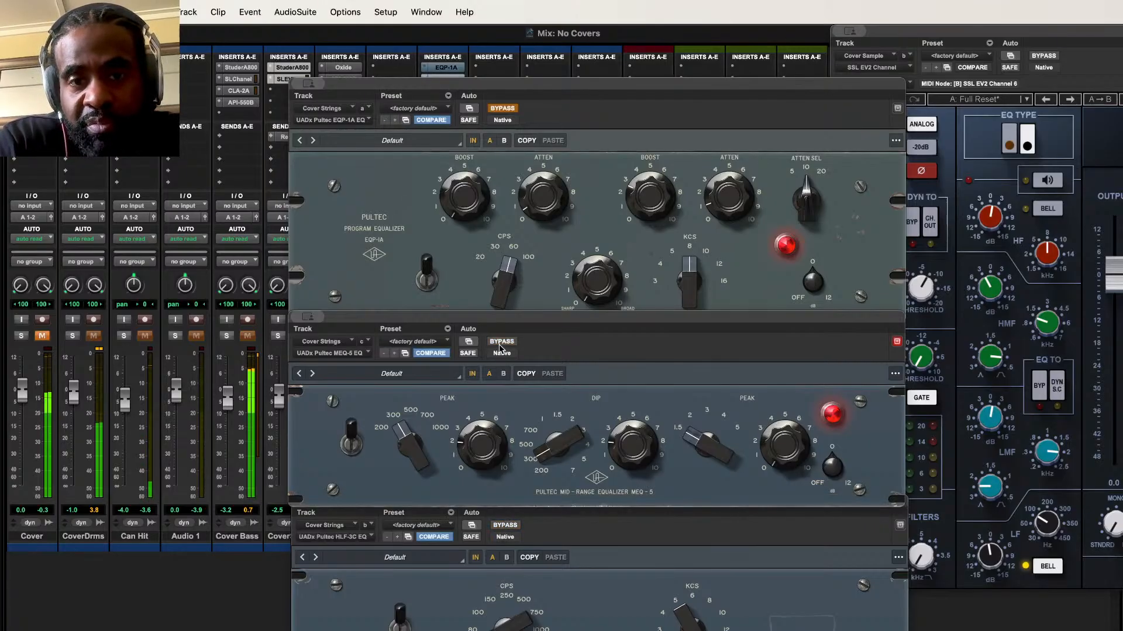
pyautogui.click(503, 111)
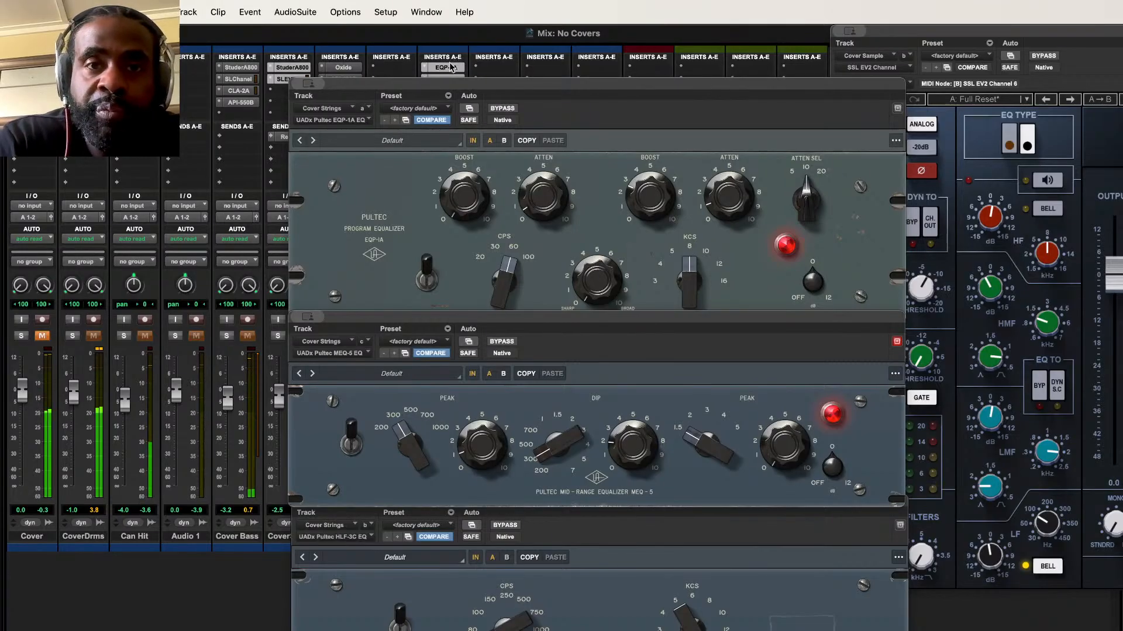
# Step: Close the EQP-1A, MEQ-5 and HLF-3C plug-in windows of Cover Strings
pyautogui.click(781, 92)
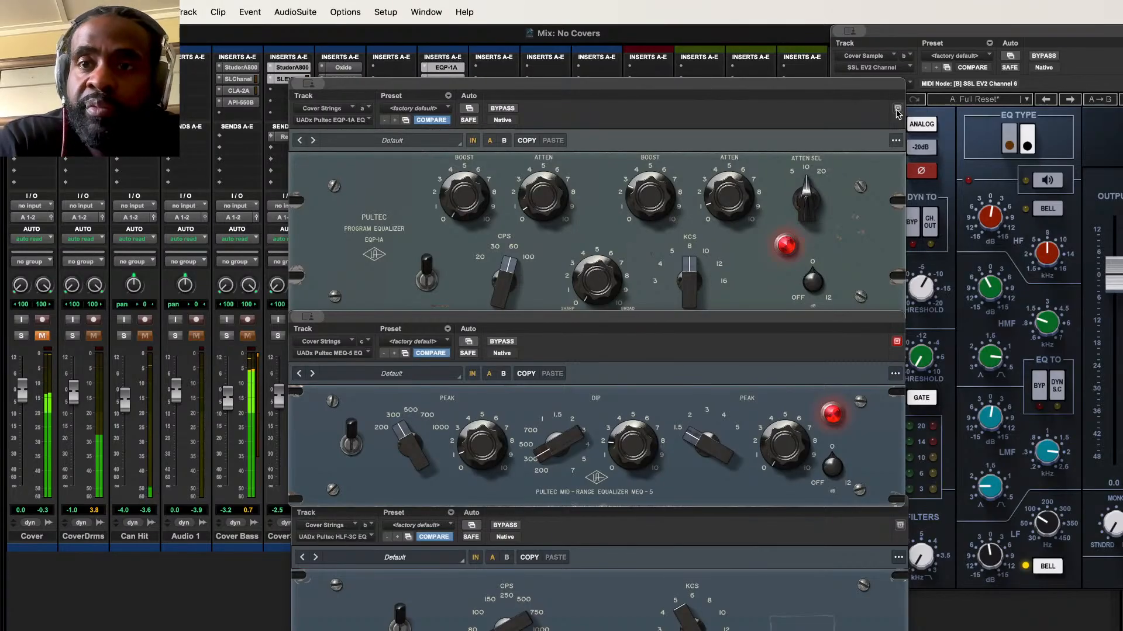
pyautogui.click(899, 352)
pyautogui.click(900, 537)
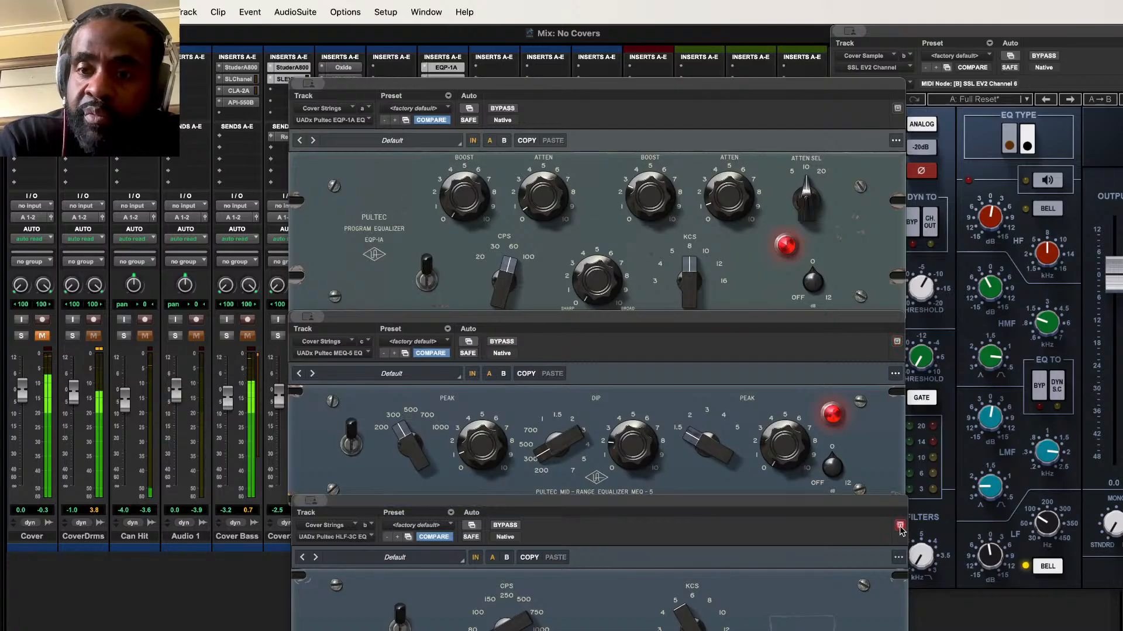
pyautogui.click(450, 69)
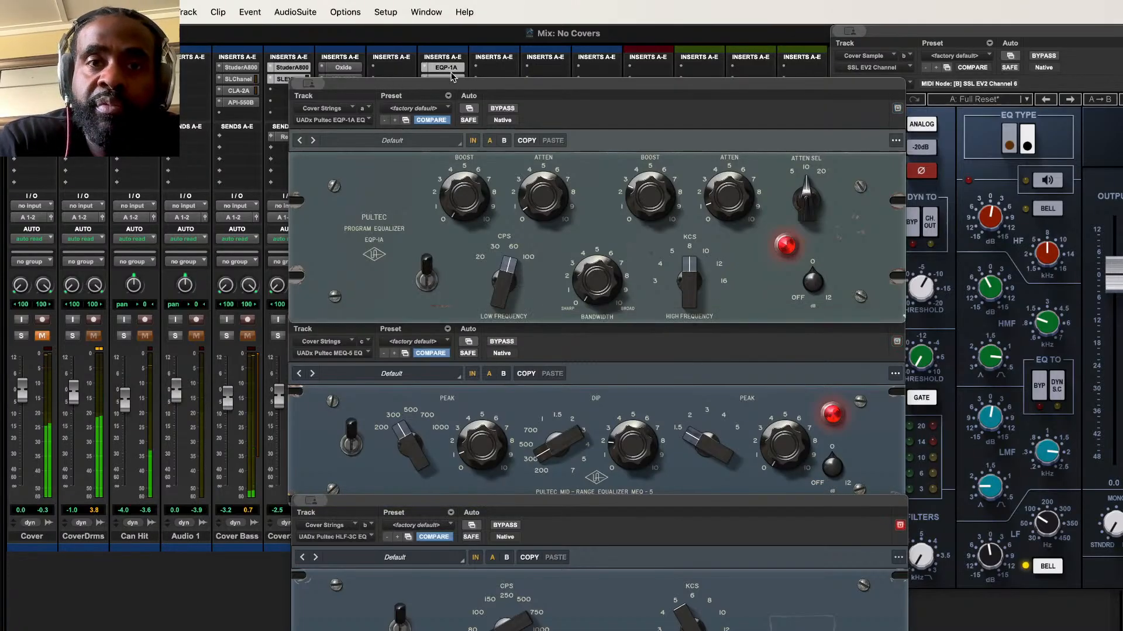
pyautogui.moveTo(452, 80); pyautogui.dragTo(452, 113)
pyautogui.click(444, 91)
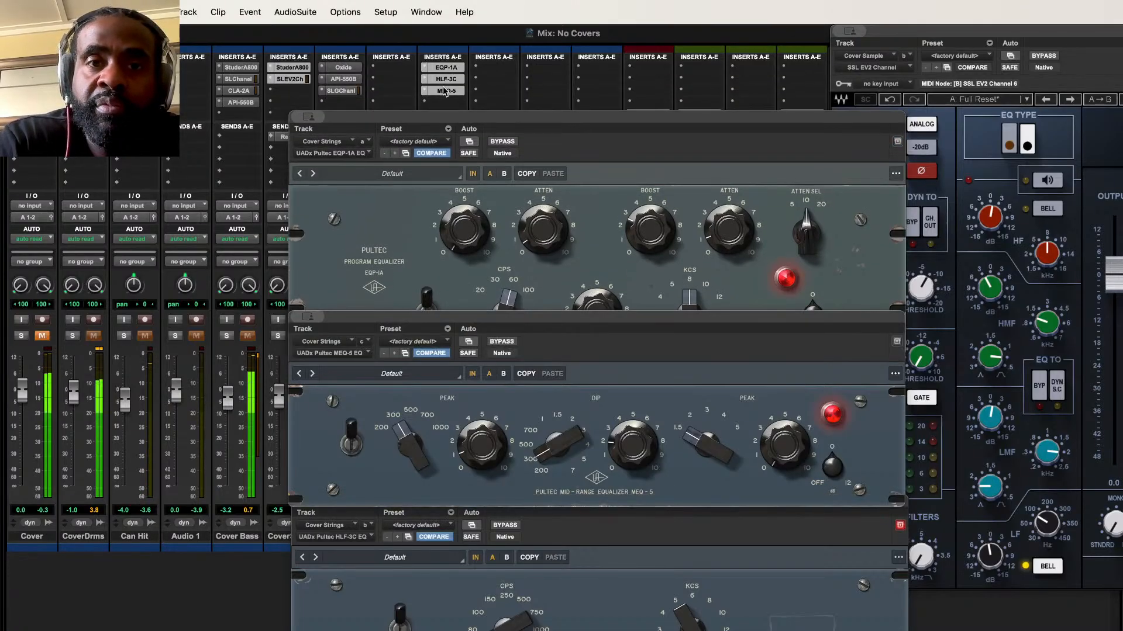
pyautogui.click(446, 81)
pyautogui.click(448, 68)
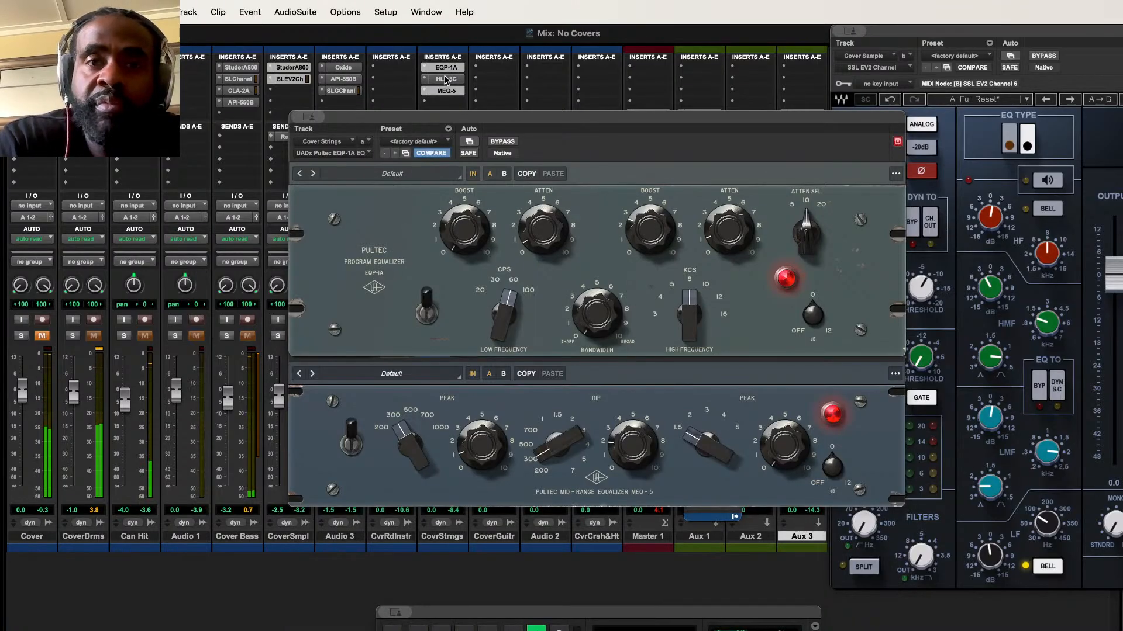
pyautogui.click(445, 68)
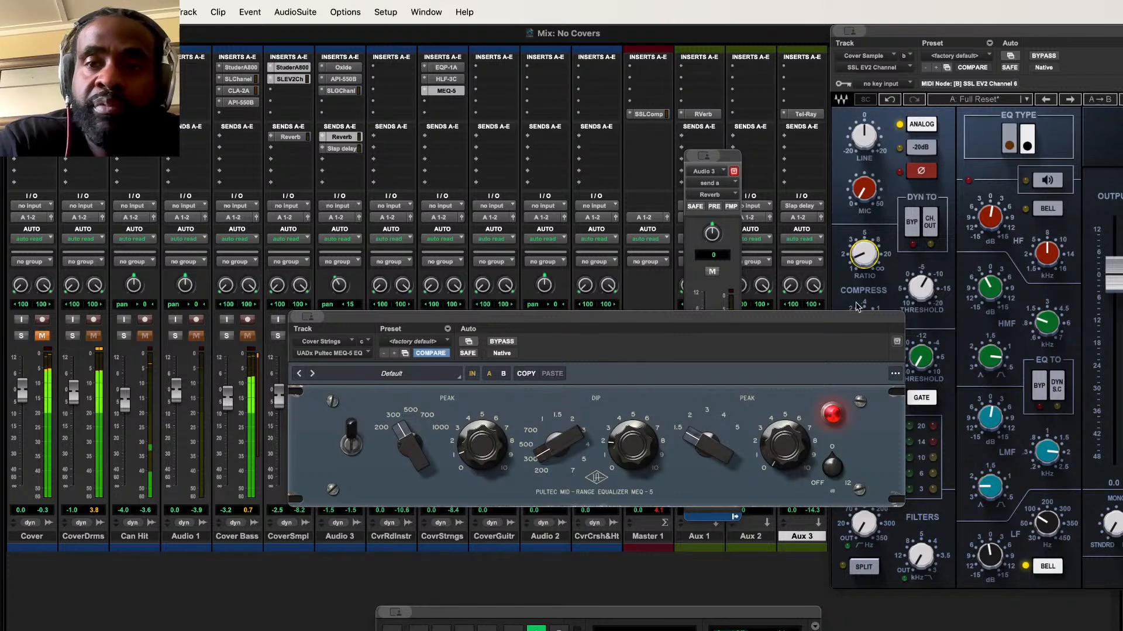
pyautogui.click(446, 91)
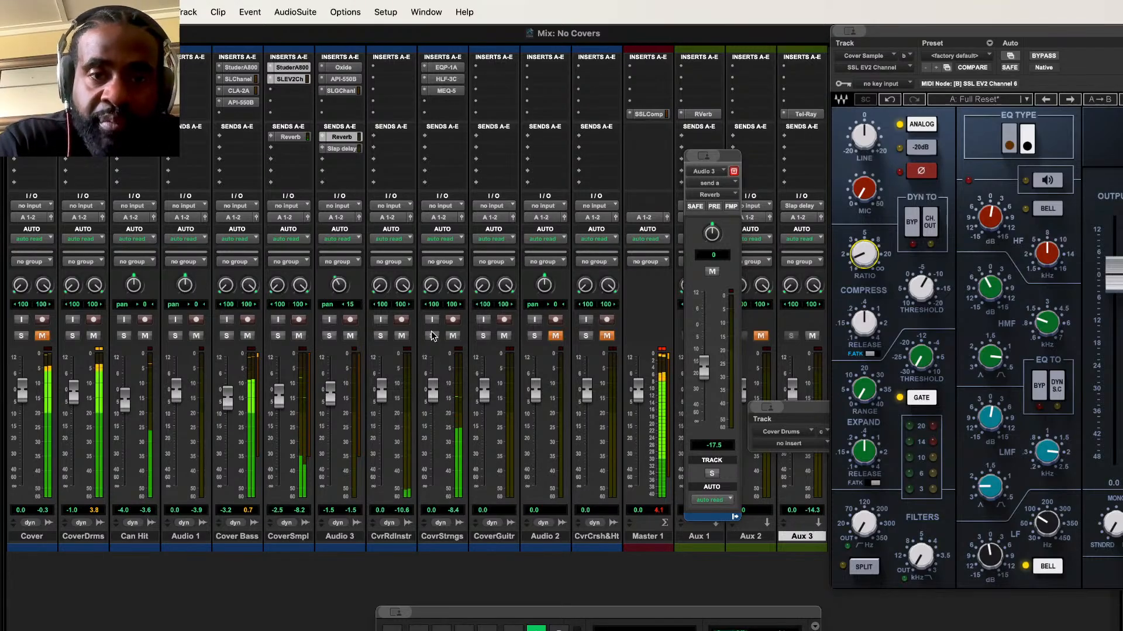
# Step: Check Cover Strings in solo and review its EQP-1A settings, moving the window clear of the faders before closing it
pyautogui.click(431, 336)
pyautogui.click(433, 337)
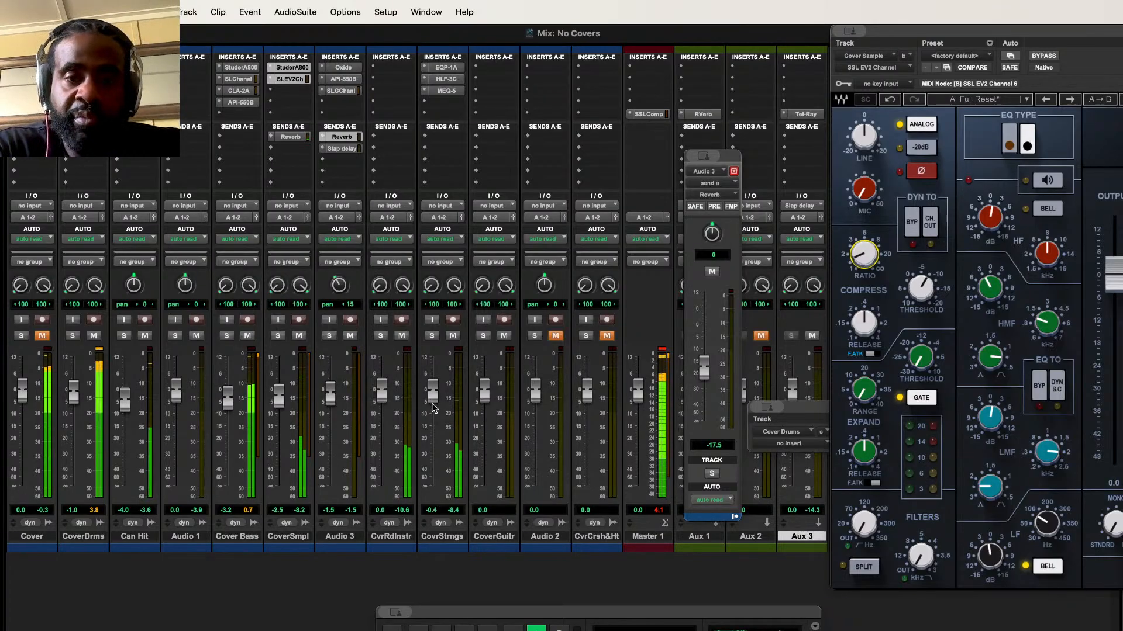
pyautogui.click(447, 68)
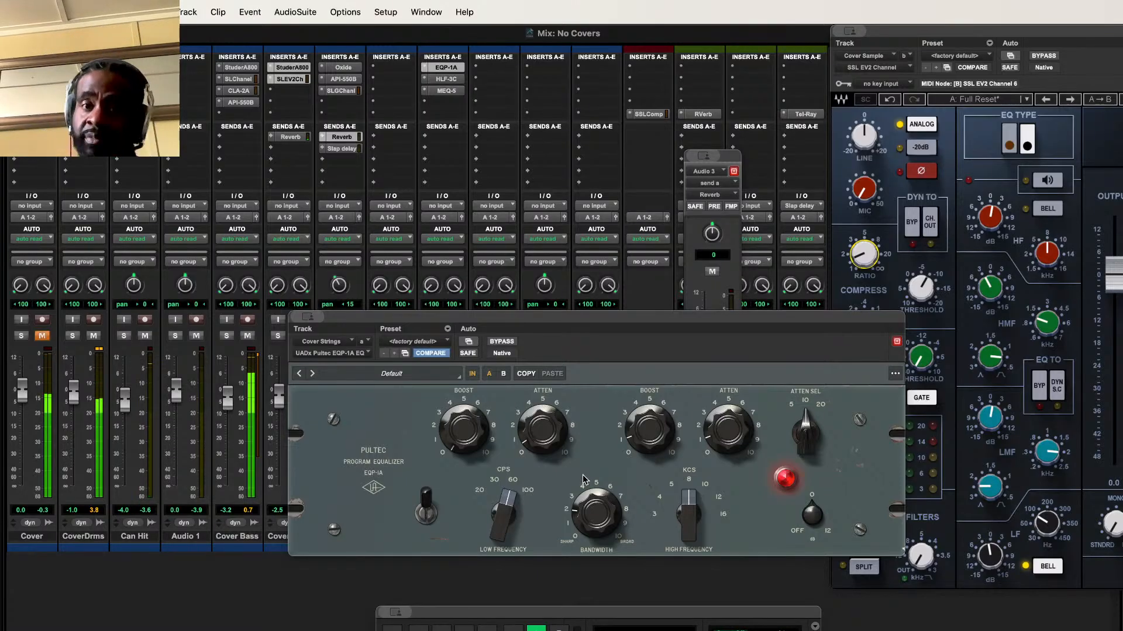
pyautogui.moveTo(504, 508); pyautogui.dragTo(505, 478)
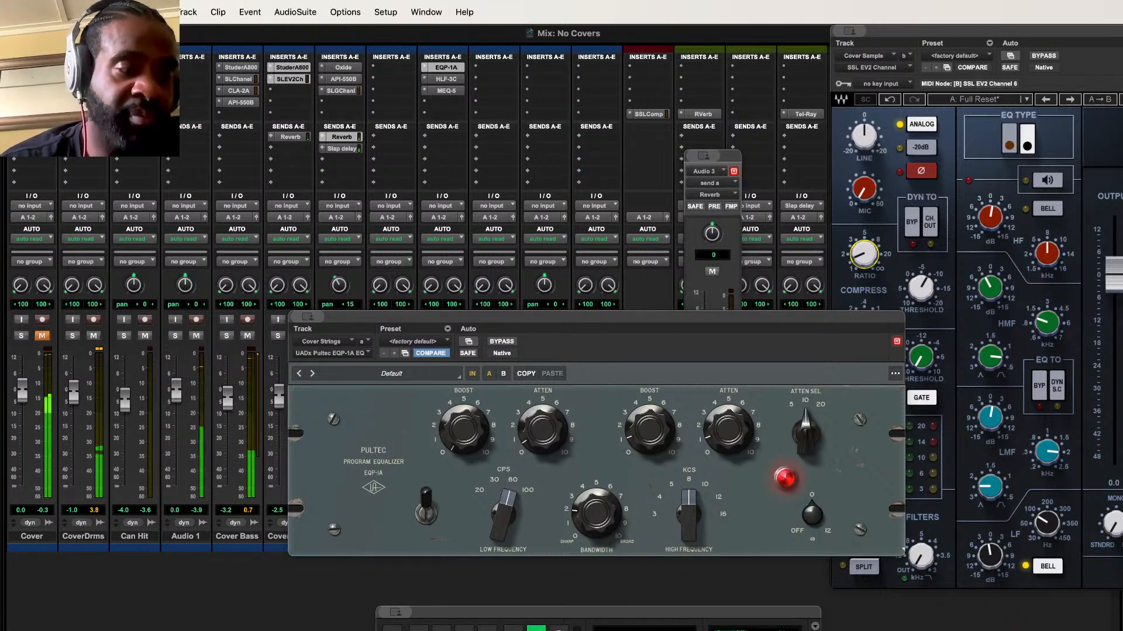
pyautogui.moveTo(458, 315); pyautogui.dragTo(473, 451)
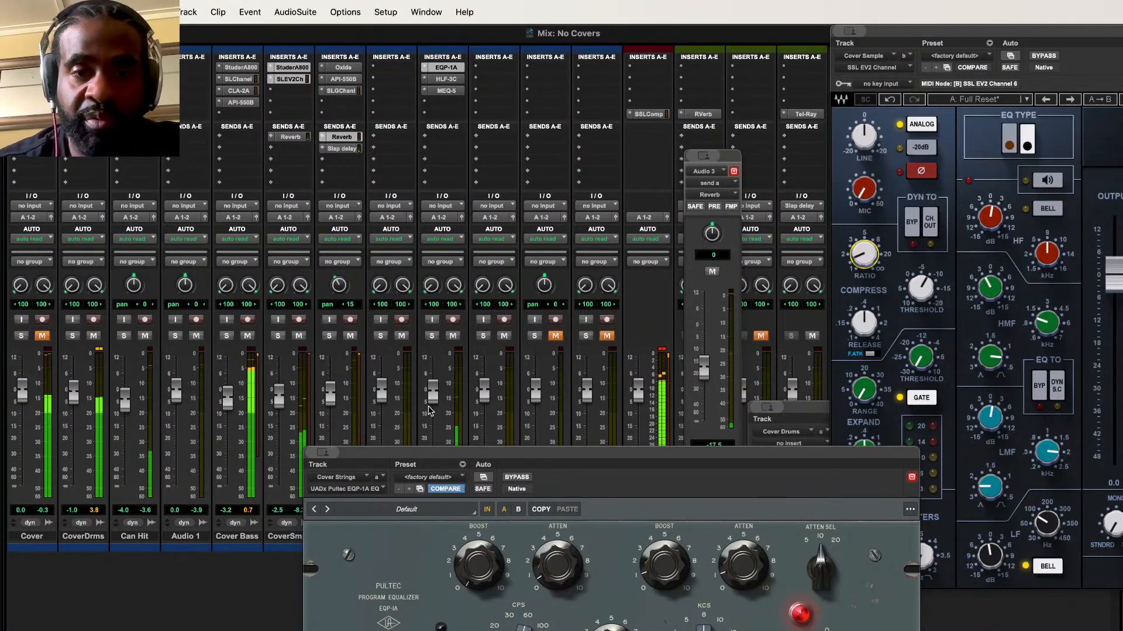
pyautogui.moveTo(757, 455); pyautogui.dragTo(769, 510)
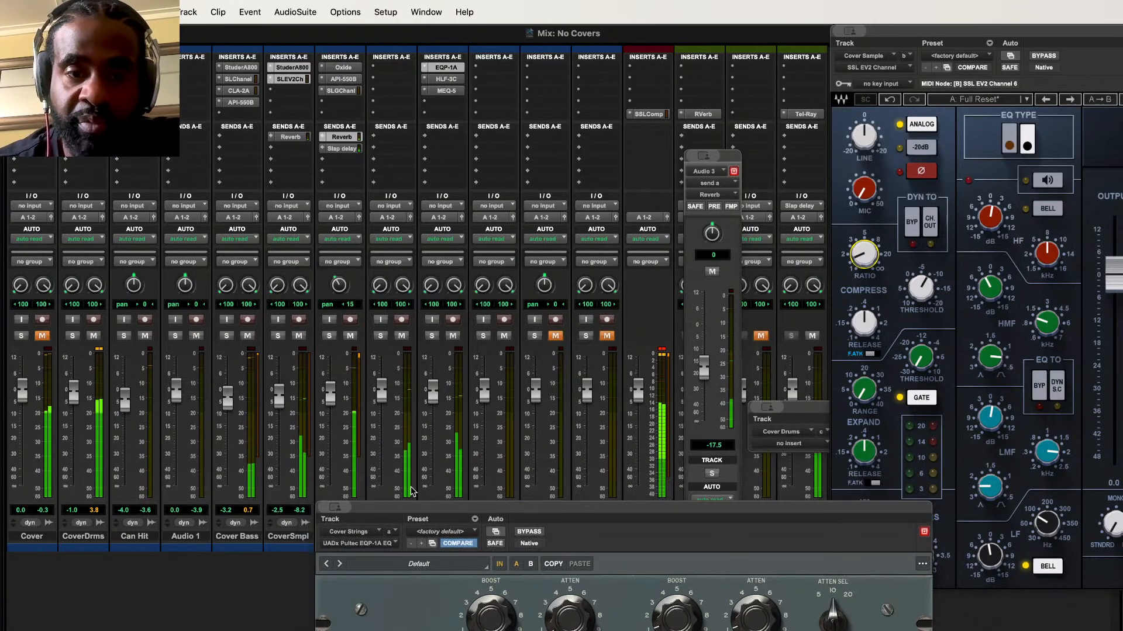
pyautogui.click(449, 68)
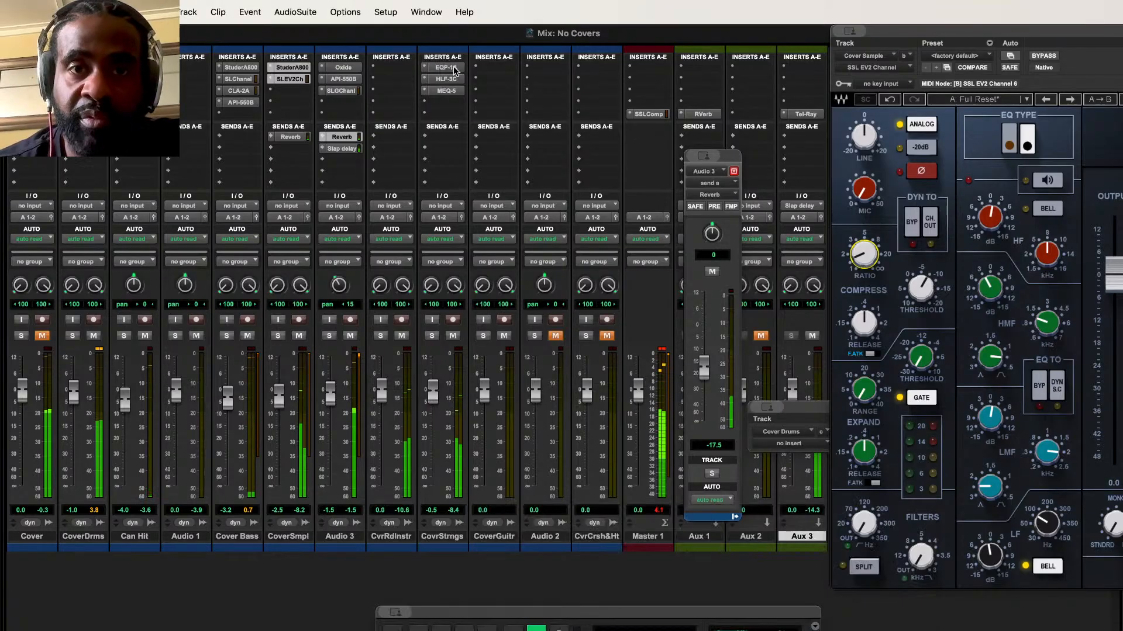
# Step: Check Cover Strings in solo and lower its fader to -2.0 dB
pyautogui.click(435, 336)
pyautogui.click(436, 335)
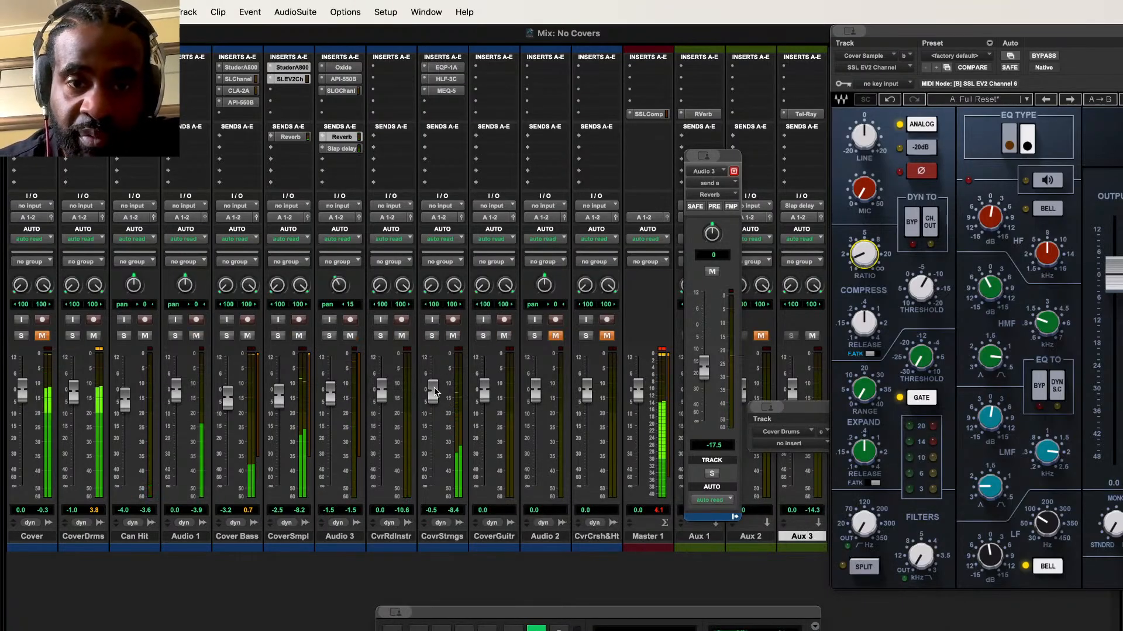
pyautogui.moveTo(434, 408); pyautogui.dragTo(434, 431)
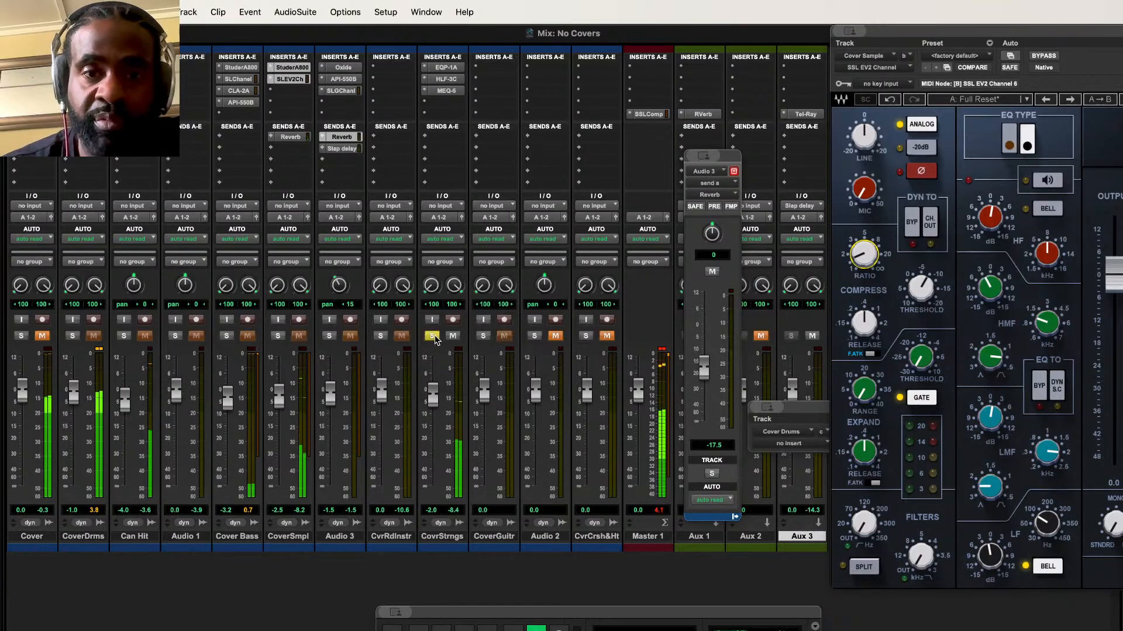
# Step: Mute Cover Strings and briefly solo the Cover reference track to compare, restoring both tracks
pyautogui.click(453, 336)
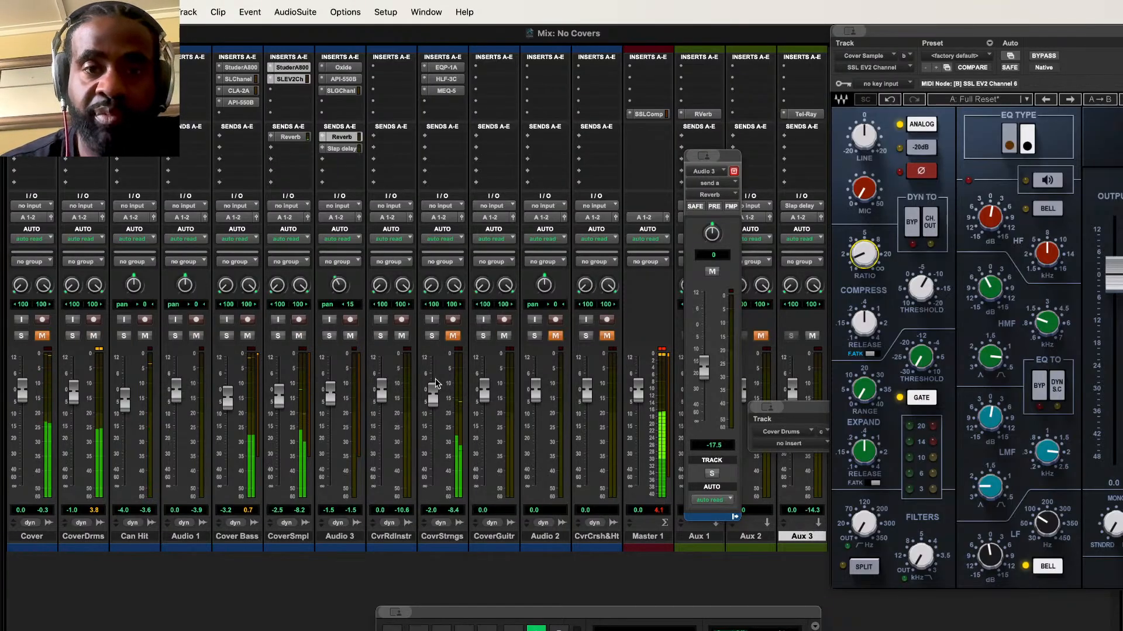
pyautogui.click(21, 337)
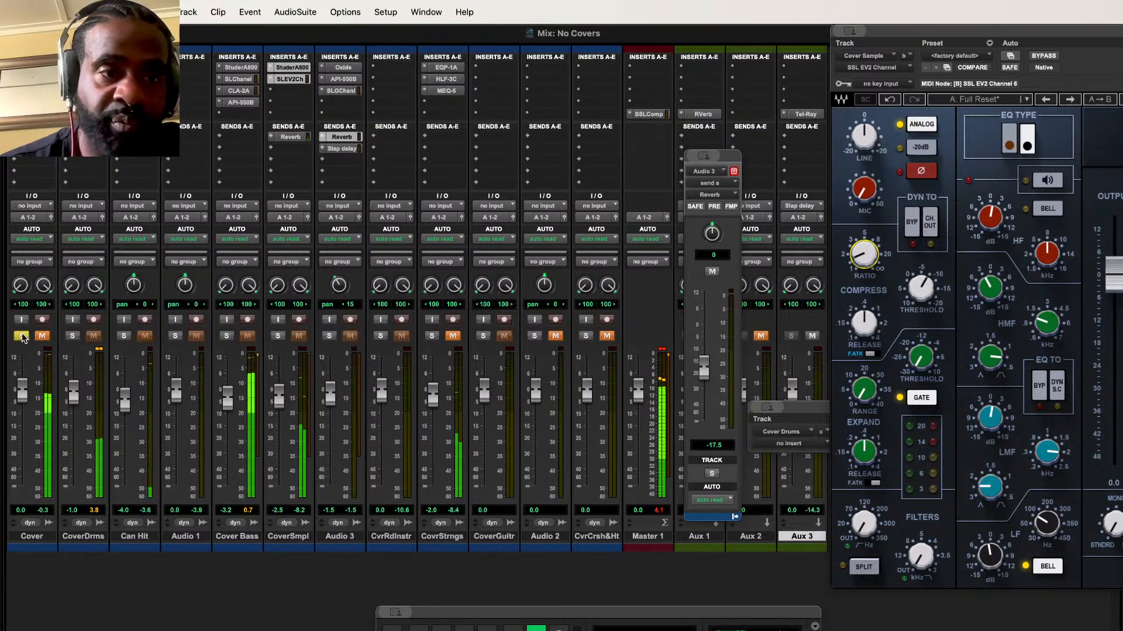
pyautogui.click(21, 336)
pyautogui.click(453, 336)
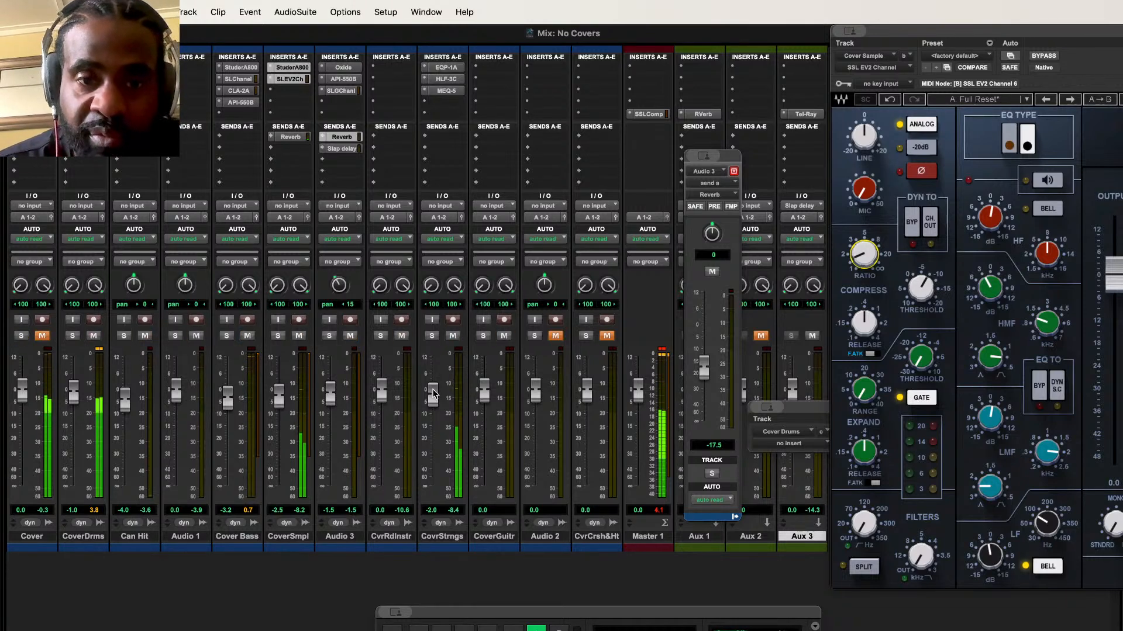
# Step: Solo Cover Strings and open its EQP-1A equalizer, moving the plug-in window fully into view to inspect the boost and attenuation settings
pyautogui.click(432, 336)
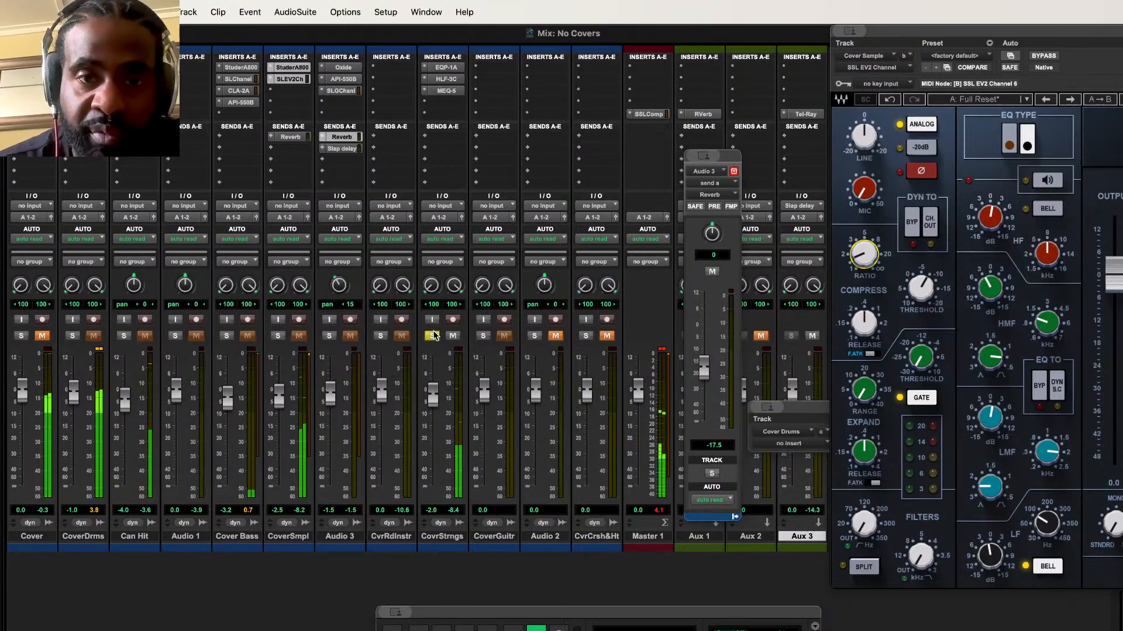
pyautogui.click(445, 67)
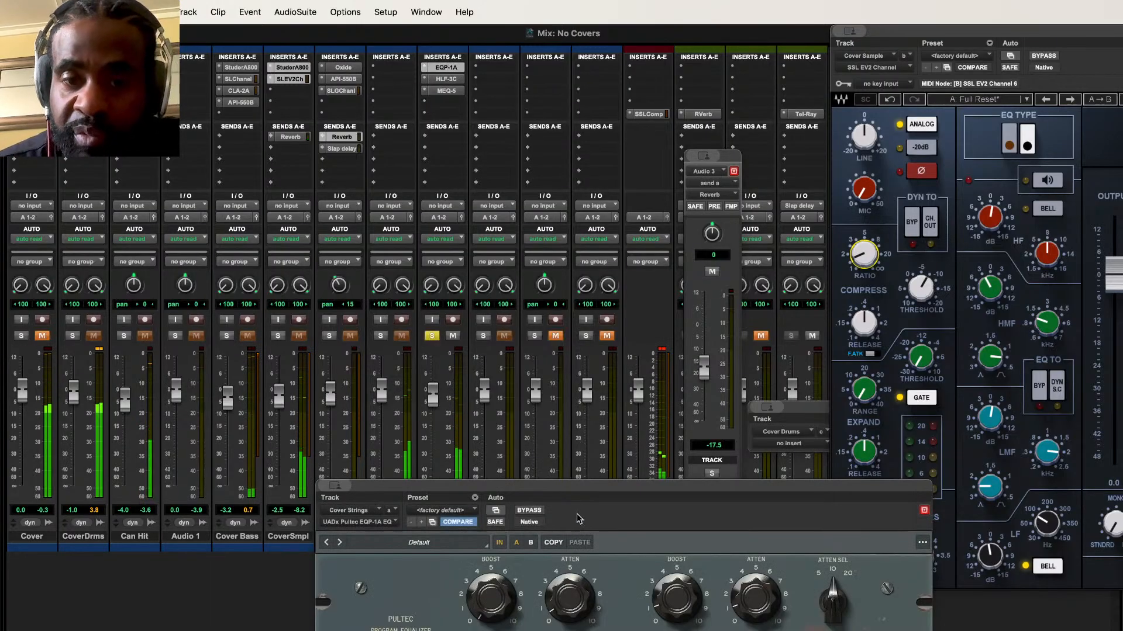
pyautogui.moveTo(577, 482); pyautogui.dragTo(578, 345)
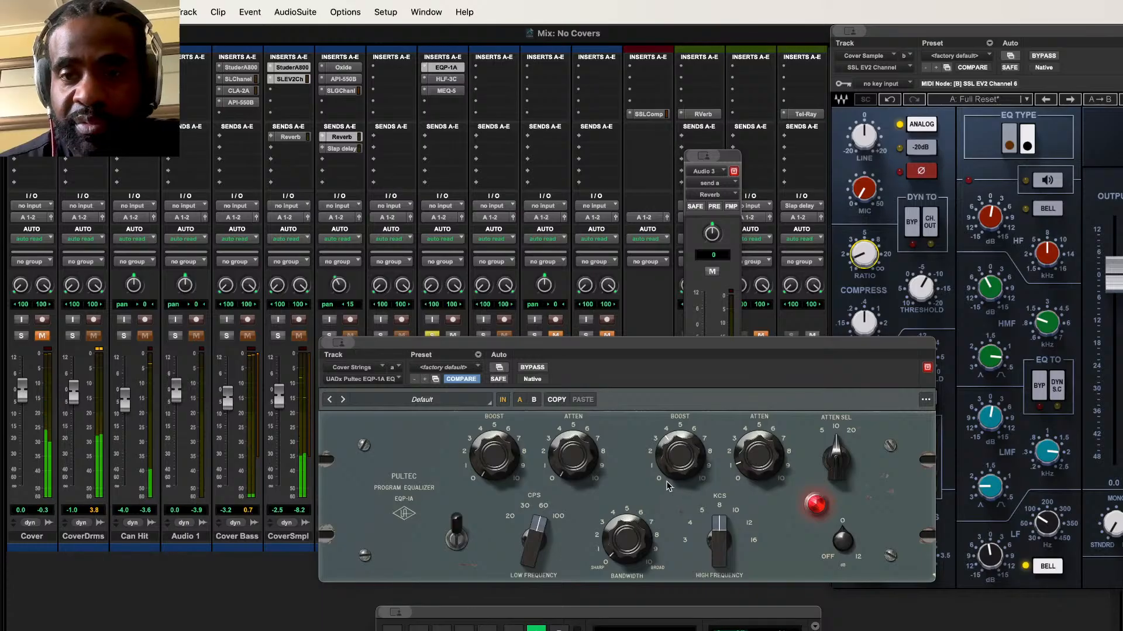
pyautogui.moveTo(665, 483)
pyautogui.mouseDown()
pyautogui.moveTo(663, 500)
pyautogui.moveTo(658, 471)
pyautogui.mouseUp()
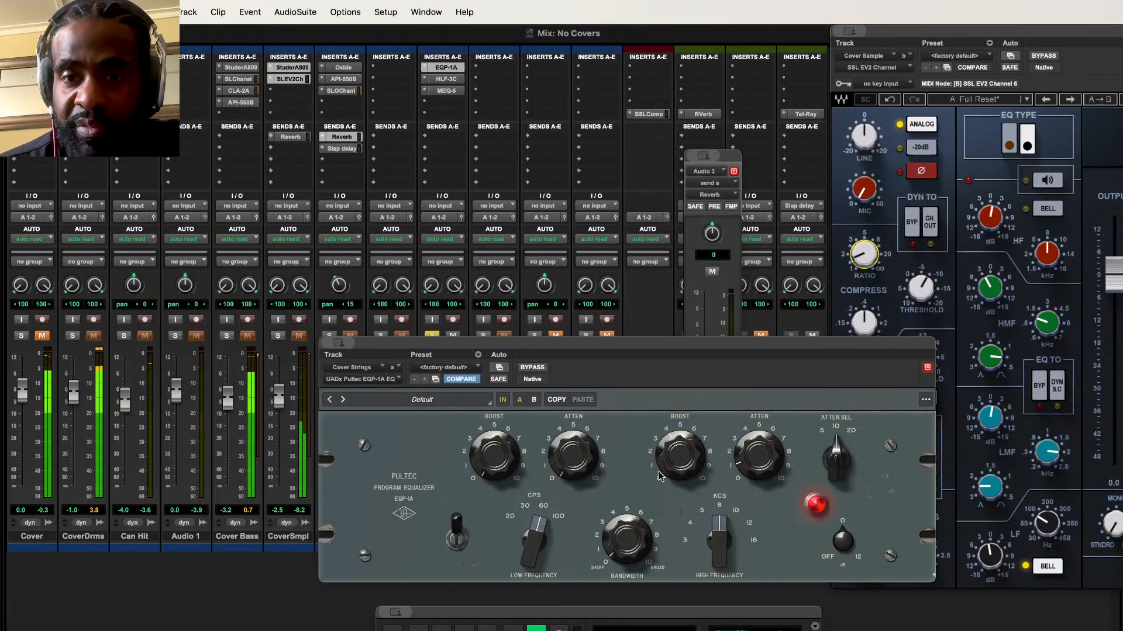
# Step: Compare Cover Strings with the EQP-1A bypassed and active, end the solo and move the plug-in window clear of the faders
pyautogui.click(532, 367)
pyautogui.click(537, 367)
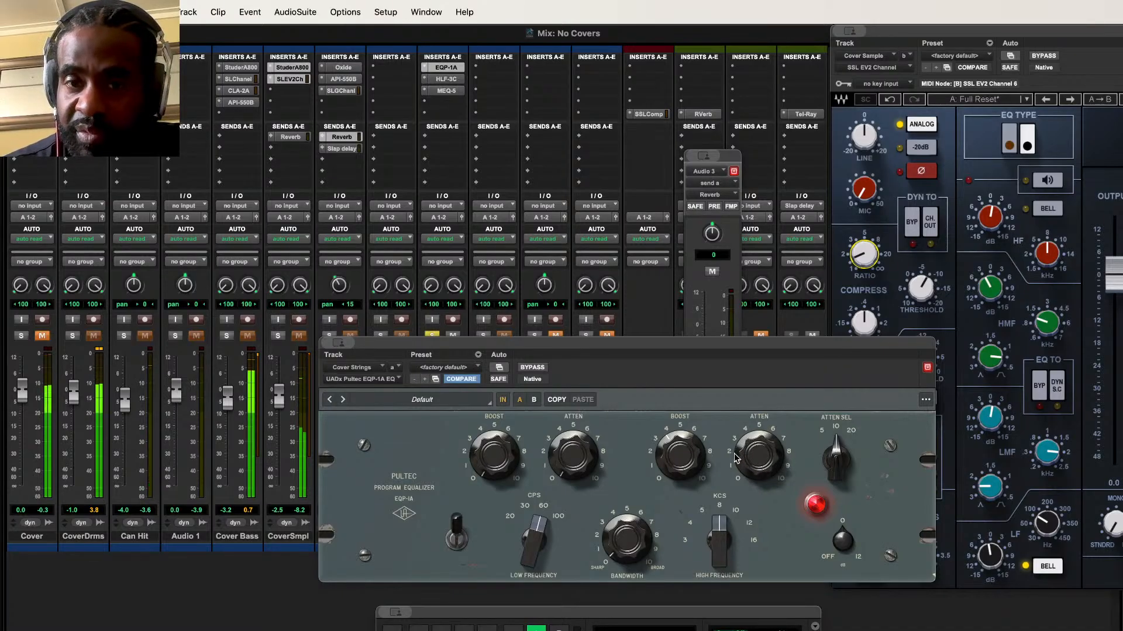
pyautogui.click(533, 369)
pyautogui.click(533, 369)
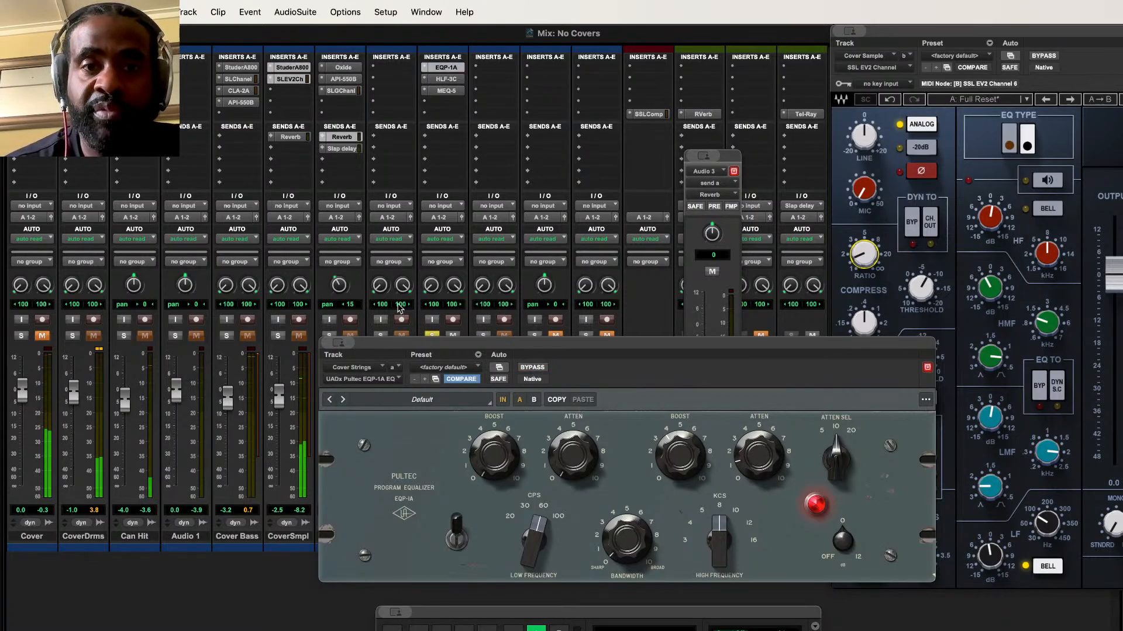
pyautogui.click(432, 333)
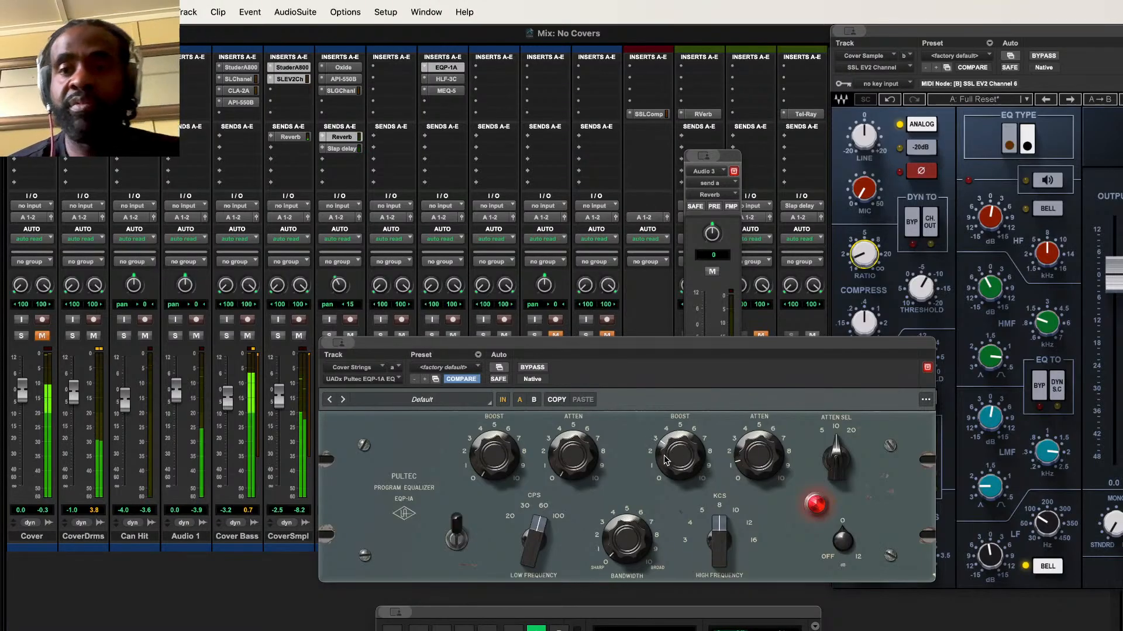
pyautogui.moveTo(447, 338); pyautogui.dragTo(623, 455)
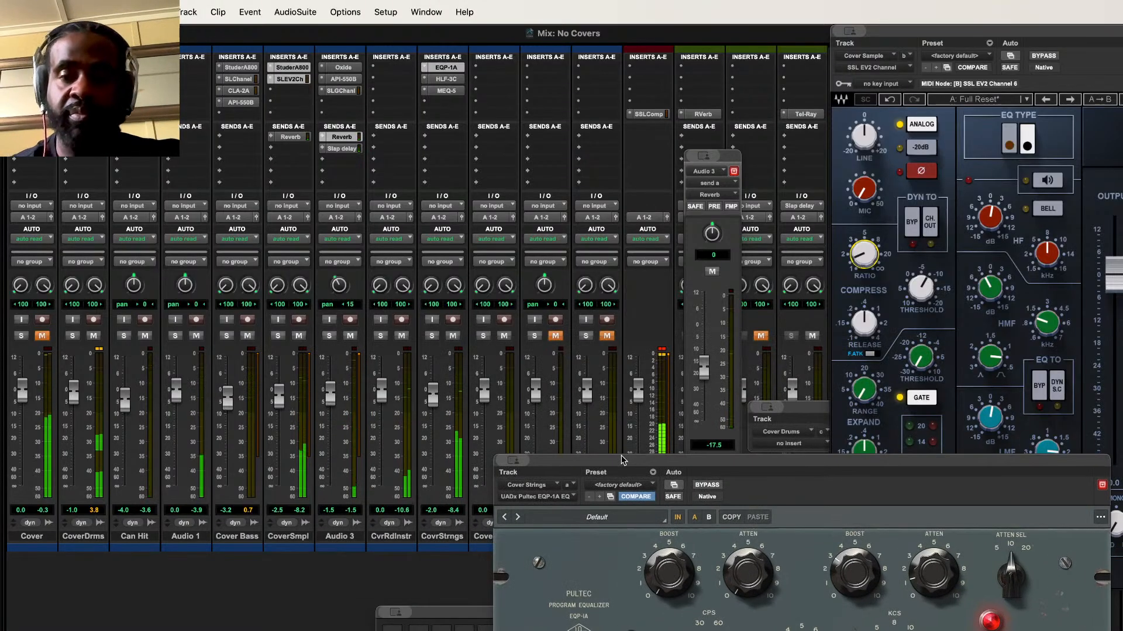
# Step: Select the Cover Reed Instrument passage from about bar 7 to bar 12 and play it with the track soloed
pyautogui.press('super+equal')
pyautogui.moveTo(345, 493); pyautogui.dragTo(424, 493)
pyautogui.press('space')
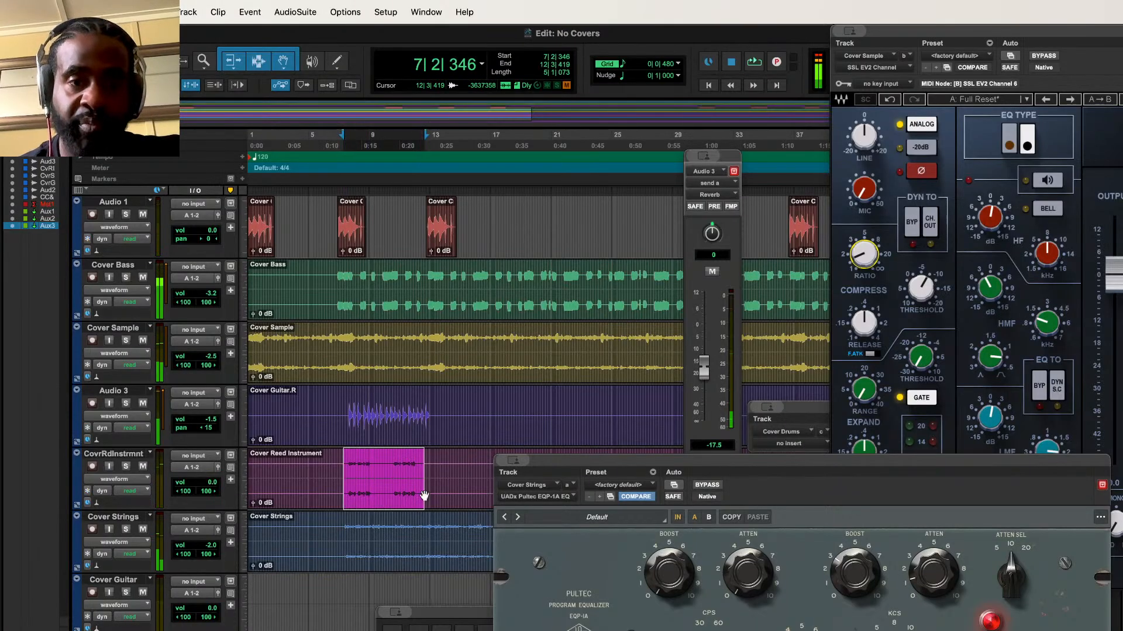
pyautogui.click(126, 466)
pyautogui.press('super+equal')
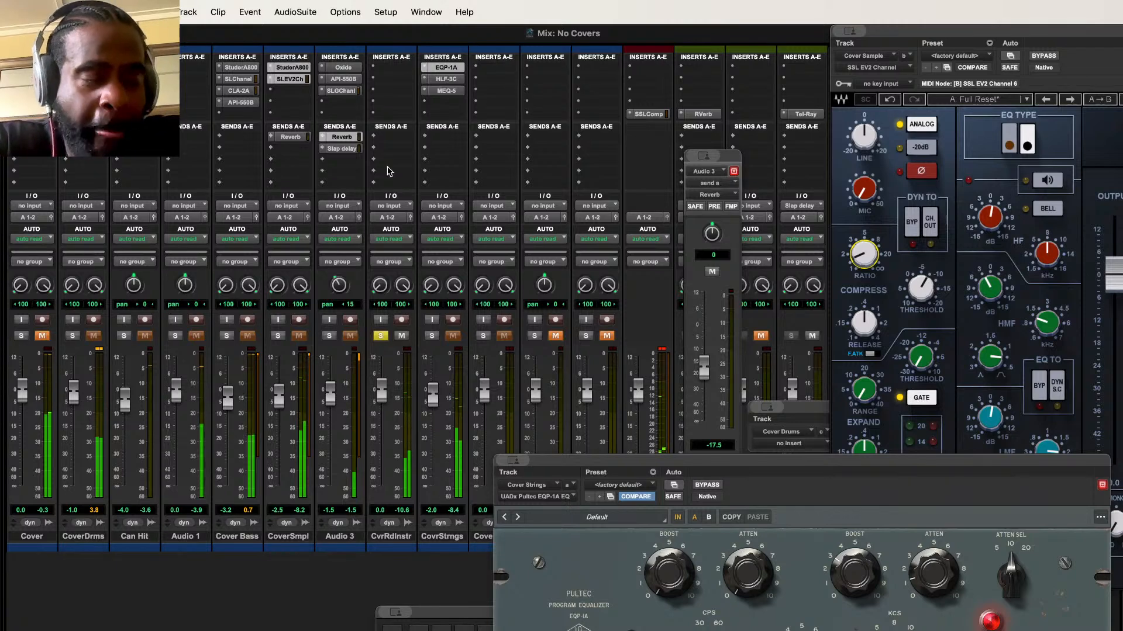
# Step: Listen to the reed instrument within the full mix, solo its track again and return to the mixer
pyautogui.click(385, 337)
pyautogui.press('super+equal')
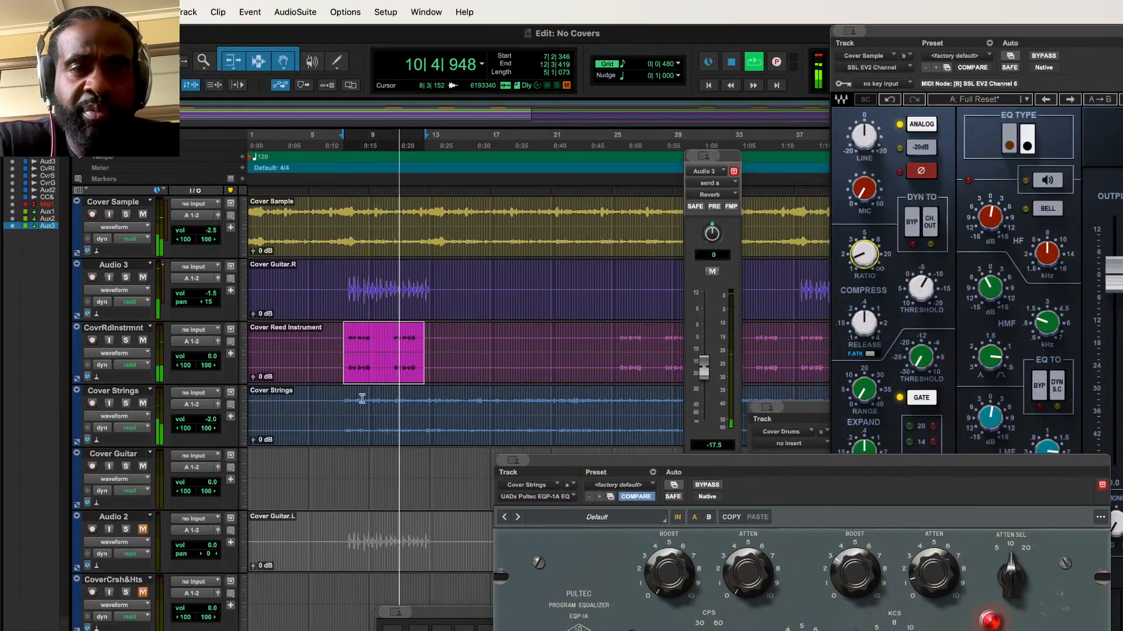
pyautogui.click(126, 340)
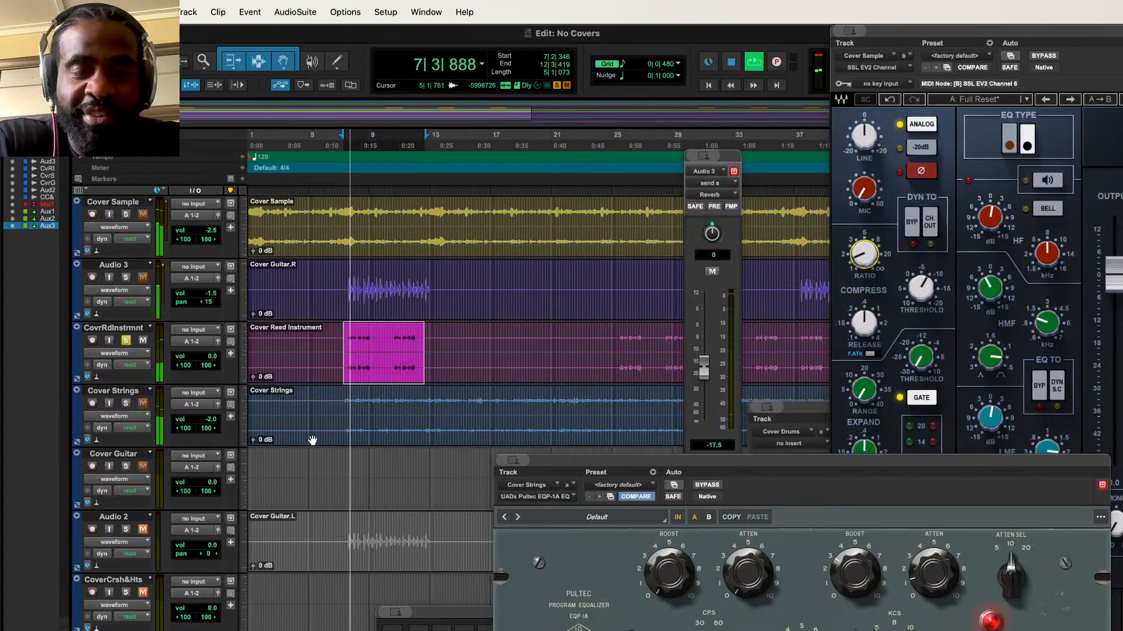
pyautogui.press('super+equal')
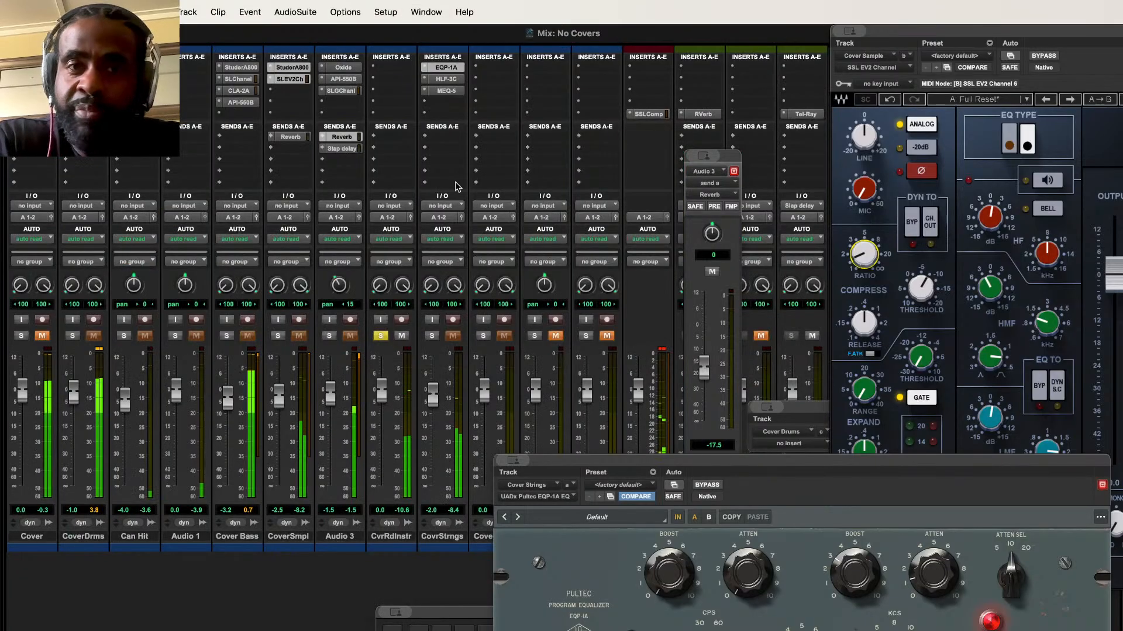
# Step: Insert the stereo UADx Neve 1073 Preamp and EQ on the reed instrument track and move its window fully into view
pyautogui.click(375, 72)
pyautogui.moveTo(445, 97)
pyautogui.moveTo(503, 100)
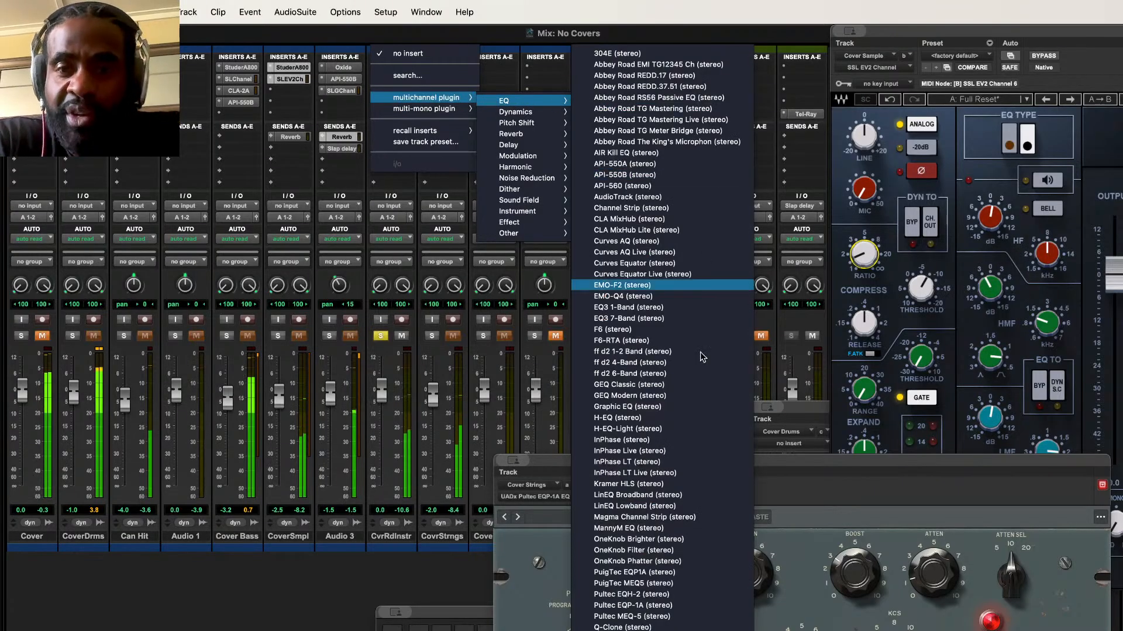
pyautogui.scroll(-10, 705, 425)
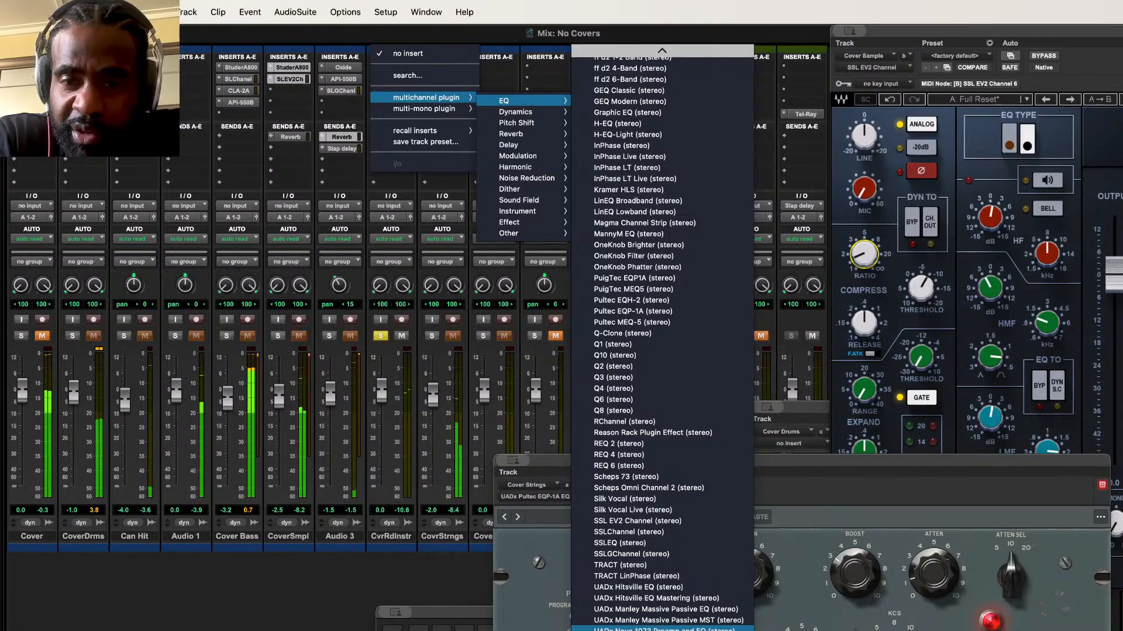
pyautogui.click(666, 629)
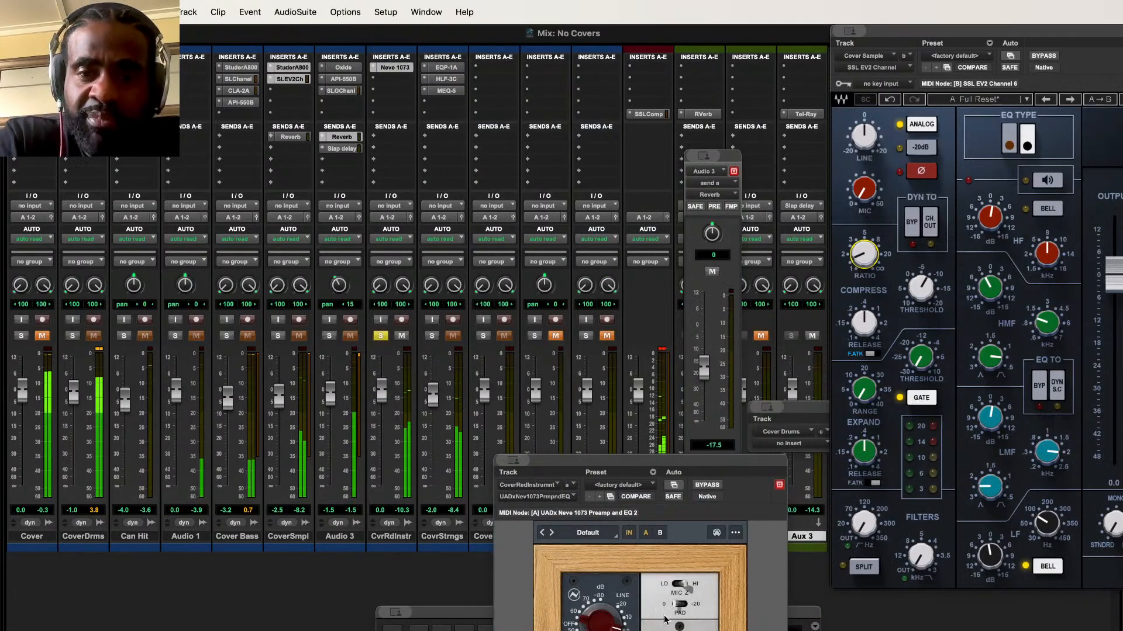
pyautogui.moveTo(606, 463); pyautogui.dragTo(600, 34)
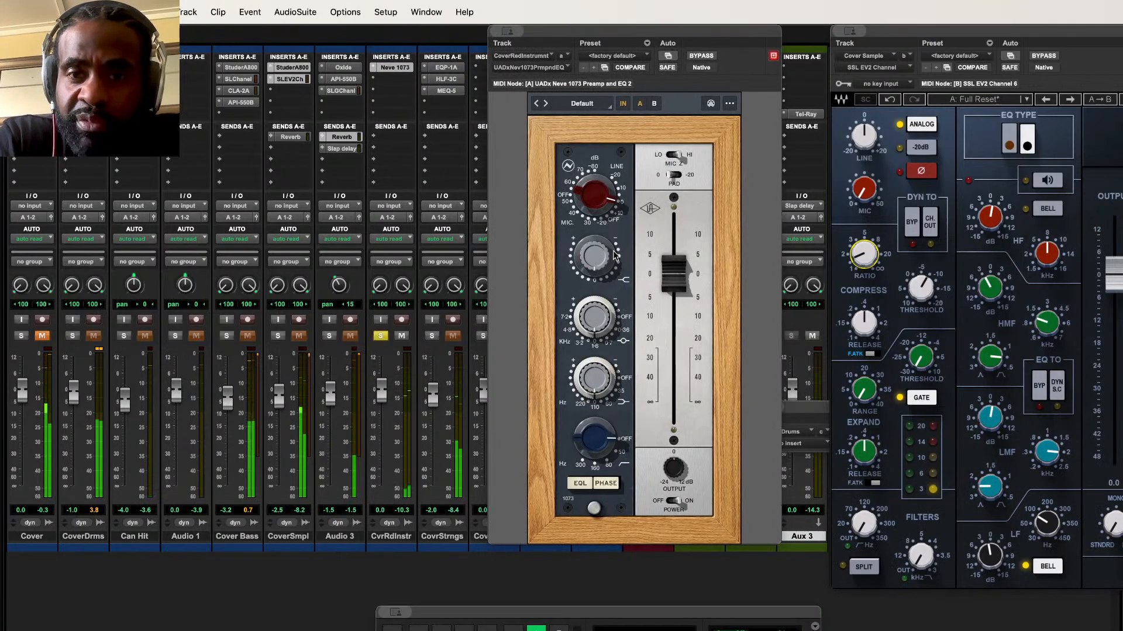
# Step: Engage the Neve 1073's low-cut filter at its lowest frequency and raise its line gain slightly, checking the reed instrument against the mix
pyautogui.click(580, 483)
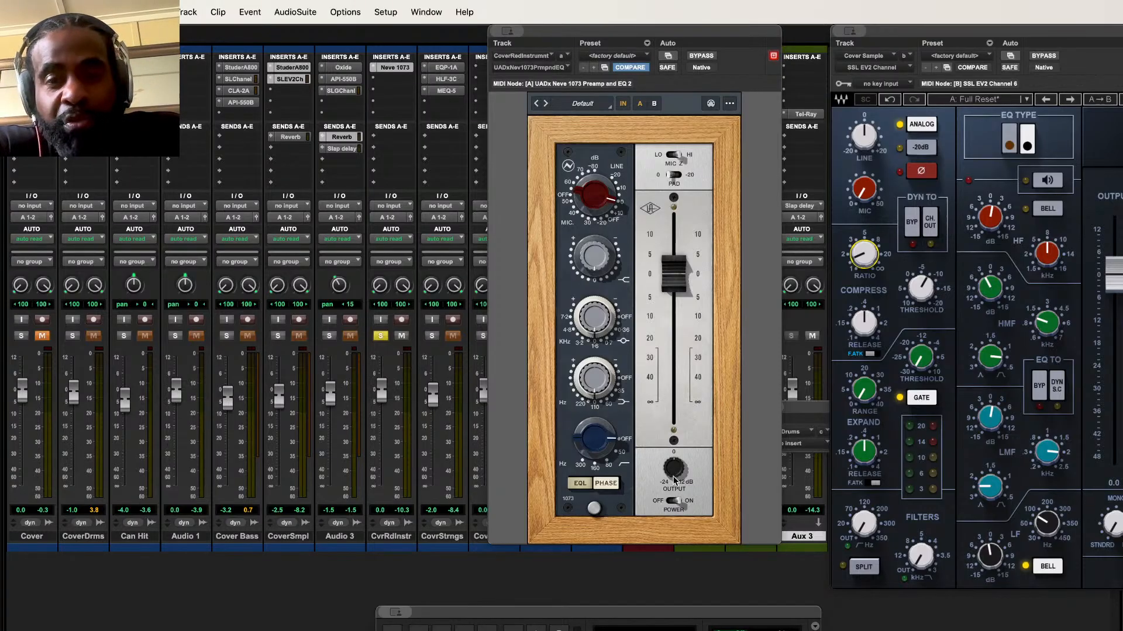
pyautogui.press('space')
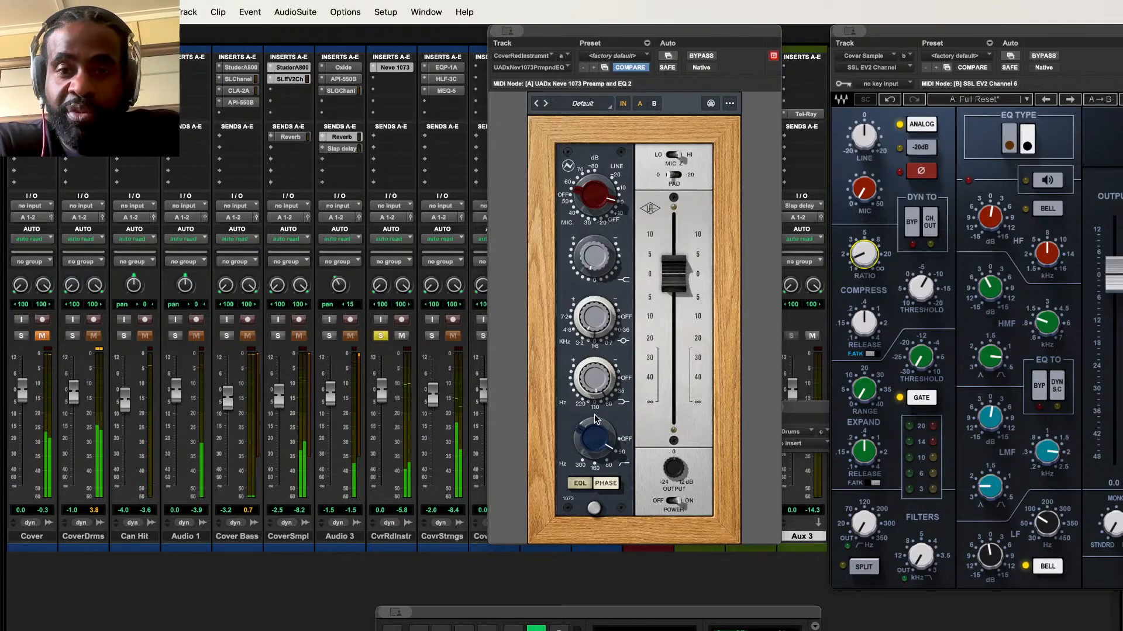
pyautogui.moveTo(594, 441); pyautogui.dragTo(594, 468)
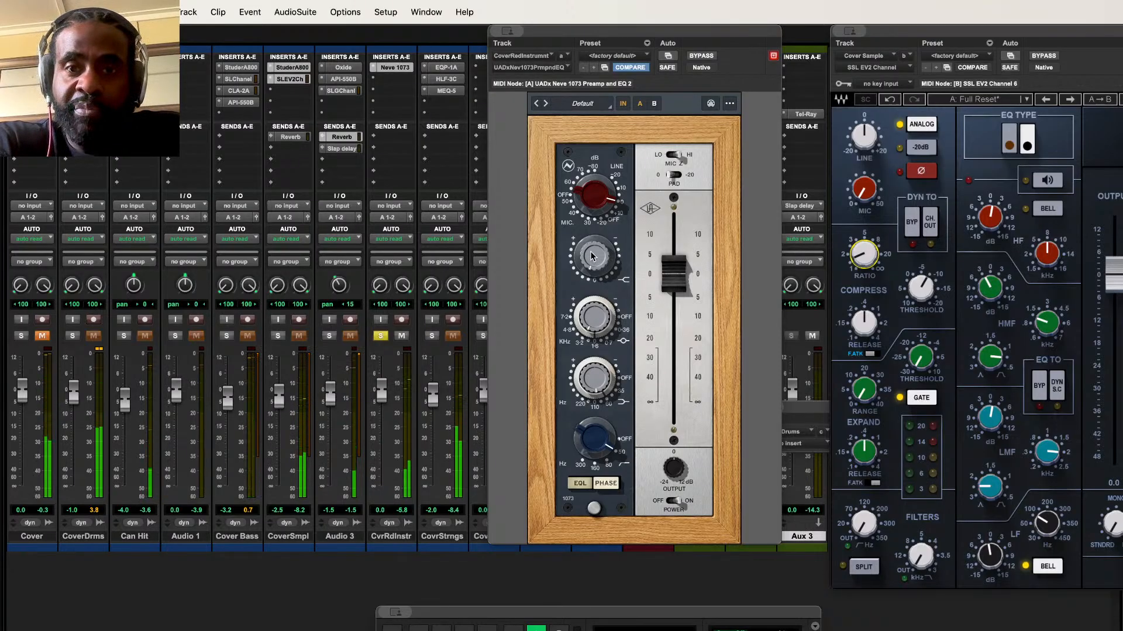
pyautogui.moveTo(592, 204); pyautogui.dragTo(593, 216)
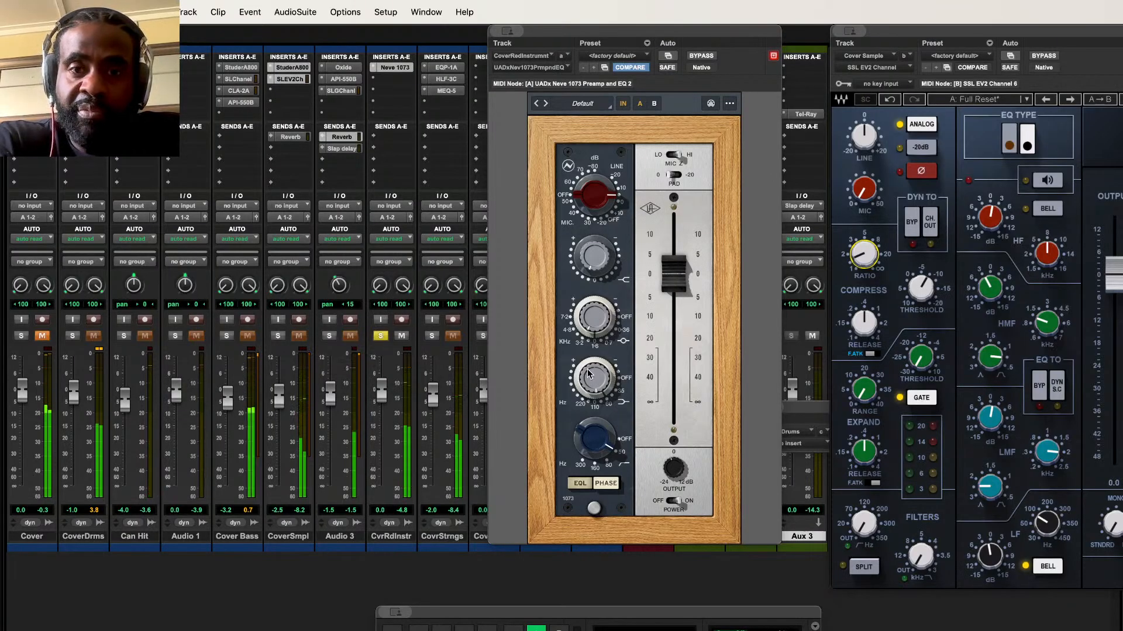
pyautogui.click(380, 336)
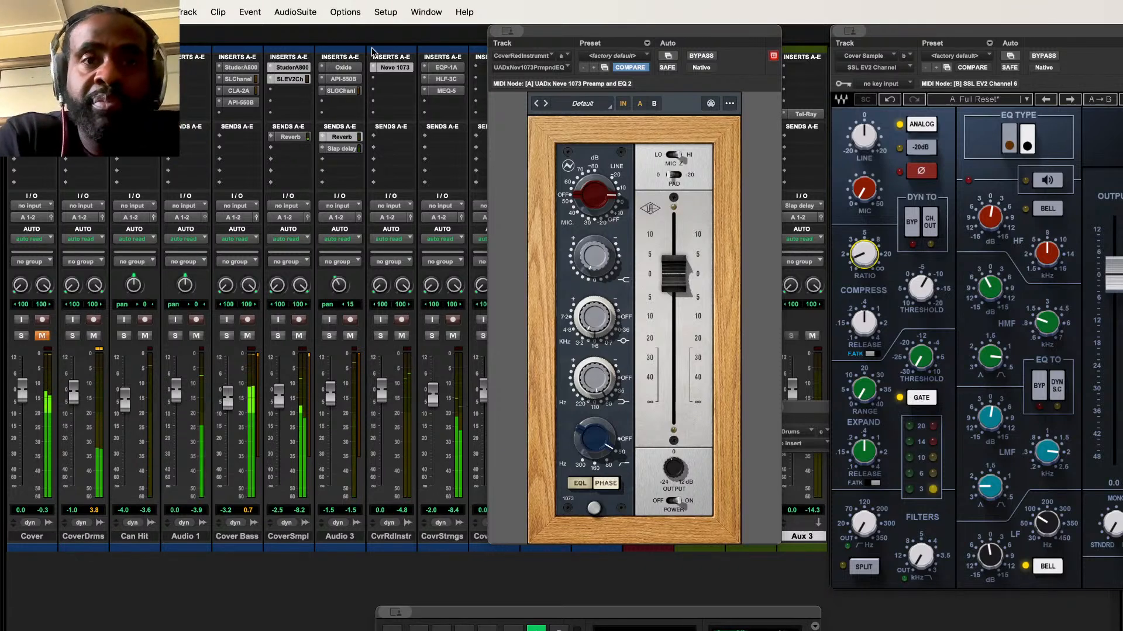
pyautogui.click(380, 336)
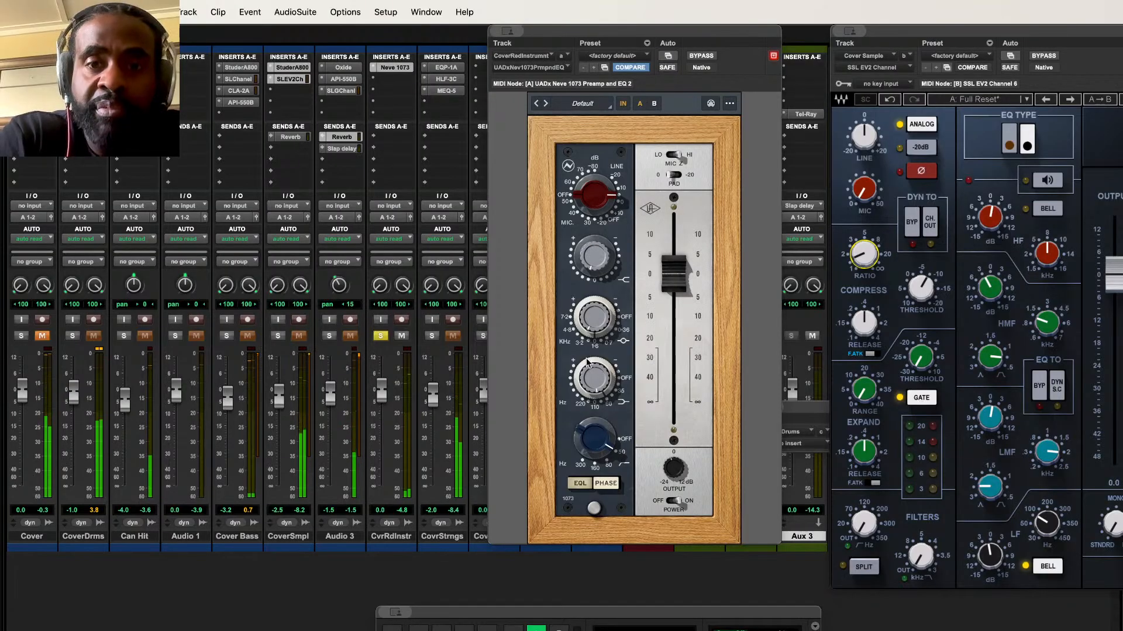
pyautogui.keyDown('super'); pyautogui.click(389, 67); pyautogui.keyUp('super')
pyautogui.moveTo(389, 68); pyautogui.dragTo(390, 79)
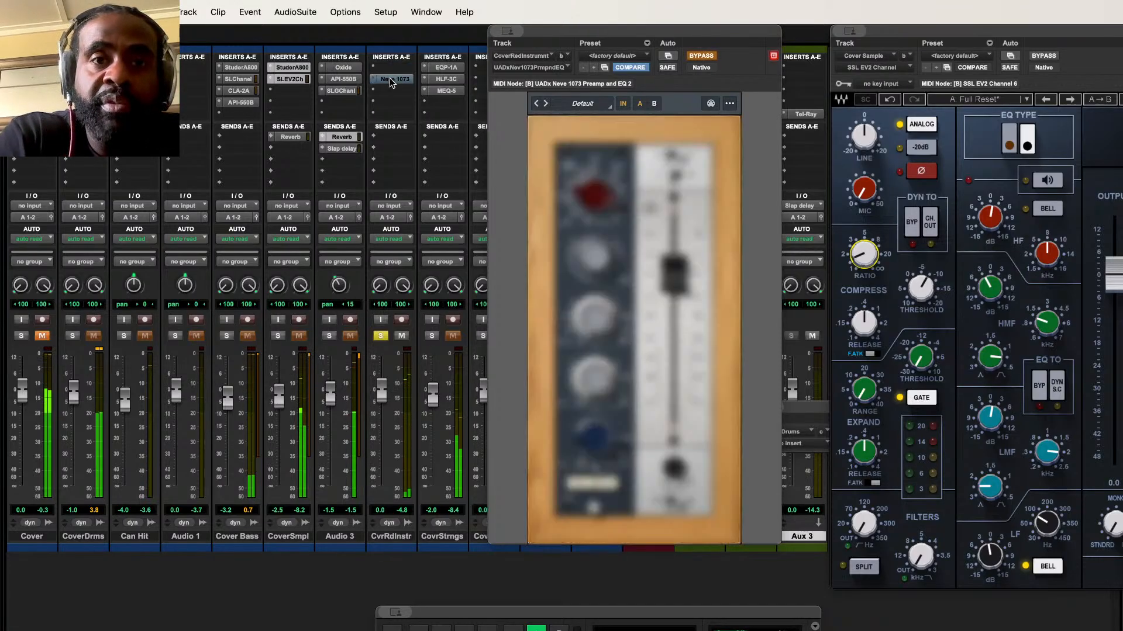
pyautogui.click(390, 67)
pyautogui.moveTo(409, 99)
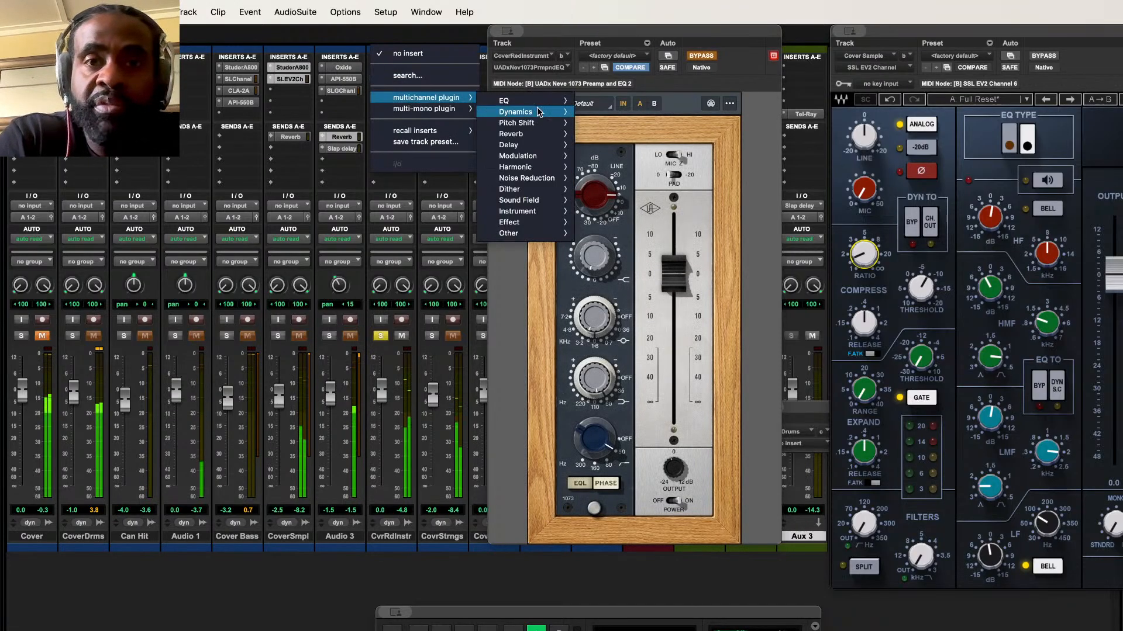
pyautogui.click(403, 98)
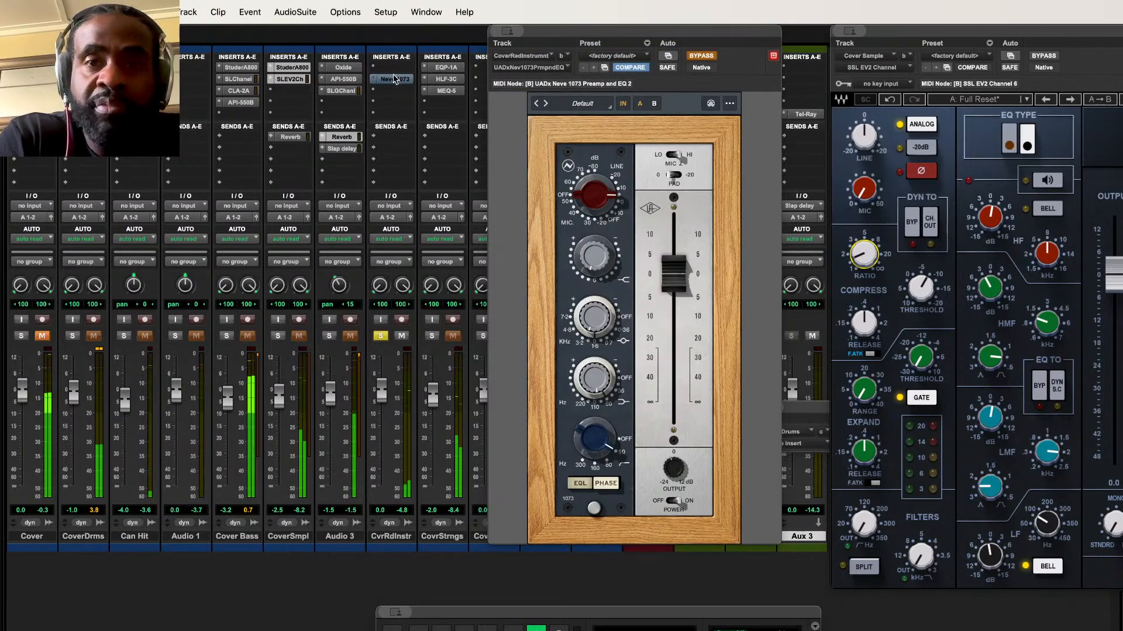
pyautogui.keyDown('super'); pyautogui.click(391, 79); pyautogui.keyUp('super')
pyautogui.moveTo(390, 79); pyautogui.dragTo(394, 69)
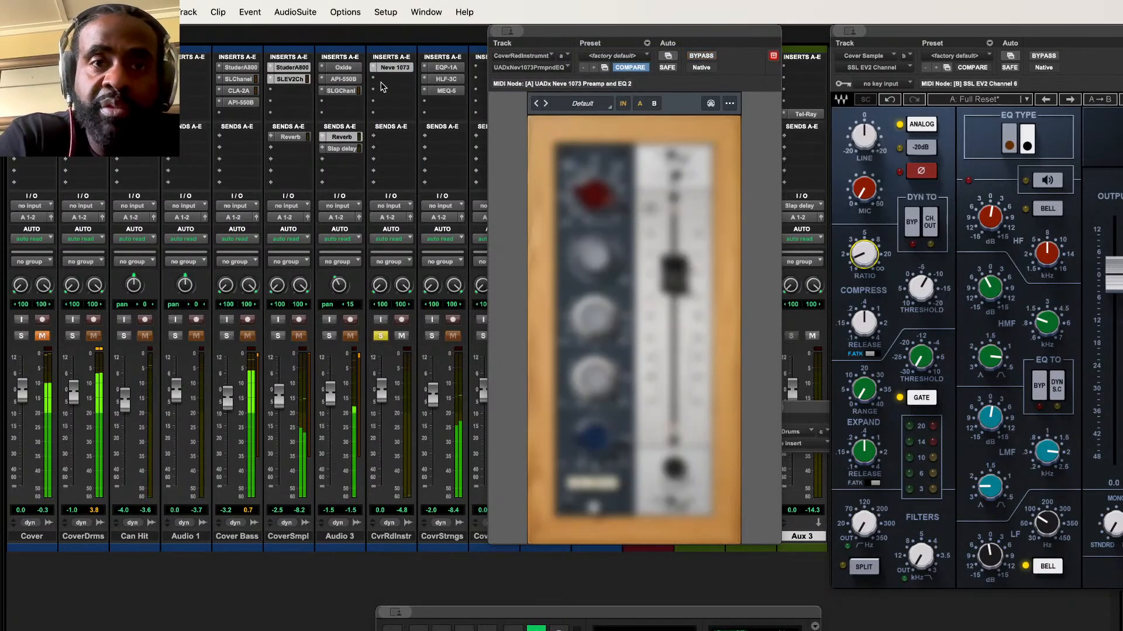
# Step: Insert the stereo SSLGChannel below the Neve 1073 on the reed instrument and set its compressor threshold to about -9.1
pyautogui.click(374, 80)
pyautogui.moveTo(422, 99)
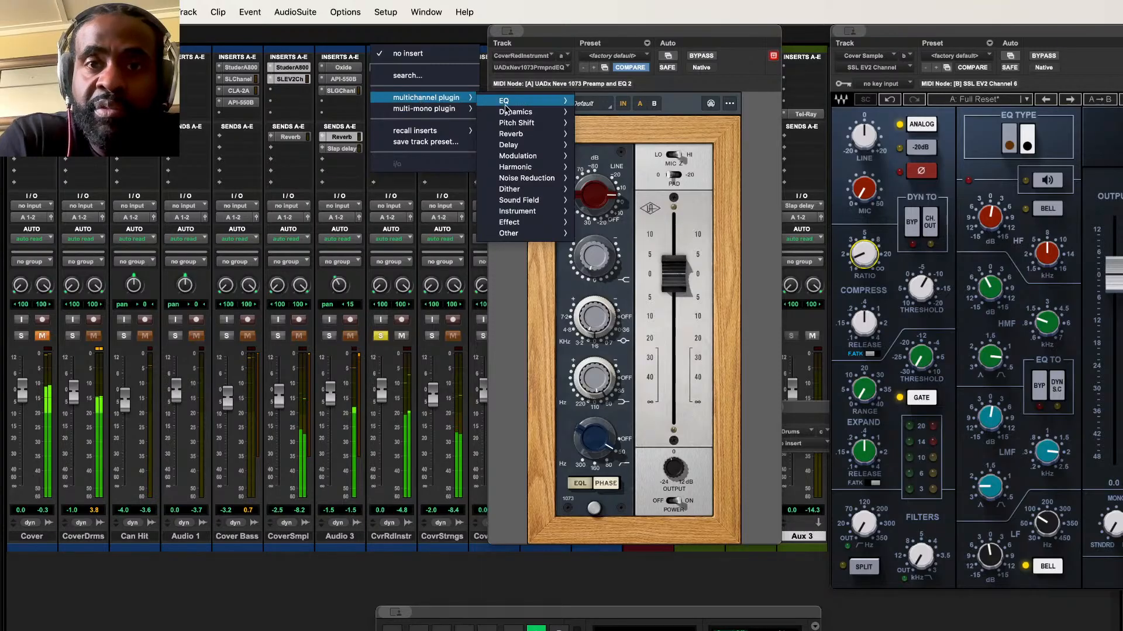
pyautogui.moveTo(514, 112)
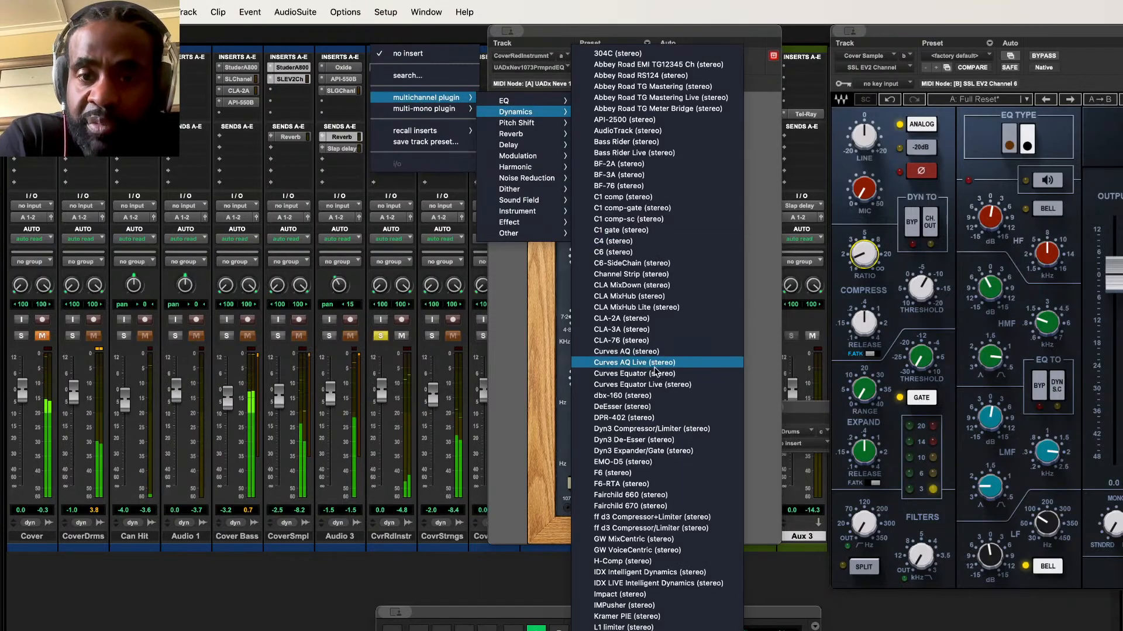
pyautogui.scroll(-3, 664, 518)
pyautogui.scroll(-15, 665, 518)
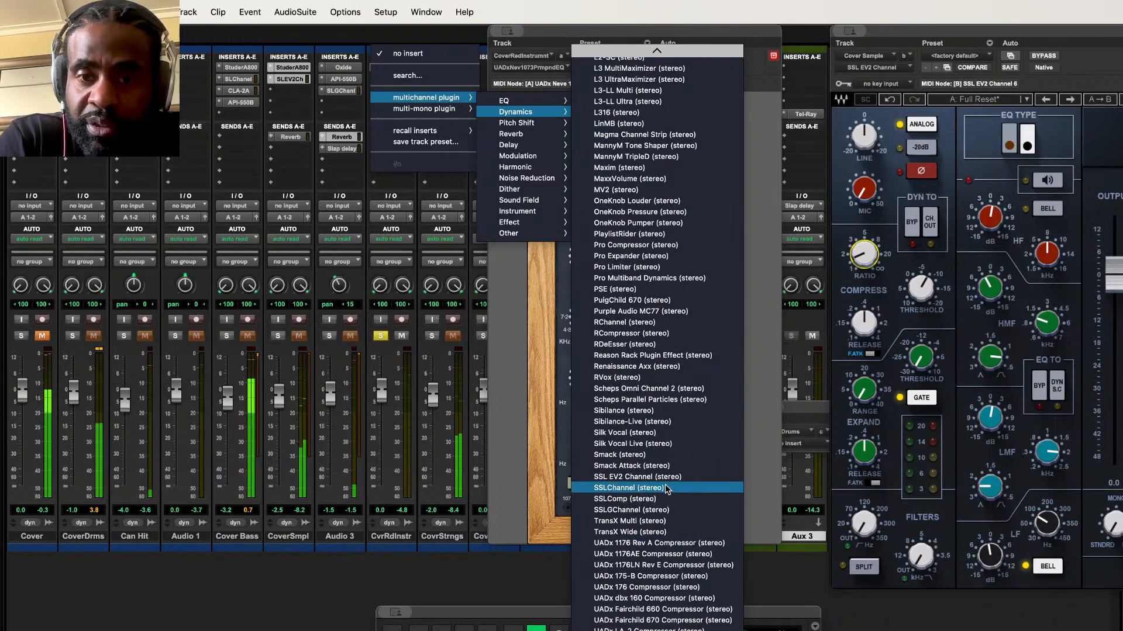
pyautogui.click(665, 510)
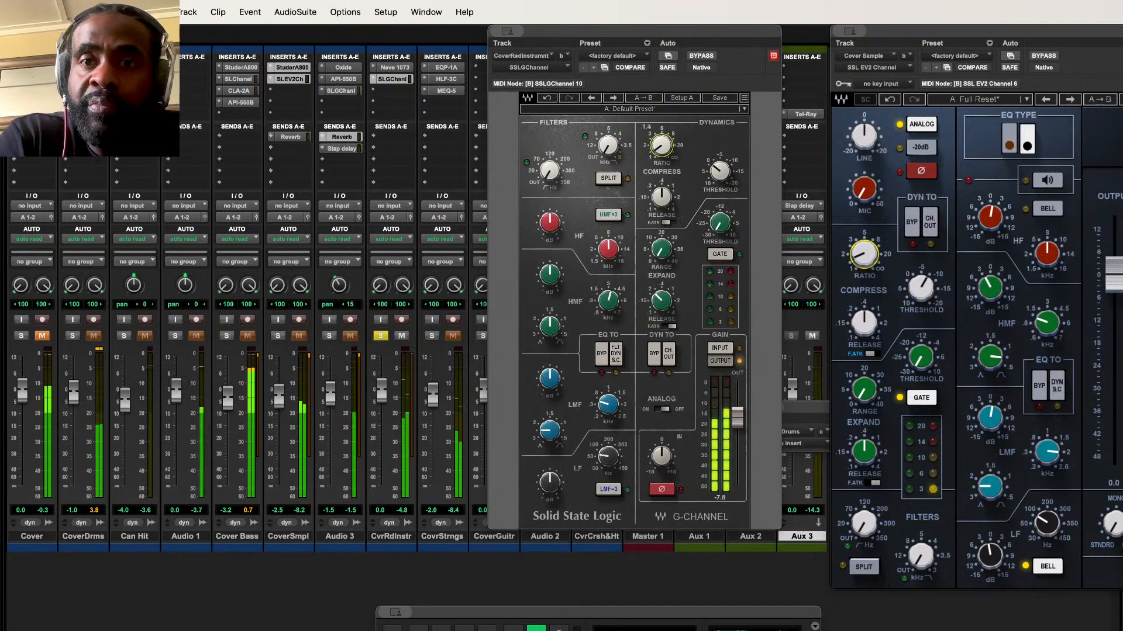
pyautogui.moveTo(710, 167)
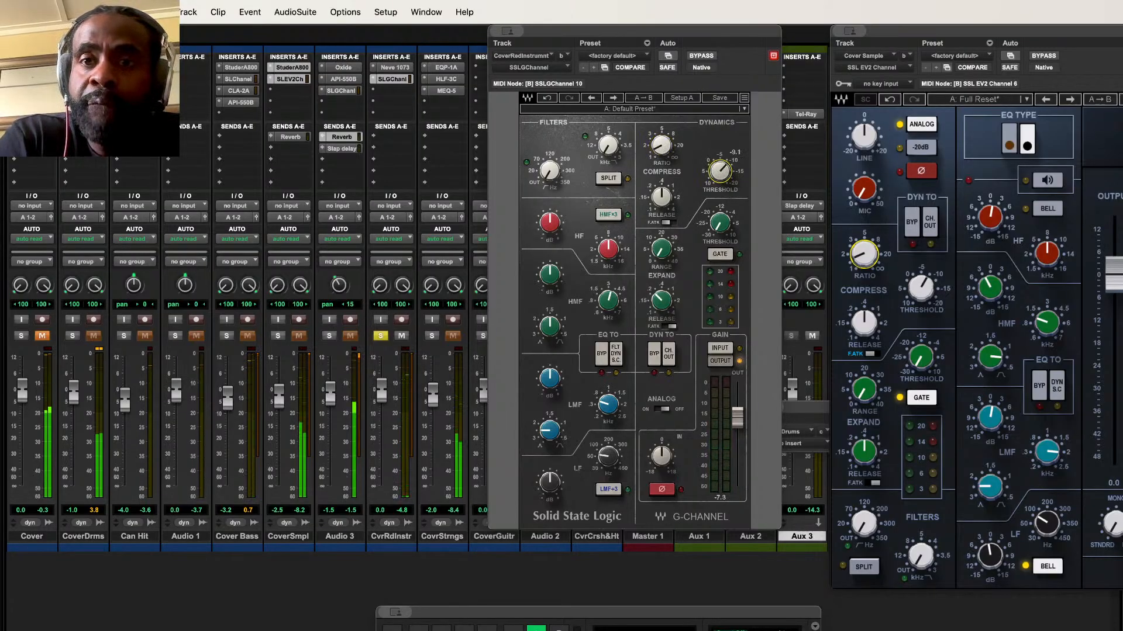
pyautogui.moveTo(662, 154)
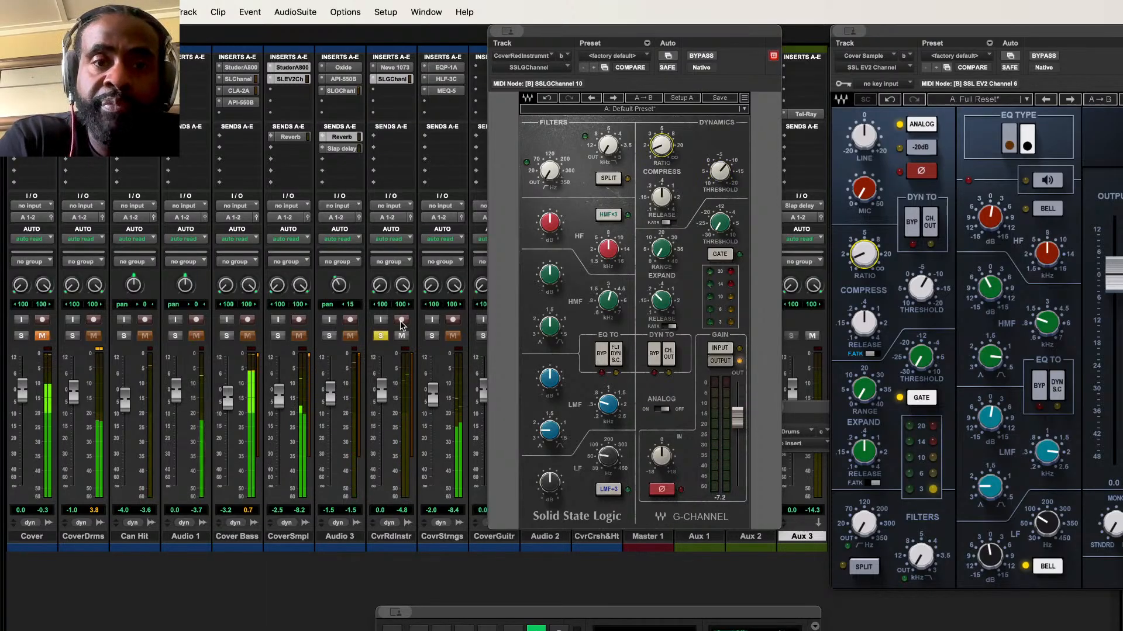
# Step: End the reed instrument's solo and mute the Audio 3 guitar track to hear the mix without it
pyautogui.click(380, 336)
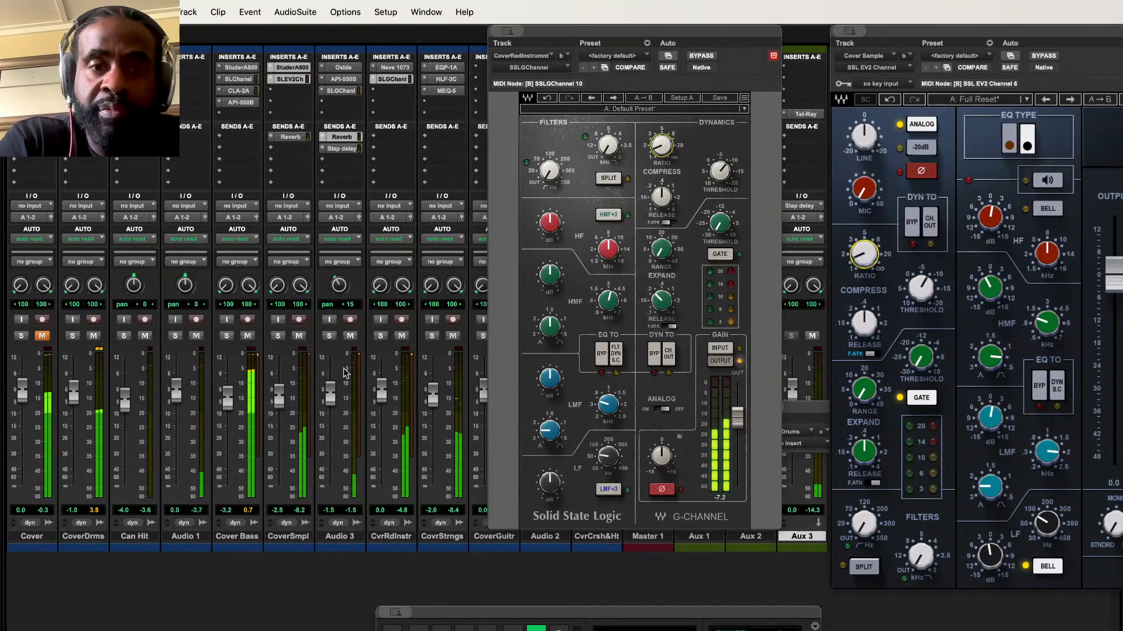
pyautogui.click(350, 335)
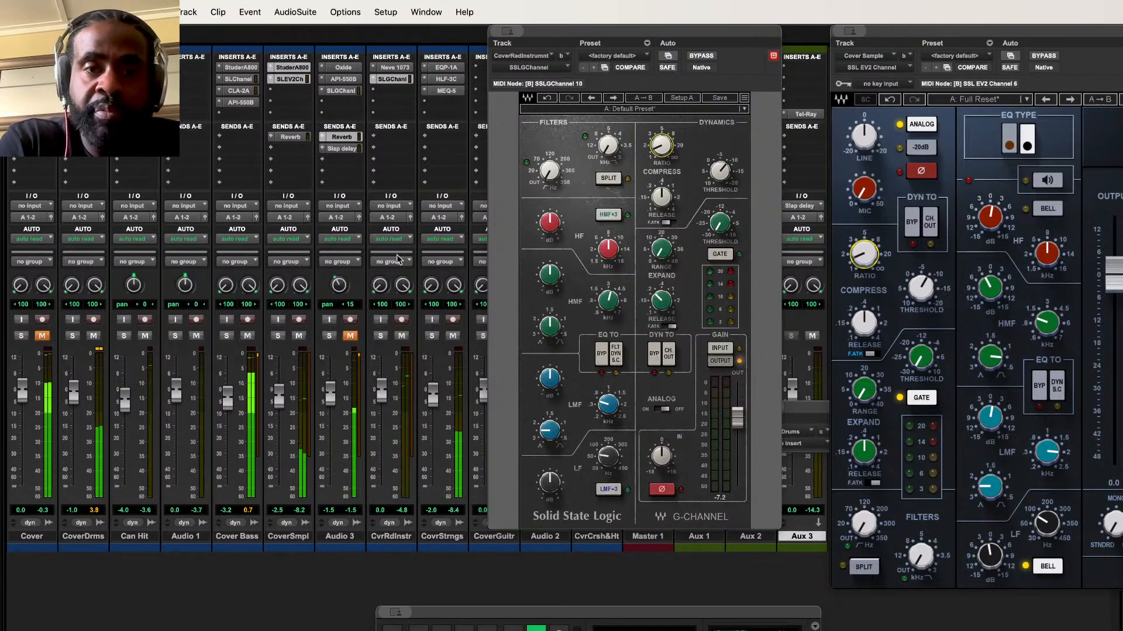
# Step: Copy Audio 3's Reverb send to the reed instrument track, solo that track and lower the copied send's level to -19.0 dB
pyautogui.click(393, 68)
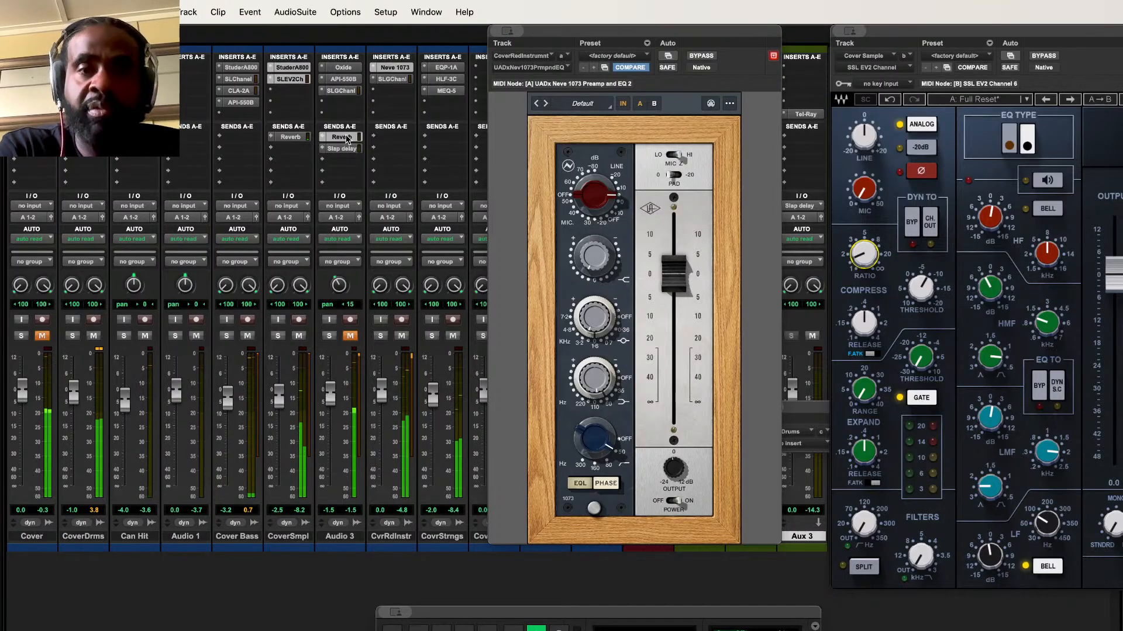
pyautogui.moveTo(346, 138); pyautogui.dragTo(393, 137)
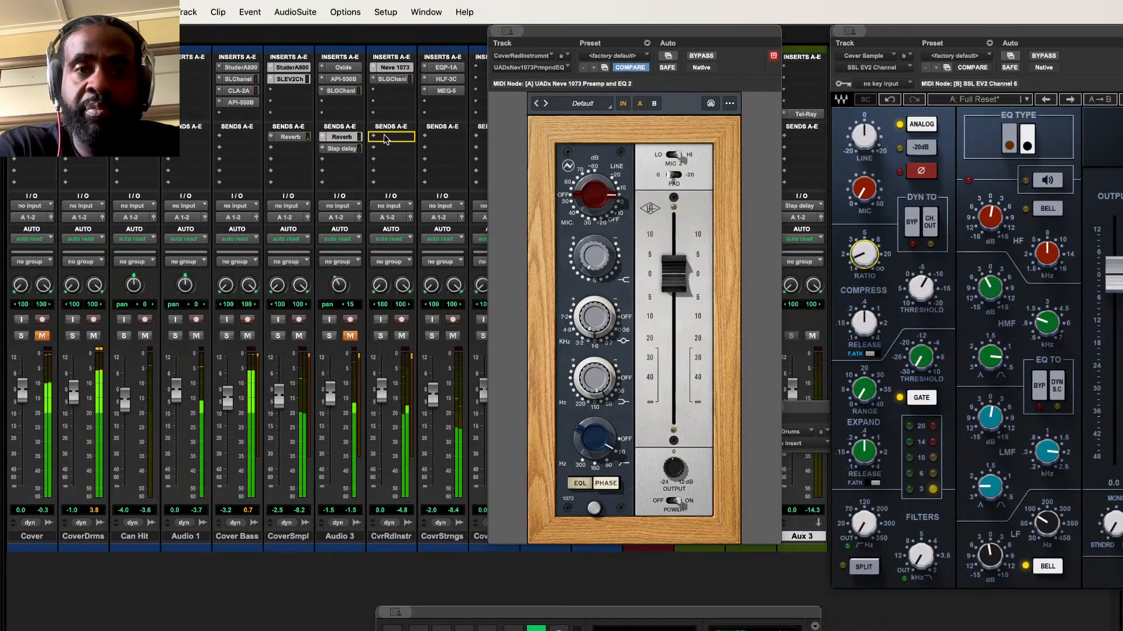
pyautogui.click(393, 137)
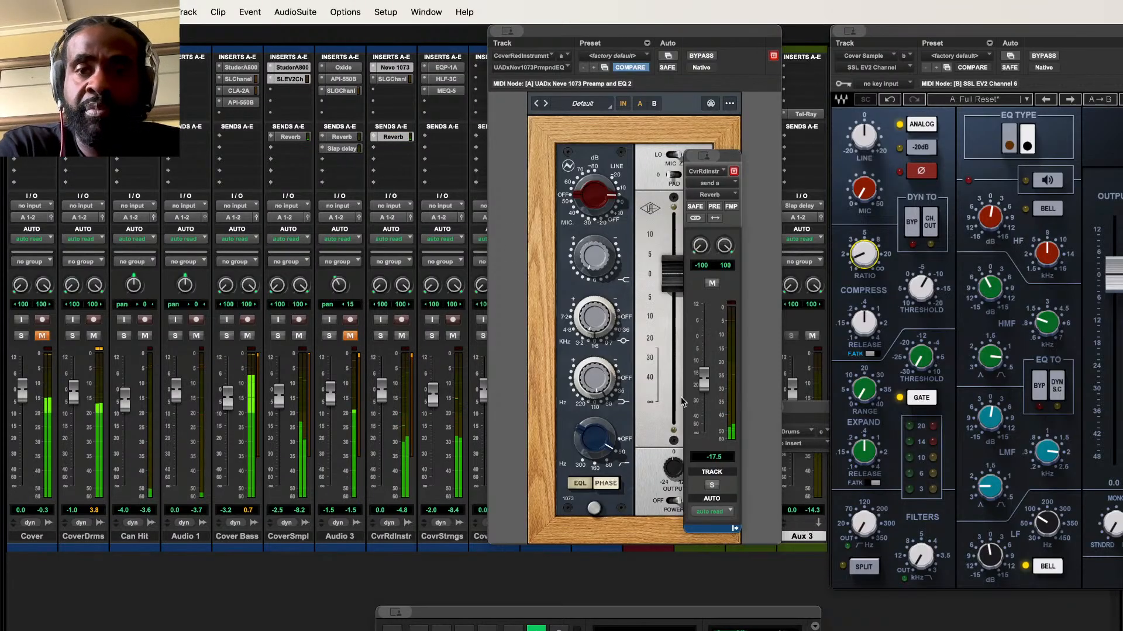
pyautogui.click(381, 336)
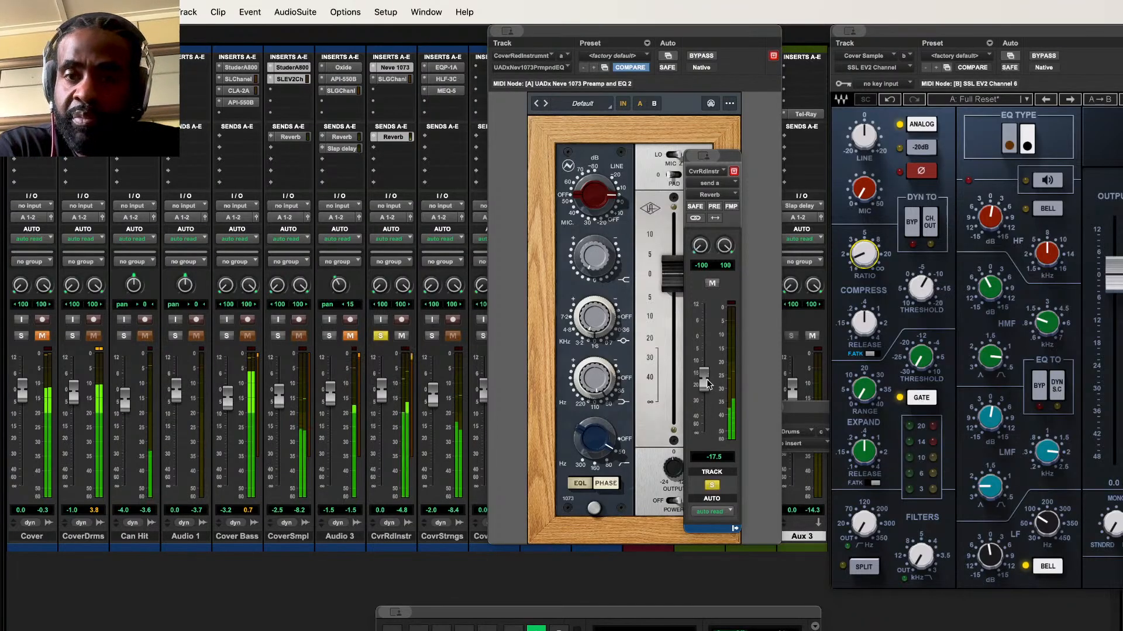
pyautogui.moveTo(707, 384); pyautogui.dragTo(705, 421)
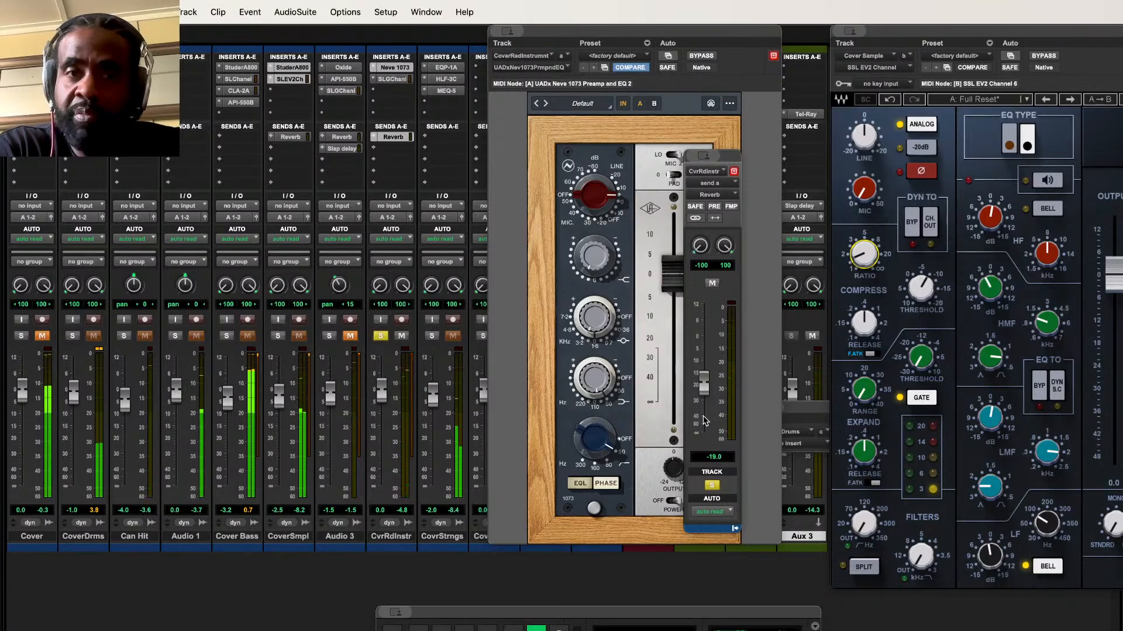
# Step: Engage the high-pass filter at a low frequency in the reed instrument's SSLGChannel and end the track's solo
pyautogui.click(391, 79)
pyautogui.moveTo(560, 184); pyautogui.dragTo(560, 178)
pyautogui.click(380, 336)
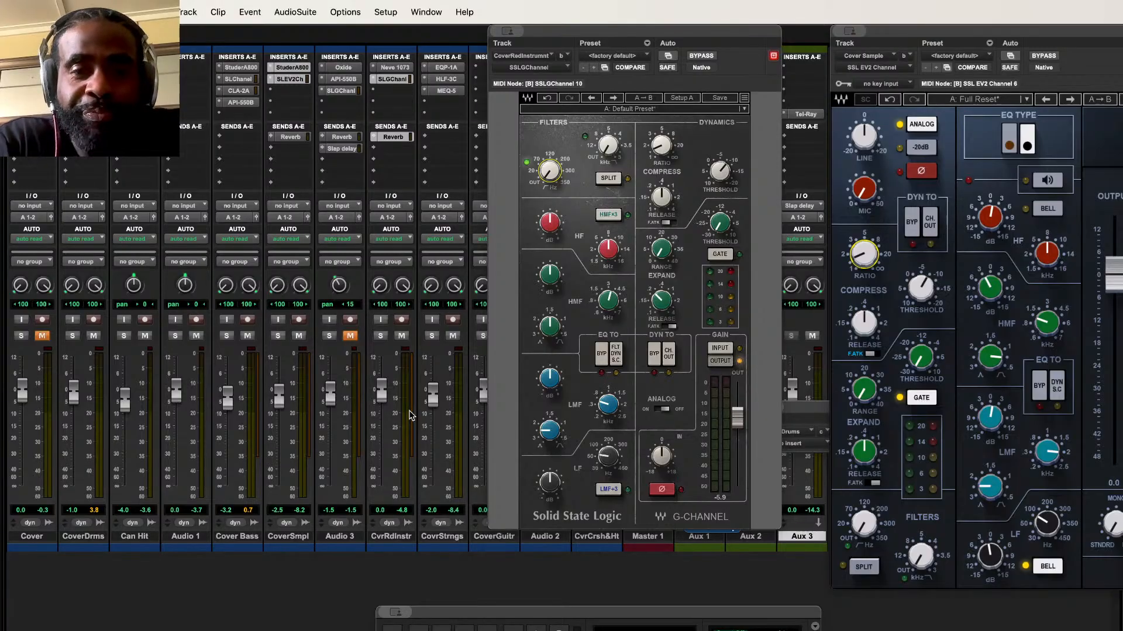
# Step: Rearrange the reed instrument's SSLGChannel and reverb send windows to uncover the remaining mixer tracks, and resume playback
pyautogui.moveTo(595, 30); pyautogui.dragTo(566, 52)
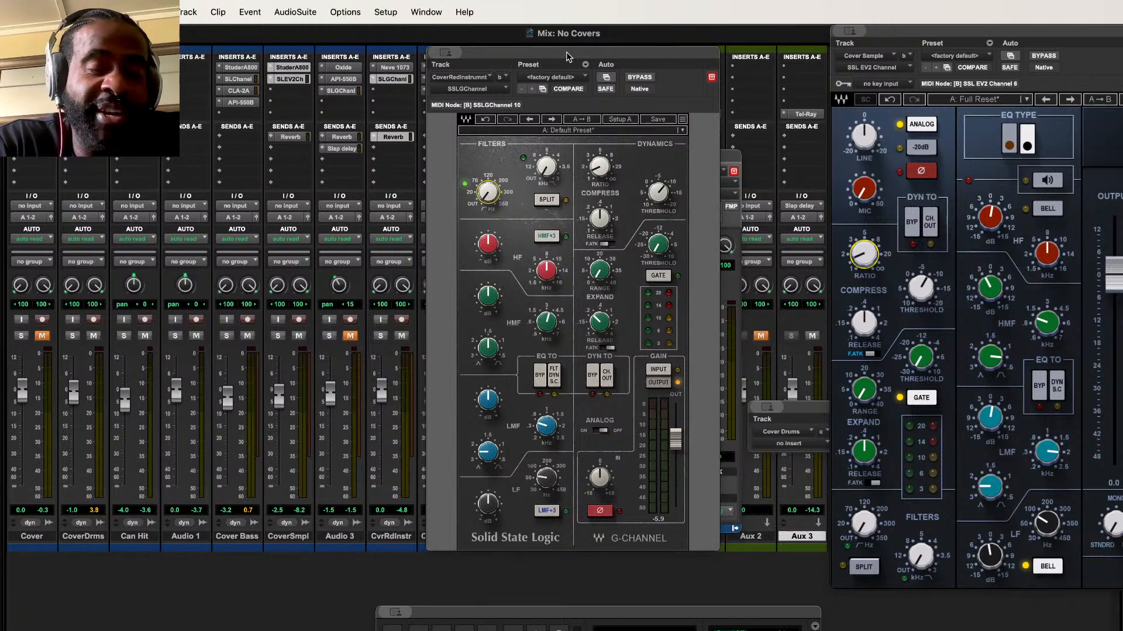
pyautogui.moveTo(566, 52); pyautogui.dragTo(566, 52)
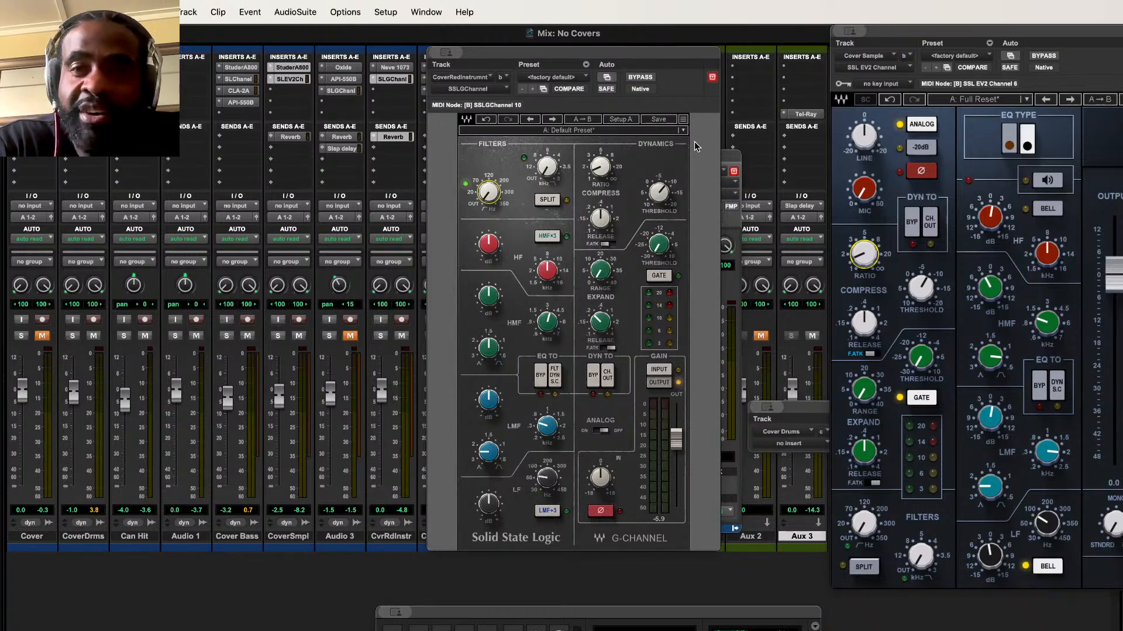
pyautogui.click(729, 156)
pyautogui.moveTo(729, 156); pyautogui.dragTo(768, 174)
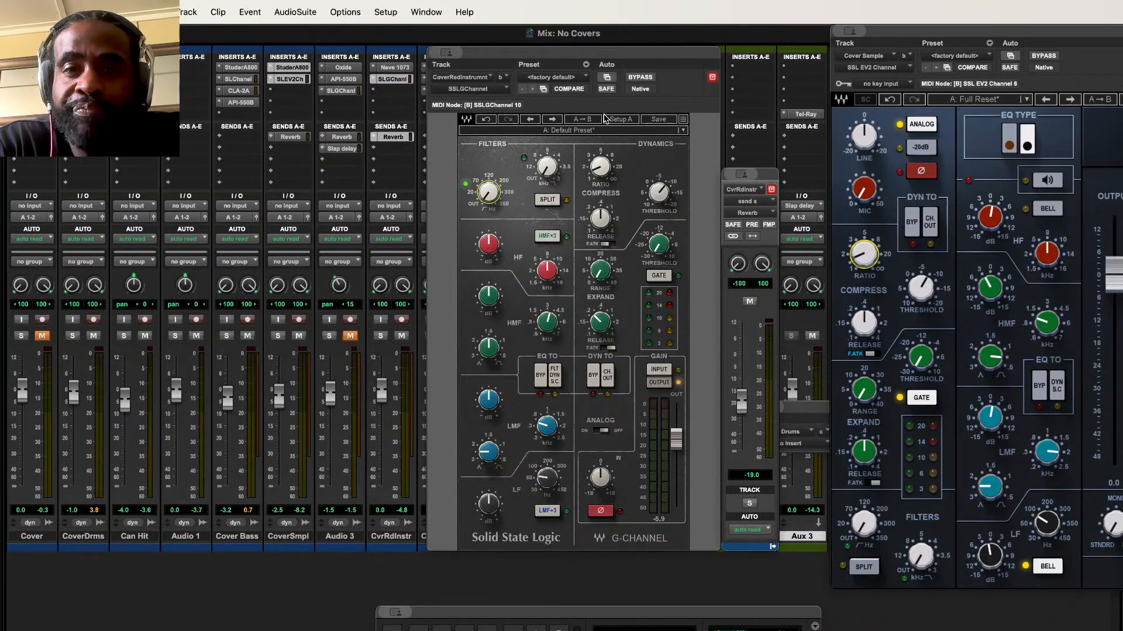
pyautogui.press('space')
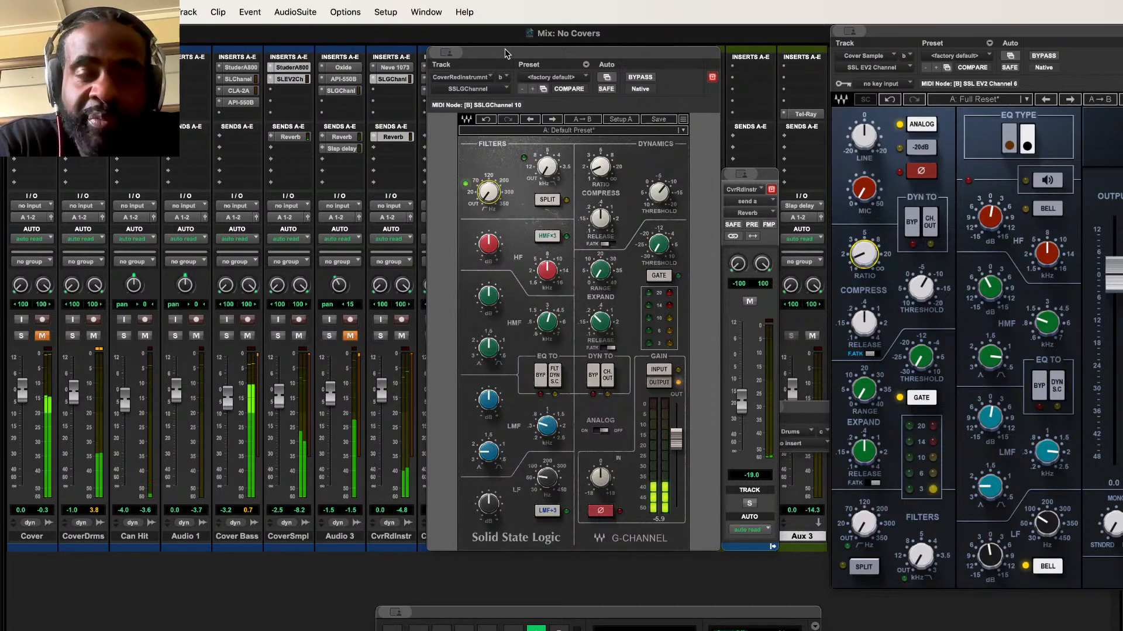
pyautogui.moveTo(504, 48); pyautogui.dragTo(566, 48)
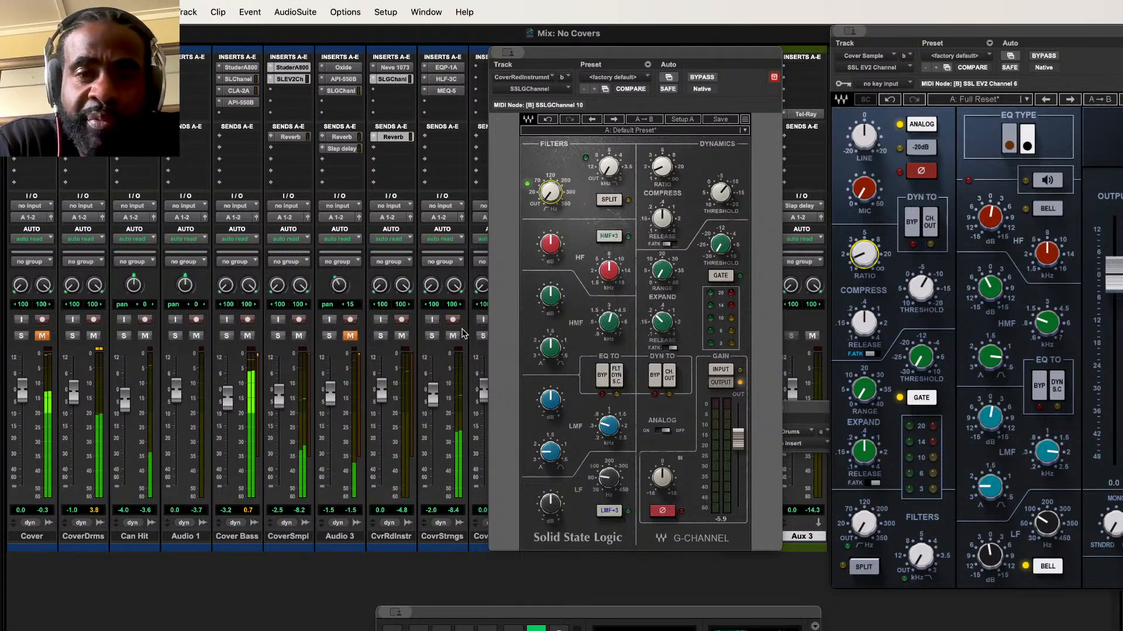
pyautogui.moveTo(573, 47); pyautogui.dragTo(772, 26)
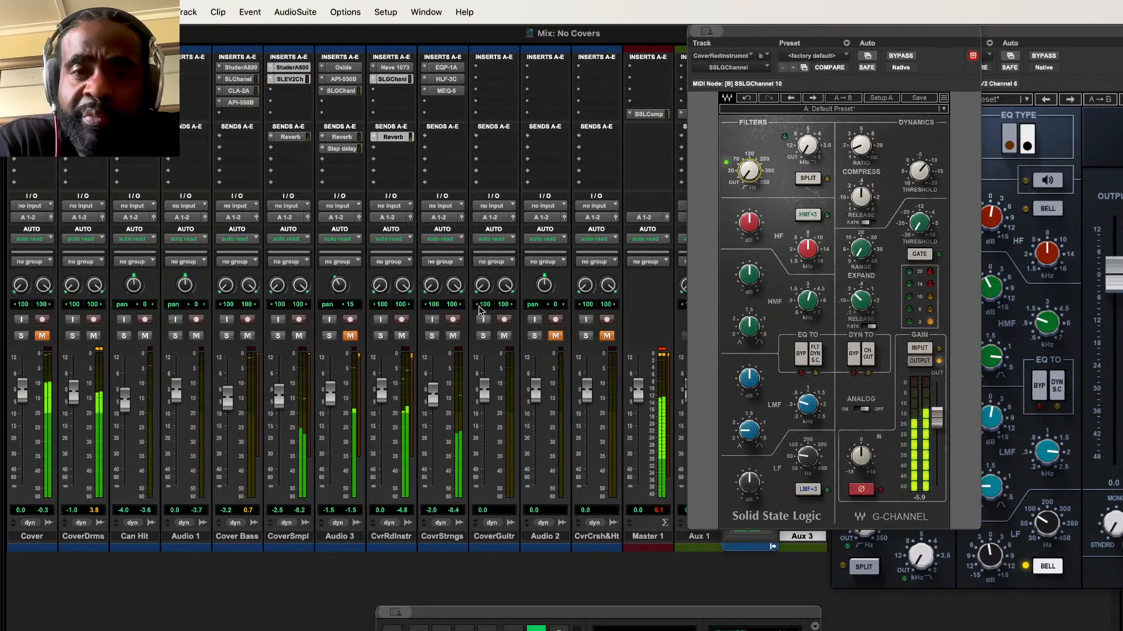
# Step: Solo the reed instrument, compare it with the soloed Cover reference track, and stop playback
pyautogui.click(435, 338)
pyautogui.click(435, 338)
pyautogui.click(381, 336)
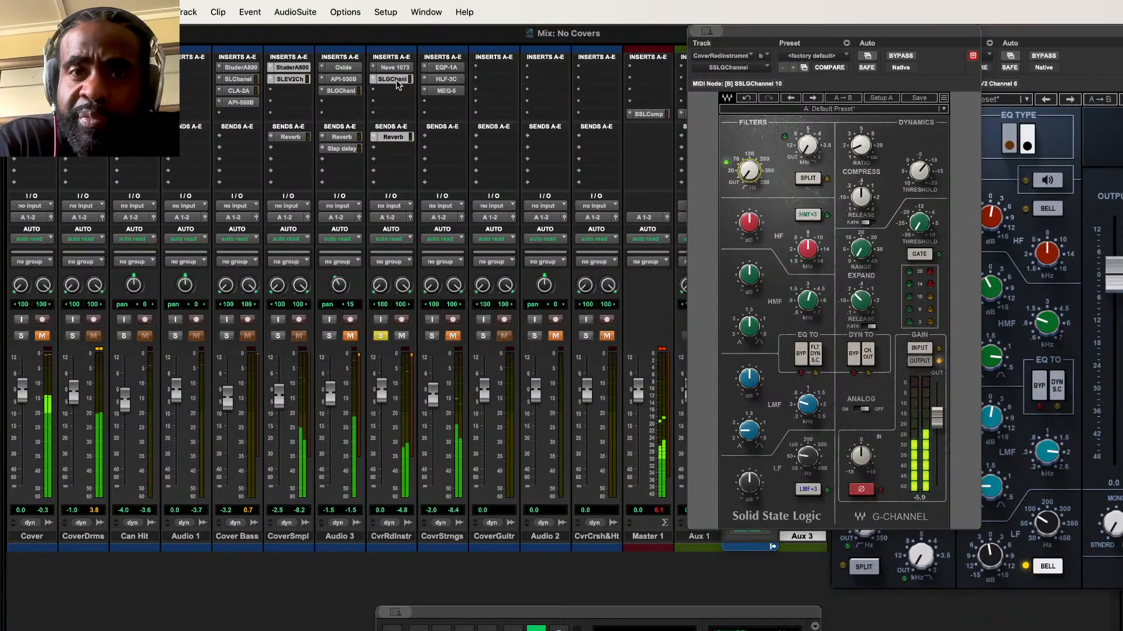
pyautogui.click(21, 336)
pyautogui.click(381, 336)
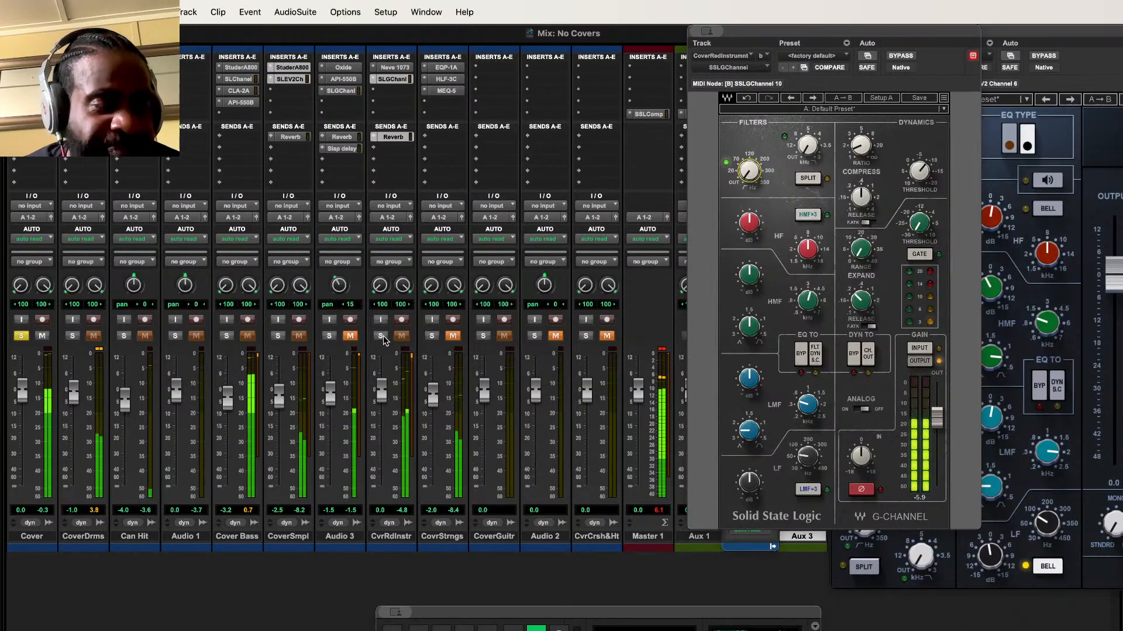
pyautogui.press('space')
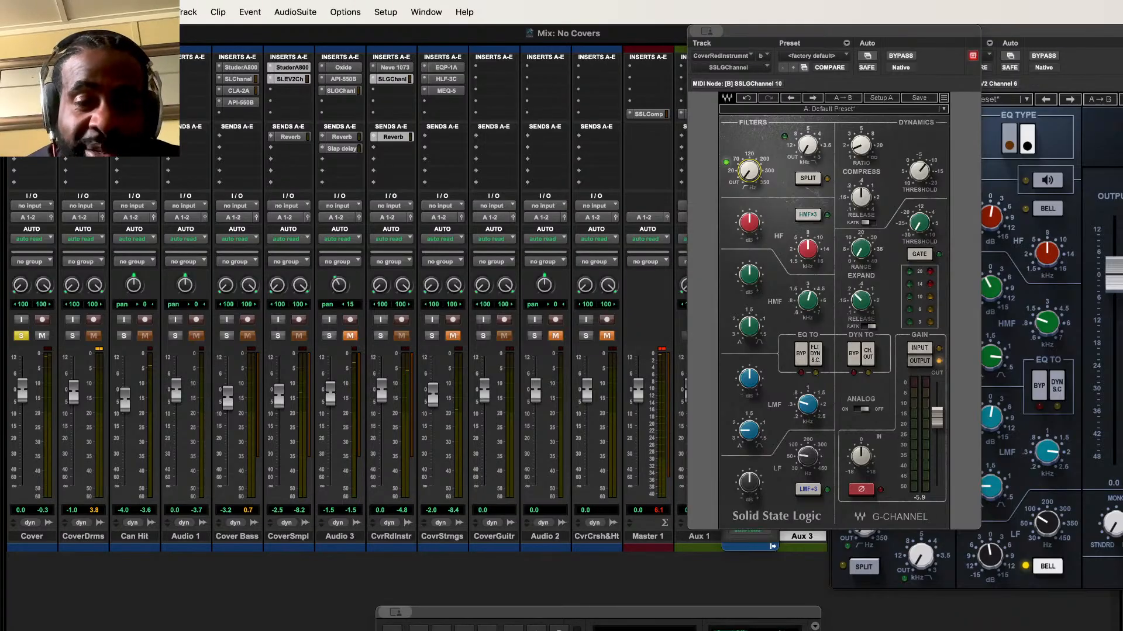
# Step: Replay the Cover reference track, mute it and end its solo, and play the mix again for comparison
pyautogui.press('super+Tab')
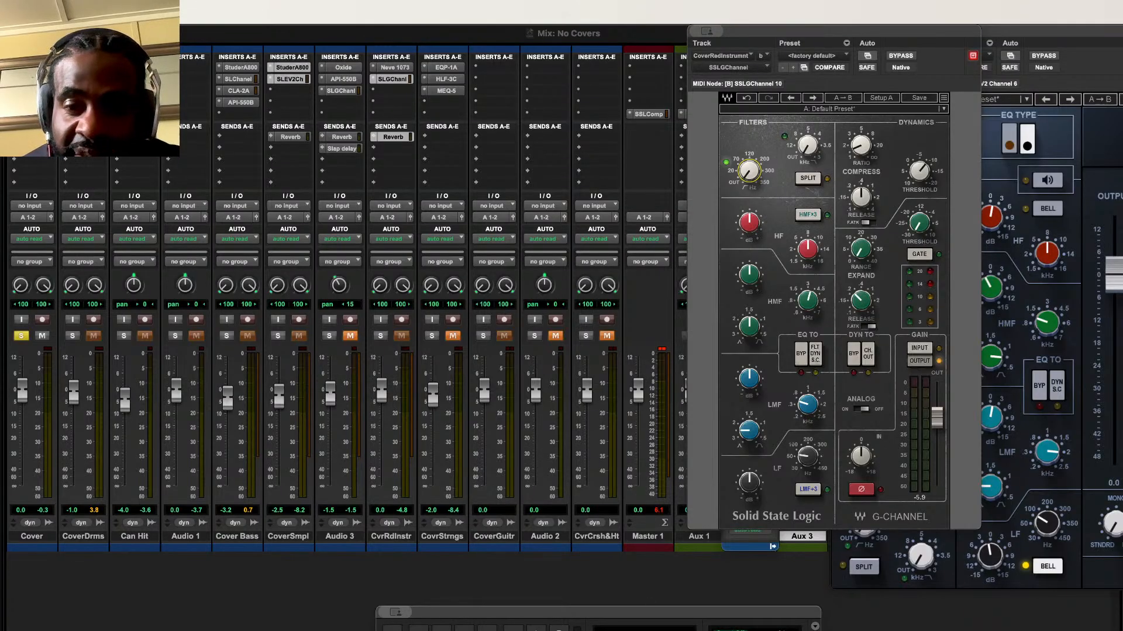
pyautogui.press('space')
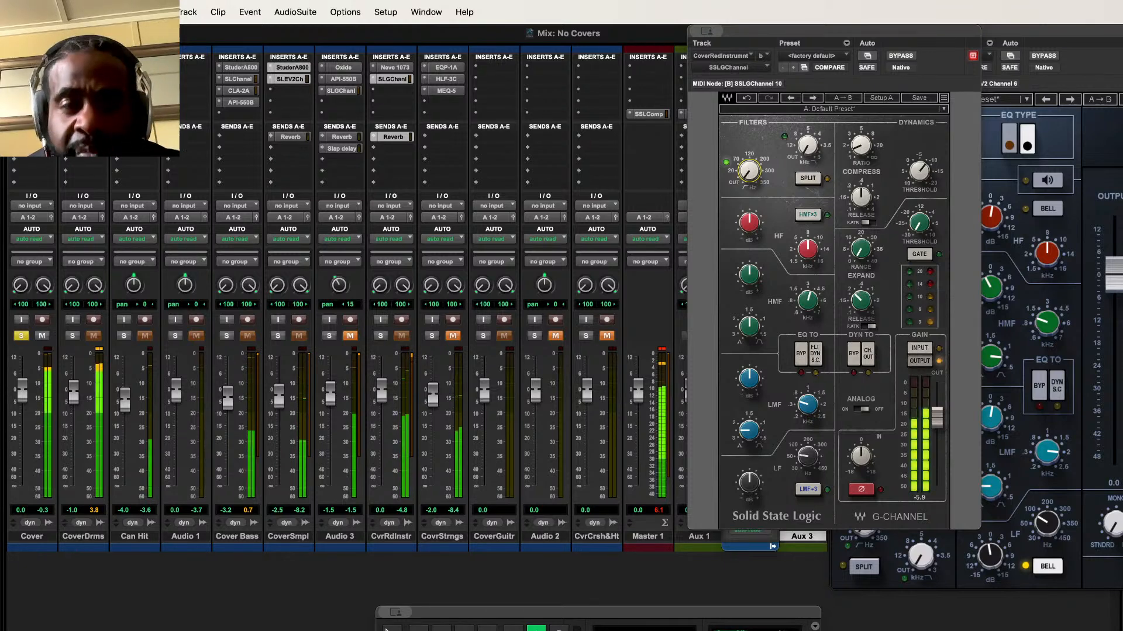
pyautogui.click(43, 336)
pyautogui.press('space')
pyautogui.click(21, 336)
pyautogui.press('space')
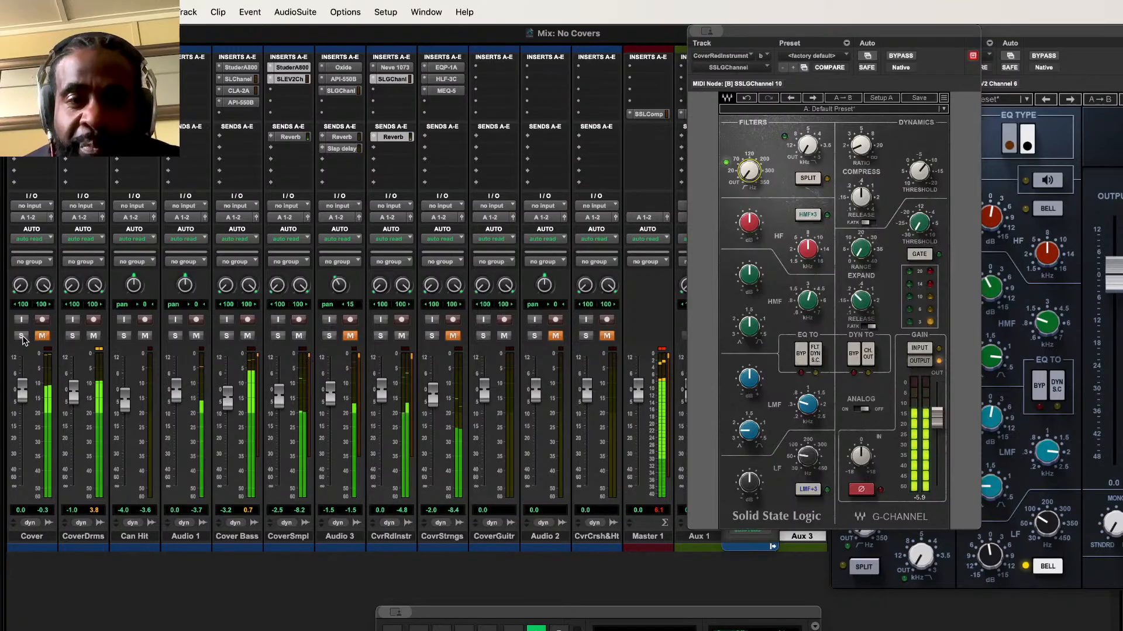
# Step: Unmute the Audio 3 guitar and lower its level to -2.5 dB while the reed instrument is temporarily muted
pyautogui.click(401, 336)
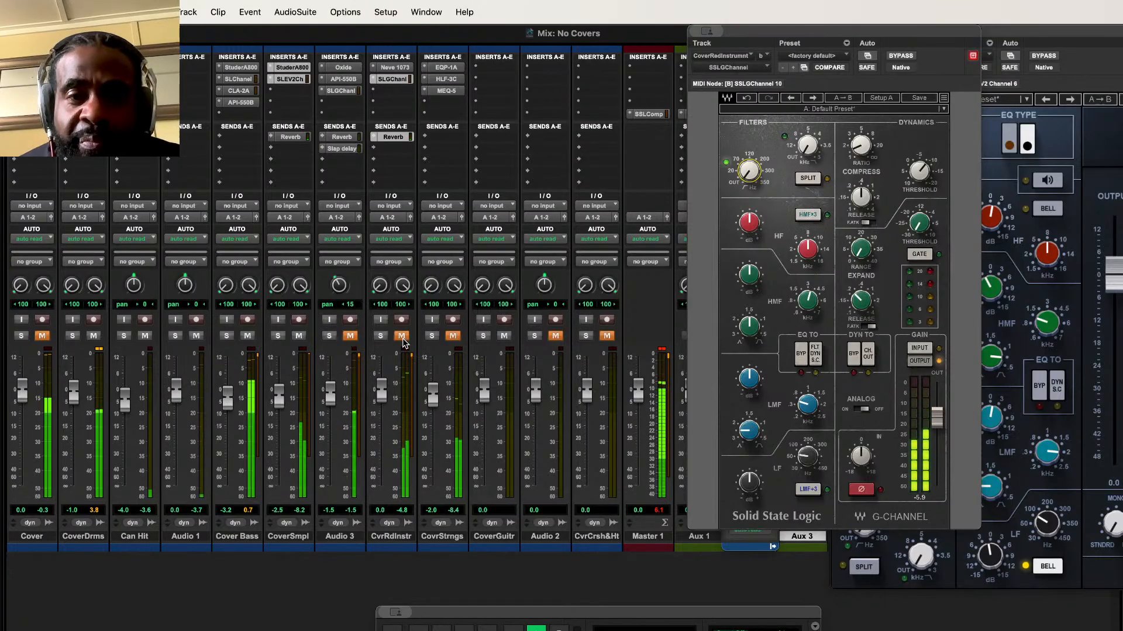
pyautogui.click(351, 337)
pyautogui.moveTo(333, 400); pyautogui.dragTo(331, 425)
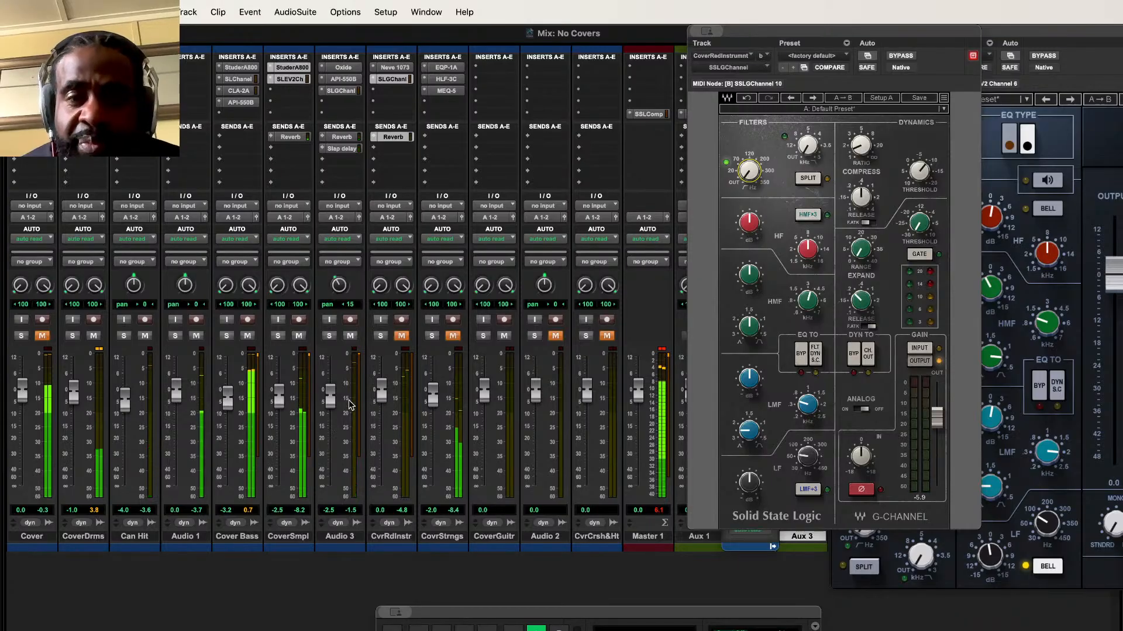
pyautogui.click(401, 335)
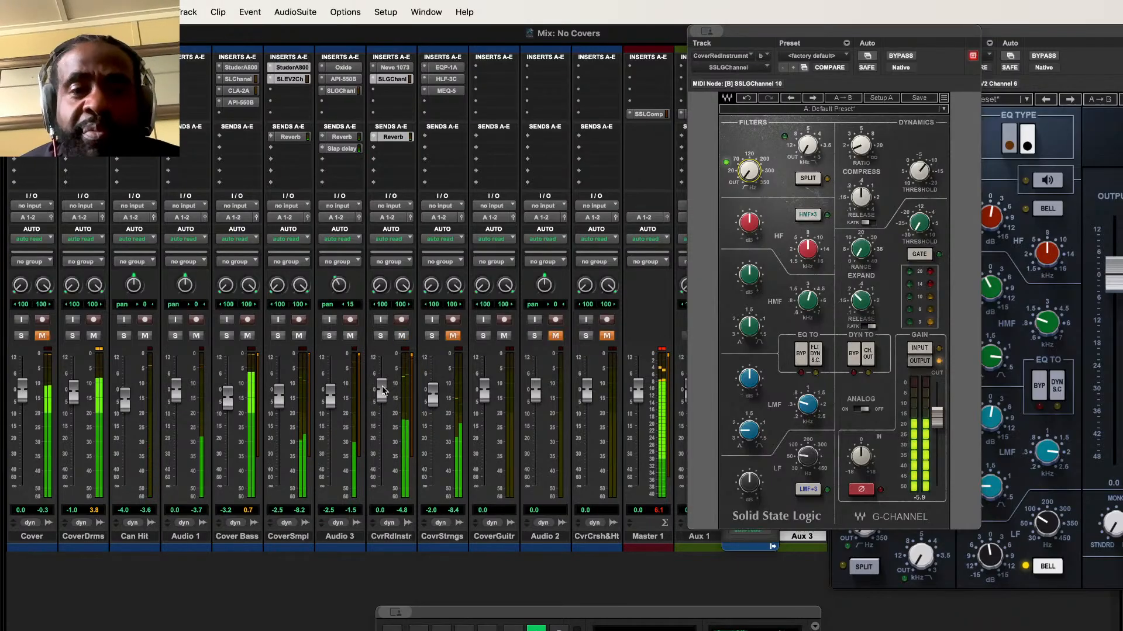
# Step: Lower the reed instrument's reverb send to -21.0 dB and its track level to -0.5 dB
pyautogui.click(396, 139)
pyautogui.click(394, 138)
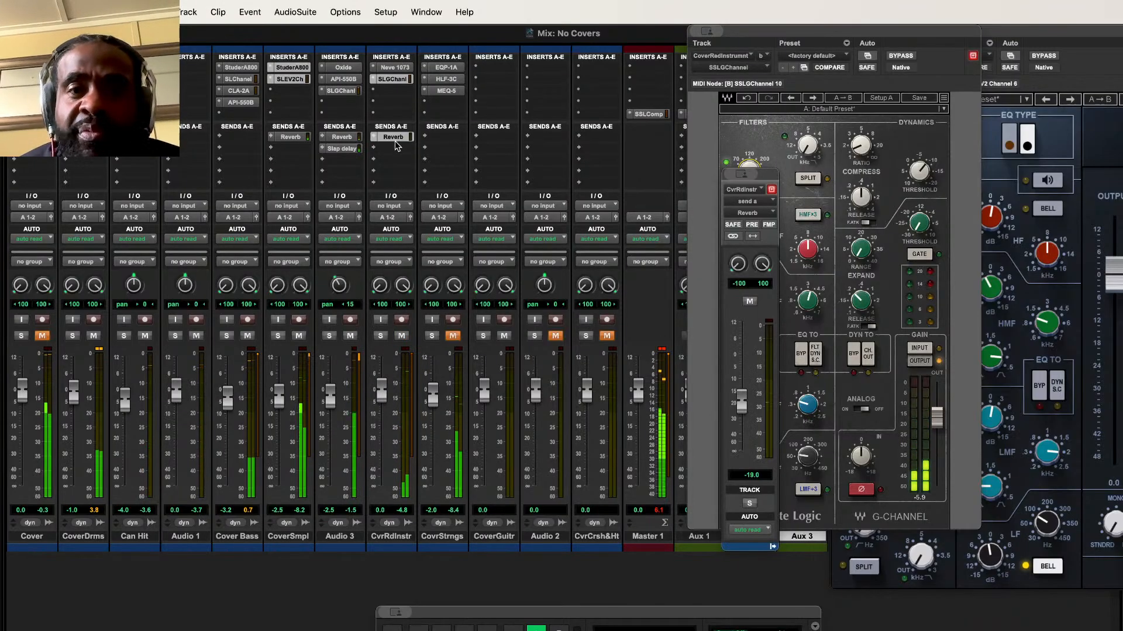
pyautogui.moveTo(744, 434); pyautogui.dragTo(744, 455)
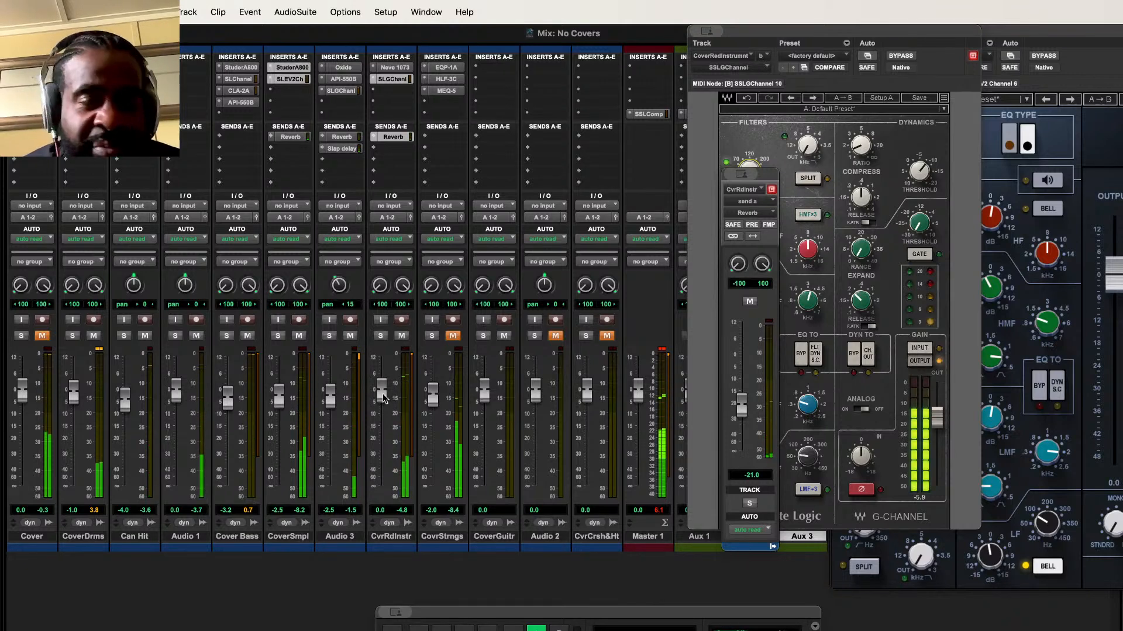
pyautogui.moveTo(384, 399); pyautogui.dragTo(380, 410)
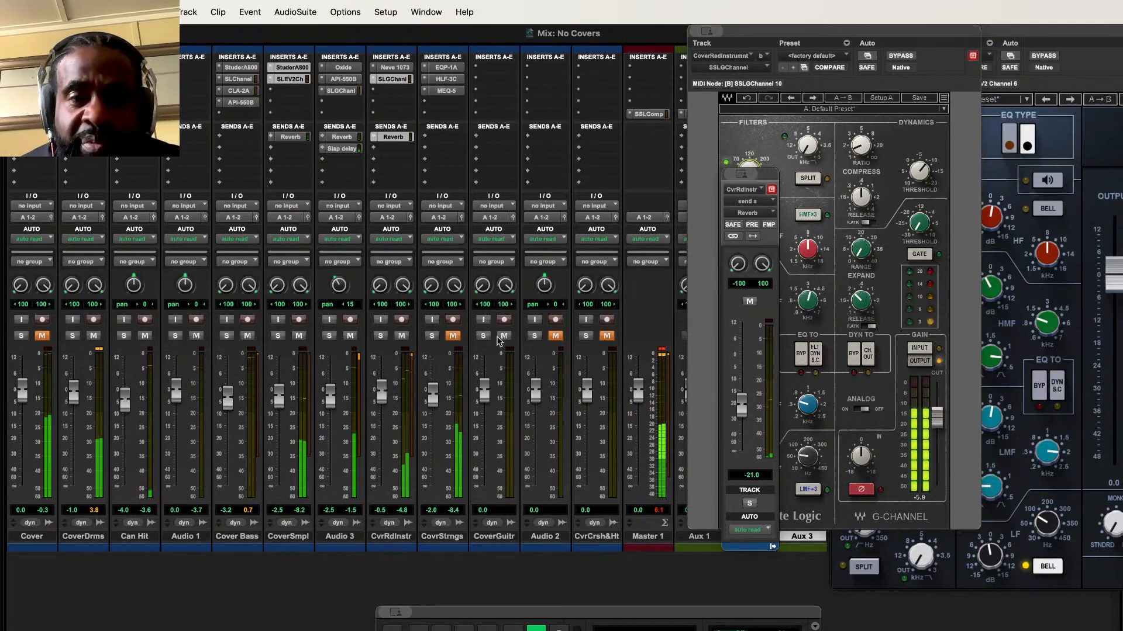
# Step: Unmute the strings track, lower its level to -3.5 dB and check it against the Audio 3 guitar level
pyautogui.click(454, 337)
pyautogui.click(431, 337)
pyautogui.click(432, 337)
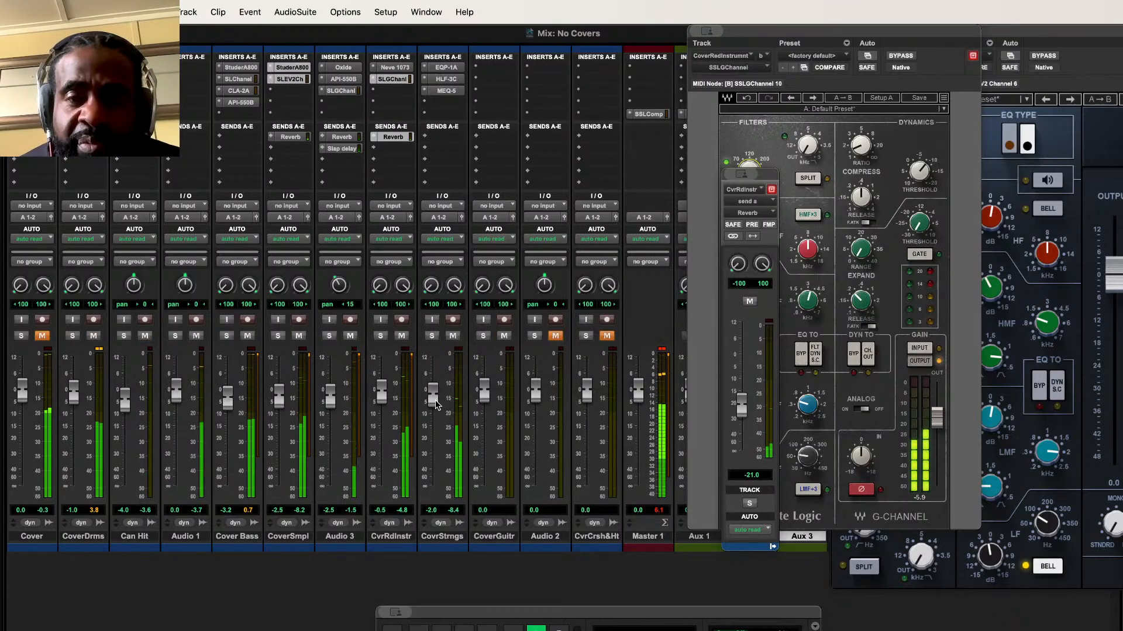
pyautogui.moveTo(435, 411)
pyautogui.mouseDown()
pyautogui.moveTo(433, 425)
pyautogui.moveTo(432, 402)
pyautogui.moveTo(431, 417)
pyautogui.mouseUp()
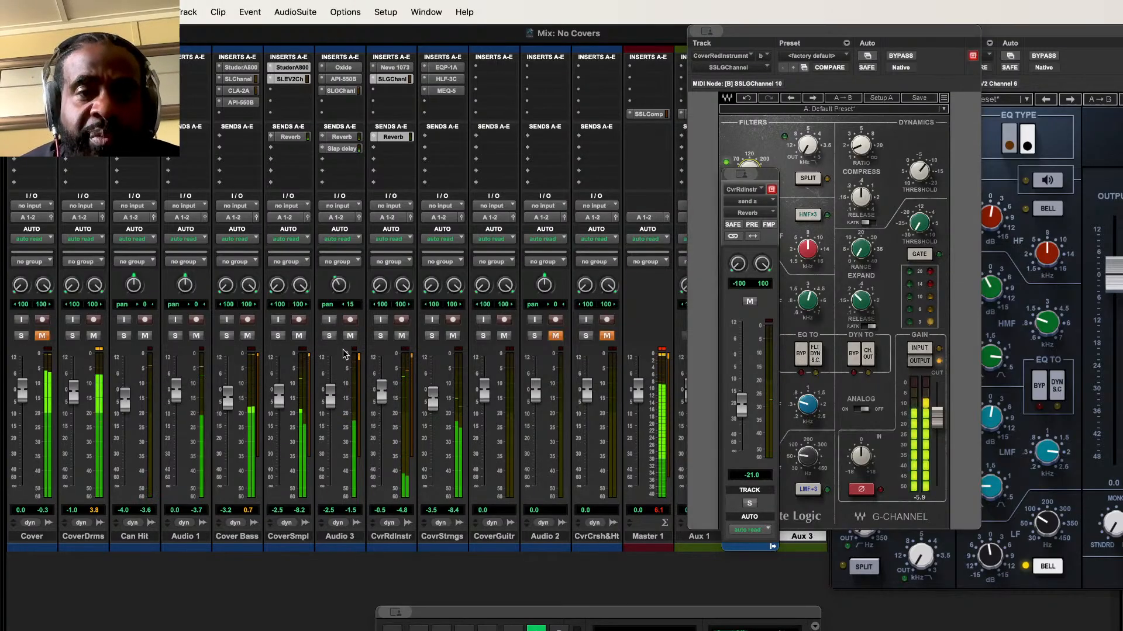
pyautogui.moveTo(327, 407); pyautogui.dragTo(329, 404)
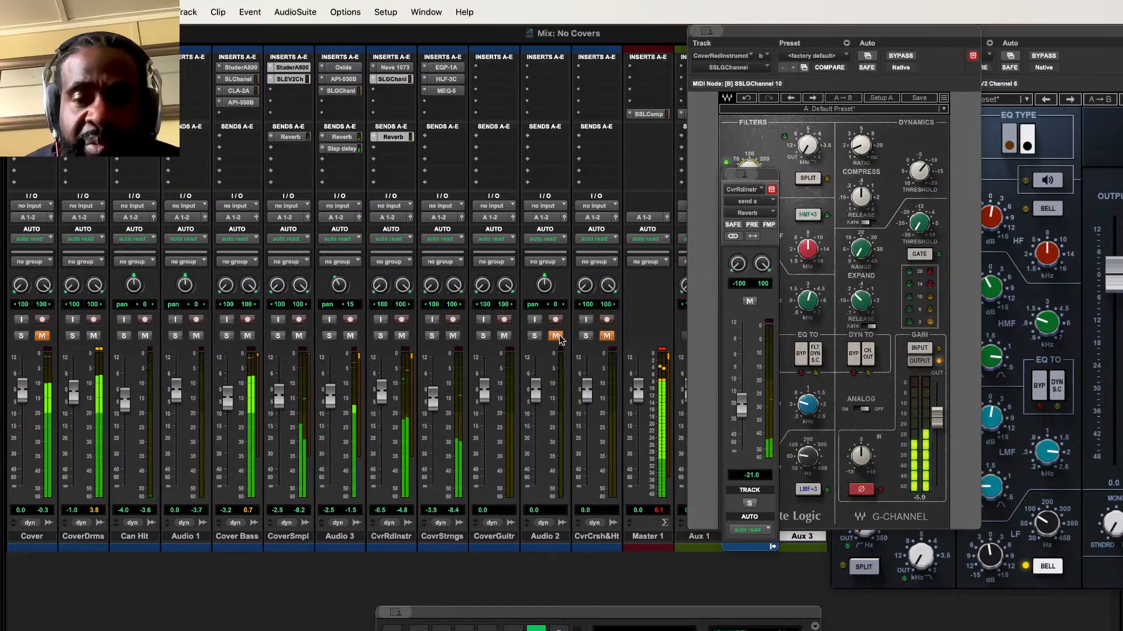
# Step: Play the arrangement from the beginning in the Edit window, solo the Audio 1 track to hear it alone, and return to the mixer
pyautogui.press('super+equal')
pyautogui.scroll(-2, 394, 346)
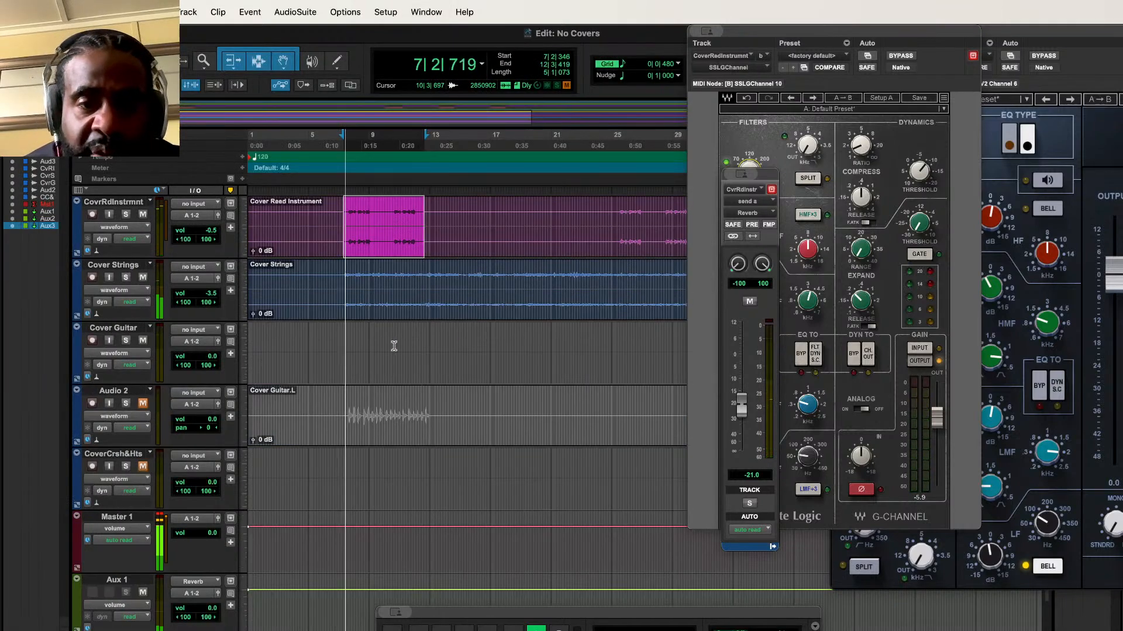
pyautogui.press('Return')
pyautogui.press('space')
pyautogui.scroll(7, 394, 346)
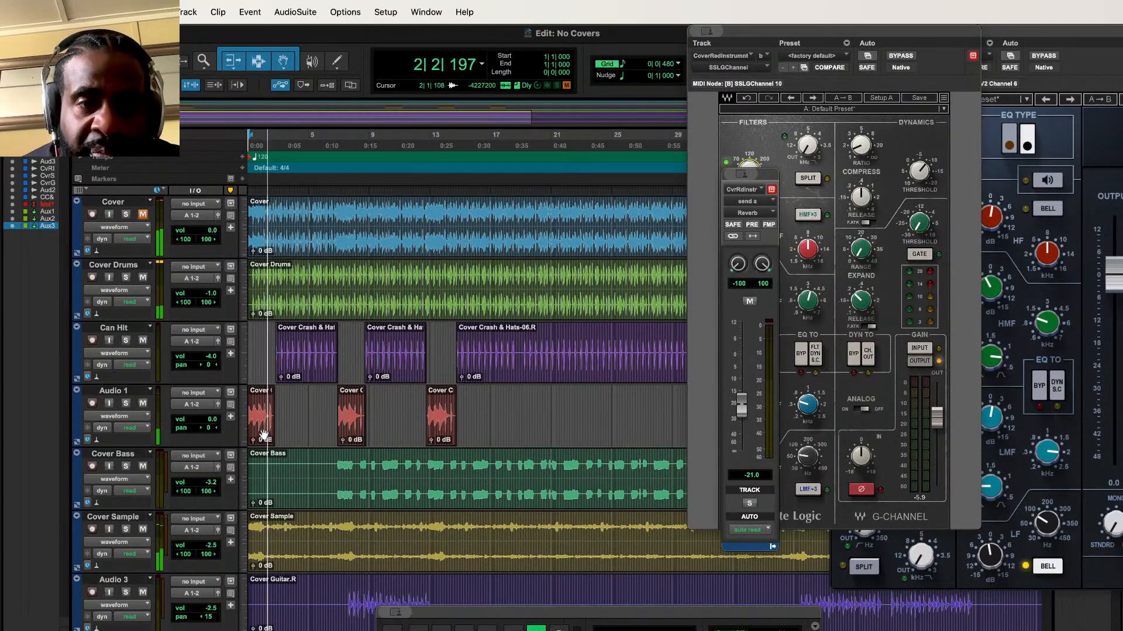
pyautogui.press('space')
pyautogui.press('space')
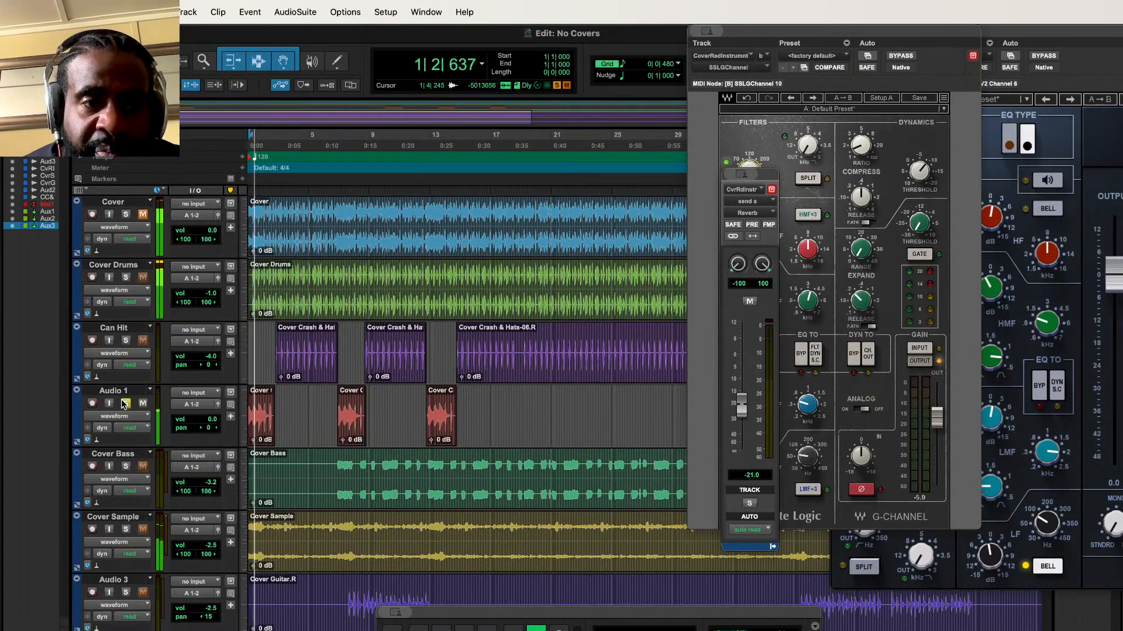
pyautogui.click(125, 404)
pyautogui.press('space')
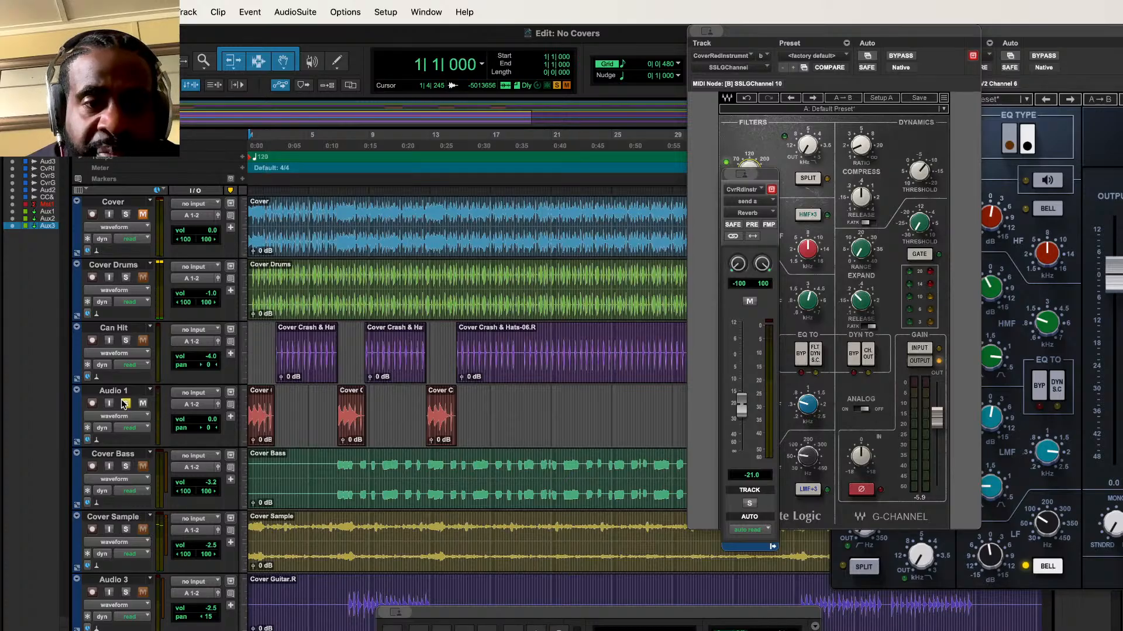
pyautogui.press('space')
pyautogui.press('super+equal')
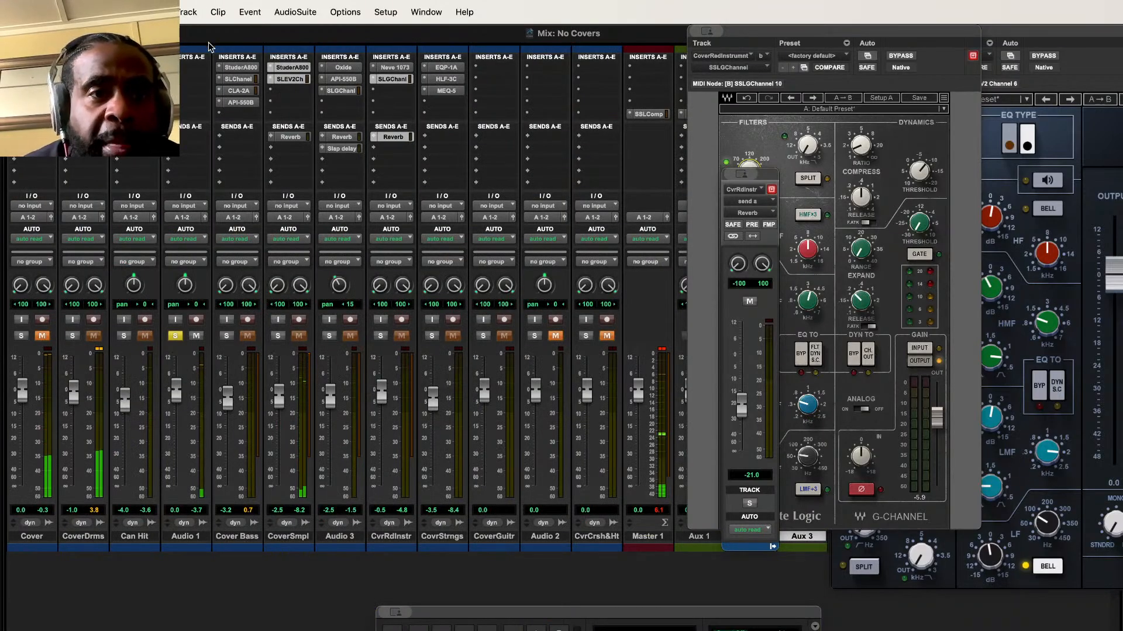
# Step: Insert the mono EQ3 7-Band on the Audio 1 track and move its window fully into view
pyautogui.click(170, 67)
pyautogui.moveTo(191, 97)
pyautogui.moveTo(332, 110)
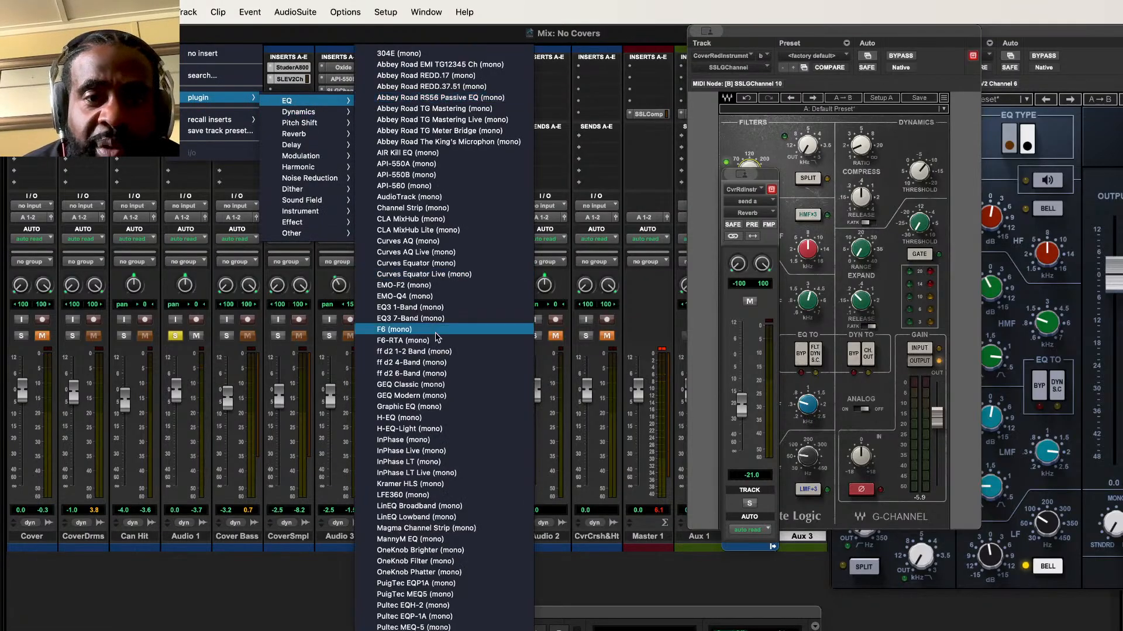
pyautogui.click(437, 318)
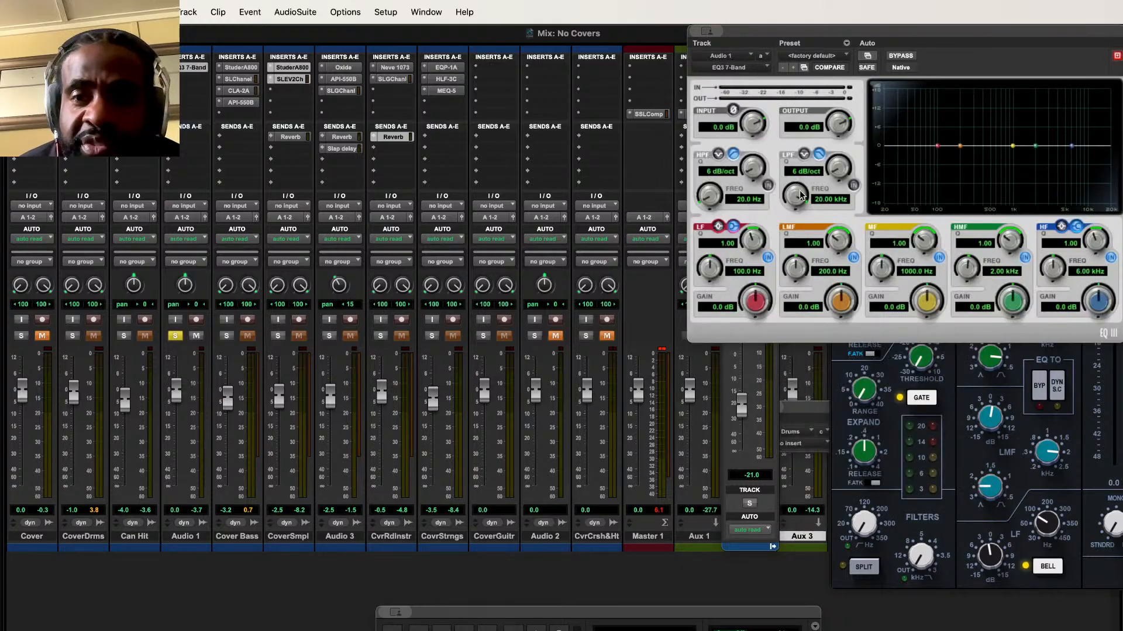
pyautogui.moveTo(877, 35); pyautogui.dragTo(533, 220)
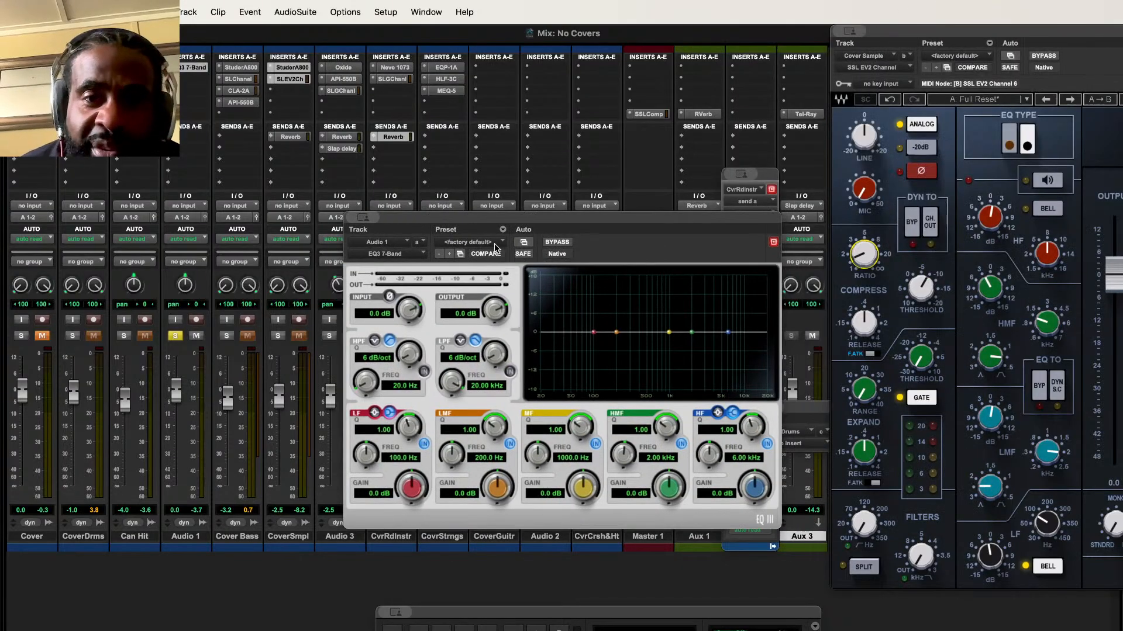
# Step: Load the Drum Overhead preset into Audio 1's EQ3 7-Band and compare the sound with the EQ bypassed during playback
pyautogui.click(467, 243)
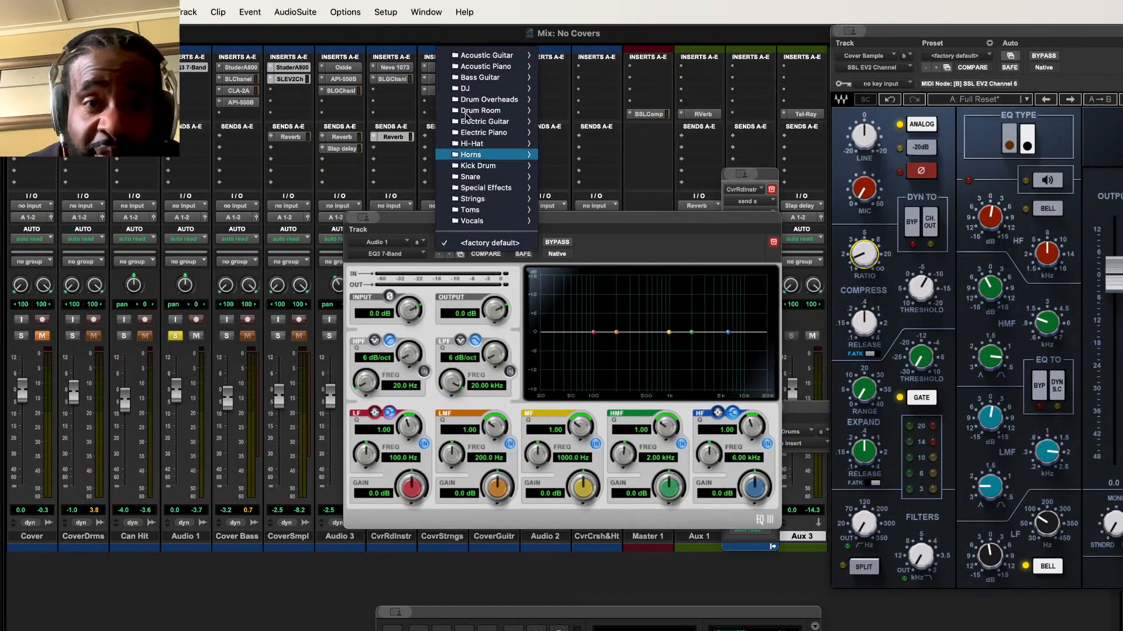
pyautogui.moveTo(484, 105)
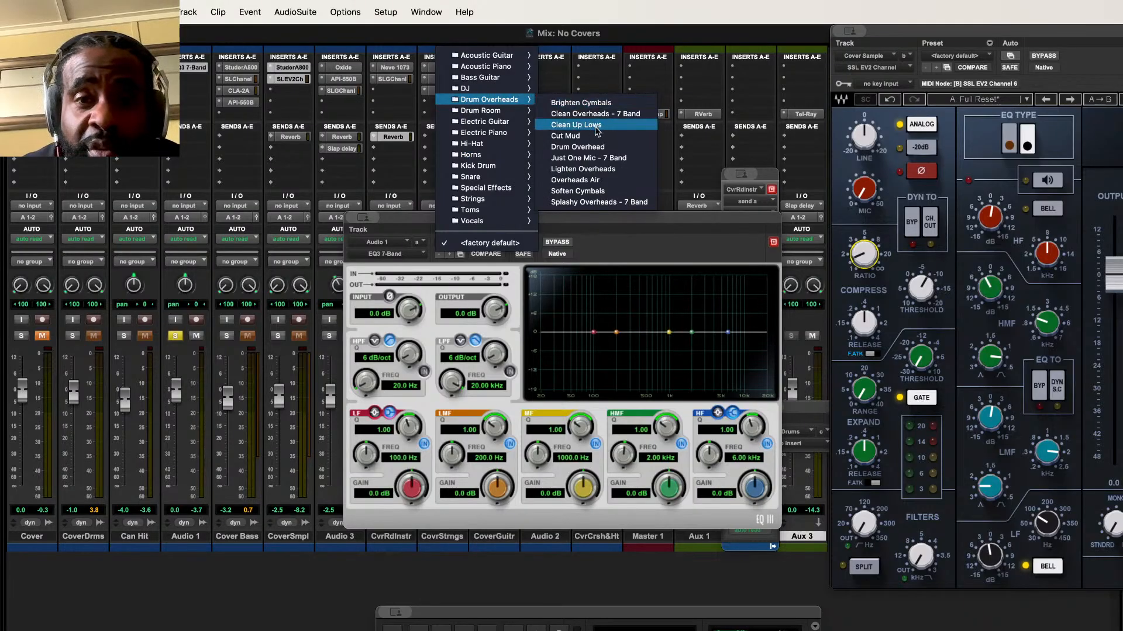
pyautogui.click(597, 147)
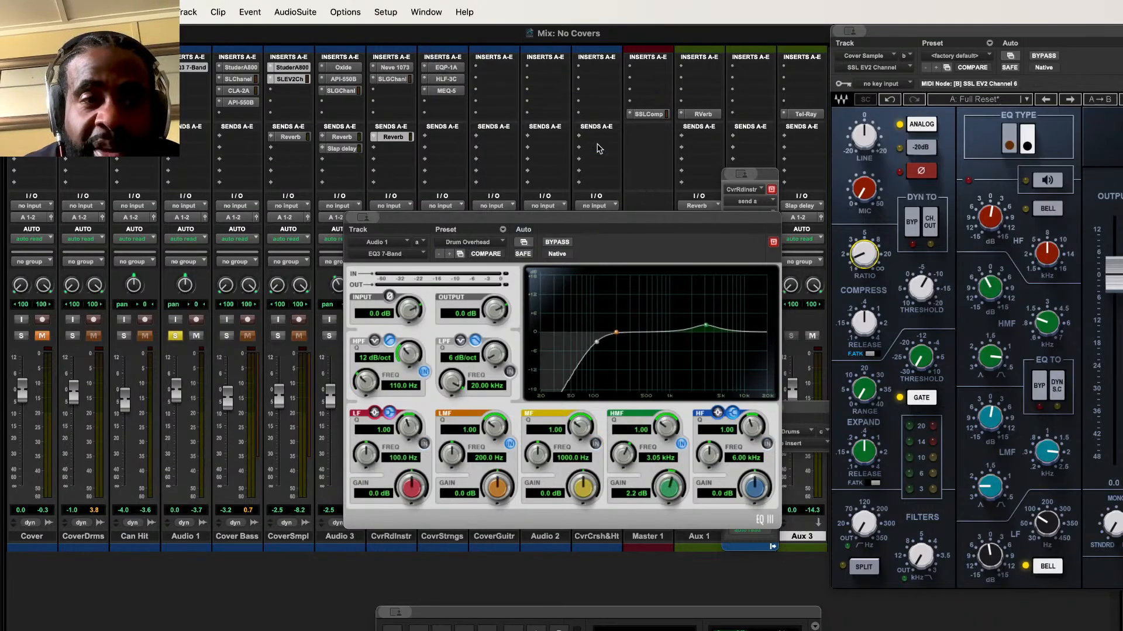
pyautogui.press('space')
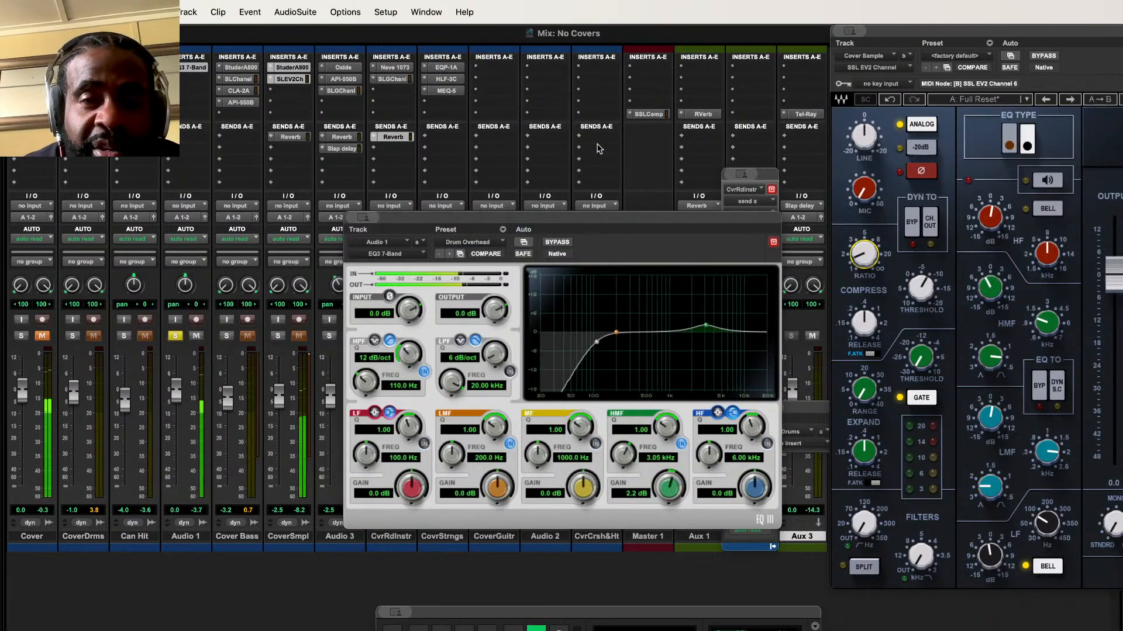
pyautogui.click(558, 246)
pyautogui.click(558, 246)
pyautogui.click(558, 245)
pyautogui.click(558, 246)
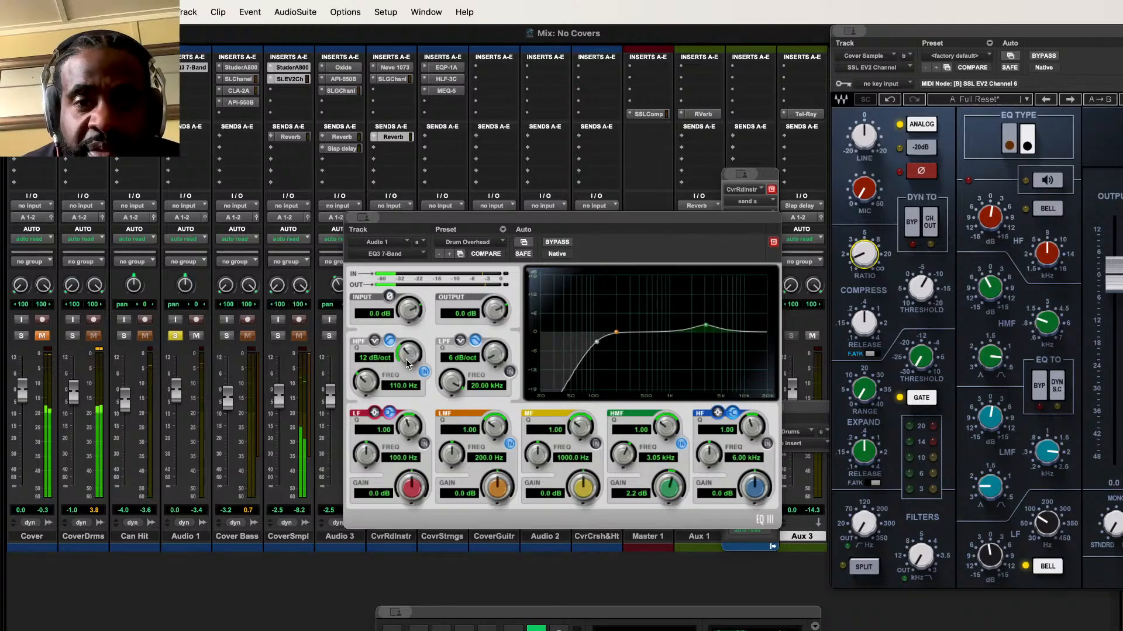
# Step: Set the high-pass filter to 93.3 Hz, switch it out, and enable the low band with a -7.9 dB gain at 100 Hz
pyautogui.moveTo(362, 389); pyautogui.dragTo(358, 407)
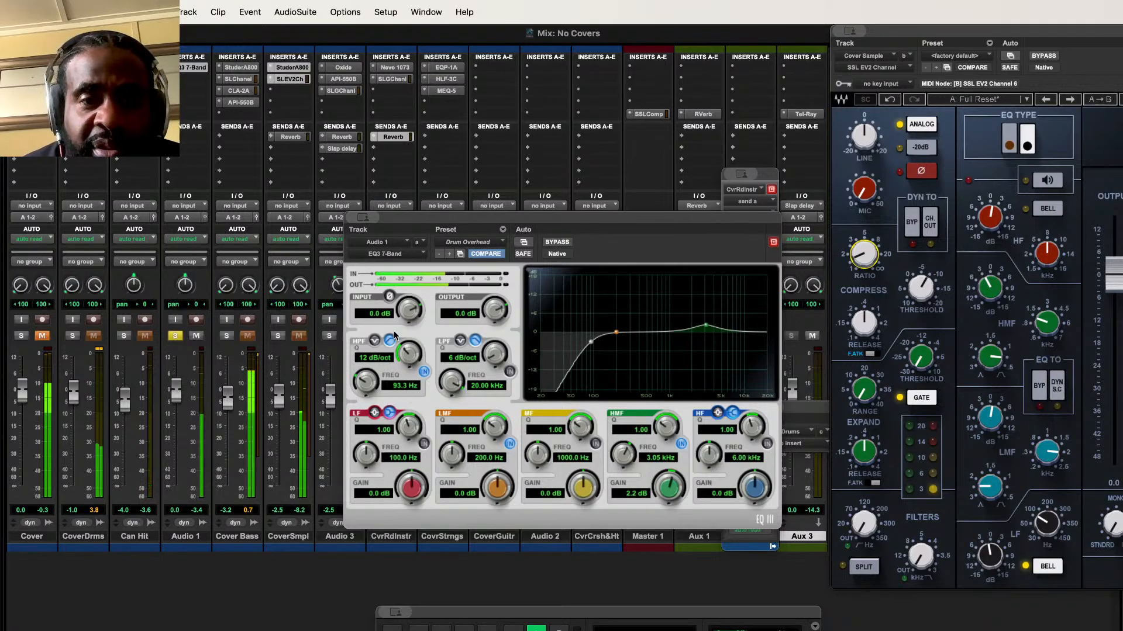
pyautogui.click(424, 372)
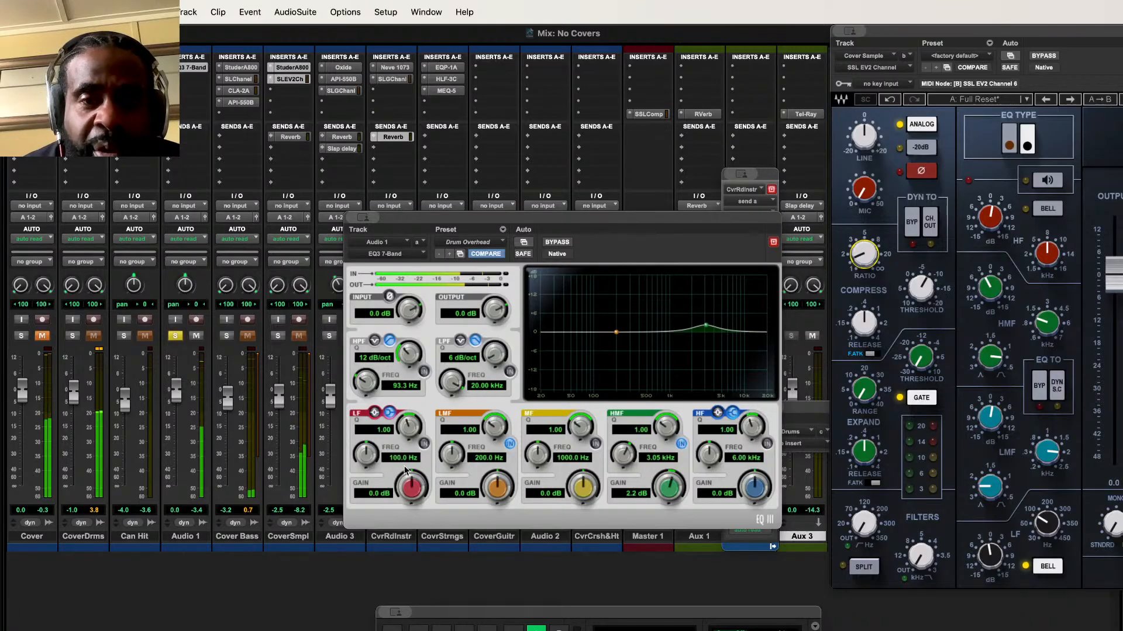
pyautogui.click(424, 443)
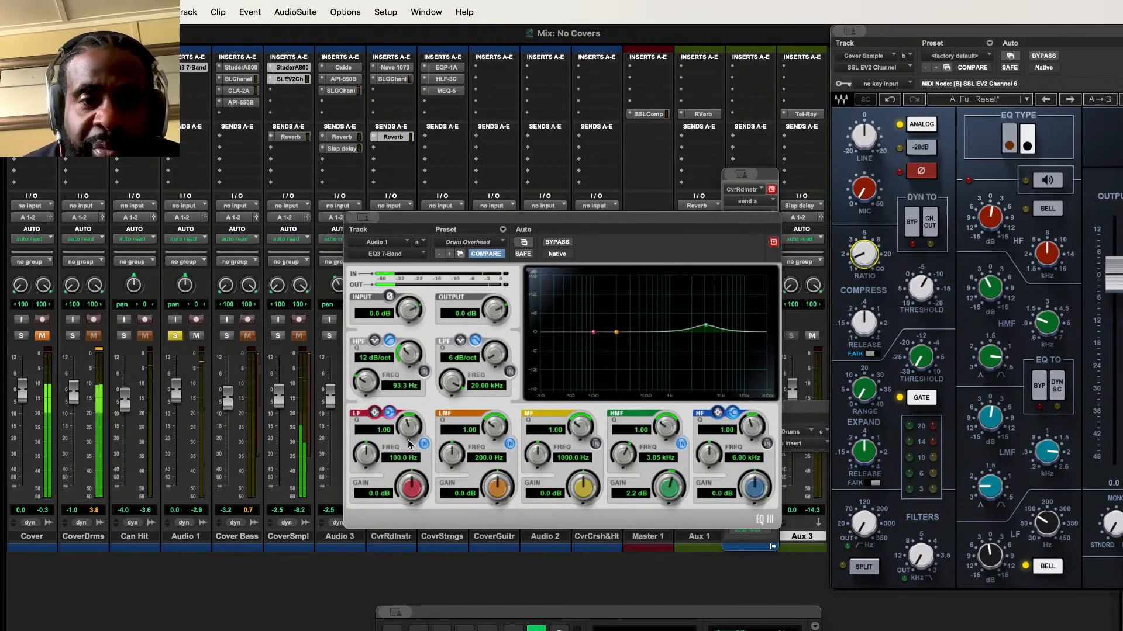
pyautogui.moveTo(409, 480); pyautogui.dragTo(388, 589)
pyautogui.moveTo(412, 504); pyautogui.dragTo(421, 441)
# Step: Compare the low band cut against the high-pass filter during playback, leaving only the low band cut in
pyautogui.click(423, 445)
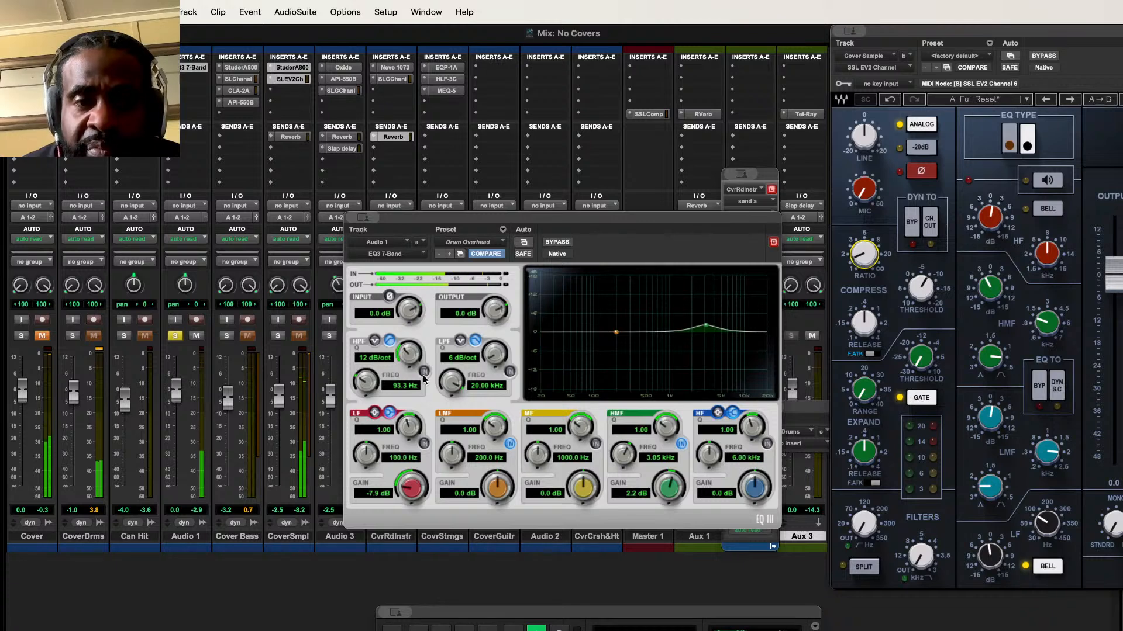
pyautogui.click(422, 372)
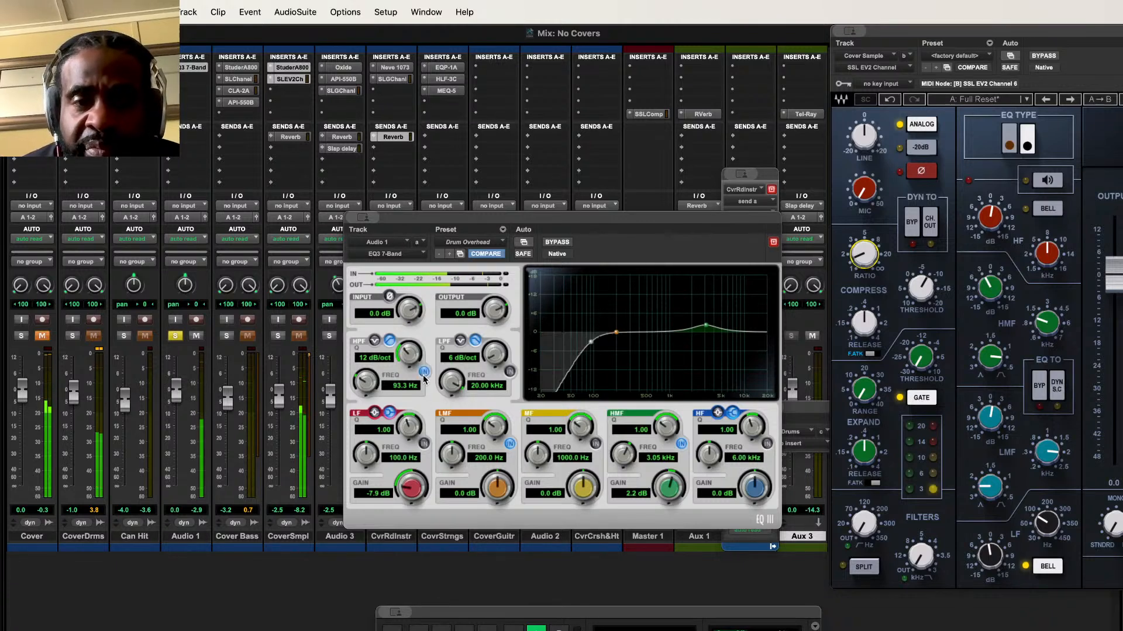
pyautogui.click(423, 373)
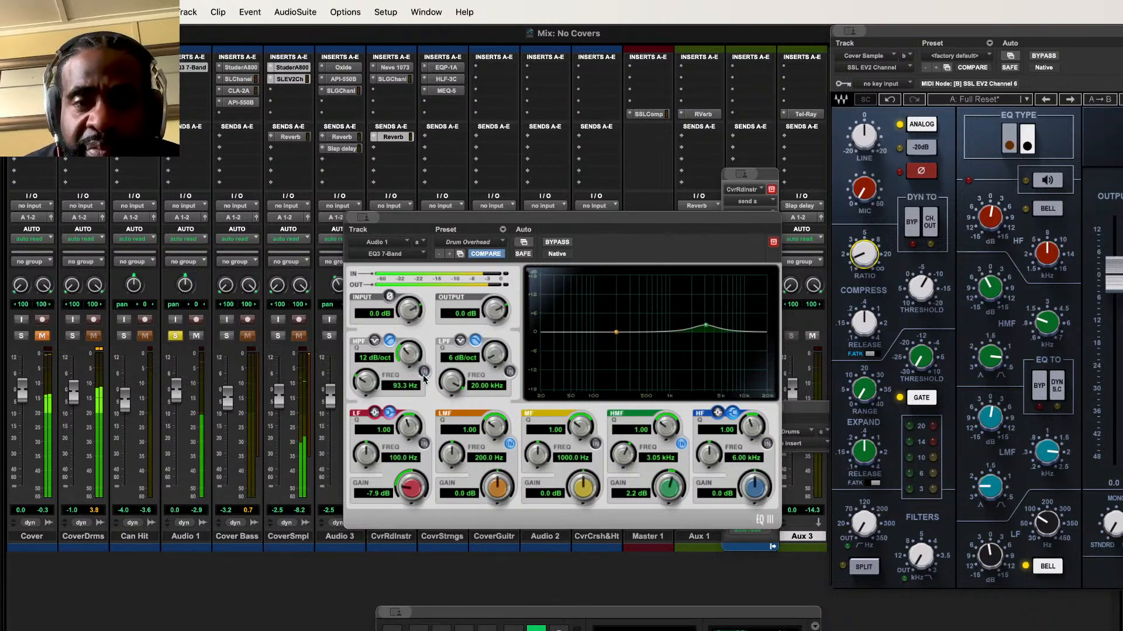
pyautogui.click(424, 445)
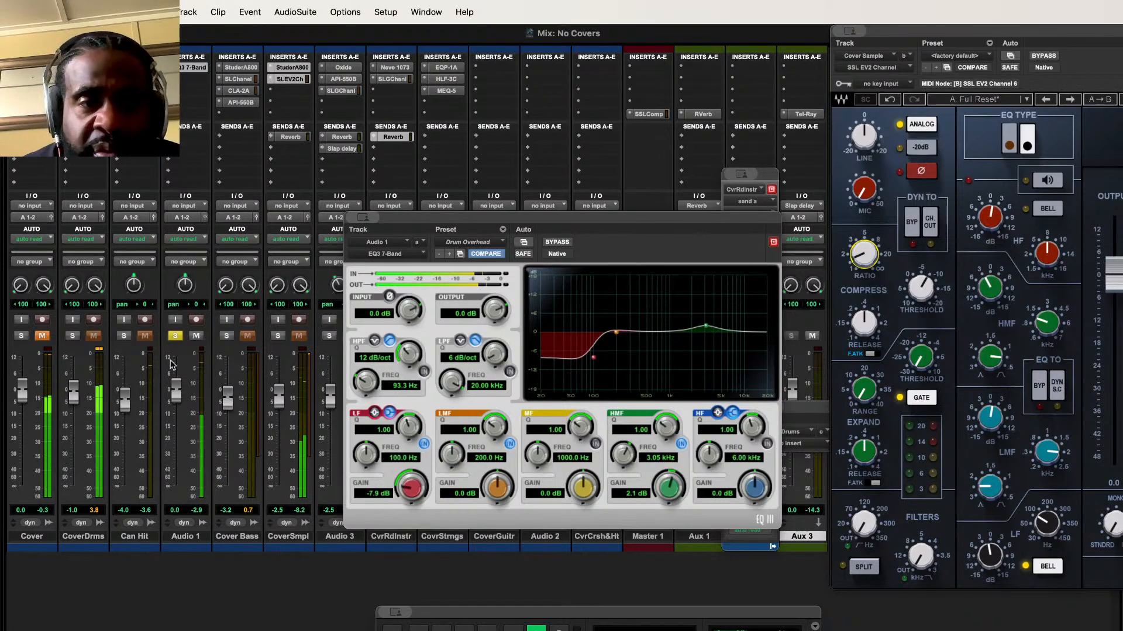
# Step: Unsolo the Audio 1 track and rearrange the SSL EV2 and EQ3 windows so more mixer channels are uncovered
pyautogui.click(173, 337)
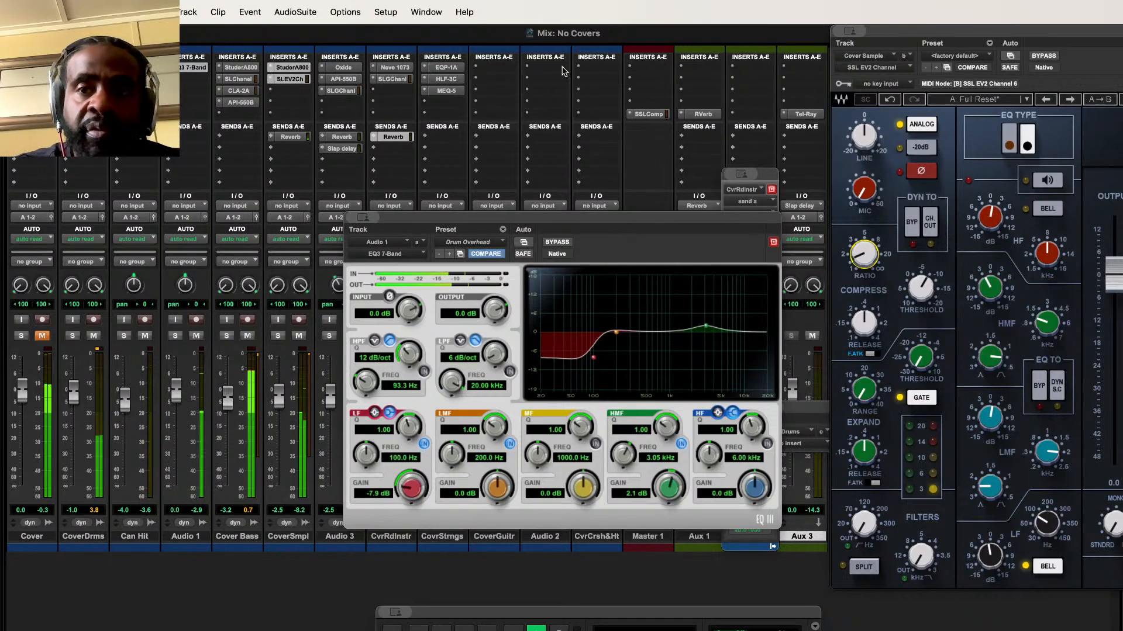
pyautogui.moveTo(934, 34); pyautogui.dragTo(822, 34)
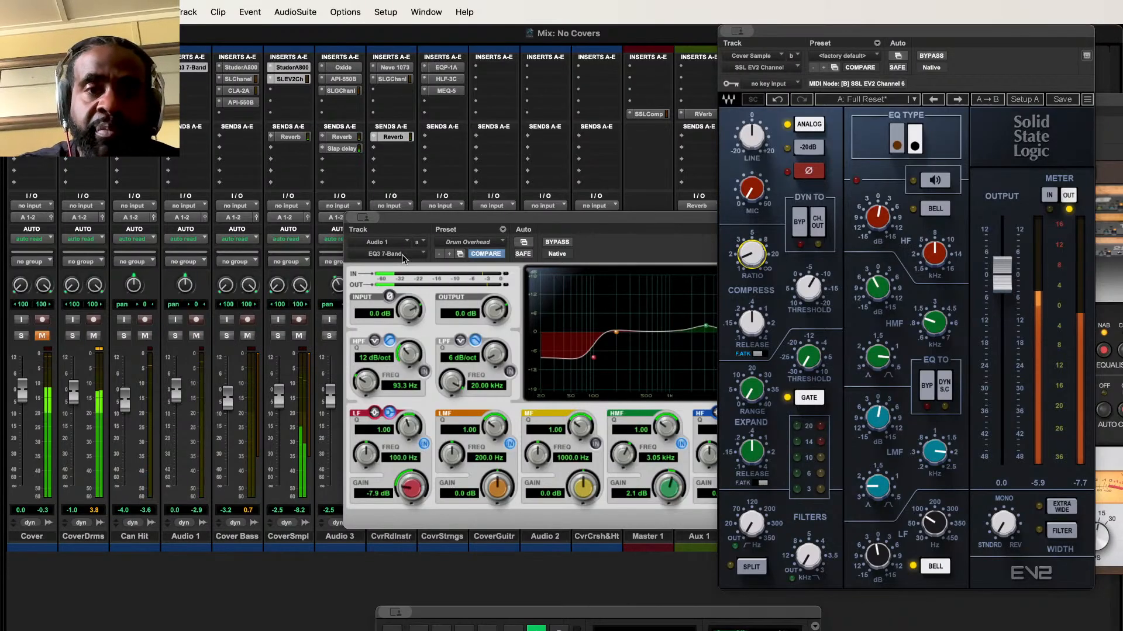
pyautogui.moveTo(412, 225); pyautogui.dragTo(547, 173)
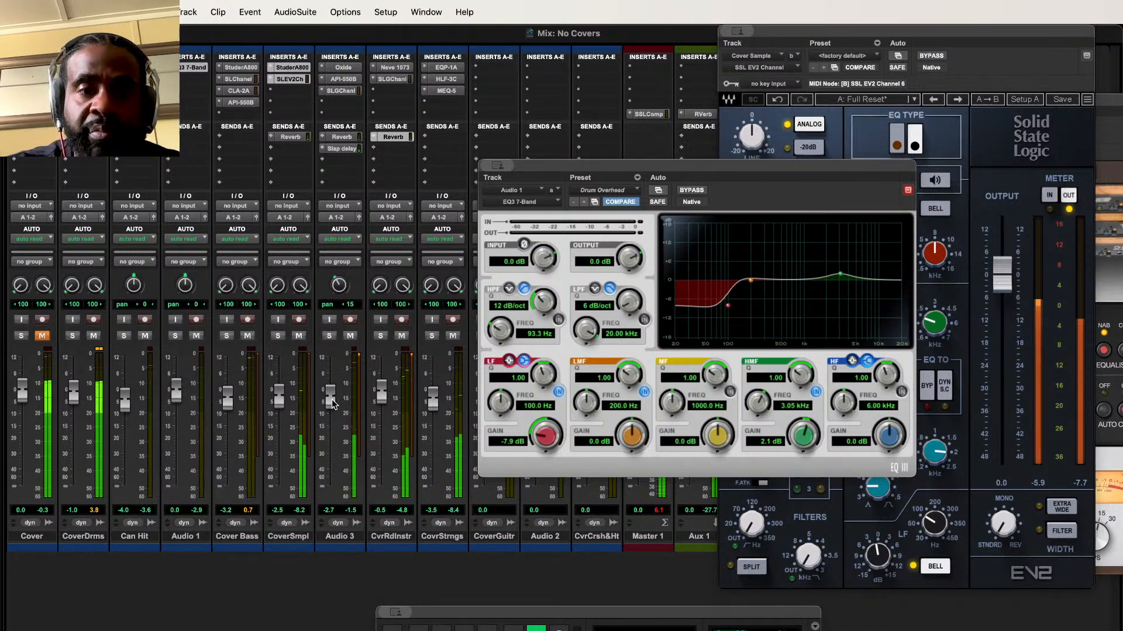
# Step: Open the Oxide Tape Recorder on Audio 3 and raise the Can Hit track level to -3.5 dB
pyautogui.click(336, 64)
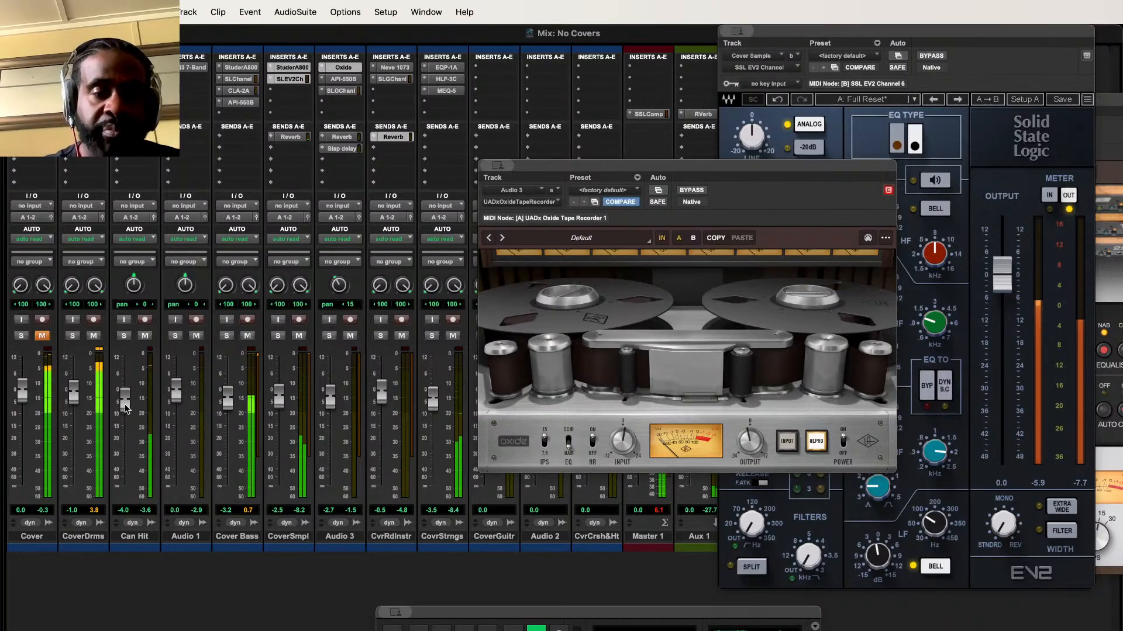
pyautogui.moveTo(125, 404); pyautogui.dragTo(123, 396)
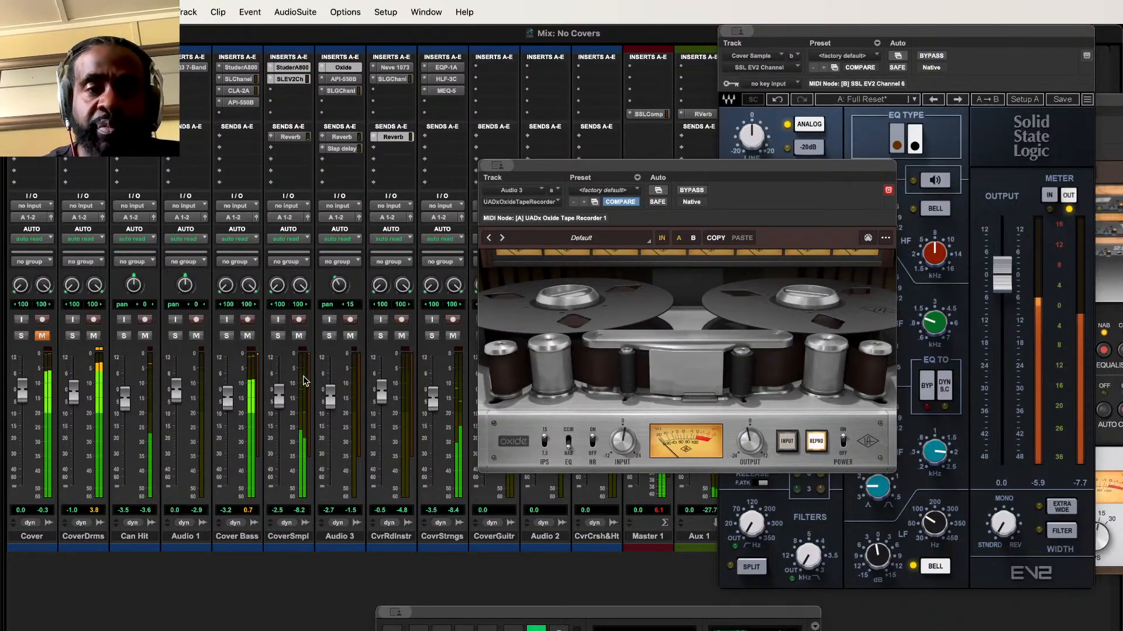
# Step: Check the mix with the cover sample muted, unmute it, and mute the strings track
pyautogui.click(299, 336)
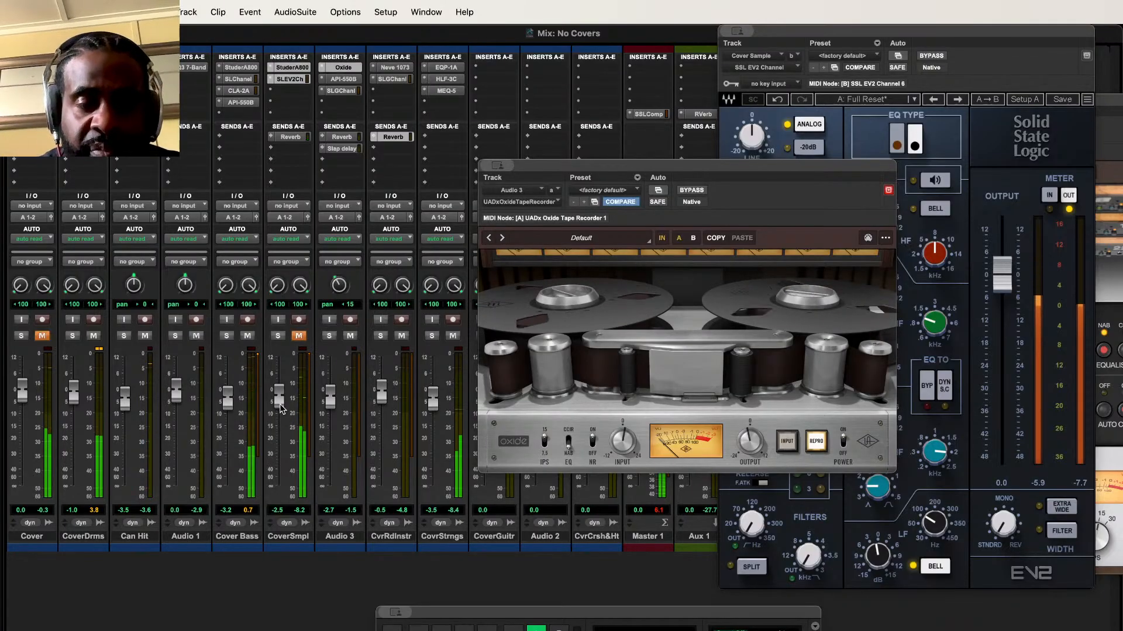
pyautogui.click(298, 336)
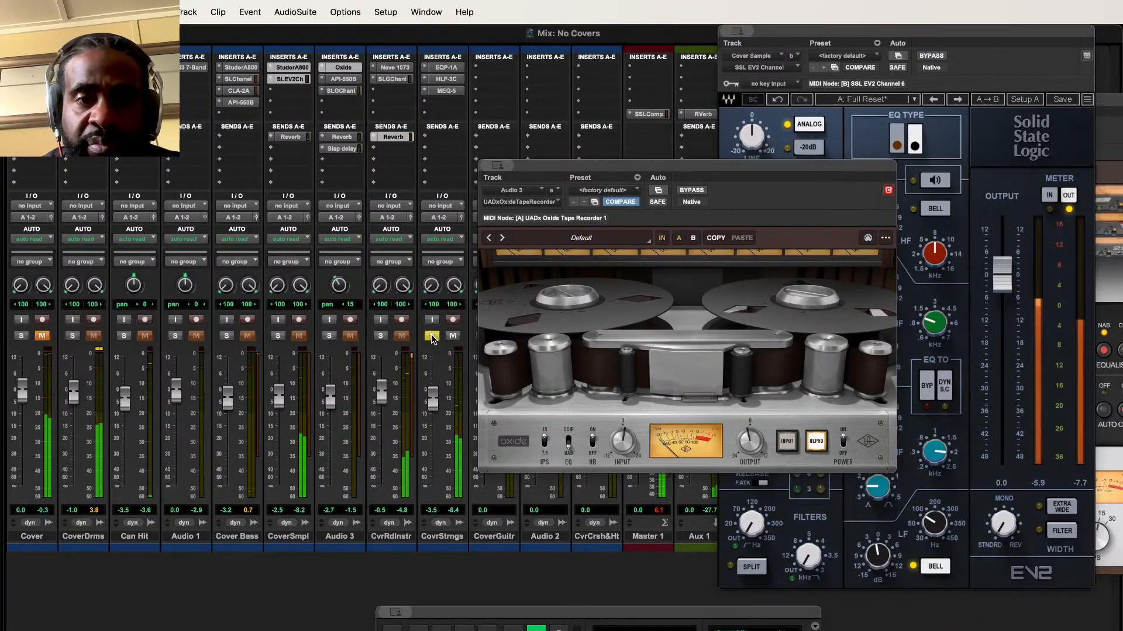
pyautogui.click(453, 336)
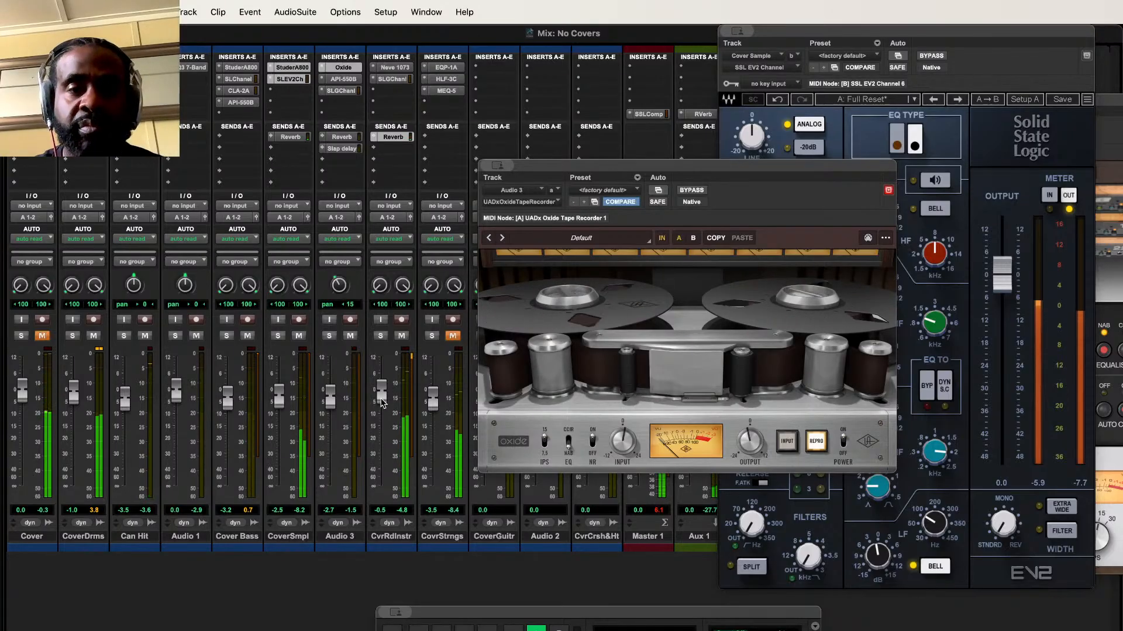
# Step: On the reed instrument track, adjust the SSL G-Channel's high-pass filter and switch off the Neve 1073's high-pass filter
pyautogui.click(392, 79)
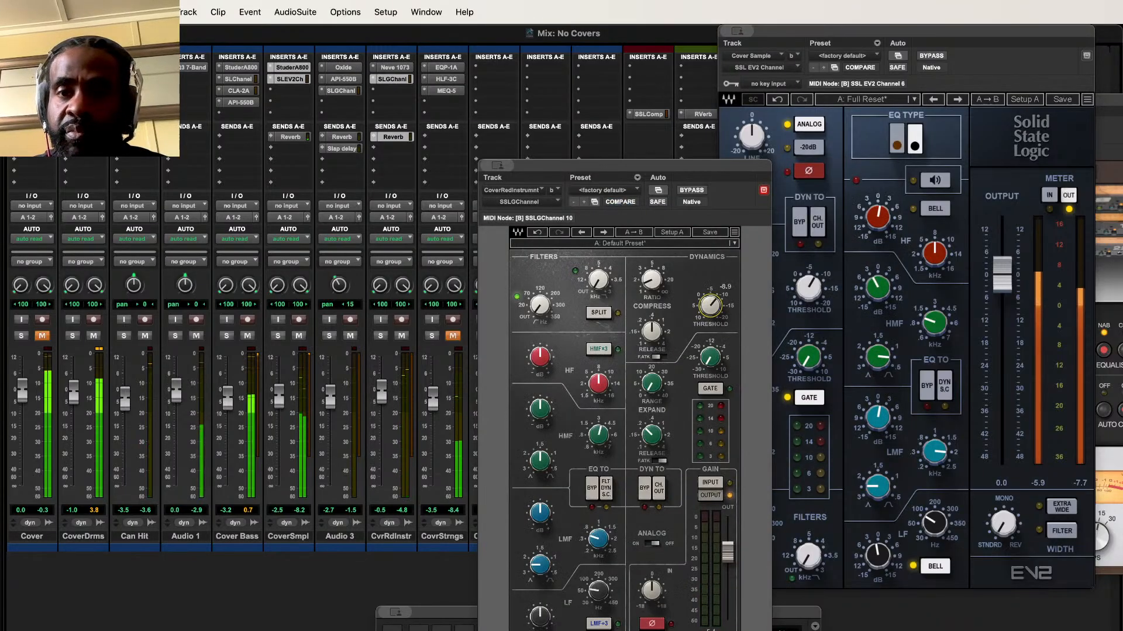
pyautogui.moveTo(652, 281)
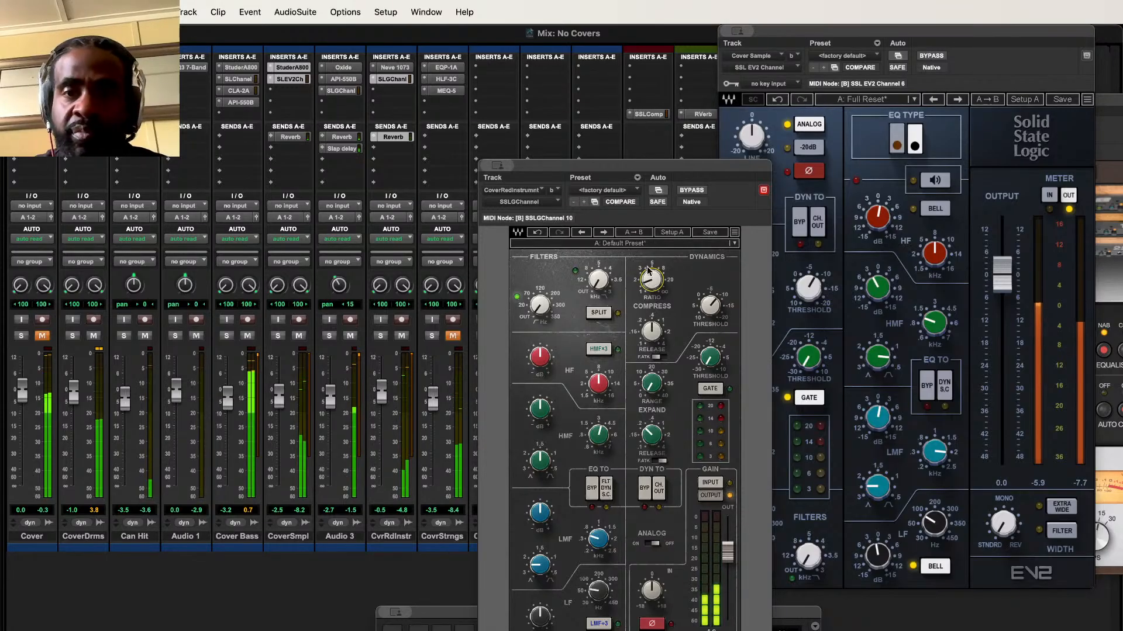
pyautogui.moveTo(675, 164); pyautogui.dragTo(752, 29)
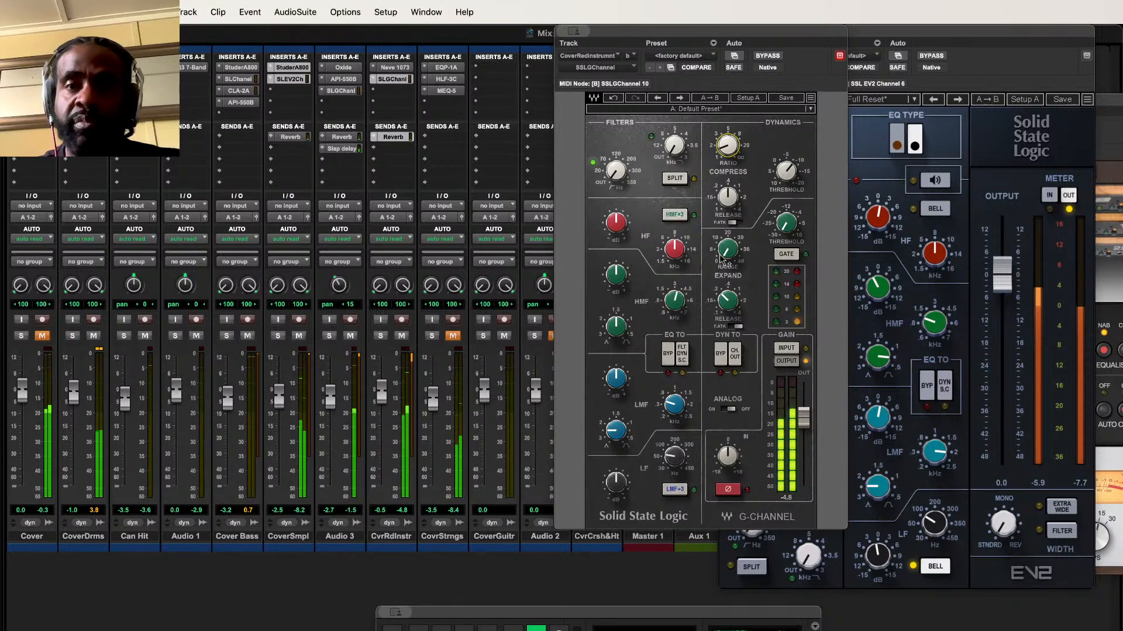
pyautogui.moveTo(623, 233)
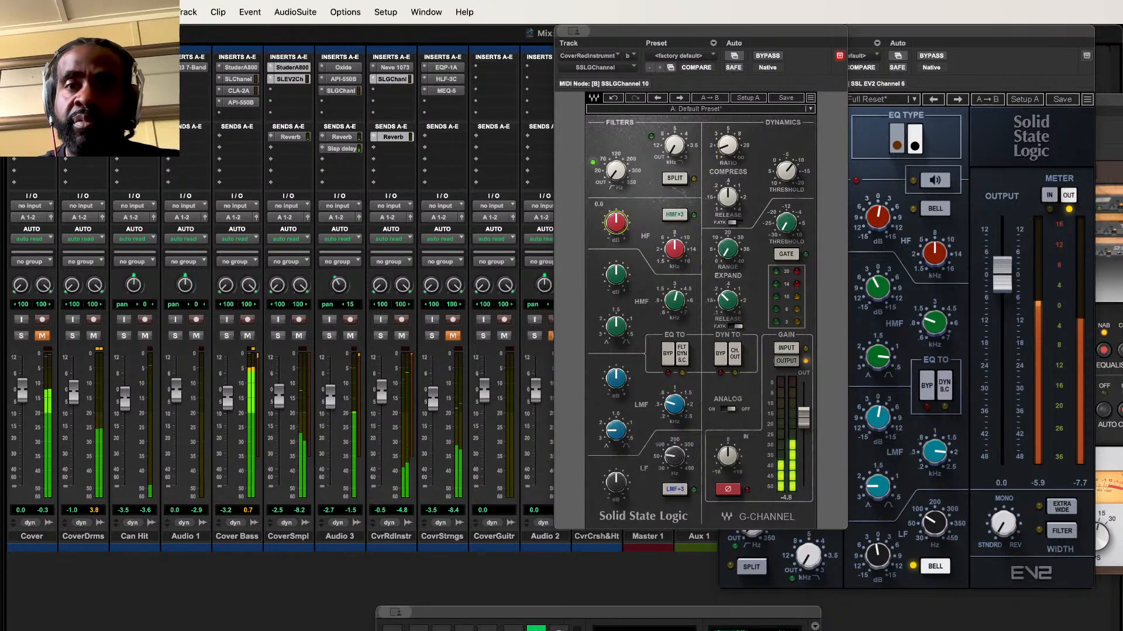
pyautogui.moveTo(618, 173)
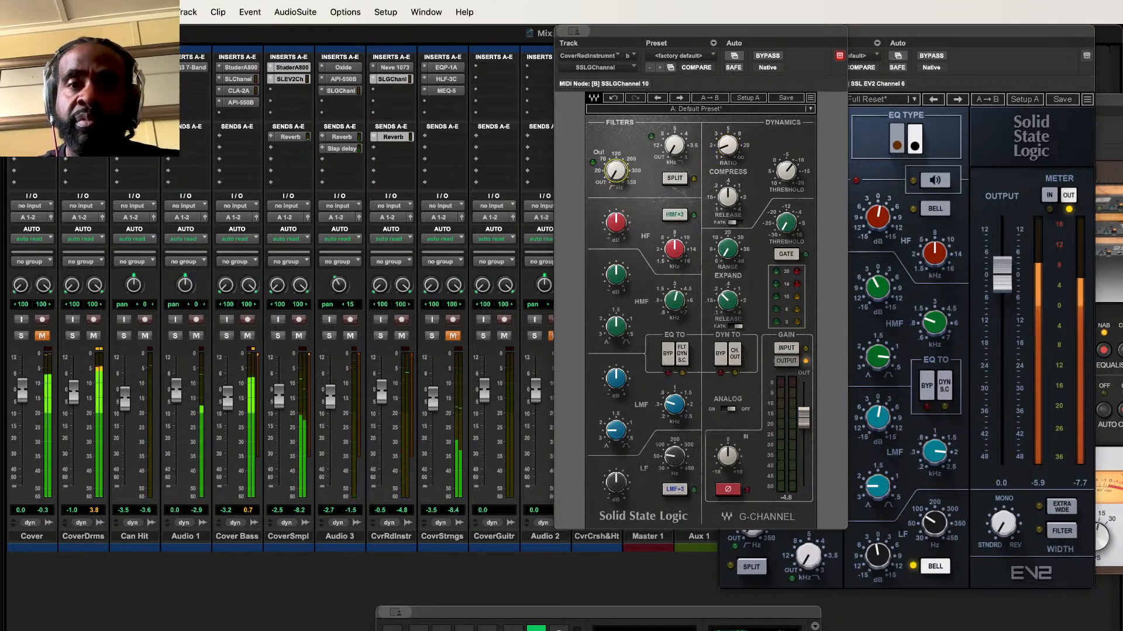
pyautogui.moveTo(616, 171); pyautogui.dragTo(615, 124)
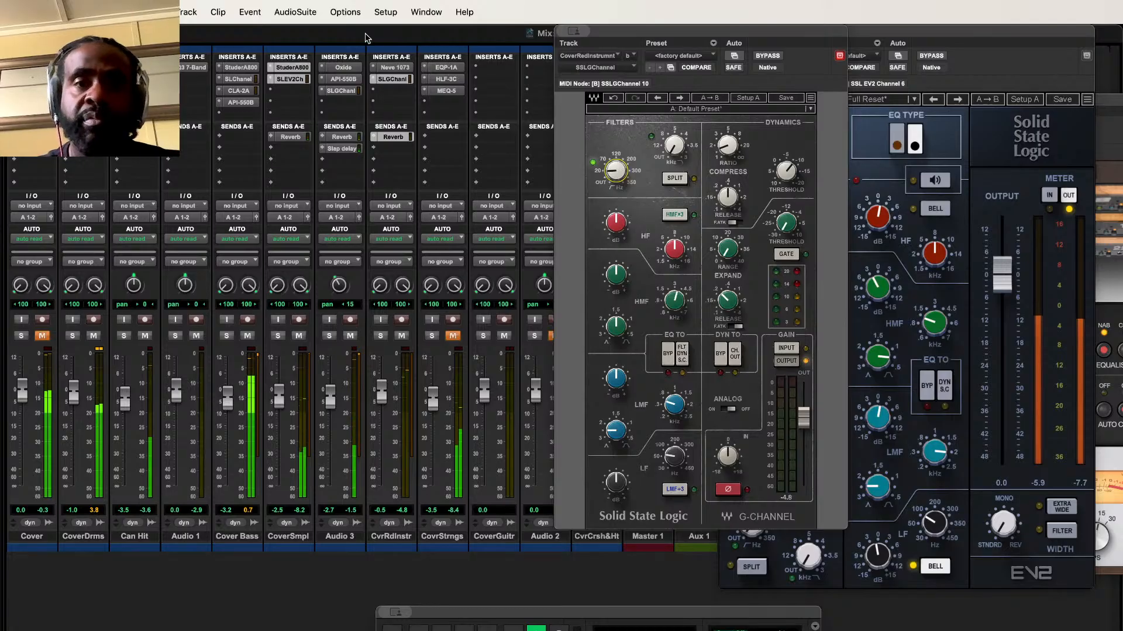
pyautogui.click(392, 68)
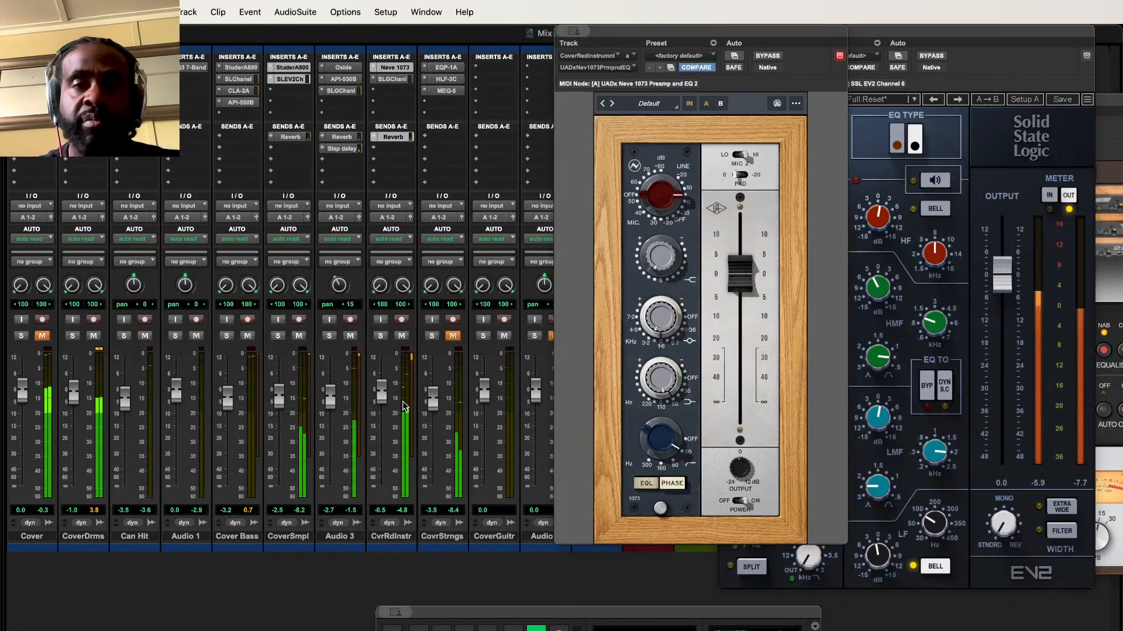
pyautogui.moveTo(653, 430); pyautogui.dragTo(656, 468)
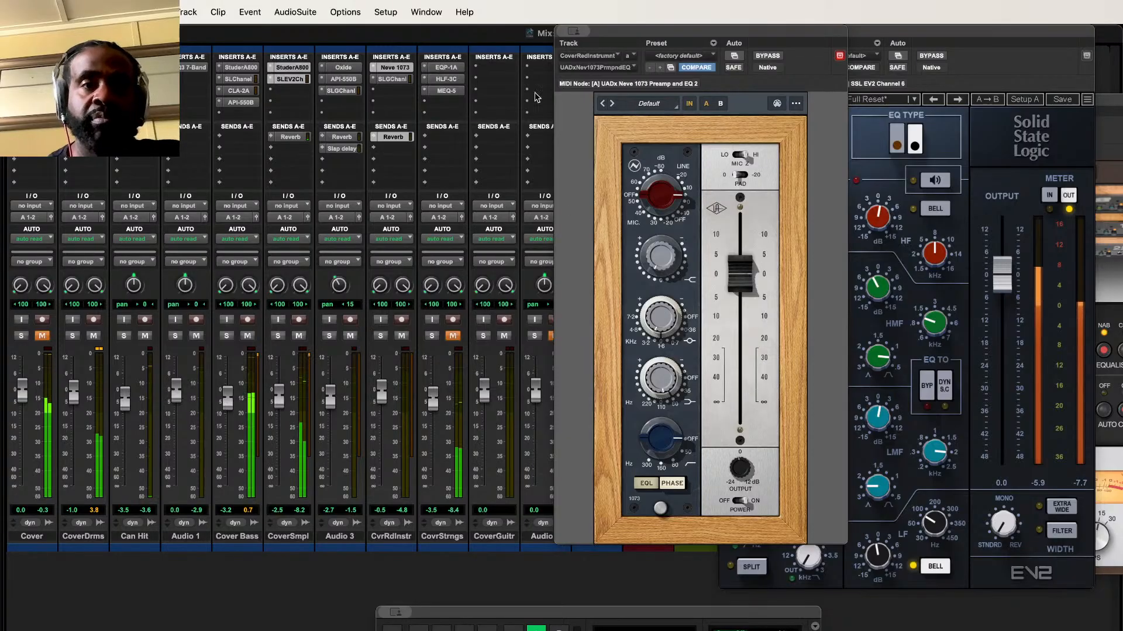
# Step: Copy the Audio 3 reverb send to the bass track, set its level to -27.5 dB and compare it muted during playback
pyautogui.moveTo(342, 137); pyautogui.dragTo(251, 138)
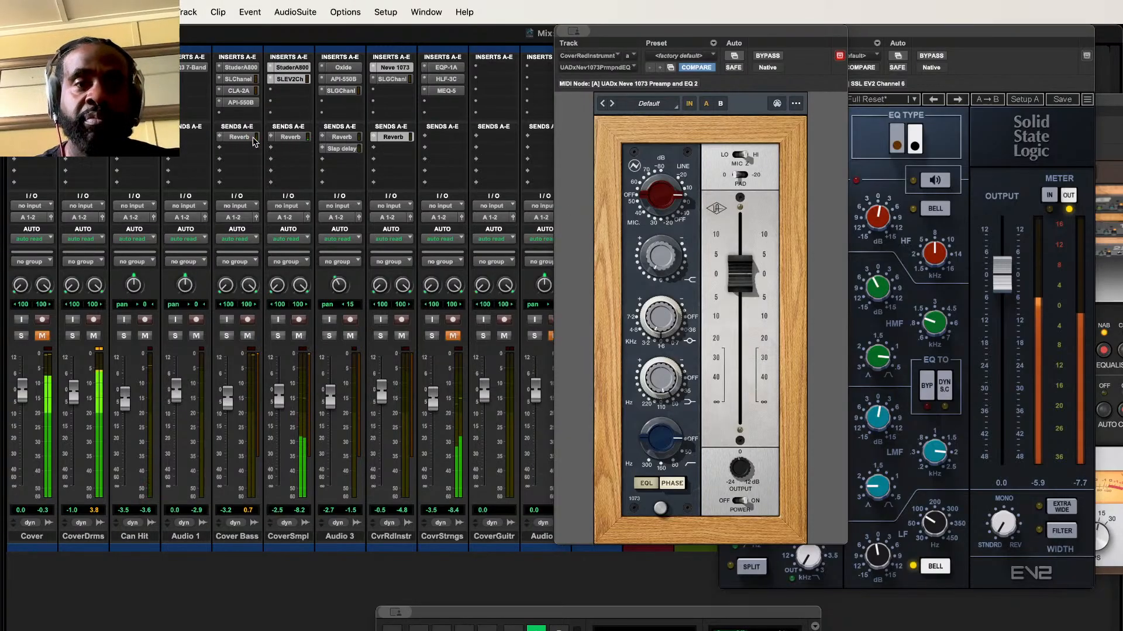
pyautogui.click(253, 139)
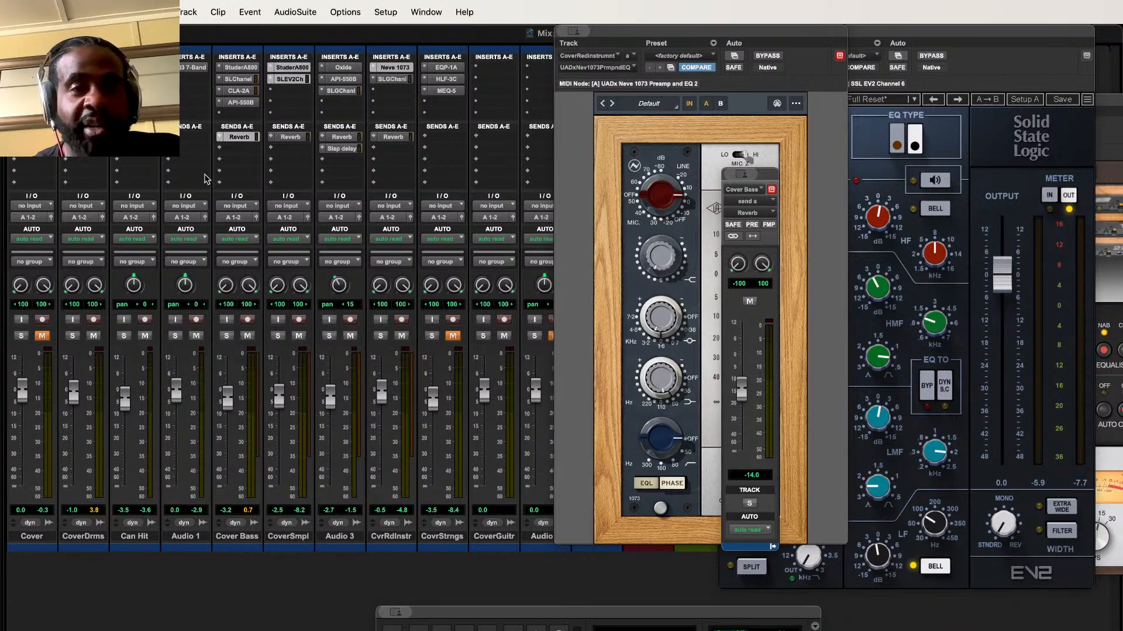
pyautogui.click(242, 138)
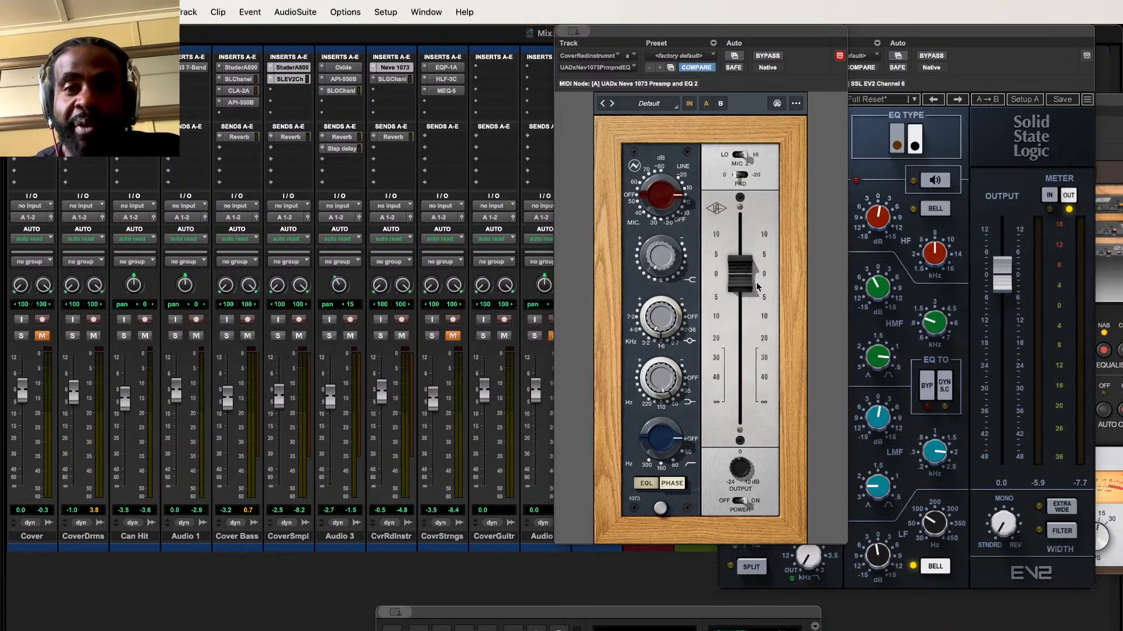
pyautogui.click(241, 138)
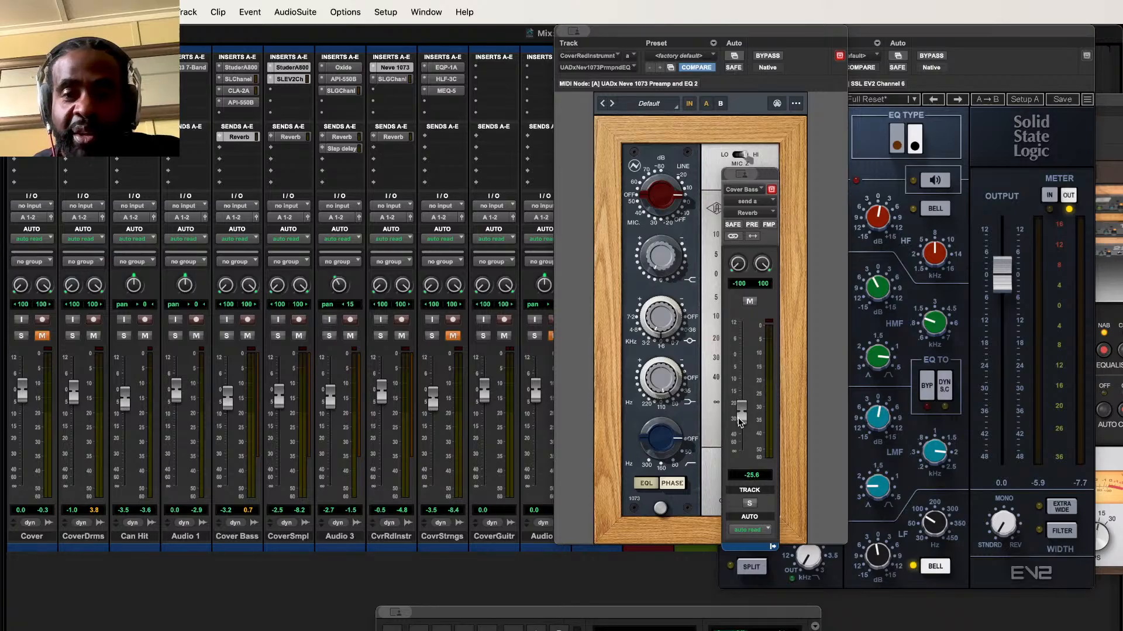
pyautogui.moveTo(739, 421); pyautogui.dragTo(736, 449)
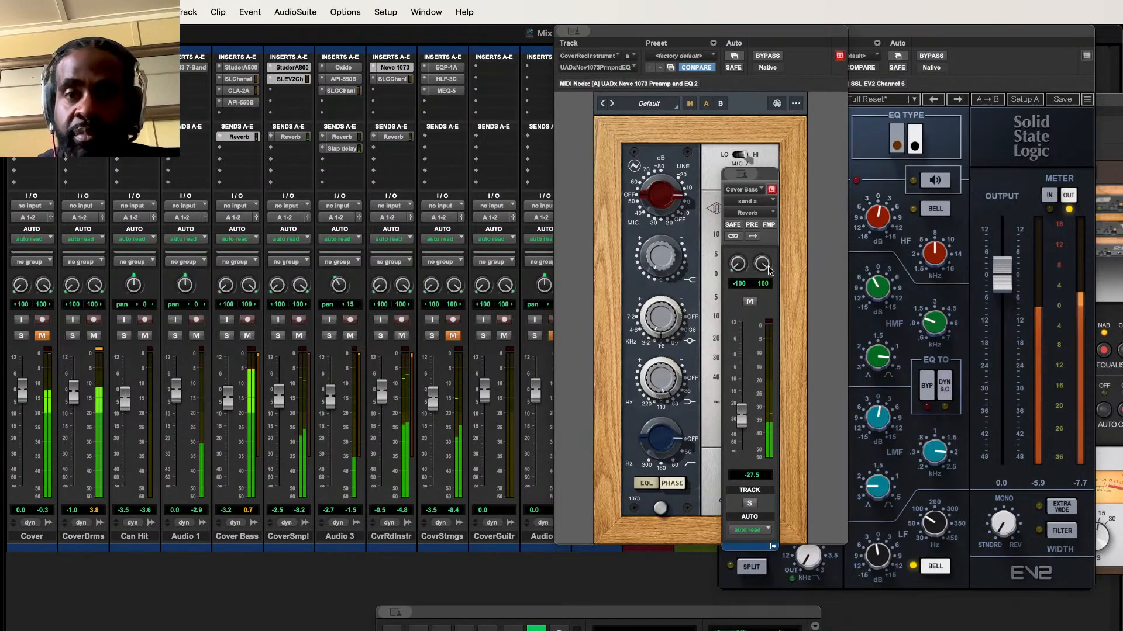
pyautogui.click(750, 302)
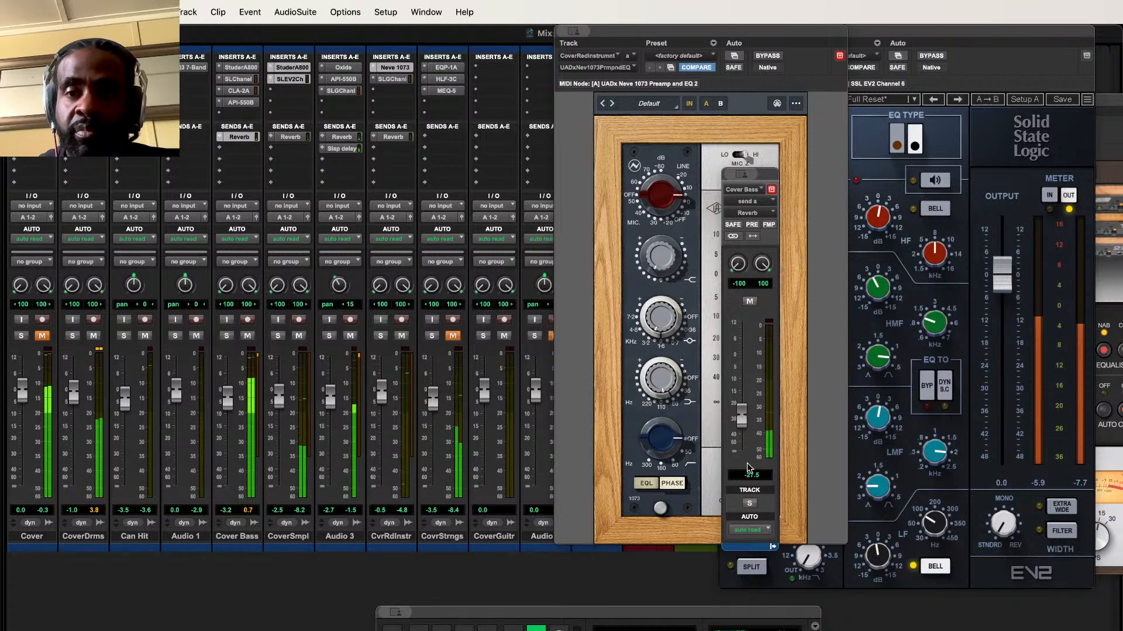
pyautogui.click(750, 302)
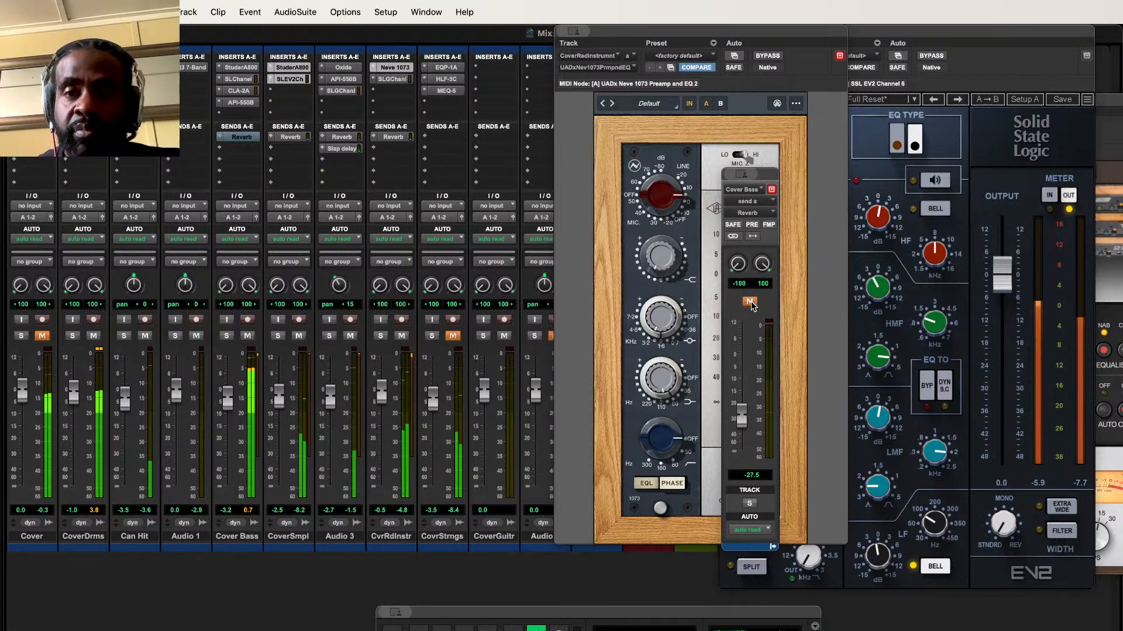
# Step: Unmute the bass track's reverb send and adjust the compressor ratio on its SSL E-Channel
pyautogui.click(750, 301)
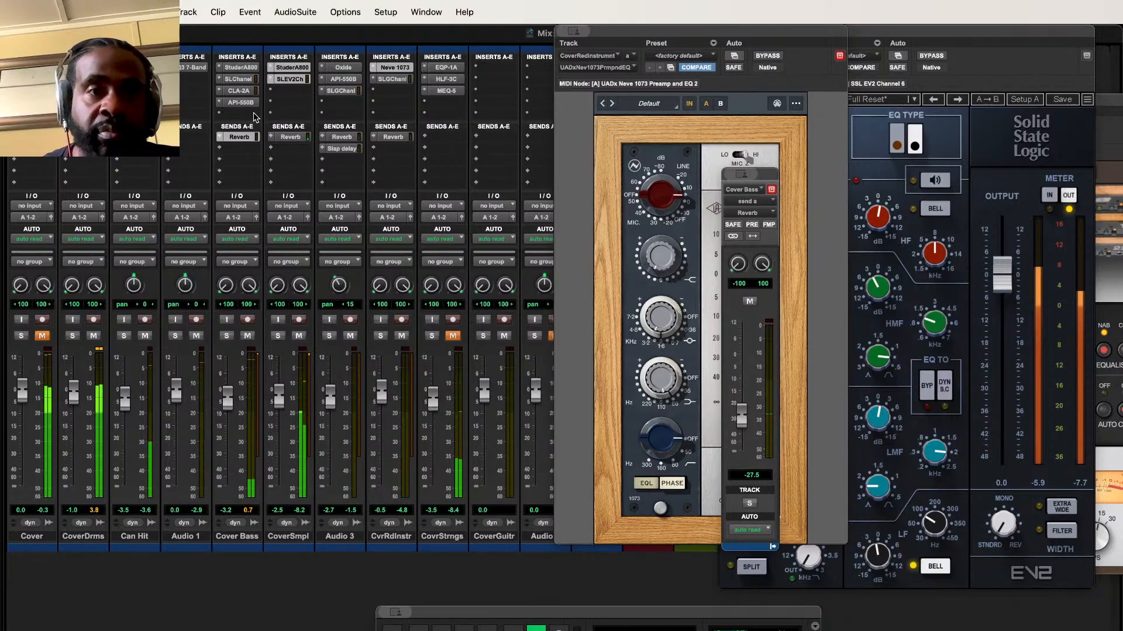
pyautogui.click(244, 69)
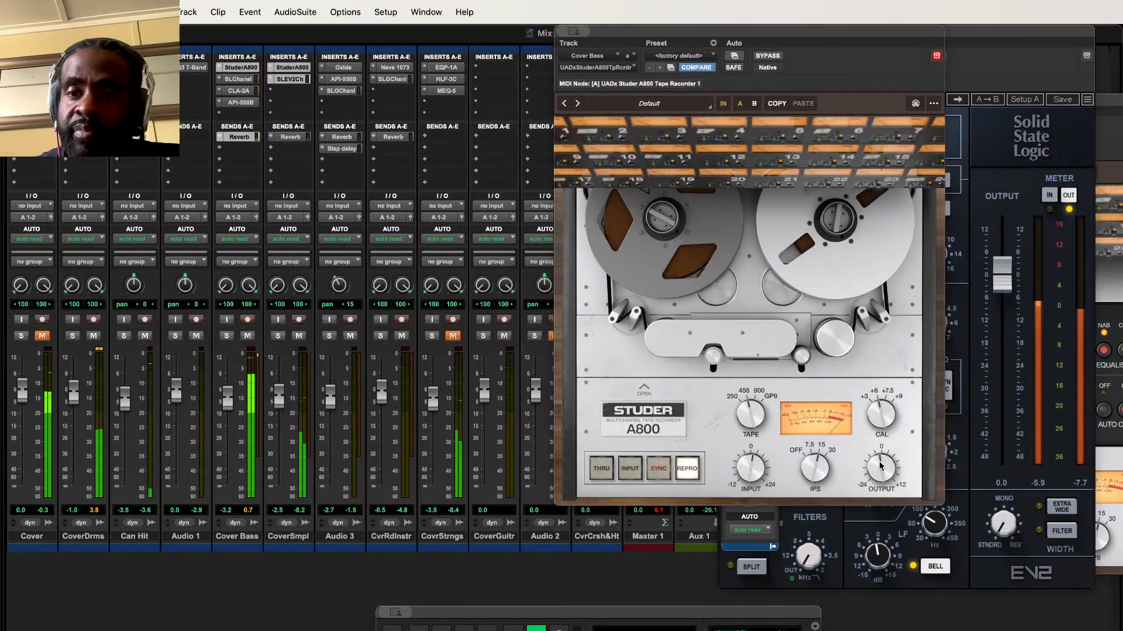
pyautogui.click(239, 79)
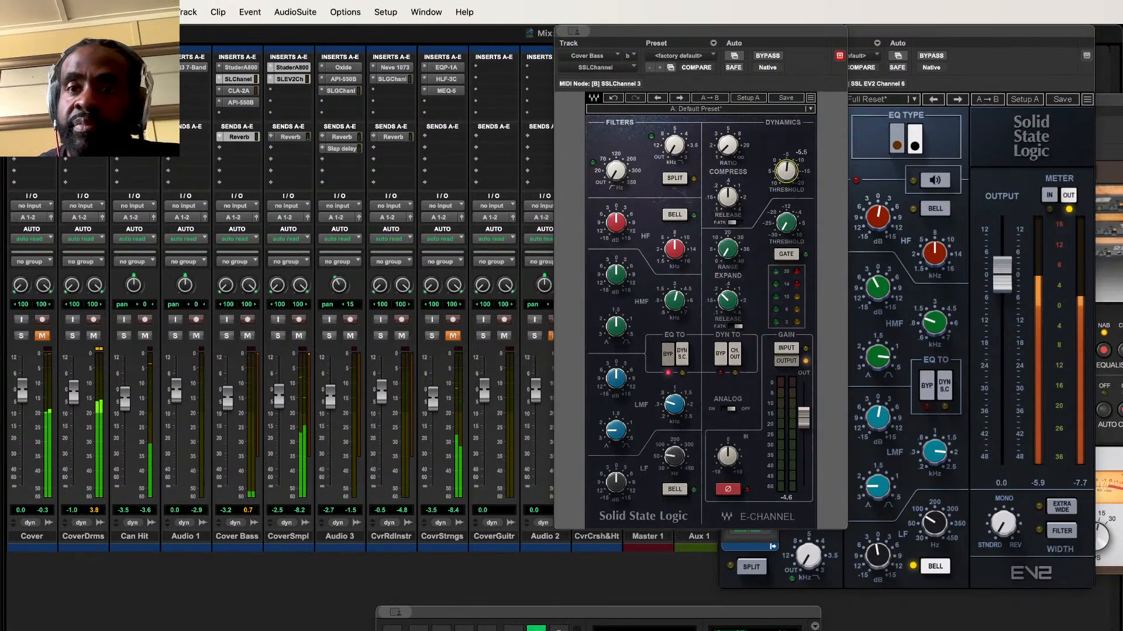
pyautogui.moveTo(730, 144); pyautogui.dragTo(730, 135)
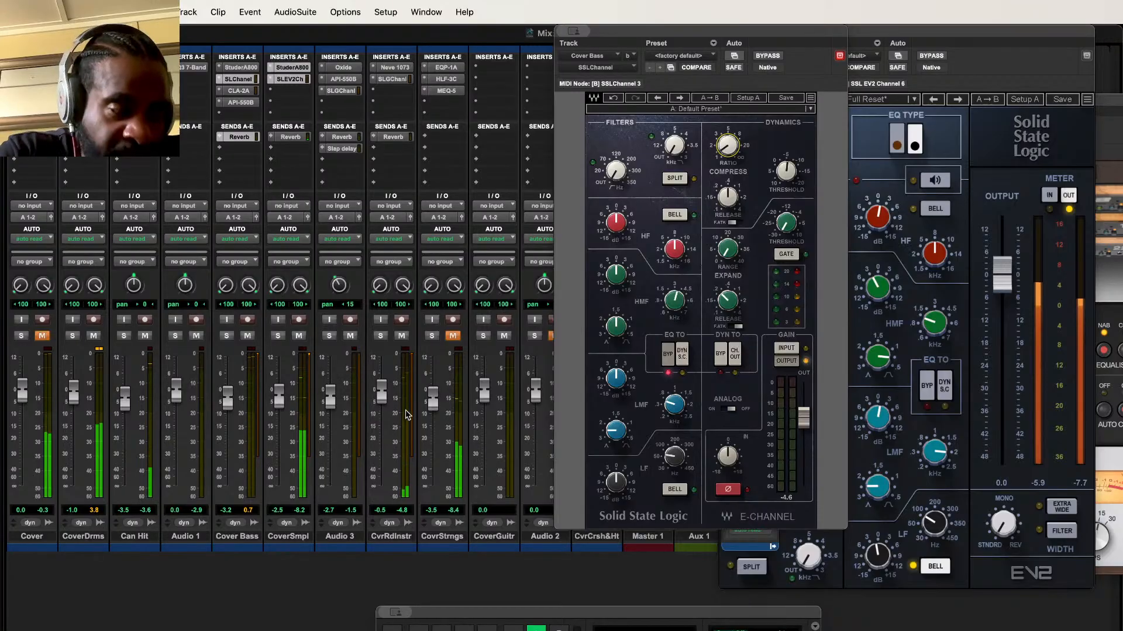
# Step: Unmute the strings track, select the Cover Guitar through Cover Crash & Hats tracks, and examine their clips in the Edit window
pyautogui.click(455, 339)
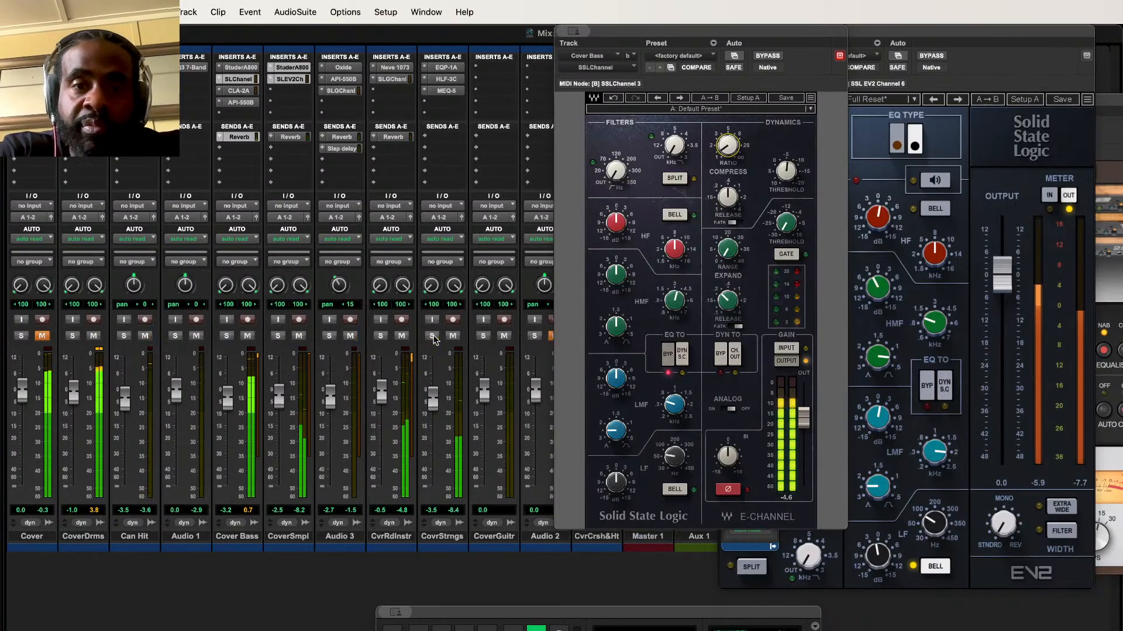
pyautogui.moveTo(602, 50); pyautogui.dragTo(609, 245)
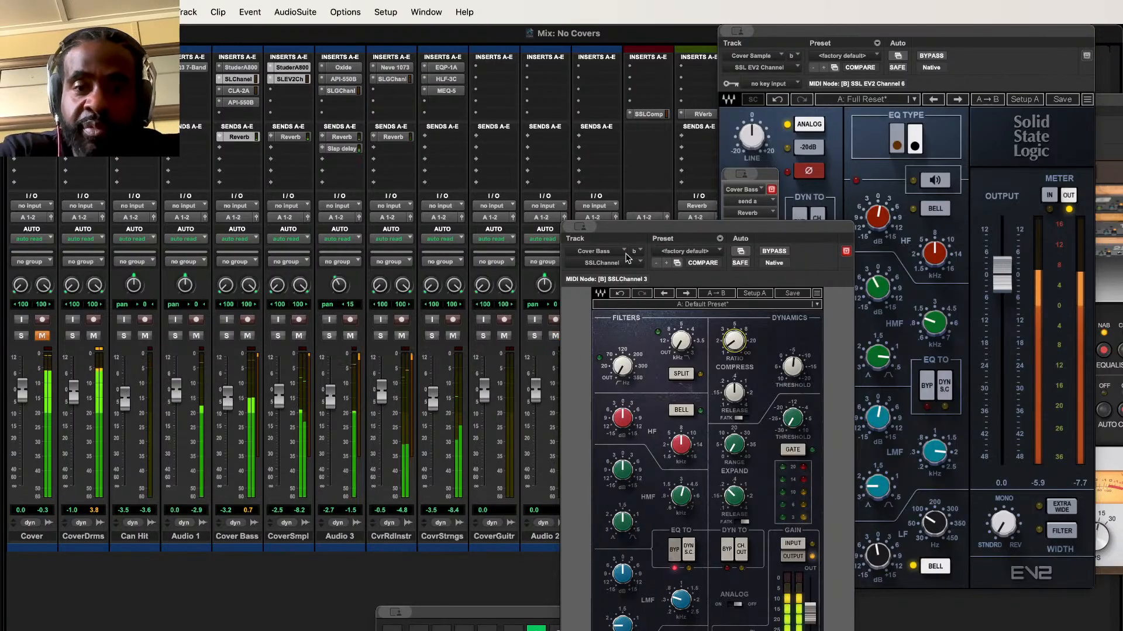
pyautogui.moveTo(634, 225); pyautogui.dragTo(868, 218)
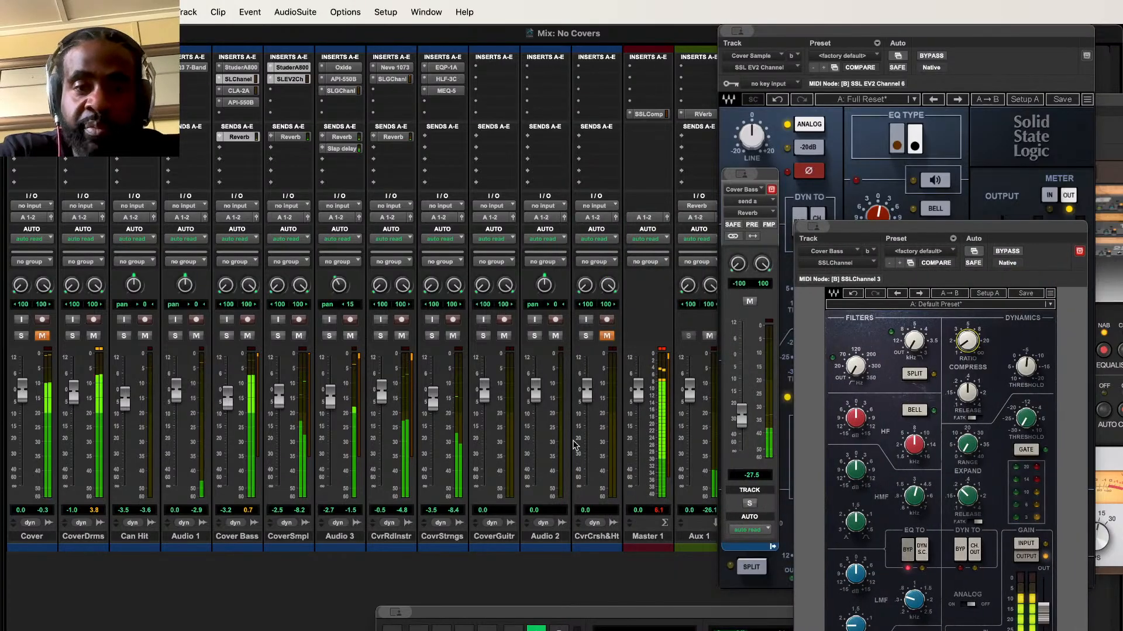
pyautogui.click(488, 537)
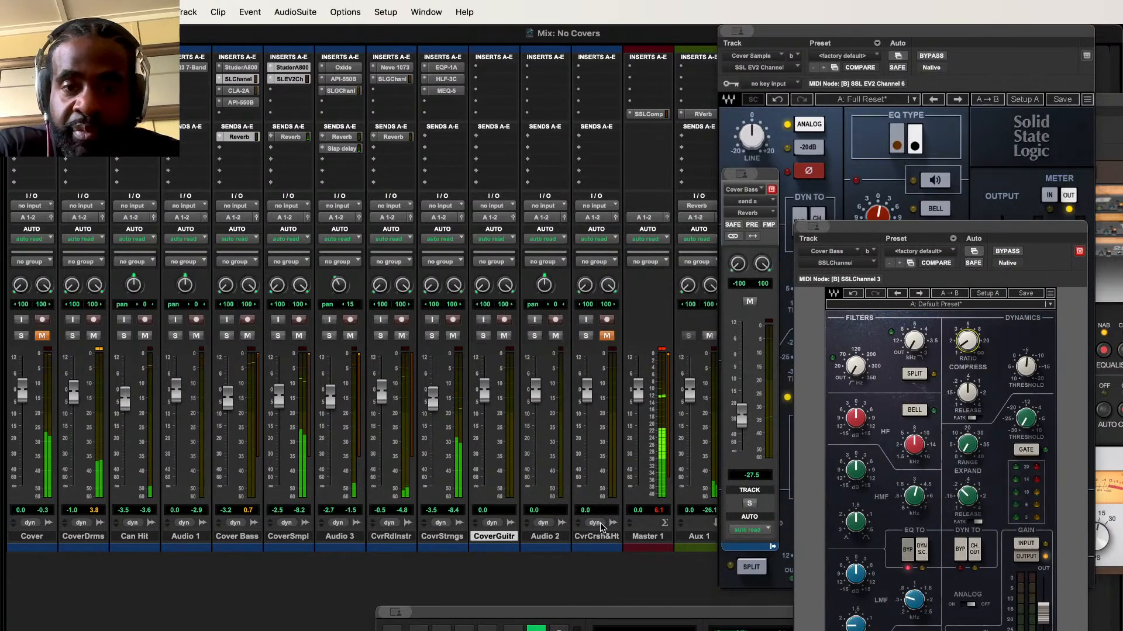
pyautogui.keyDown('shift'); pyautogui.click(606, 538); pyautogui.keyUp('shift')
pyautogui.press('super+equal')
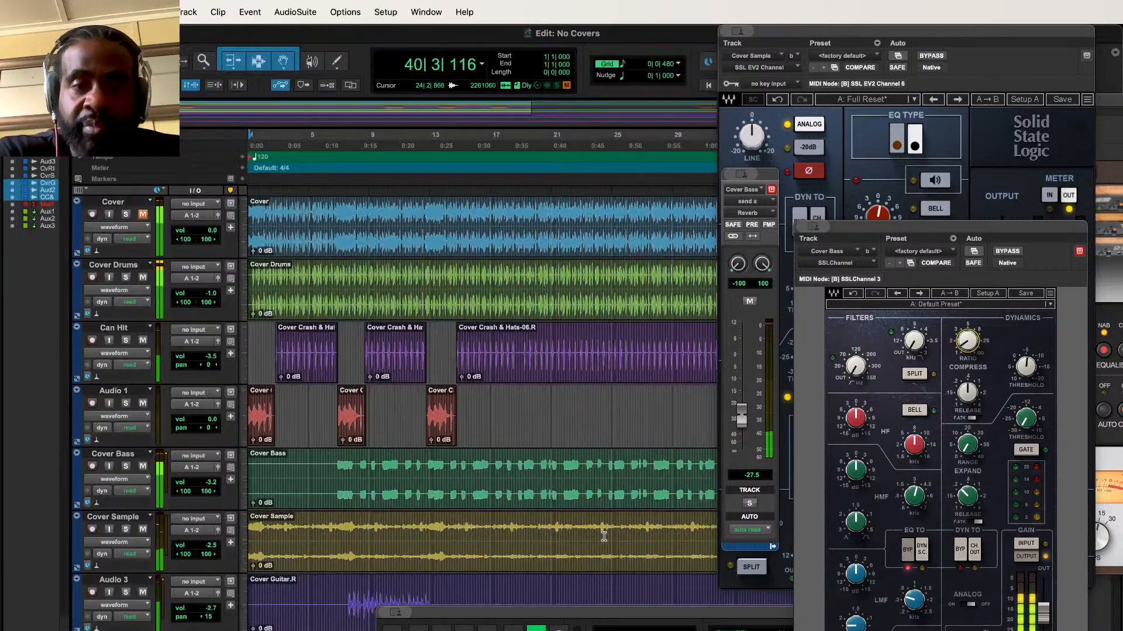
pyautogui.scroll(-3, 279, 521)
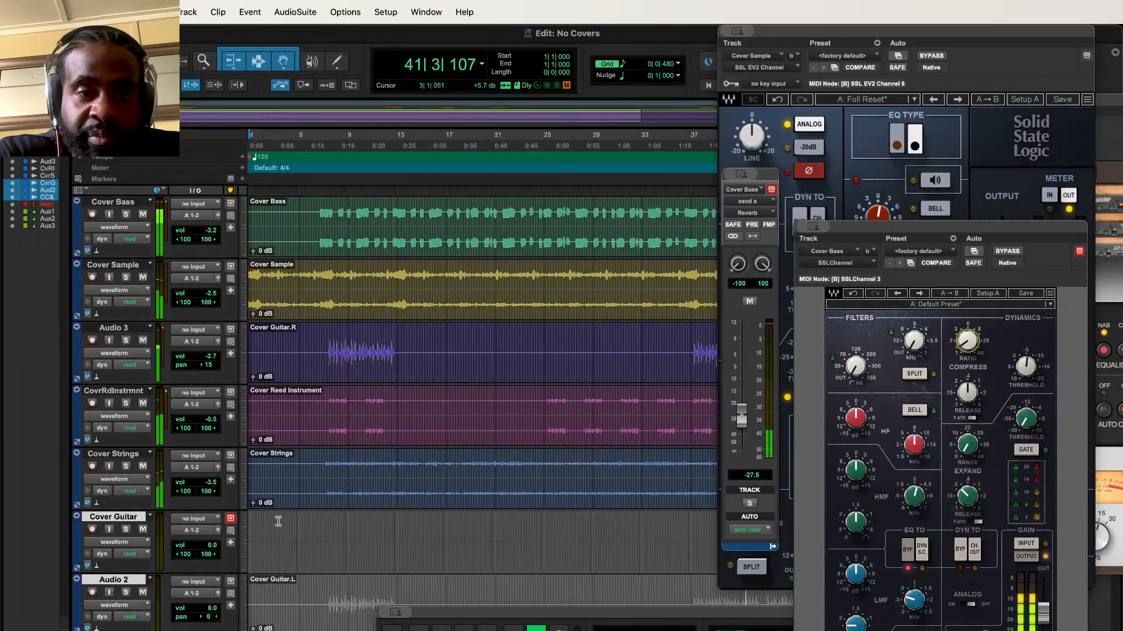
pyautogui.scroll(-5, 279, 522)
pyautogui.scroll(-3, 279, 522)
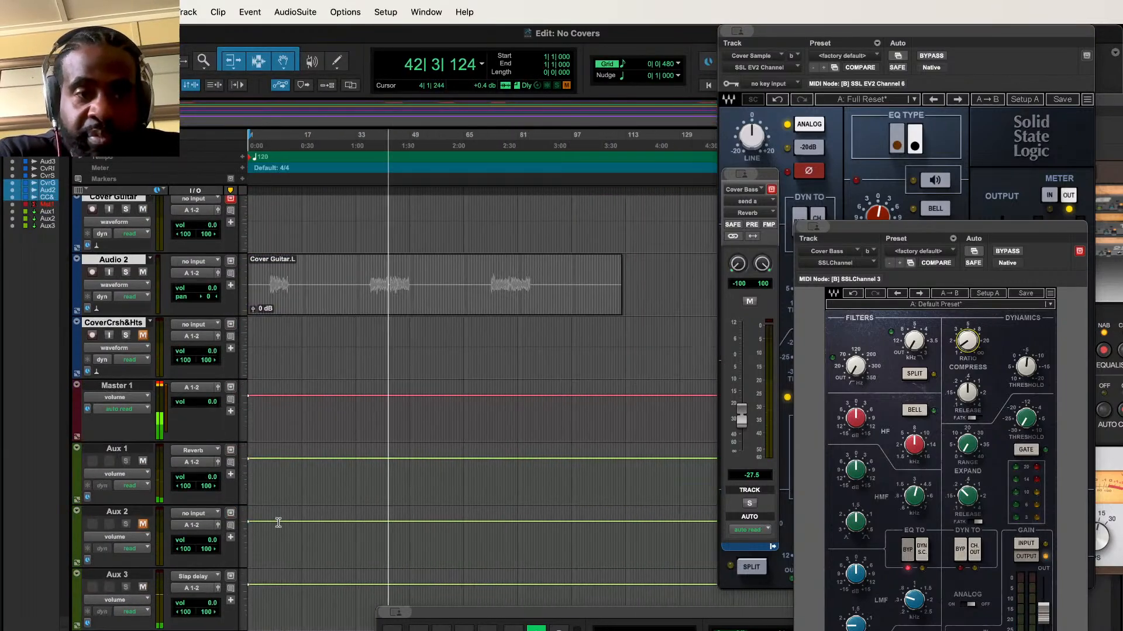
pyautogui.press('super+equal')
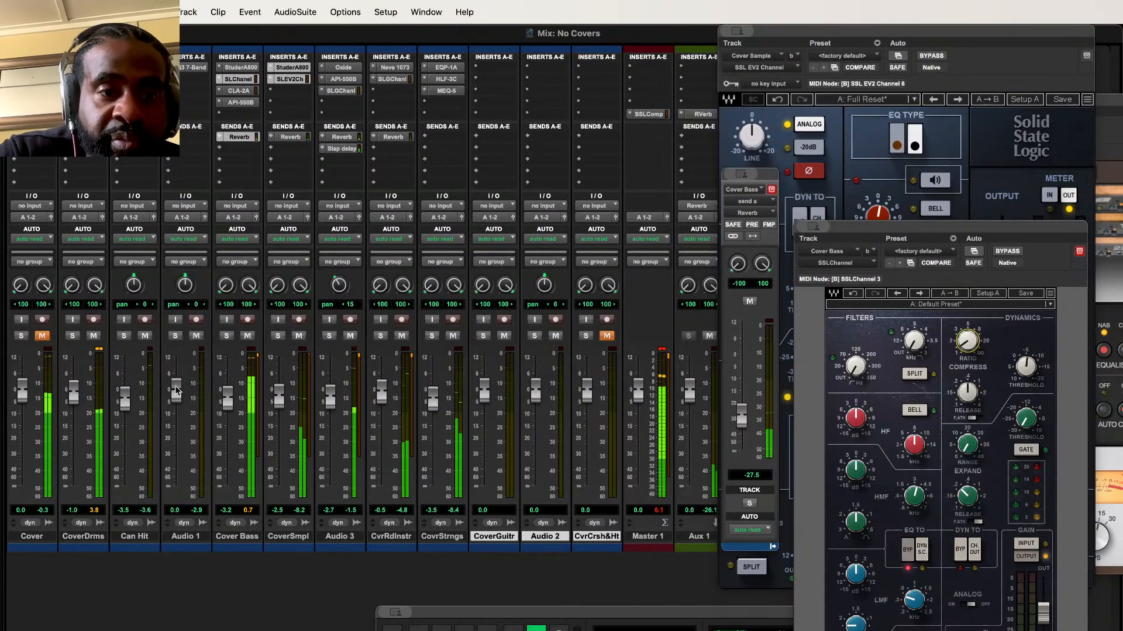
# Step: Raise the Audio 1 track level to +1.1 dB and compare the mix against the soloed Cover reference track
pyautogui.moveTo(178, 390); pyautogui.dragTo(178, 361)
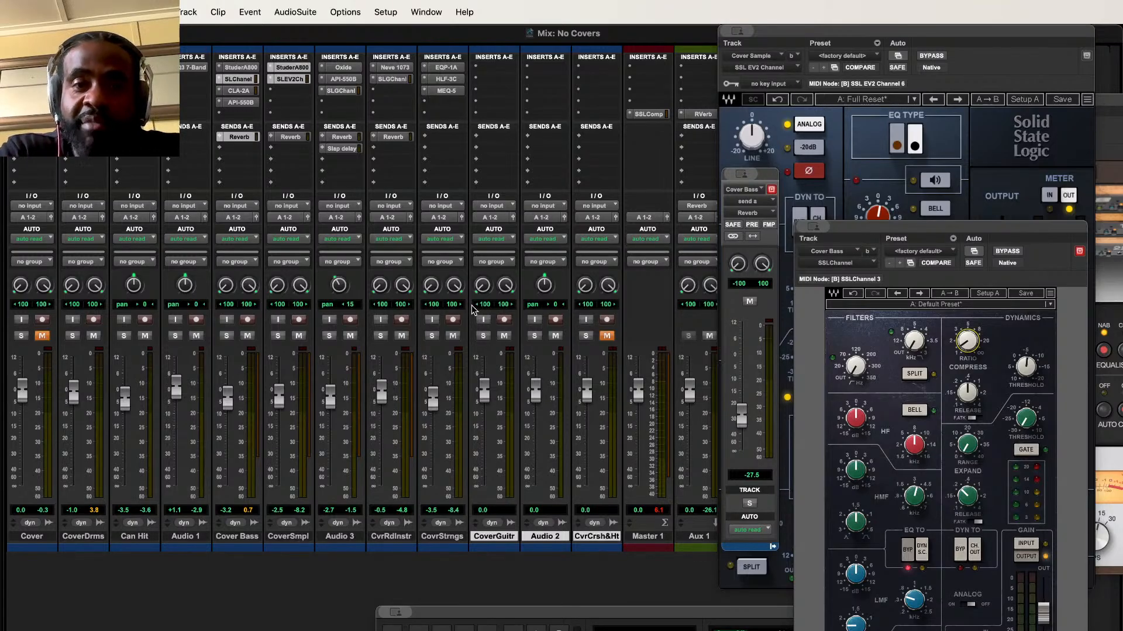
pyautogui.click(21, 335)
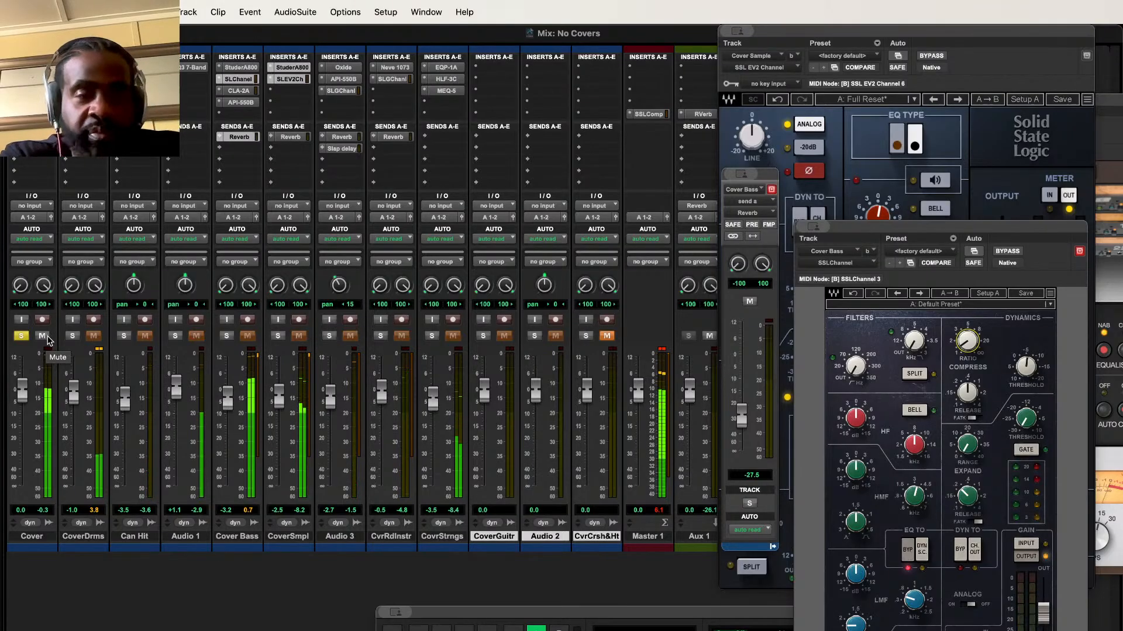
pyautogui.click(27, 335)
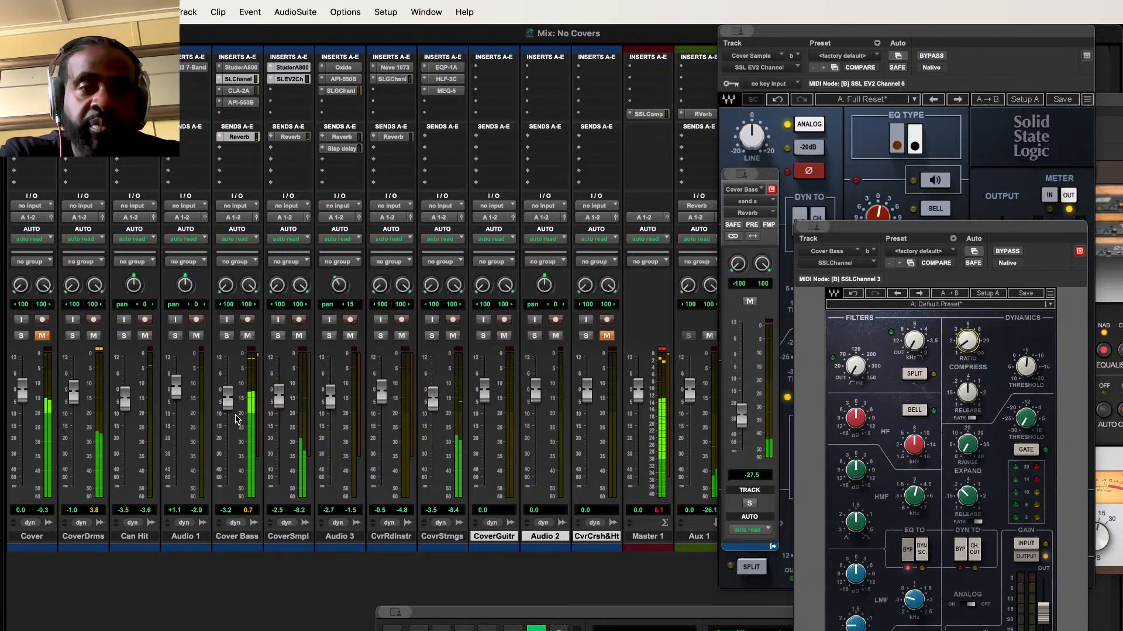
# Step: Lower the Cover Bass track level to -4.0 dB and close its reverb send window
pyautogui.moveTo(230, 408); pyautogui.dragTo(228, 429)
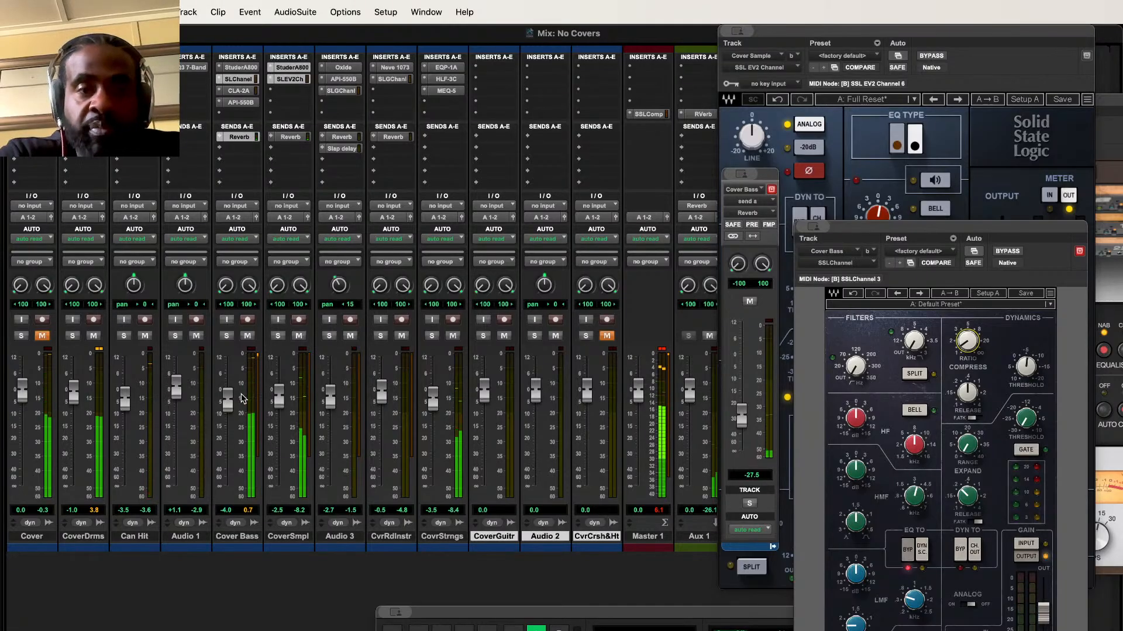
pyautogui.click(237, 138)
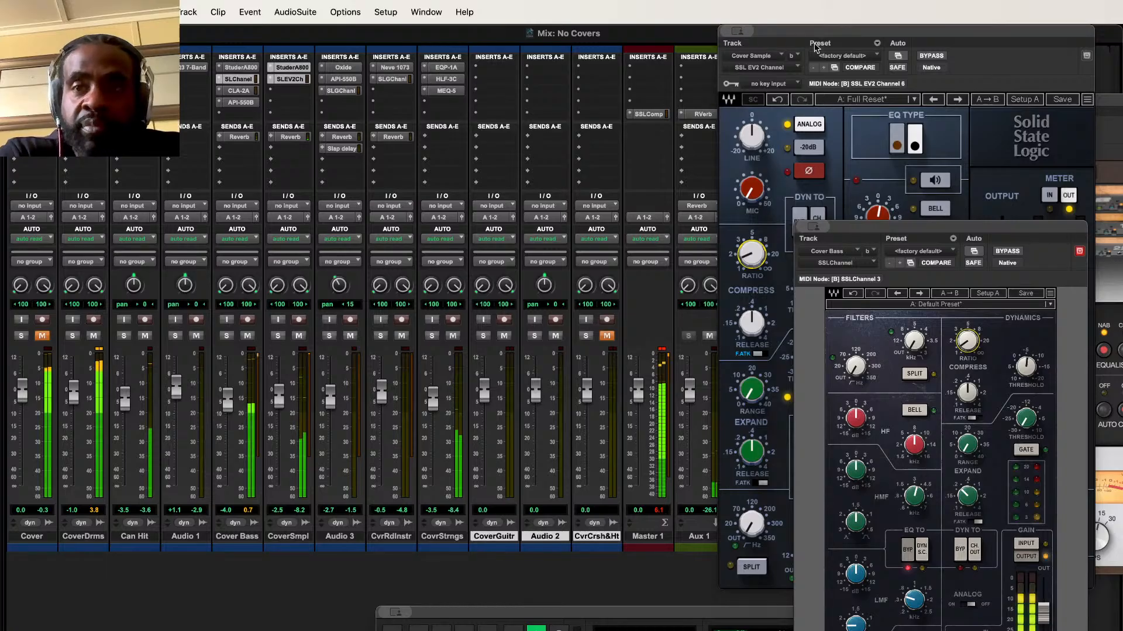
pyautogui.moveTo(1084, 61); pyautogui.dragTo(1039, 55)
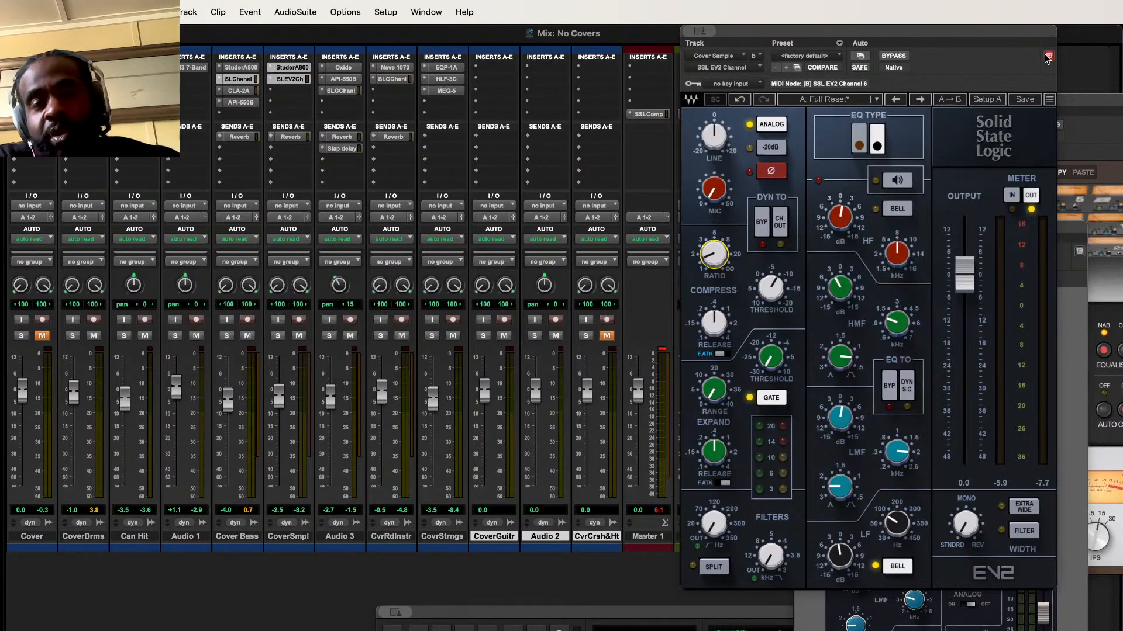
# Step: During playback, set the track levels to -2.0 dB for Can Hit, -2.5 dB for Audio 3 and -5.5 dB for the strings
pyautogui.press('space')
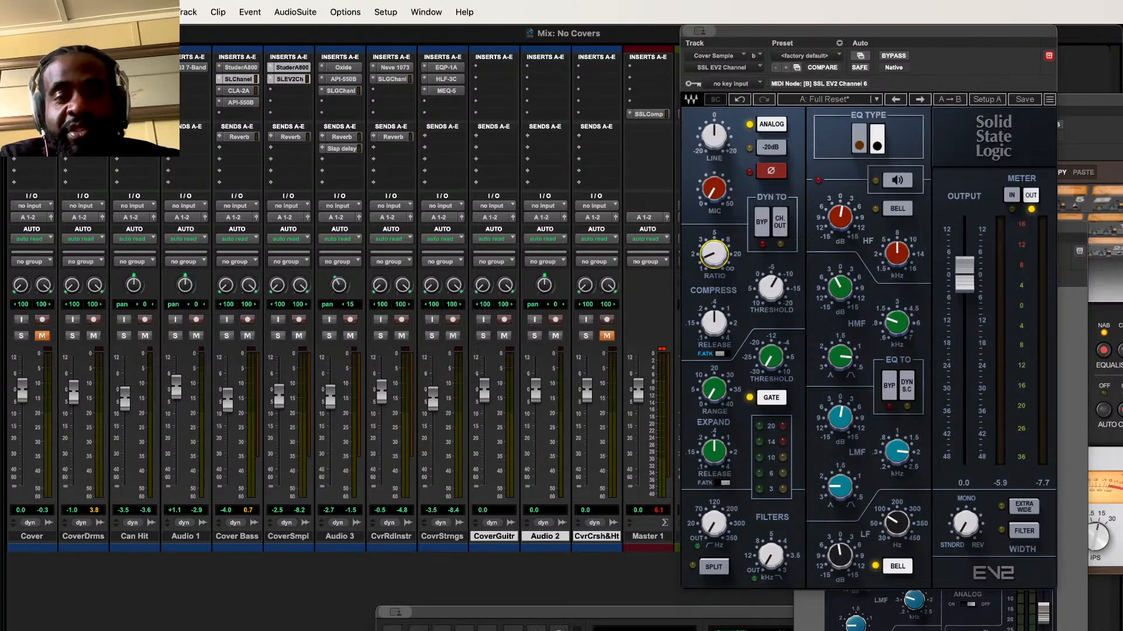
pyautogui.press('space')
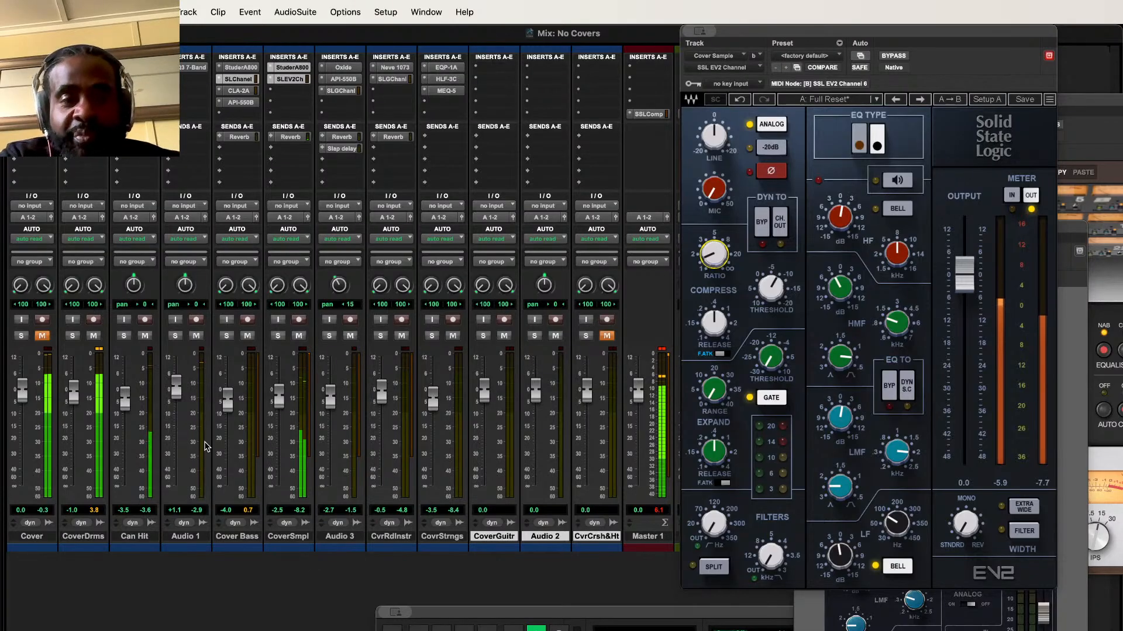
pyautogui.press('space')
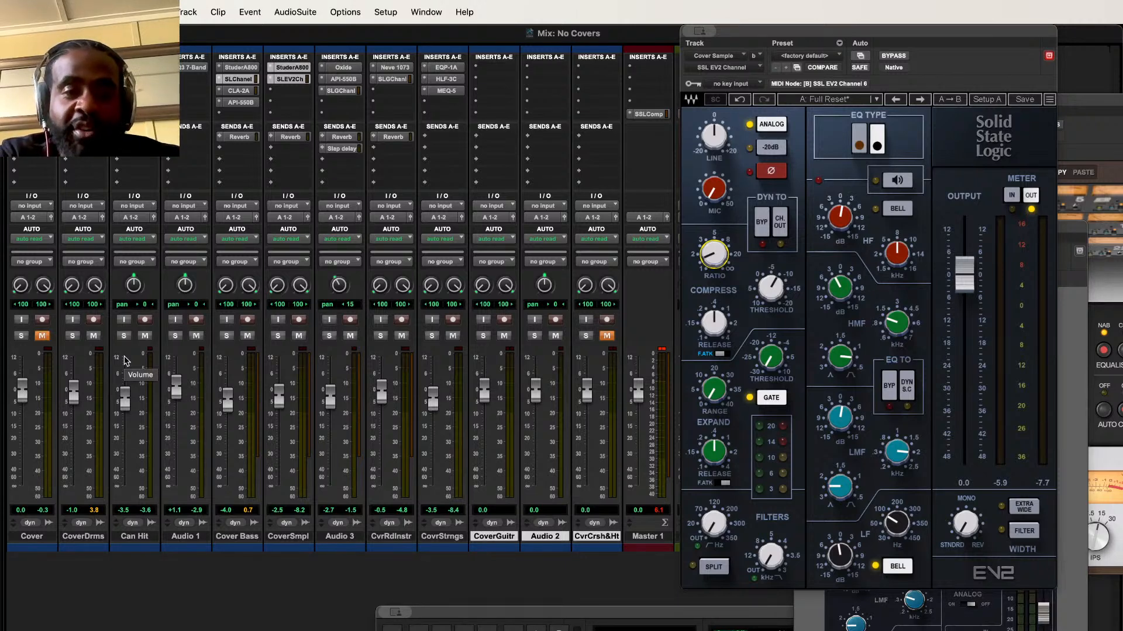
pyautogui.press('space')
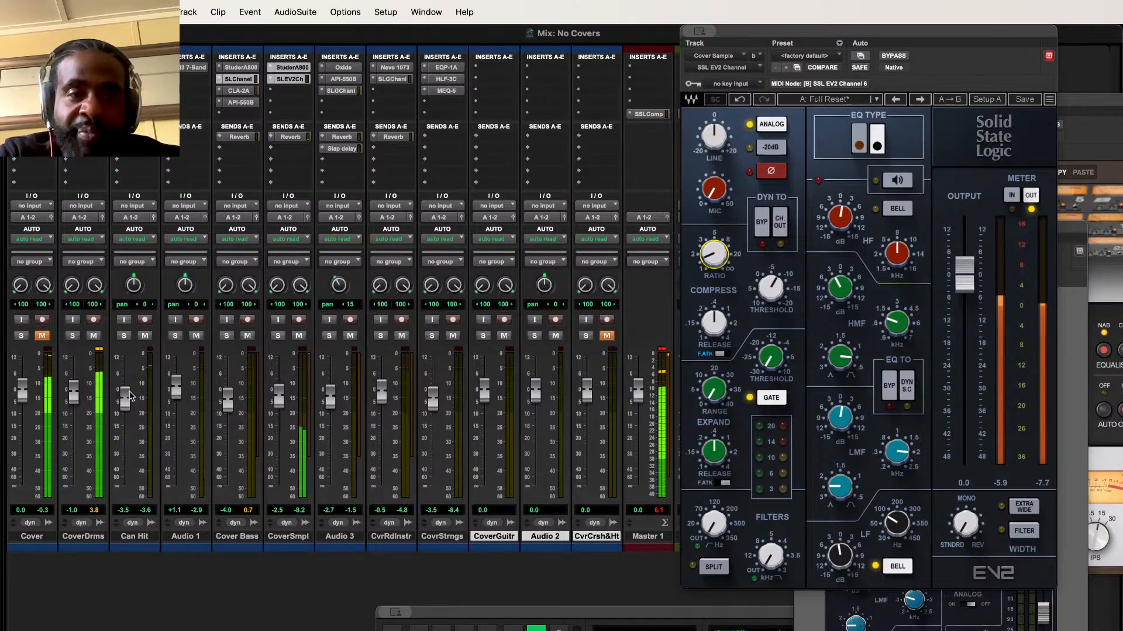
pyautogui.moveTo(130, 396); pyautogui.dragTo(119, 359)
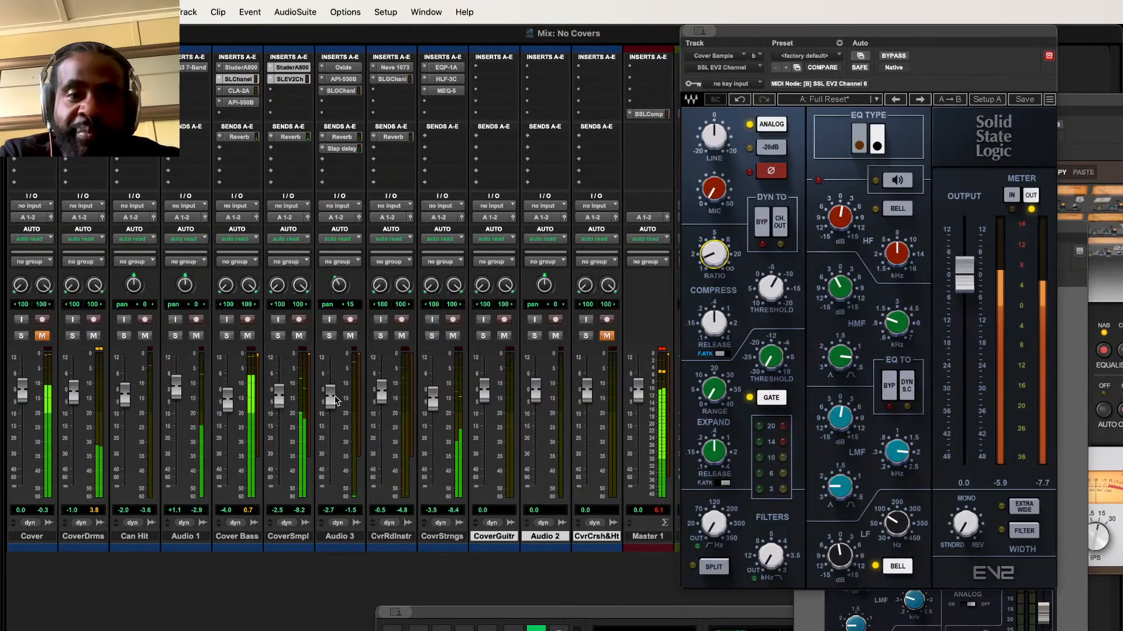
pyautogui.moveTo(336, 400); pyautogui.dragTo(335, 396)
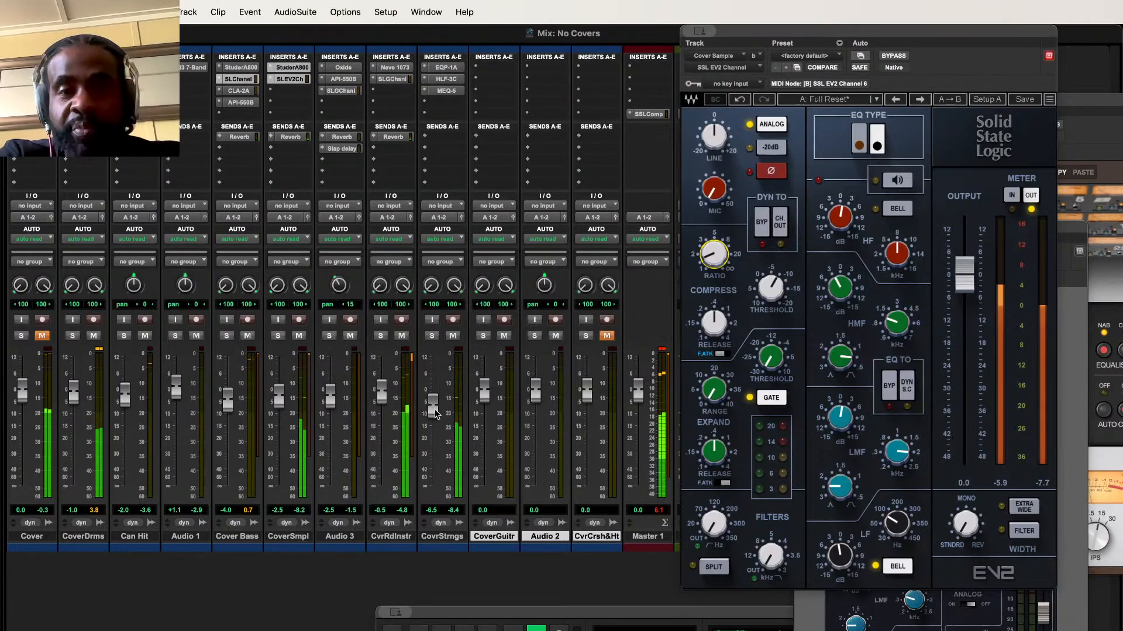
pyautogui.moveTo(433, 414); pyautogui.dragTo(433, 390)
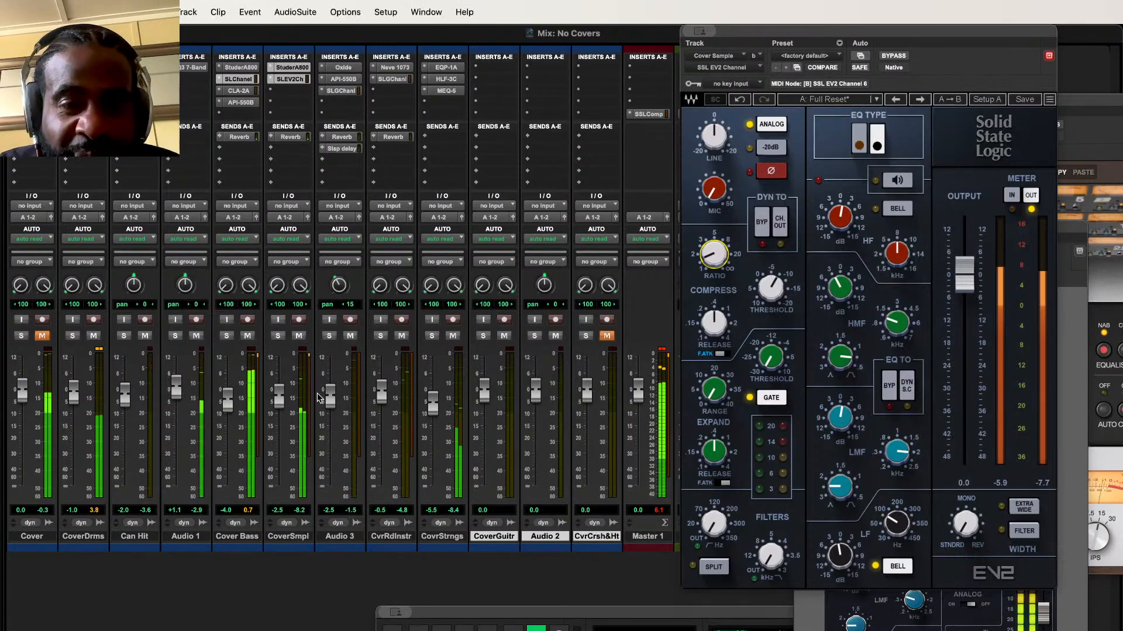
# Step: Check Audio 3 in solo with its Oxide Tape Recorder open and set its slap delay send to -8.0 dB
pyautogui.click(331, 335)
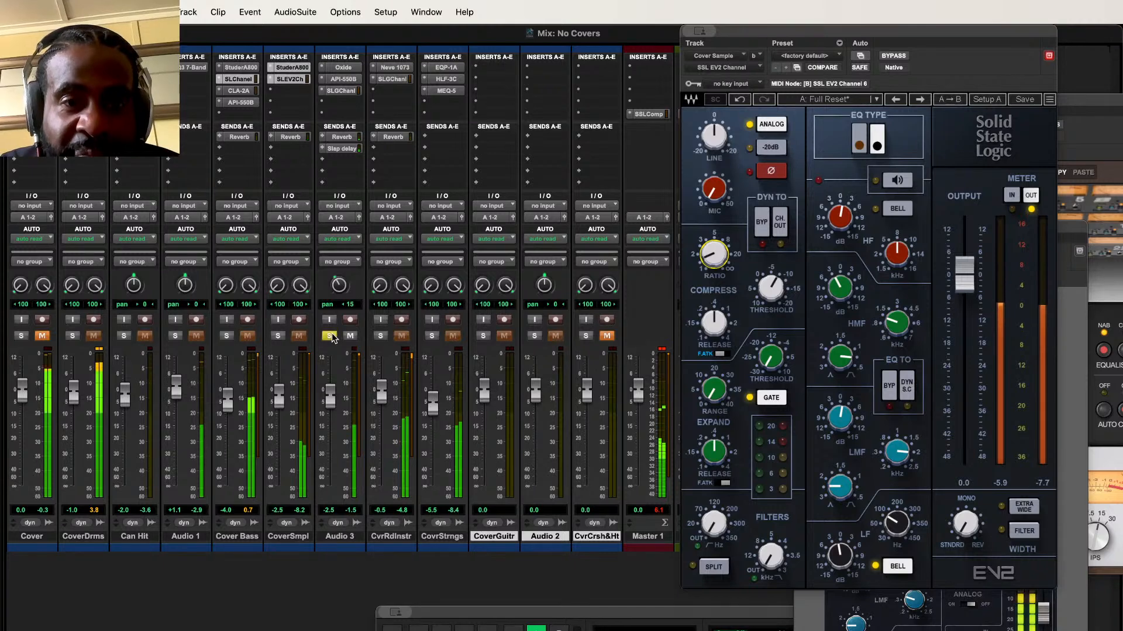
pyautogui.click(346, 68)
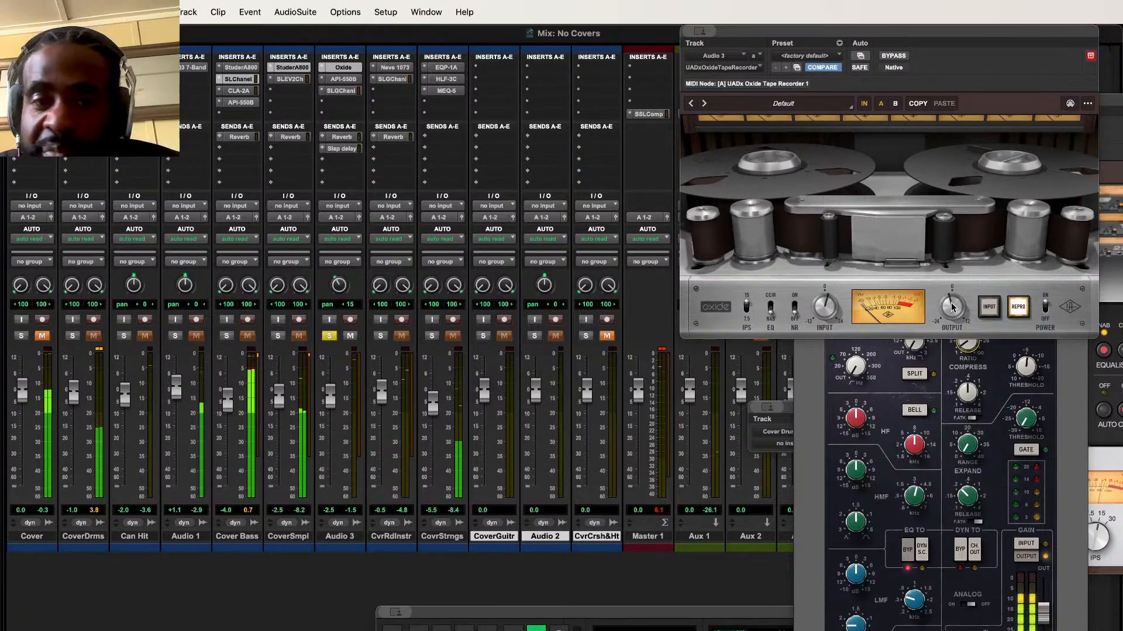
pyautogui.click(329, 335)
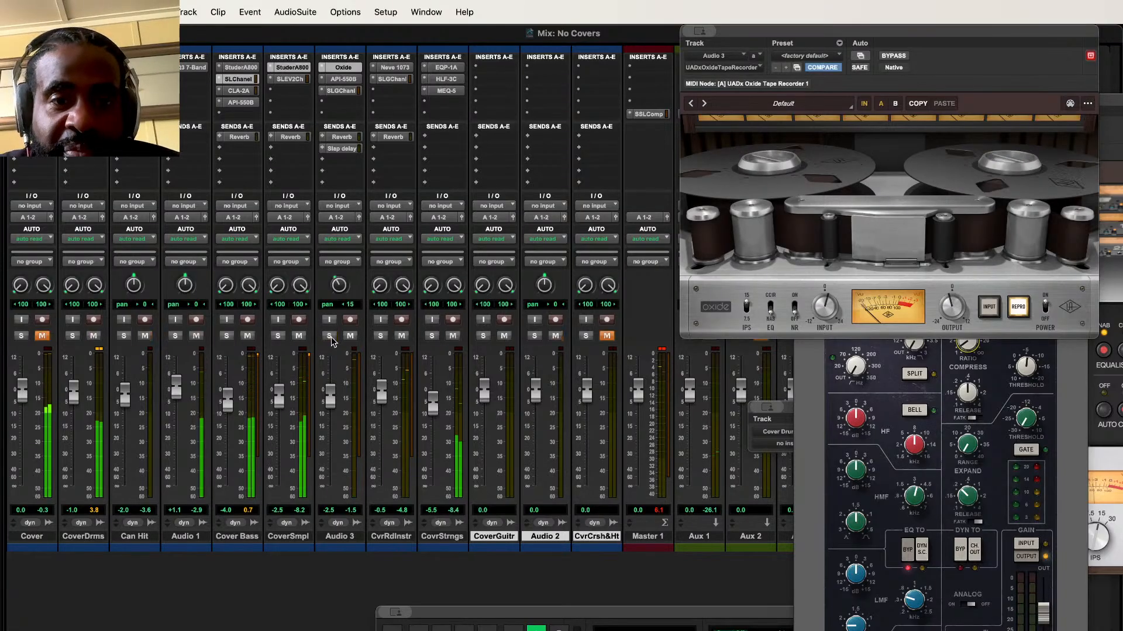
pyautogui.click(342, 137)
pyautogui.click(343, 149)
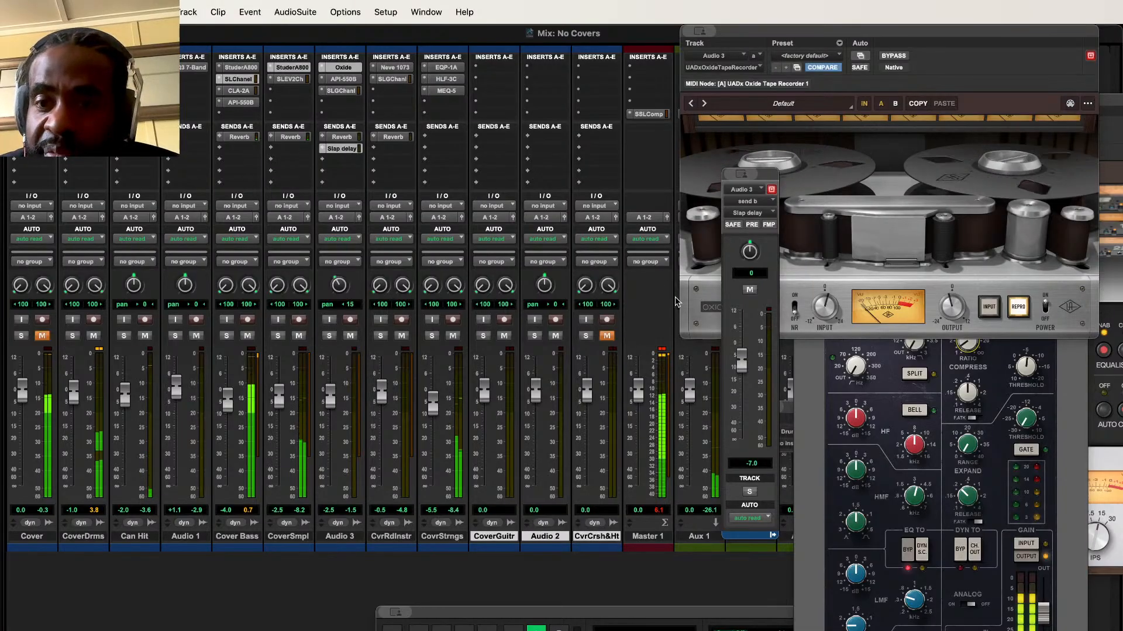
pyautogui.moveTo(741, 372); pyautogui.dragTo(738, 397)
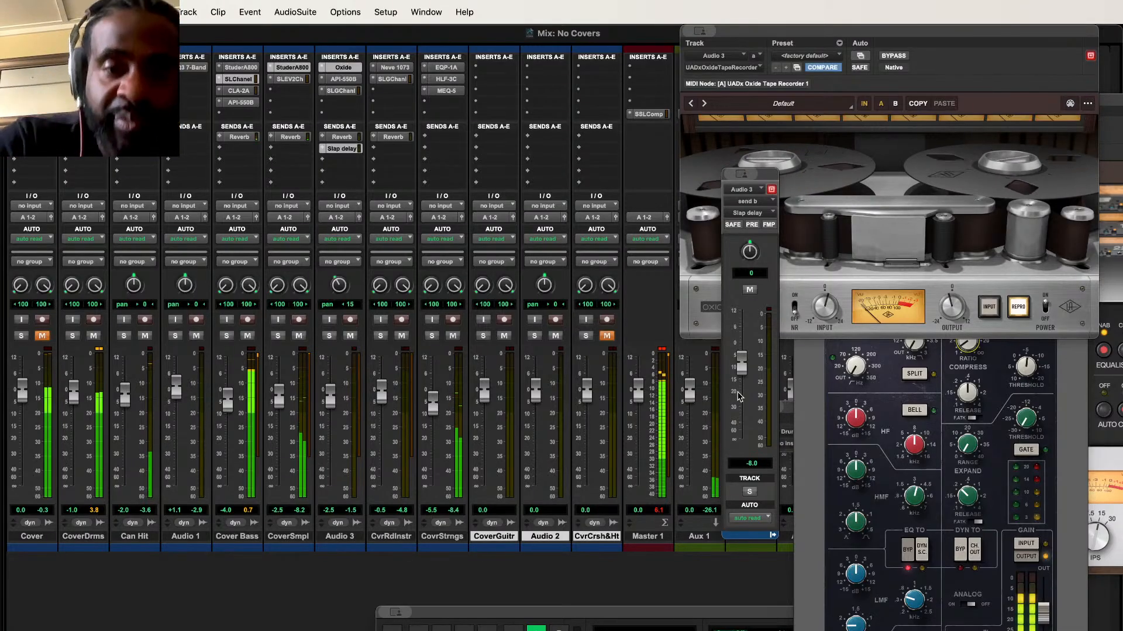
# Step: Compare the mix with the strings muted and unmuted, and reset the Master 1 track's peak level indicator
pyautogui.click(451, 335)
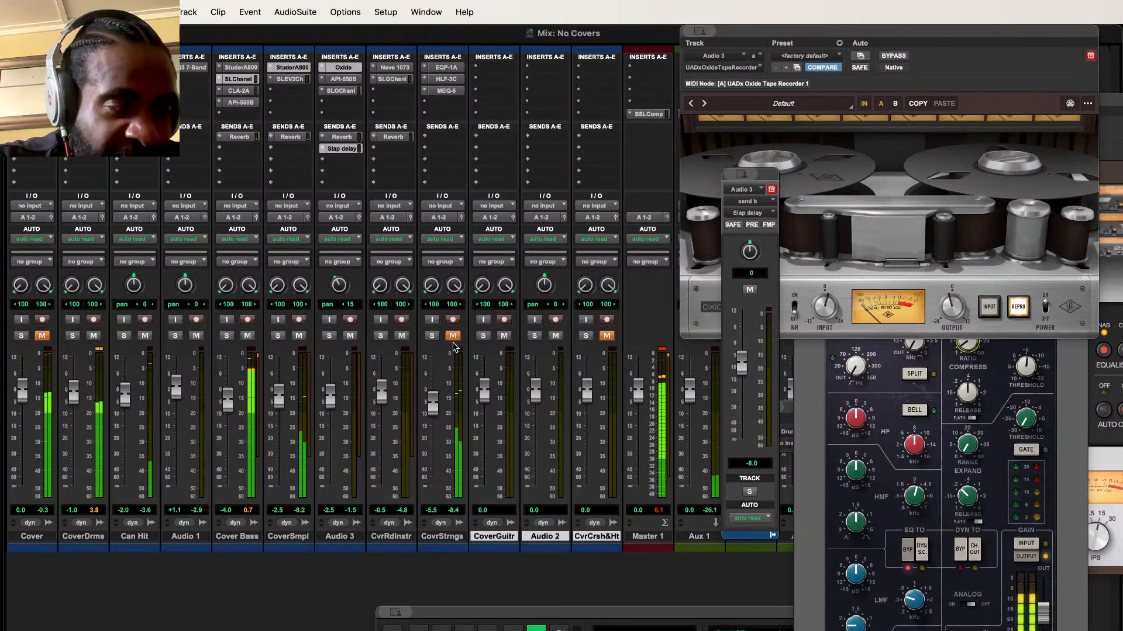
pyautogui.click(454, 337)
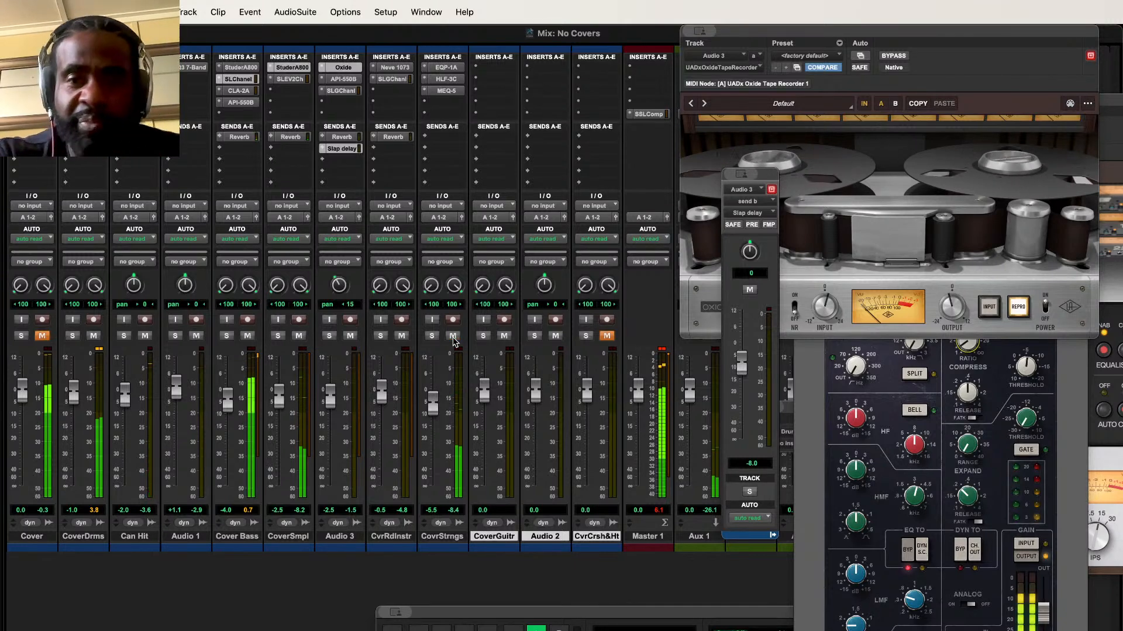
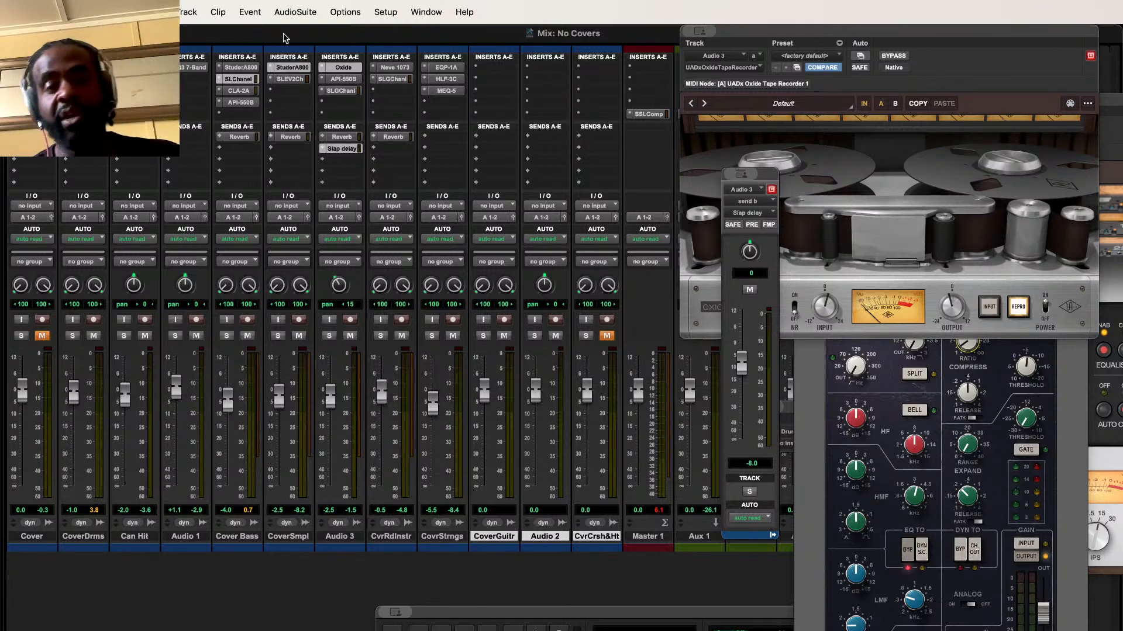
pyautogui.click(659, 510)
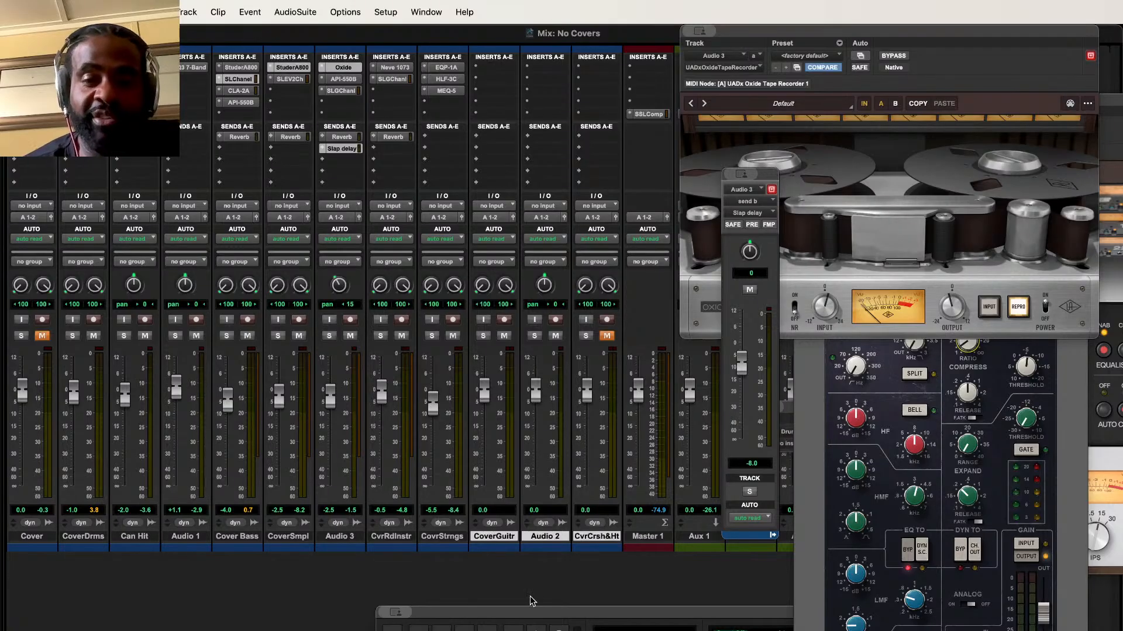
pyautogui.moveTo(562, 614); pyautogui.dragTo(503, 615)
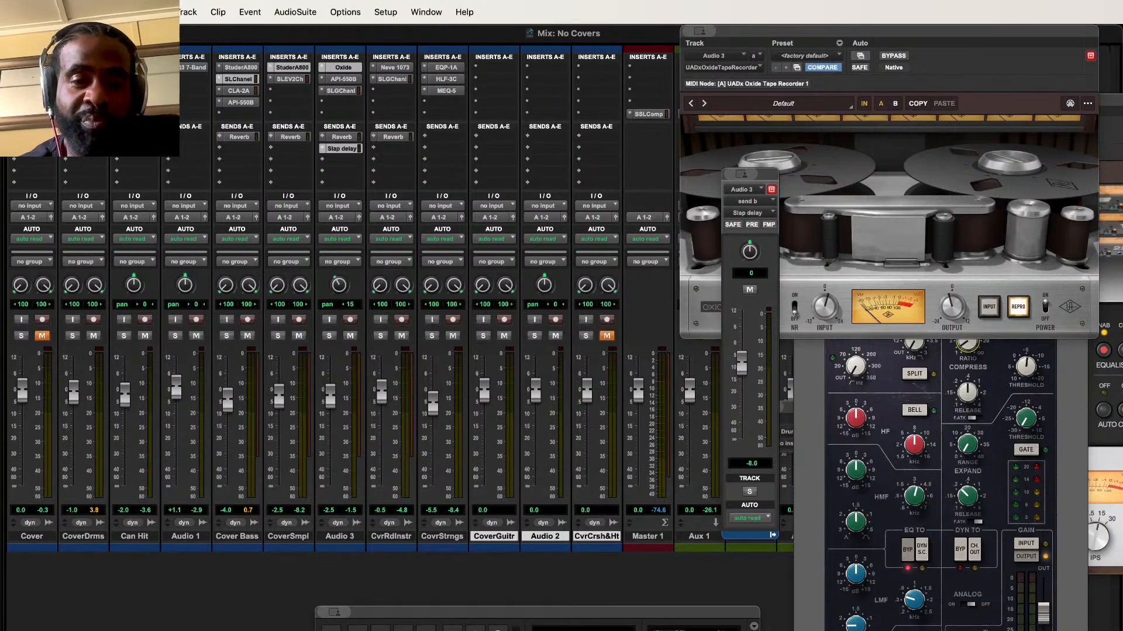
# Step: During playback, compare the mix with the Cover Sample track muted and unmuted, and open its Studer A800 tape plug-in
pyautogui.press('space')
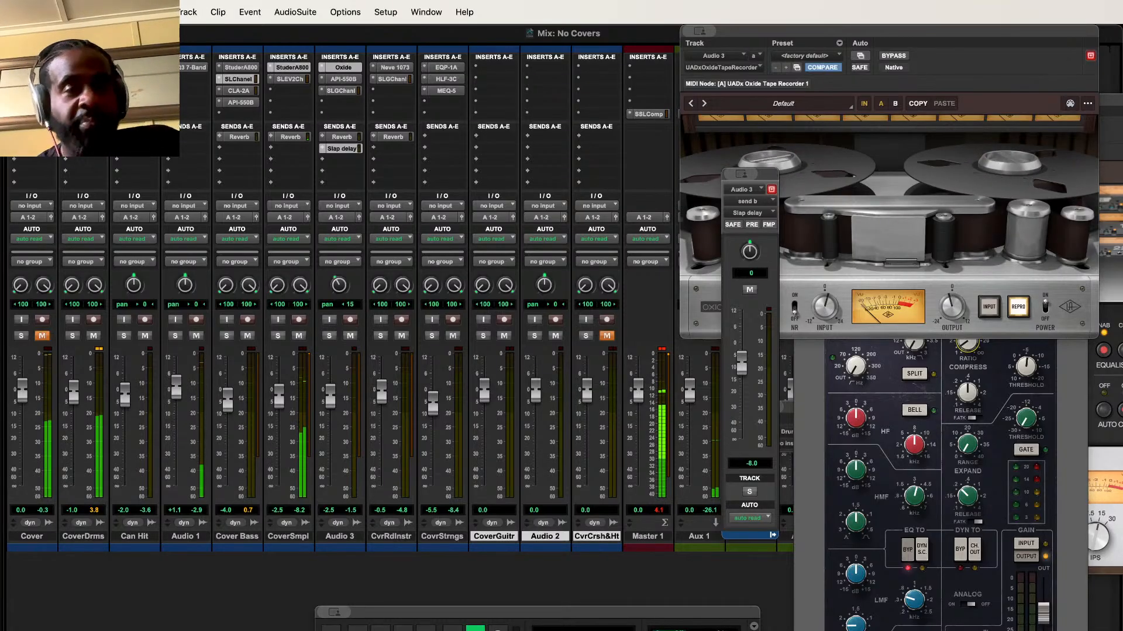
pyautogui.click(299, 336)
pyautogui.click(299, 336)
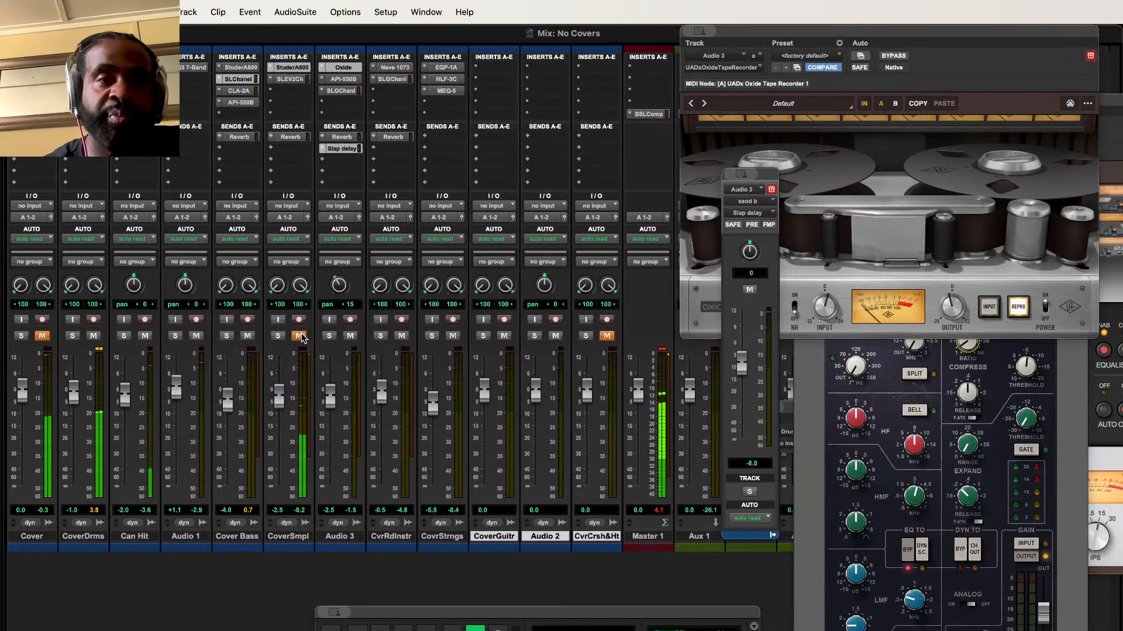
pyautogui.click(291, 69)
pyautogui.moveTo(950, 91); pyautogui.dragTo(580, 46)
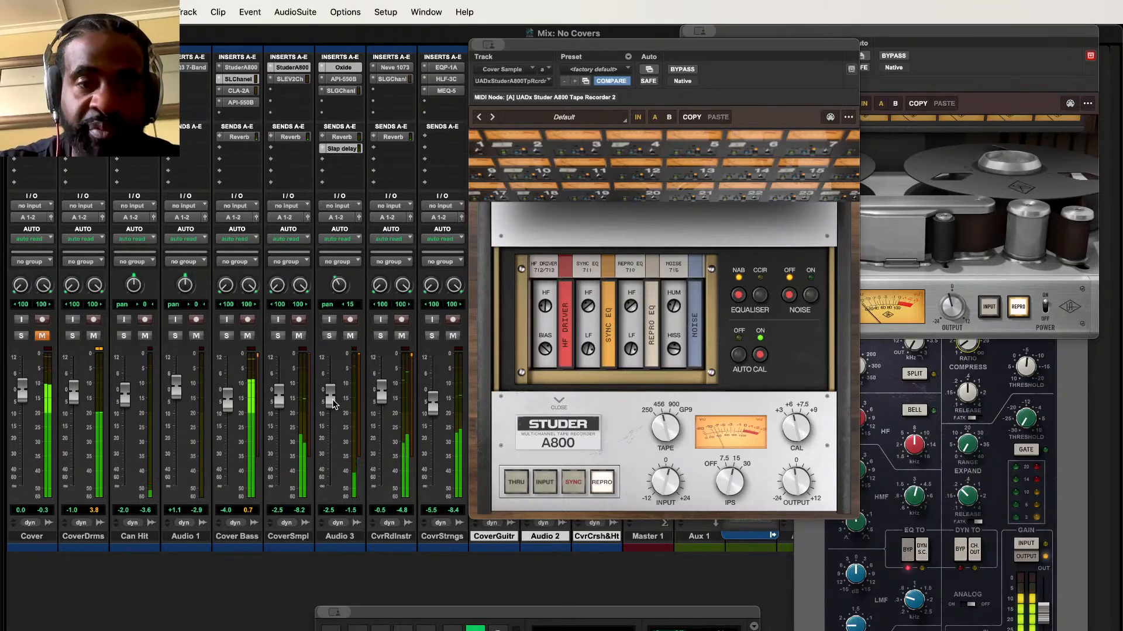
# Step: Set the track levels to -2.6 dB for Audio 3 and -1.1 dB for Cover Drums
pyautogui.moveTo(332, 401); pyautogui.dragTo(332, 403)
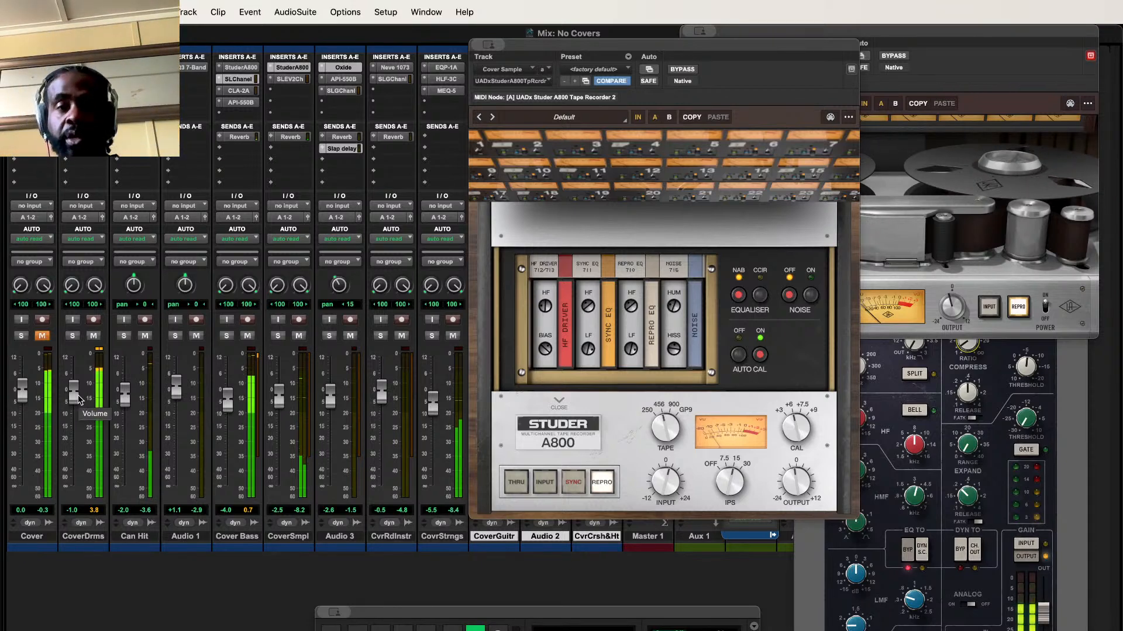
pyautogui.moveTo(80, 400); pyautogui.dragTo(79, 404)
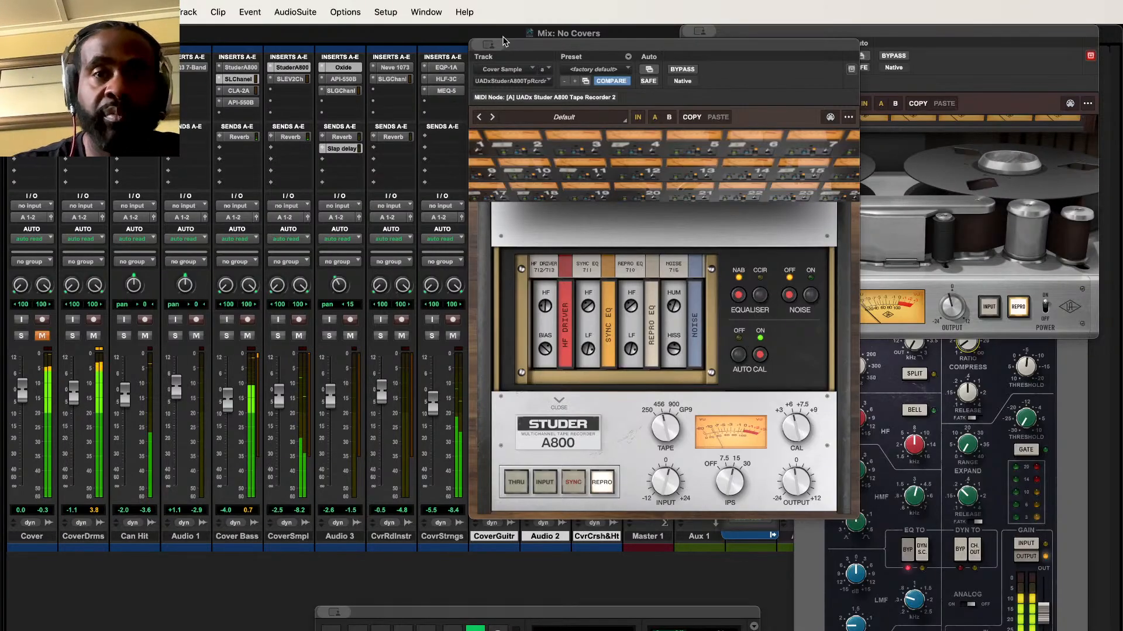
# Step: Close the Cover Sample's Studer A800, the Cover Bass SSLChannel and Audio 3's slap delay send windows
pyautogui.click(238, 79)
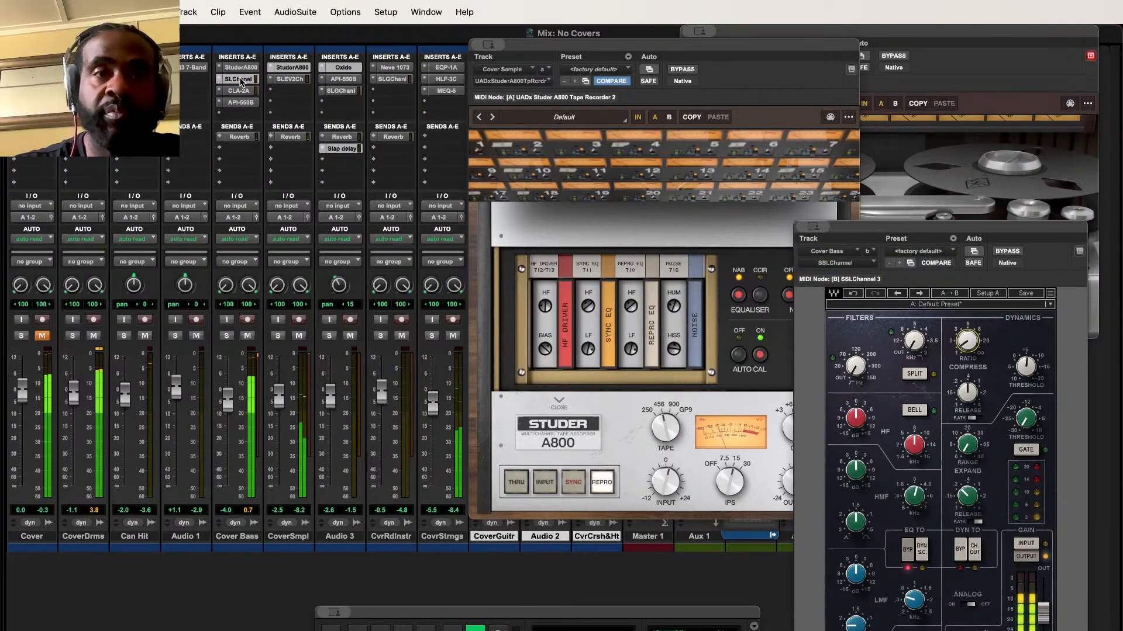
pyautogui.click(293, 68)
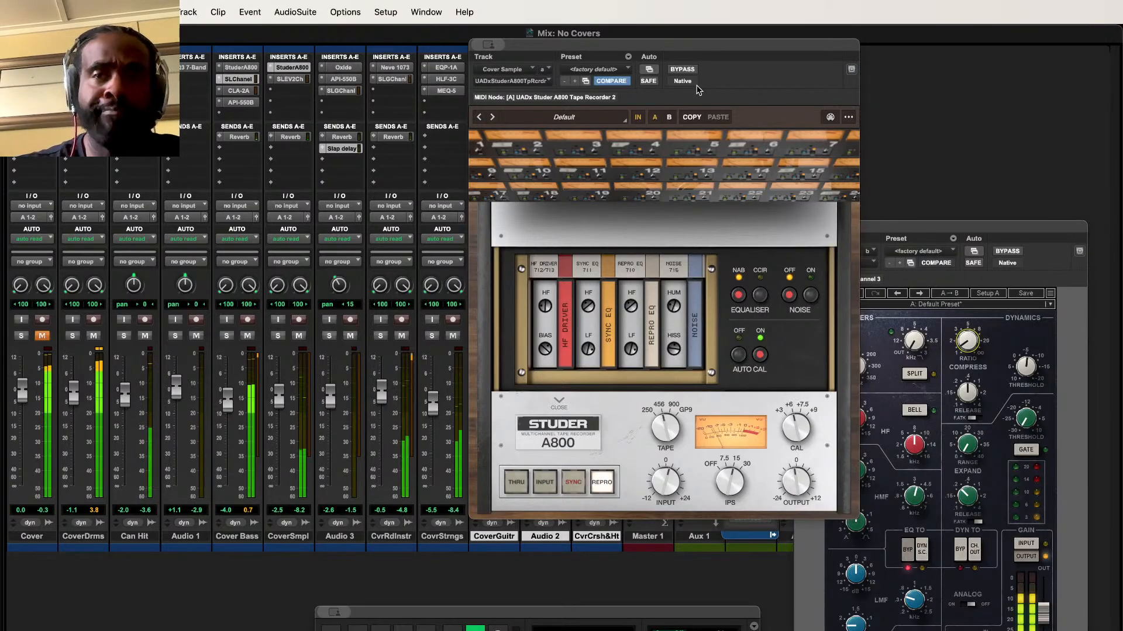
pyautogui.click(285, 66)
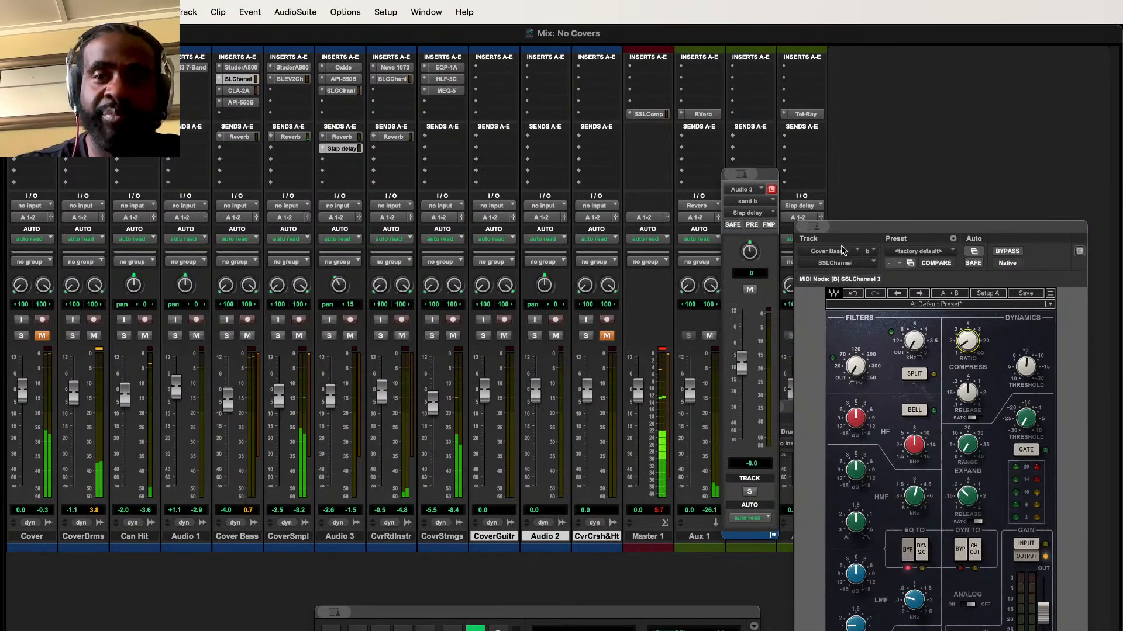
pyautogui.click(238, 79)
pyautogui.click(342, 149)
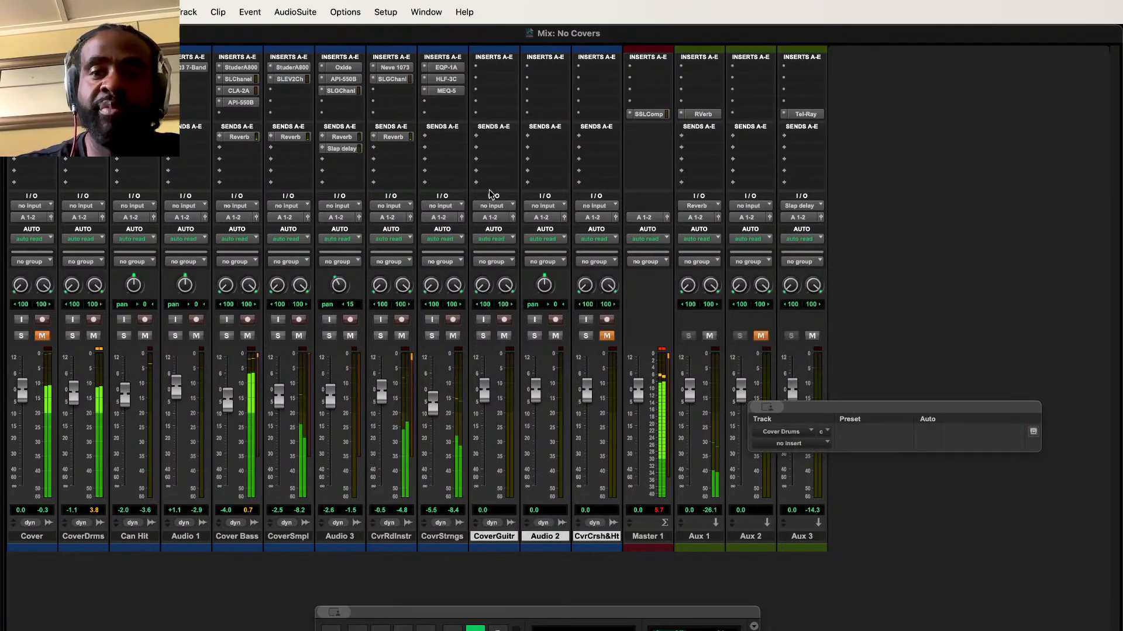
# Step: Open the SSLComp bus compressor on the Master 1 track and set its release to Auto
pyautogui.moveTo(893, 406); pyautogui.dragTo(956, 421)
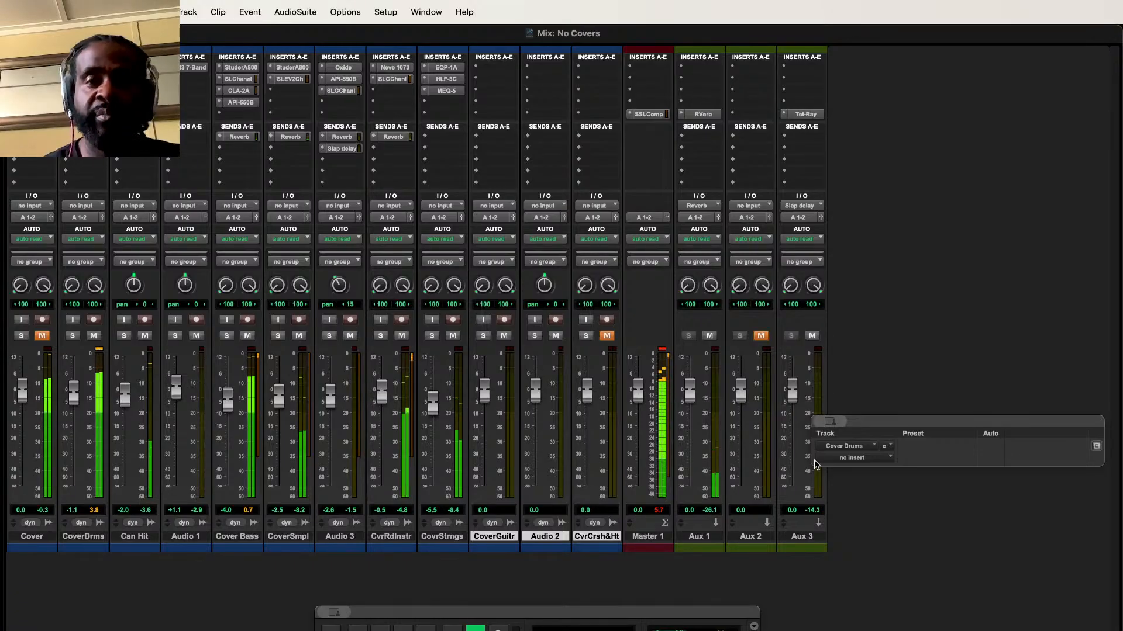
pyautogui.click(645, 114)
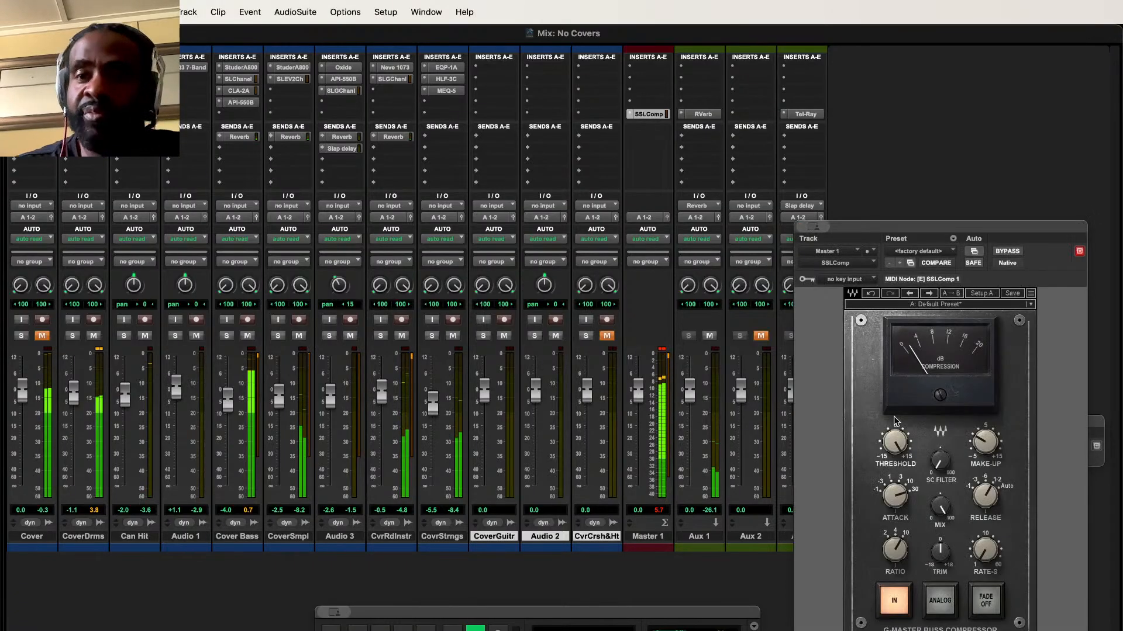
pyautogui.moveTo(966, 229); pyautogui.dragTo(752, 114)
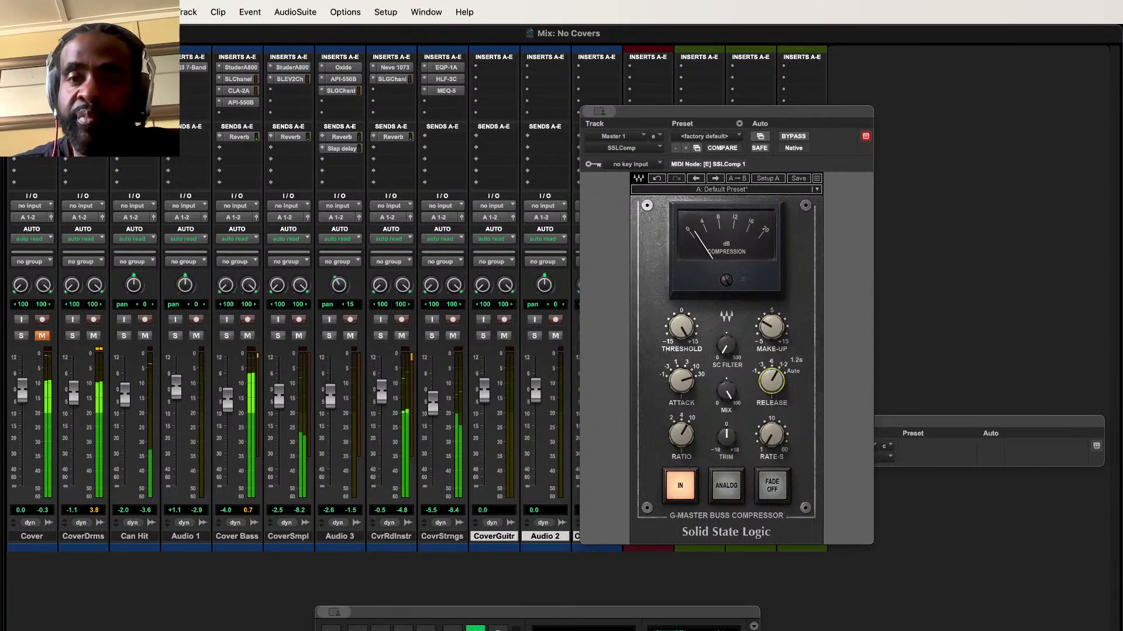
pyautogui.moveTo(771, 381)
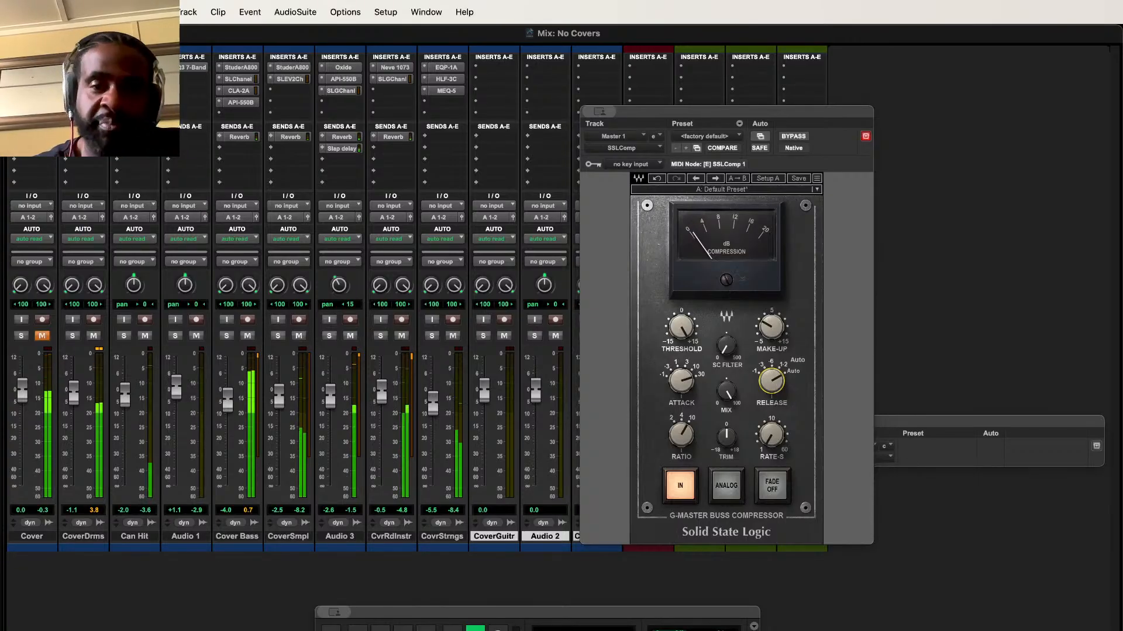
pyautogui.moveTo(776, 386); pyautogui.dragTo(774, 389)
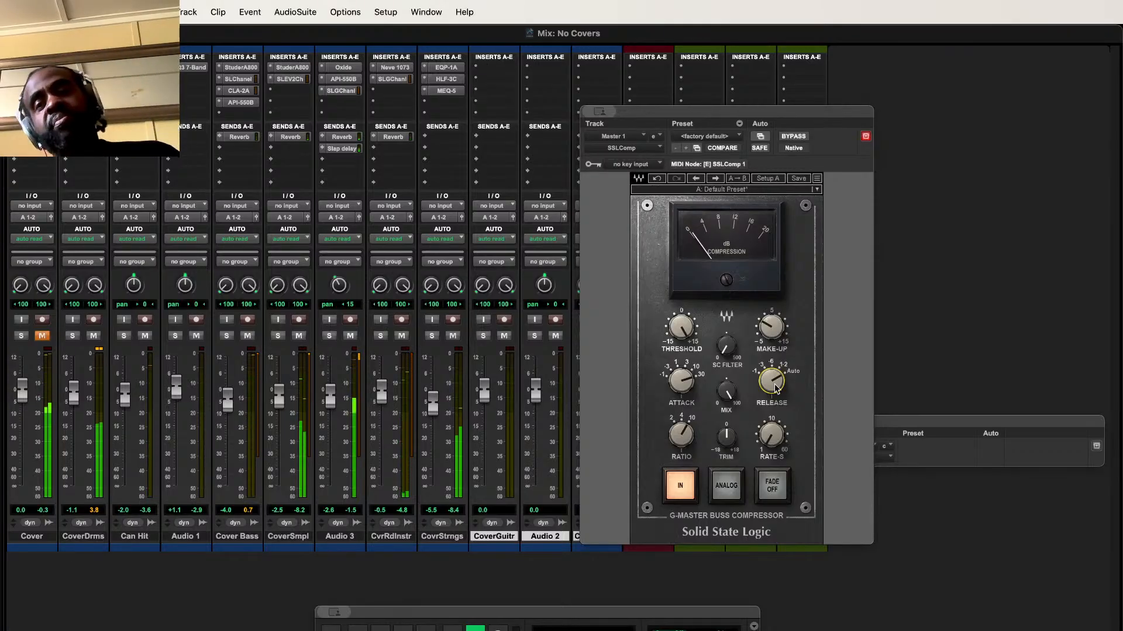